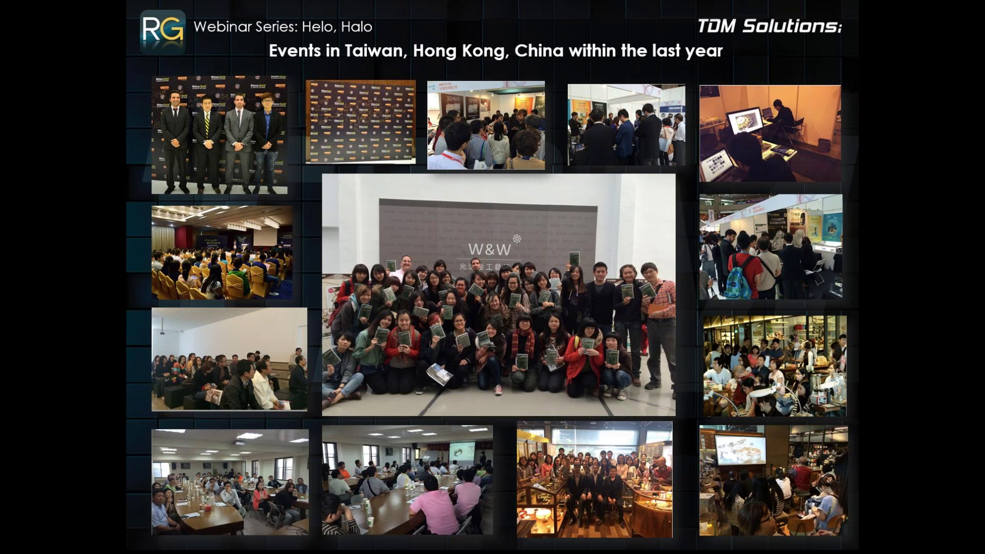
Advance the slideshow past the events collage to the 'What is RhinoGold?' slide.
key(Right)
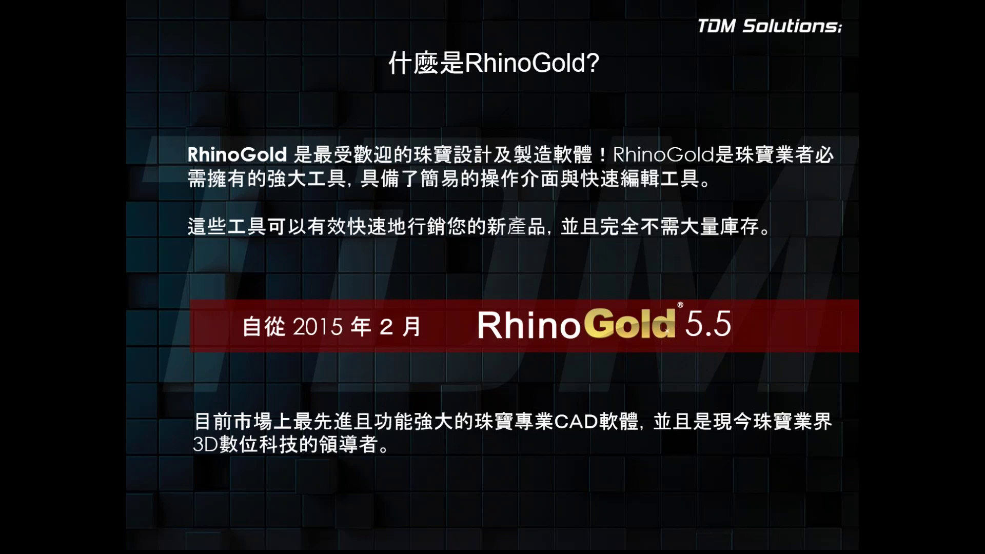
Advance to the 'Today's Webinar: Hello, Halo!' slide with the two halo ruby rings.
click(276, 397)
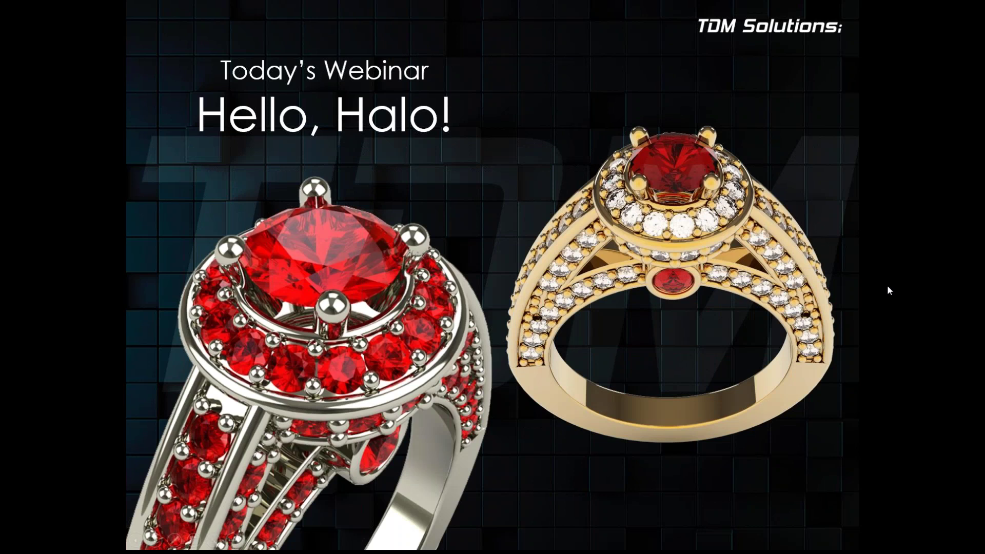
Move to the webinar overview slide, then exit the slideshow to the editor on slide 8.
click(210, 448)
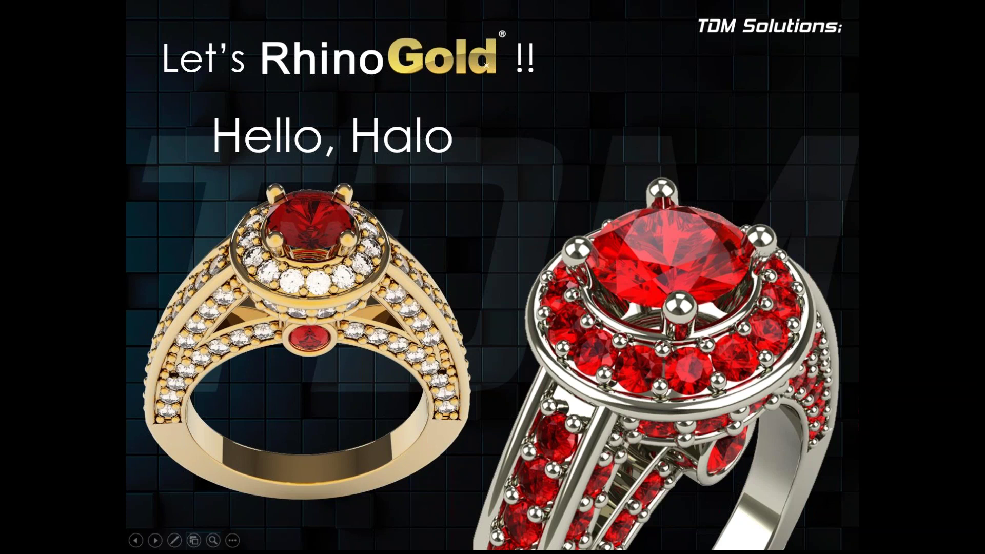
key(Escape)
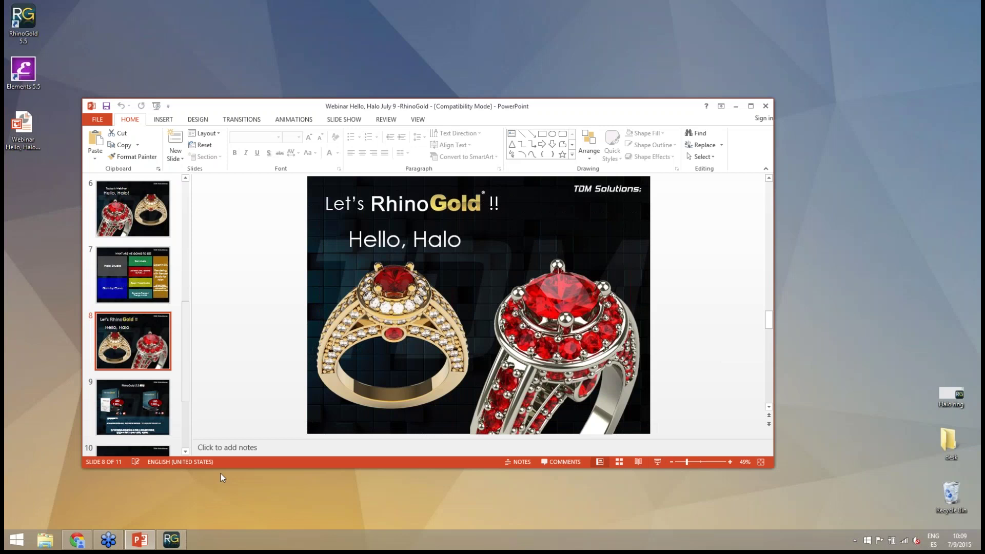
Switch to RhinoGold, maximize and orbit the Perspective view, and show the Jewellery tools.
click(171, 539)
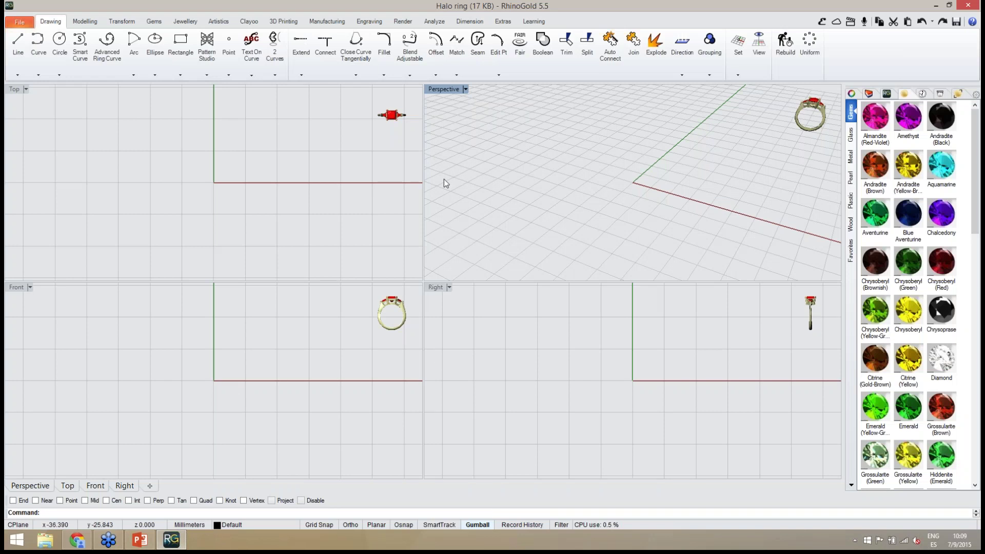
double_click(442, 89)
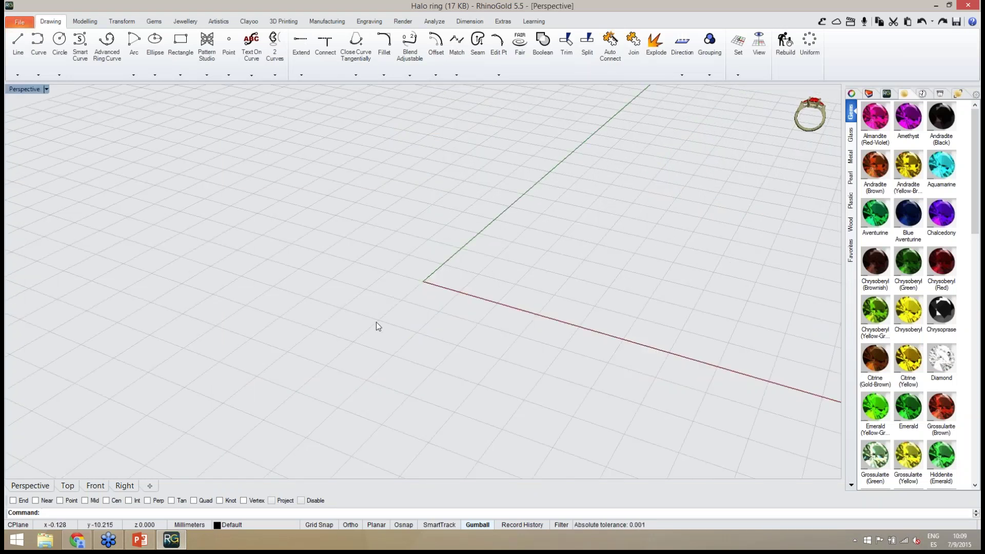
right_drag(376, 323, 460, 324)
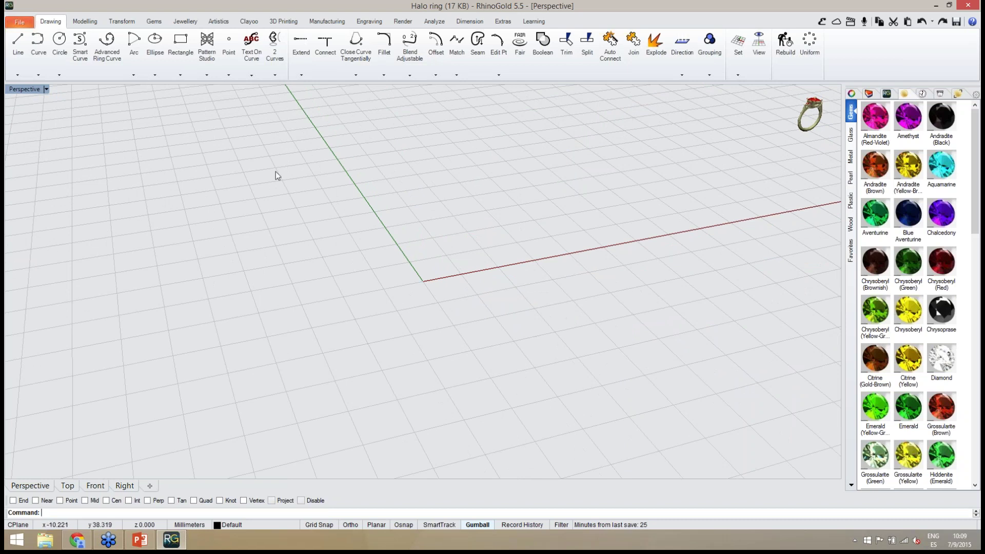
click(185, 21)
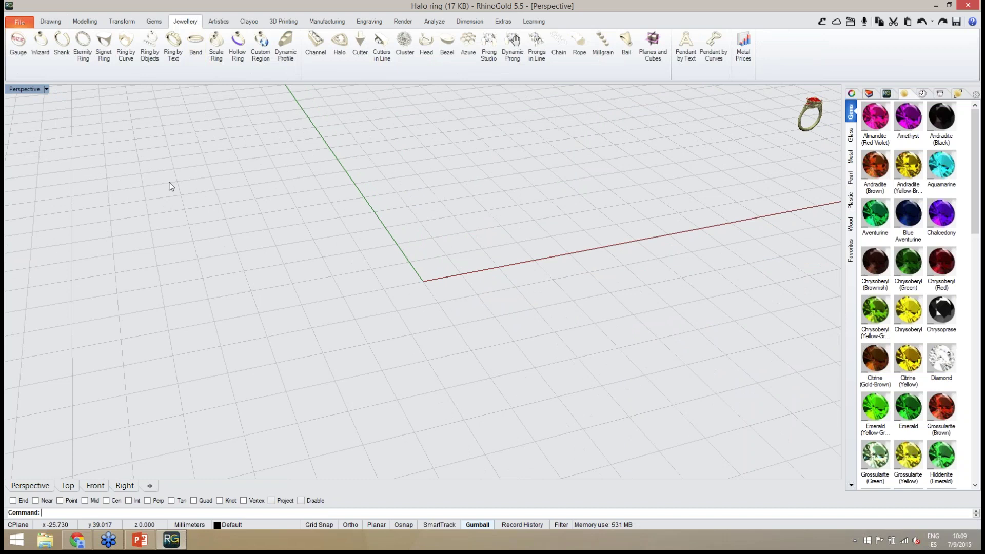
Create a Gauge ring circle with Region Europe, size 18 (18.46 mm diameter), at the origin.
click(17, 67)
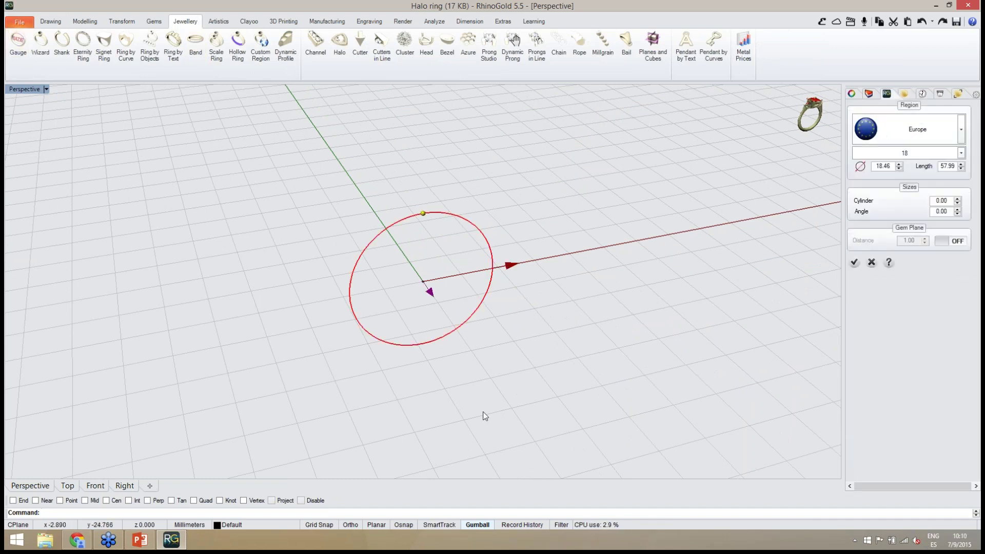
right_drag(493, 403, 436, 272)
scroll(436, 261, up, 3)
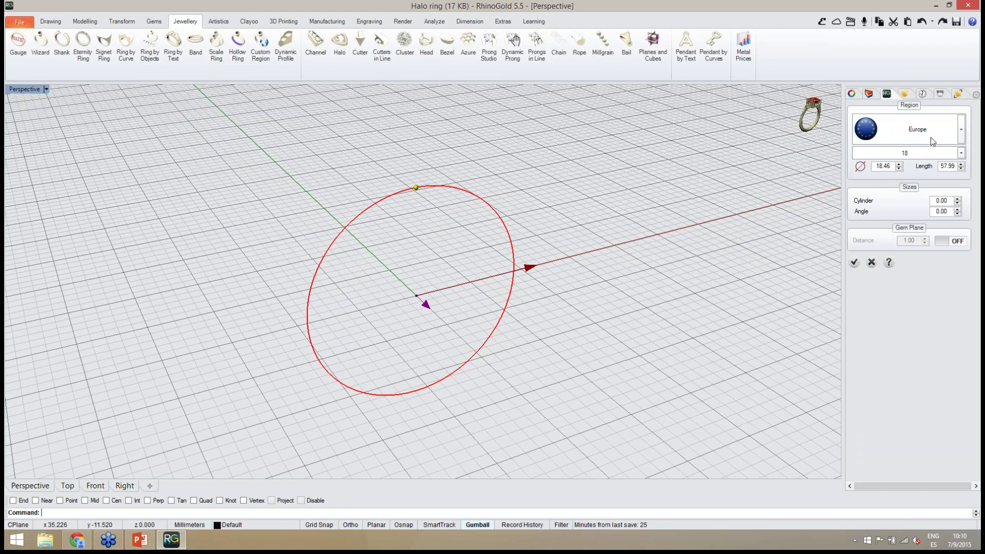
click(961, 131)
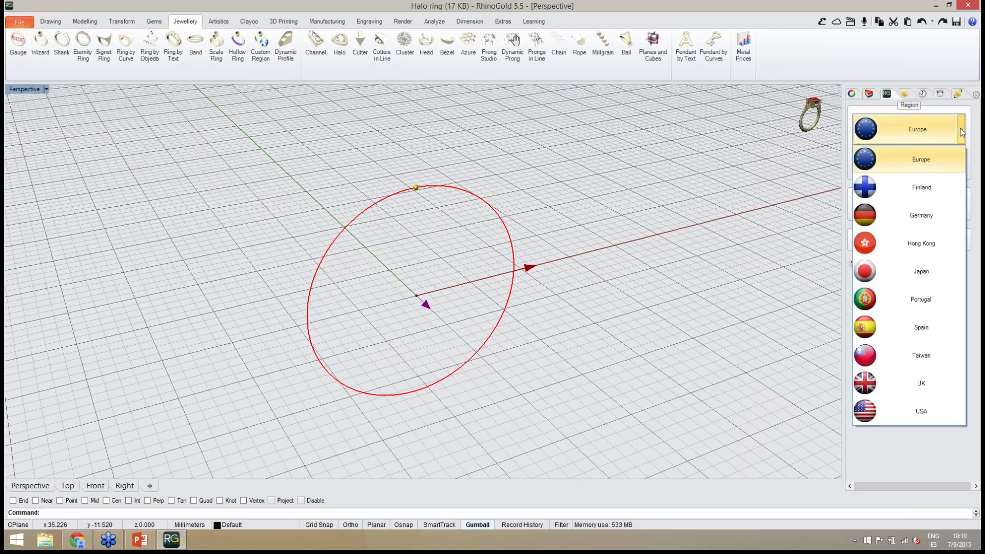
click(961, 131)
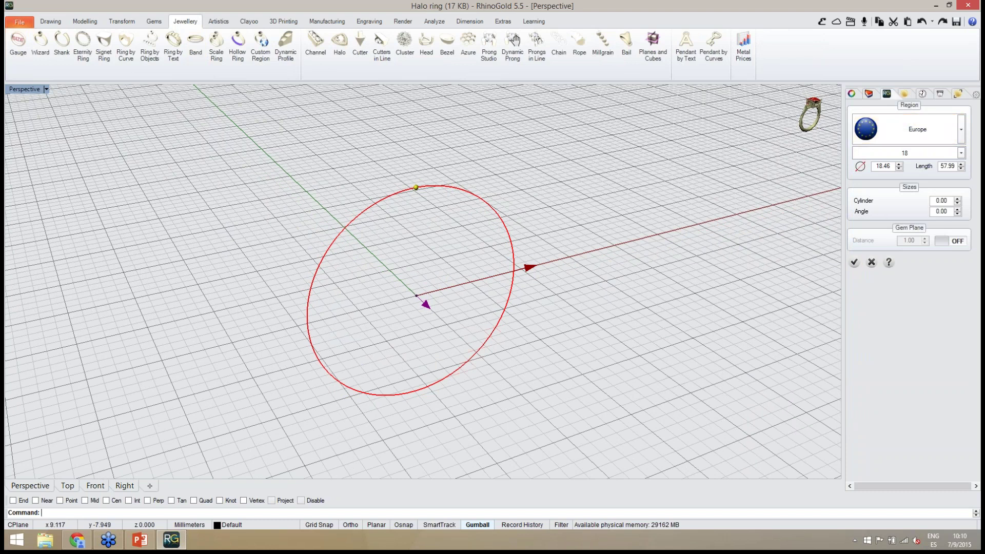
right_drag(567, 316, 382, 330)
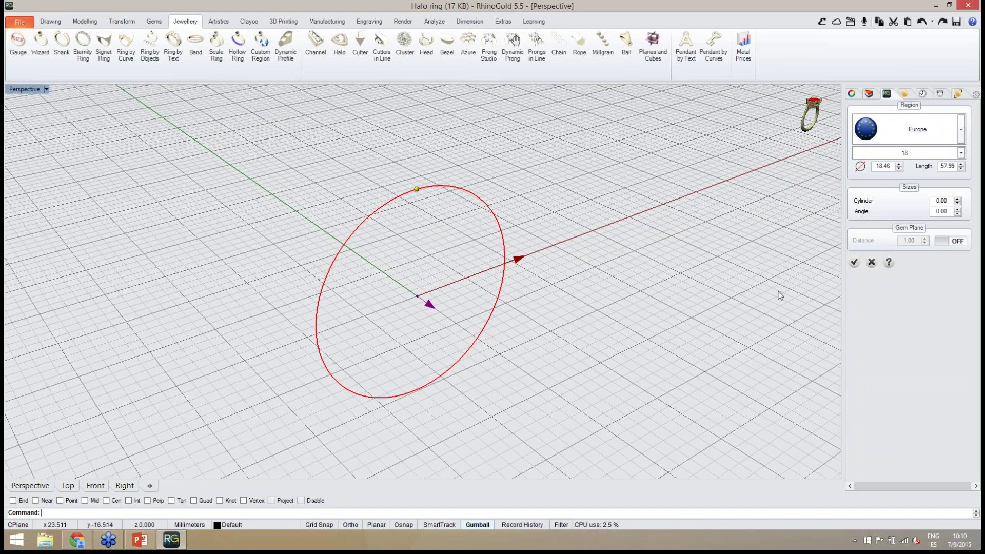
click(854, 263)
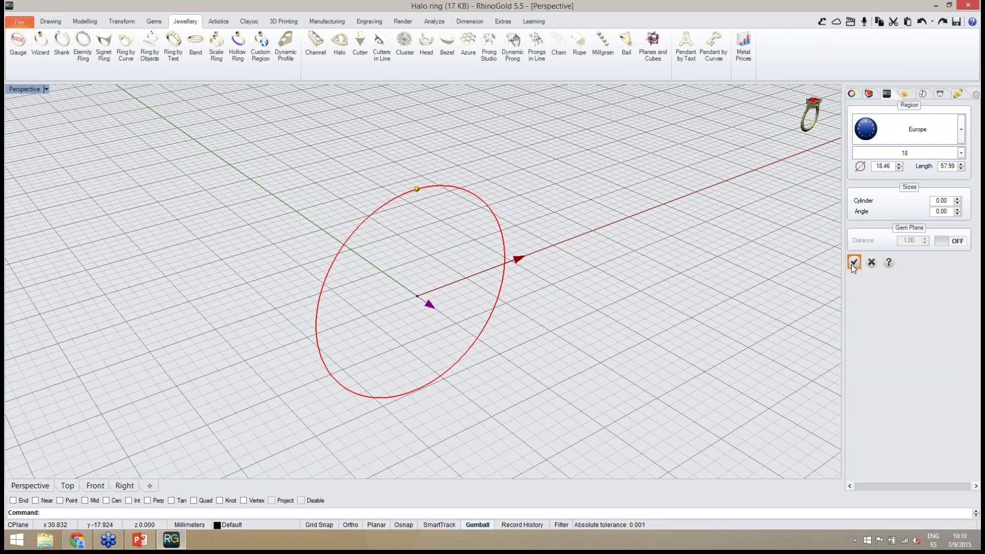
right_drag(607, 342, 406, 297)
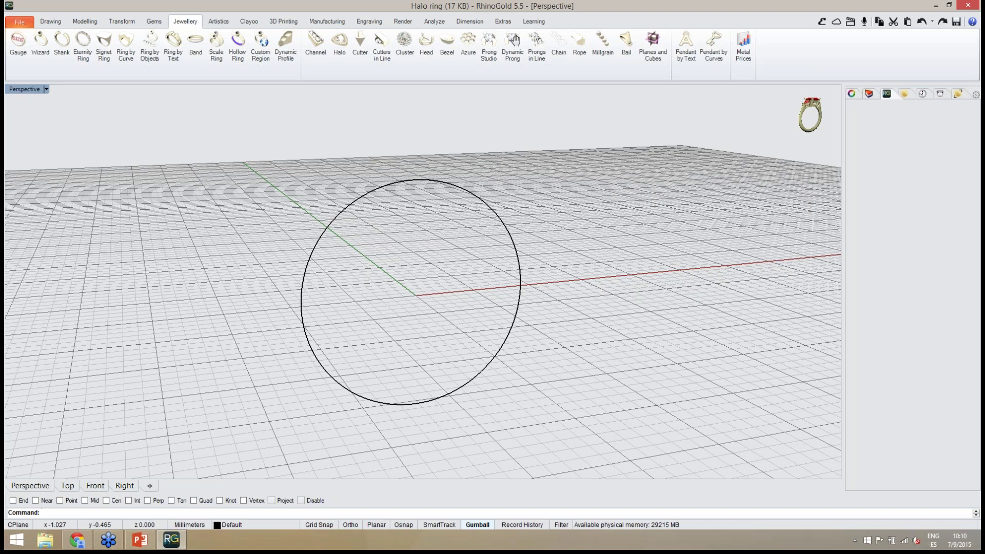
Save the Halo ring file and view the ring-size circle from the Front viewport.
key(ctrl+s)
right_drag(418, 298, 462, 308)
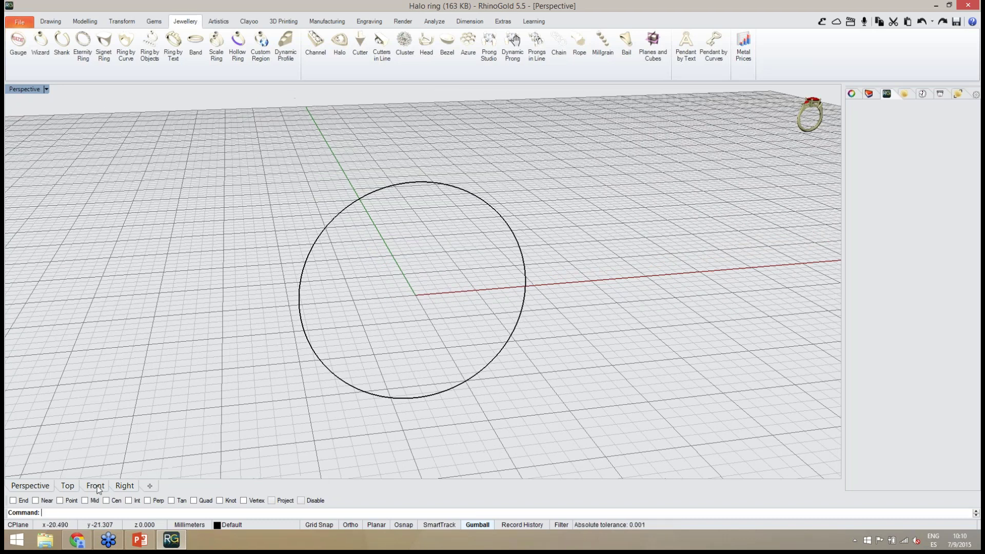
click(95, 486)
scroll(463, 285, down, 2)
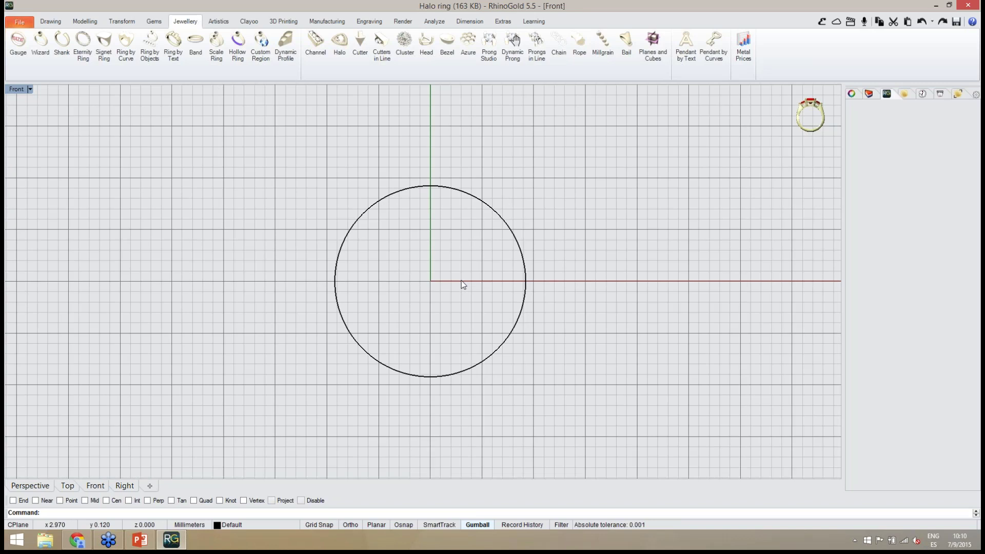
scroll(463, 285, up, 2)
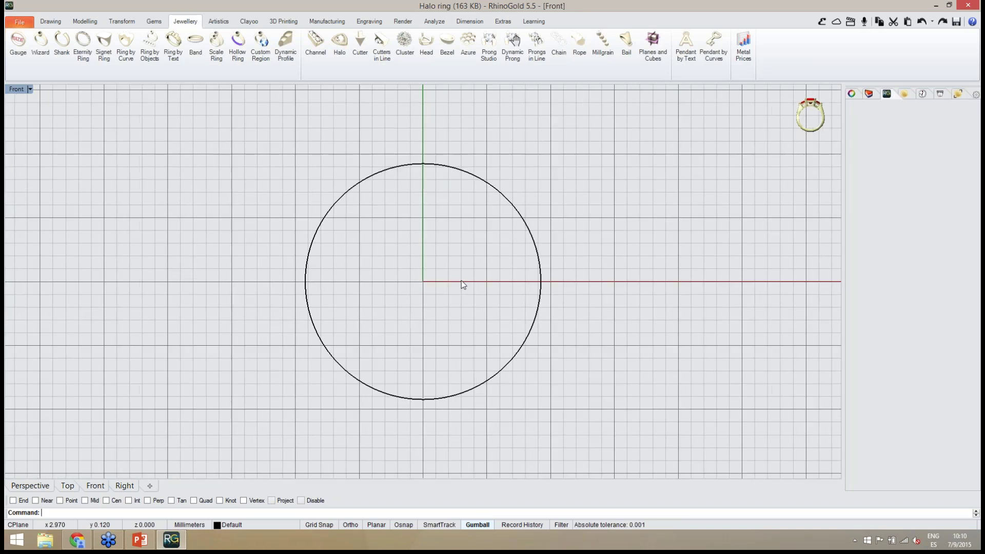
Pan the Front view to inspect the circle, then return to an orbited Perspective view.
click(60, 23)
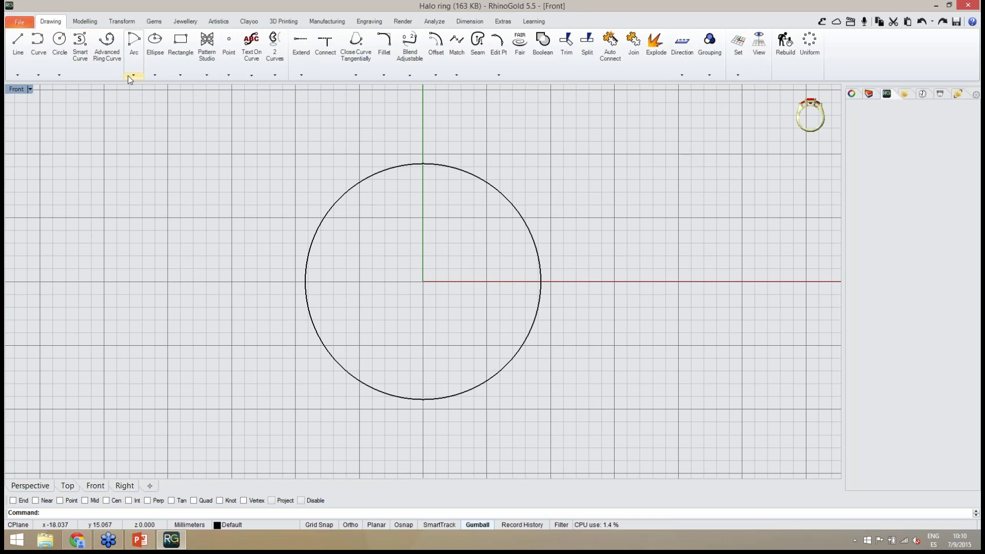
scroll(416, 294, down, 2)
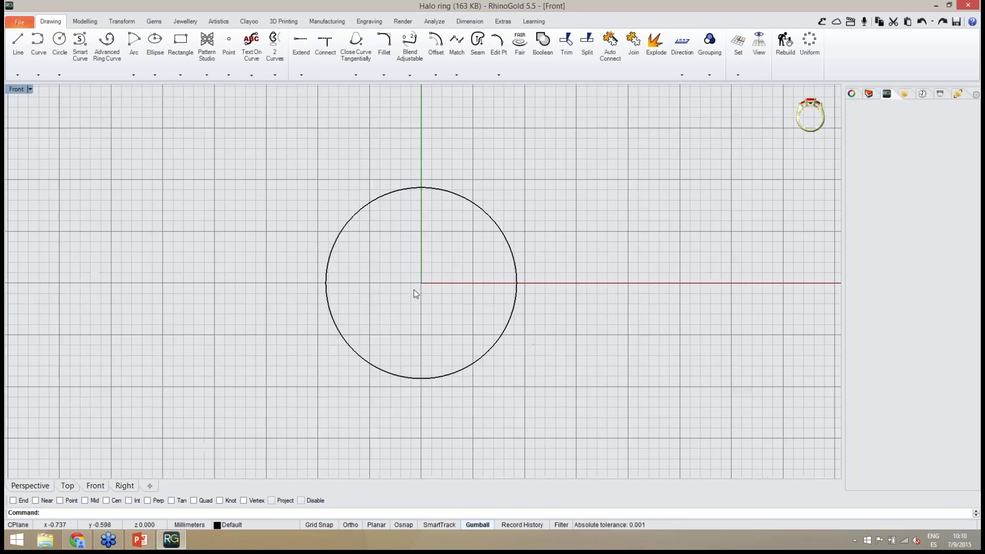
right_drag(414, 288, 410, 296)
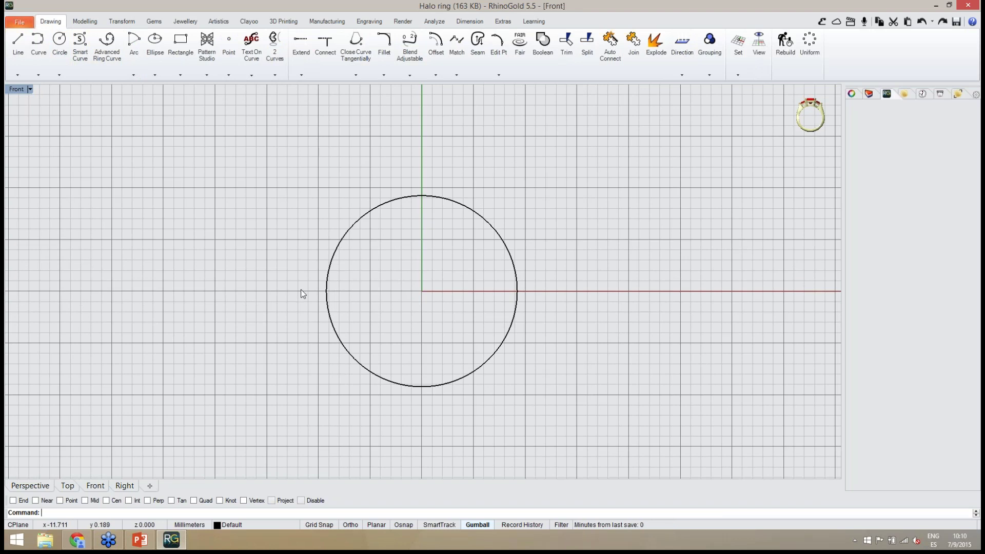
right_drag(303, 290, 304, 305)
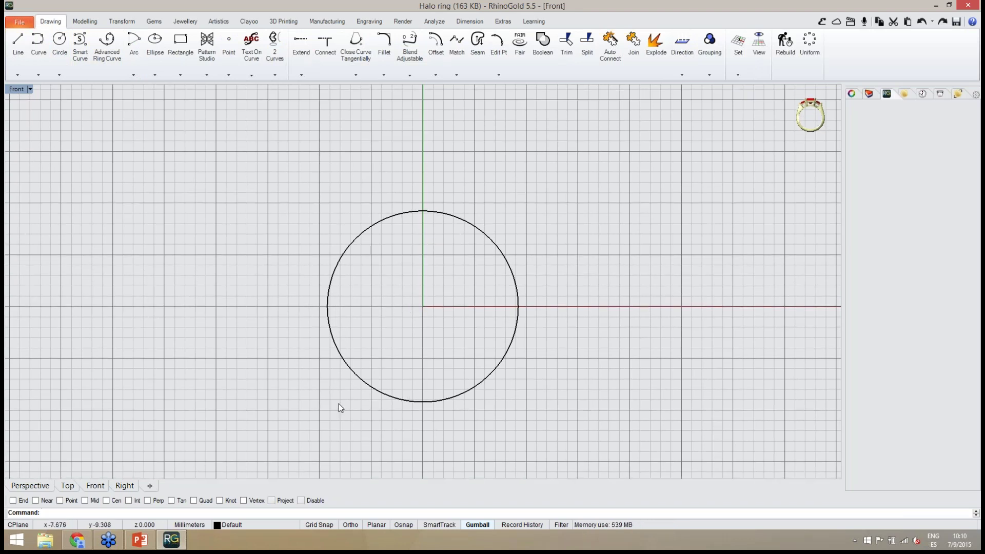
click(41, 486)
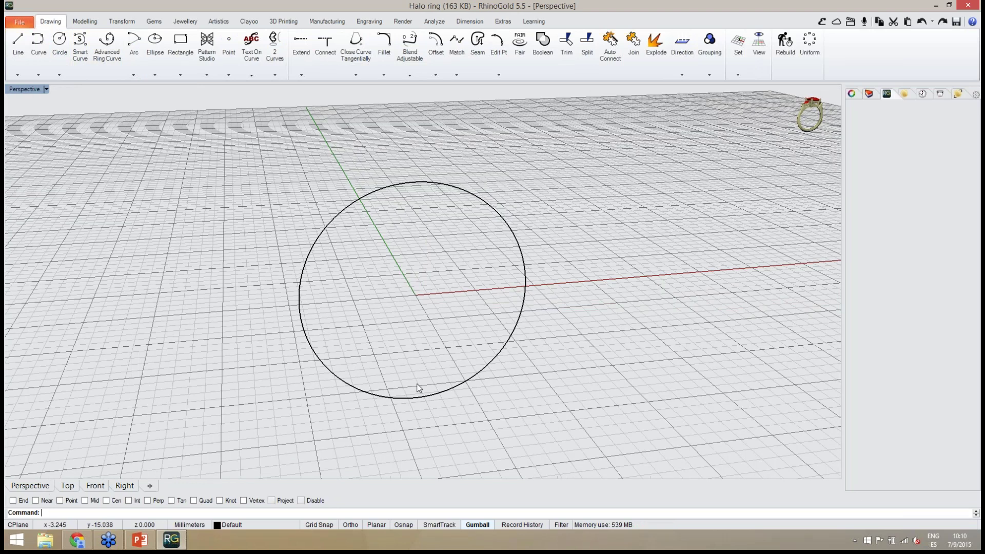
scroll(418, 389, down, 2)
right_drag(437, 392, 428, 334)
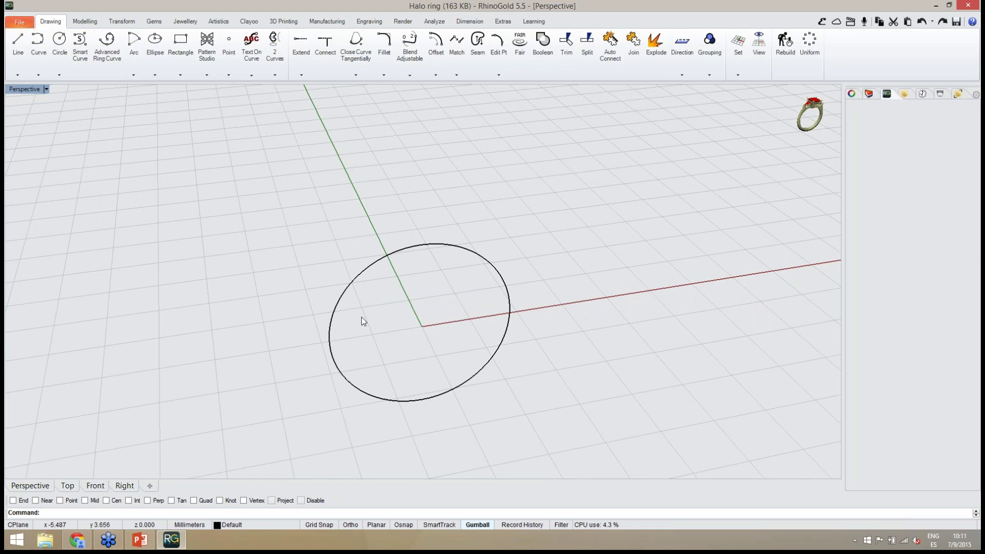
click(154, 22)
Place a 5.00 mm Brilliant-cut diamond at the origin using Gem Studio.
click(18, 43)
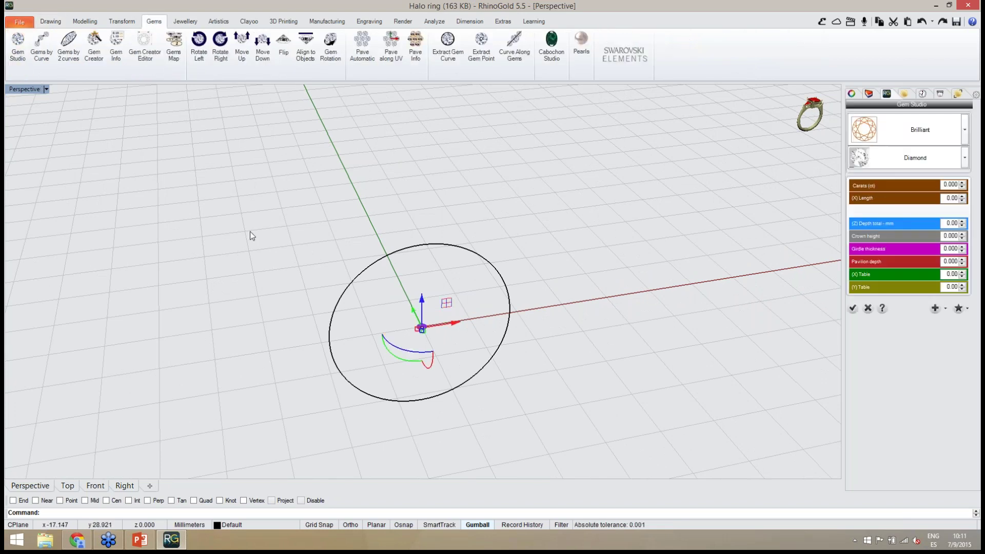
scroll(424, 333, up, 4)
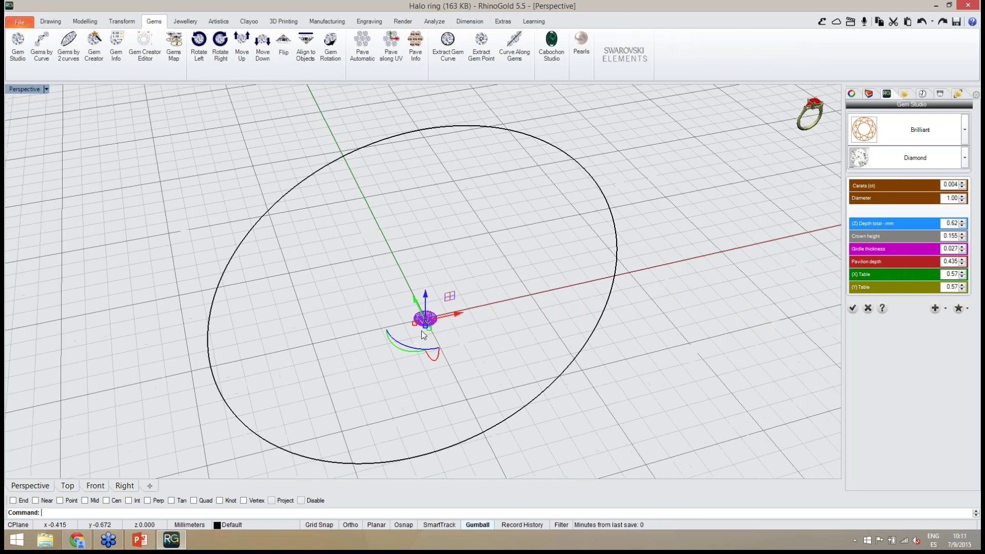
mouse_move(765, 123)
click(766, 126)
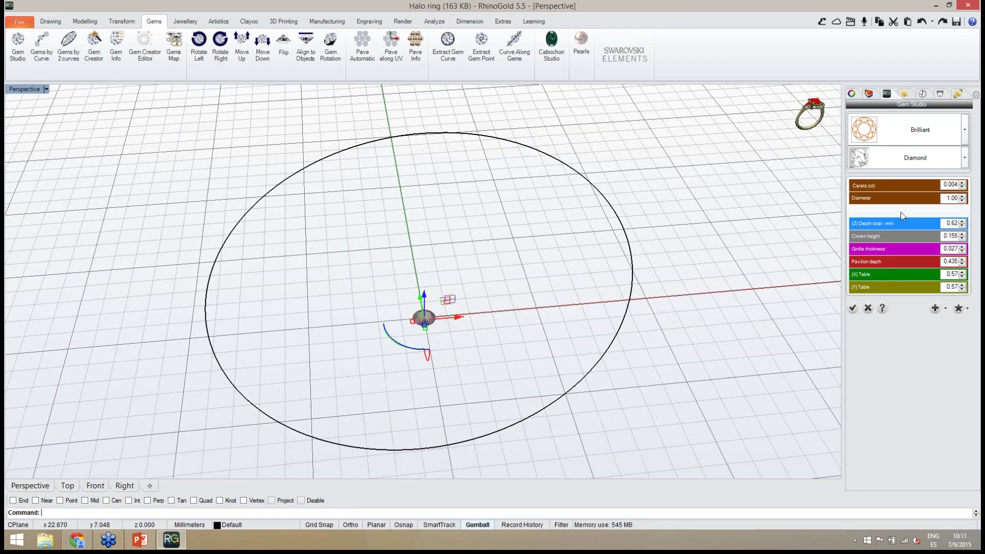
drag(945, 200, 962, 200)
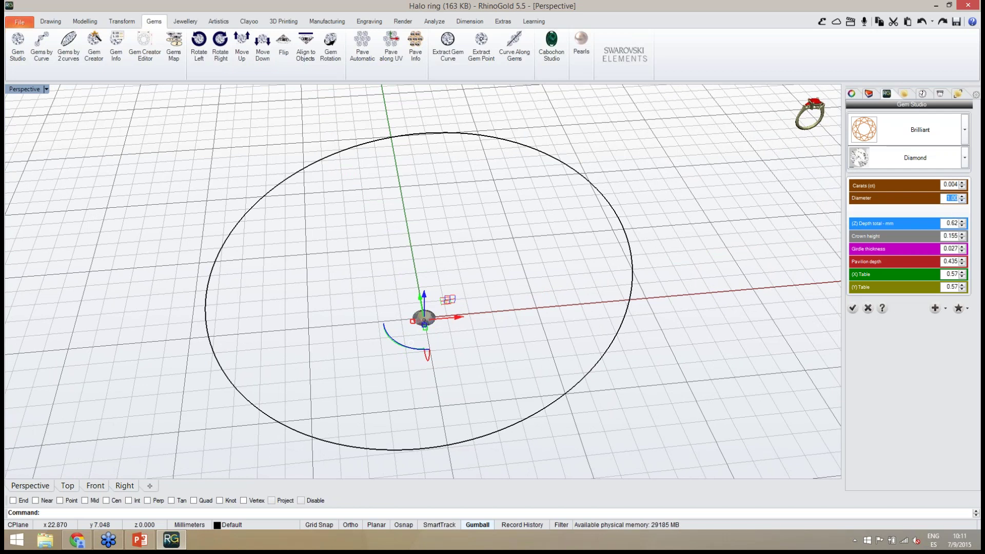
key(Return)
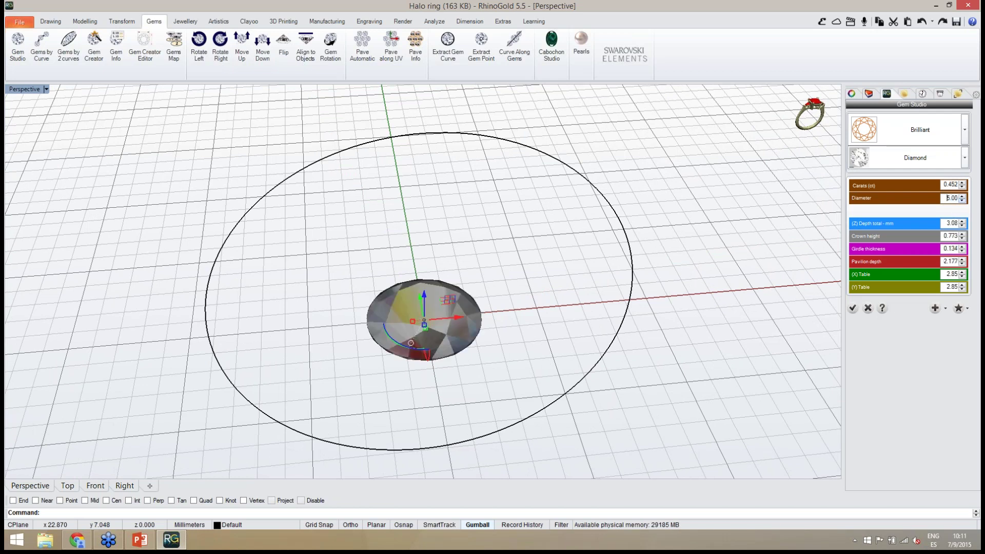
click(854, 311)
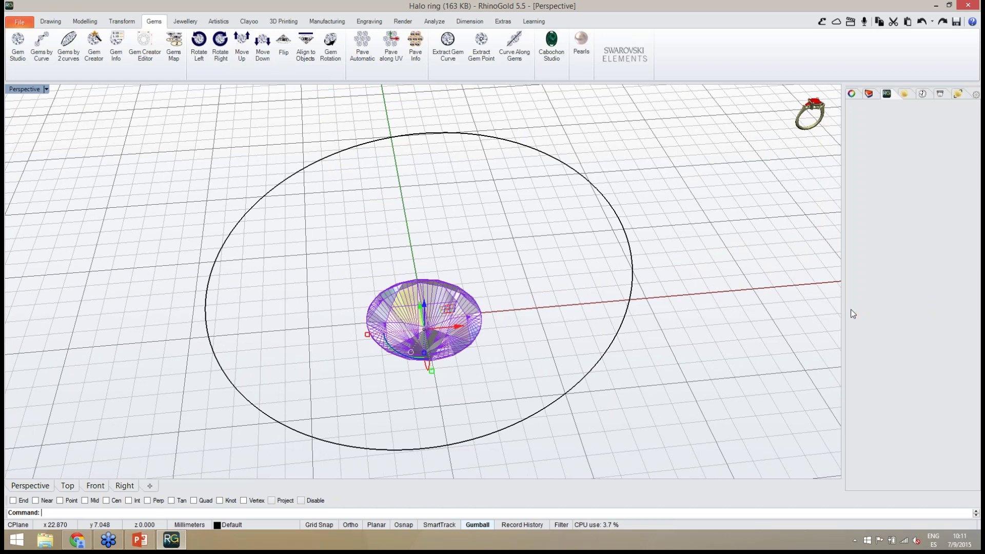
right_drag(664, 365, 649, 331)
In the Front view, drag the diamond up along Z to sit just above the circle.
click(518, 358)
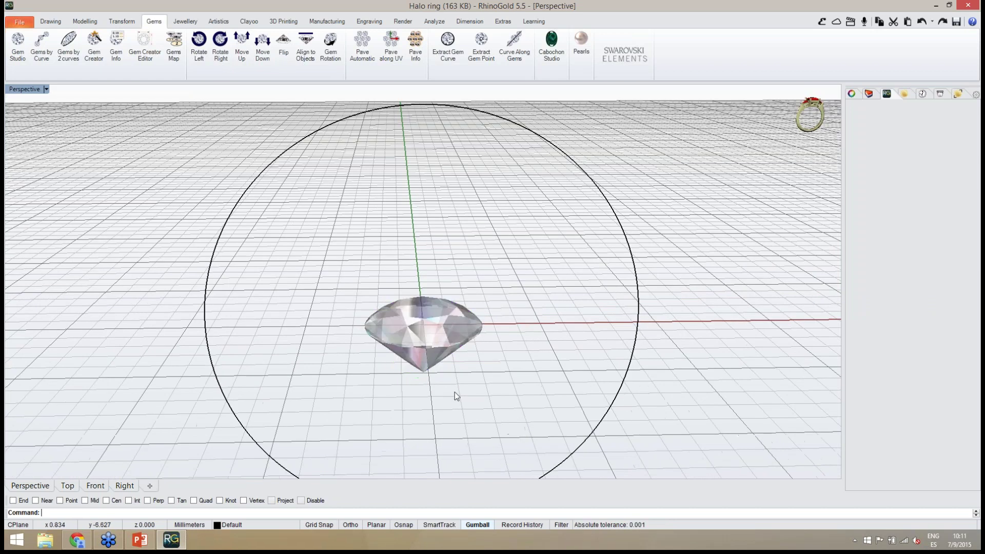
right_drag(454, 392, 435, 359)
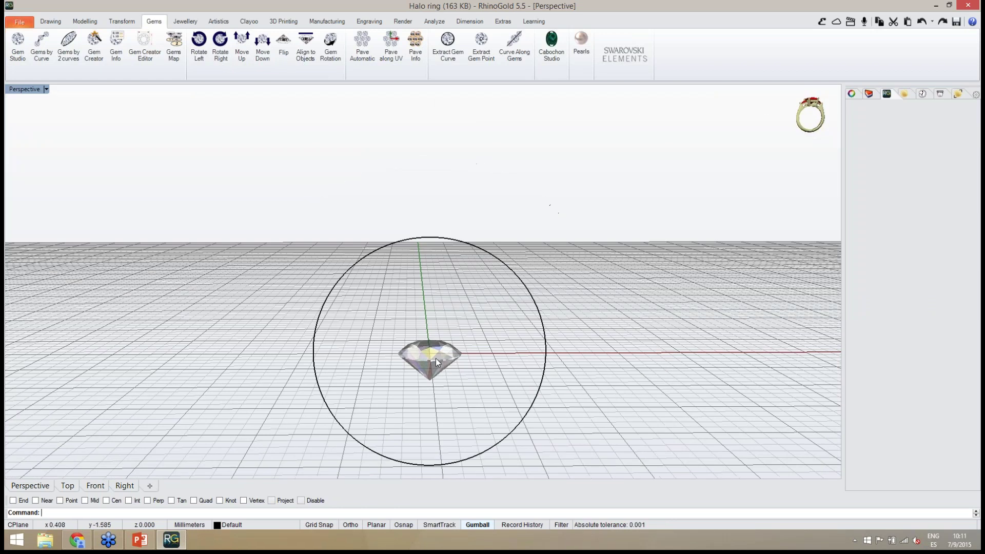
click(436, 359)
click(96, 487)
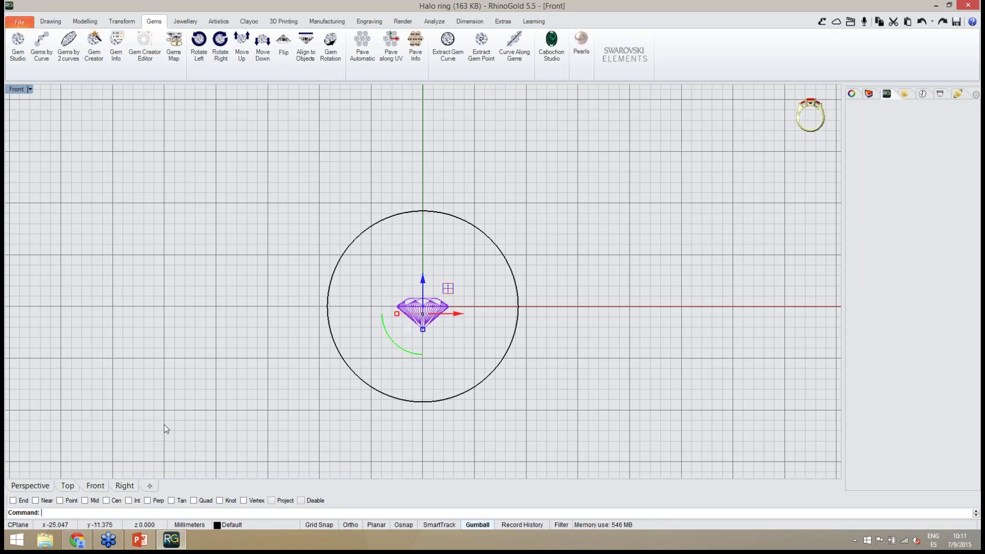
right_drag(257, 331, 261, 338)
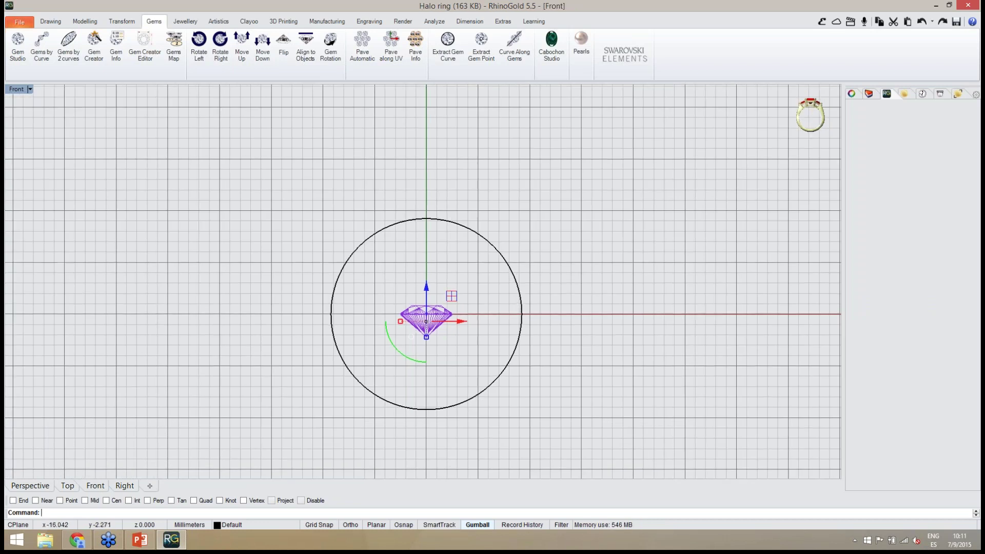
right_click(318, 318)
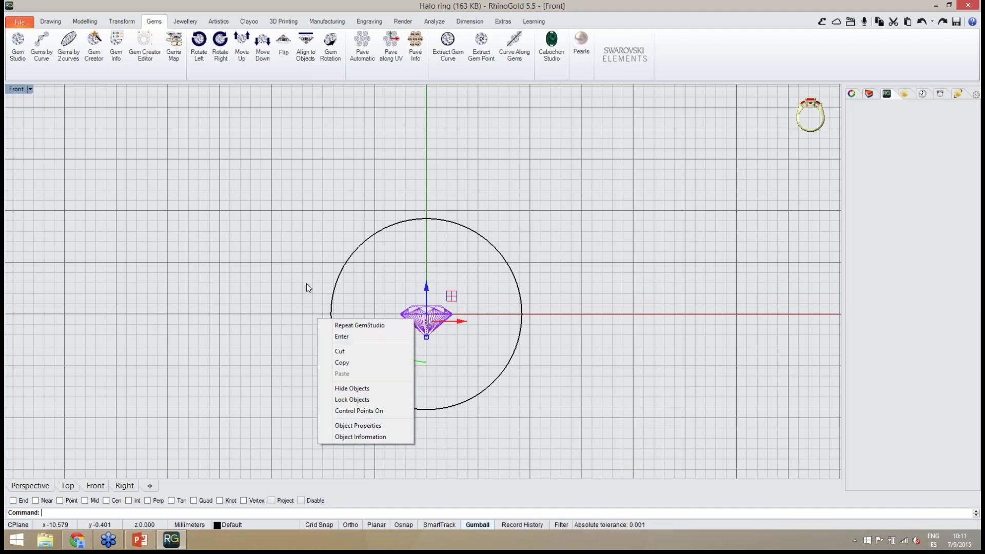
click(312, 271)
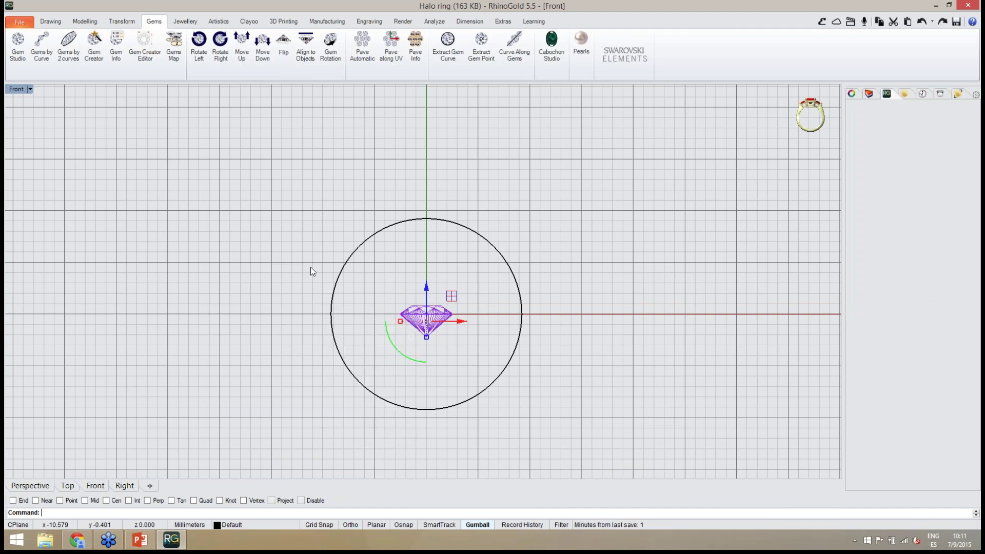
right_drag(313, 270, 309, 283)
drag(424, 304, 436, 125)
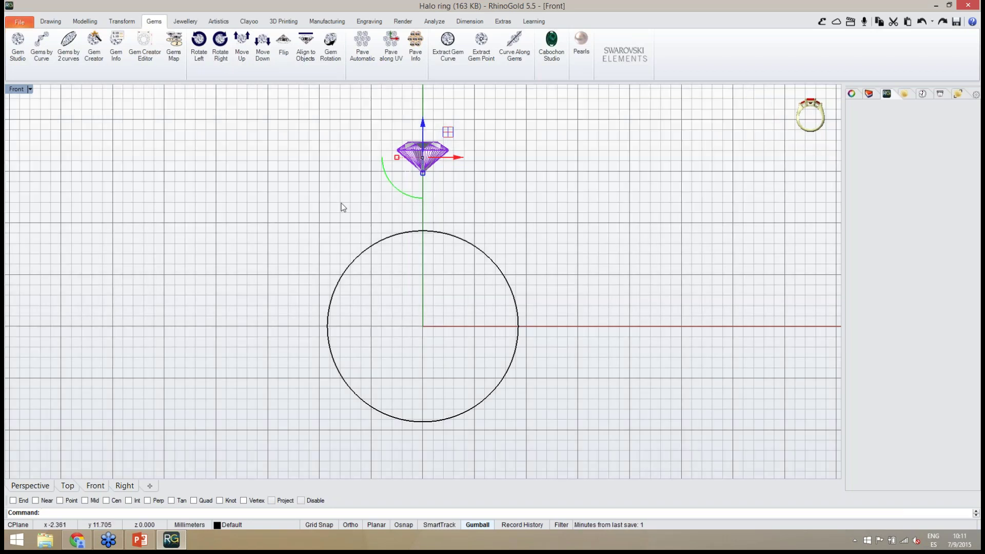
Return to the Perspective view, orbiting to look down on the circle and raised diamond.
click(280, 208)
click(29, 486)
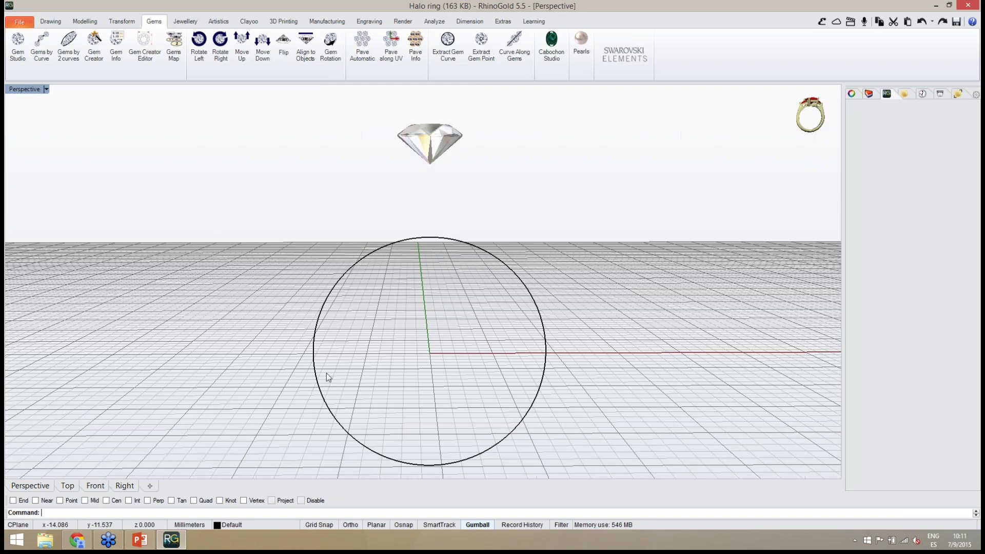
right_drag(326, 373, 433, 128)
click(436, 134)
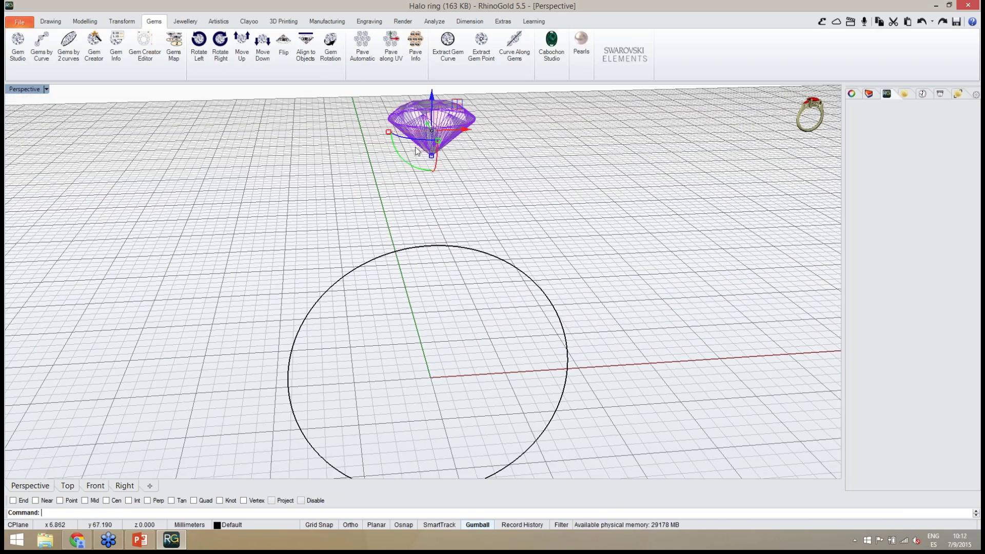
click(463, 189)
right_drag(433, 189, 420, 212)
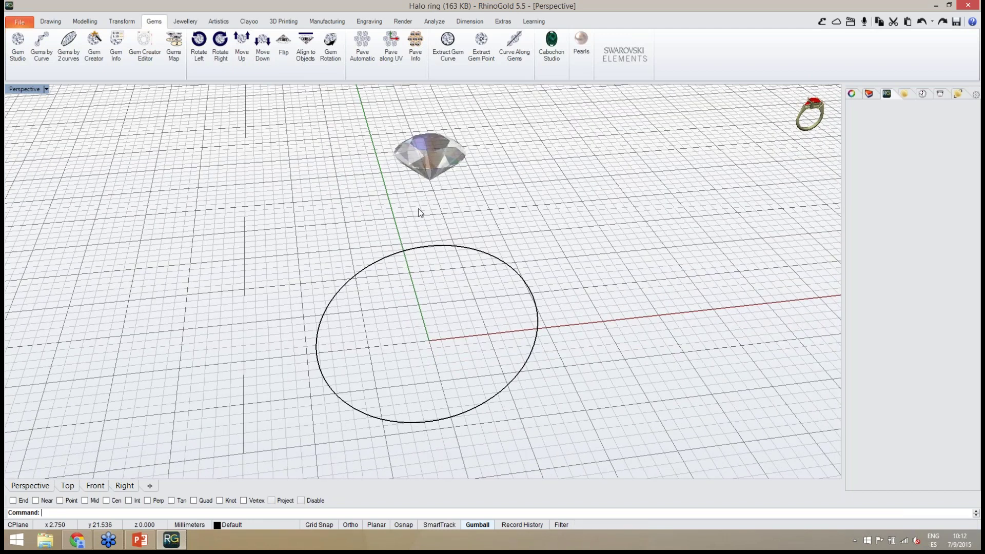
click(190, 23)
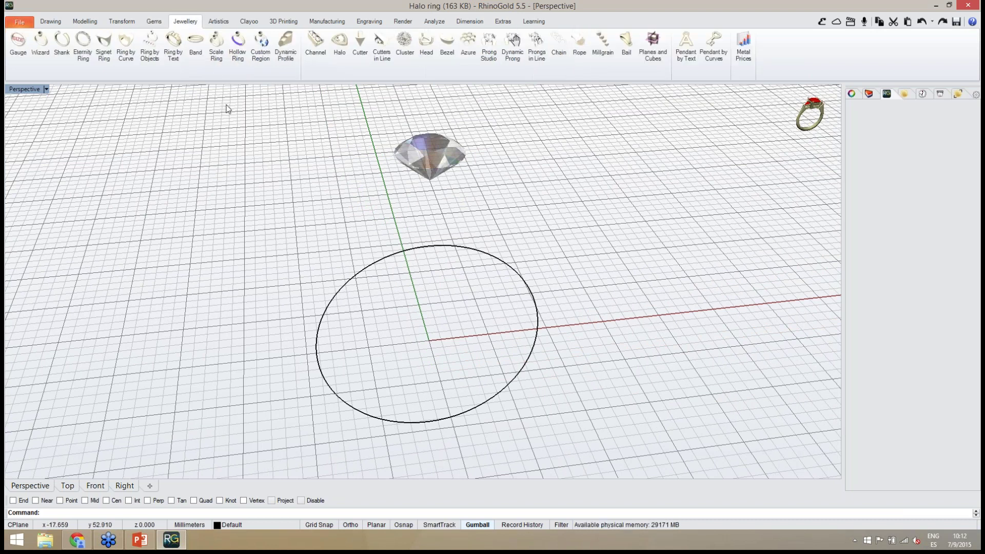
Apply Halo to the selected diamond, adding 20 accent stones, and open the Channel Profile Selector.
click(428, 158)
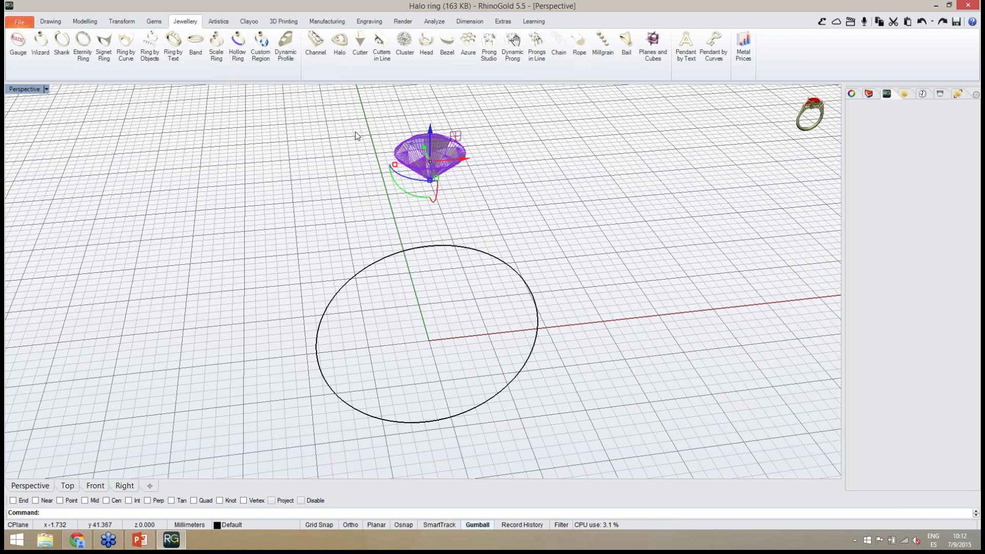
click(345, 69)
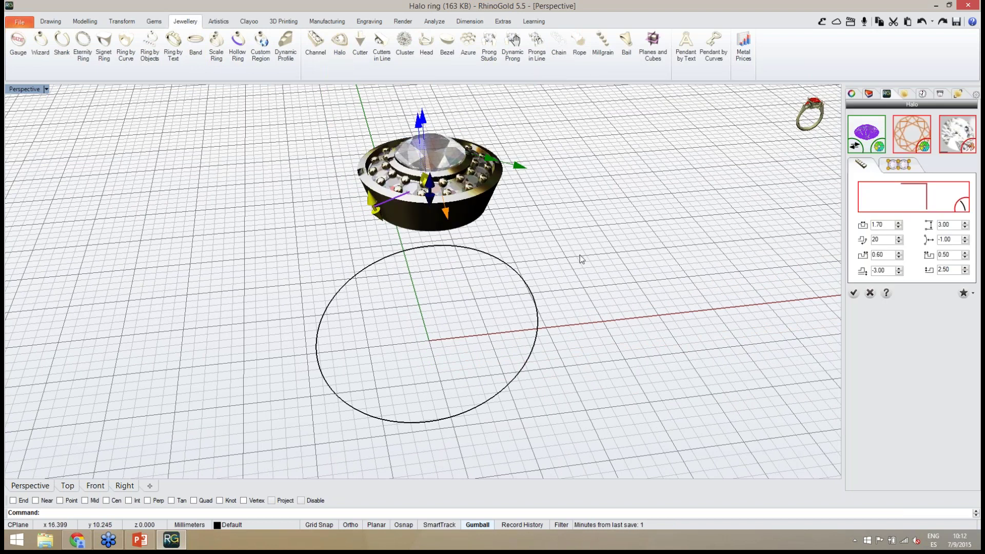
right_drag(581, 260, 415, 159)
scroll(415, 159, up, 3)
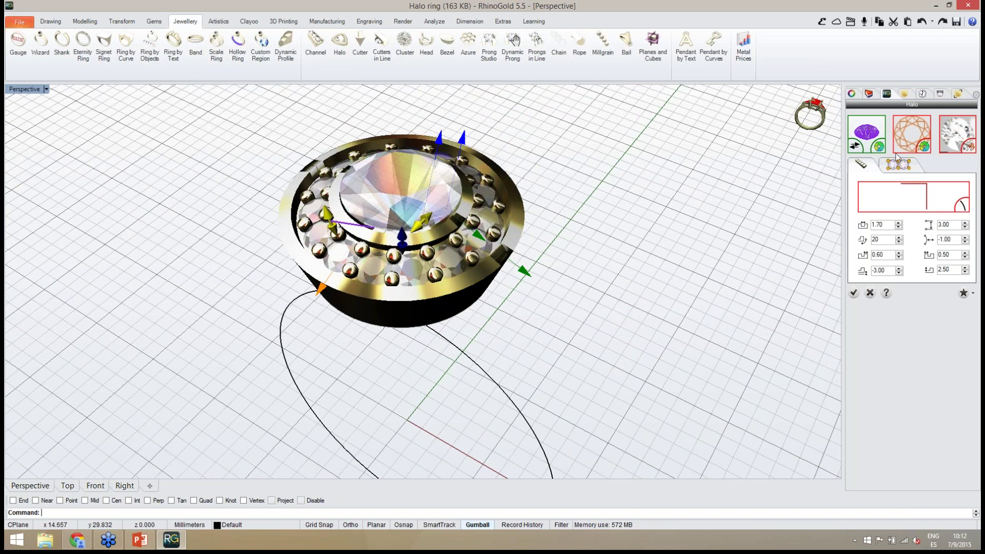
right_drag(617, 315, 567, 195)
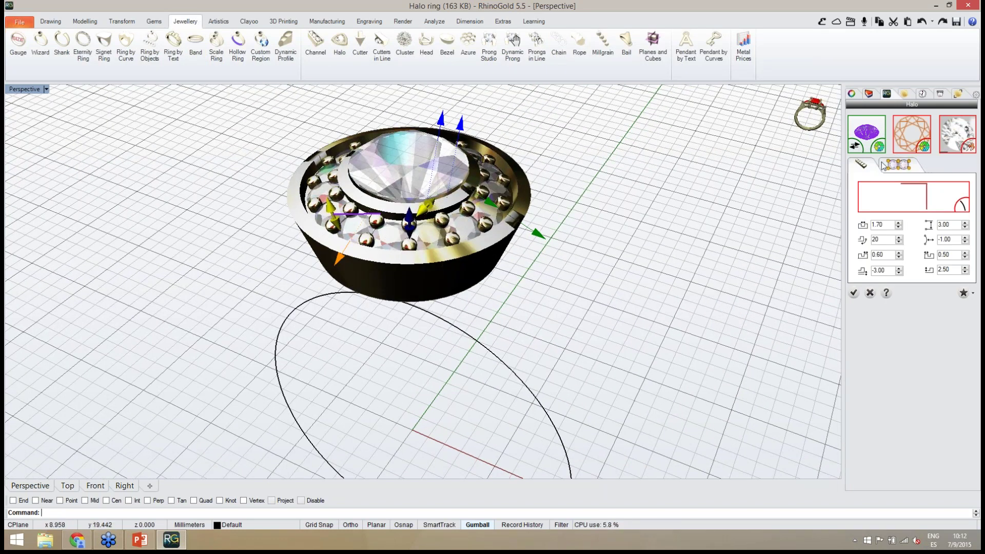
right_drag(638, 283, 605, 284)
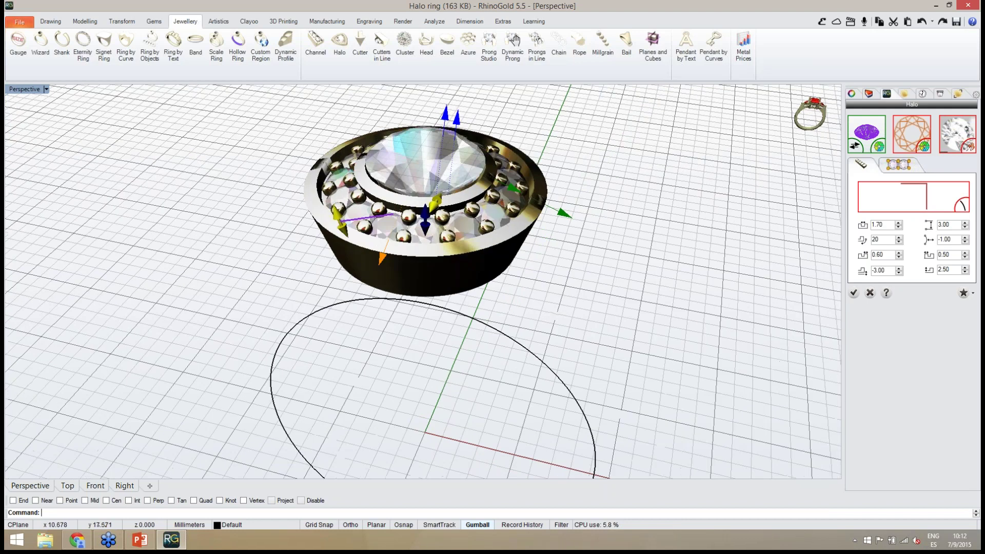
click(898, 201)
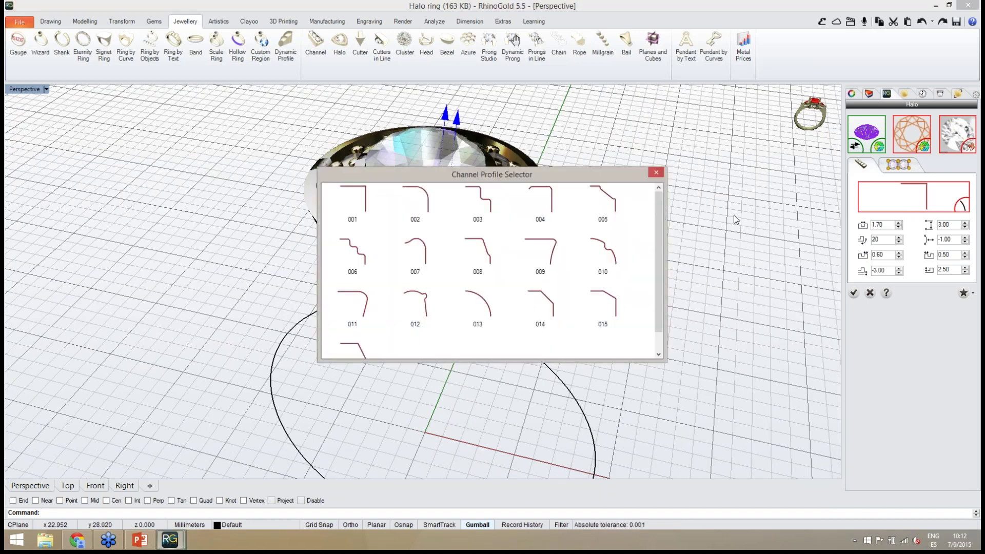
Apply channel profile 002 to the halo and show its gem and prong settings.
double_click(417, 205)
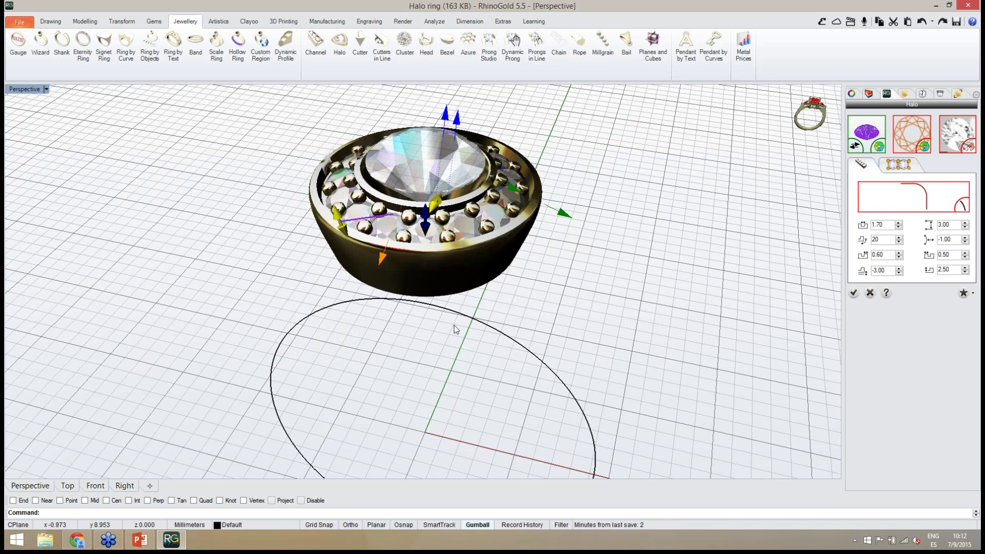
mouse_move(455, 328)
right_down()
mouse_move(538, 323)
mouse_move(452, 324)
right_up()
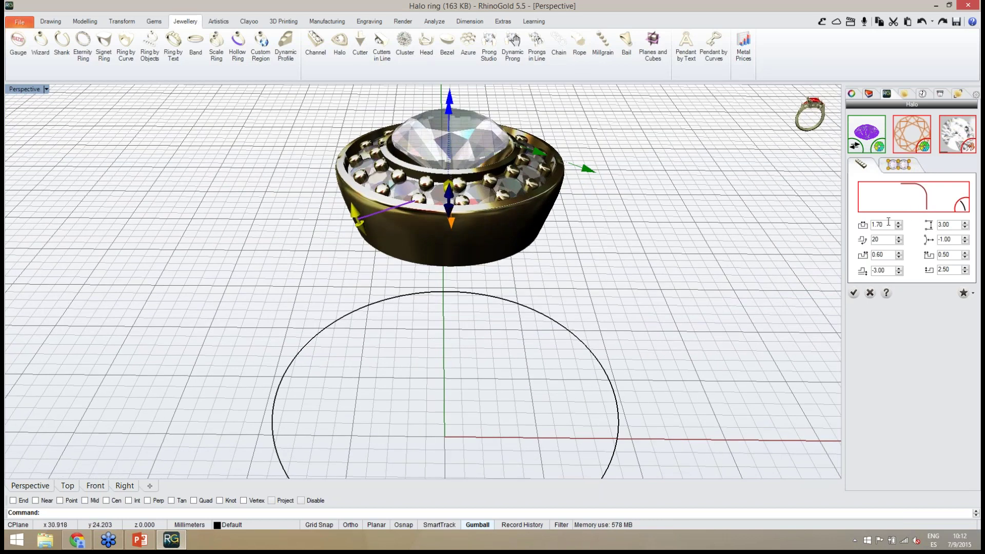
click(896, 169)
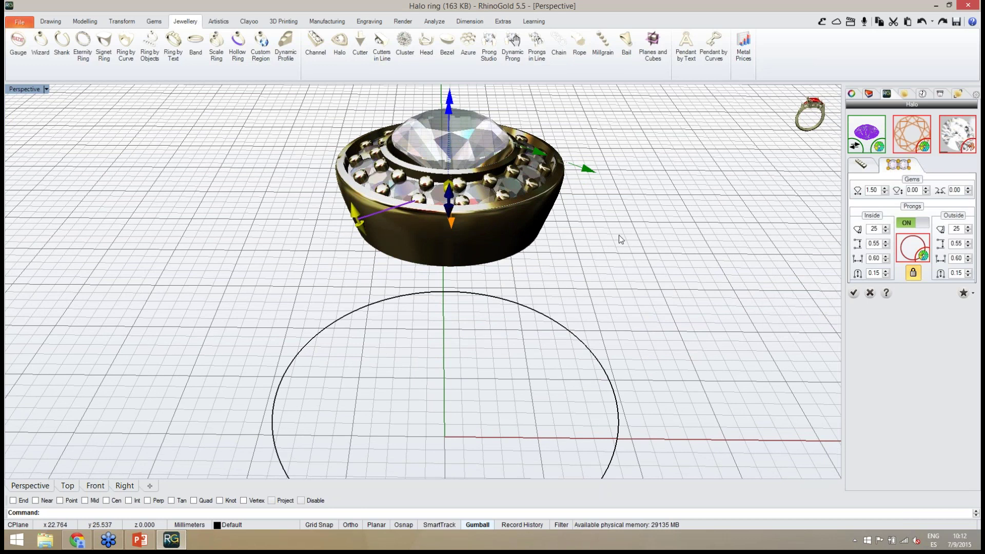
Reduce the halo gem size from 1.45 down to 1.30.
right_drag(621, 237, 607, 252)
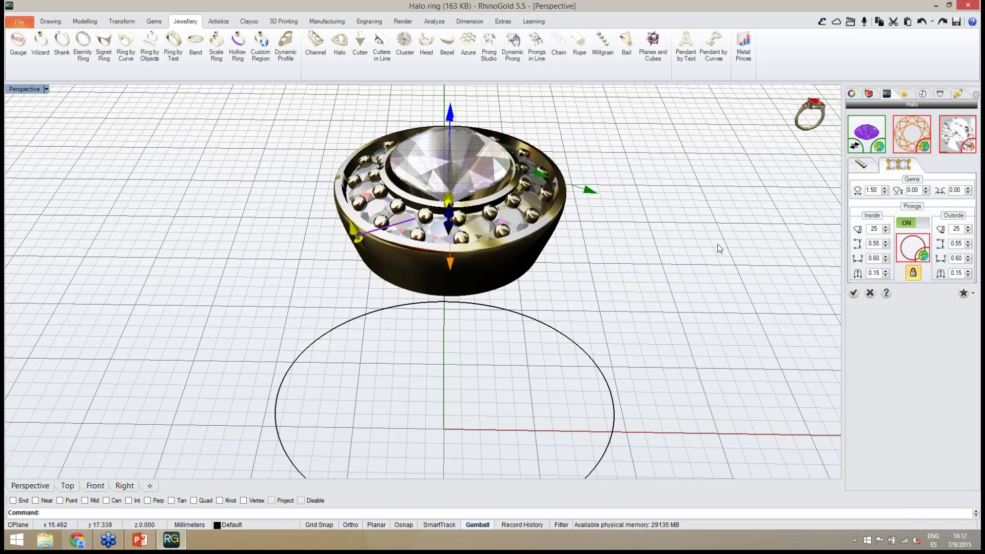
click(884, 193)
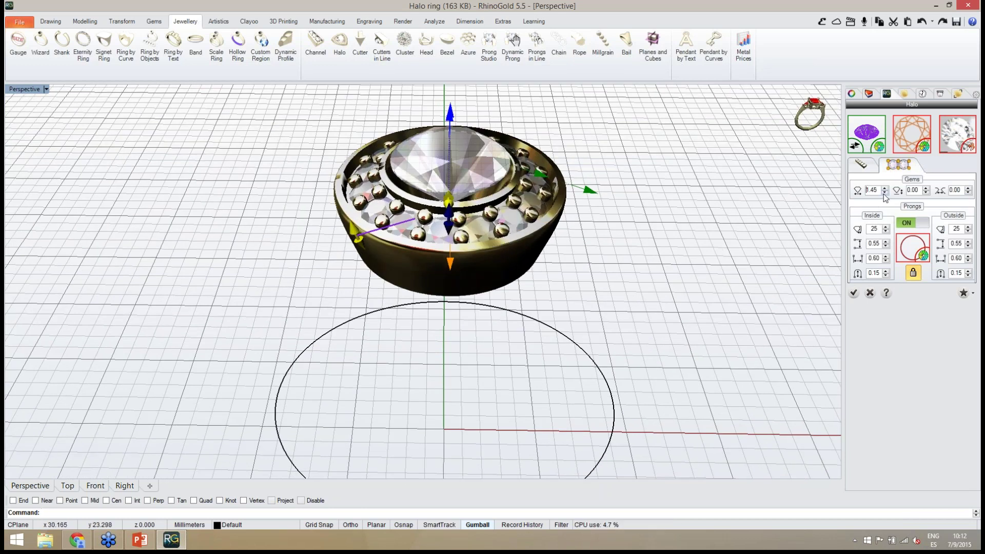
click(885, 193)
click(885, 193)
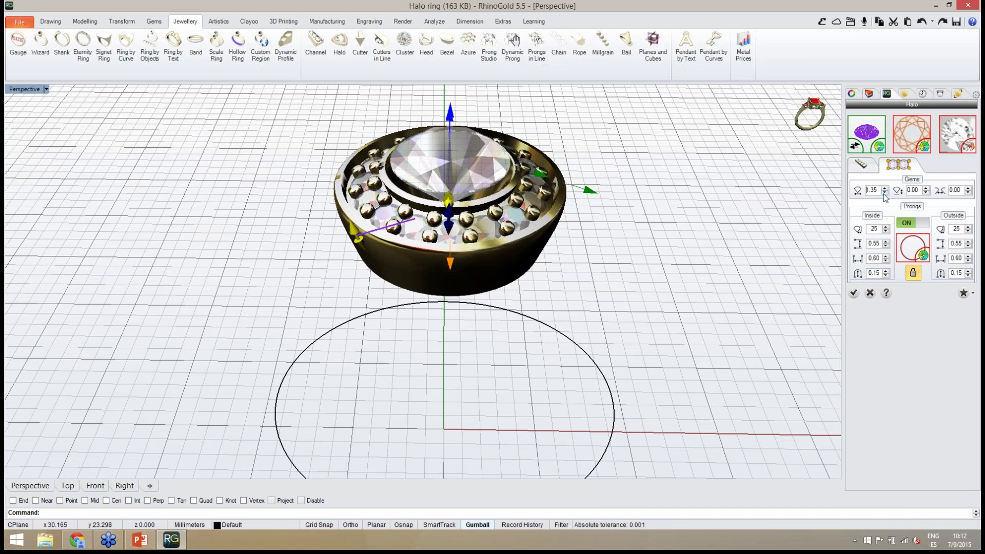
click(885, 193)
scroll(607, 253, up, 5)
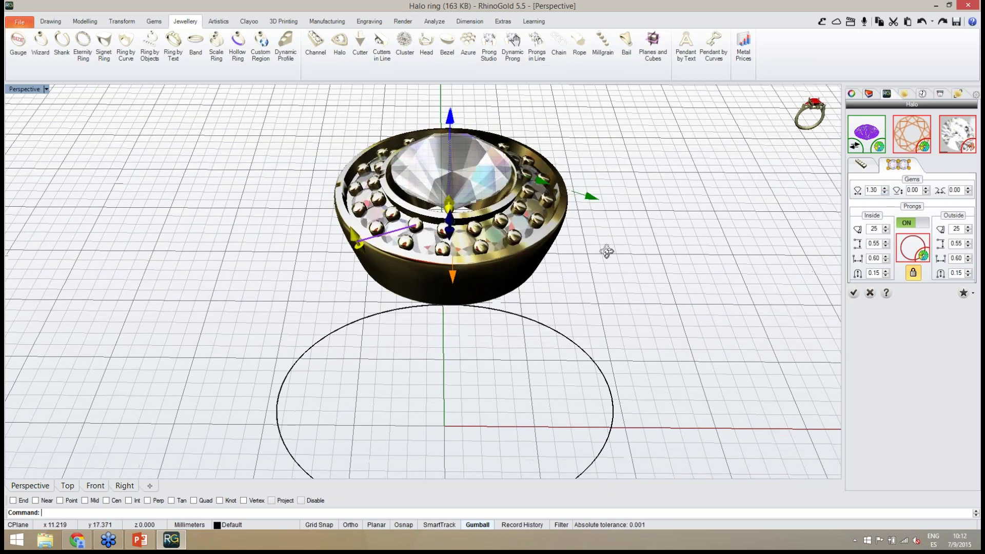
scroll(534, 327, up, 3)
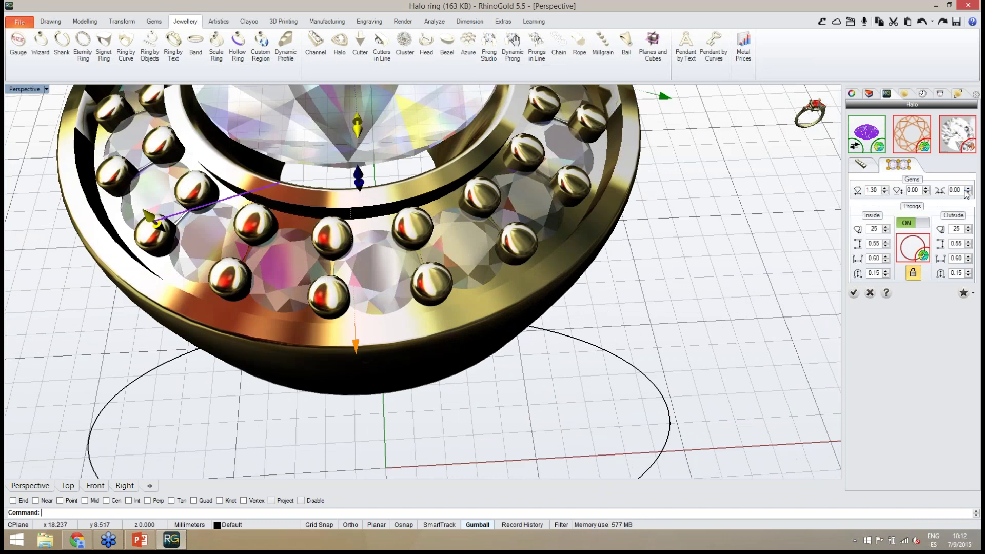
Raise the halo prong count to 27 and show the profile dimensions.
right_drag(682, 270, 729, 257)
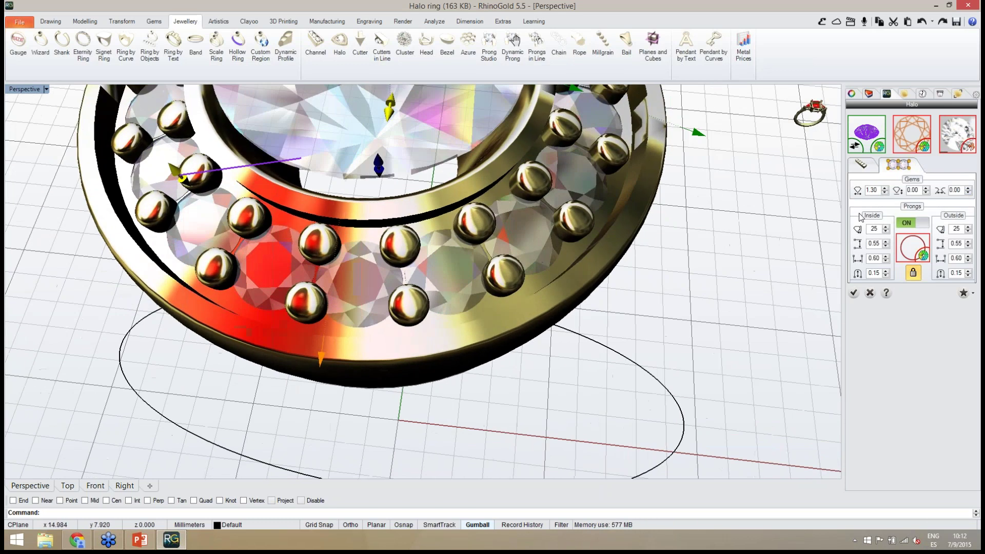
click(887, 228)
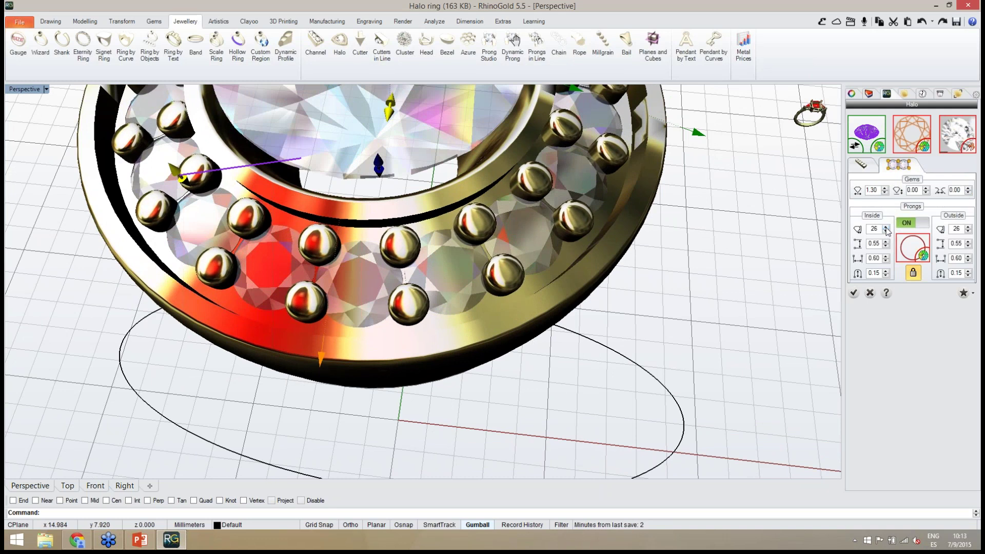
click(886, 228)
right_drag(593, 330, 626, 319)
scroll(626, 320, down, 3)
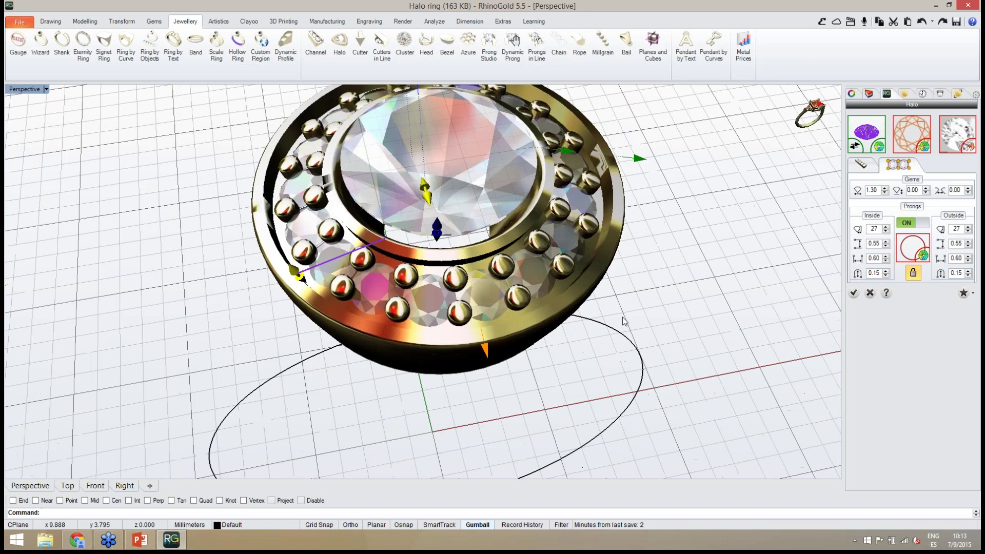
scroll(625, 321, down, 2)
scroll(505, 267, down, 2)
right_drag(506, 266, 562, 315)
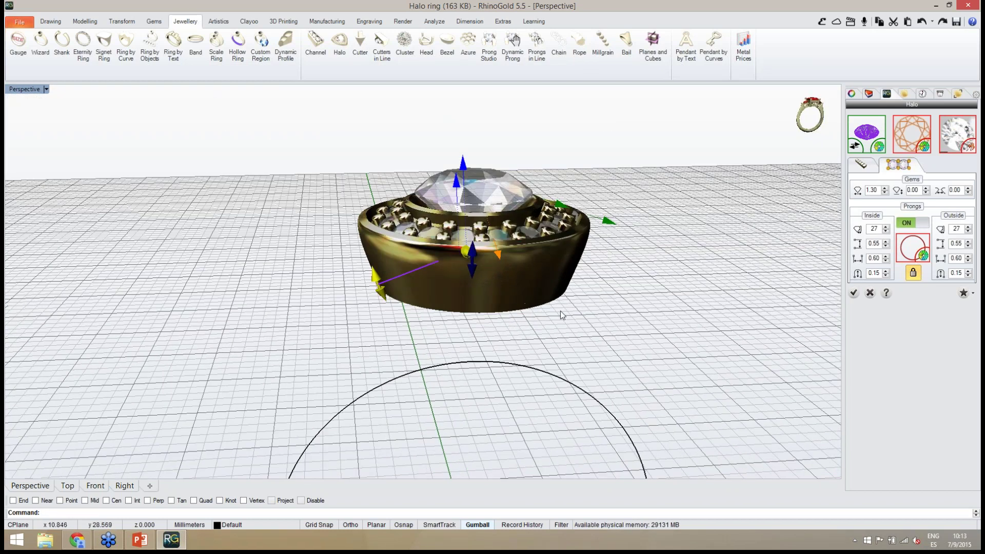
click(862, 164)
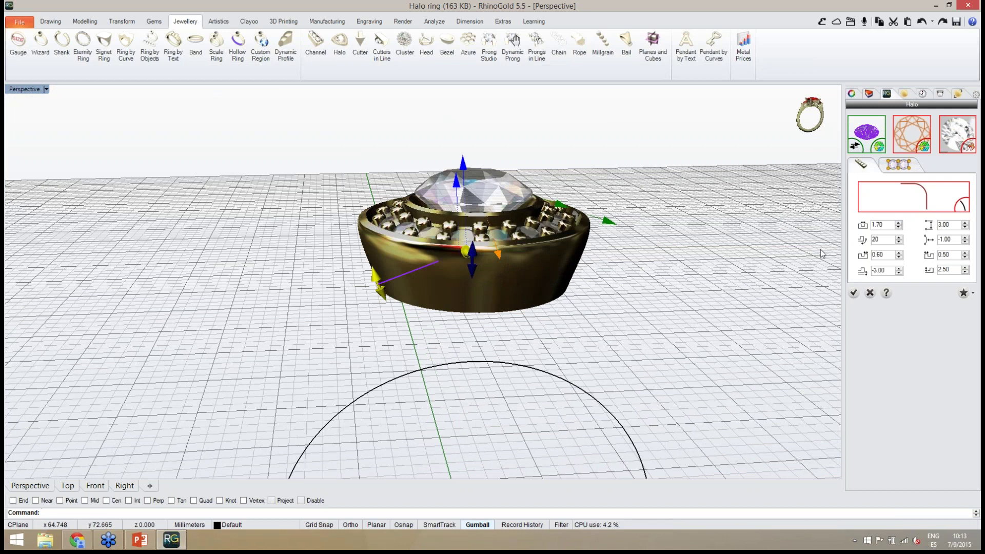
Step the halo profile's bottom-left value down from -2.95 to -3.20.
click(899, 269)
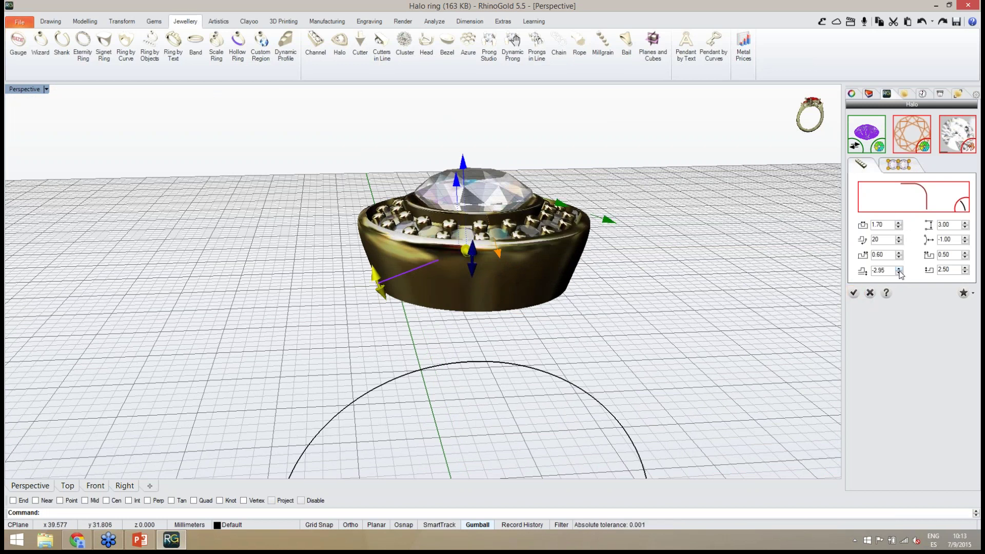
click(899, 273)
click(899, 273)
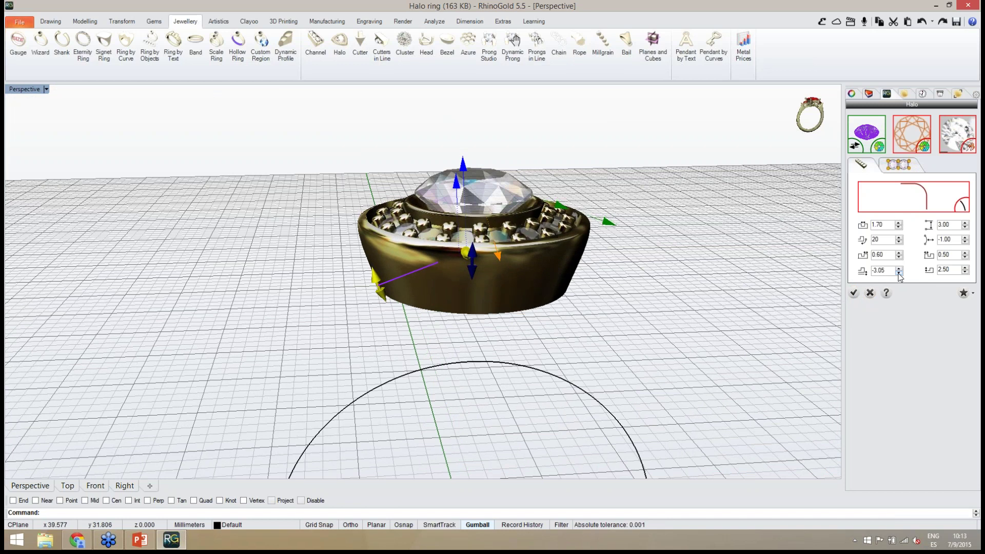
click(899, 273)
click(899, 273)
click(899, 273)
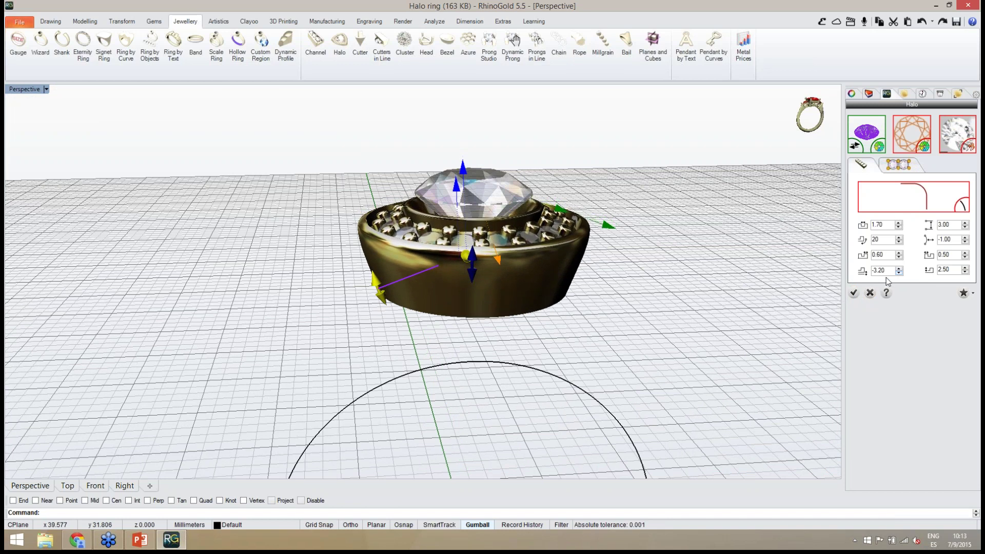
Readjust that profile value up from -3.30 to -3.20 and return to gem and prong settings.
mouse_move(590, 294)
right_down()
mouse_move(580, 365)
mouse_move(576, 303)
right_up()
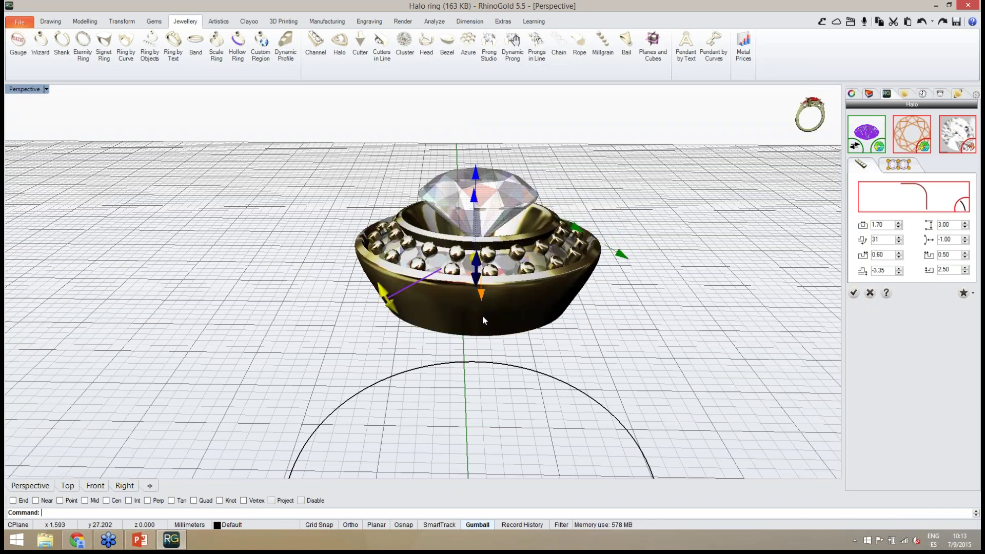
mouse_move(483, 315)
right_down()
mouse_move(498, 286)
mouse_move(497, 328)
right_up()
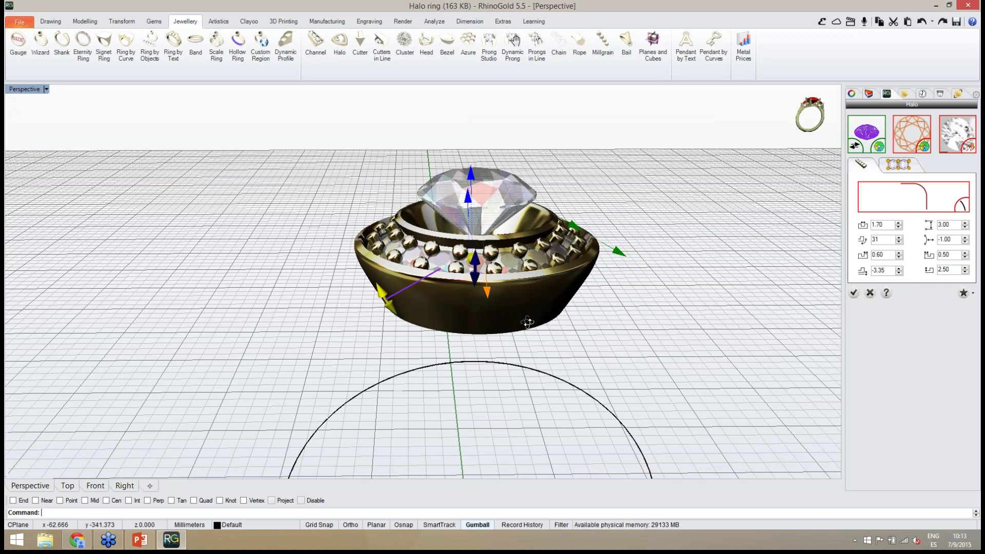
click(899, 268)
click(899, 269)
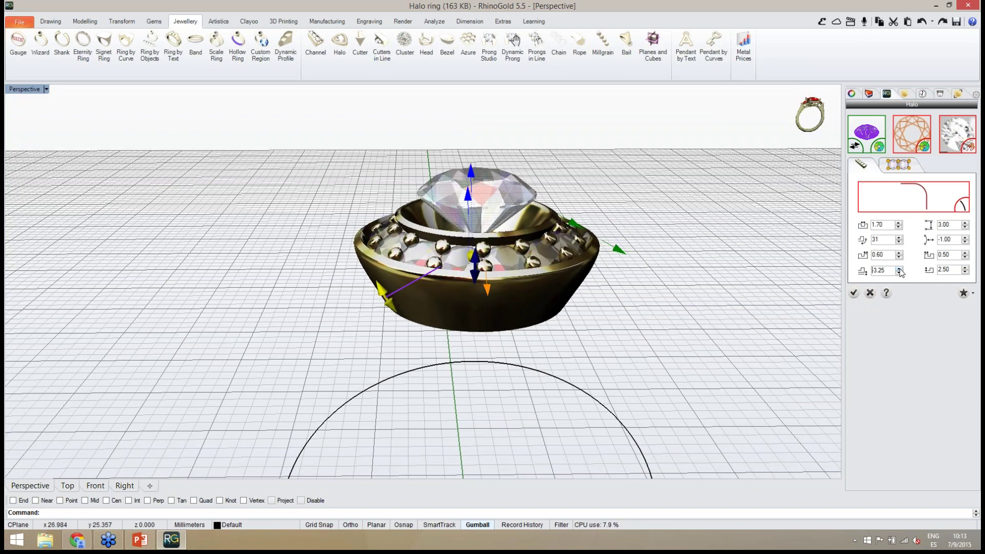
click(899, 269)
right_drag(774, 286, 704, 356)
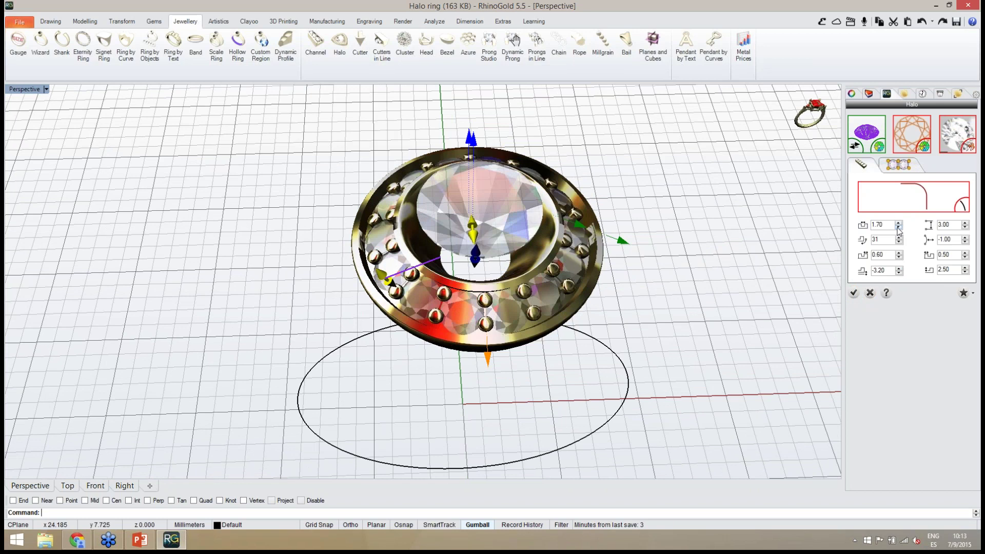
click(908, 169)
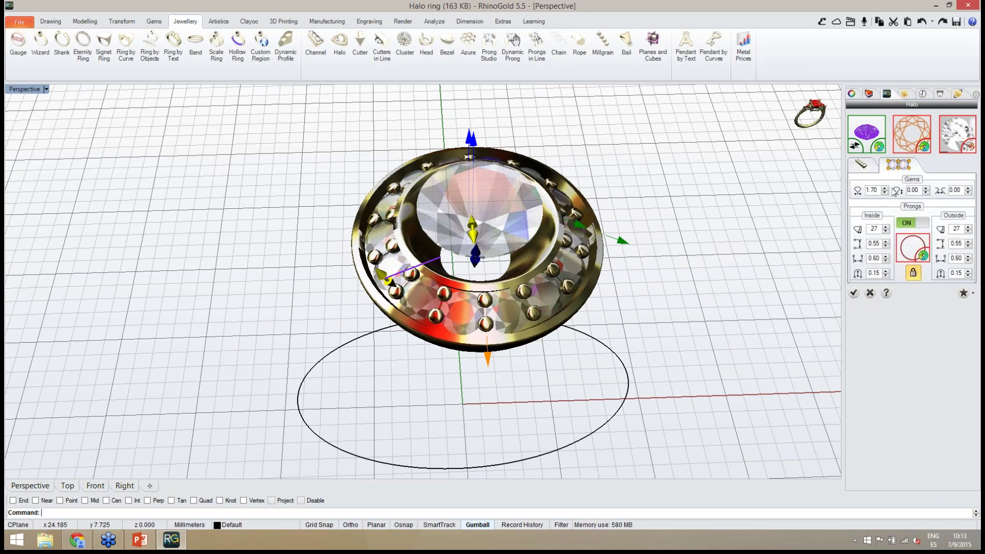
Lower the halo gem size to 1.50 and bring back the profile dimensions.
click(885, 193)
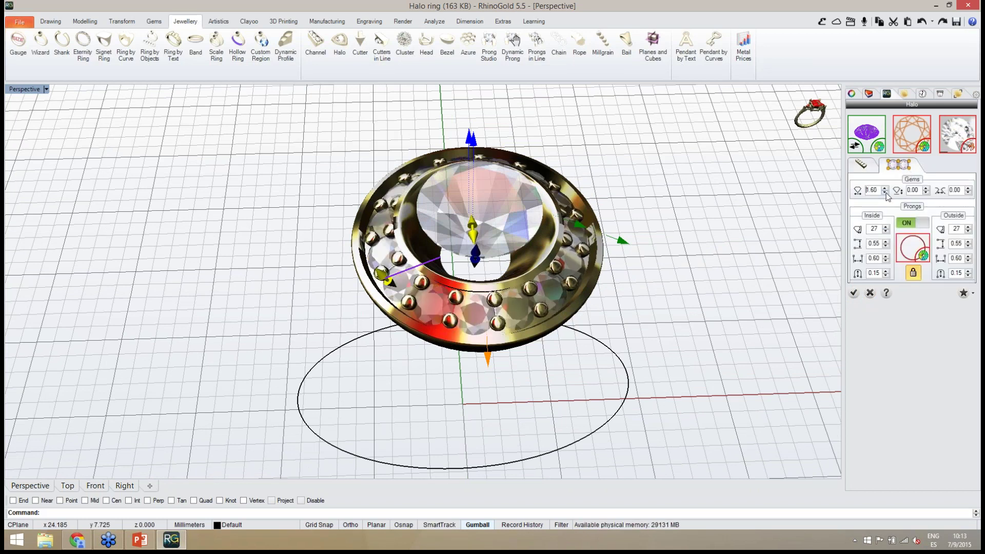
click(886, 193)
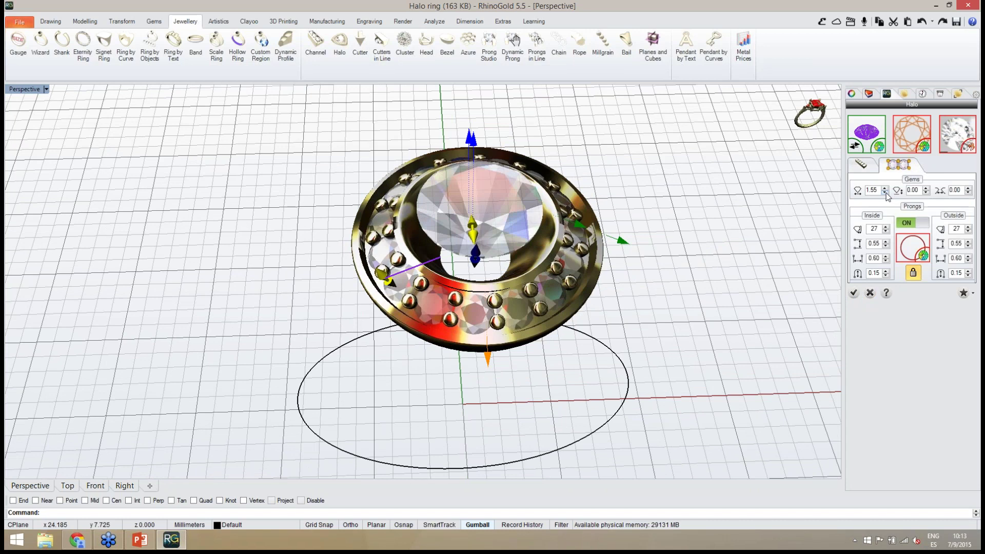
click(886, 193)
right_drag(636, 321, 819, 337)
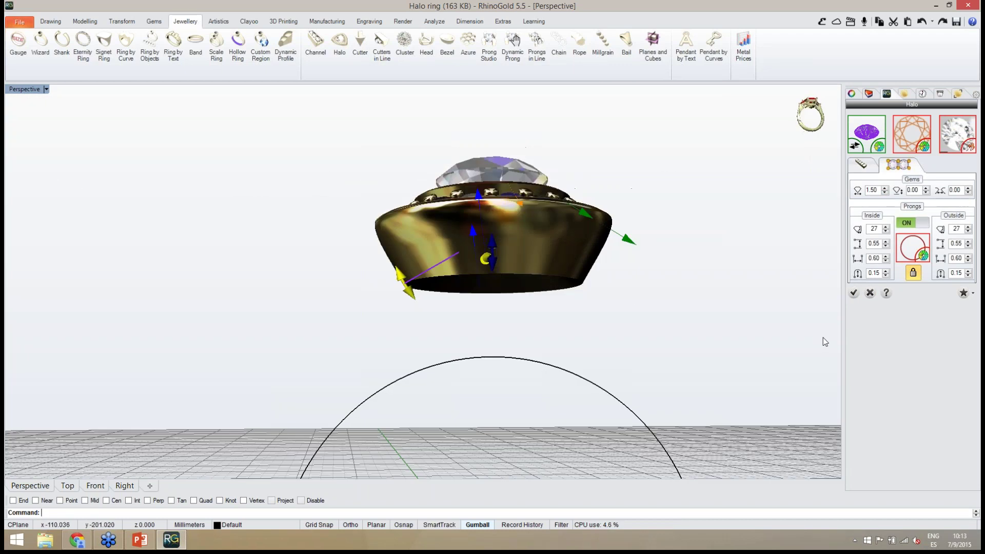
right_drag(728, 330, 778, 321)
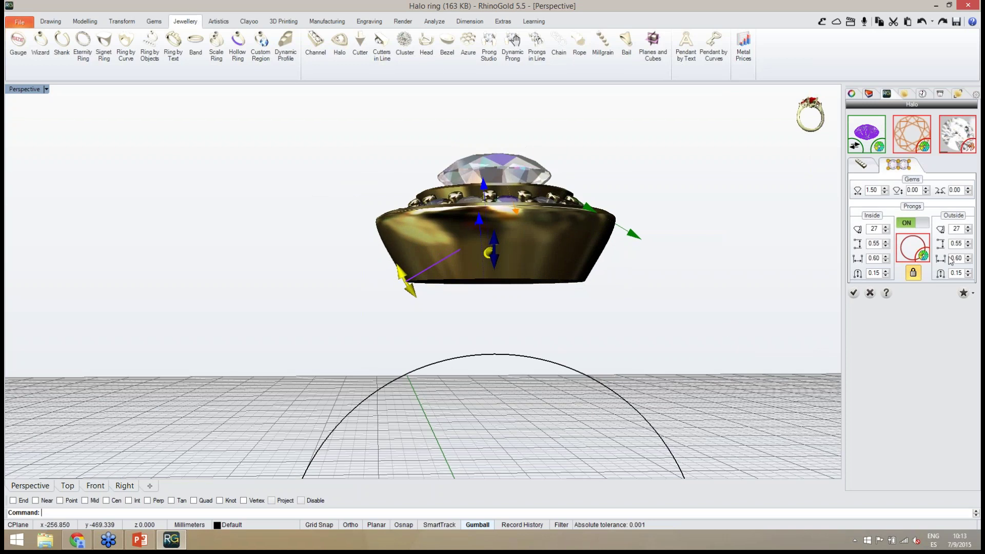
click(861, 164)
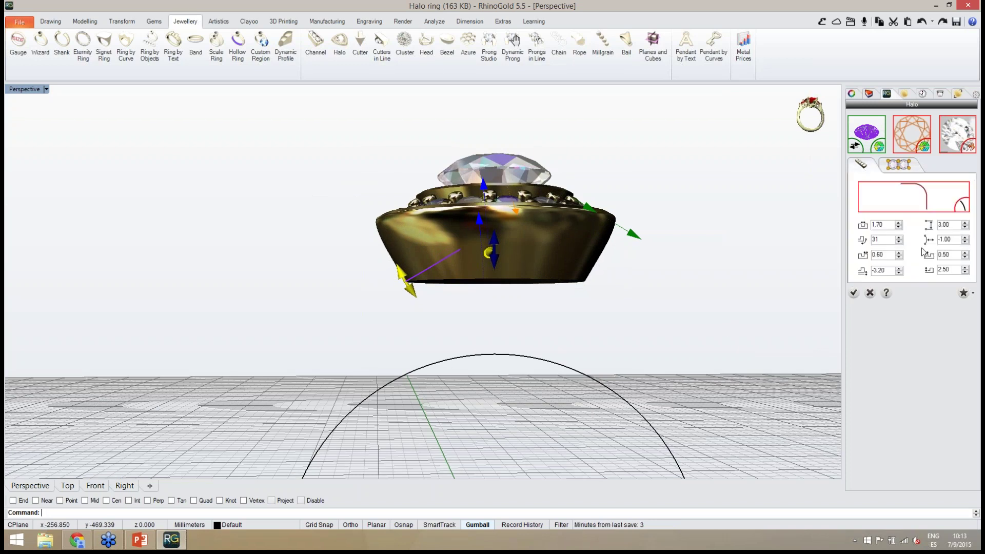
Reduce the halo height from 2.95 to 2.85.
right_drag(677, 254, 653, 260)
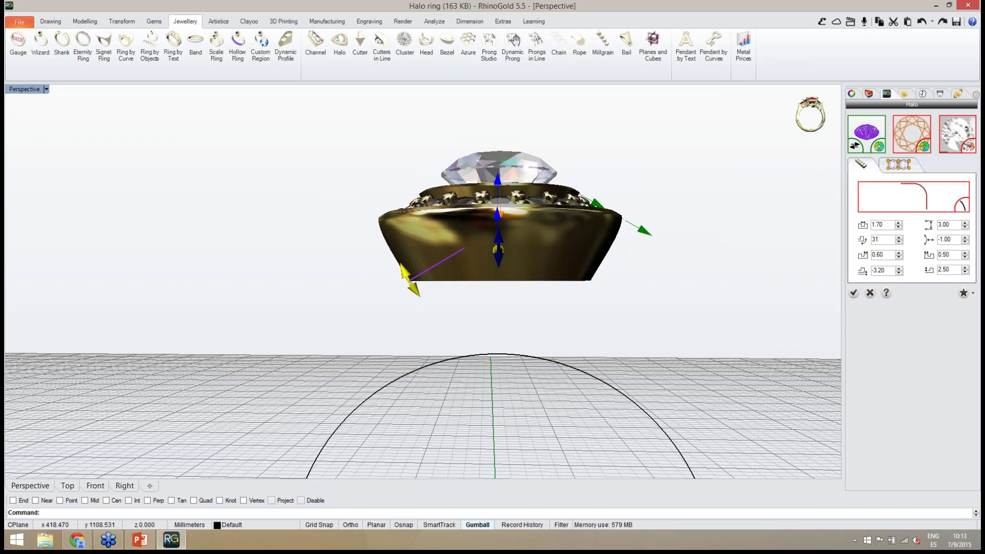
click(965, 227)
click(966, 228)
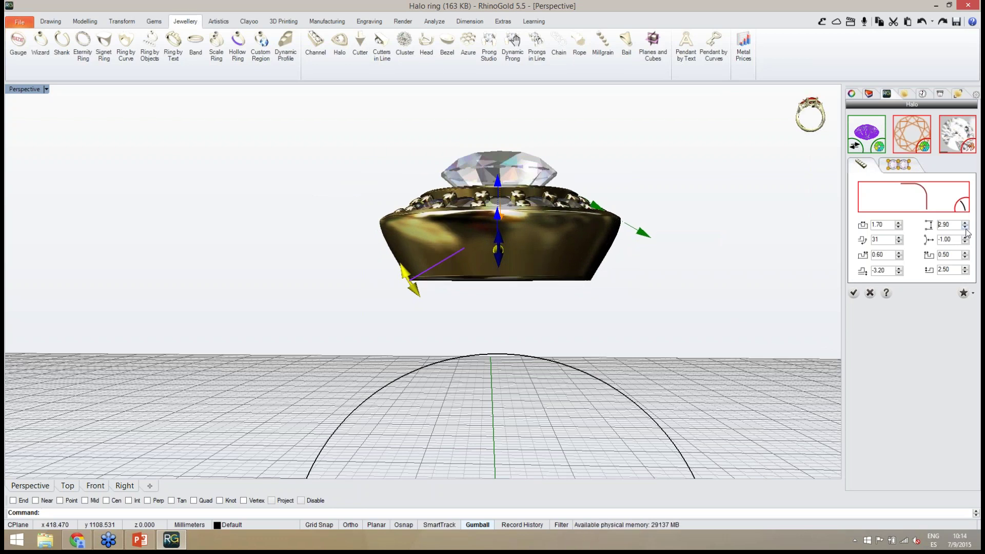
click(966, 227)
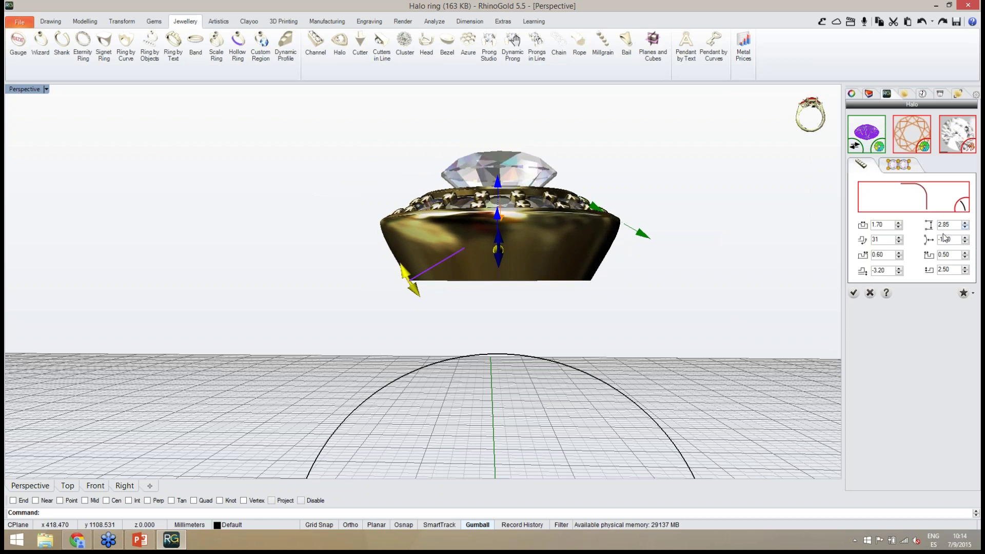
right_drag(686, 287, 826, 311)
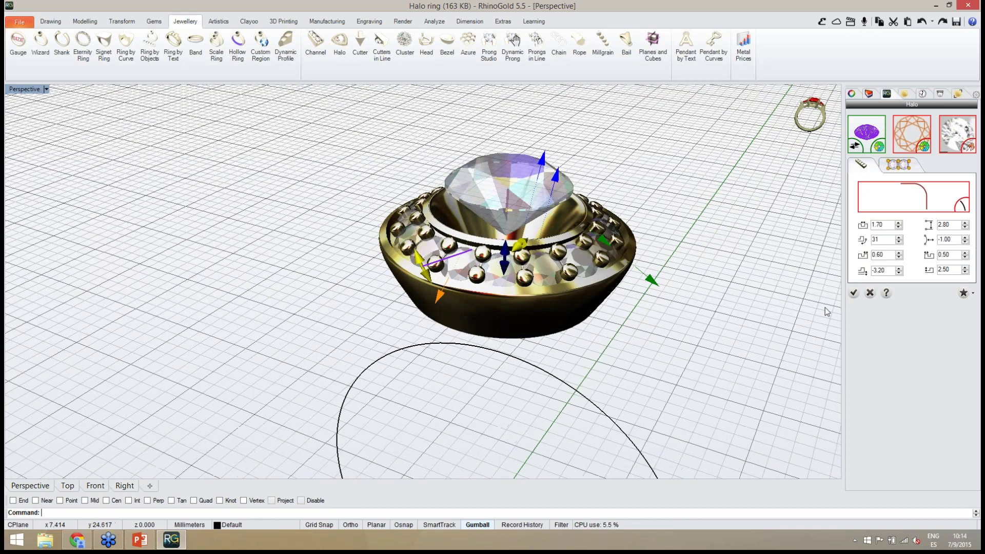
Set the halo profile value to -3.00 and accept the halo.
click(899, 273)
click(899, 272)
click(899, 272)
click(899, 271)
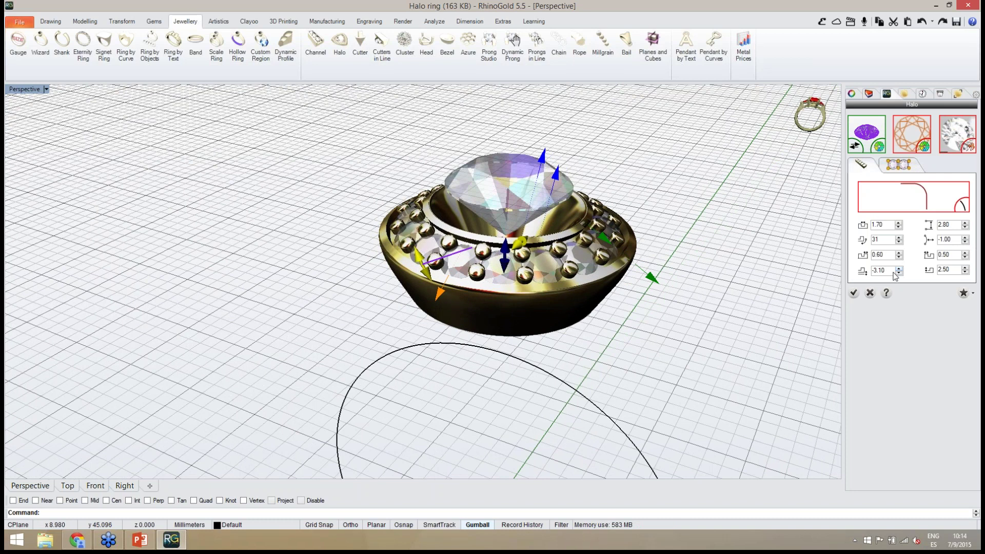
click(898, 271)
right_drag(671, 352, 699, 334)
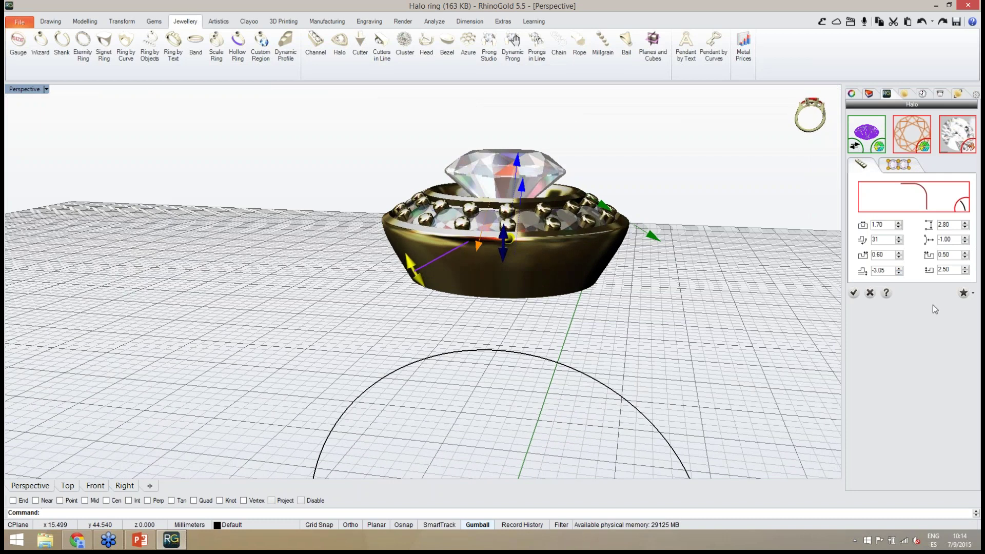
click(899, 272)
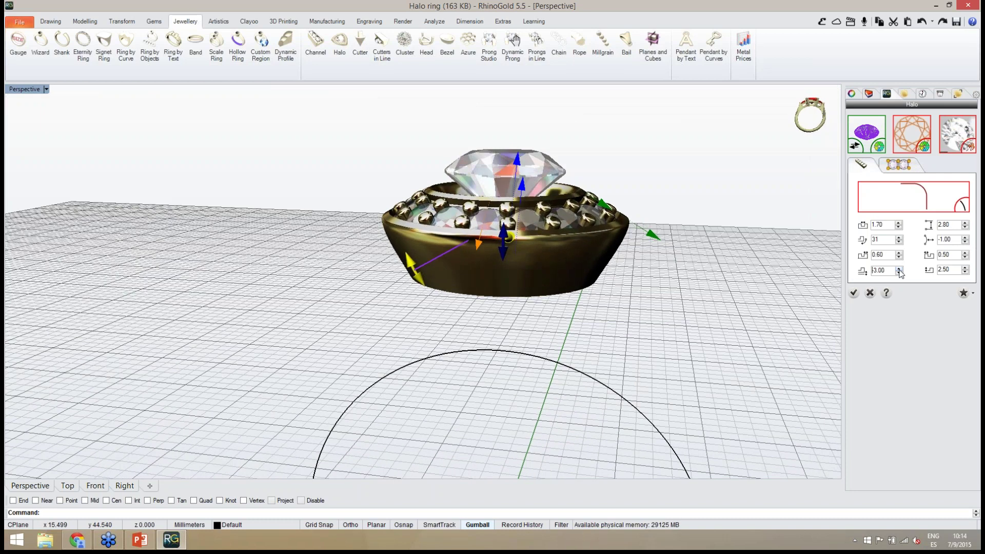
click(855, 293)
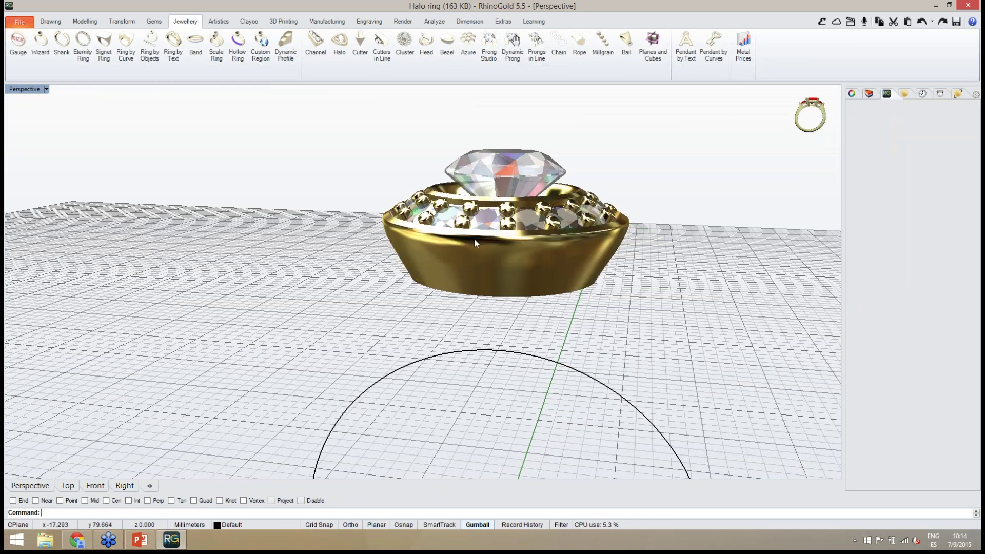
Frame the halo head and ring-size circle straight on in the Front view.
right_drag(475, 244, 449, 215)
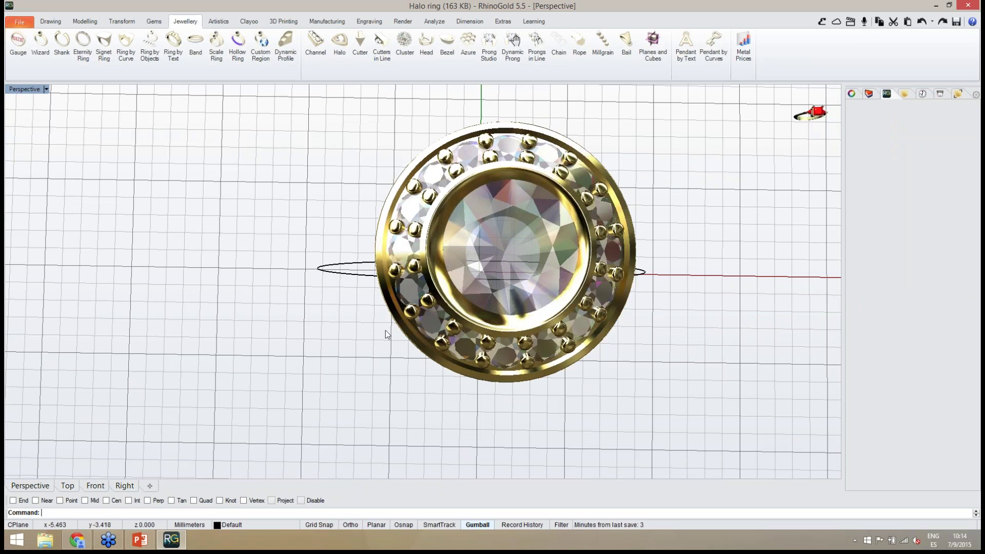
click(96, 486)
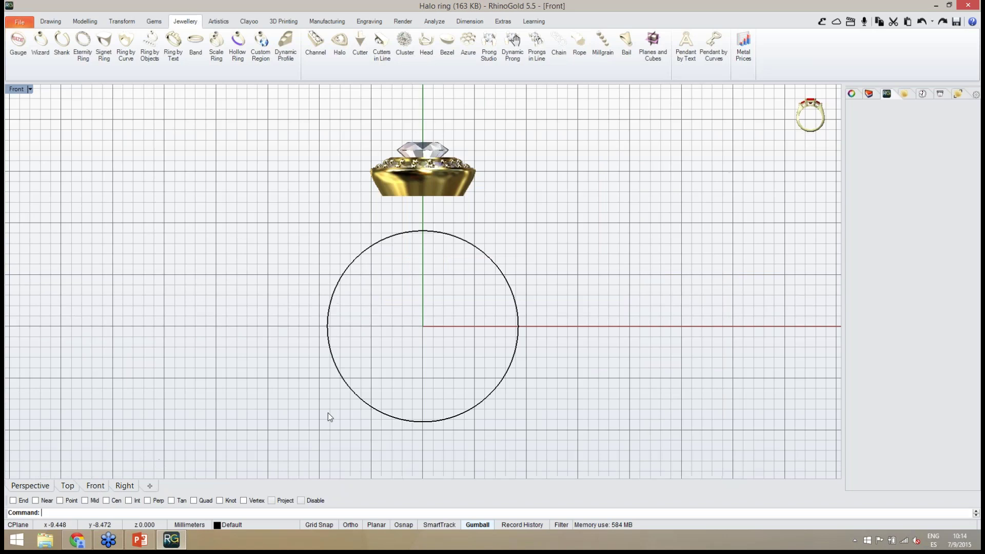
scroll(344, 389, up, 2)
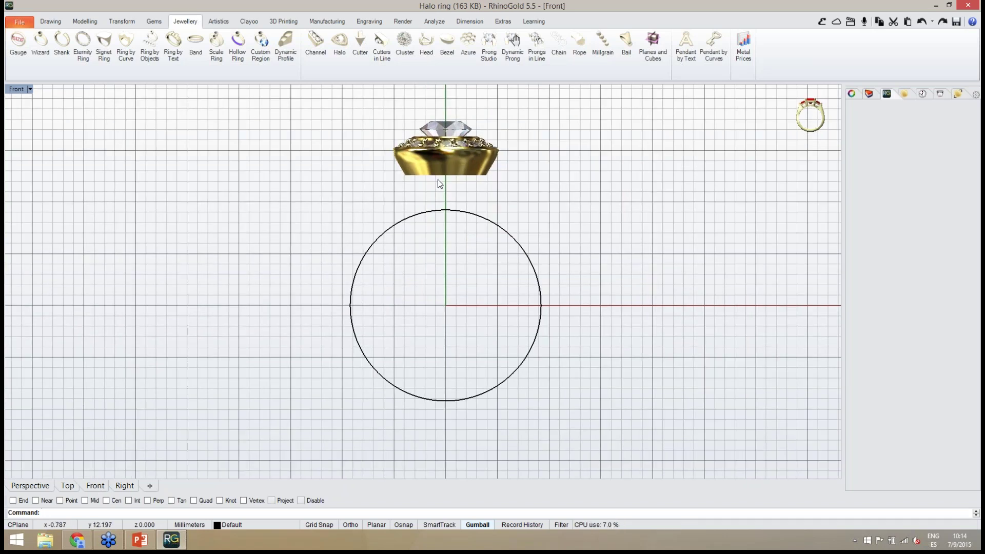
right_drag(437, 272, 439, 282)
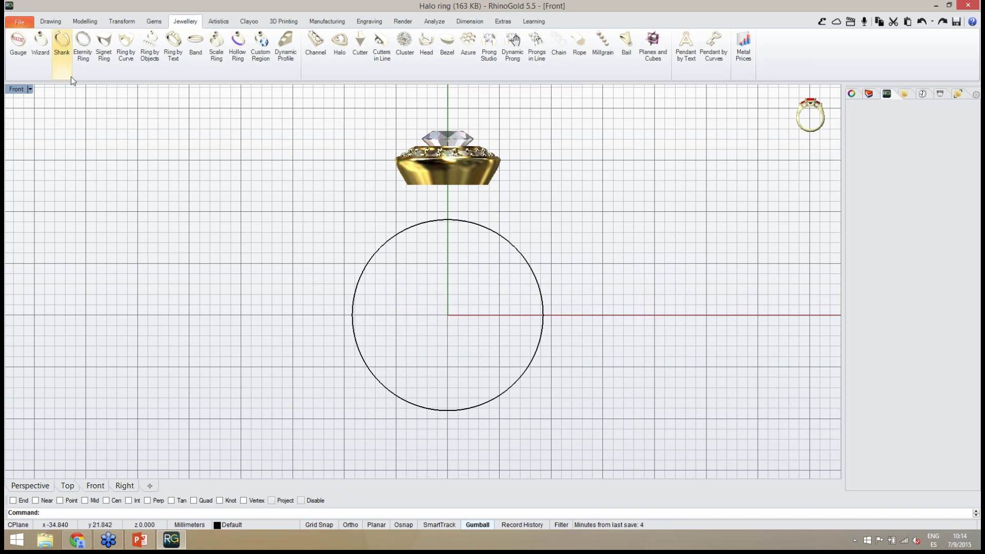
click(50, 22)
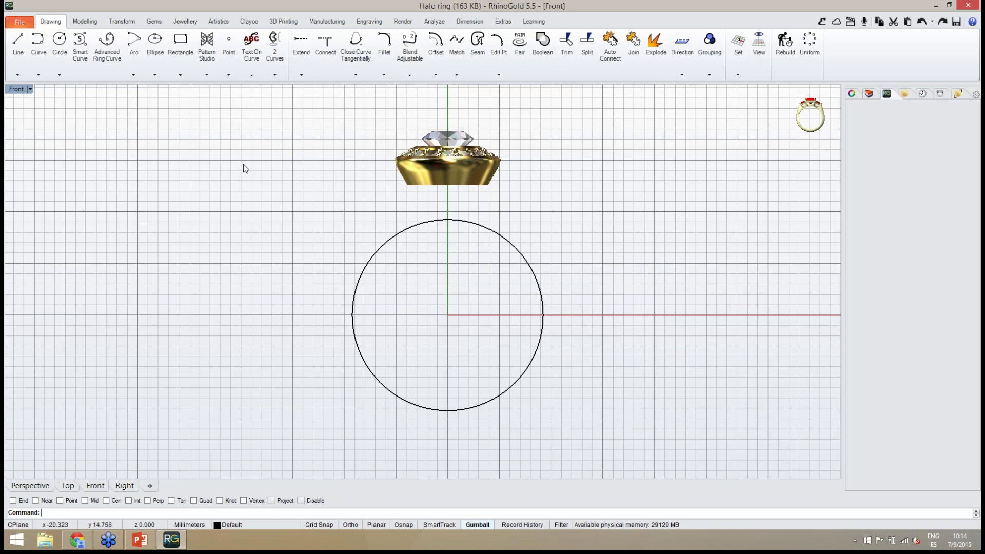
Offset the ring-size circle outward by 2.5 to form a larger concentric circle.
click(439, 60)
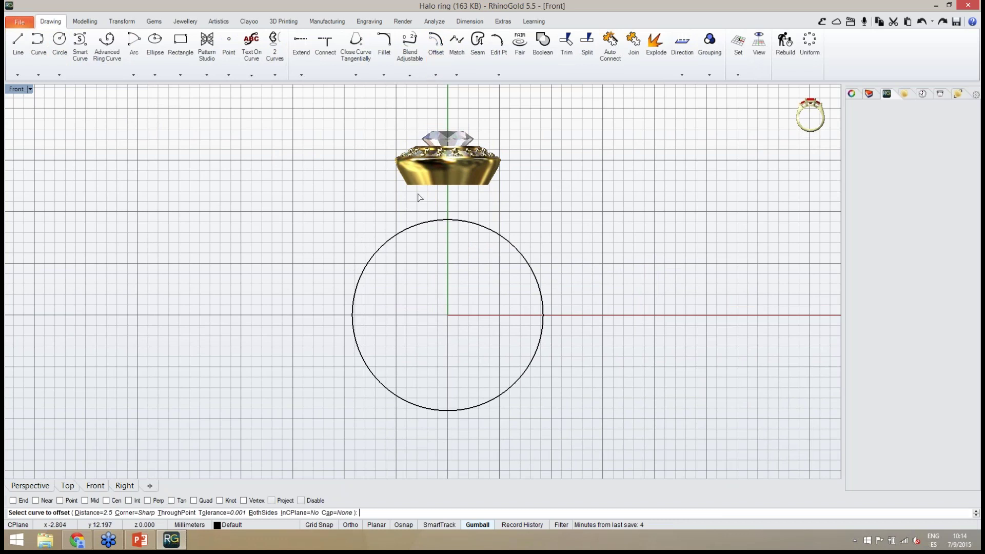
click(379, 249)
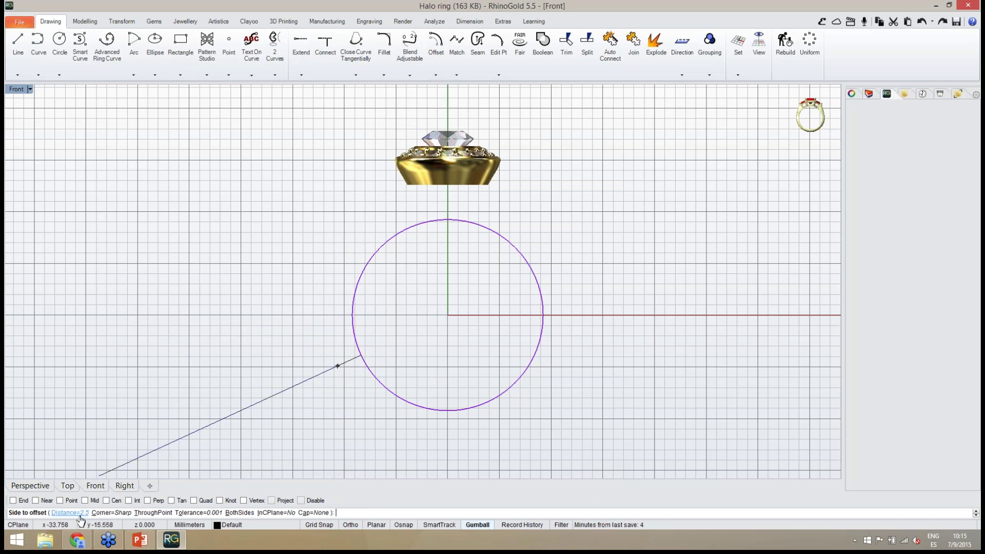
click(303, 323)
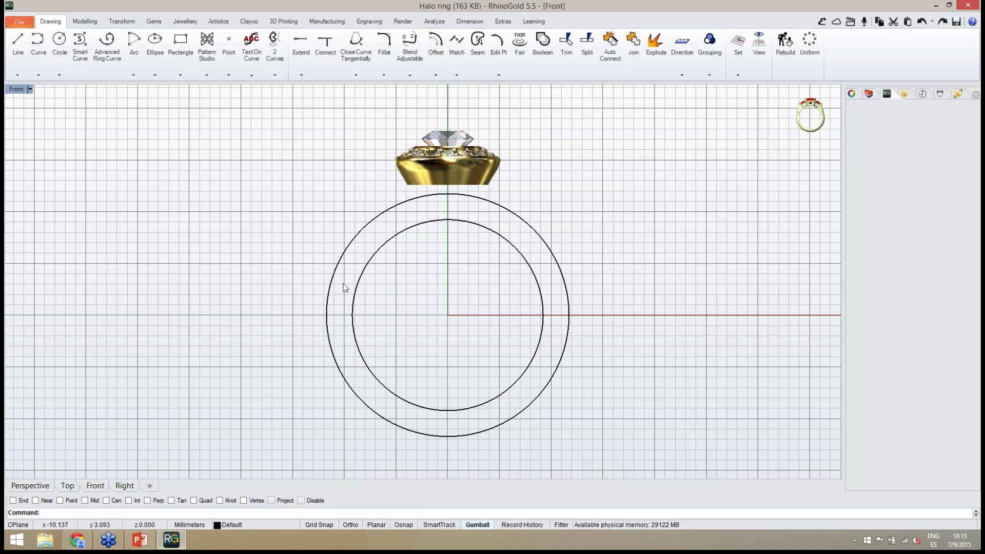
click(345, 255)
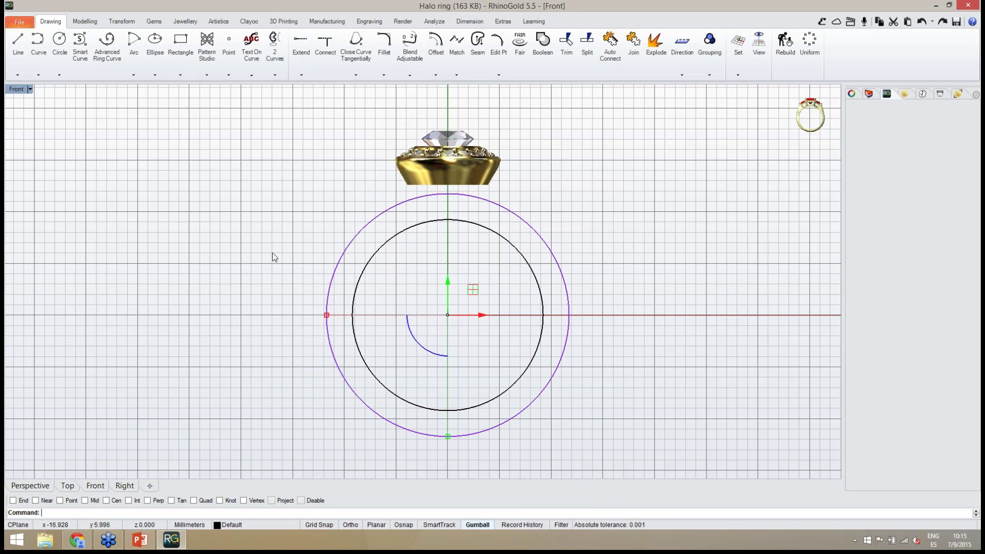
key(Escape)
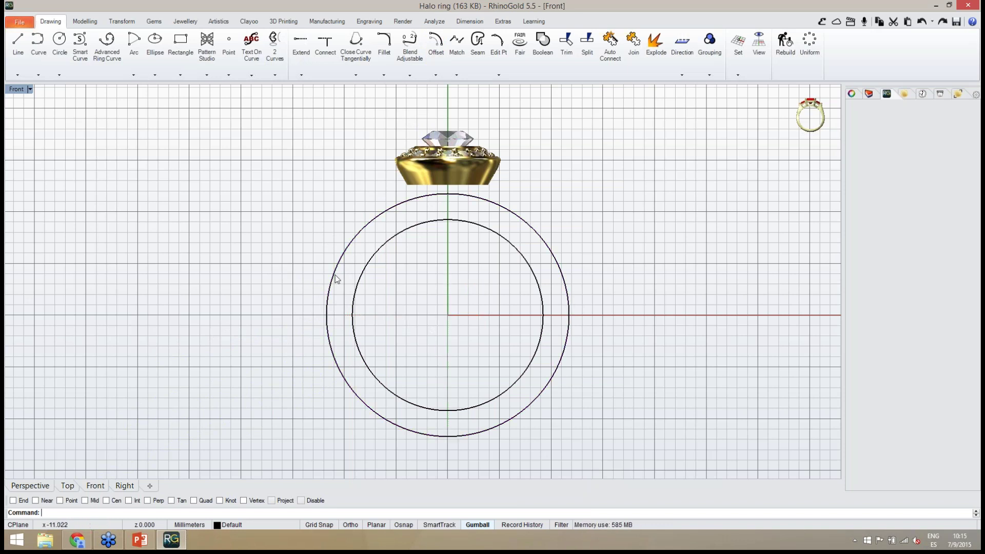
right_drag(328, 318, 318, 326)
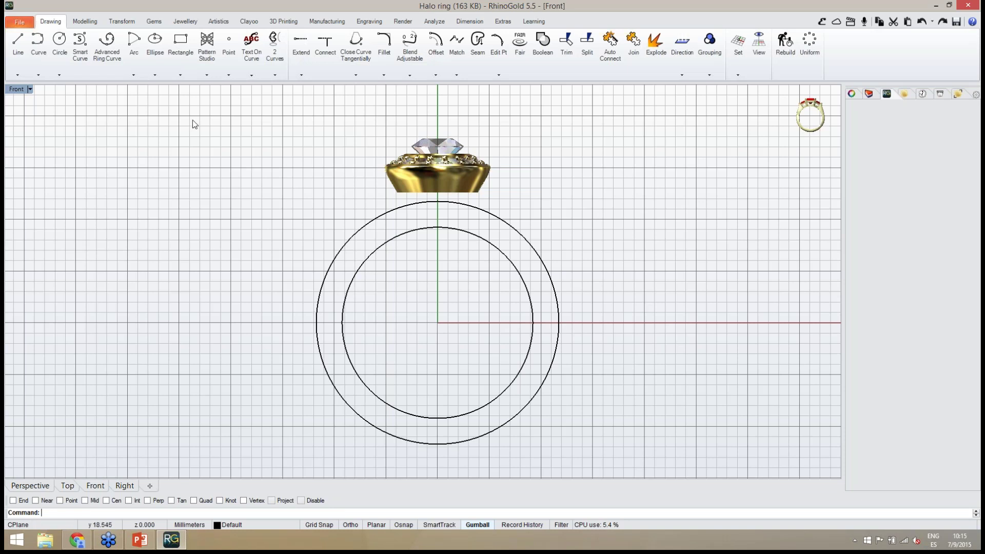
With grid snap on, draw a 27 mm horizontal line from x -13 to x 14 through the circles' centre.
click(27, 63)
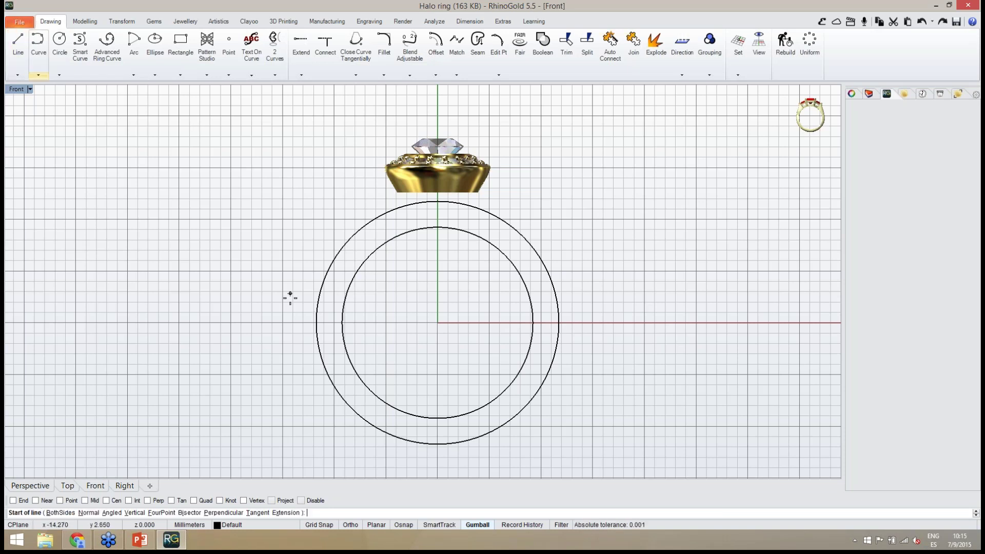
click(328, 528)
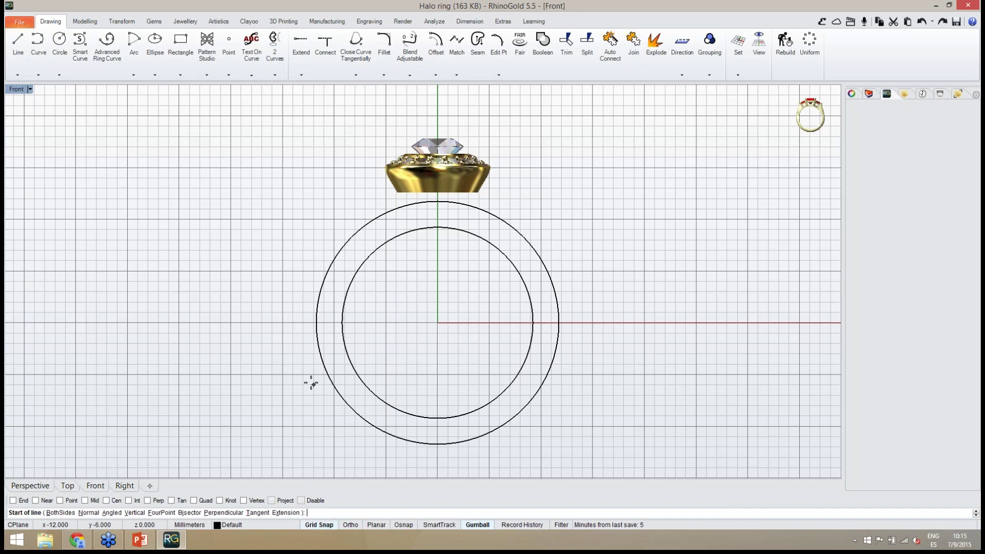
click(301, 323)
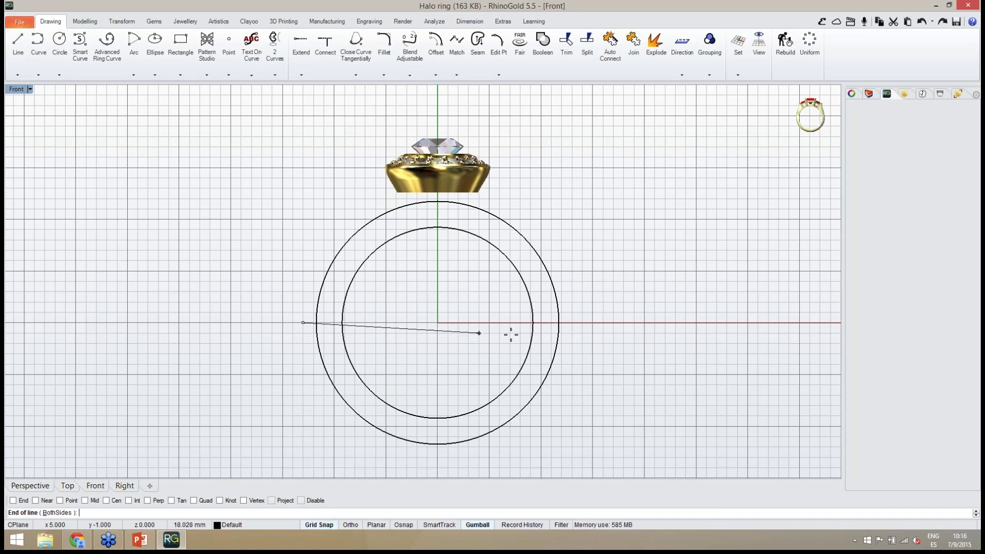
click(583, 323)
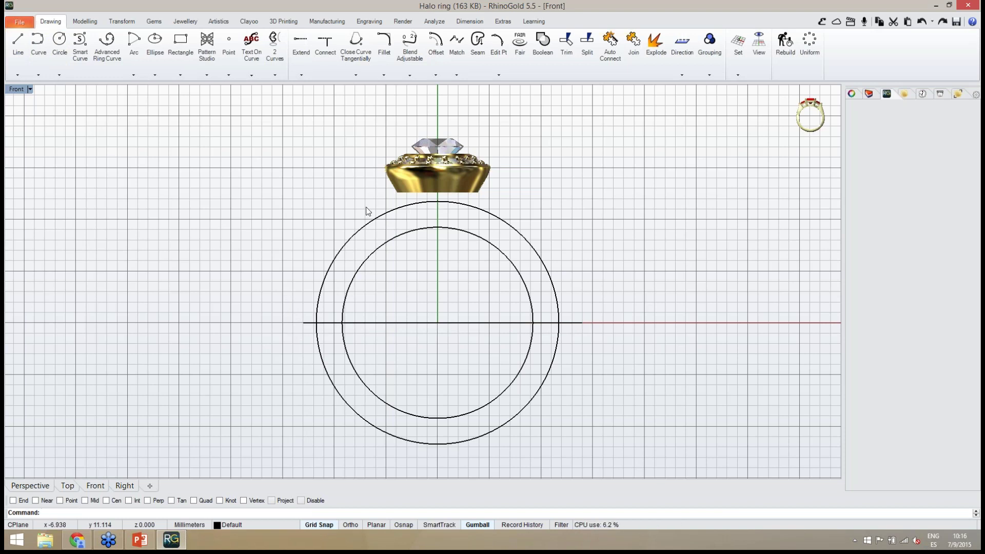
click(308, 323)
click(707, 248)
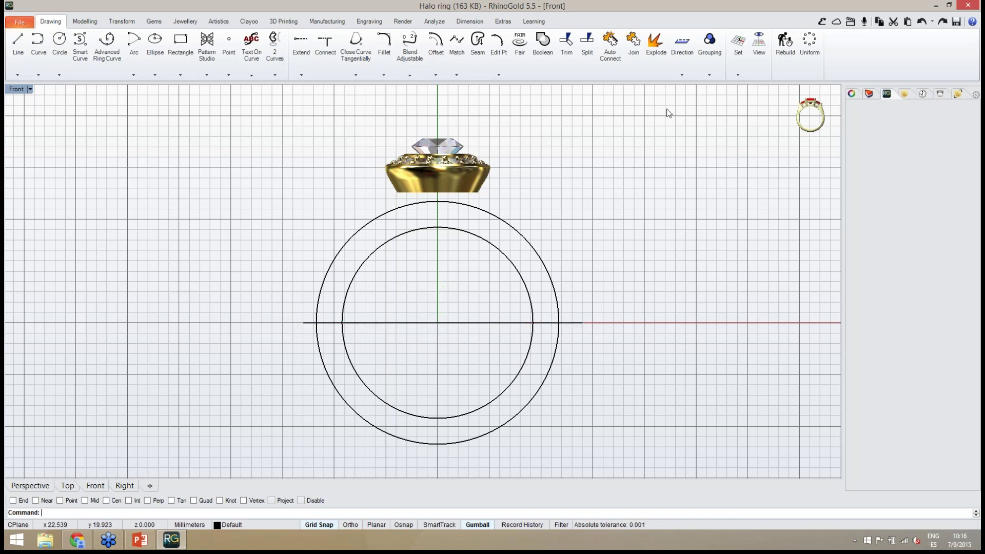
click(575, 64)
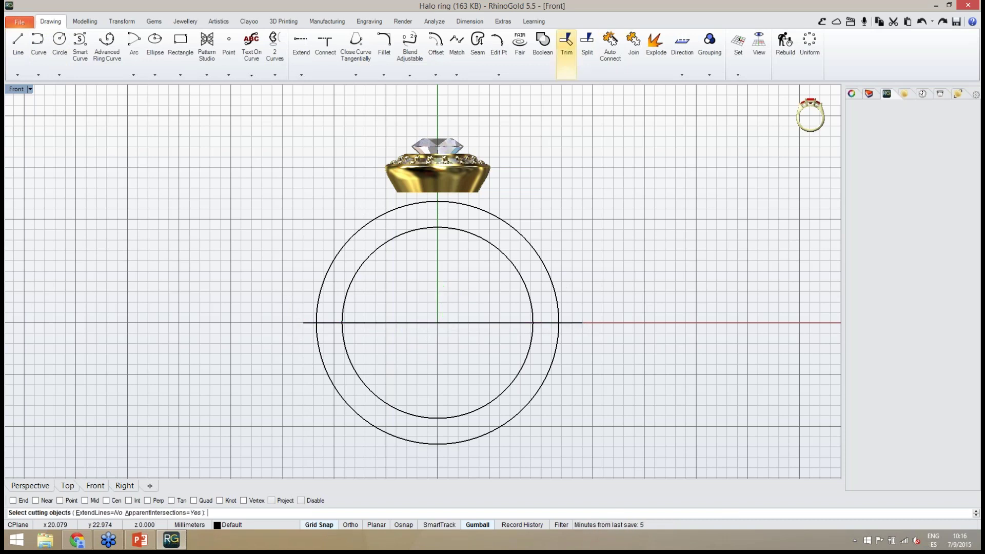
click(575, 327)
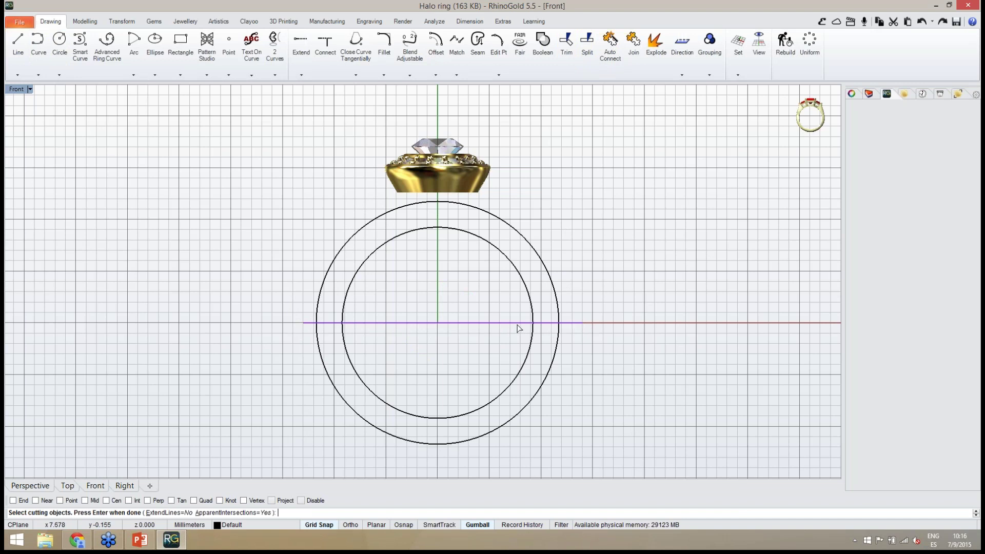
key(Return)
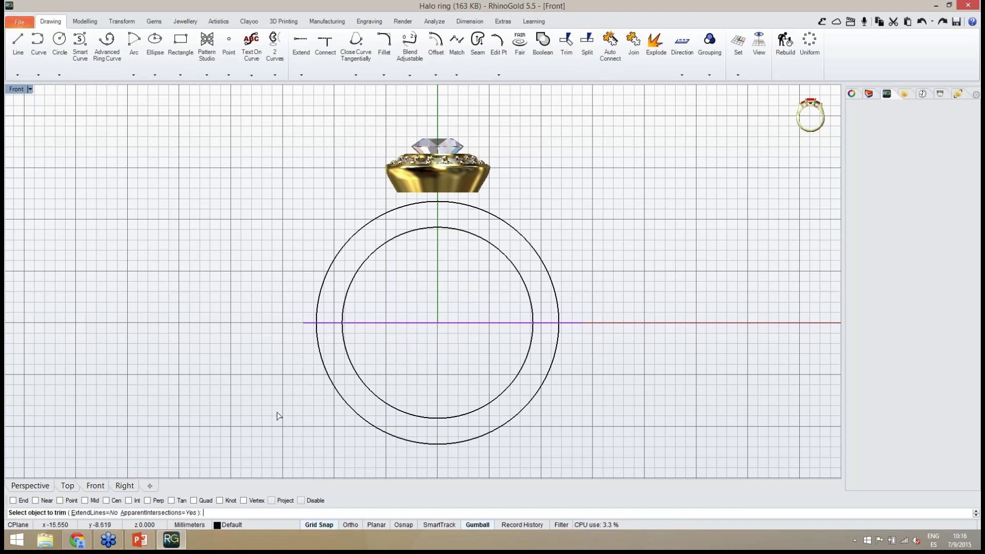
click(344, 249)
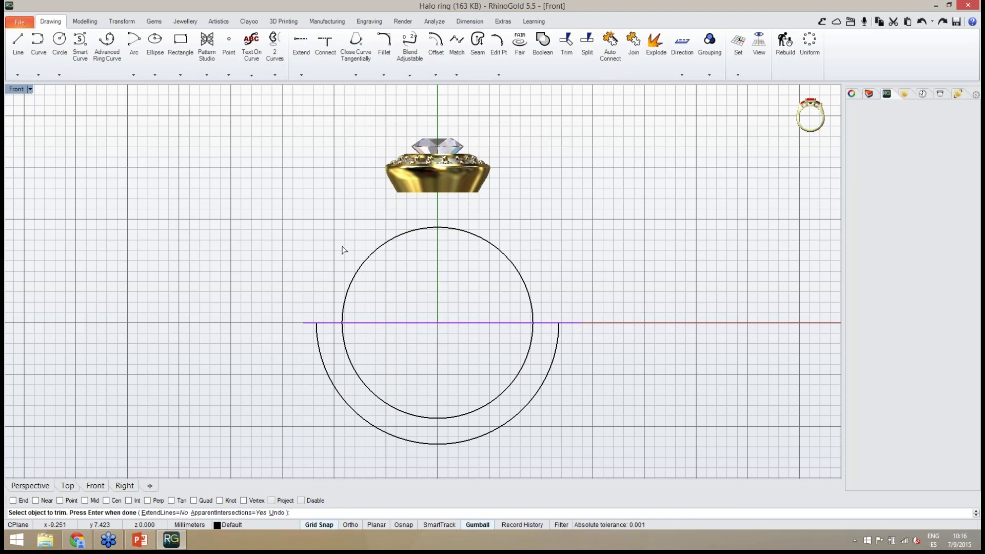
key(Return)
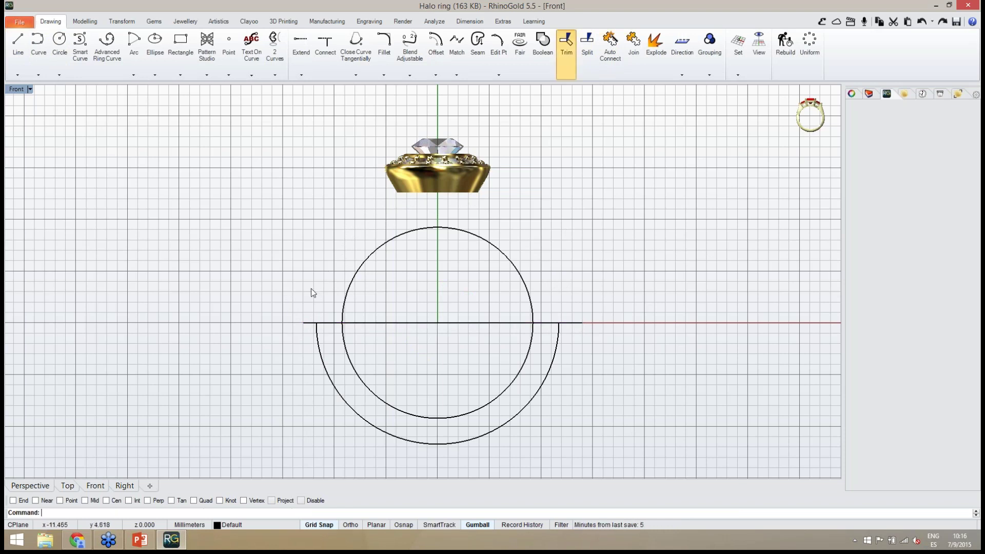
click(307, 323)
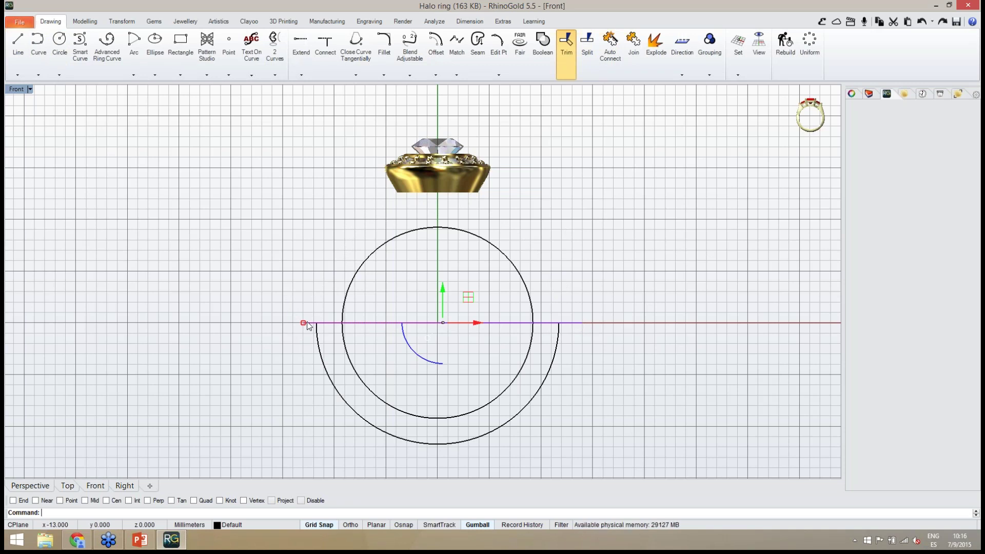
key(Delete)
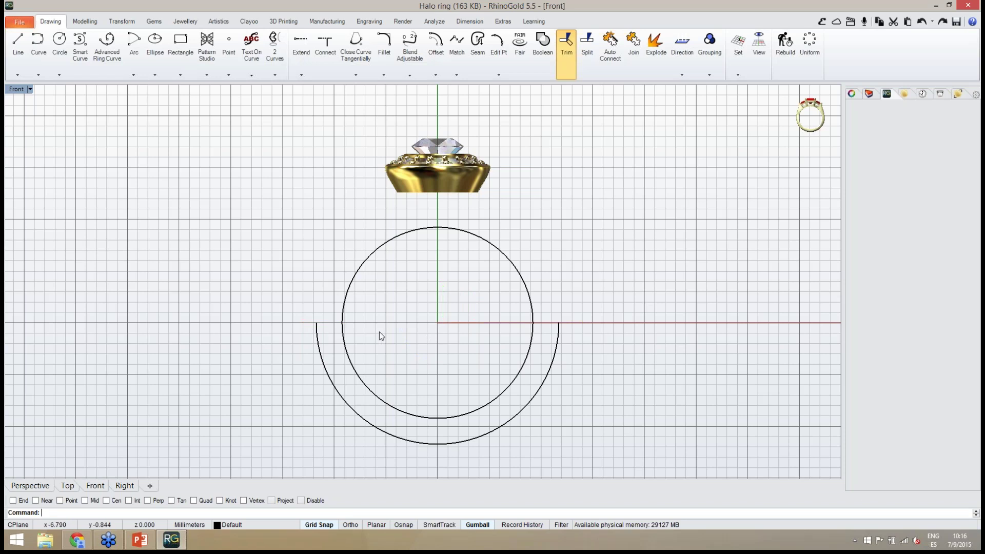
mouse_move(380, 335)
right_down()
mouse_move(400, 334)
mouse_move(390, 346)
right_up()
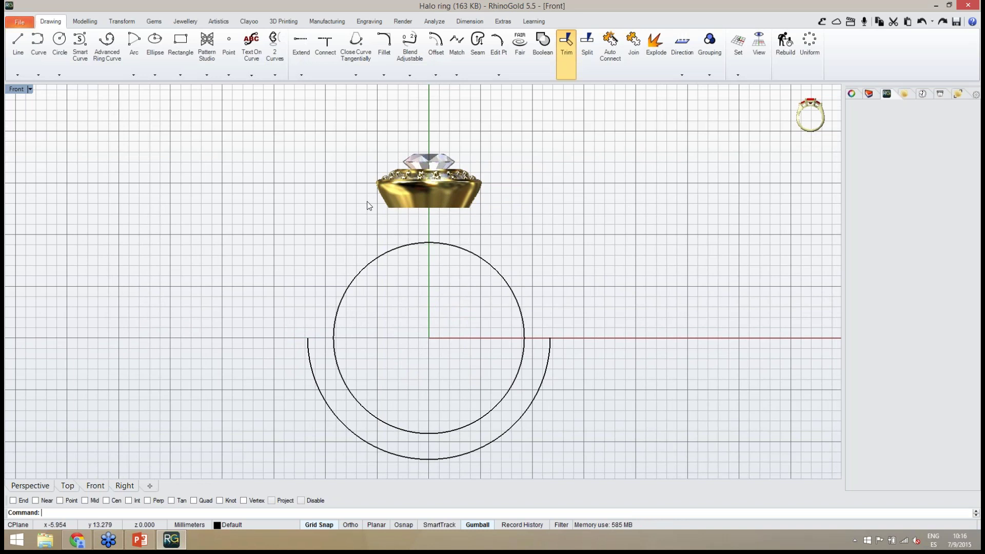
Window-select the ring head and move it slightly higher above the shank circles.
right_drag(367, 205, 359, 231)
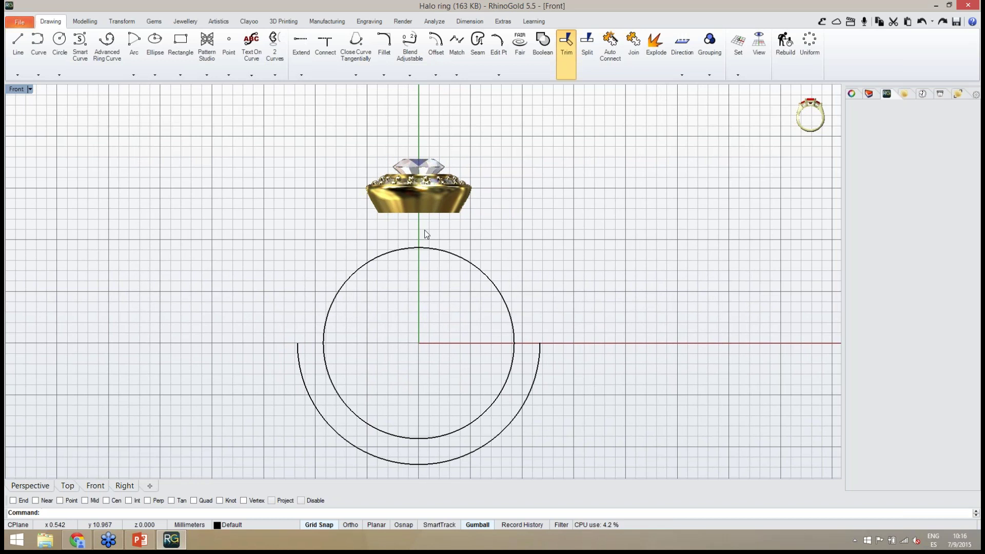
right_drag(423, 230, 418, 231)
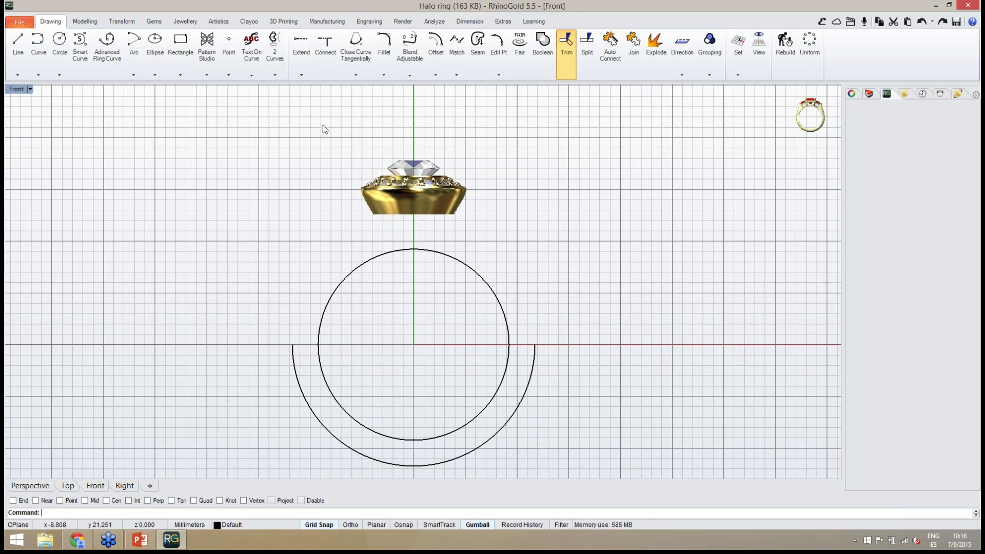
drag(324, 127, 502, 226)
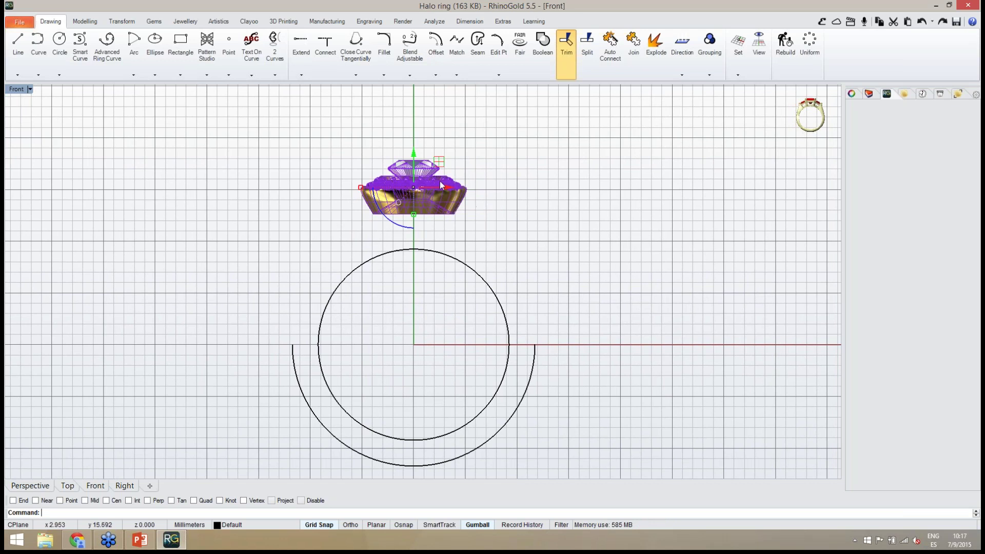
drag(414, 155, 416, 155)
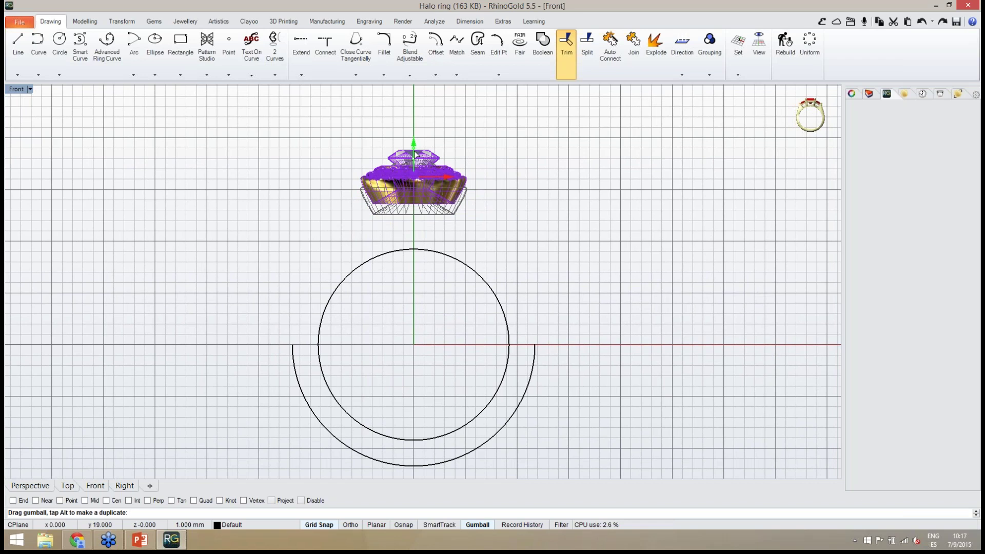
drag(416, 154, 416, 154)
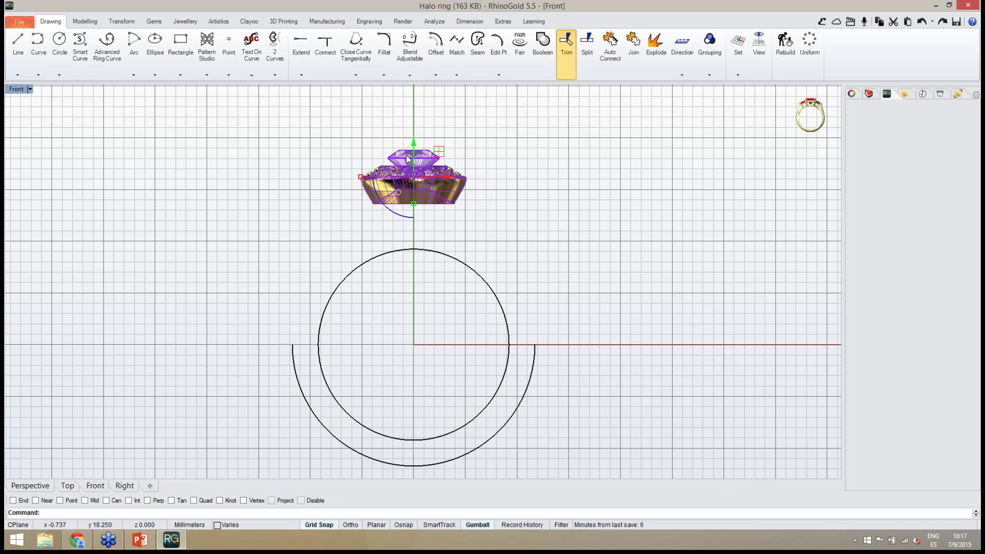
click(412, 237)
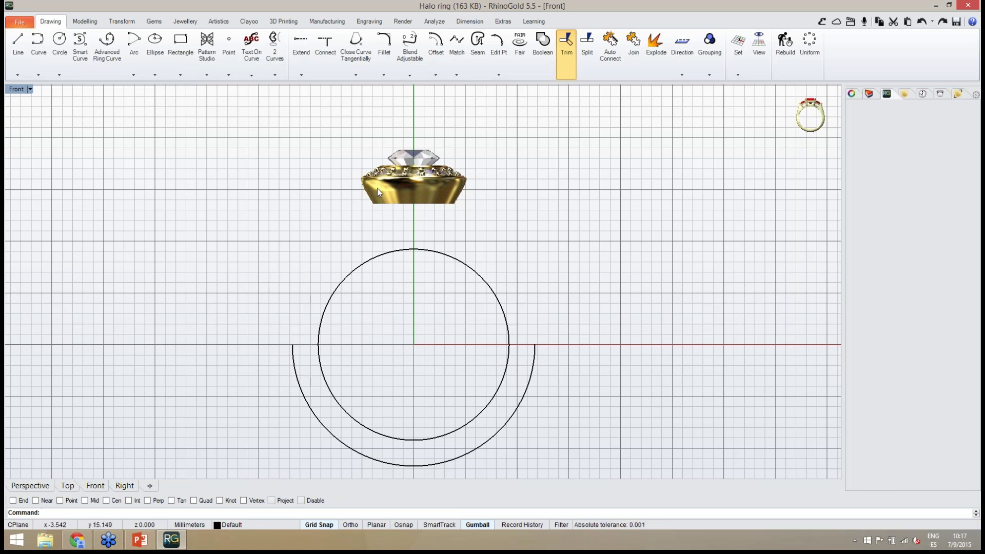
click(302, 76)
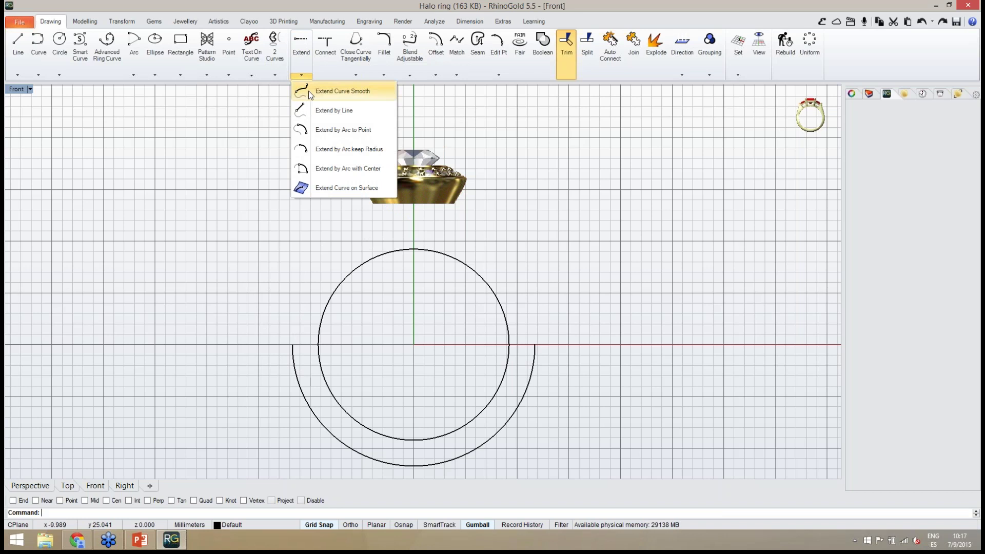
Smoothly extend the outer arc's left end up to the ring head's lower-left edge.
click(302, 91)
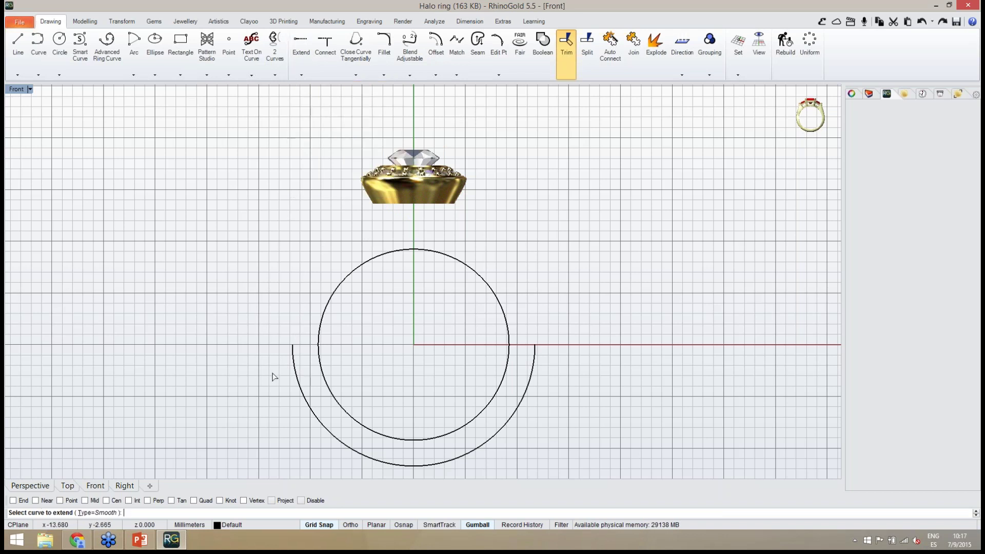
click(294, 374)
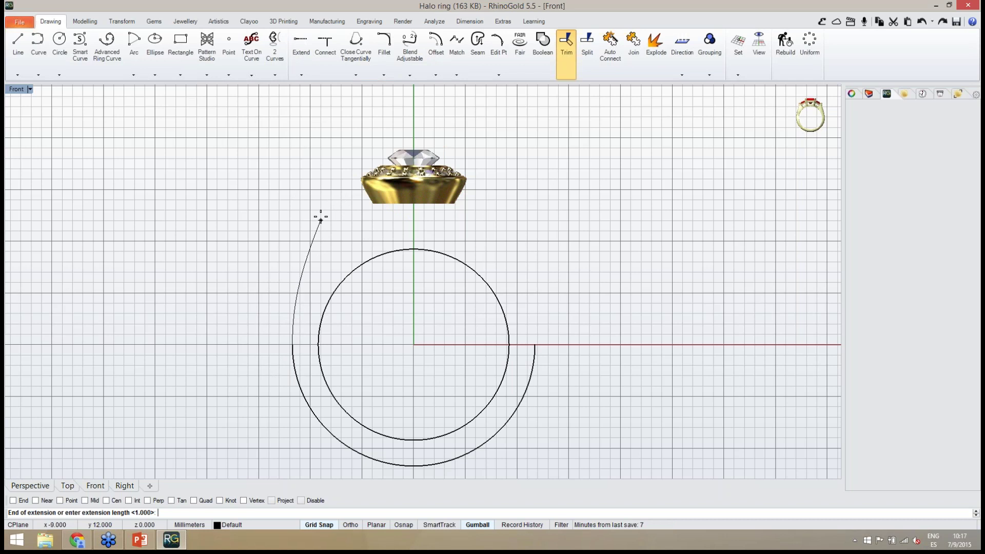
scroll(361, 187, up, 4)
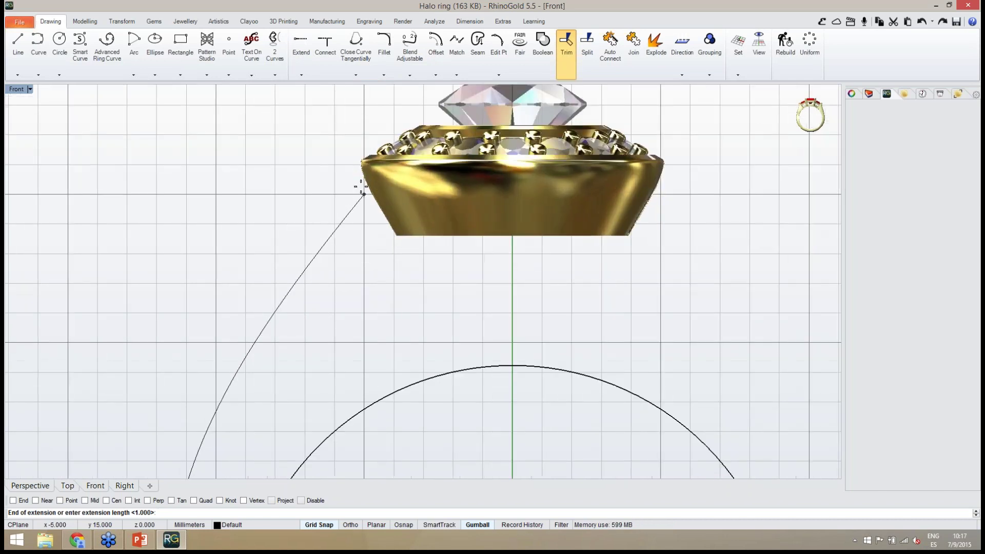
scroll(361, 187, up, 3)
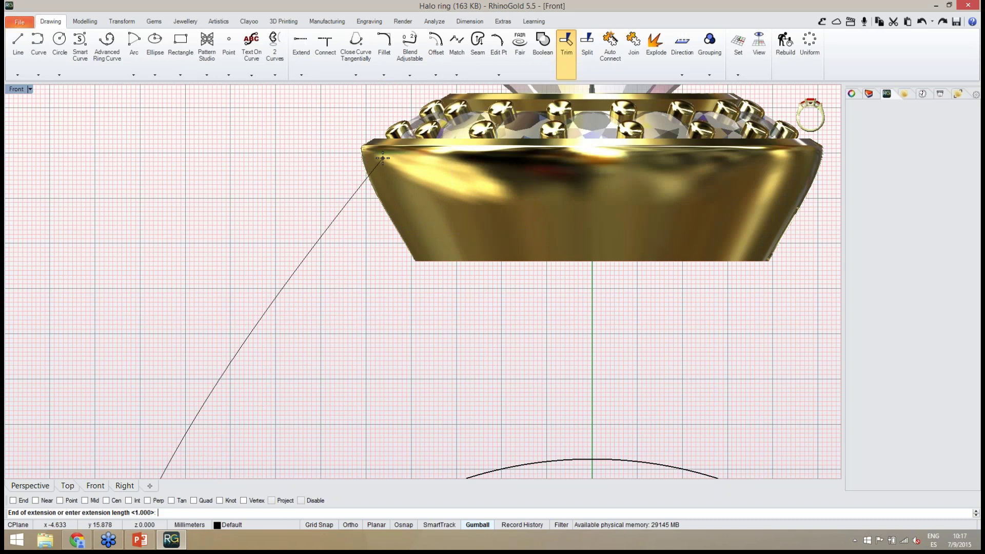
scroll(381, 158, down, 1)
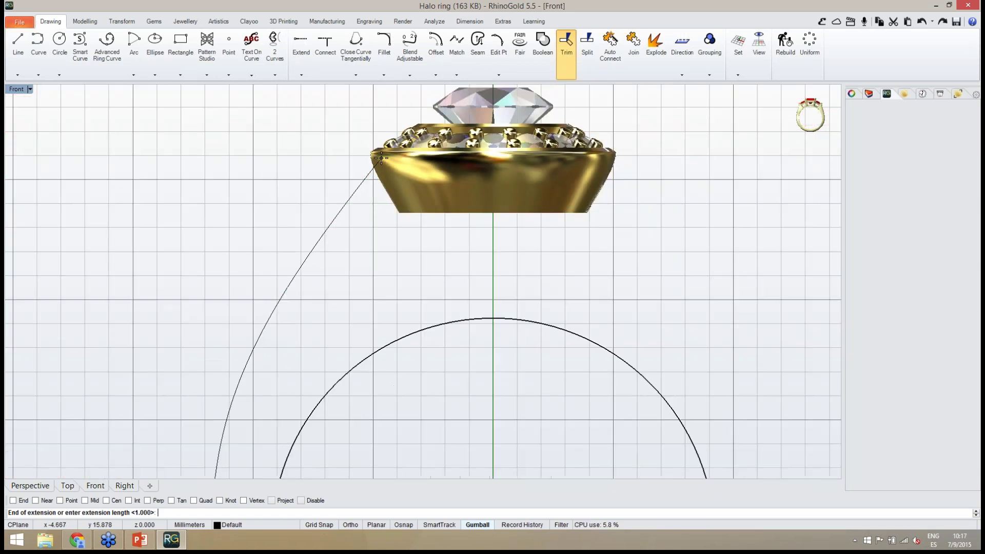
scroll(381, 158, up, 4)
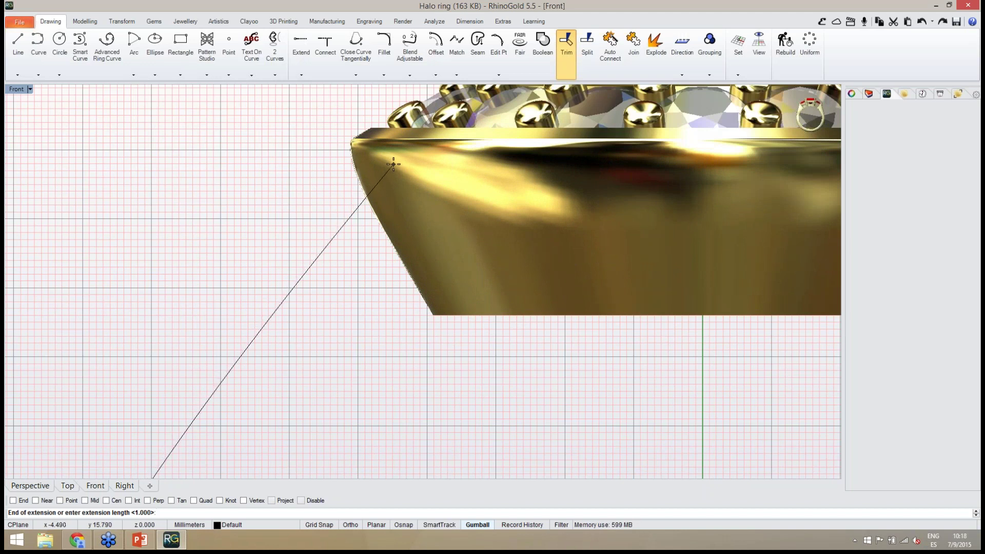
click(393, 164)
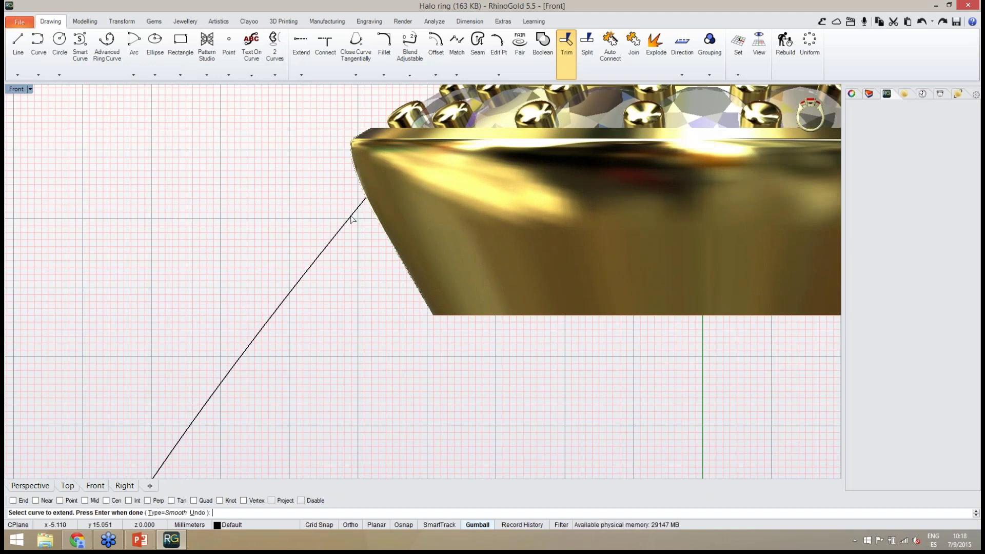
key(Return)
scroll(352, 219, down, 6)
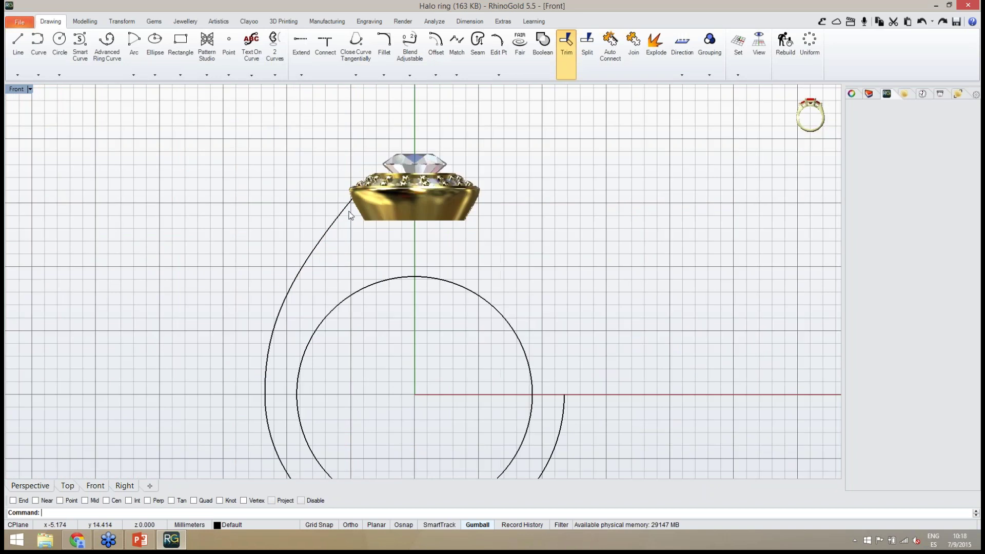
click(338, 225)
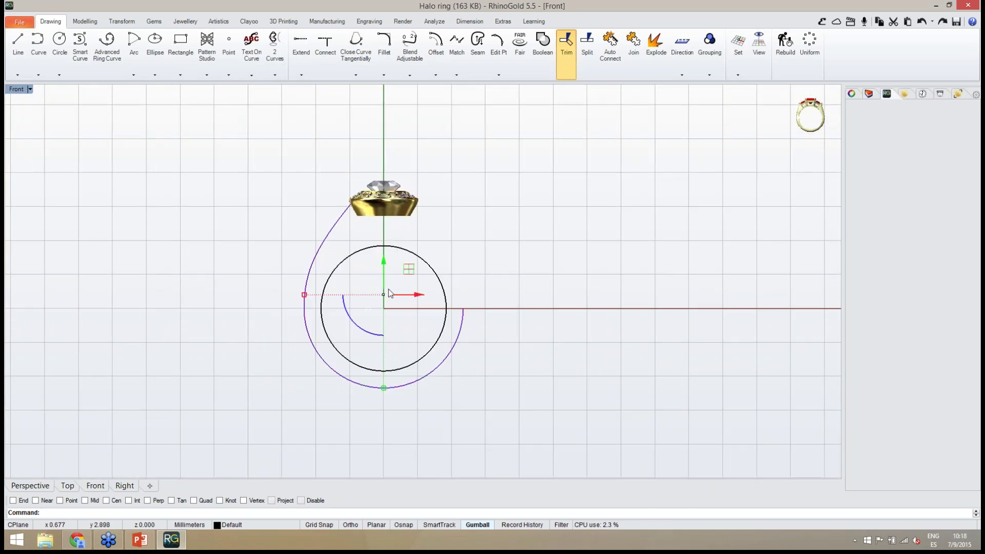
scroll(388, 303, up, 2)
scroll(386, 311, up, 1)
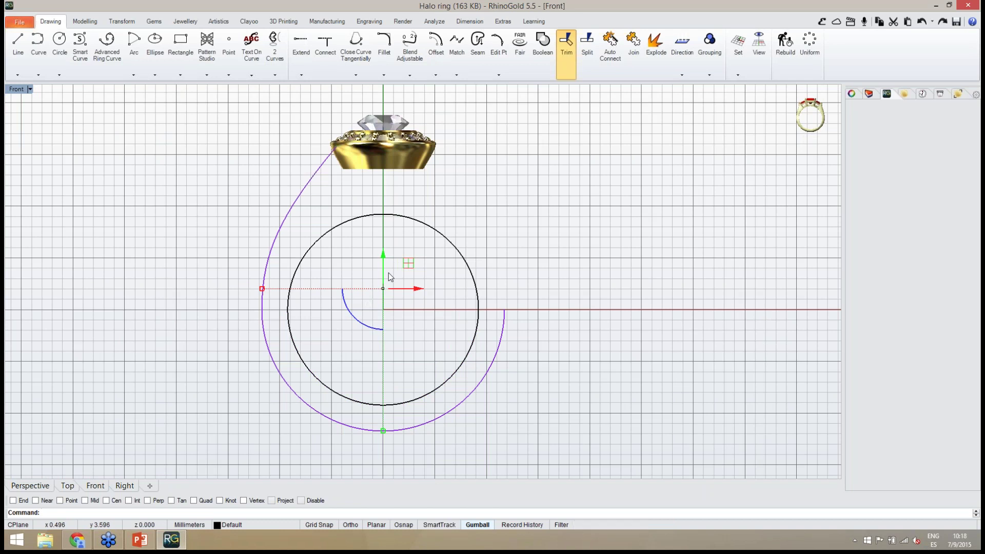
click(337, 206)
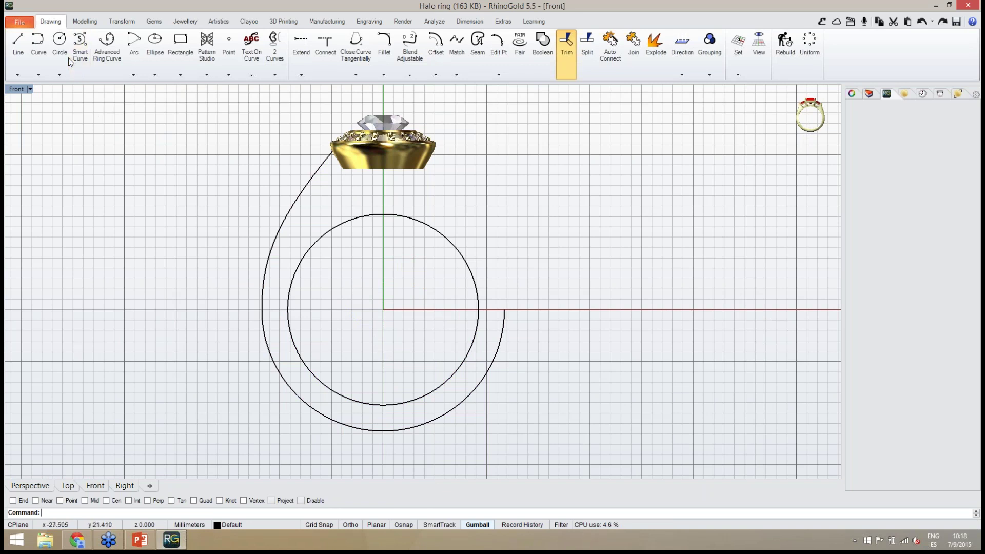
Draw a vertical guide line with grid snap down the ring's centre axis, crossing both bands.
click(12, 56)
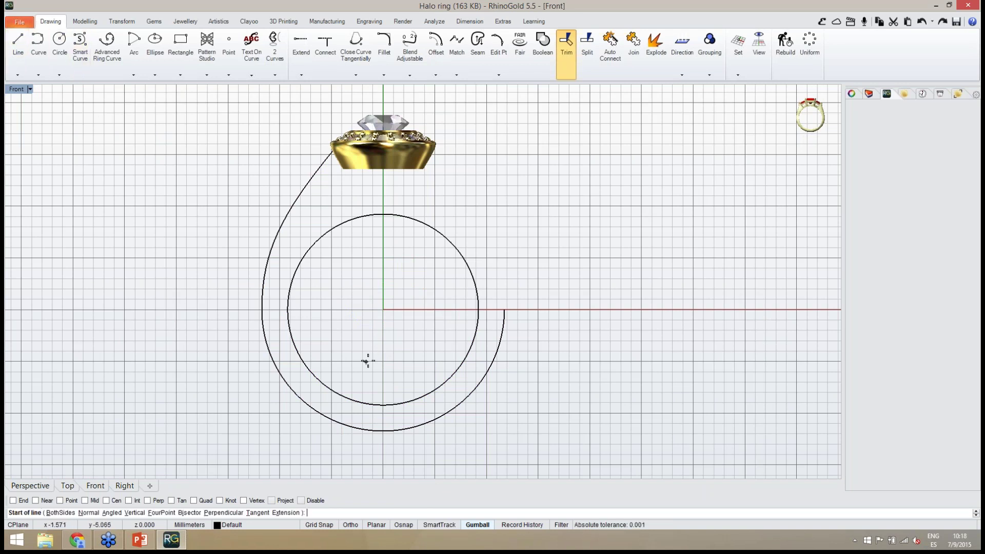
click(327, 525)
click(382, 382)
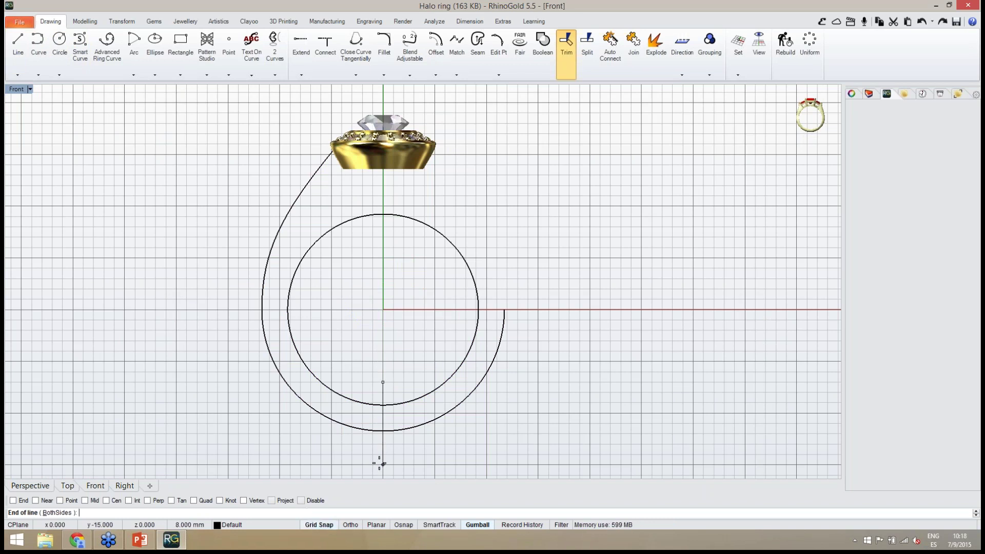
click(383, 463)
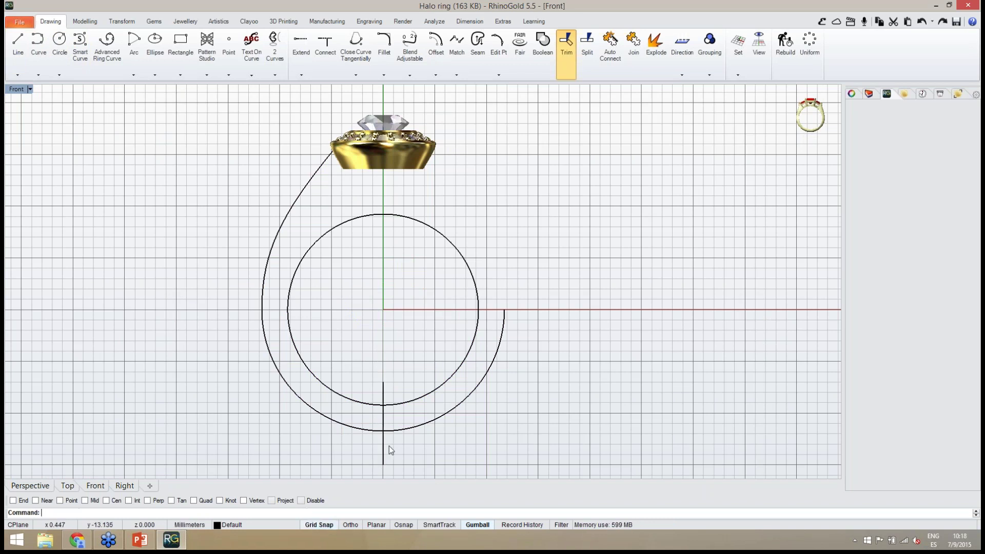
Trim the shank curve's lower-right overhang back to the vertical guide line.
click(559, 74)
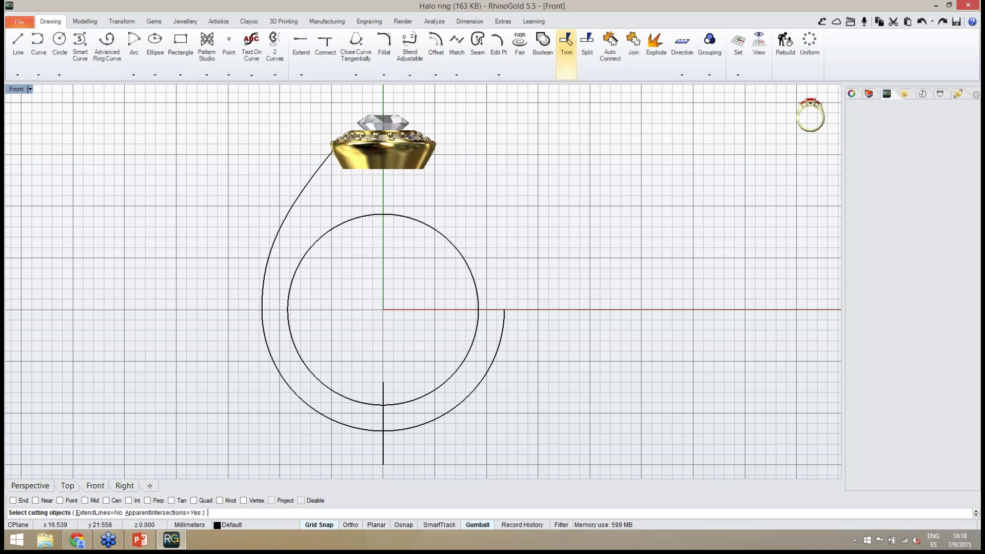
click(383, 422)
right_drag(385, 422, 385, 424)
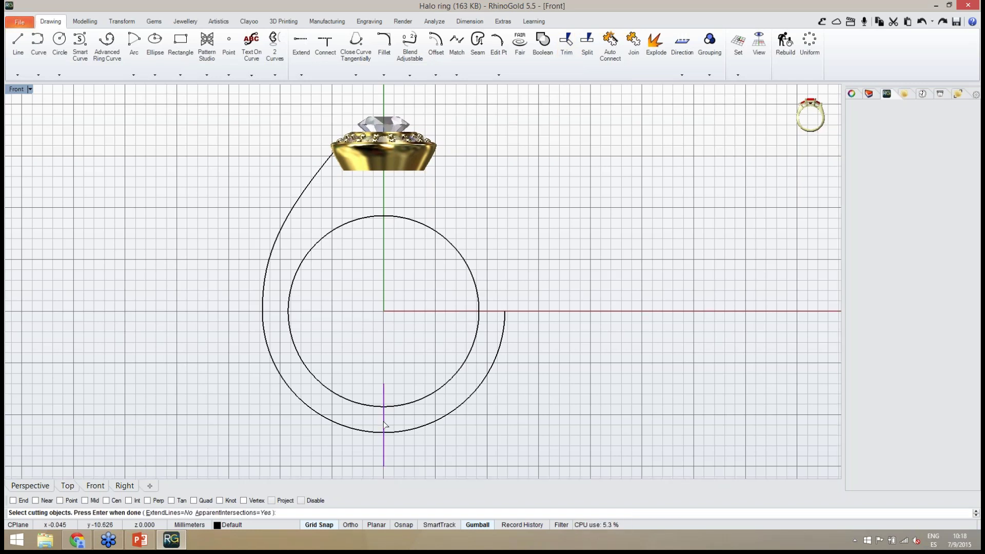
right_click(385, 423)
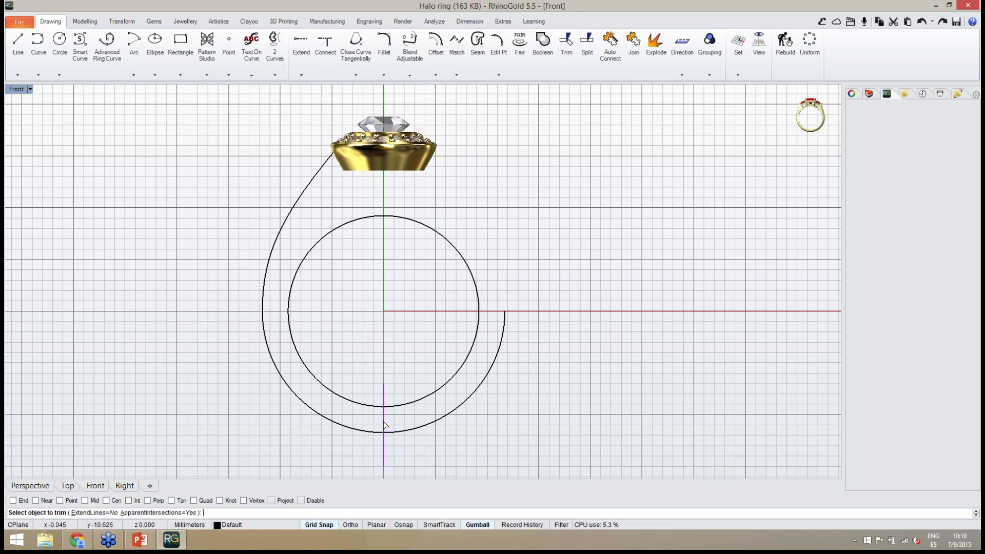
click(411, 432)
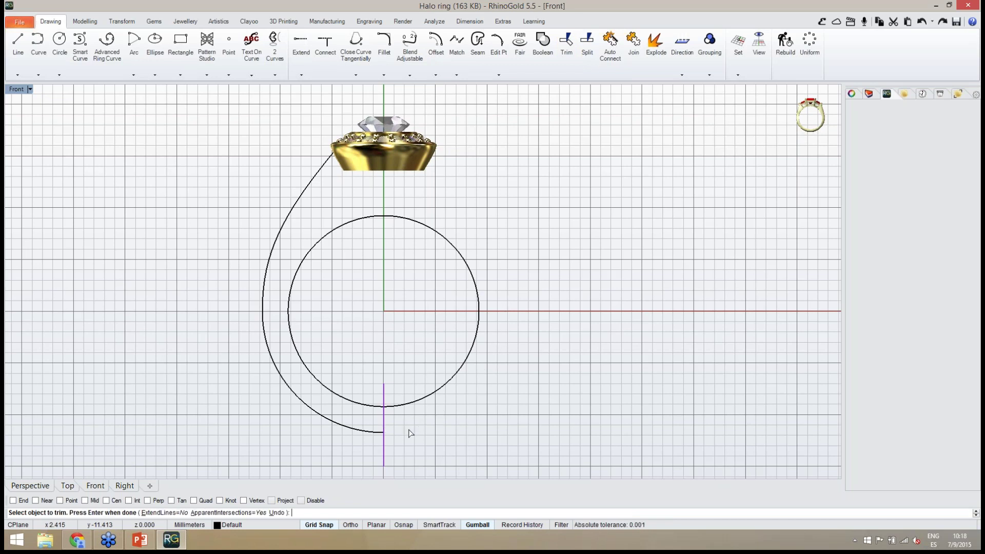
right_click(411, 432)
Remove the vertical guide line and select the half shank curve.
drag(398, 387, 372, 347)
click(372, 348)
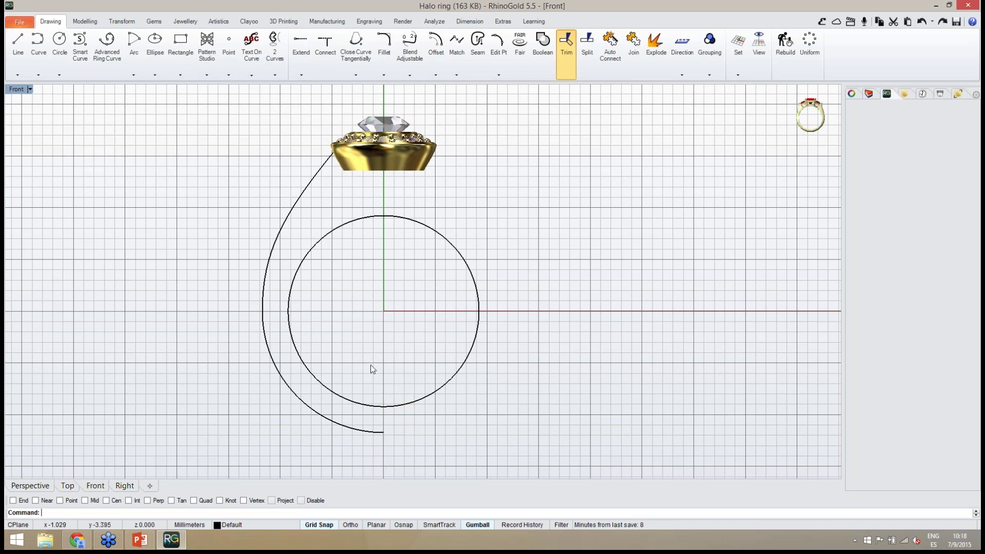
click(360, 432)
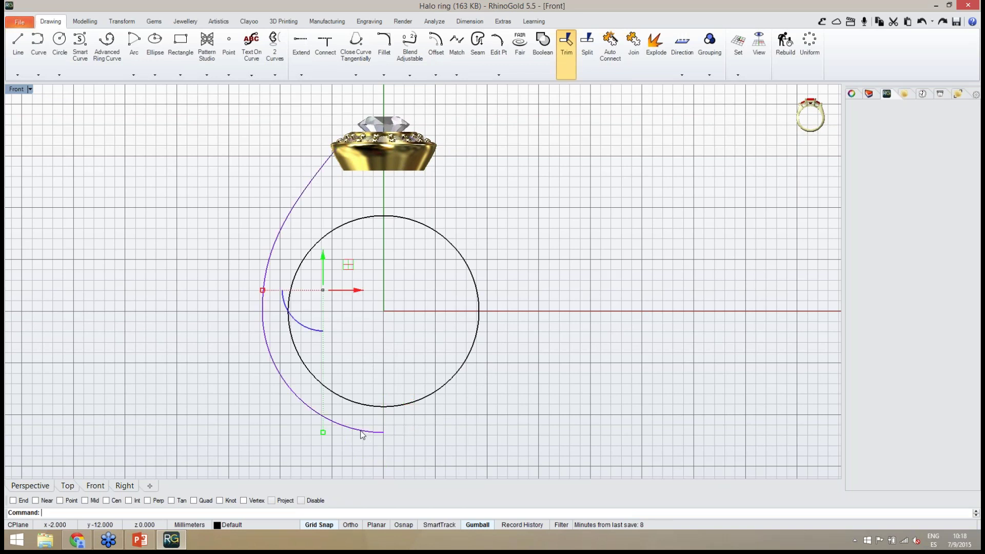
Mirror the half shank curve with Symmetry Horizontal into a full teardrop outline.
click(121, 21)
click(101, 76)
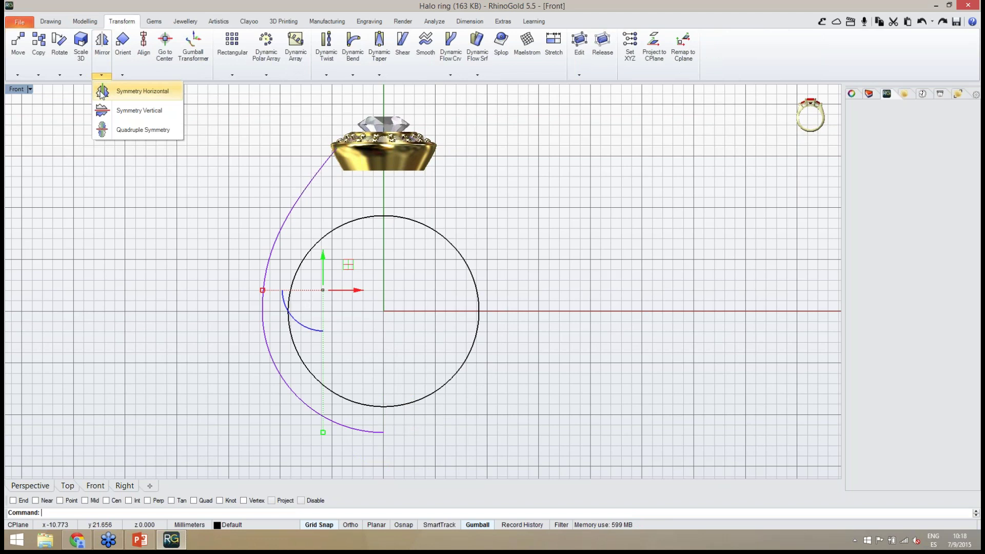
click(100, 87)
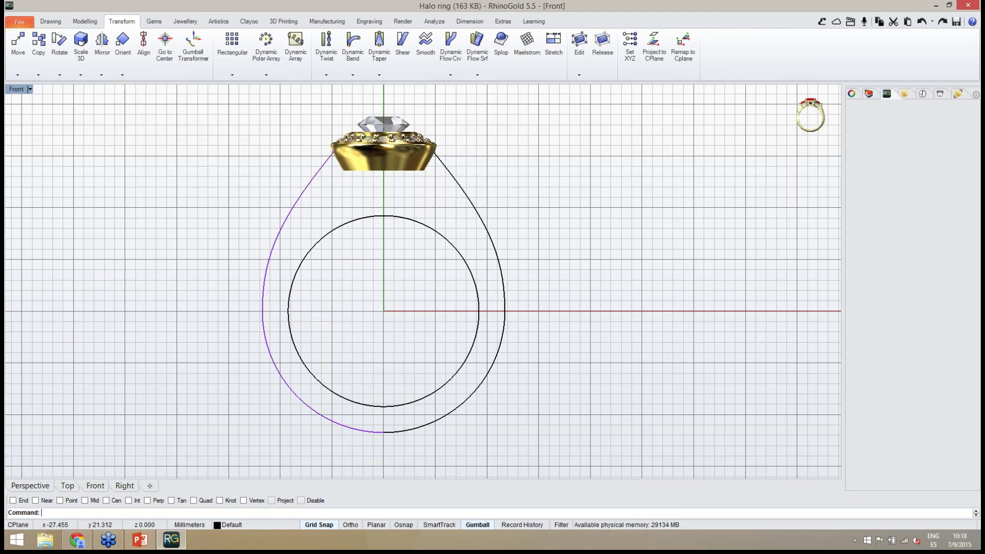
click(102, 152)
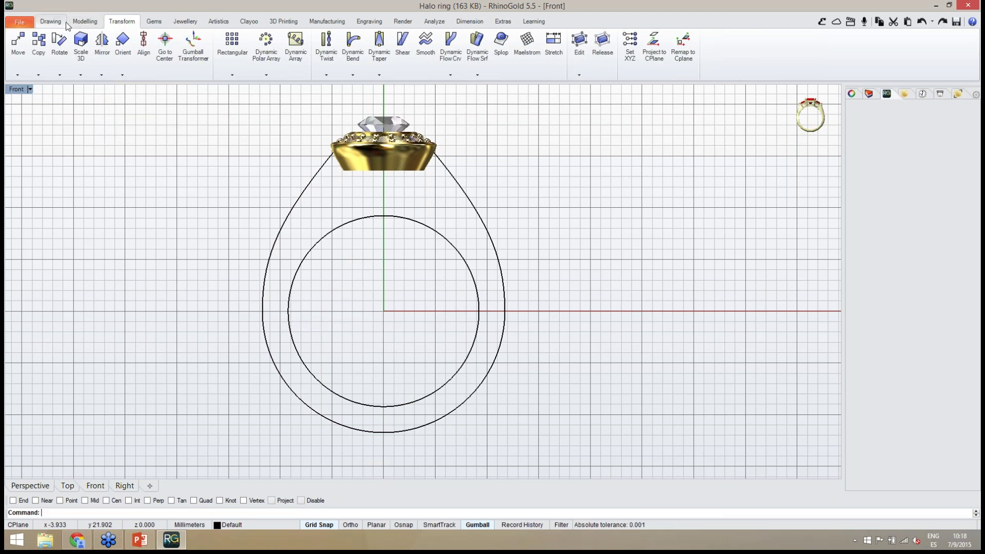
Select the teardrop shank curve and zoom in on the Front view.
click(50, 22)
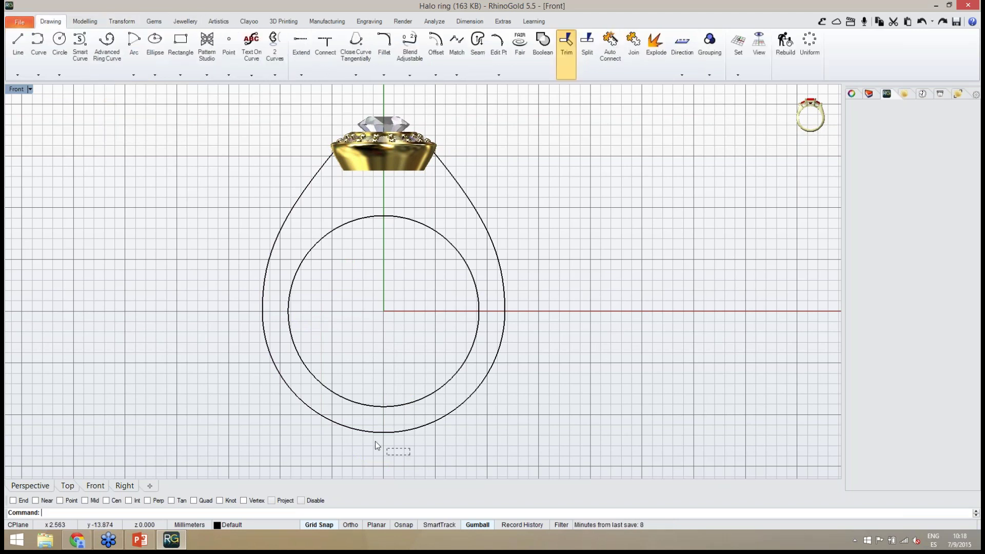
click(342, 426)
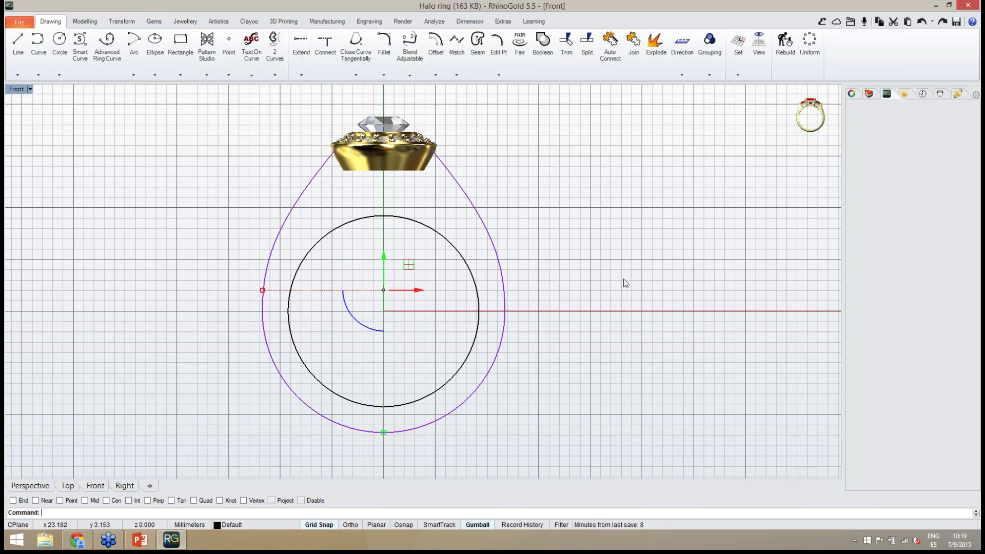
scroll(414, 208, up, 3)
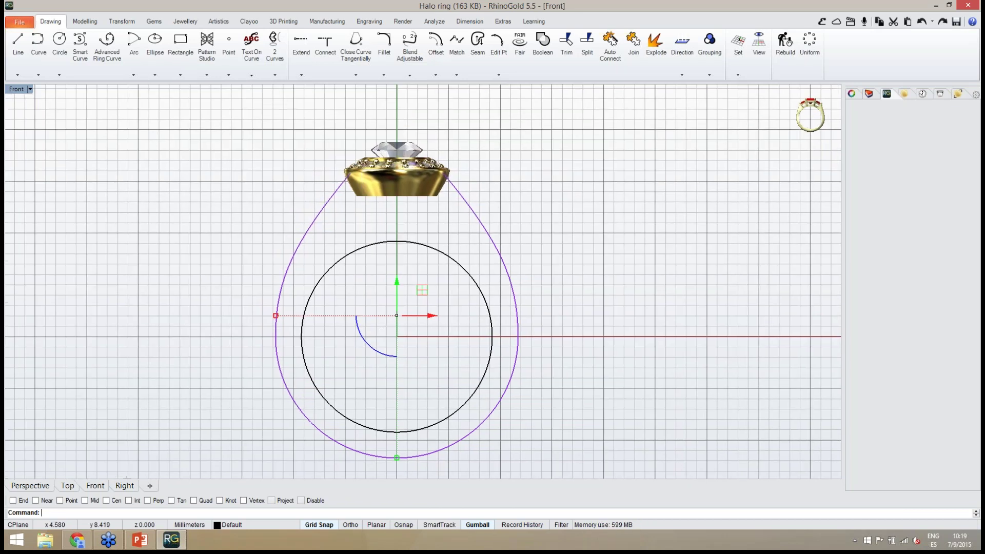
scroll(415, 207, up, 1)
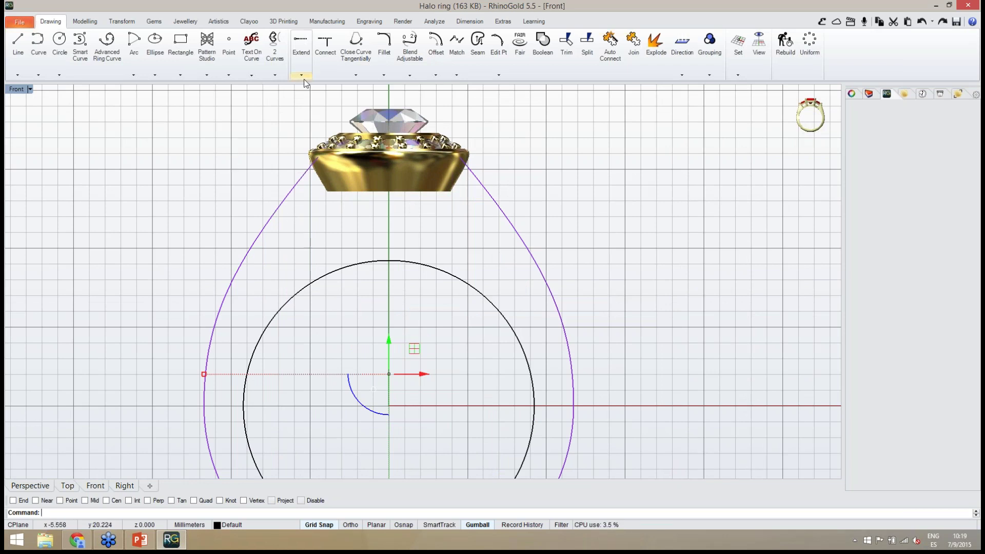
Offset the teardrop shank curve 2.5 inward.
click(436, 43)
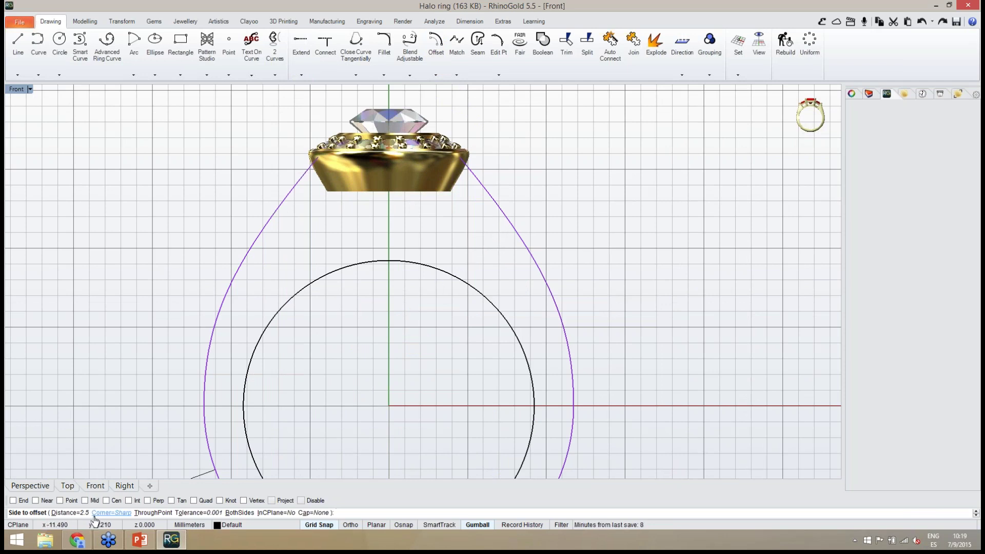
click(458, 218)
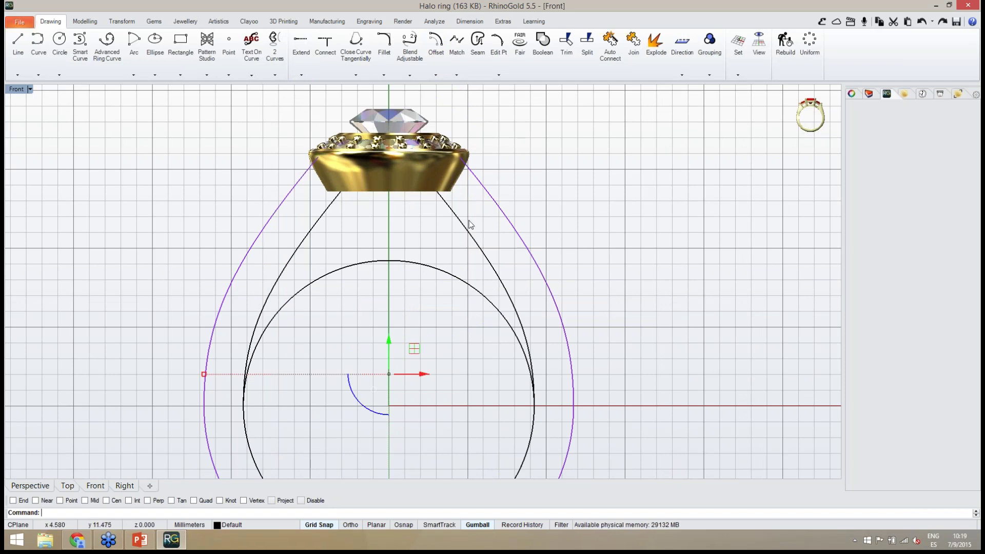
scroll(470, 224, down, 5)
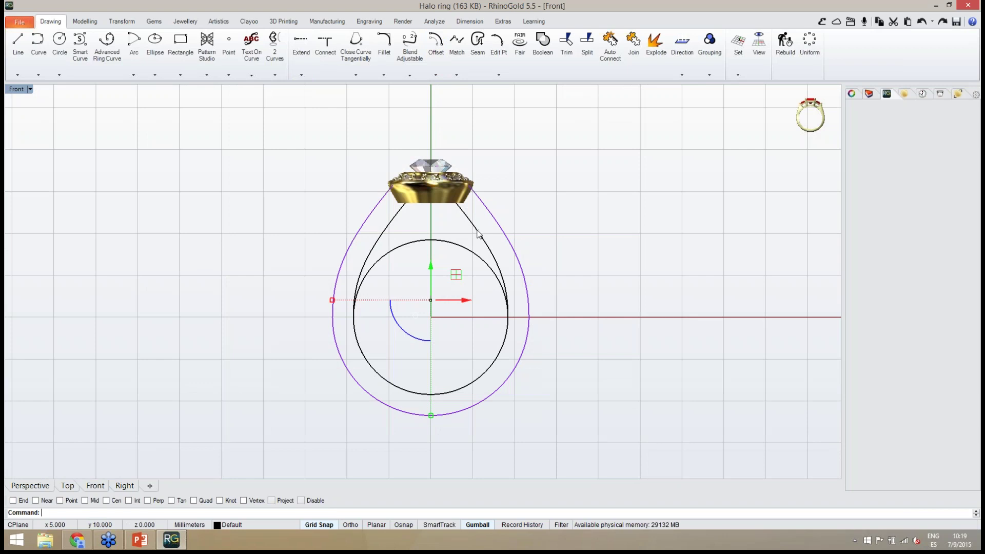
click(477, 234)
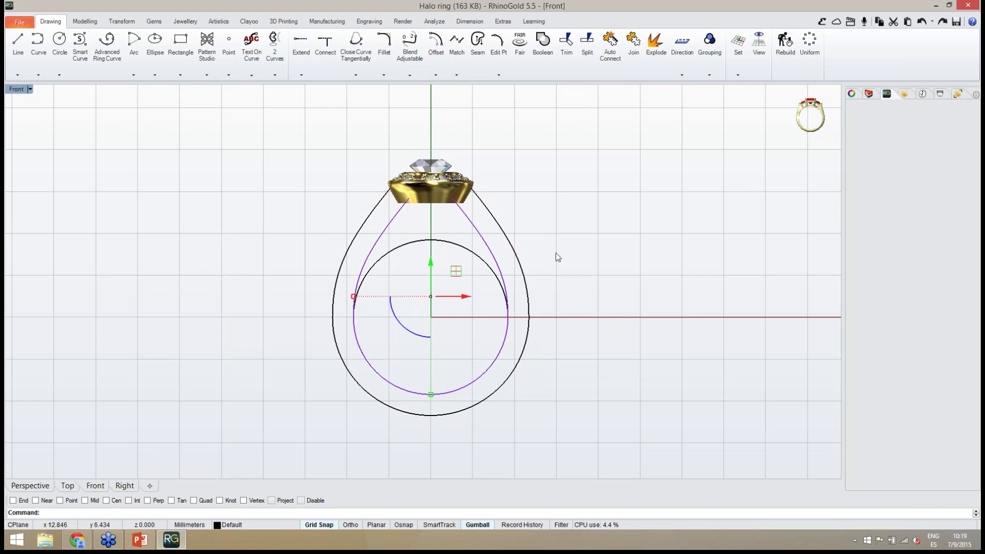
Offset the finger-size circle 2.5 outward, then select the outer teardrop and inner circle.
click(468, 251)
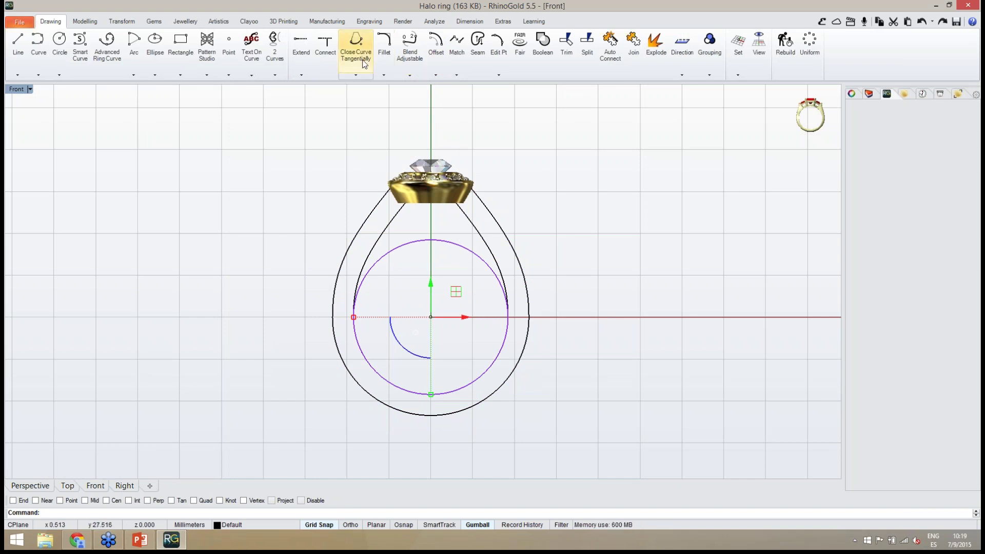
click(444, 65)
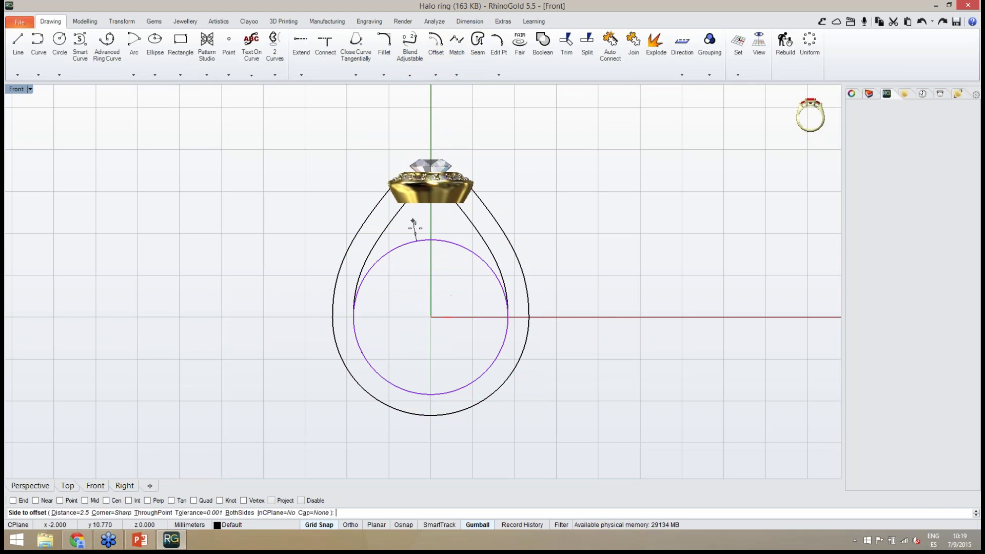
click(433, 235)
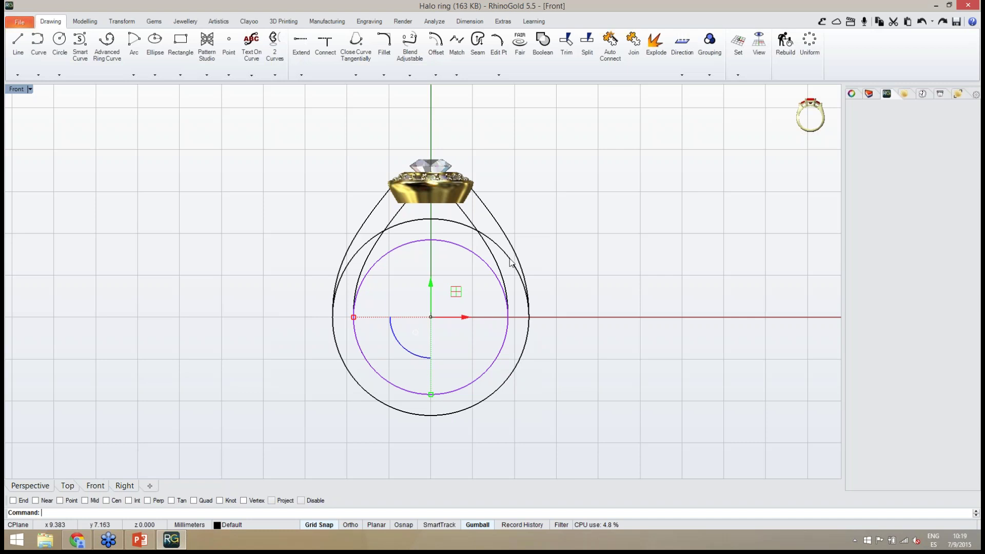
click(547, 241)
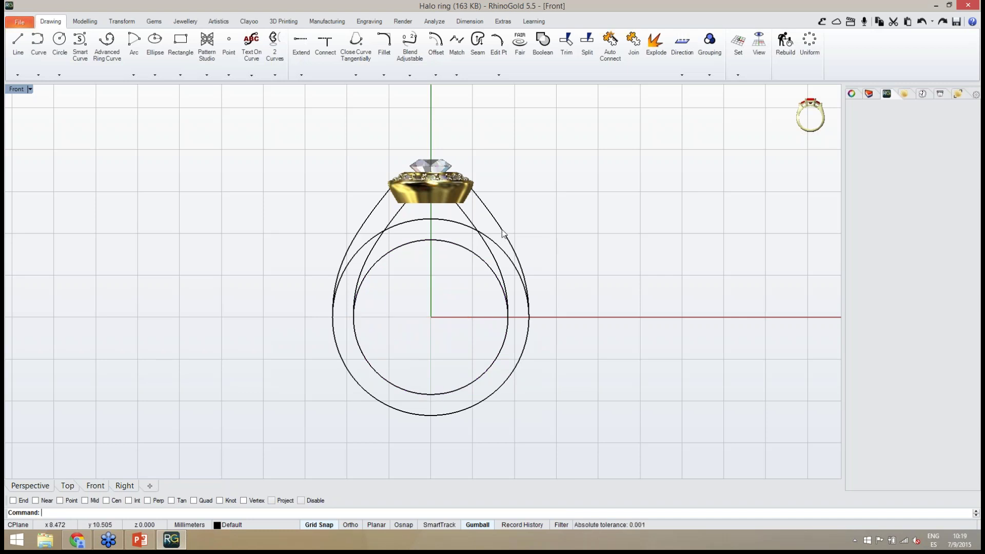
click(503, 240)
shift+click(467, 252)
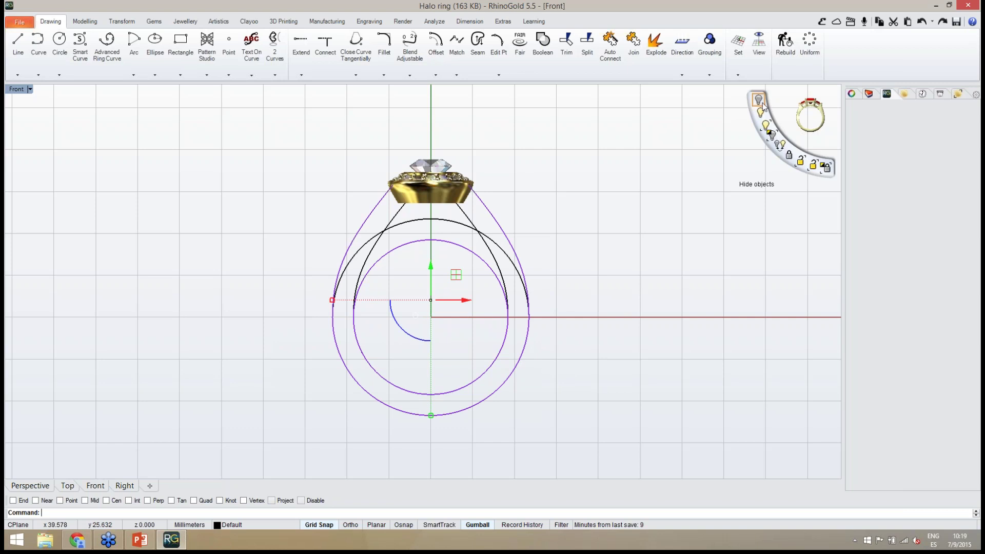
With the teardrop and inner circle hidden, trim the offset circle to the arc between the diagonal lines.
click(762, 102)
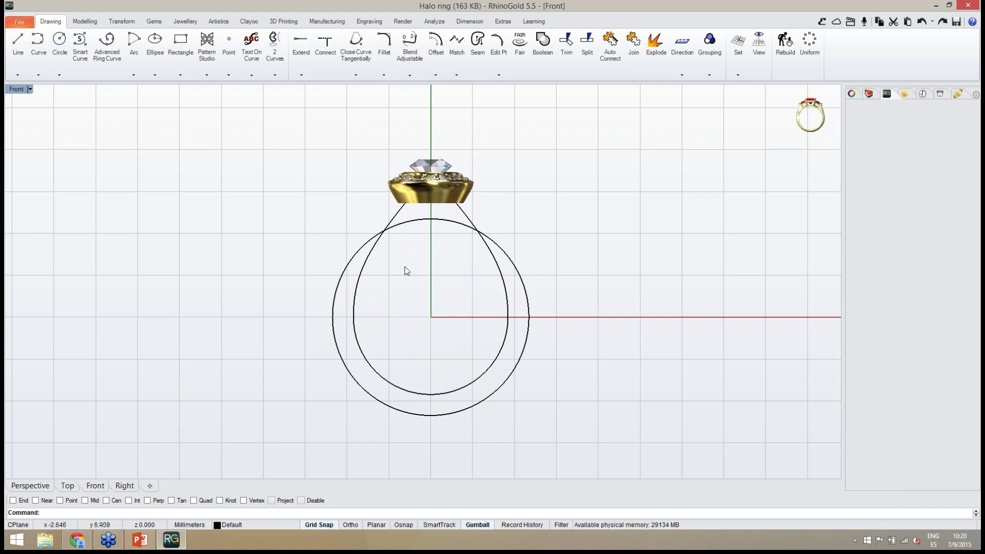
drag(371, 267, 331, 254)
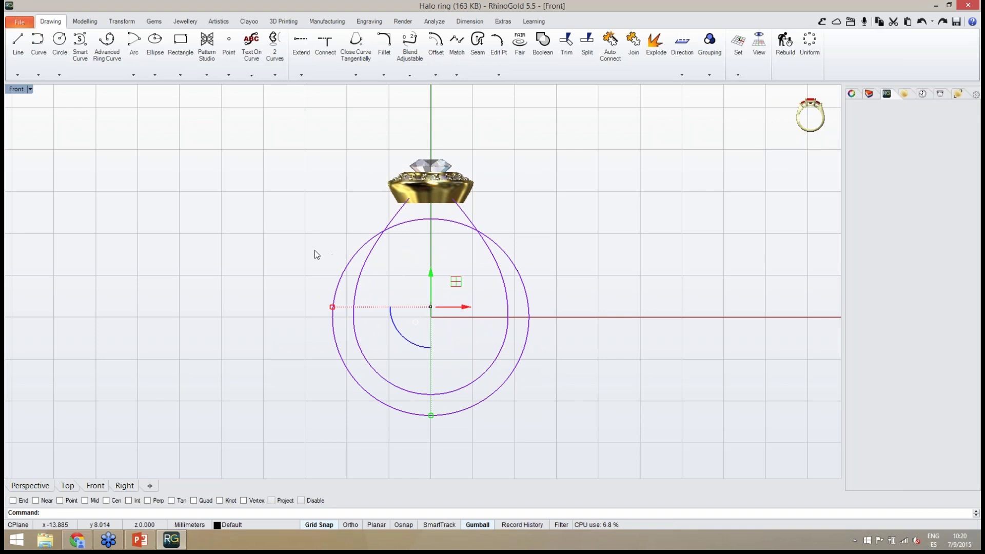
click(567, 56)
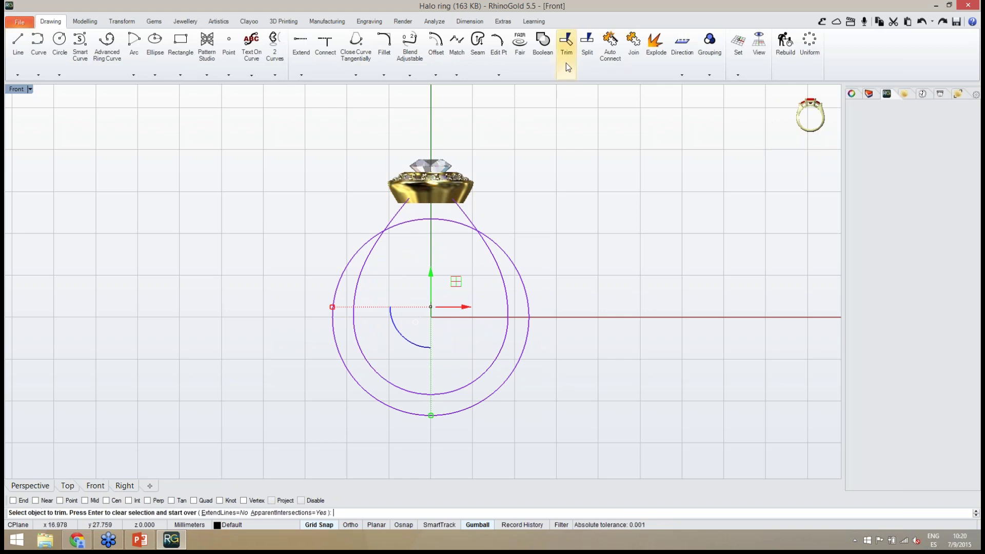
click(524, 292)
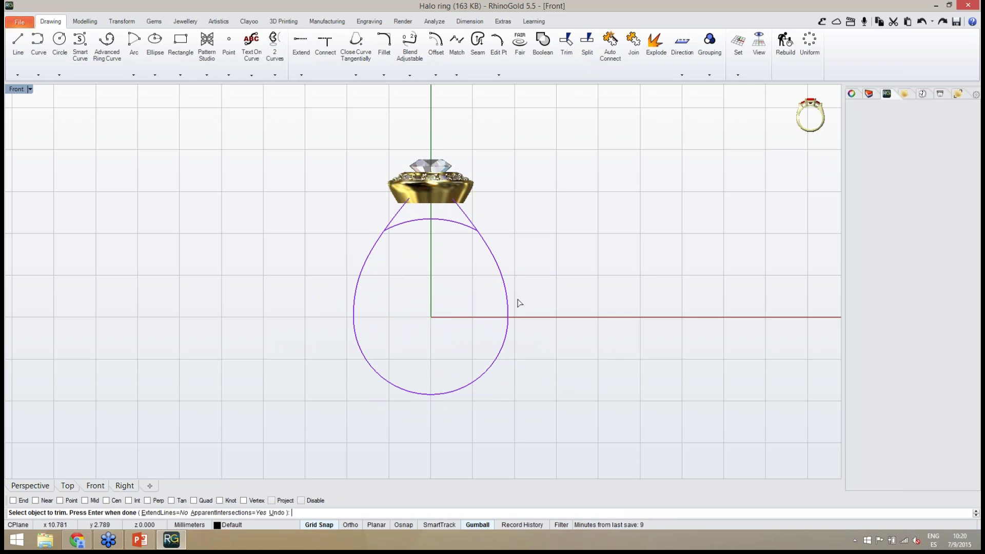
click(509, 308)
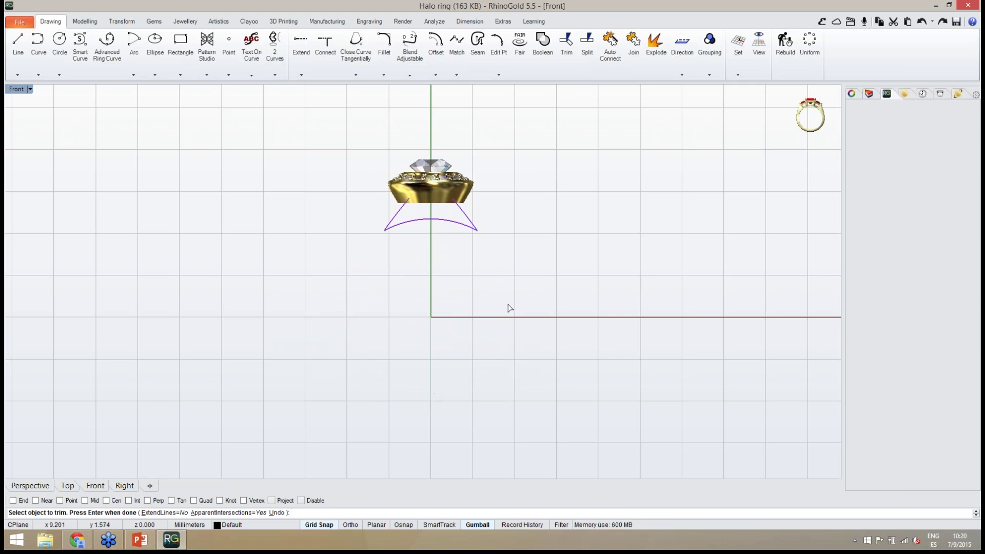
key(Return)
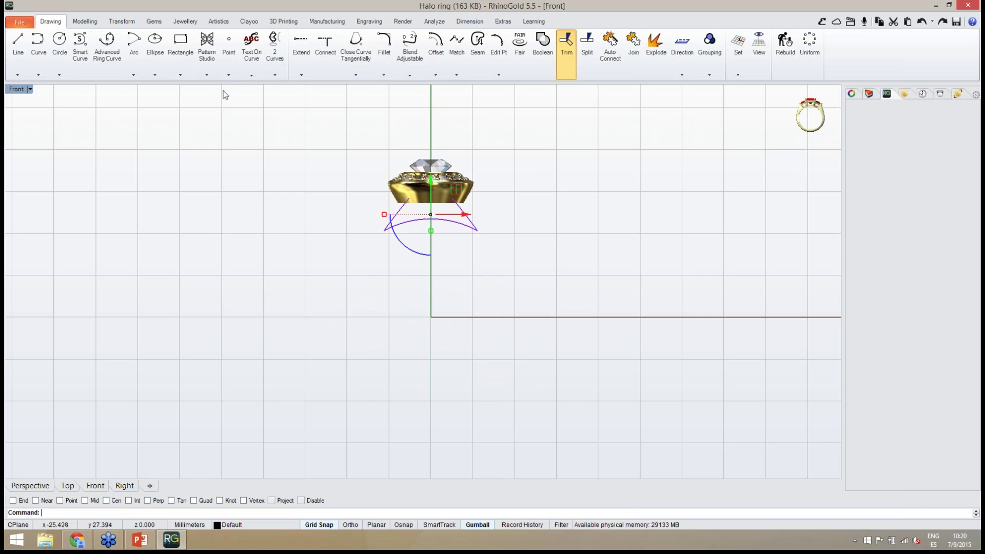
Show the hidden shank curves again.
middle_click(749, 133)
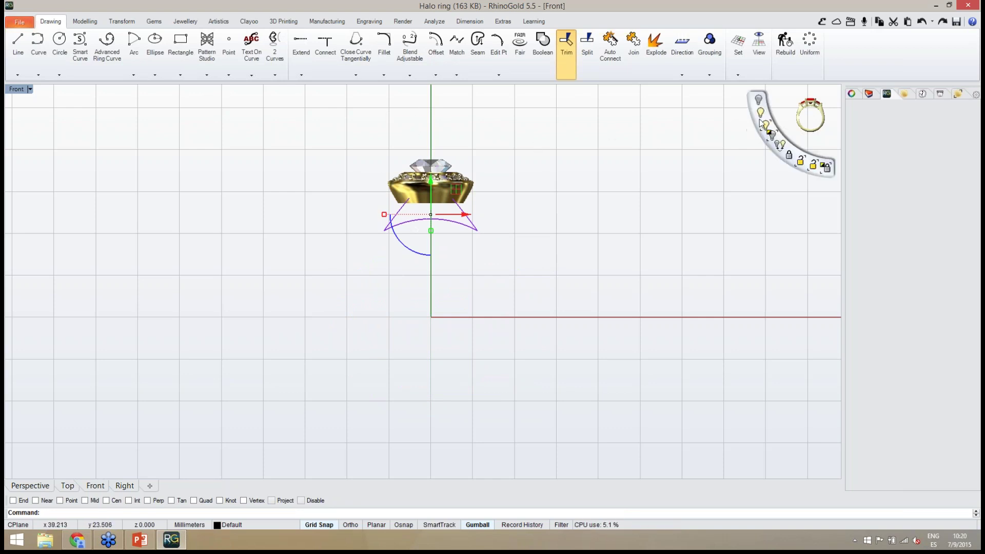
click(762, 121)
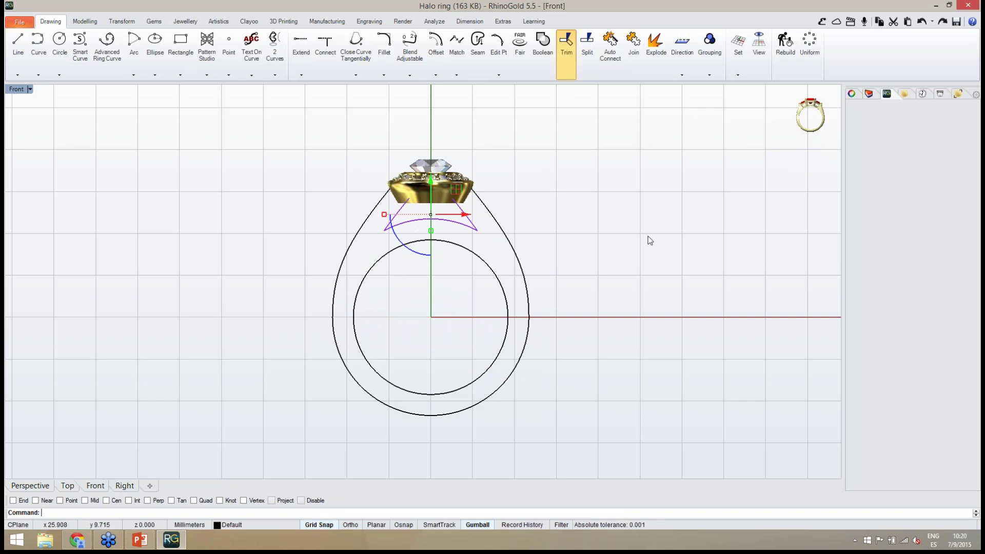
key(Escape)
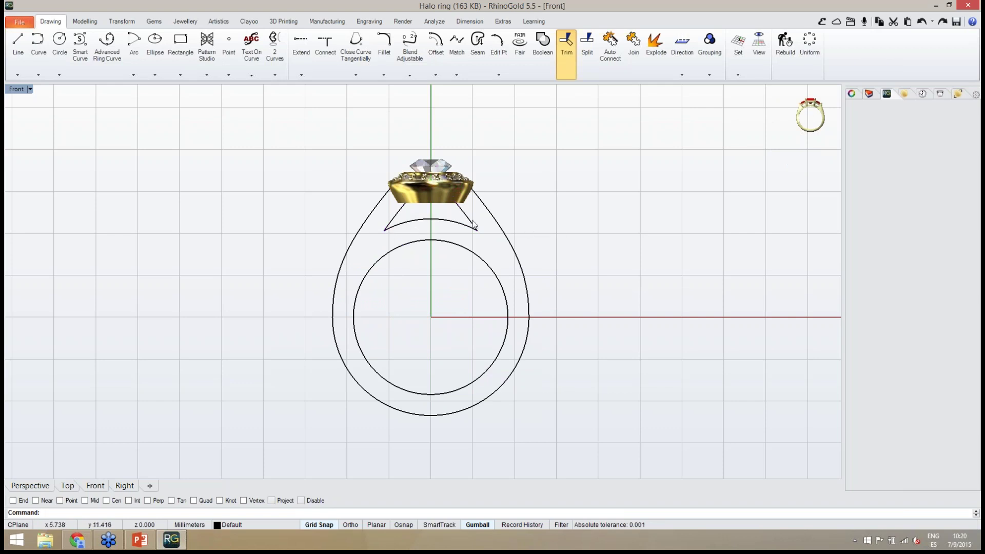
scroll(422, 204, up, 5)
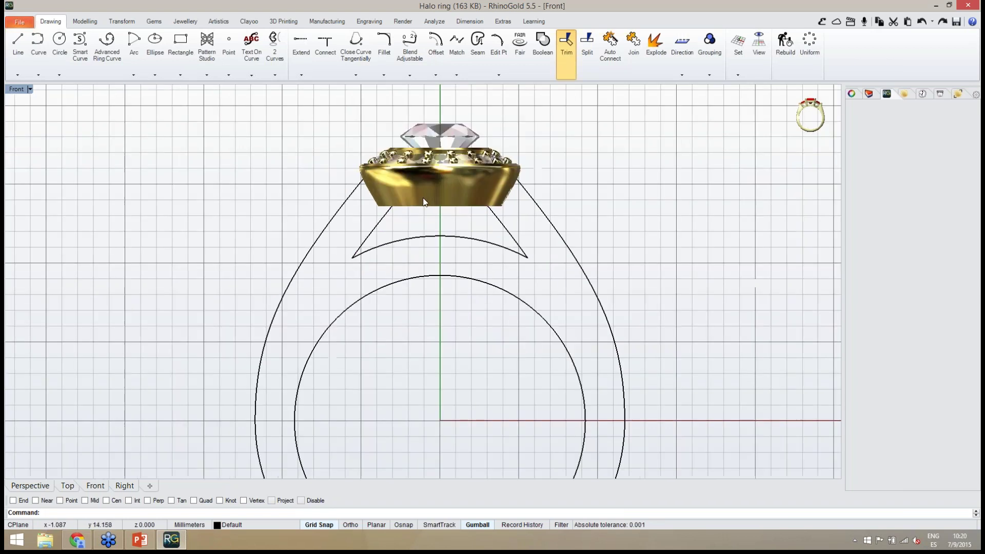
Join the arc and both diagonal lines under the head into one curve, then select it.
click(509, 255)
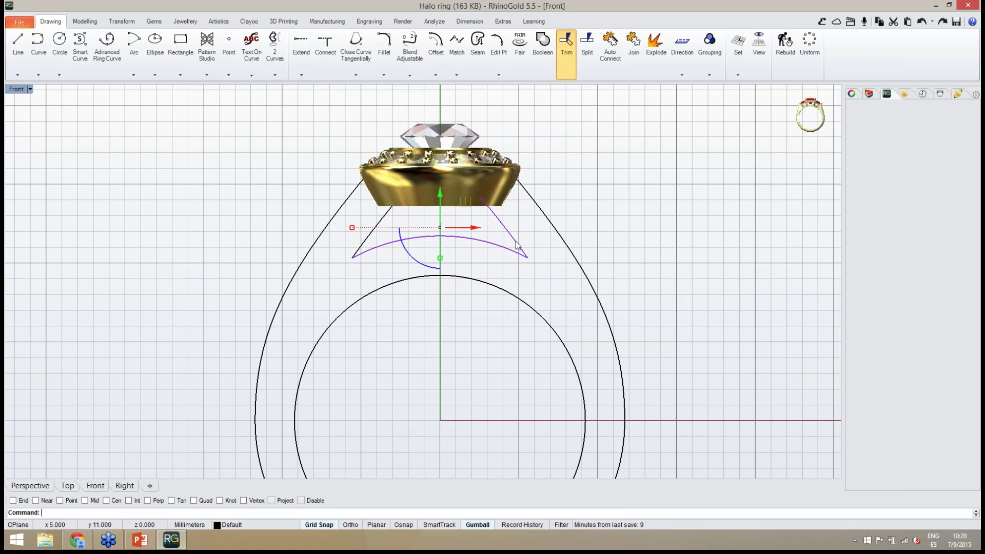
shift+click(516, 246)
shift+click(362, 246)
click(633, 56)
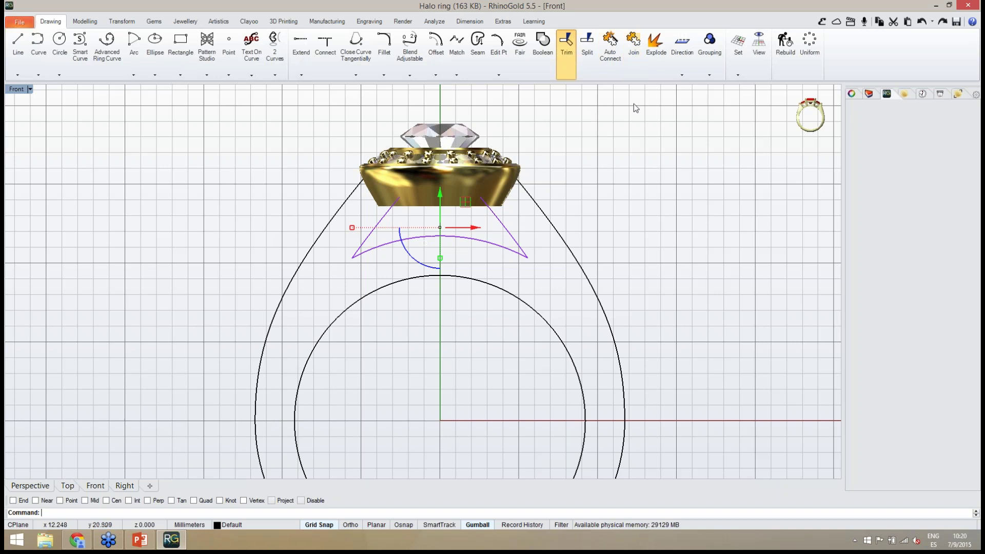
click(638, 178)
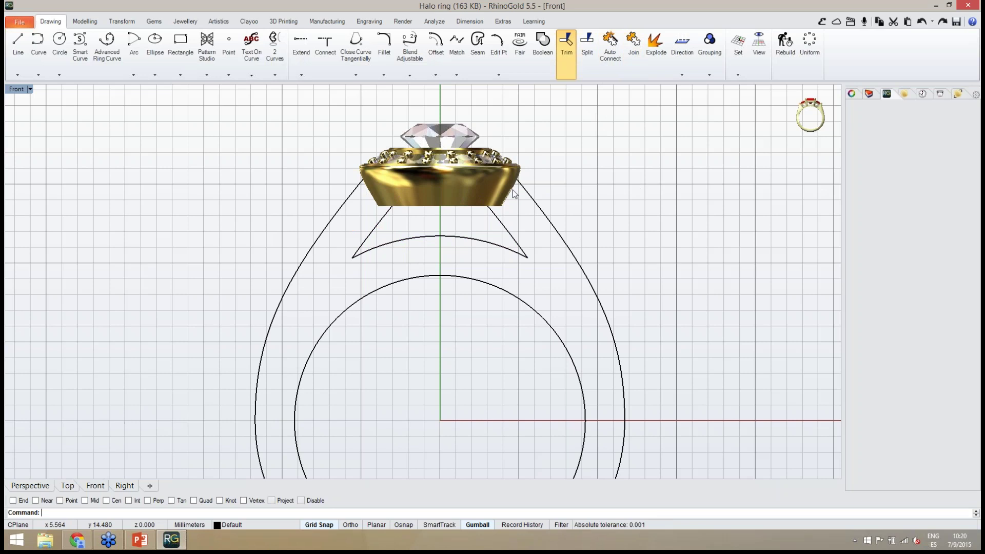
scroll(513, 193, down, 1)
scroll(508, 236, down, 1)
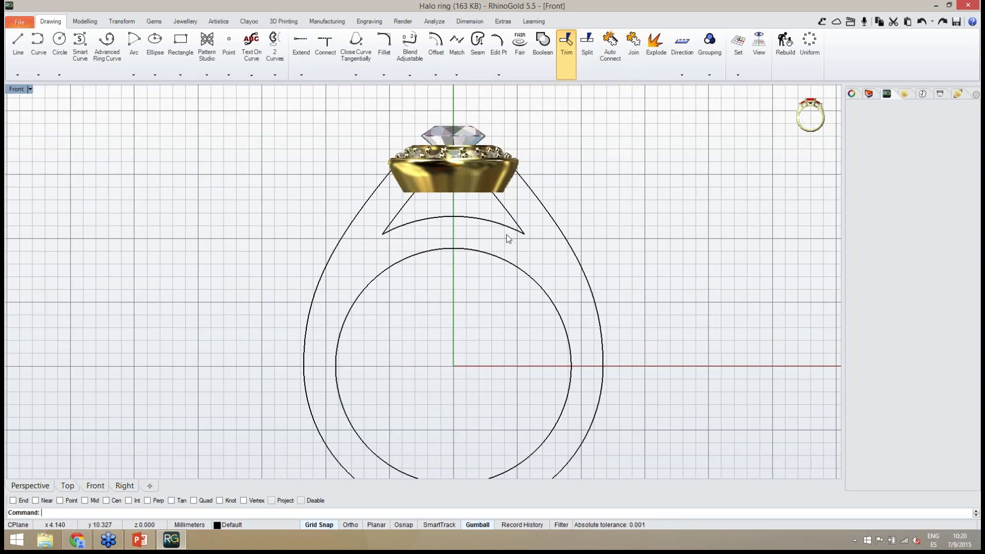
click(519, 235)
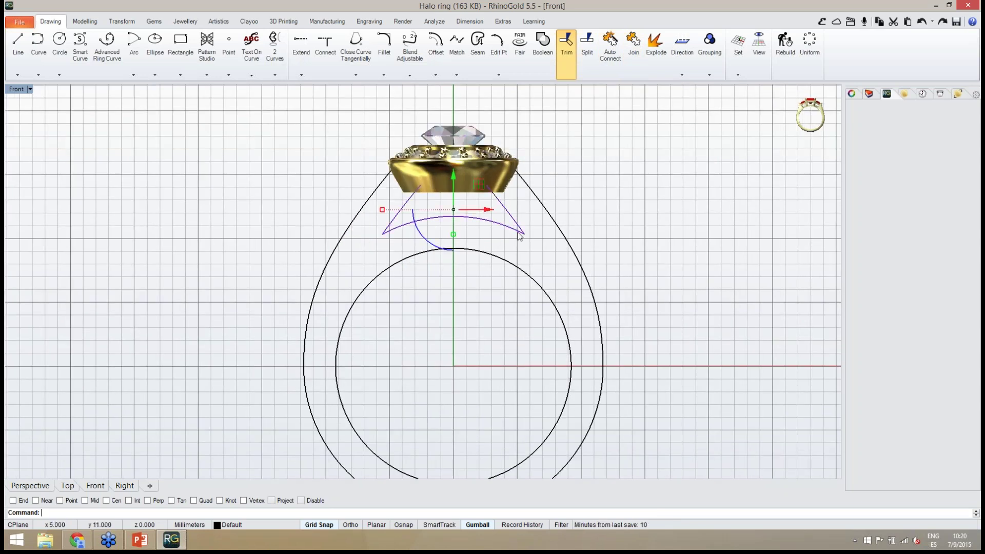
Window-select the halo head and hide it.
click(572, 186)
click(440, 183)
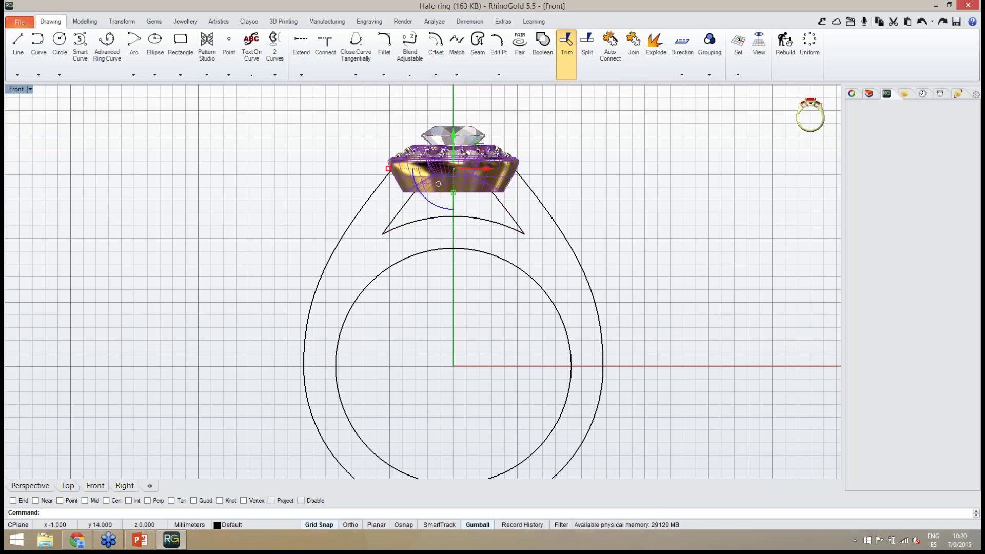
drag(351, 102, 594, 209)
mouse_move(810, 115)
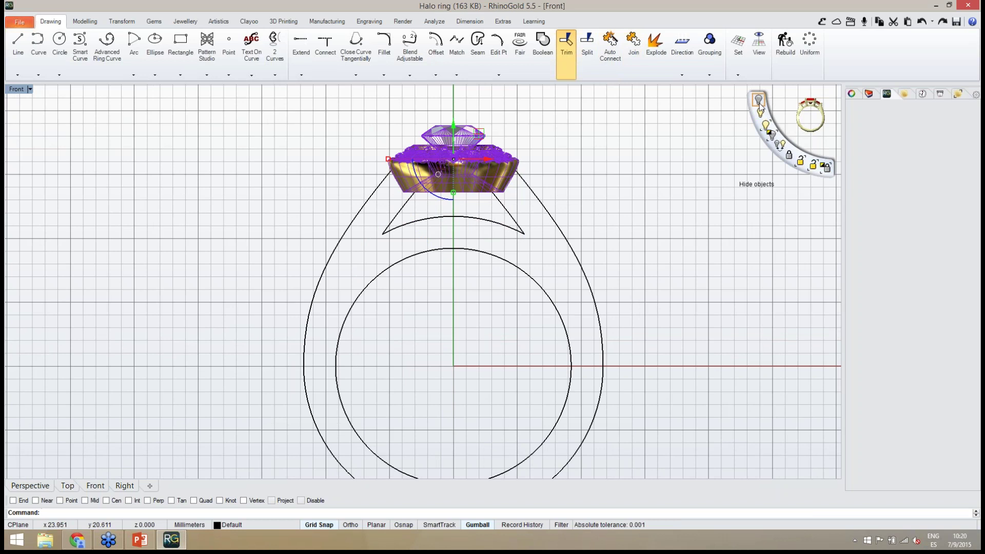
click(760, 103)
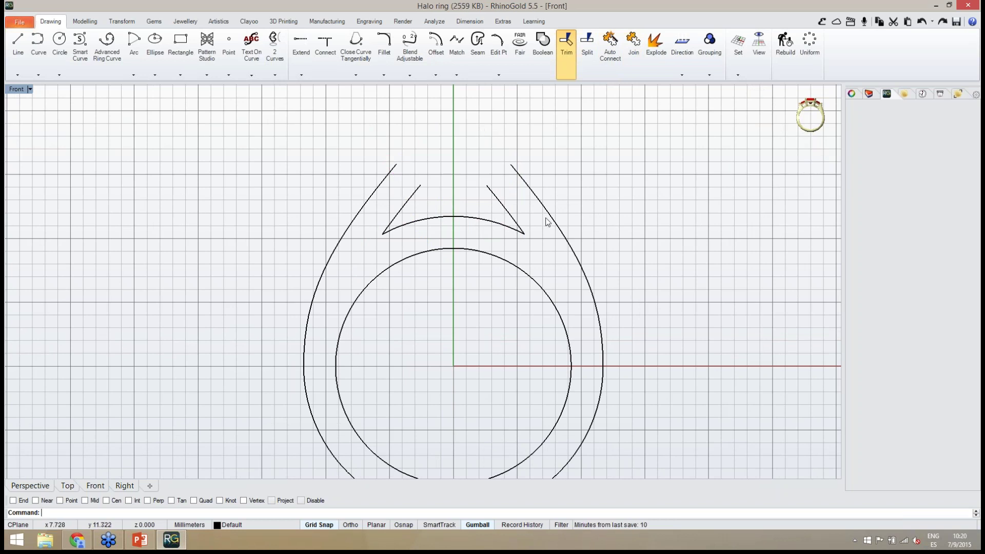
scroll(495, 207, down, 3)
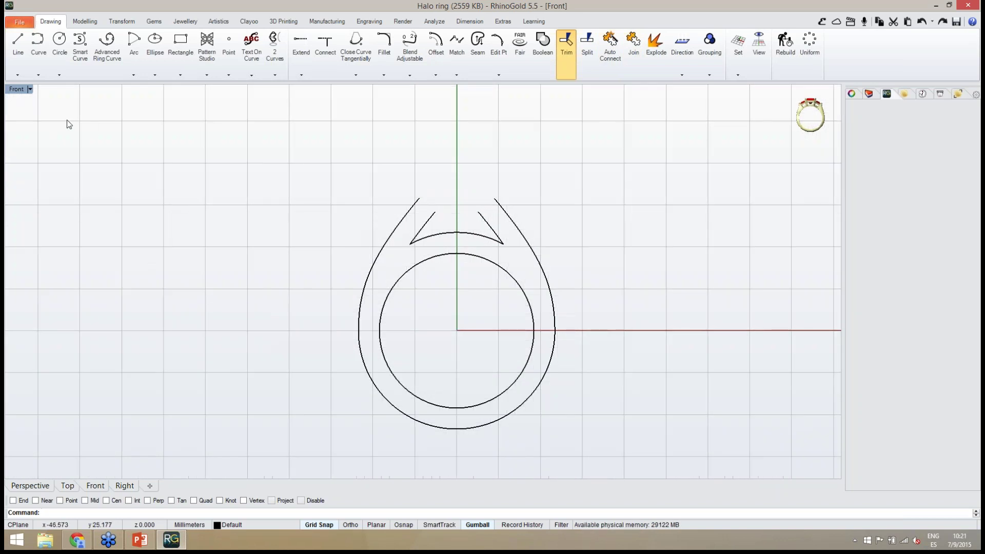
Draw two end-snapped lines joining each outer shank tip to its inner diagonal line end.
click(22, 51)
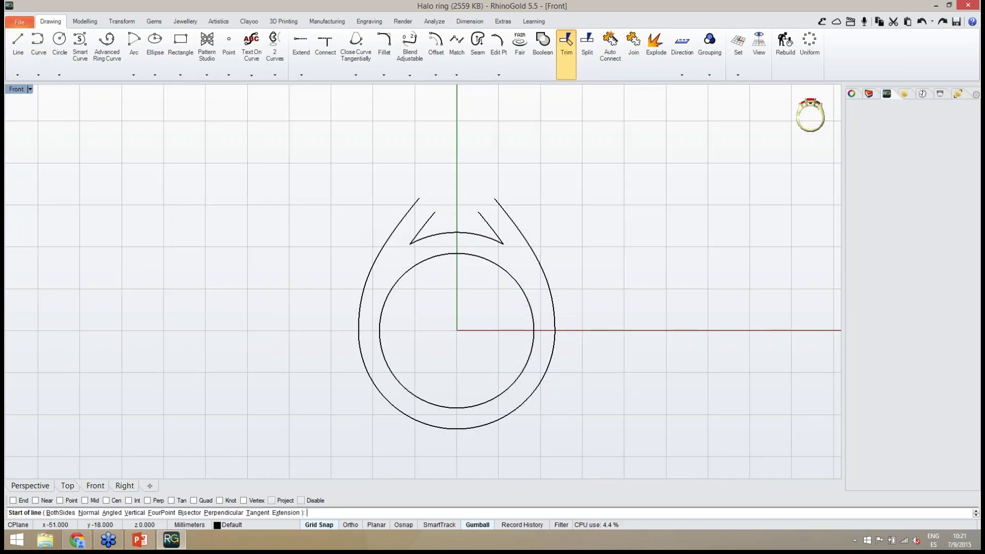
click(13, 501)
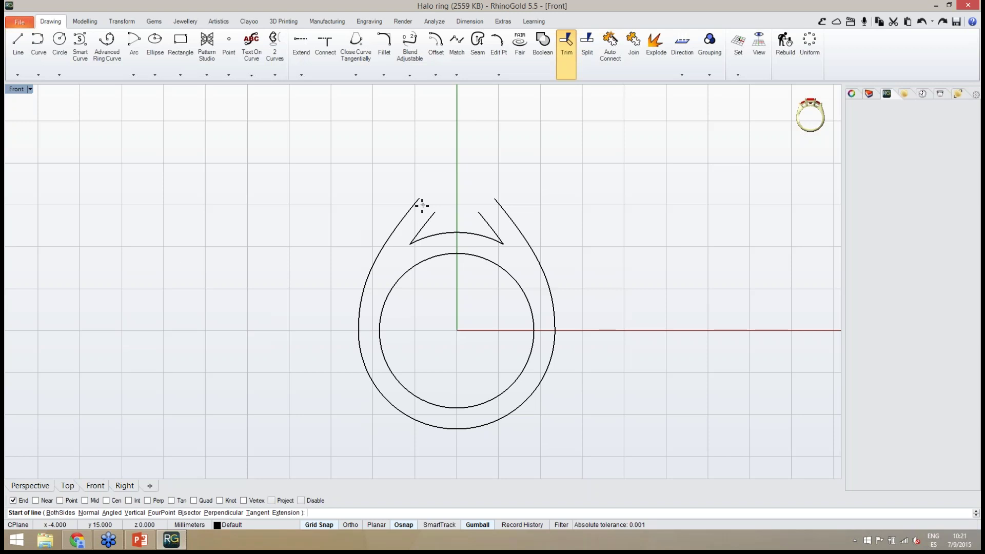
scroll(419, 200, up, 3)
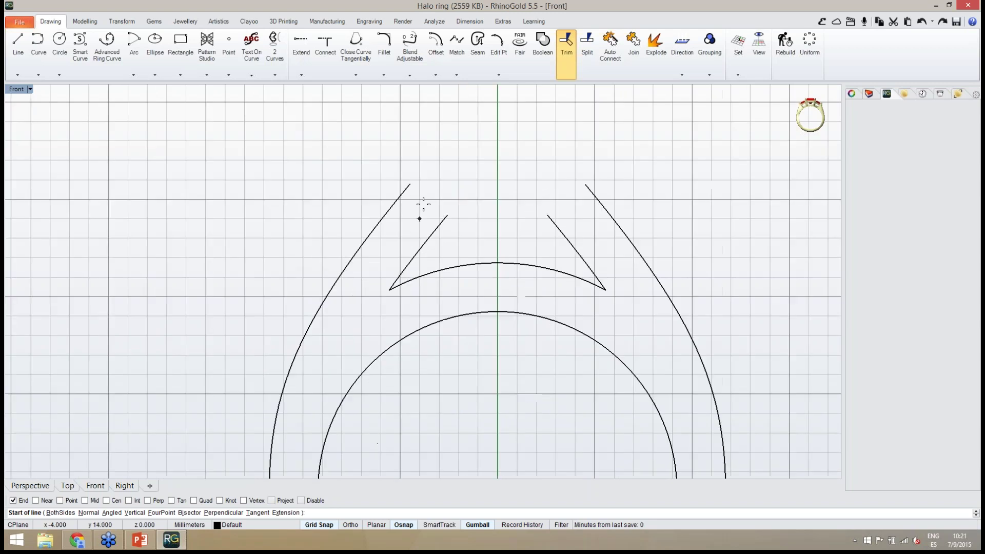
click(410, 185)
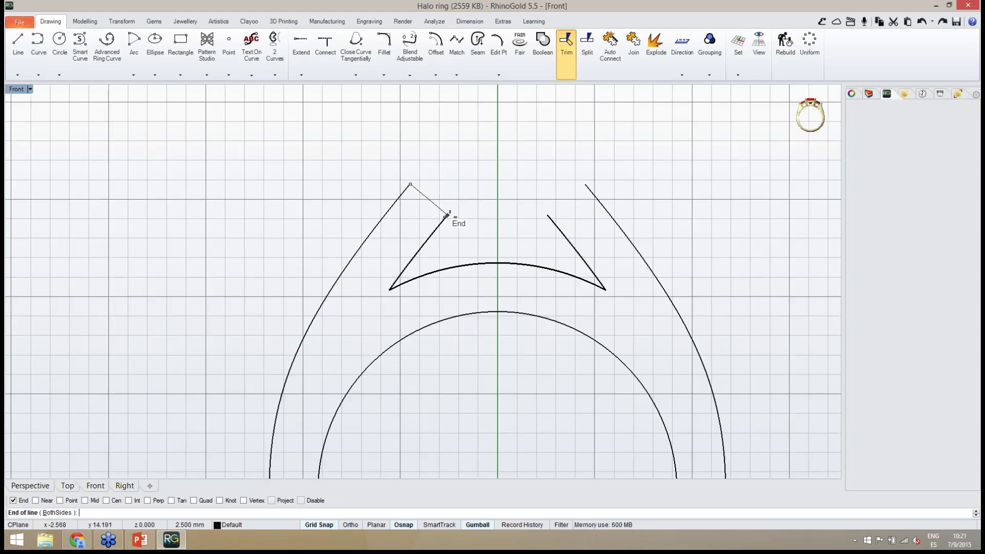
click(447, 215)
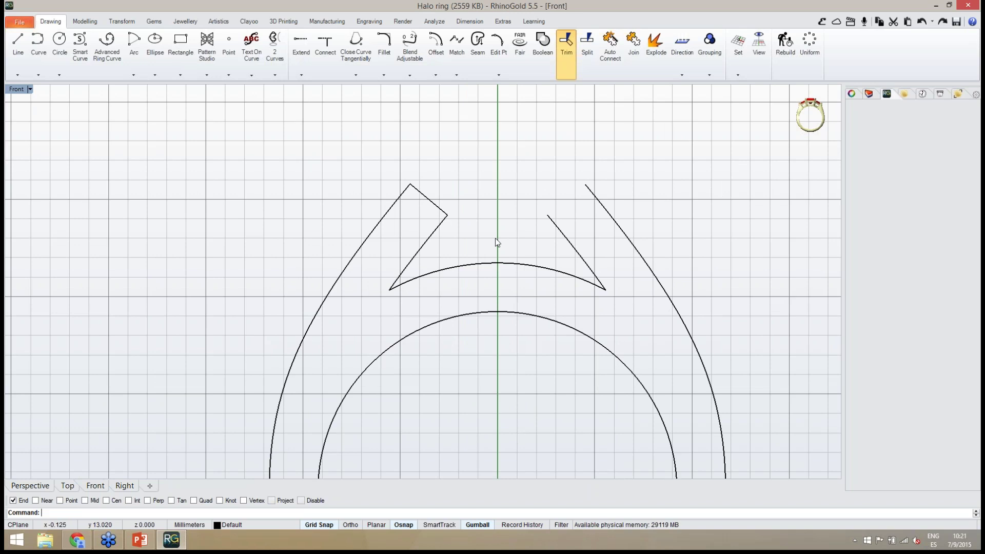
key(Return)
click(547, 216)
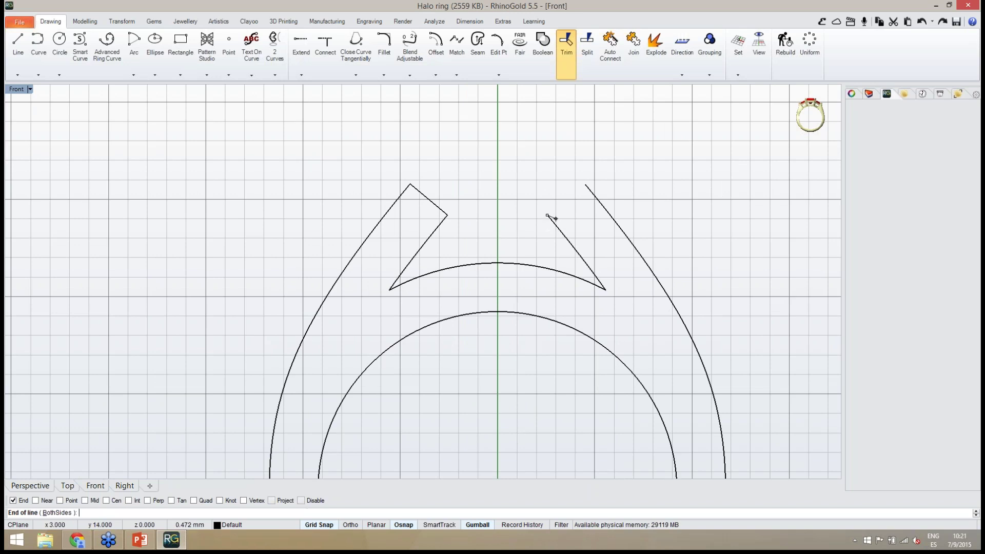
click(586, 184)
scroll(419, 194, down, 5)
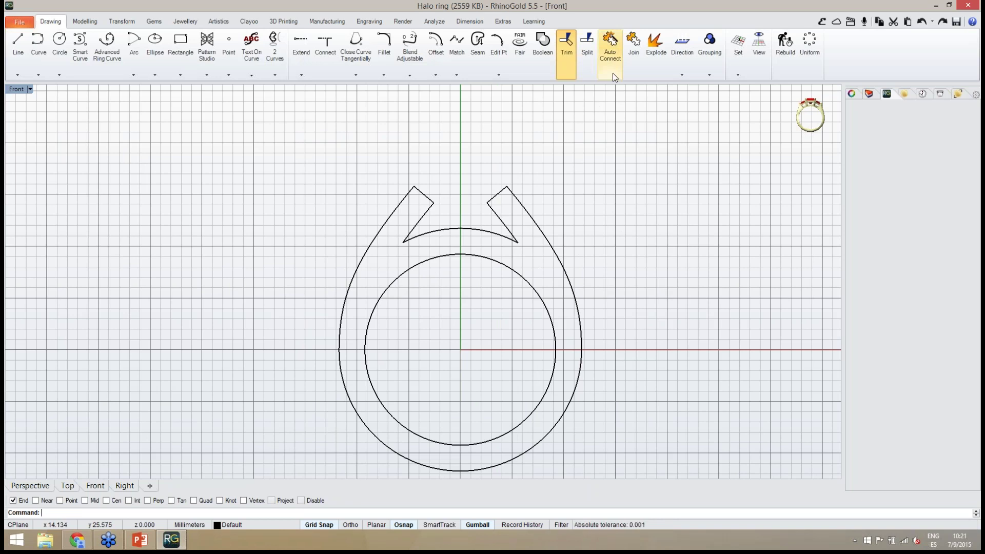
Show the hidden halo head again.
click(544, 237)
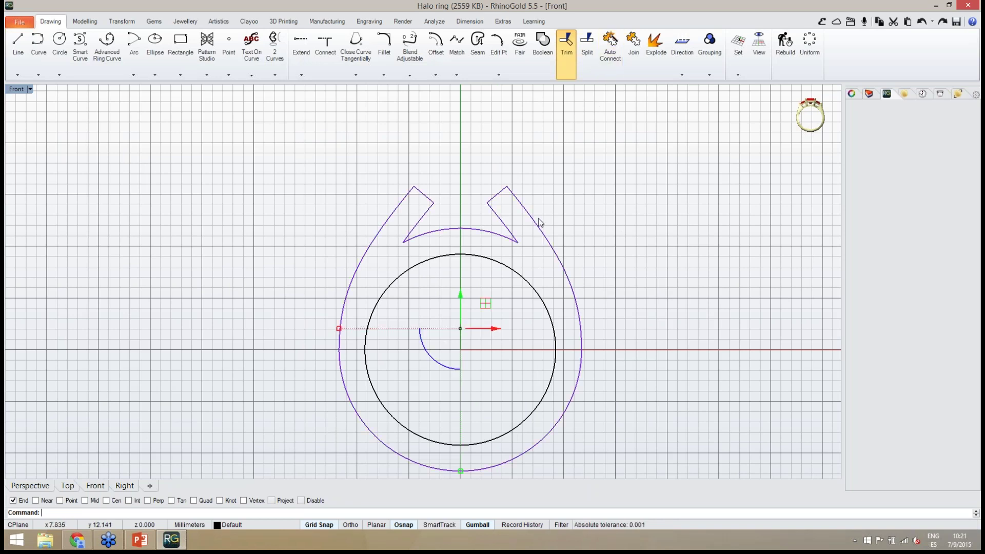
right_drag(348, 284, 349, 249)
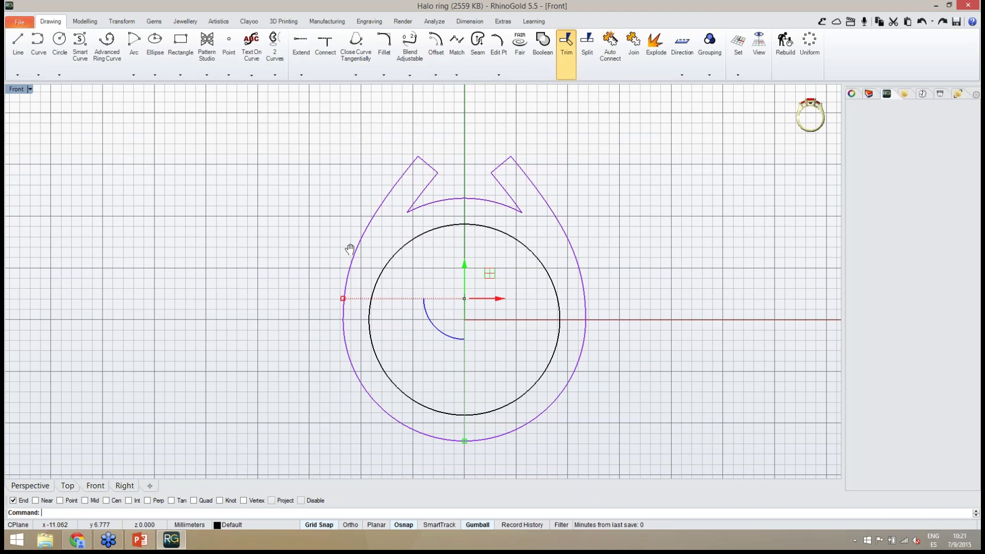
click(281, 204)
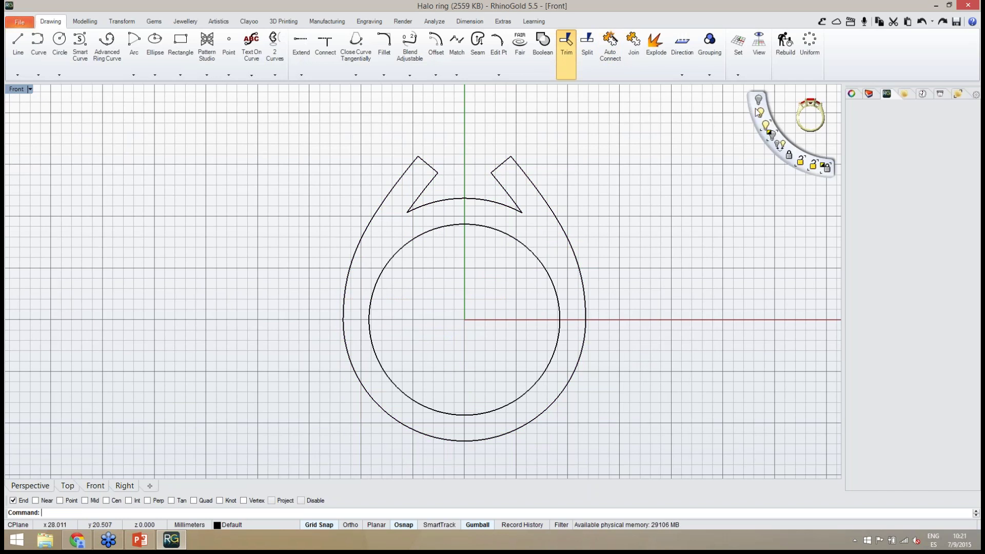
click(758, 112)
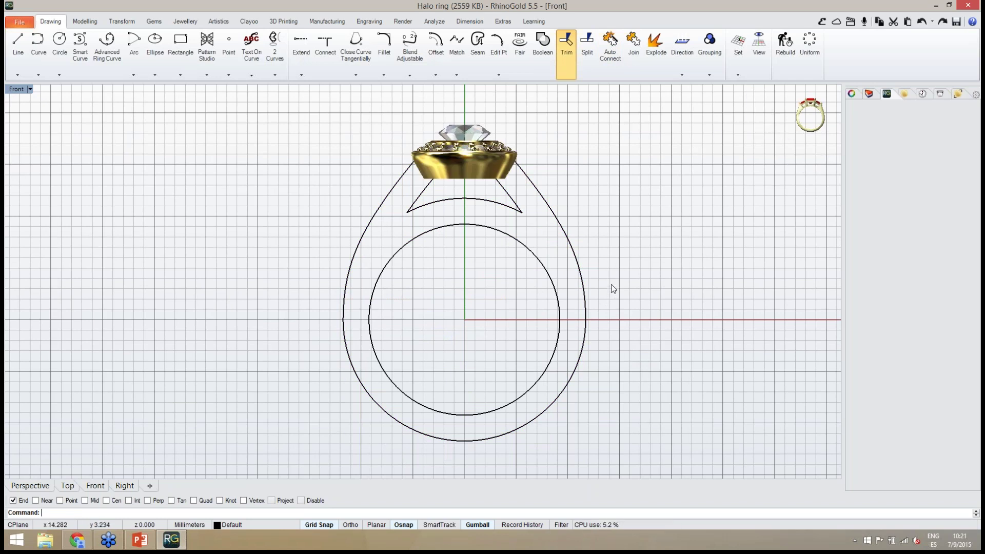
Switch to the Perspective view and orbit to a low side angle of the shank curves.
drag(611, 286, 506, 207)
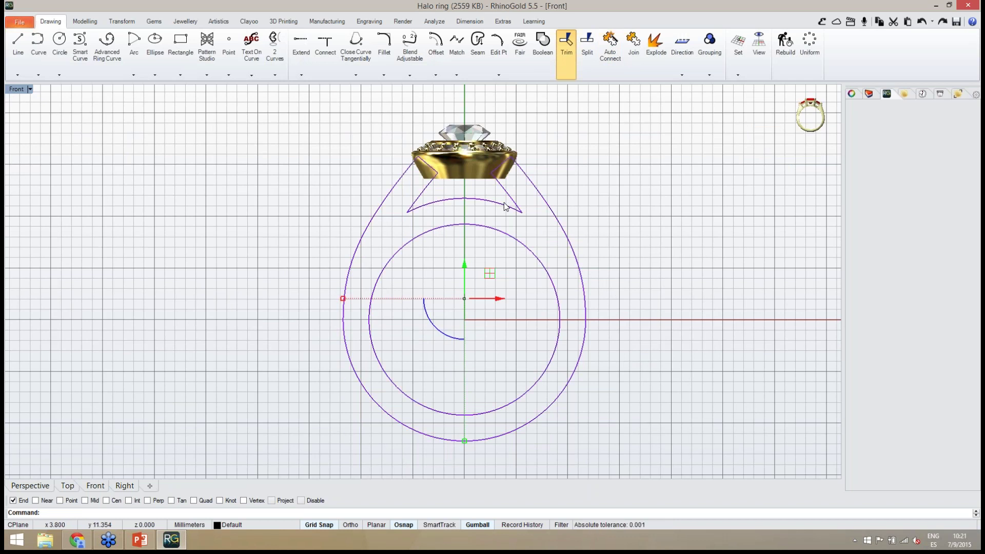
click(30, 486)
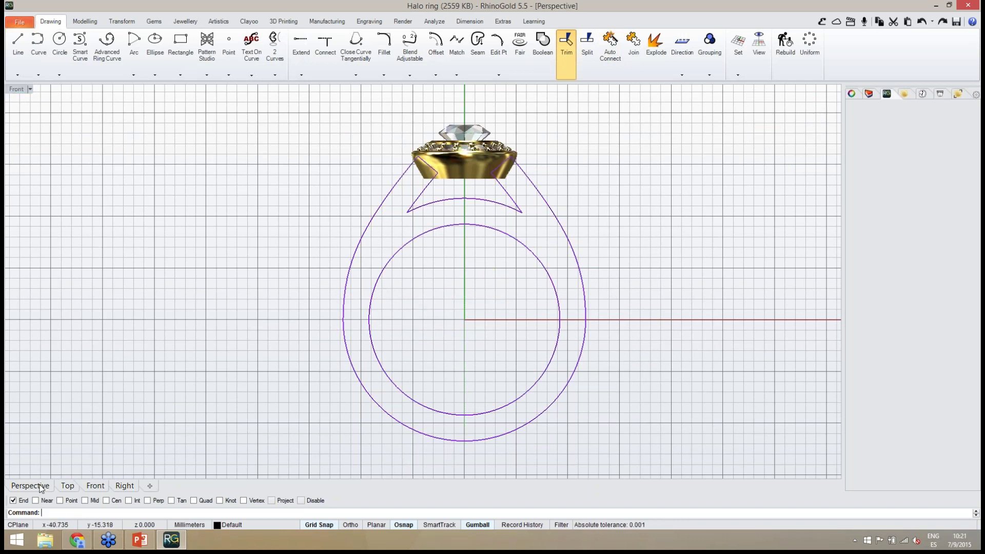
right_drag(265, 374, 282, 284)
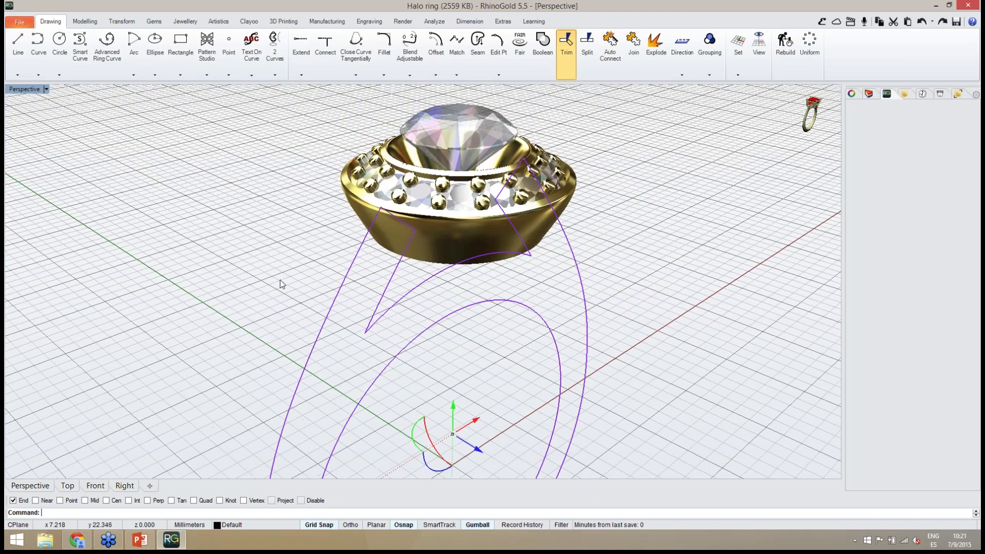
key(Escape)
scroll(547, 267, down, 2)
right_drag(547, 267, 495, 281)
scroll(520, 291, up, 3)
Select the outer shank curve together with the inner finger circle.
click(496, 280)
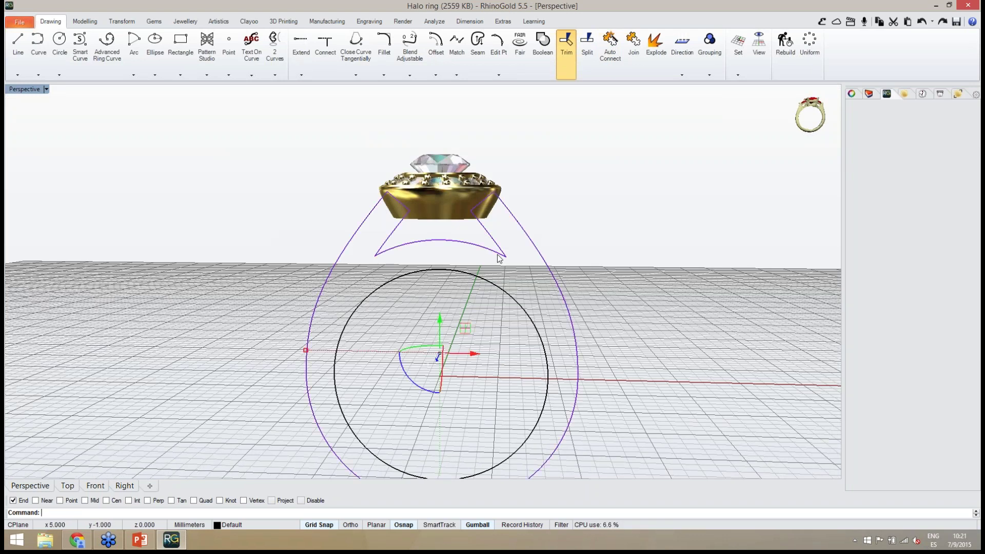
shift+click(522, 315)
right_drag(521, 319, 479, 378)
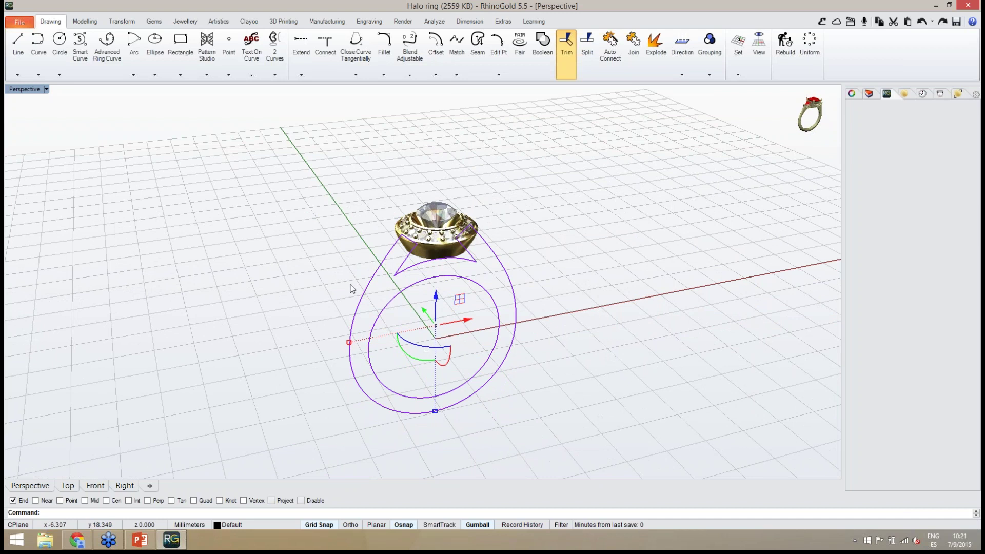
click(85, 21)
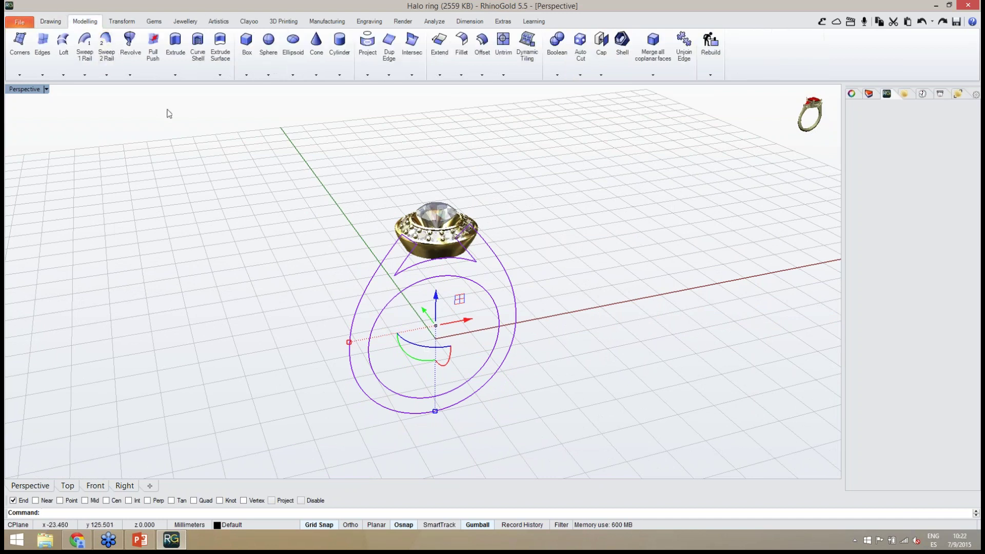
Start extruding the shank curves, previewing side-on in the Right view with Shaded display.
click(176, 46)
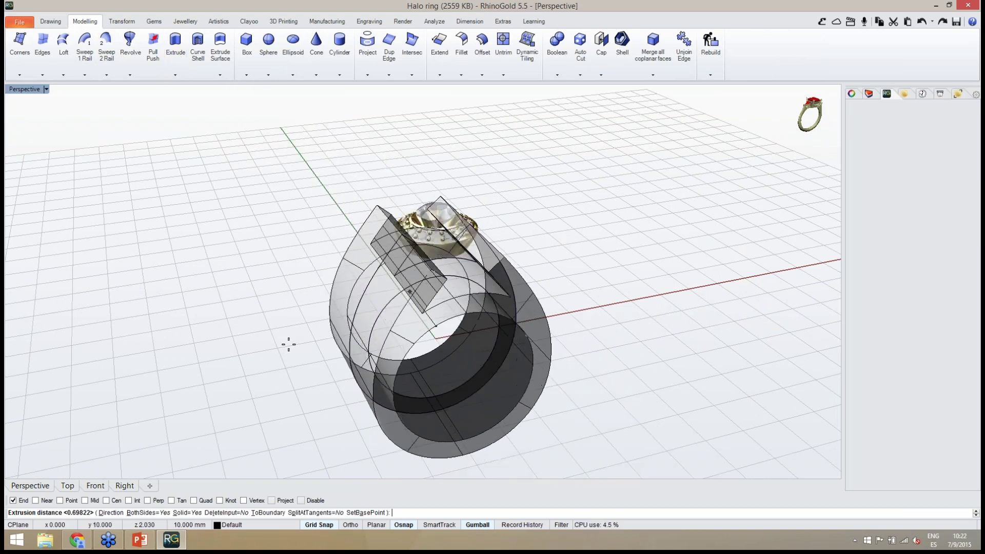
right_drag(288, 352, 386, 341)
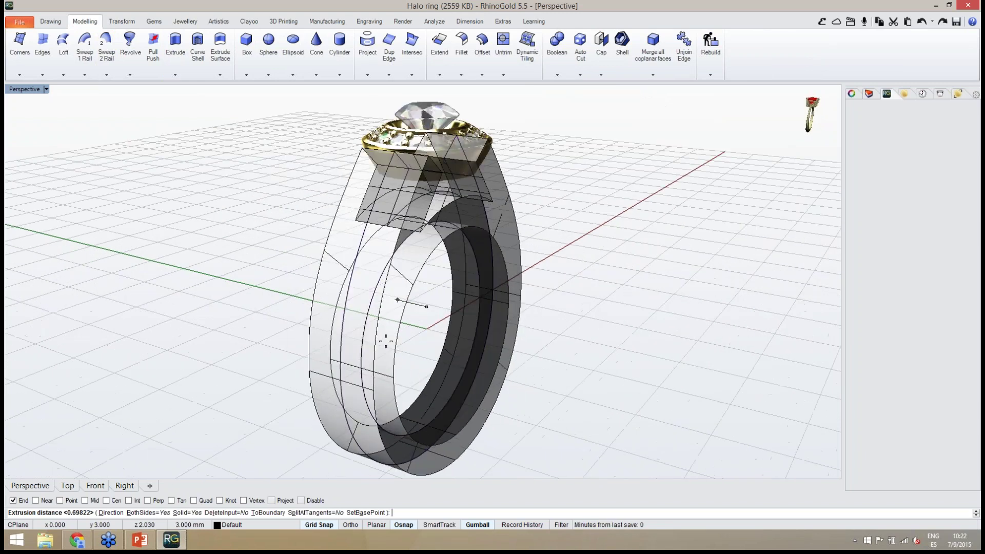
click(125, 487)
scroll(362, 359, down, 3)
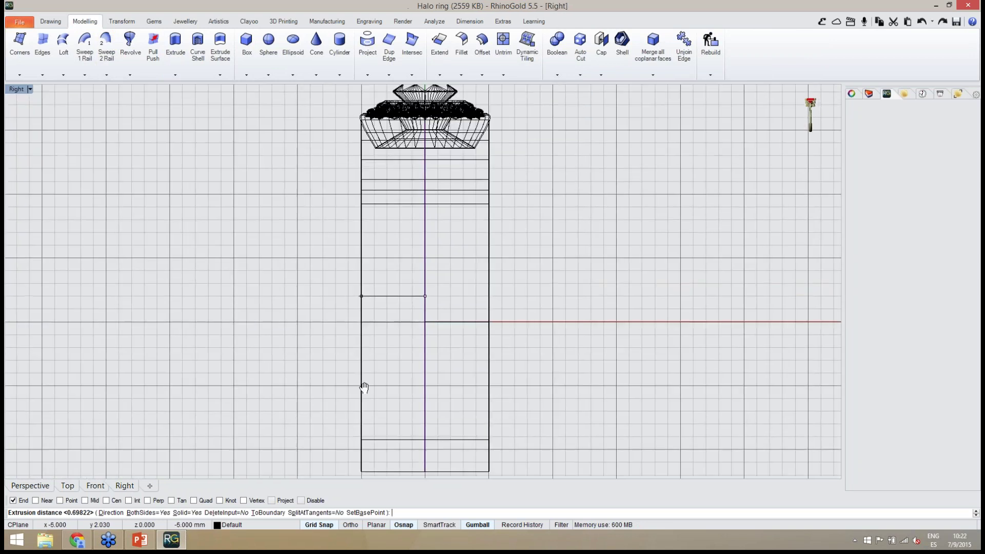
mouse_move(757, 105)
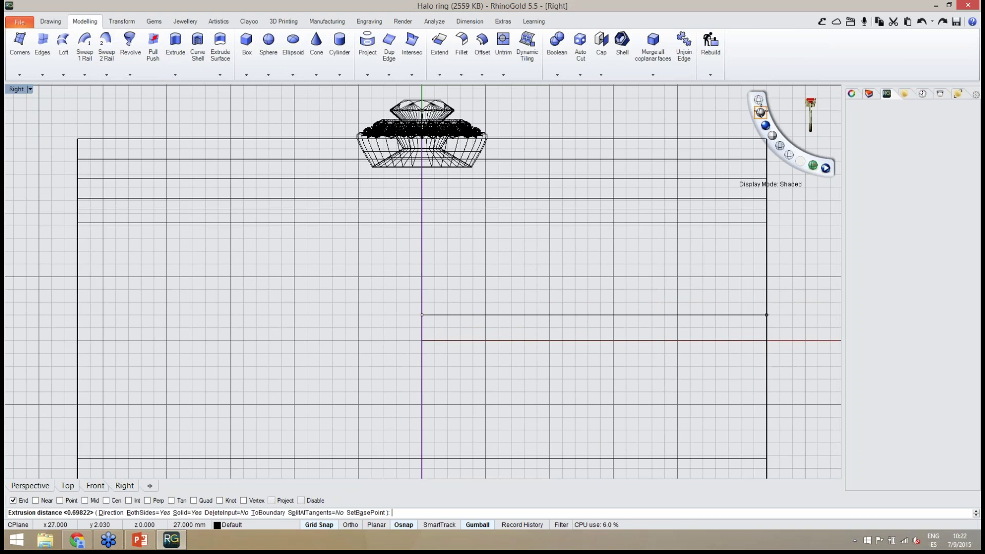
click(761, 113)
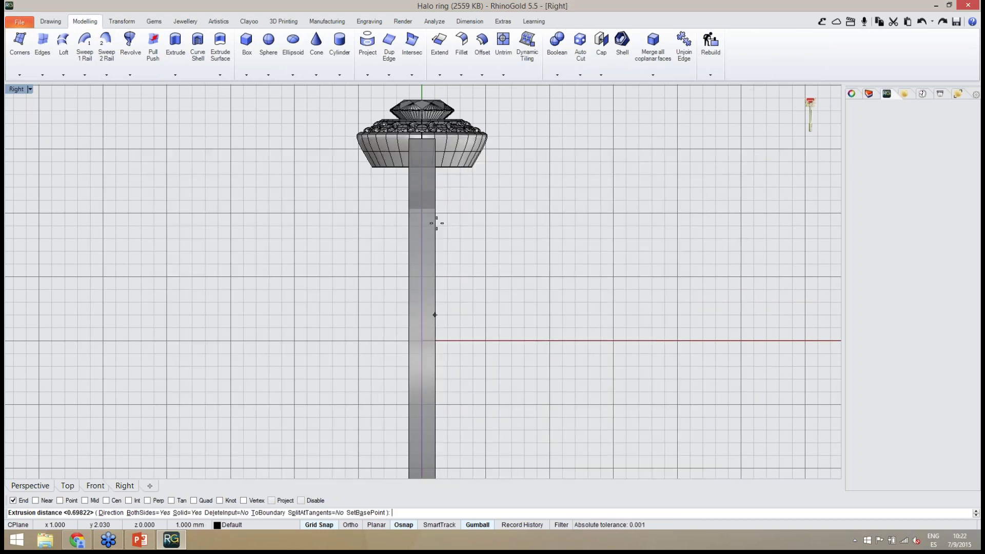
right_drag(436, 223, 431, 137)
right_drag(429, 247, 430, 335)
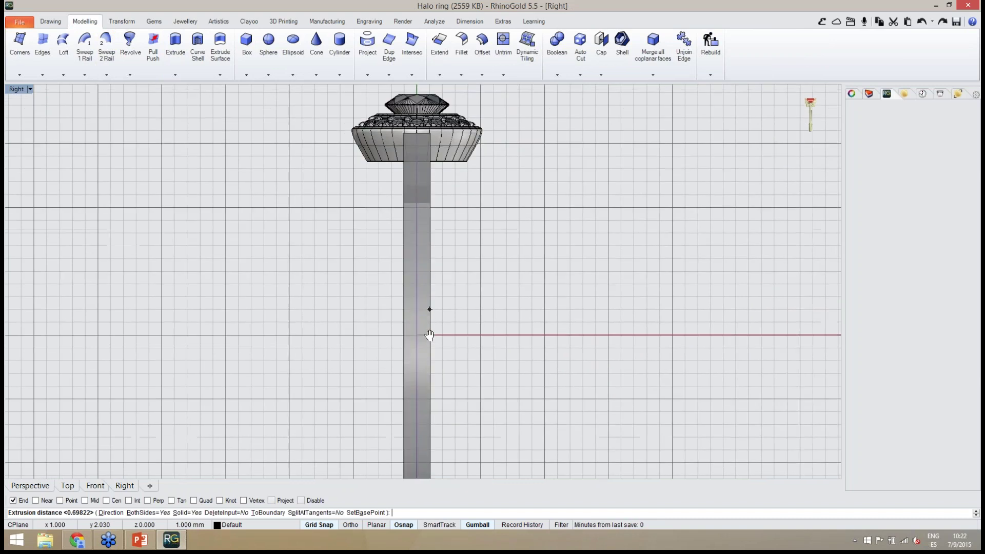
scroll(433, 179, down, 2)
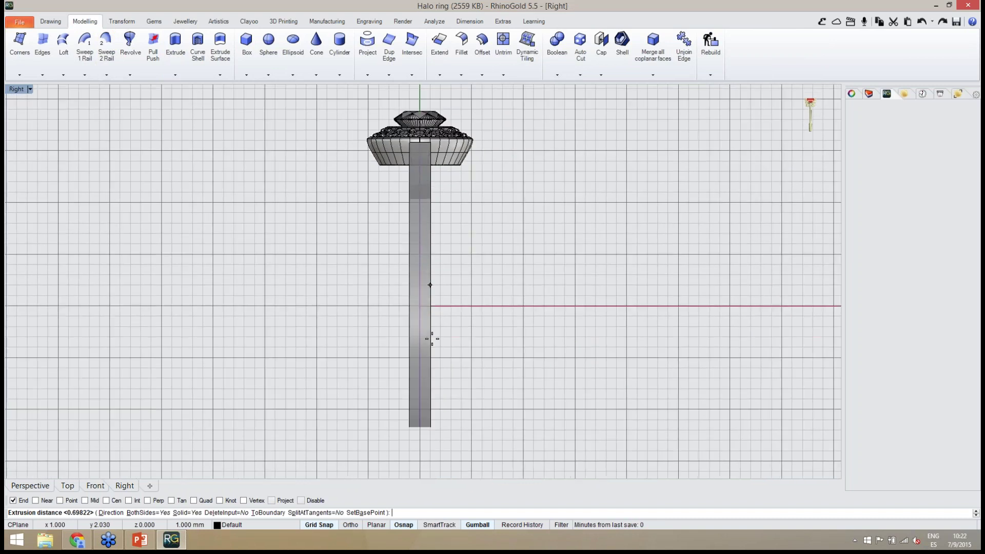
scroll(433, 433, up, 5)
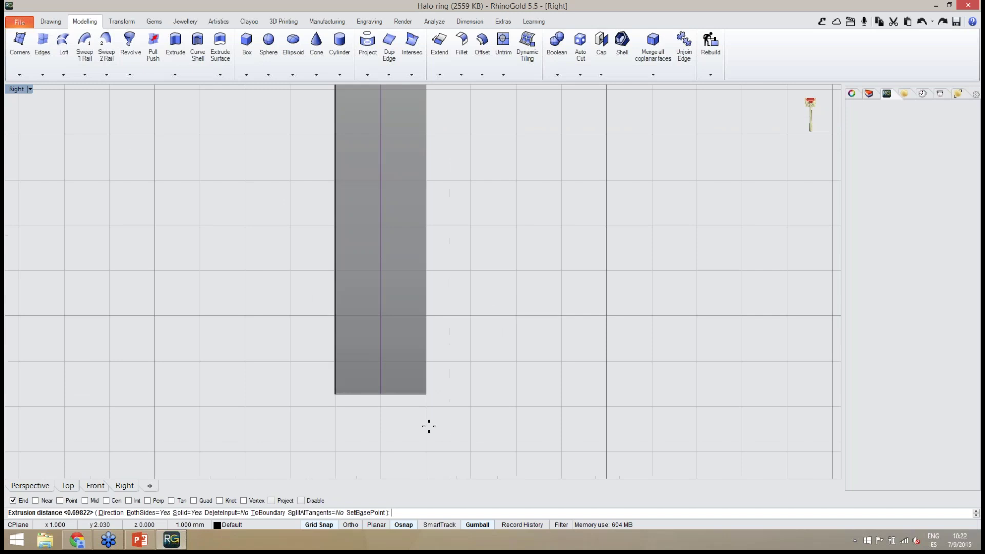
scroll(429, 427, up, 3)
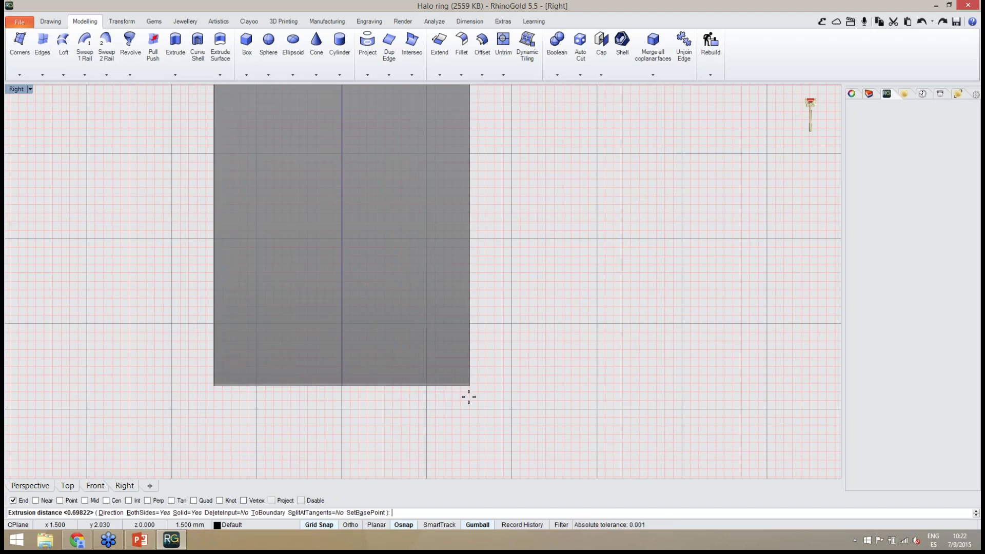
Set the extrusion distance to finish the solid band on both sides.
click(469, 397)
scroll(459, 425, down, 5)
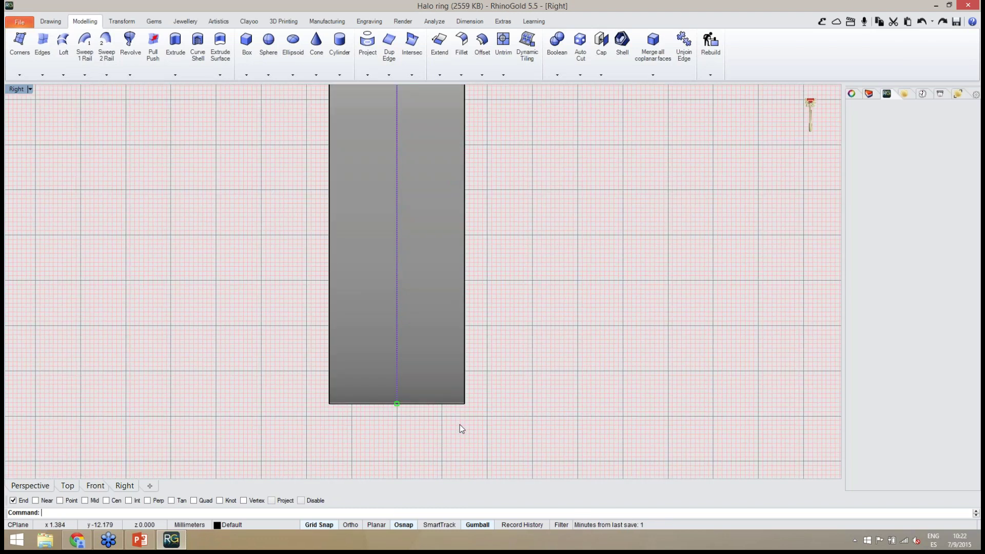
scroll(459, 418, up, 5)
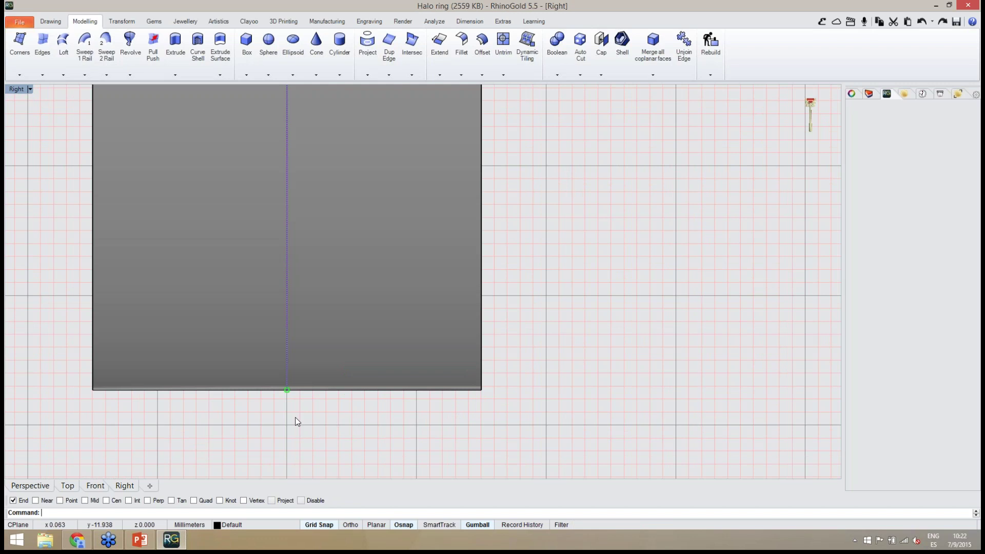
scroll(443, 418, down, 5)
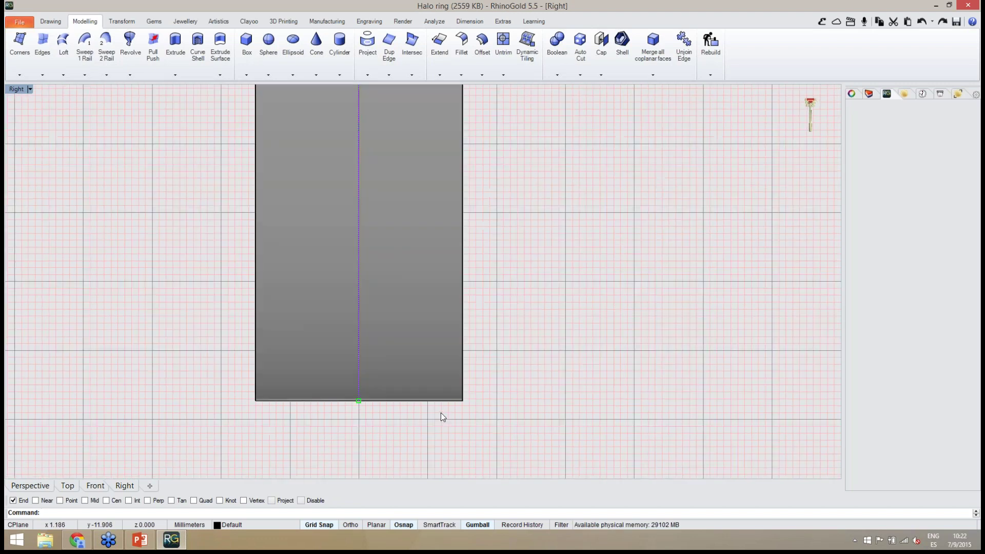
scroll(439, 423, down, 2)
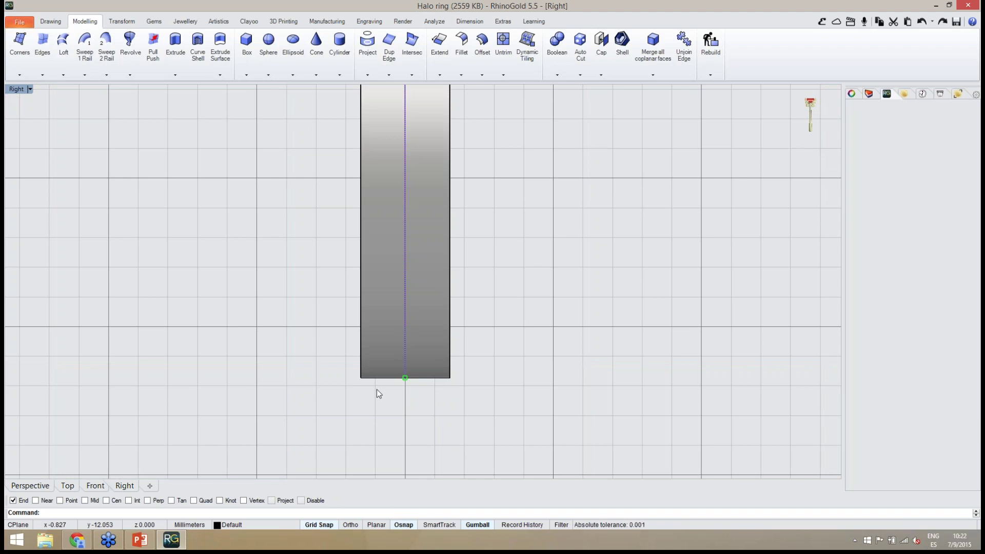
Orbit around the solid band in Perspective, then view the ring straight from the Front.
click(31, 485)
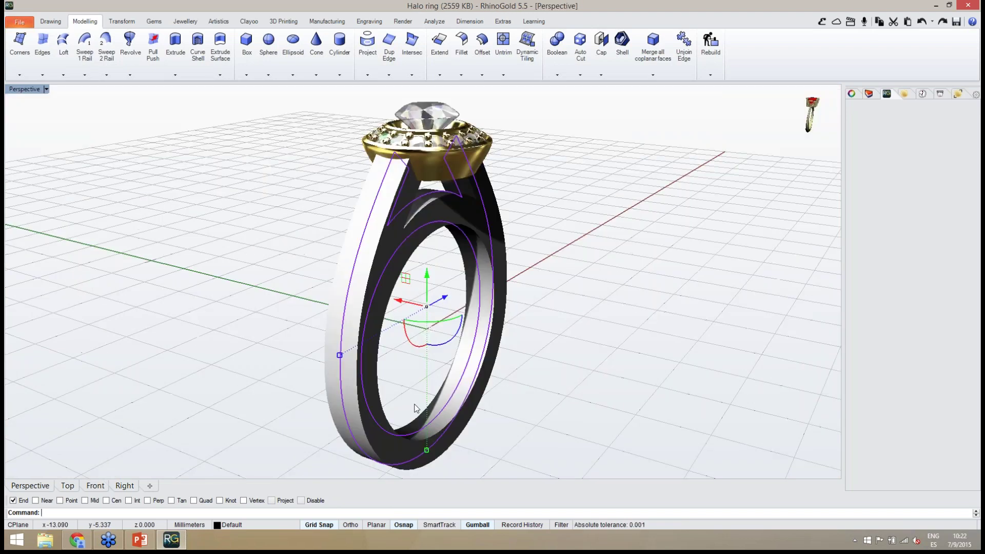
right_drag(493, 401, 354, 384)
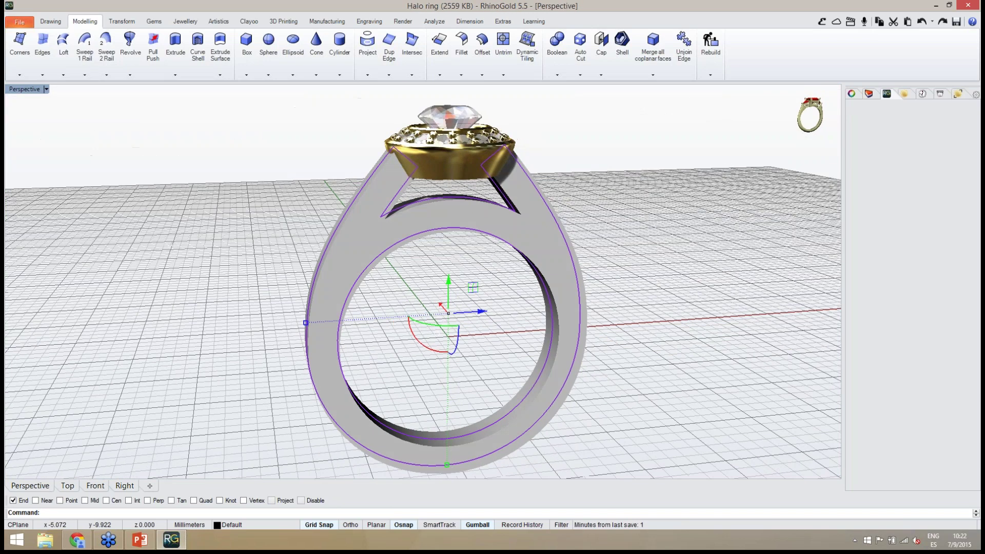
click(562, 438)
scroll(485, 354, down, 3)
right_drag(488, 364, 433, 317)
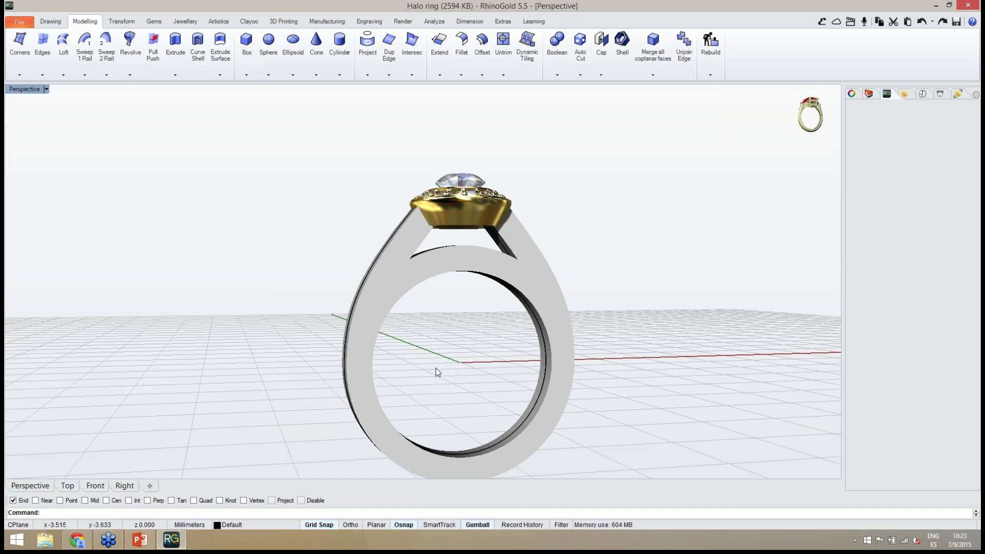
right_drag(435, 368, 462, 369)
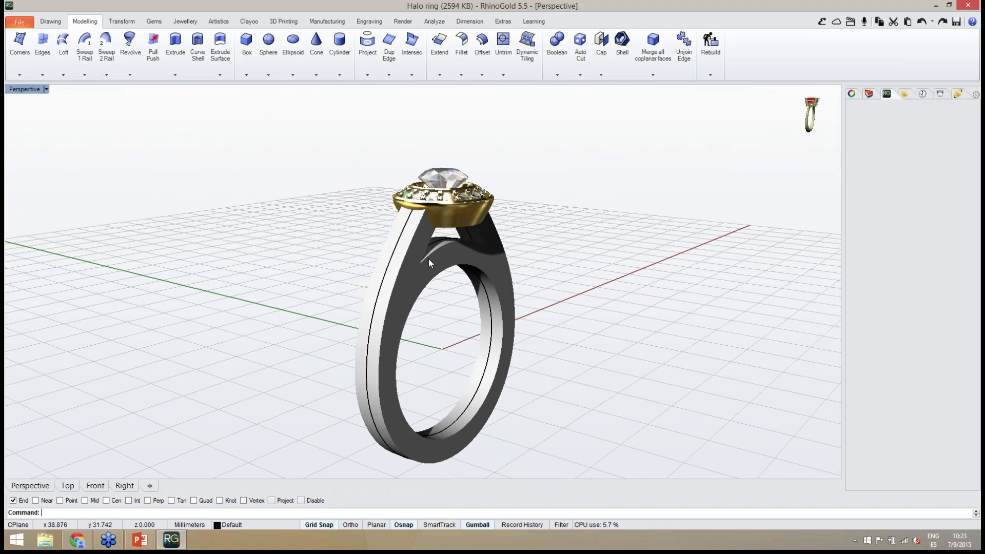
right_drag(417, 258, 395, 314)
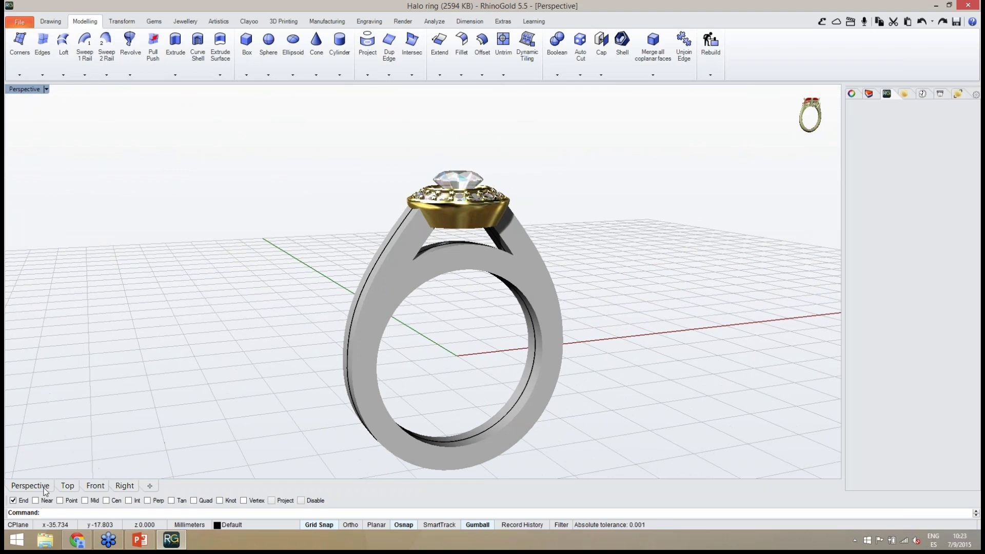
click(96, 486)
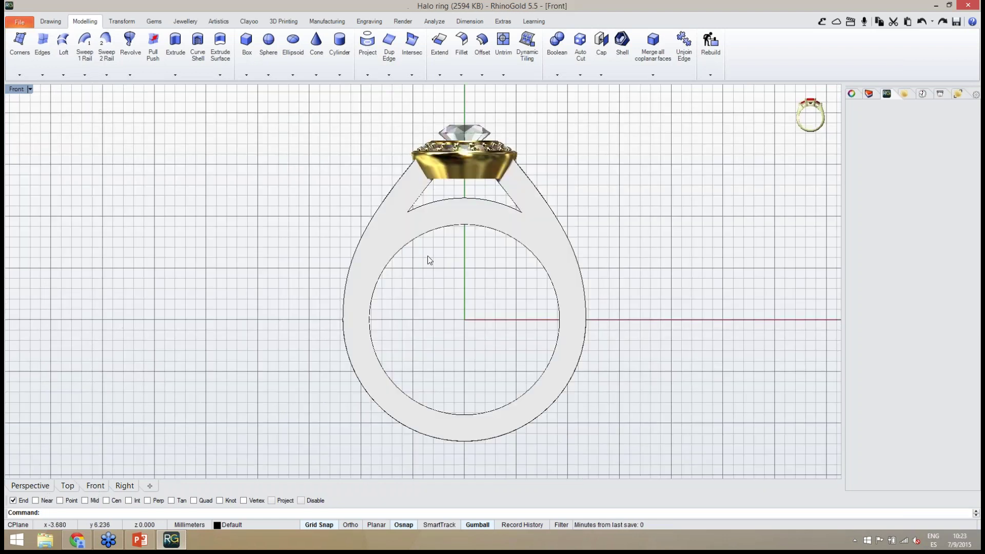
Hide the solid ring shank, leaving its curves visible.
scroll(430, 261, up, 5)
right_drag(457, 268, 421, 247)
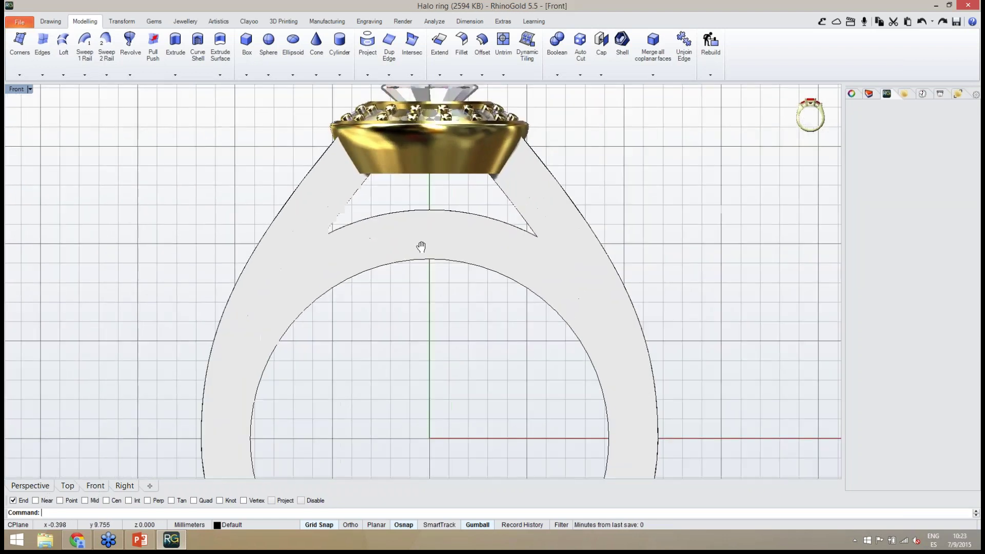
scroll(413, 272, down, 3)
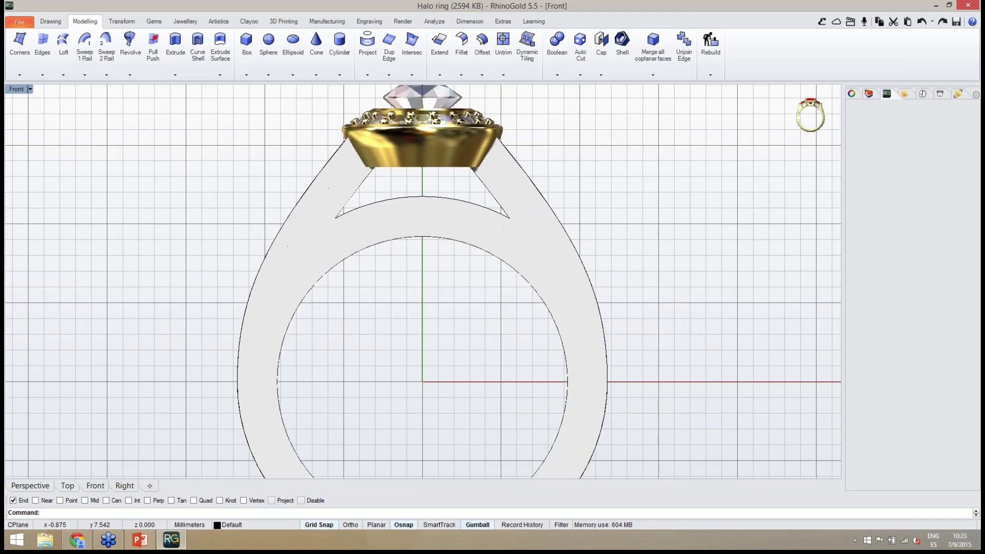
click(322, 253)
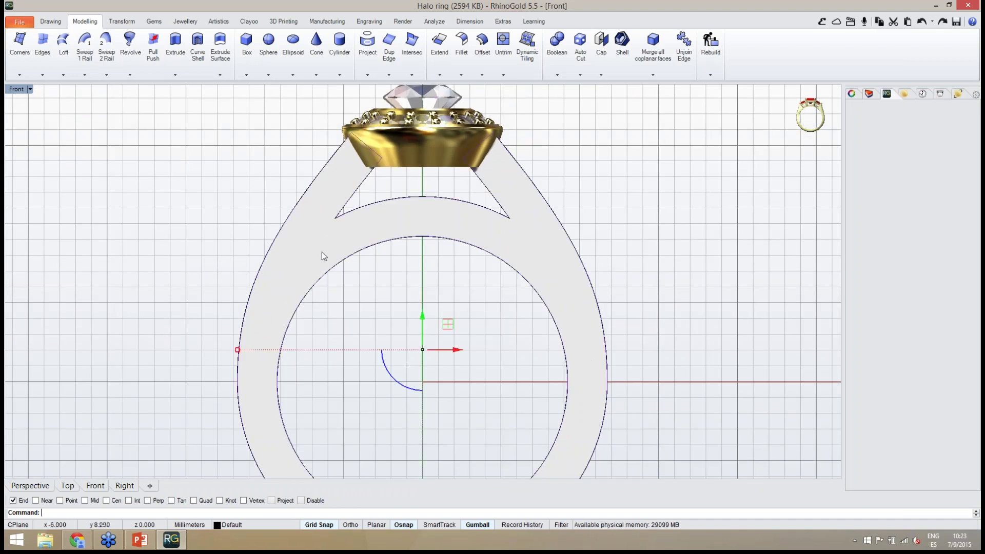
mouse_move(809, 116)
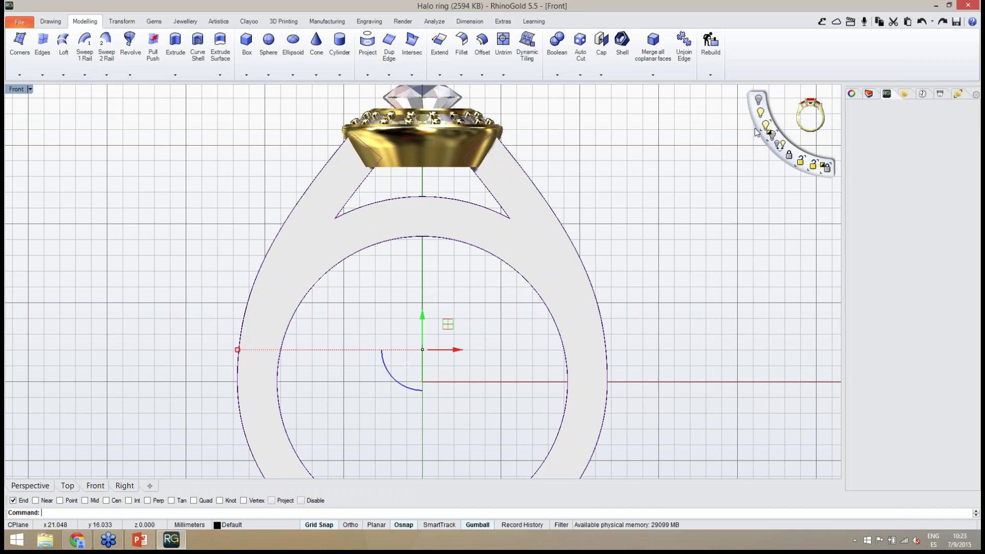
click(759, 100)
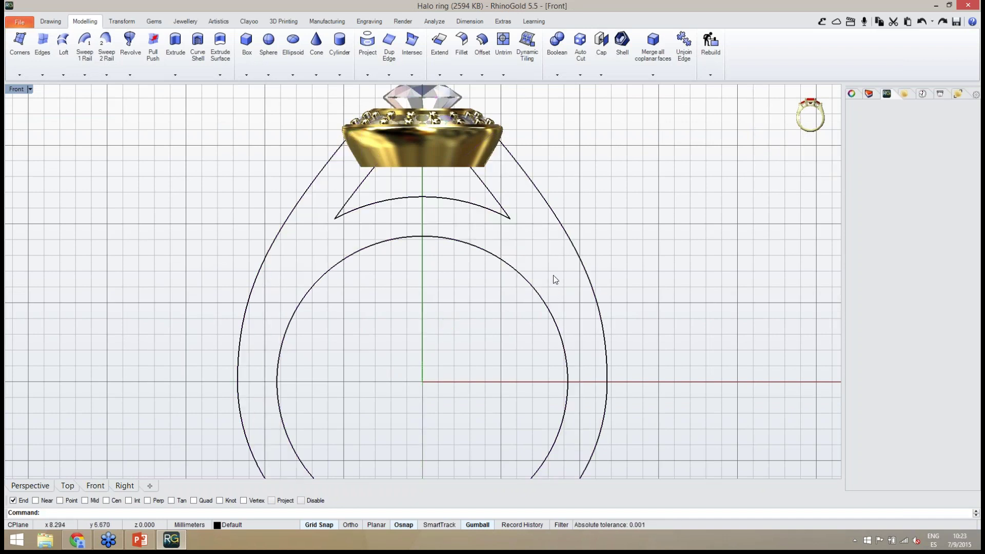
Select the outer teardrop shank curve.
right_drag(553, 279, 542, 293)
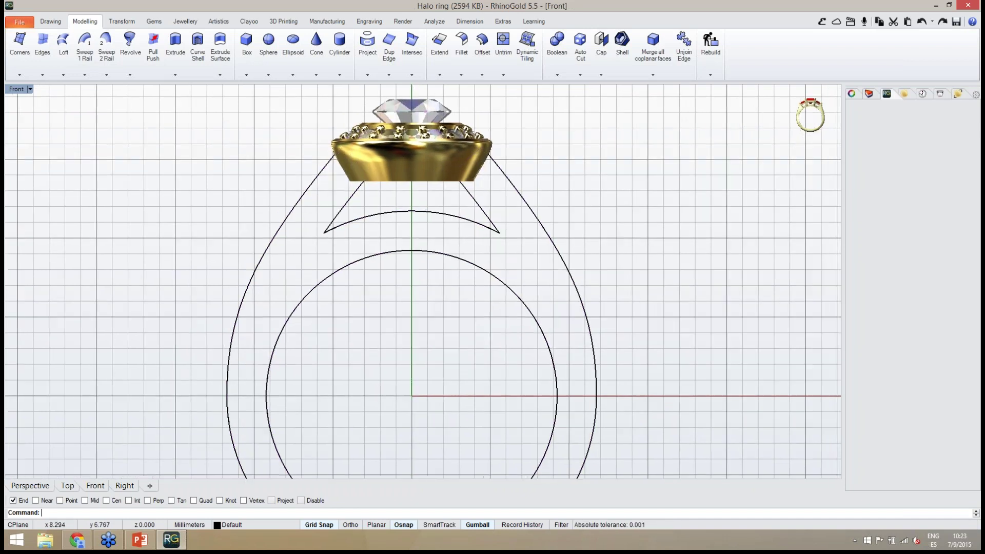
click(539, 218)
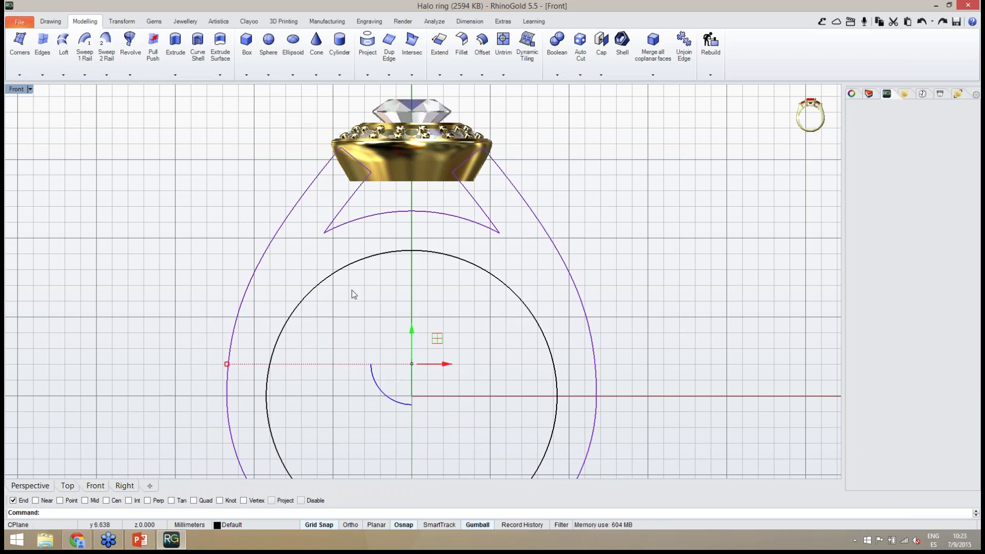
right_drag(349, 292, 334, 291)
click(51, 21)
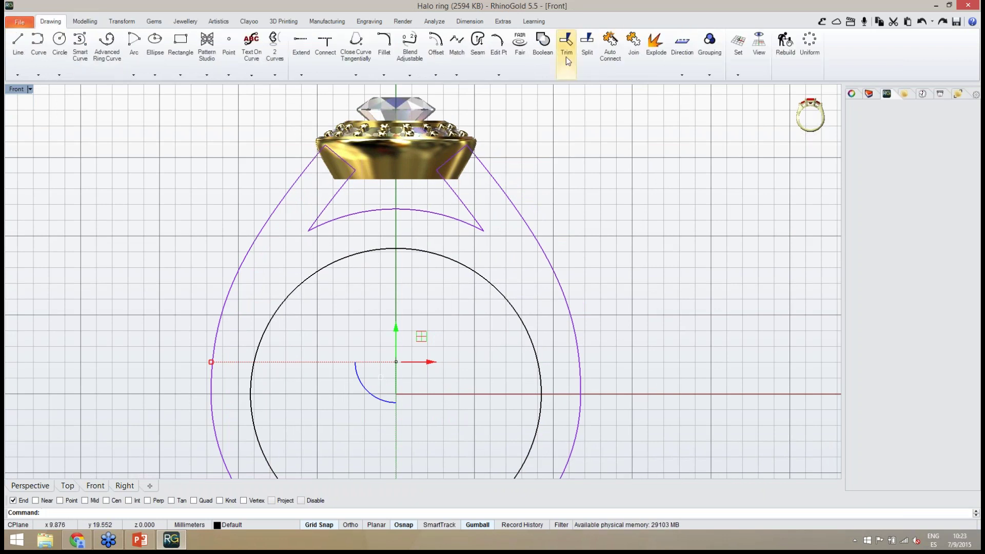
Offset the shank outline by 0.5.
click(440, 62)
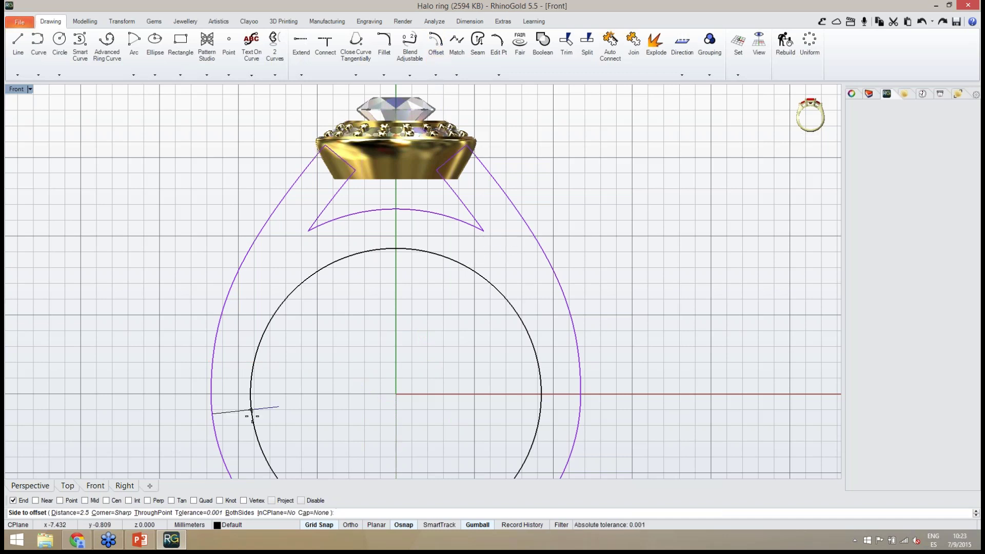
click(68, 514)
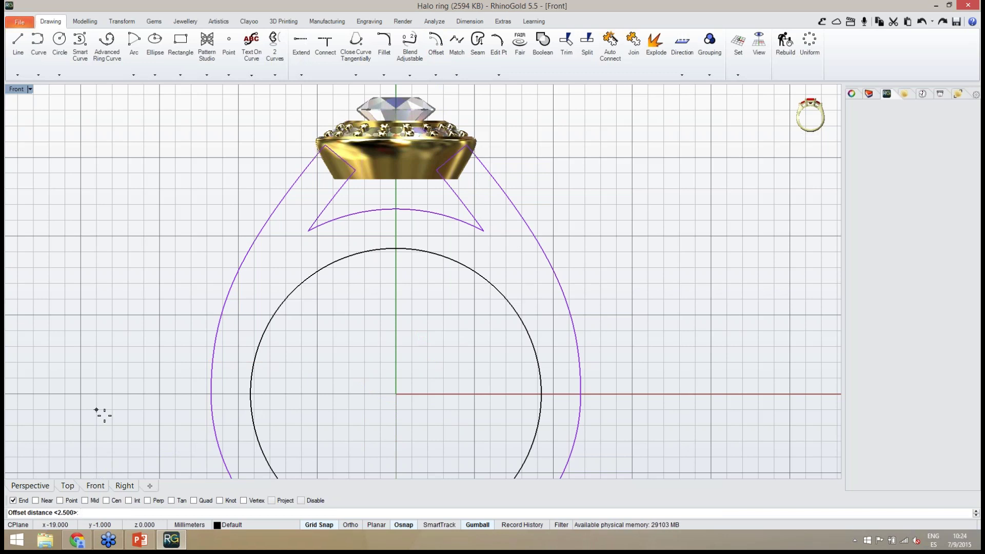
key(Return)
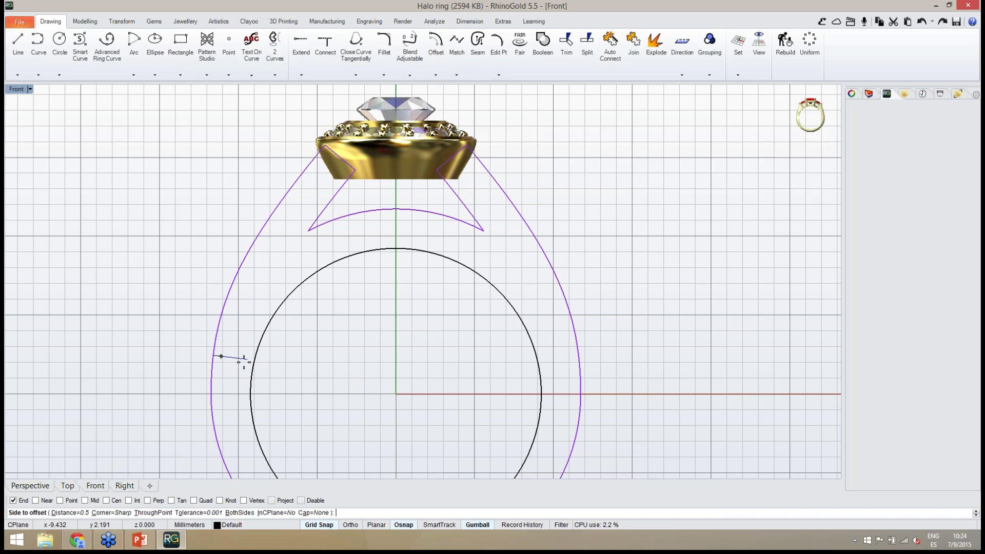
click(275, 241)
scroll(411, 246, down, 2)
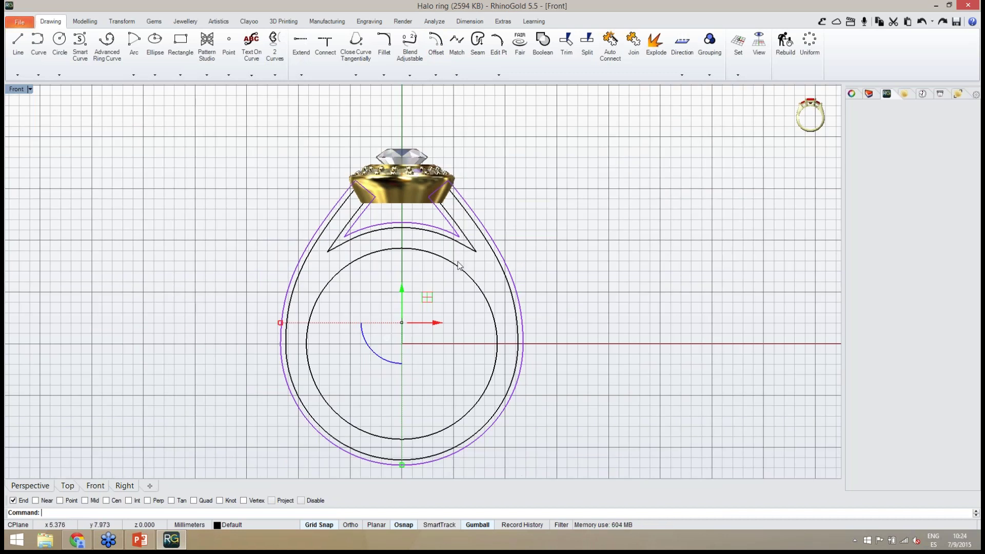
scroll(458, 265, up, 5)
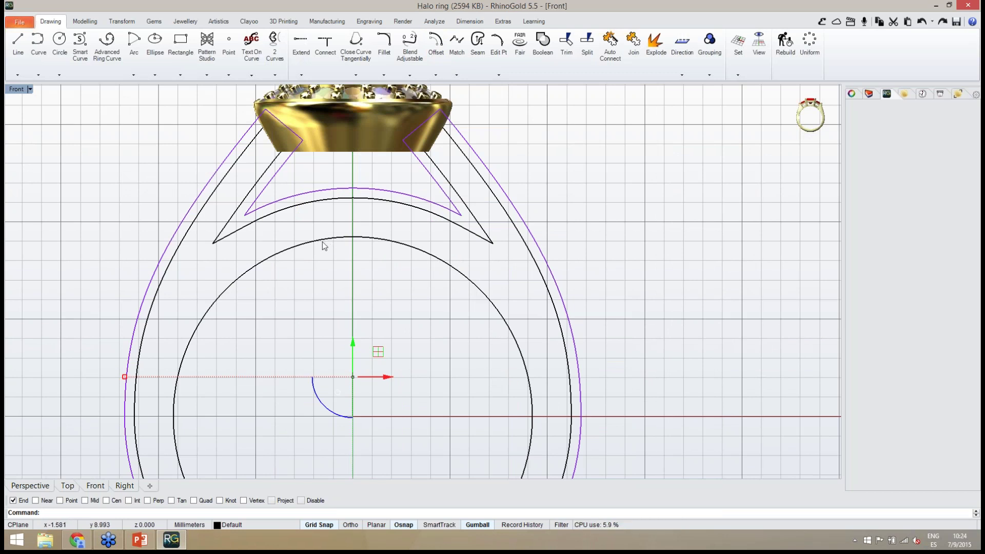
Offset the triangle cutout and inner circle by 0.5, then select the original curves.
right_drag(338, 263, 378, 266)
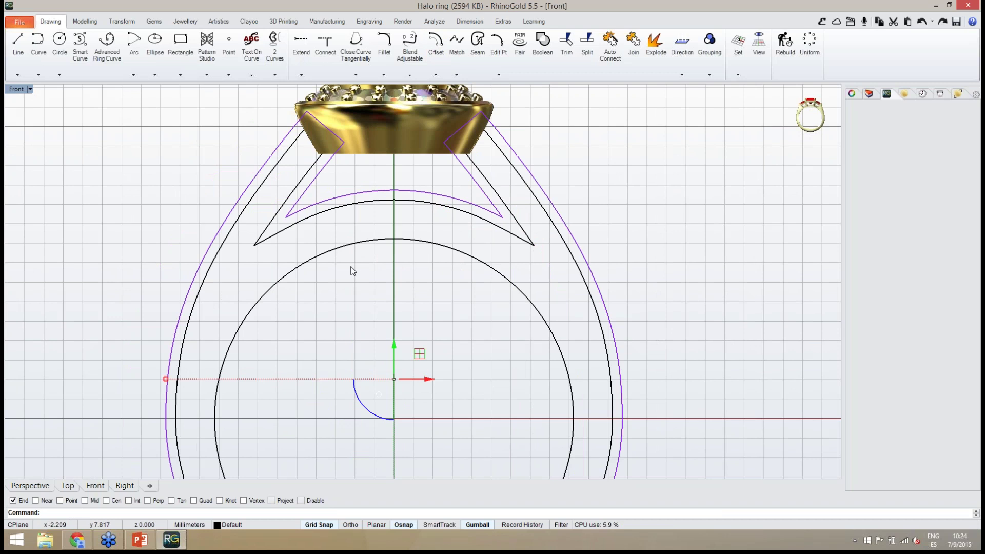
click(446, 49)
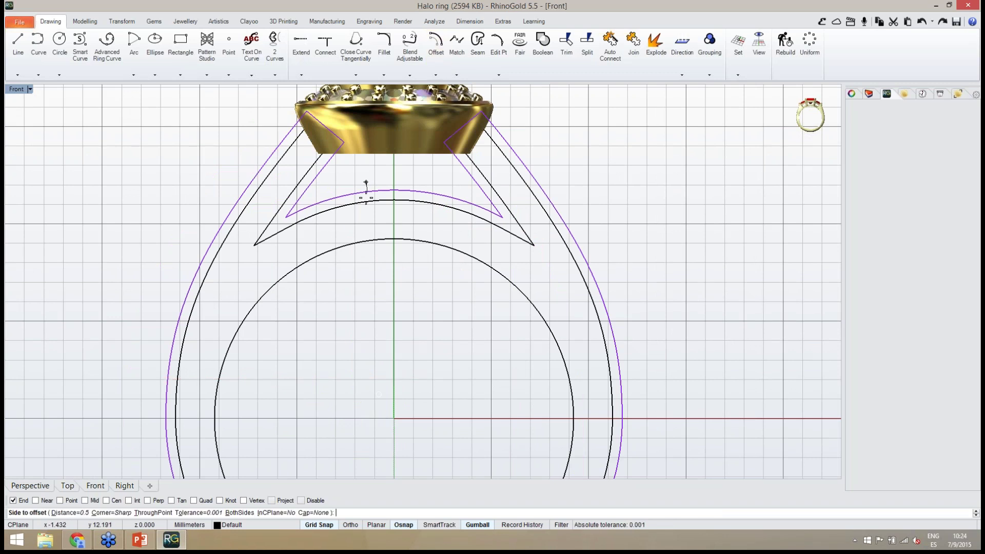
click(340, 247)
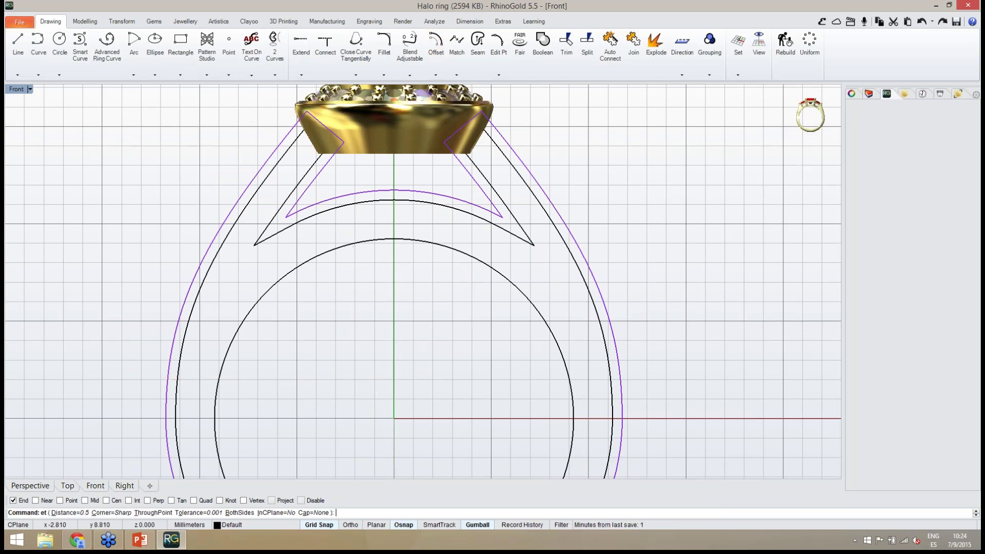
click(351, 244)
click(436, 45)
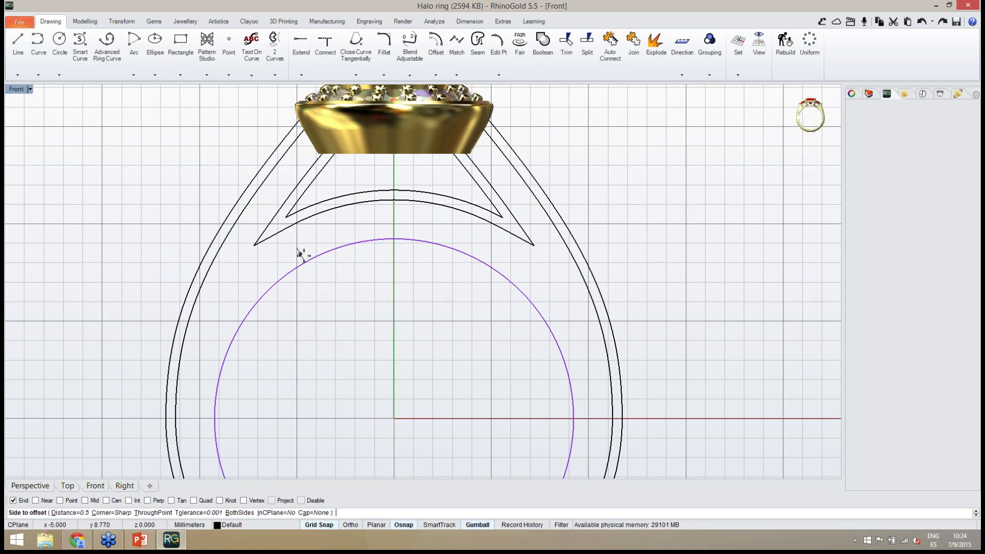
click(302, 254)
scroll(425, 246, down, 5)
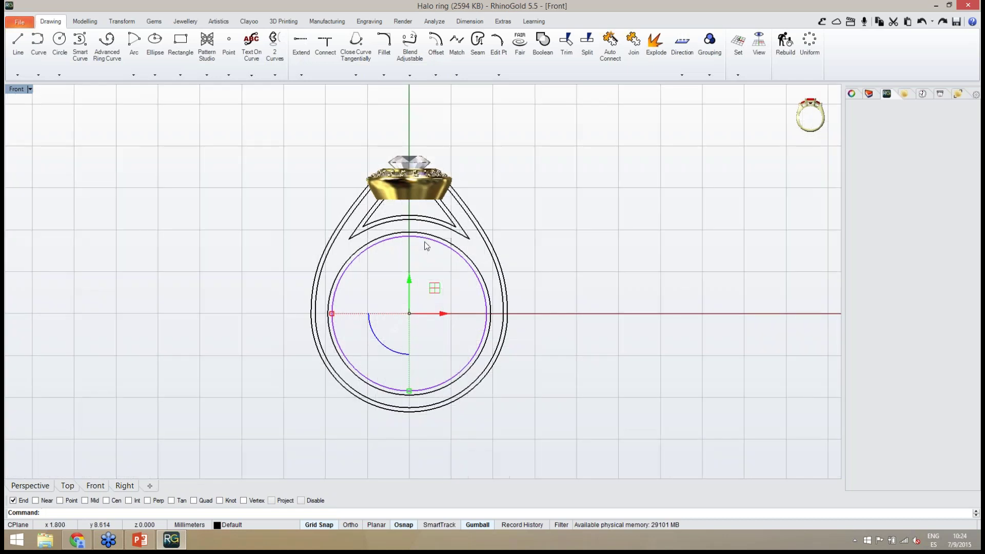
shift+click(453, 229)
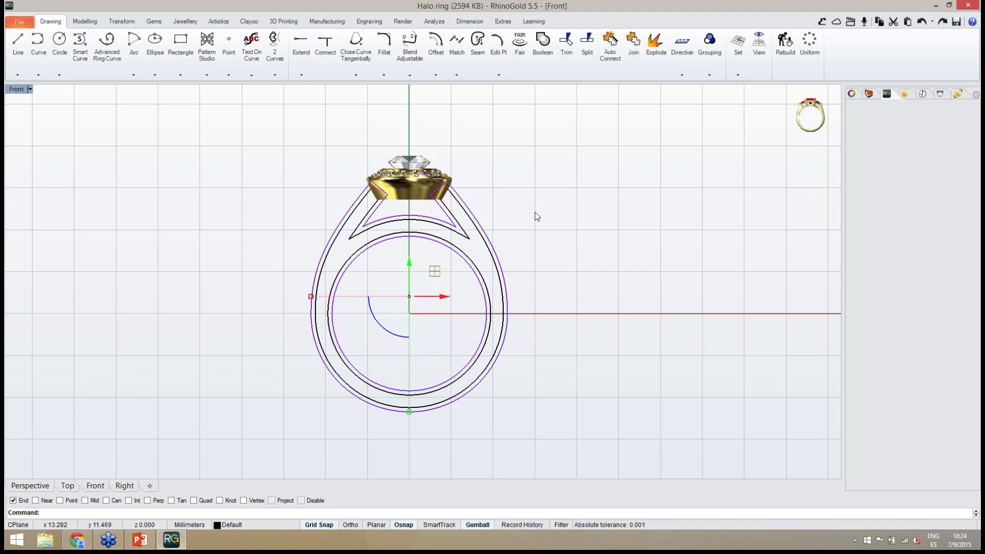
mouse_move(770, 132)
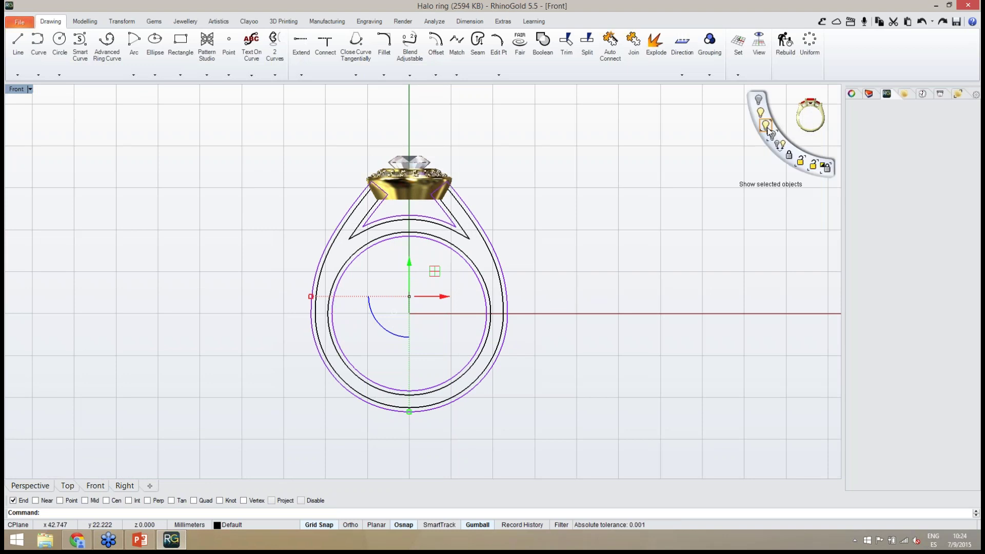
Hide the original curves and centre the ring in the view.
click(761, 101)
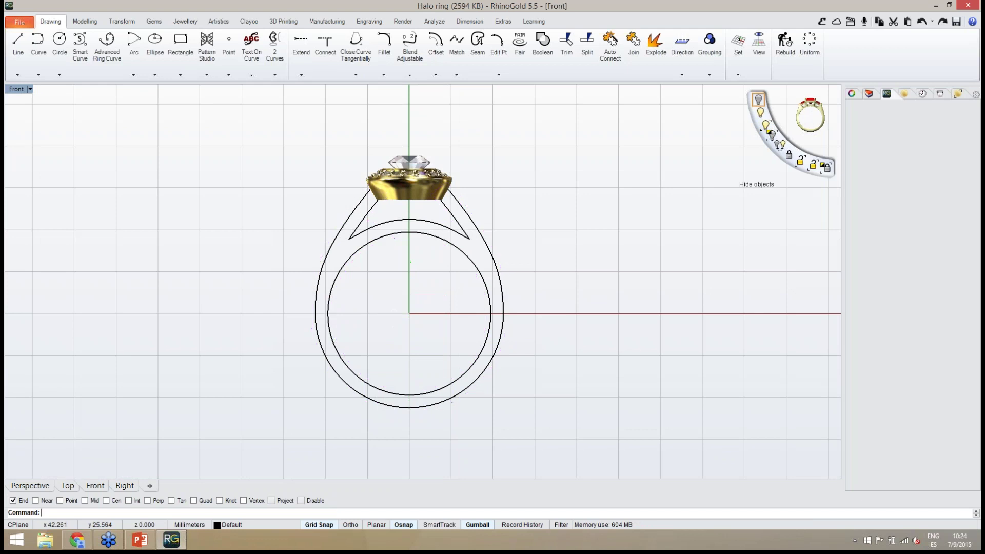
scroll(492, 231, up, 3)
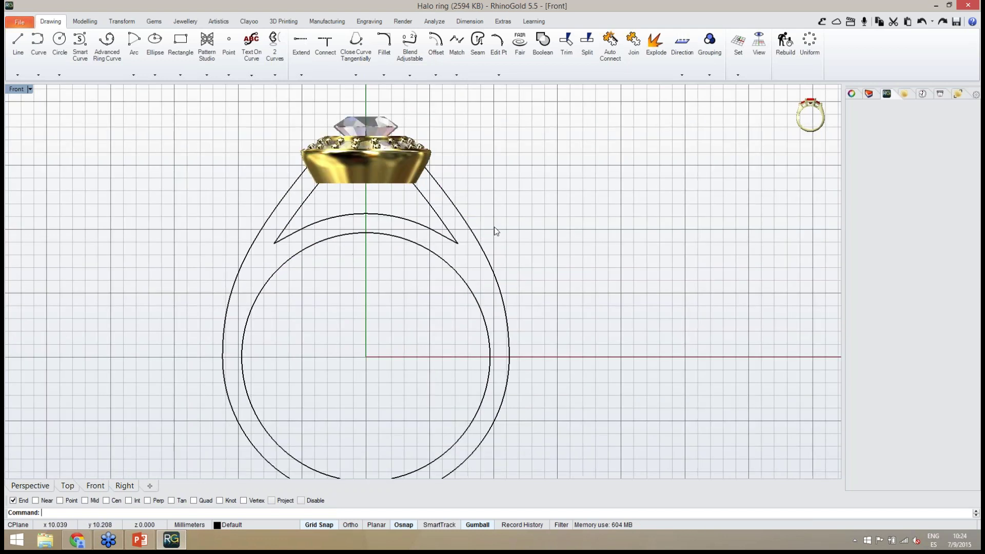
right_drag(496, 240, 534, 235)
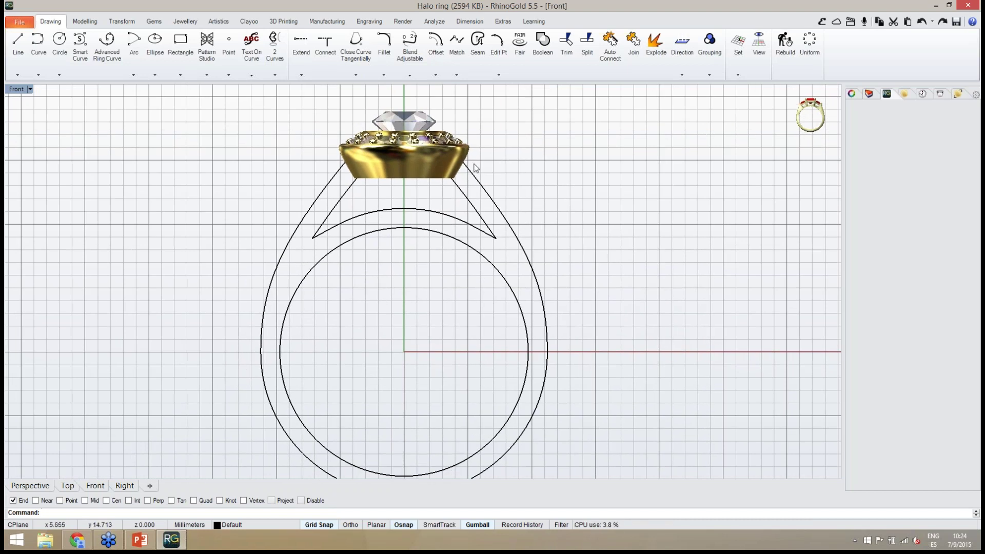
scroll(460, 166, up, 5)
scroll(461, 166, down, 5)
scroll(463, 186, down, 2)
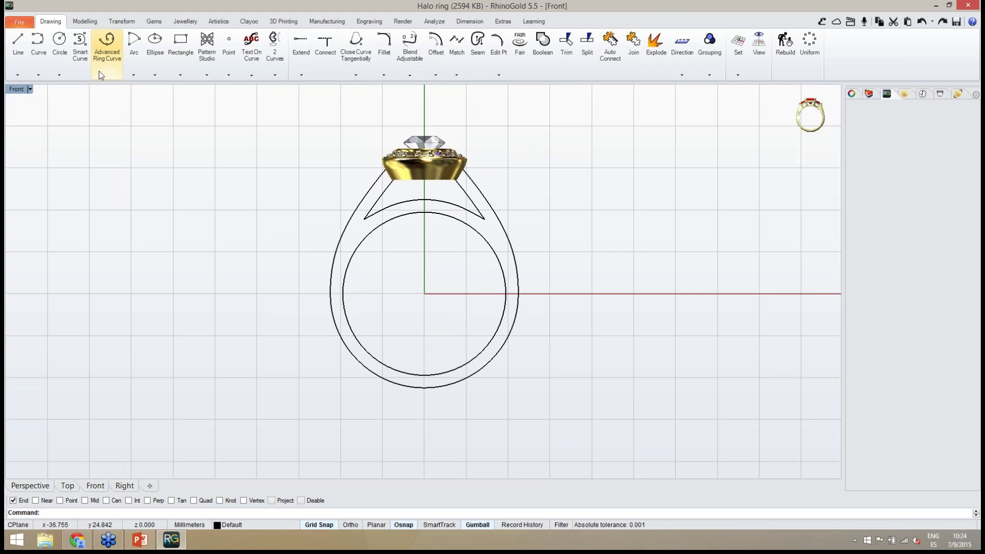
Draw a 28 × 14 mm rectangle with its top edge on the circles' centre line.
click(181, 42)
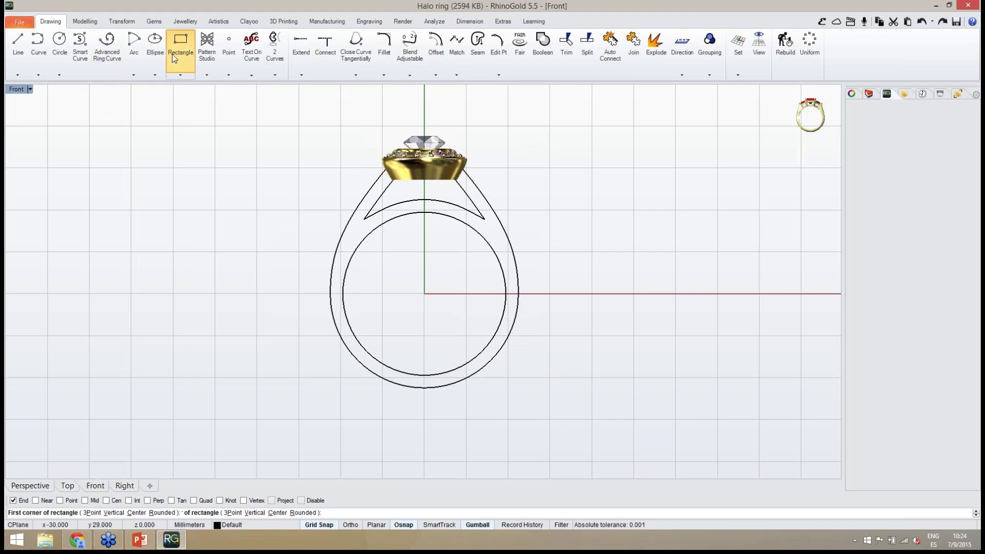
click(307, 293)
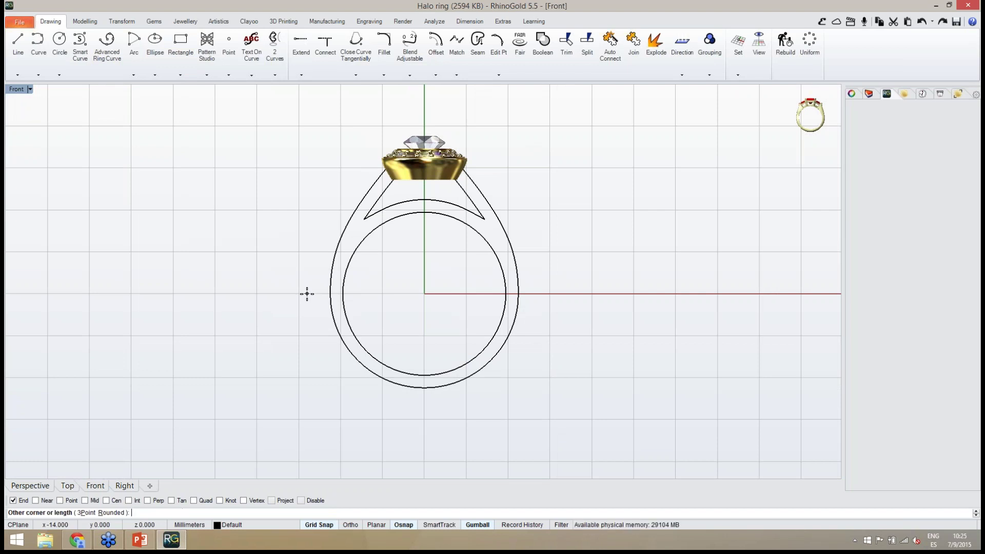
click(541, 410)
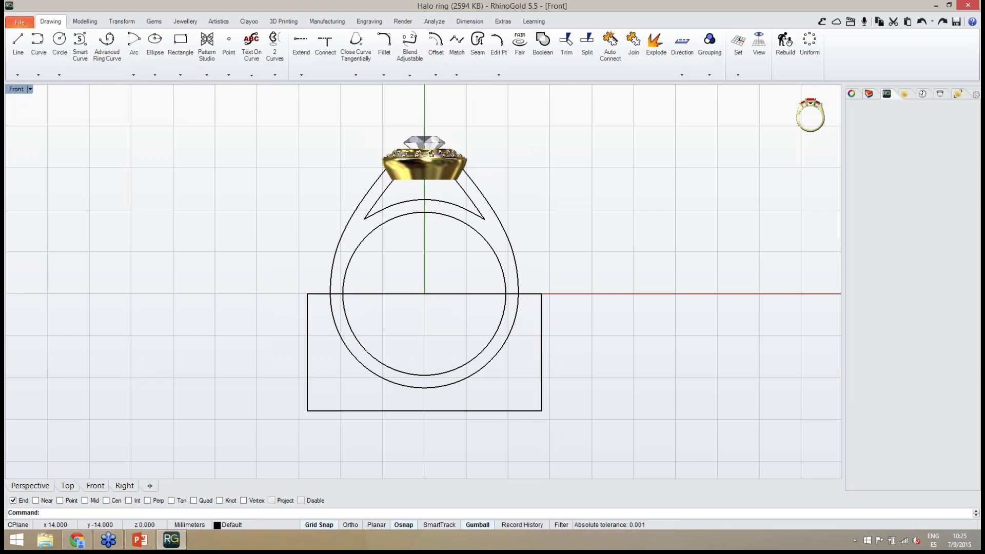
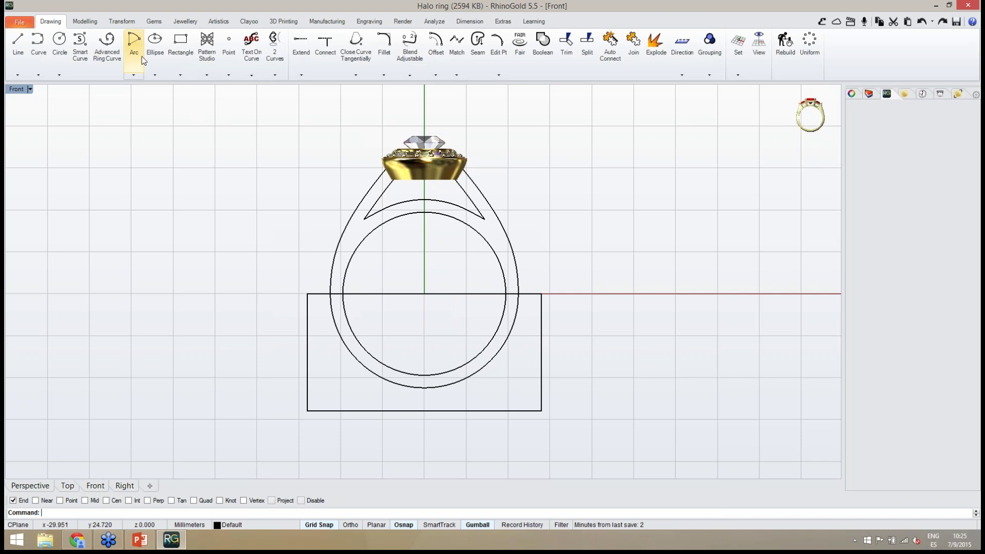
Select the rectangle to check it against the ring outline, then deselect it.
click(306, 322)
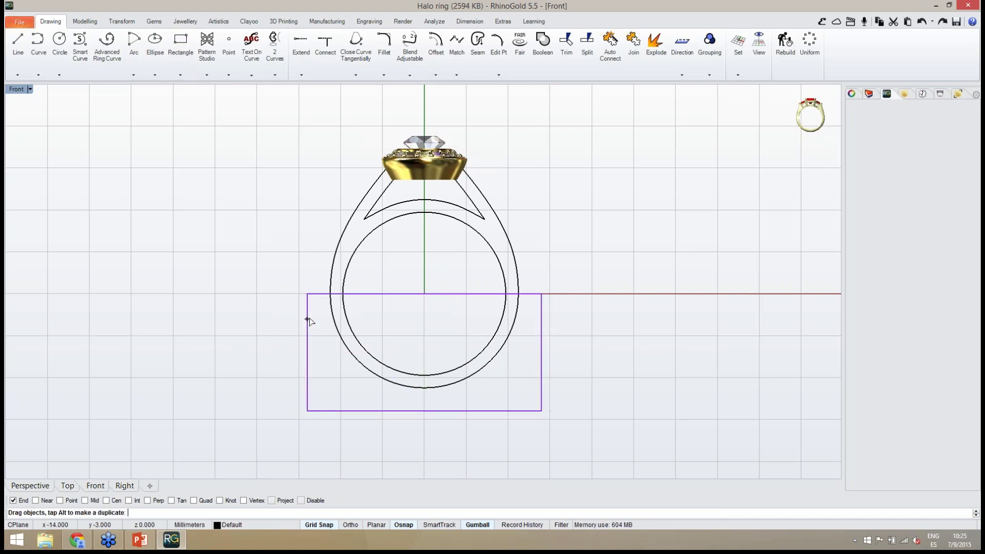
scroll(393, 319, up, 2)
scroll(392, 319, up, 4)
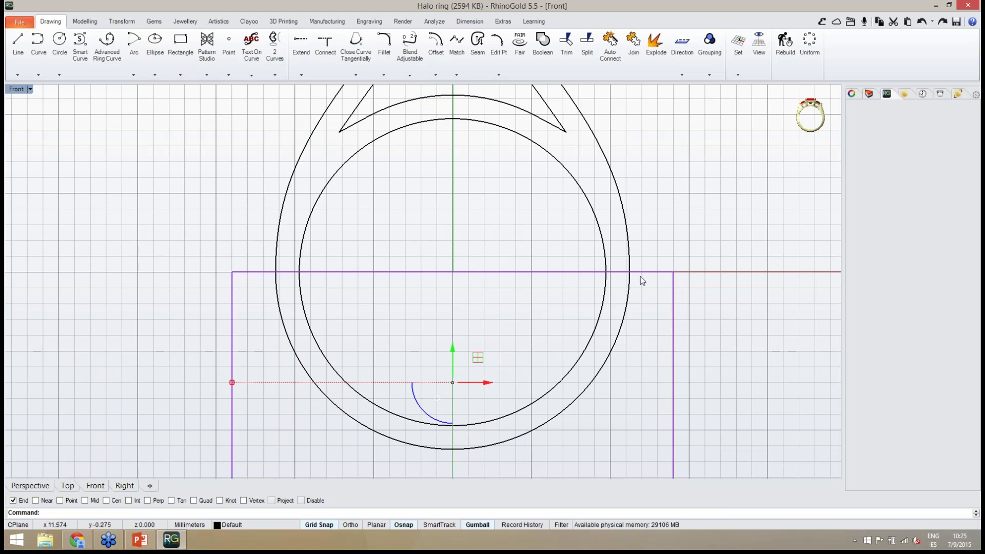
scroll(277, 279, down, 3)
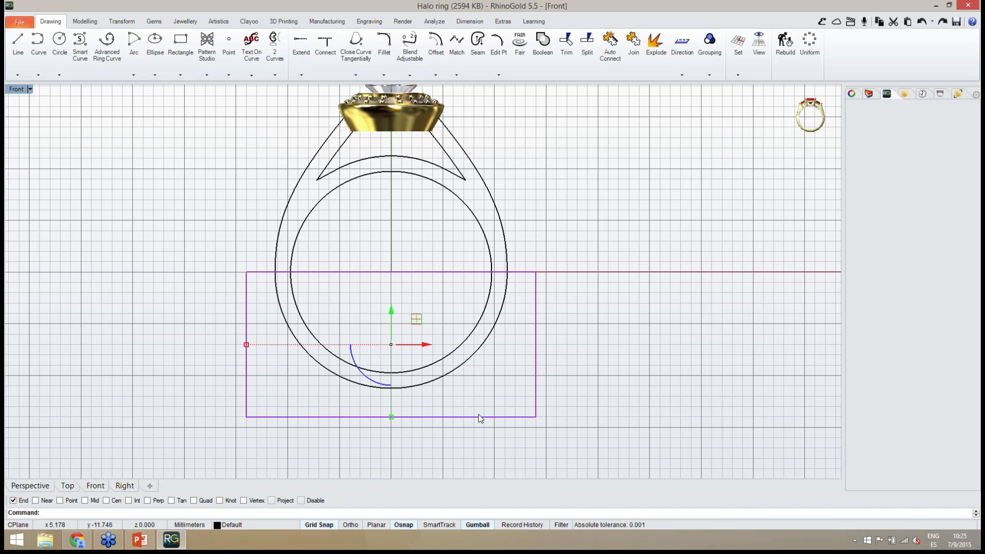
click(595, 322)
Trim away the rectangle, centre line and both circles' bottom halves, using all curves as cutters.
click(565, 56)
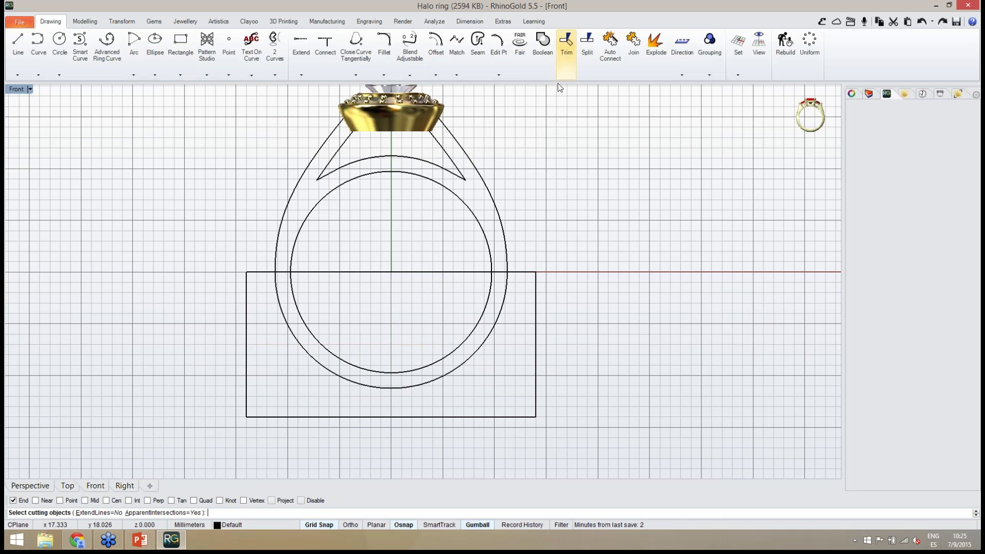
click(536, 282)
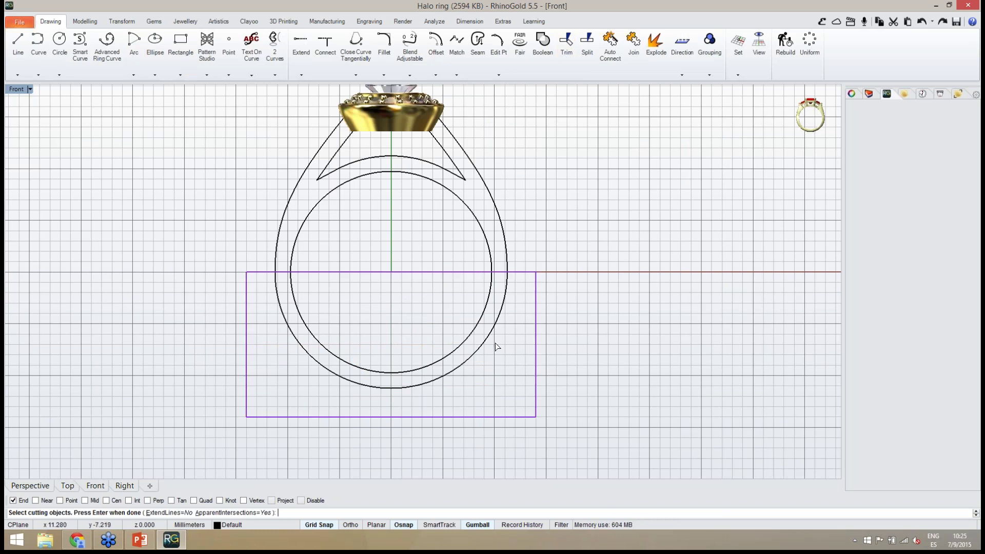
drag(496, 347, 459, 325)
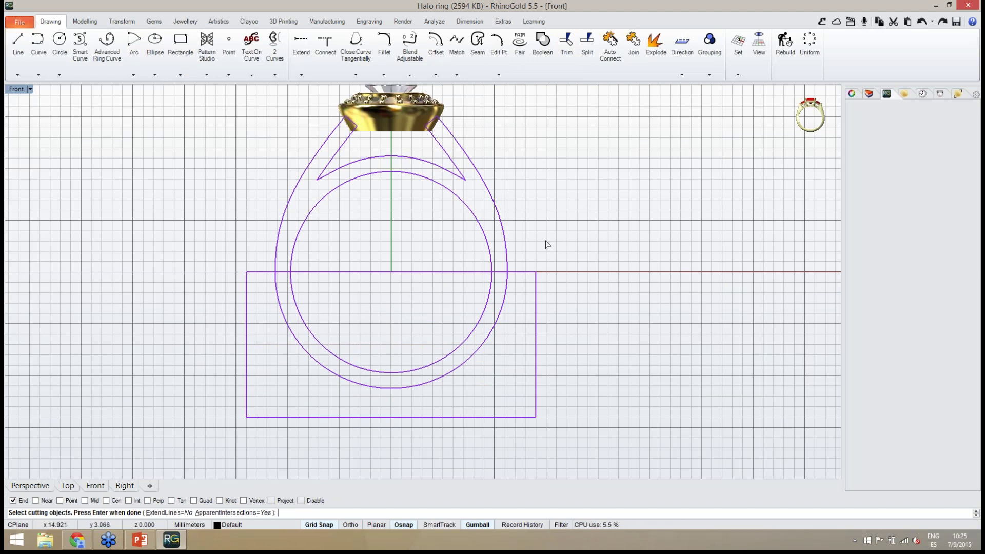
key(Return)
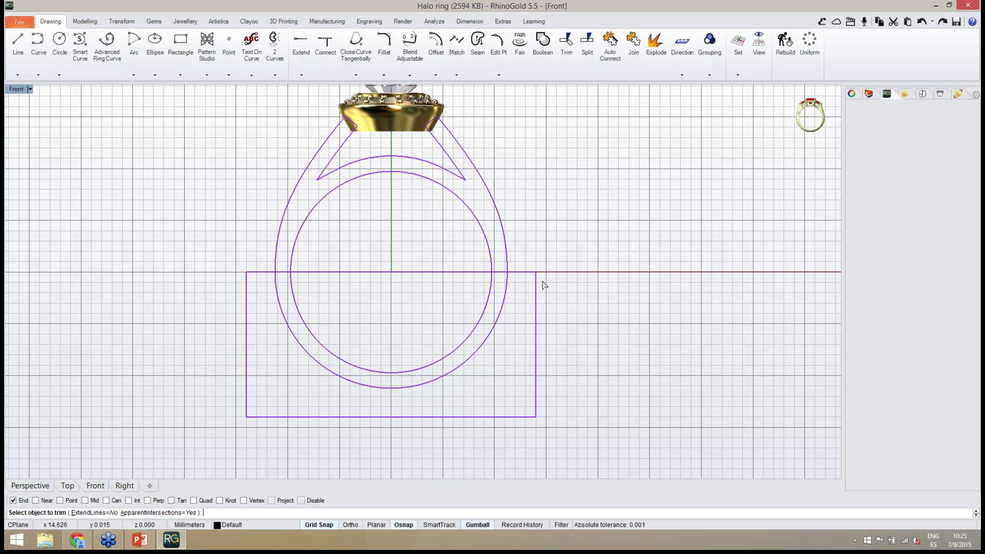
click(535, 323)
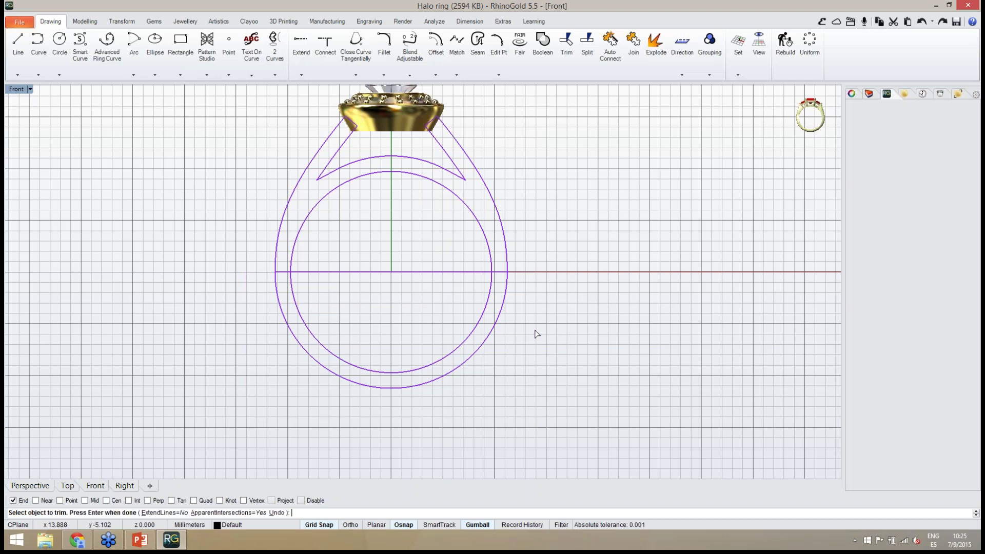
click(417, 273)
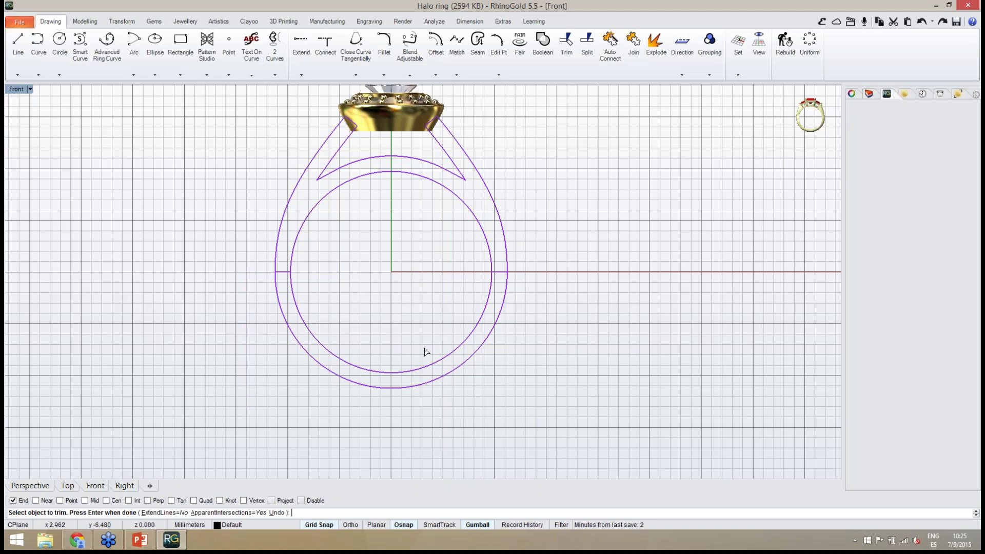
click(430, 384)
click(426, 368)
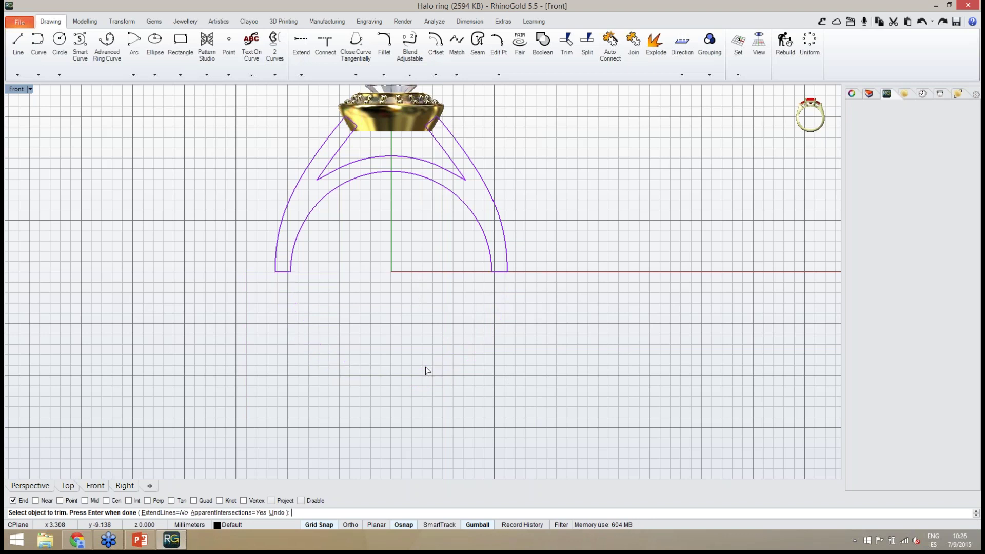
right_drag(431, 372, 539, 372)
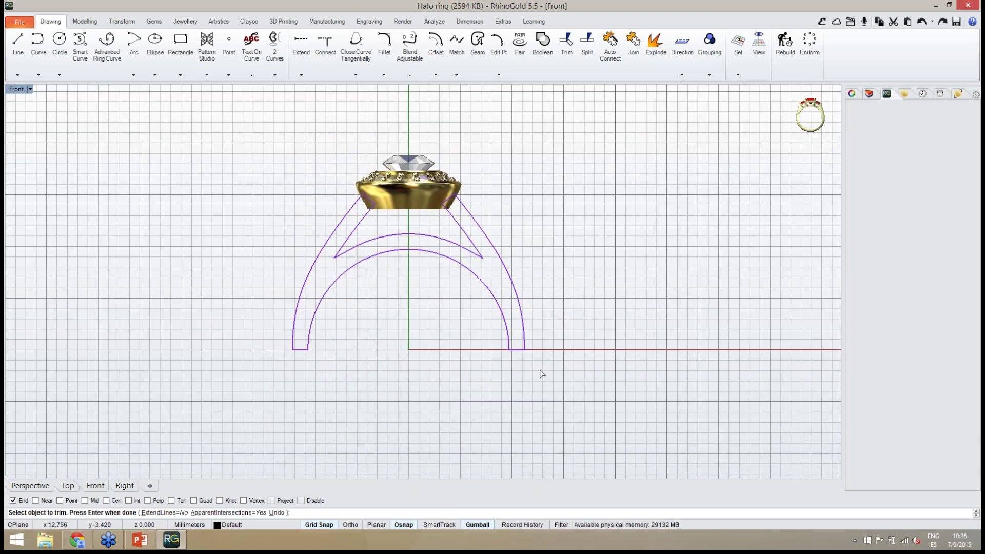
key(Return)
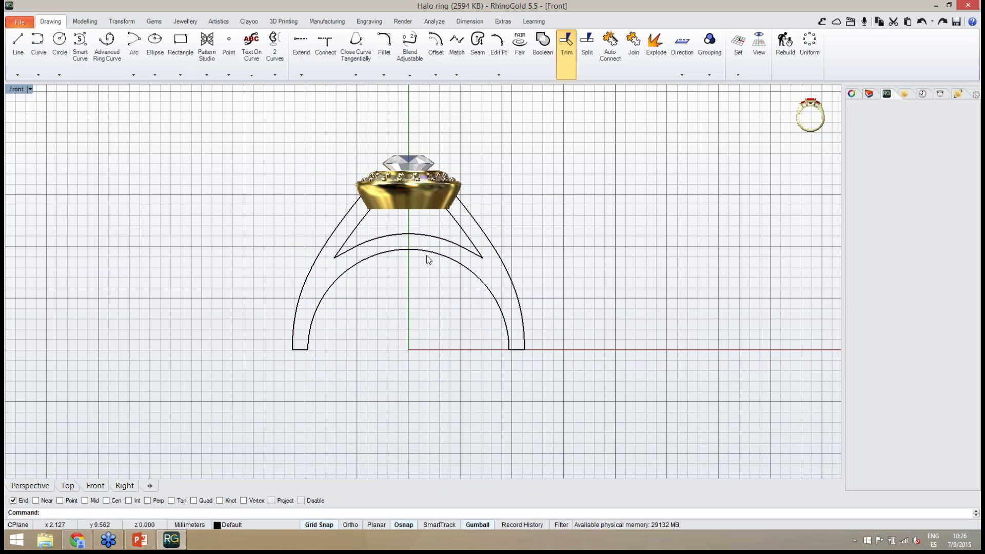
Join the shank curves together with Auto Connect.
click(303, 352)
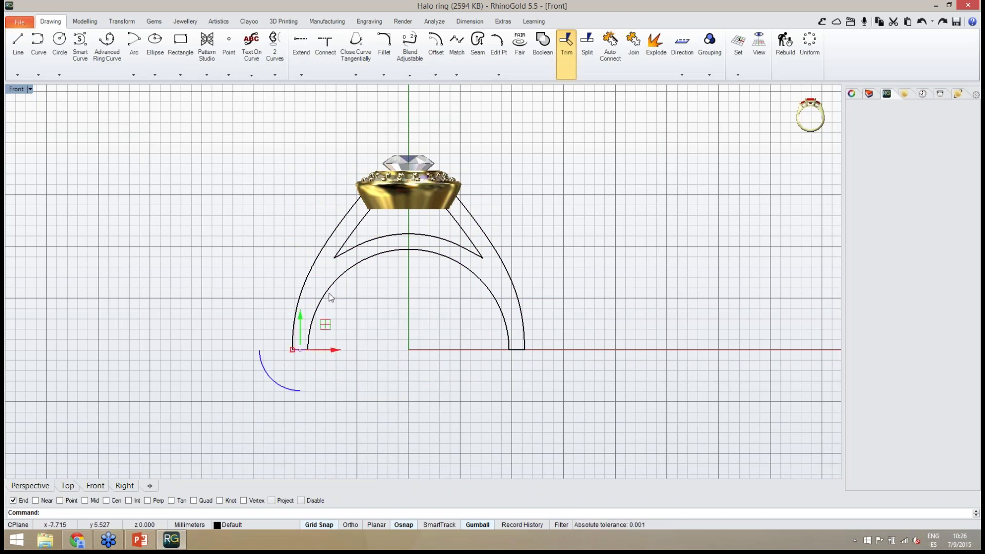
click(308, 347)
key(Escape)
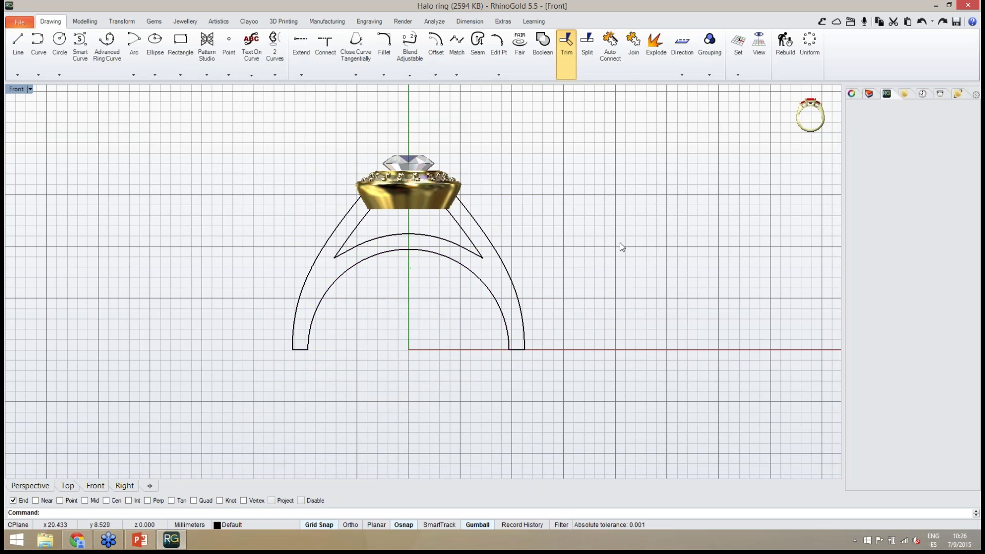
click(610, 75)
click(505, 320)
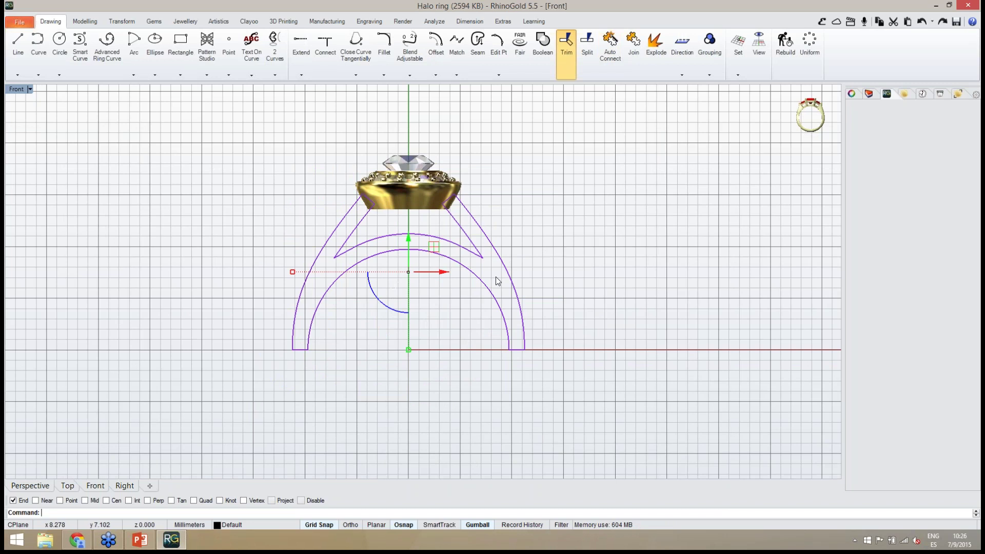
right_click(579, 282)
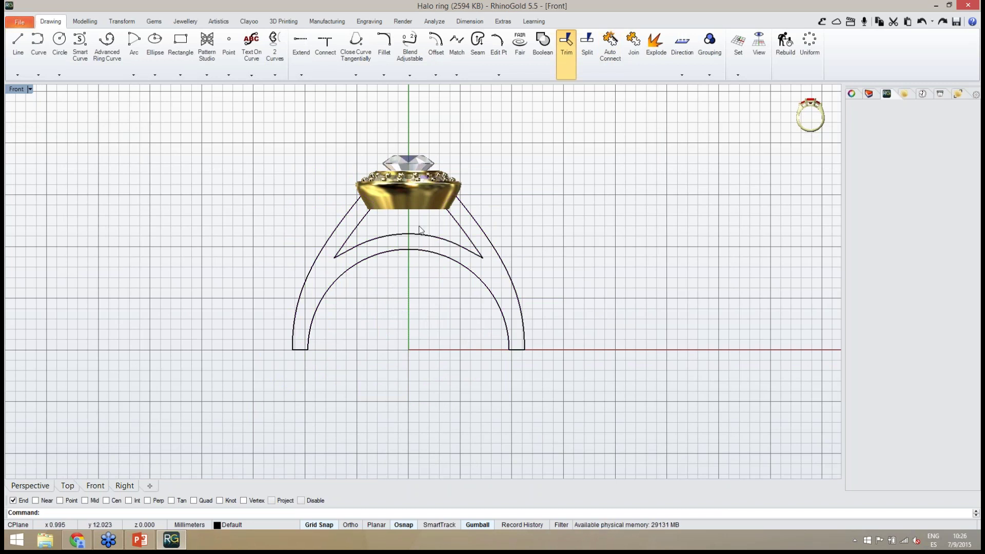
Draw a diagonal line from beside the ring head across the right shank.
scroll(417, 224, up, 3)
scroll(481, 208, up, 5)
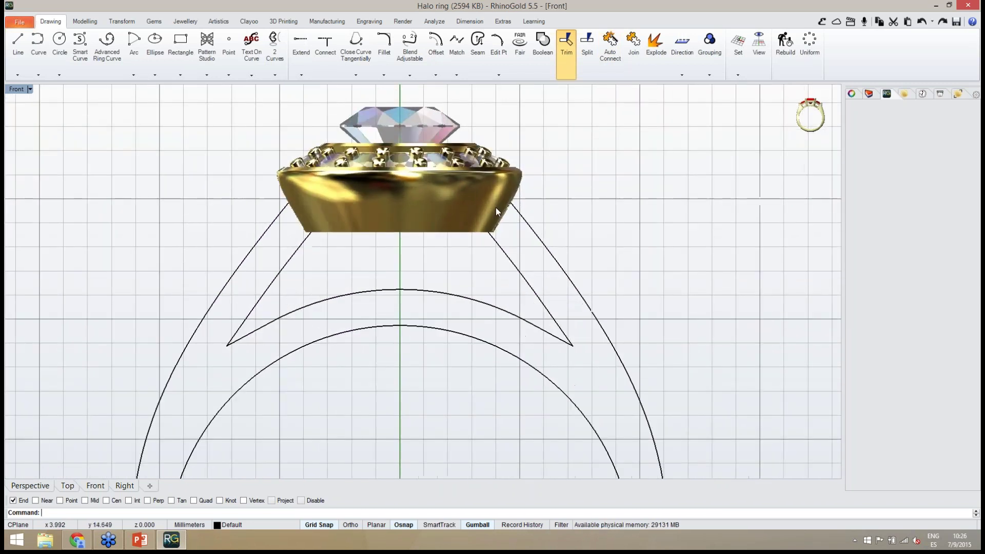
click(504, 285)
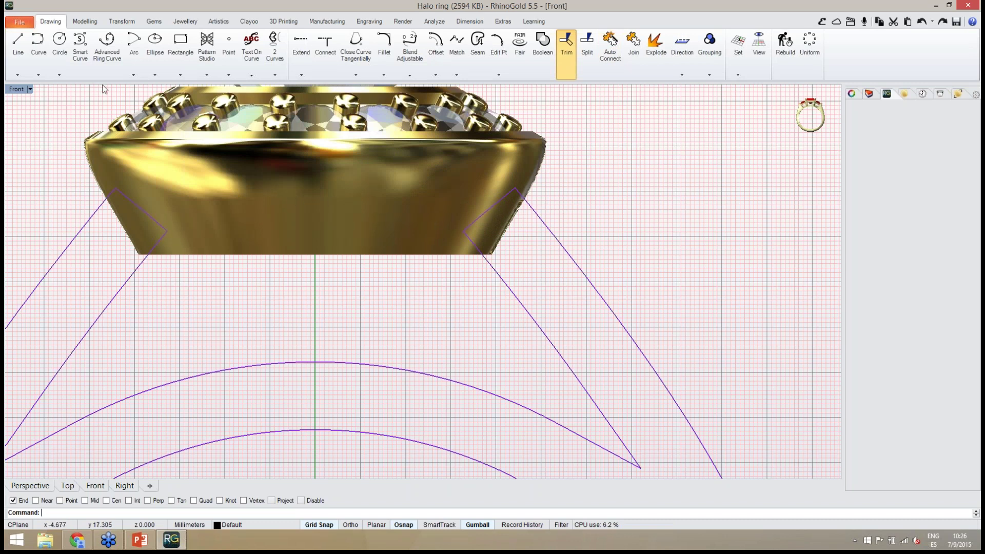
click(18, 41)
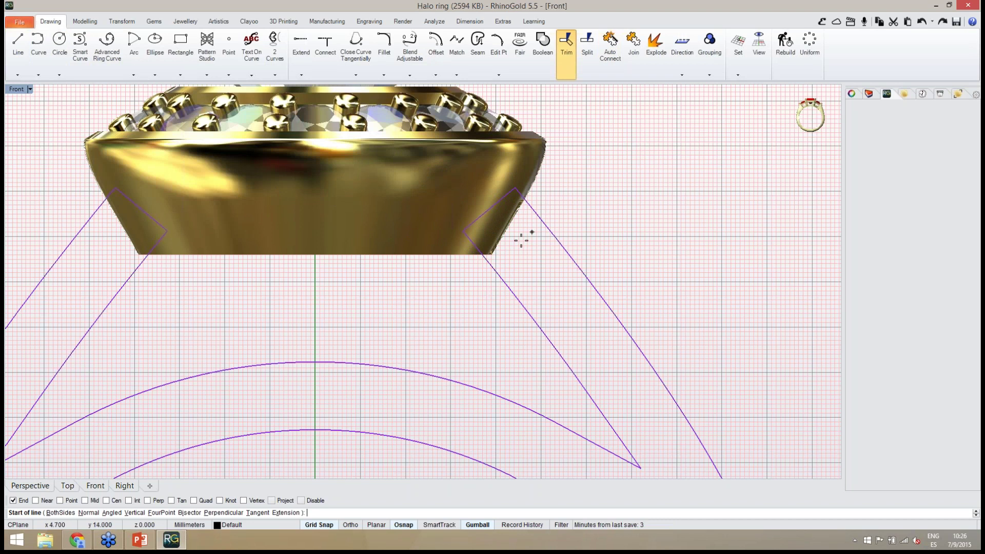
click(563, 170)
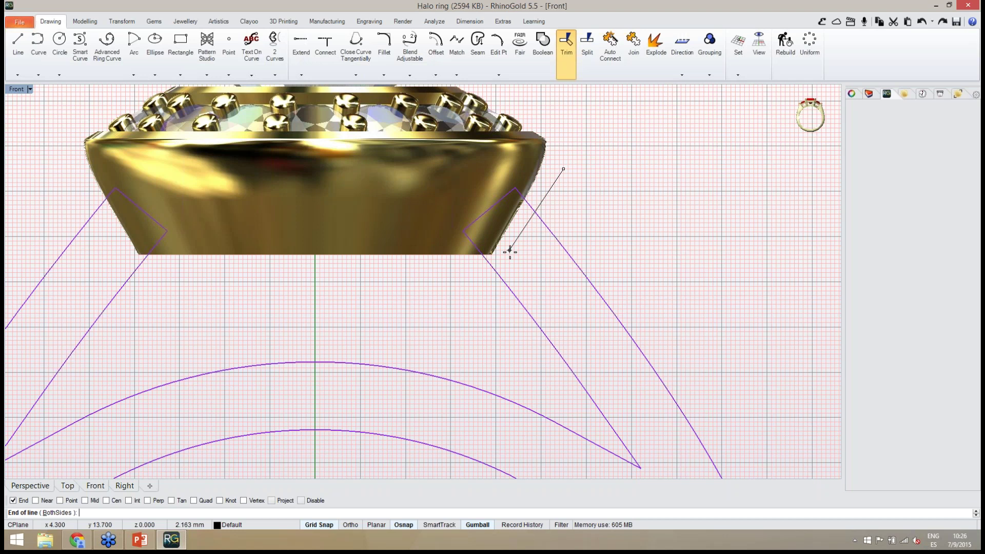
click(486, 295)
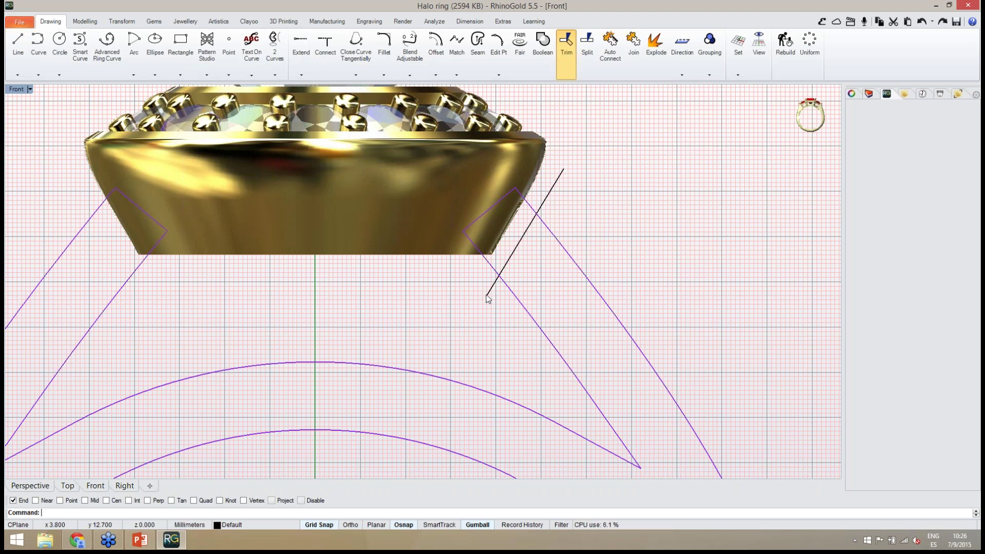
Select the new diagonal line and bring up the Transform mirror options.
click(517, 247)
scroll(545, 230, down, 2)
scroll(545, 231, down, 3)
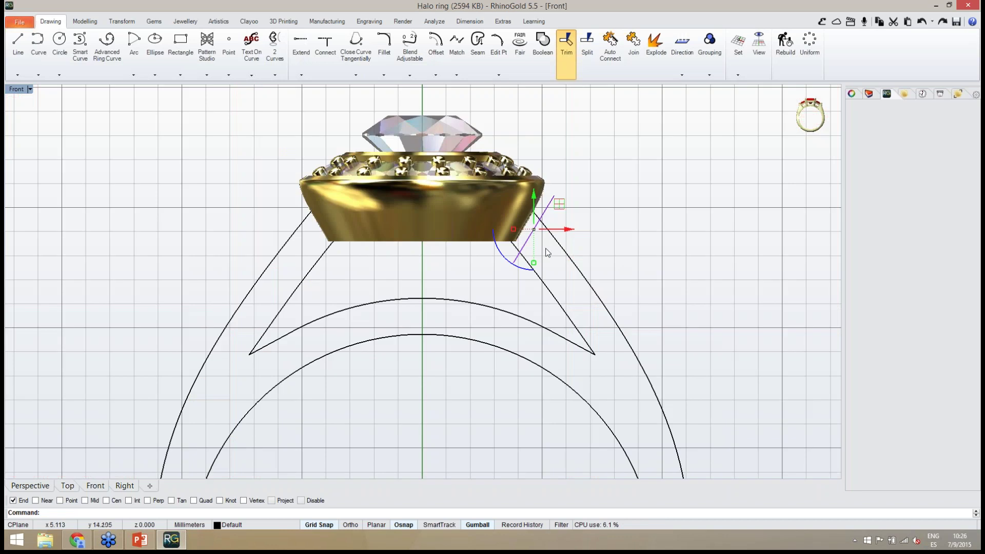
click(115, 22)
click(102, 76)
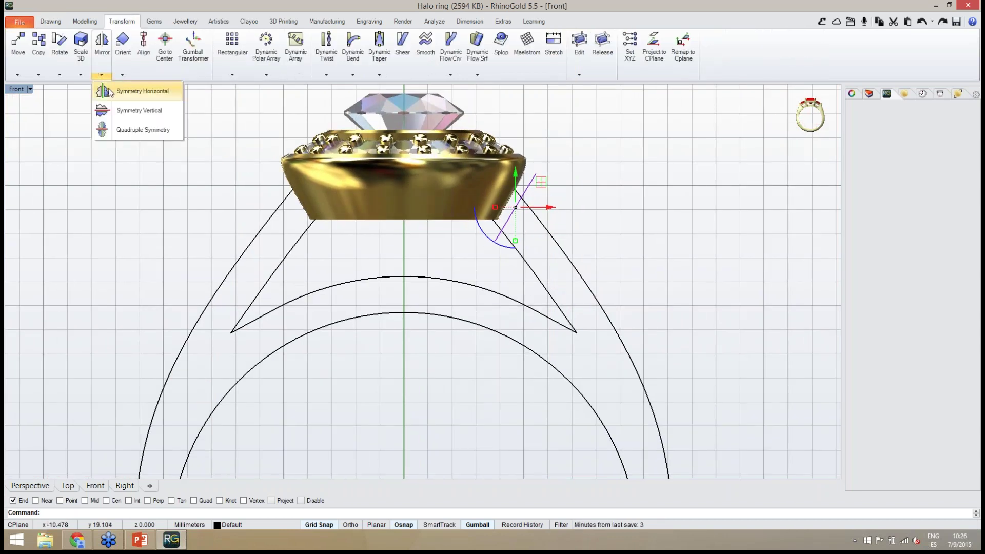
Mirror the diagonal line horizontally onto the left shank, then window-select the ring curves.
click(123, 91)
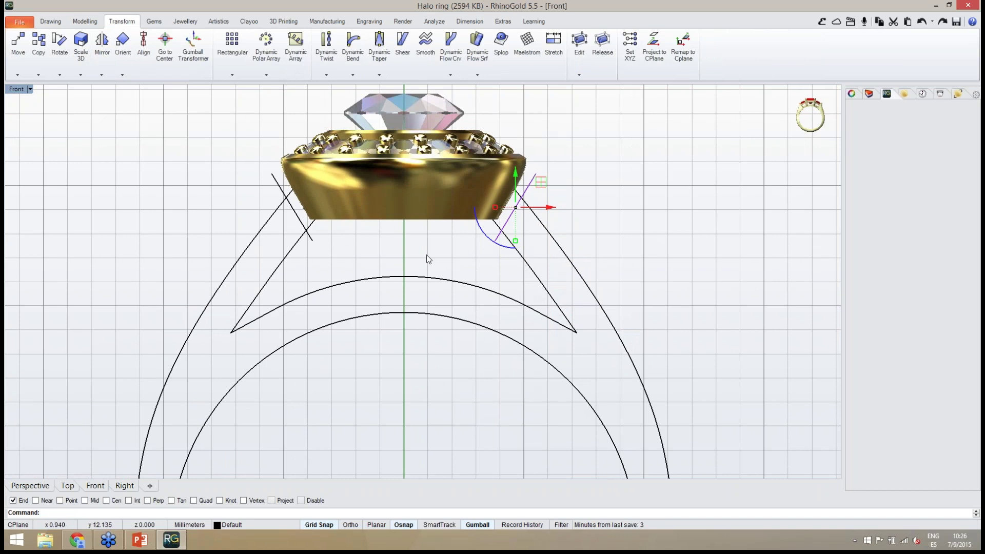
key(Escape)
drag(645, 310, 279, 231)
click(51, 22)
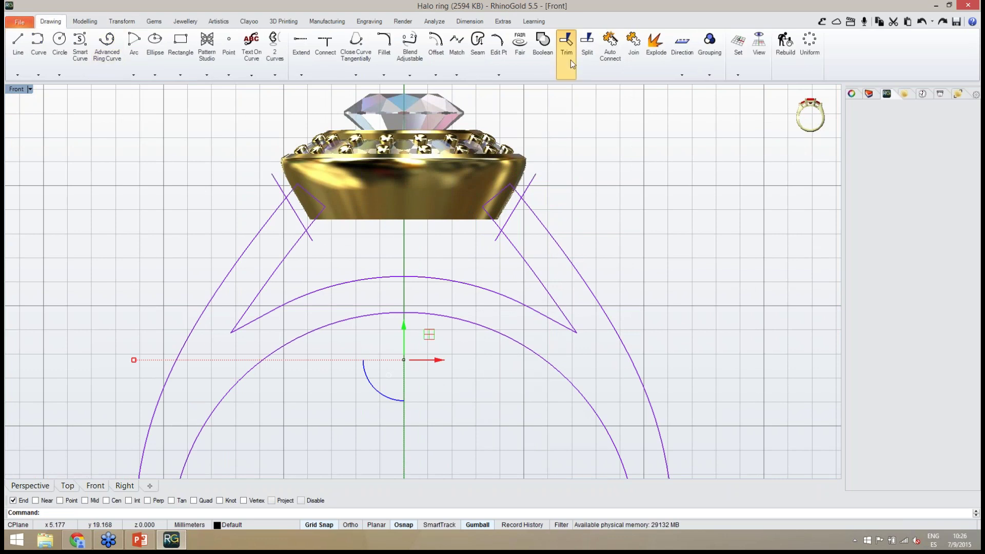
Trim the curve segments and line stubs at the right shank crossing below the crown.
click(571, 59)
right_drag(589, 264, 573, 233)
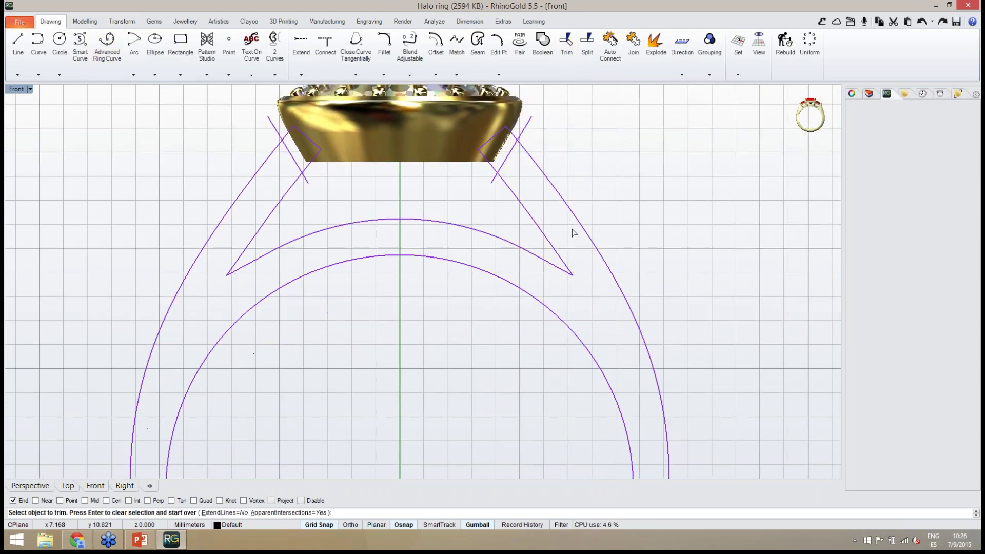
scroll(573, 233, down, 2)
scroll(539, 152, up, 5)
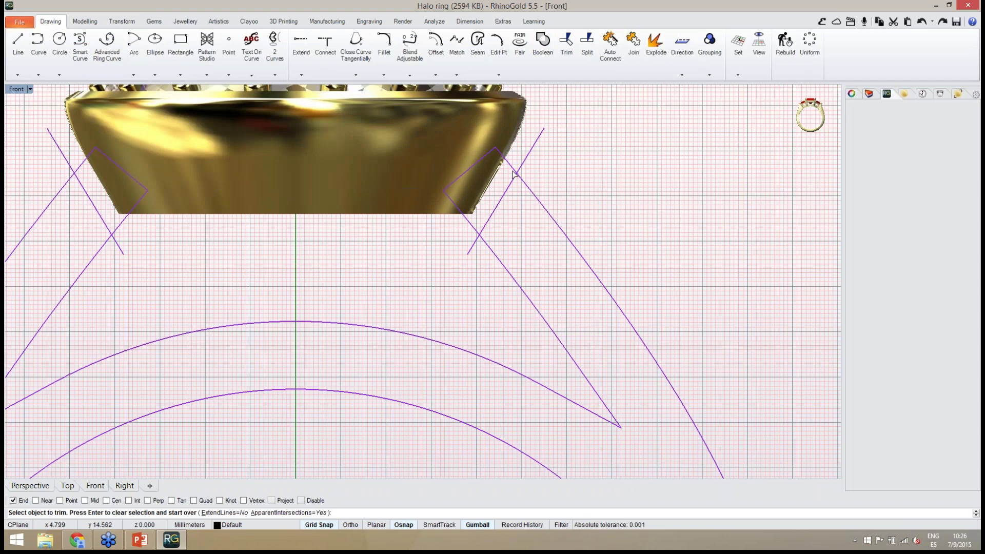
click(514, 173)
click(523, 168)
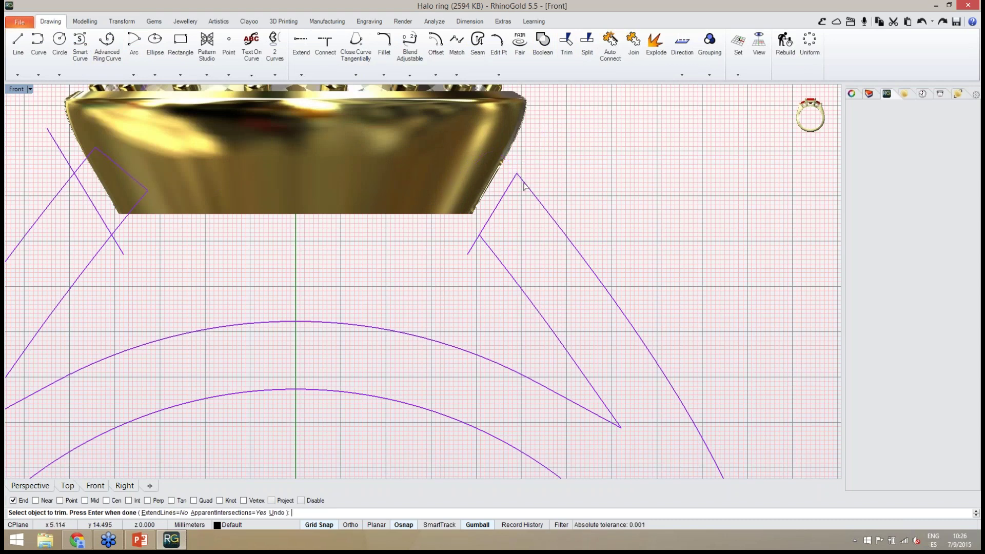
click(475, 244)
Trim the left crossing's stubs and crown corner, finish, and undo the Auto Connect join.
right_drag(340, 275, 622, 315)
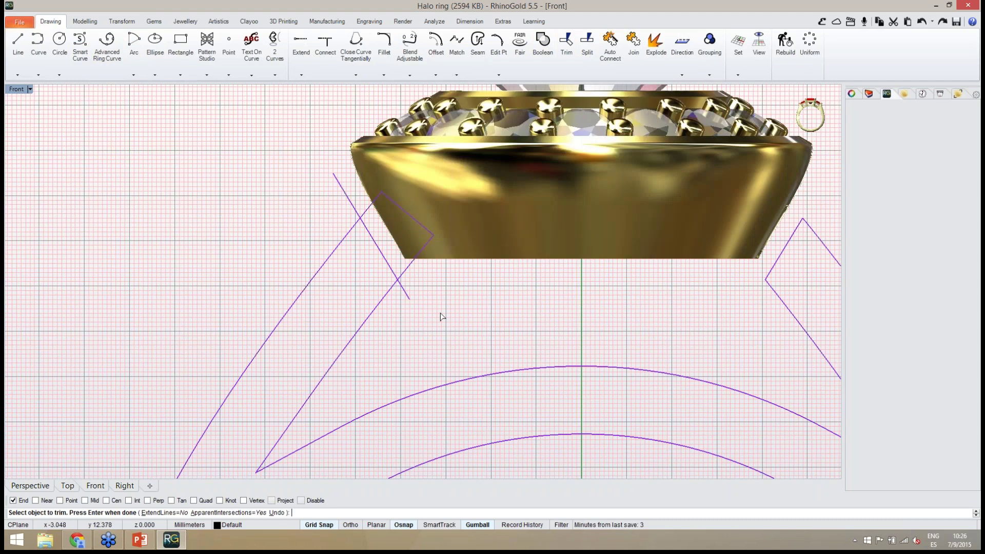
click(408, 299)
click(405, 274)
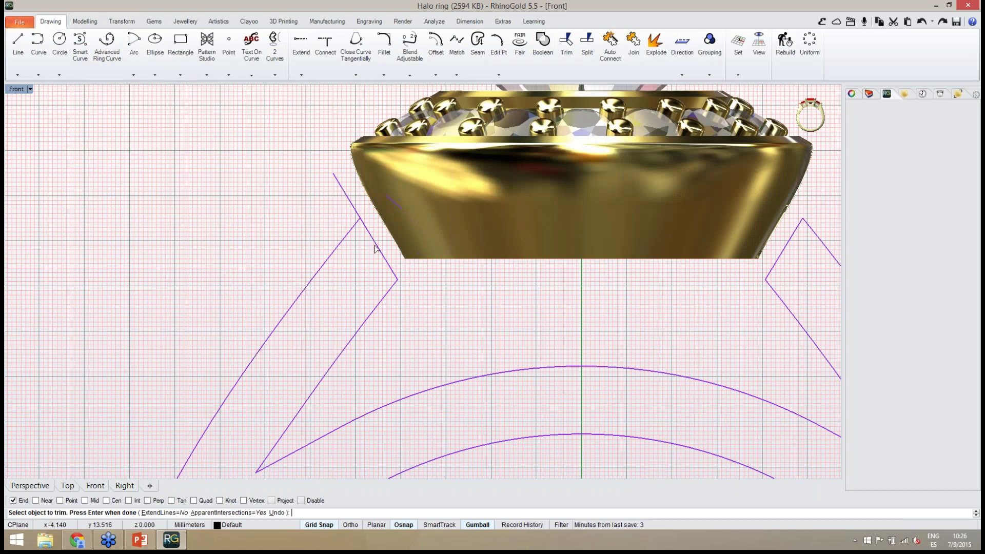
click(351, 208)
scroll(328, 185, down, 8)
right_drag(343, 259, 379, 244)
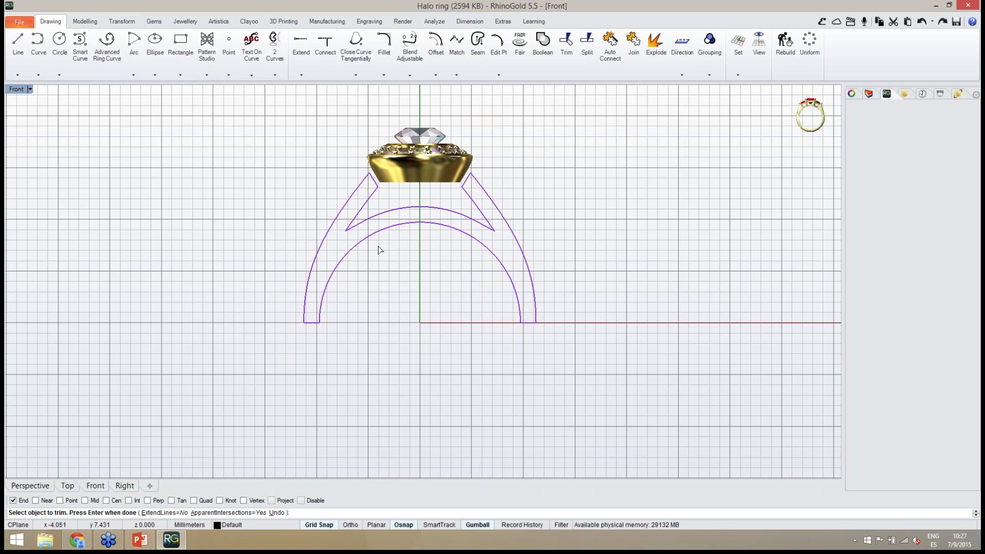
key(Return)
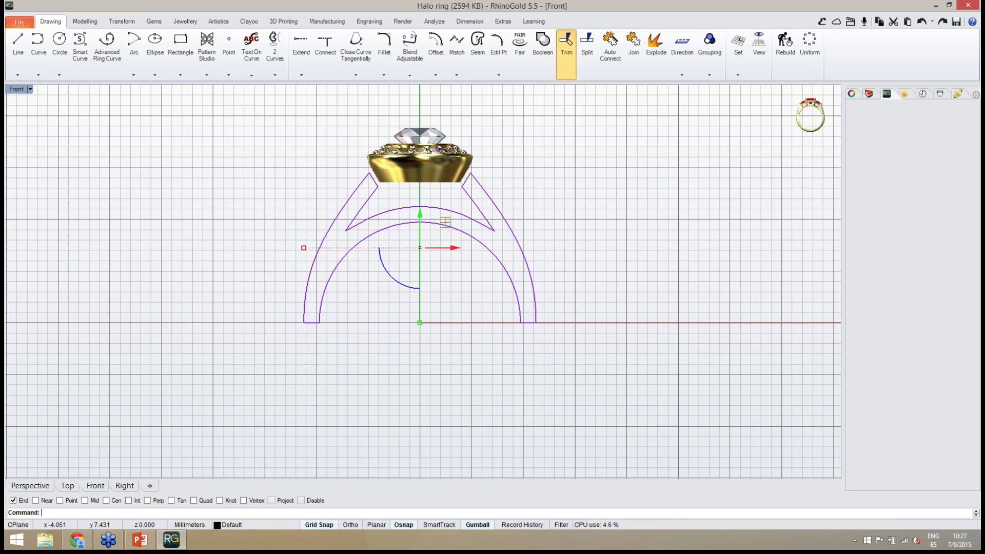
click(612, 69)
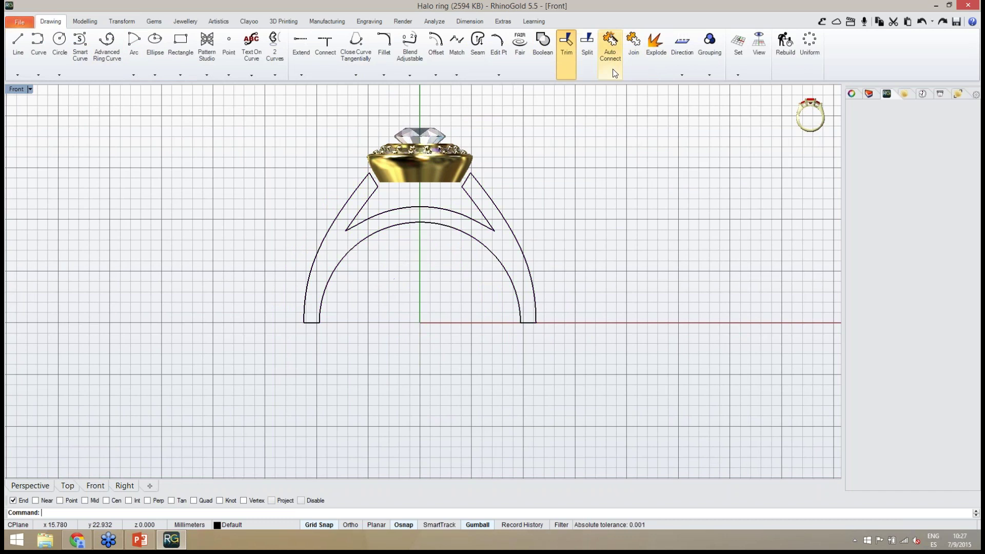
key(ctrl+z)
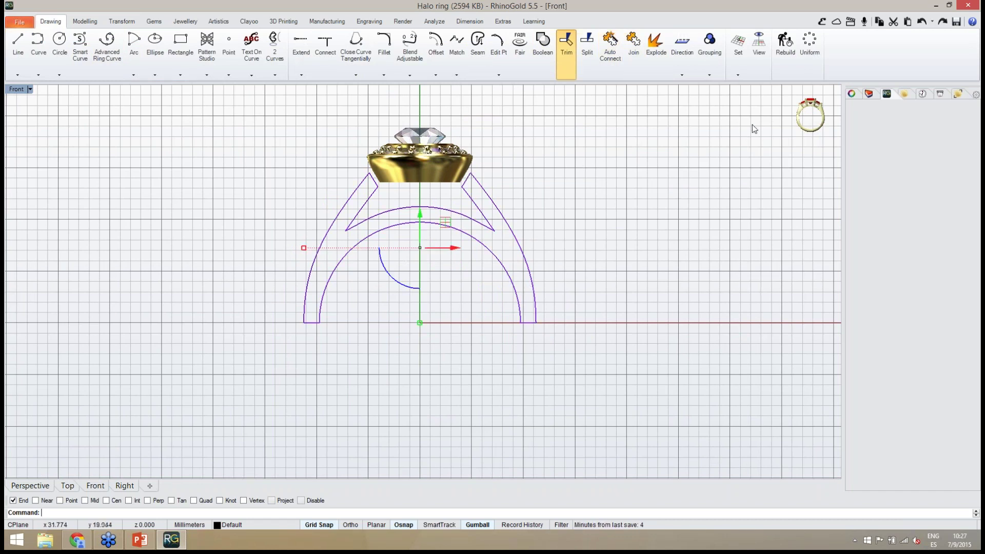
In Perspective, show the hidden ring shank again using the radial widget's Show objects bulb.
click(31, 486)
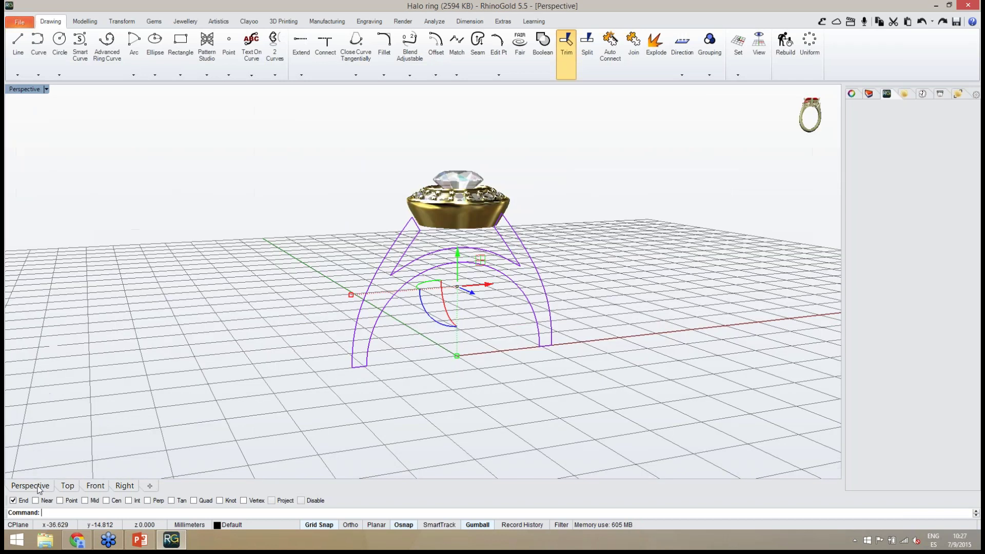
scroll(443, 295, up, 3)
right_drag(442, 295, 475, 292)
mouse_move(811, 114)
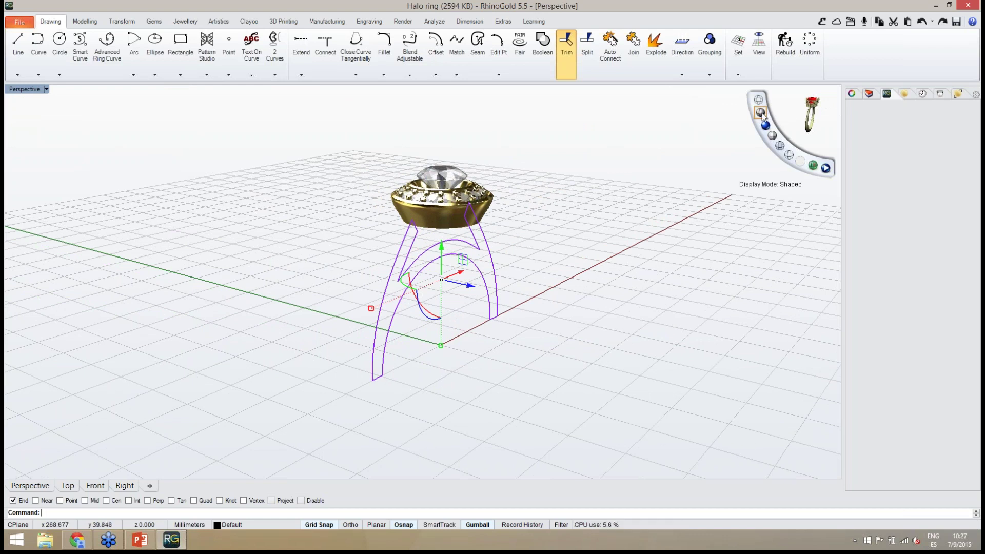
scroll(763, 114, down, 1)
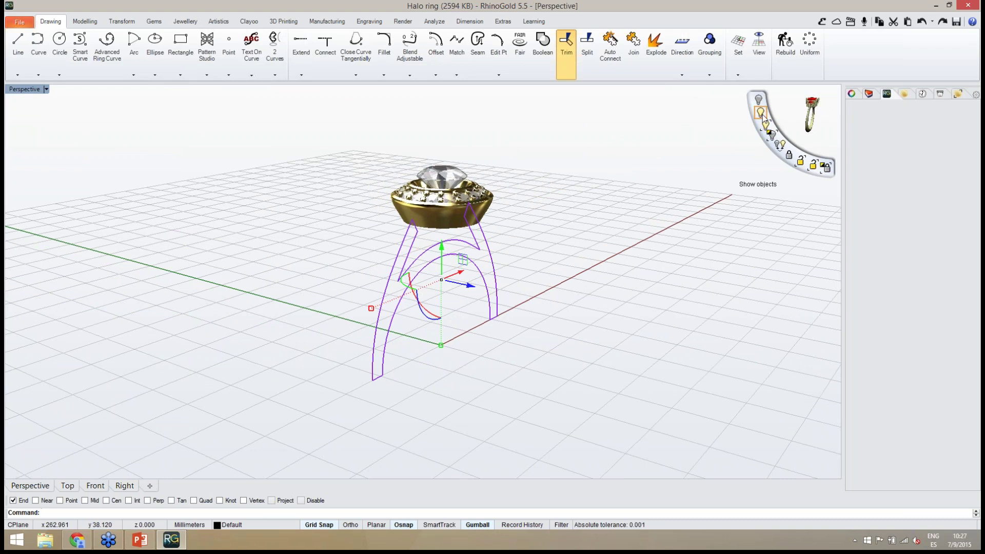
scroll(529, 296, up, 3)
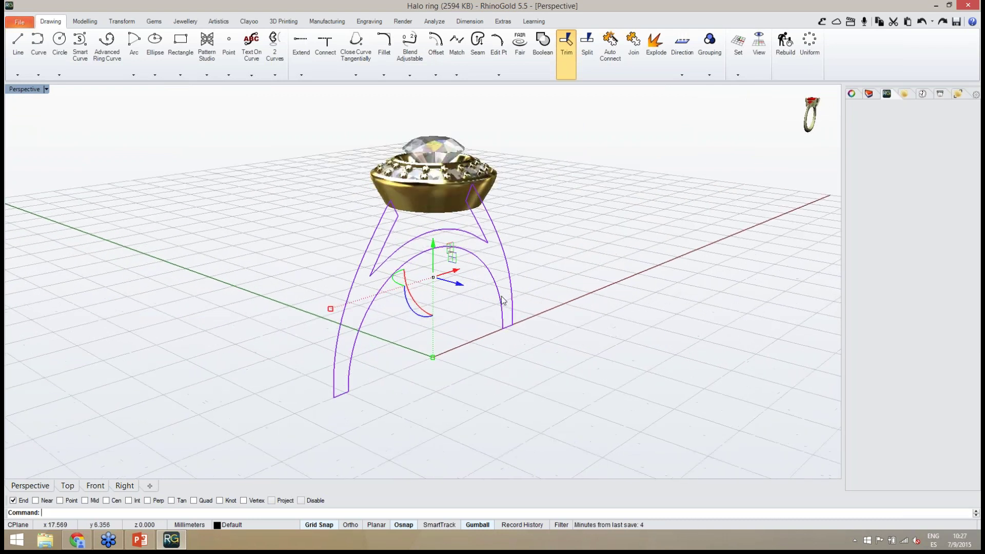
mouse_move(762, 113)
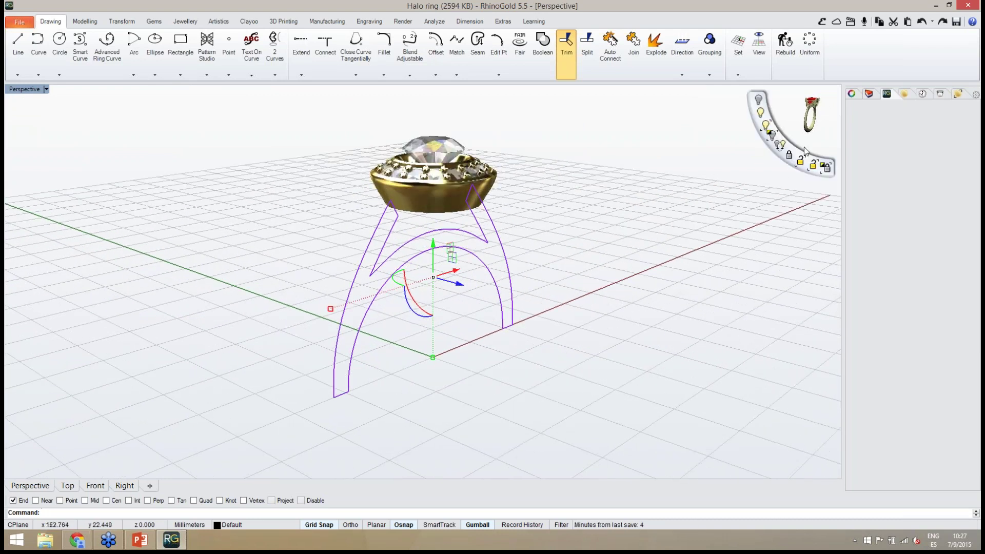
click(761, 113)
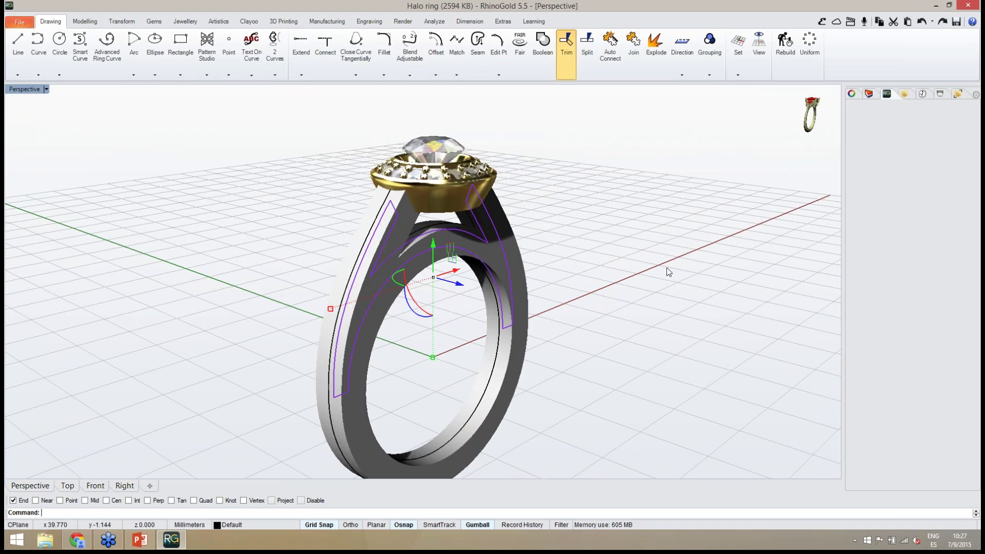
Orbit to a frontal view, then switch to the Right viewport.
mouse_move(577, 337)
right_down()
mouse_move(585, 275)
mouse_move(605, 306)
mouse_move(573, 328)
right_up()
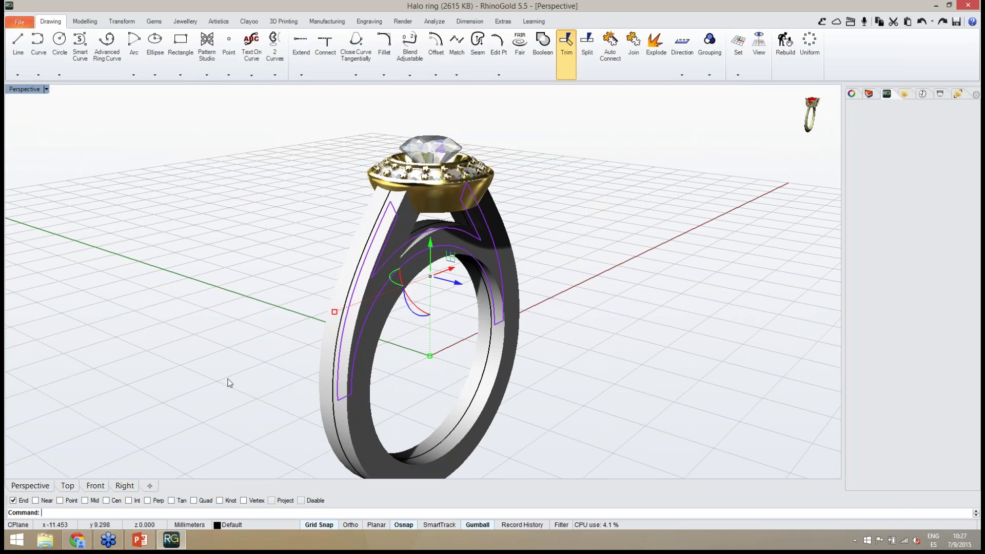
click(125, 486)
scroll(451, 337, up, 4)
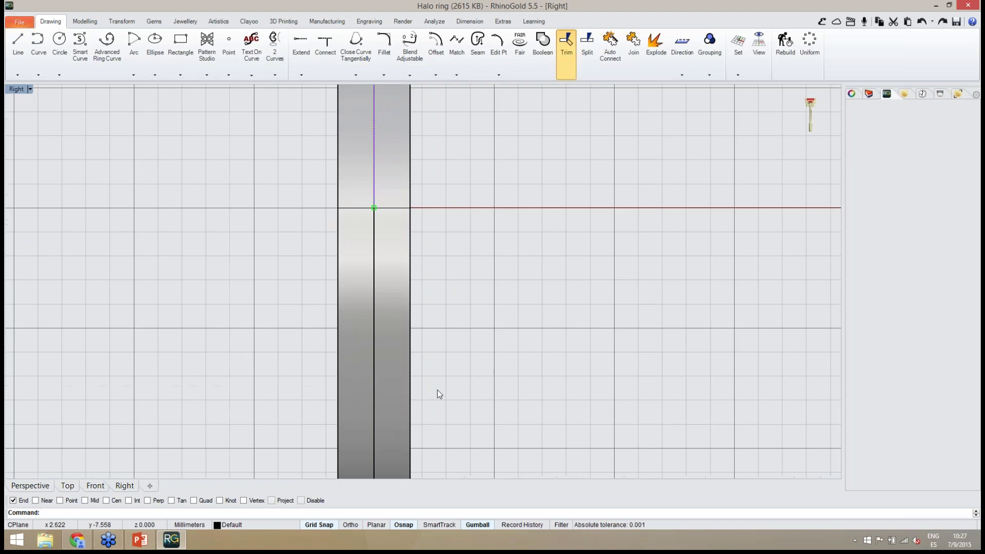
In the Right view, drag the outline curves sideways onto the shank's outer face.
scroll(454, 202, down, 4)
scroll(358, 244, up, 5)
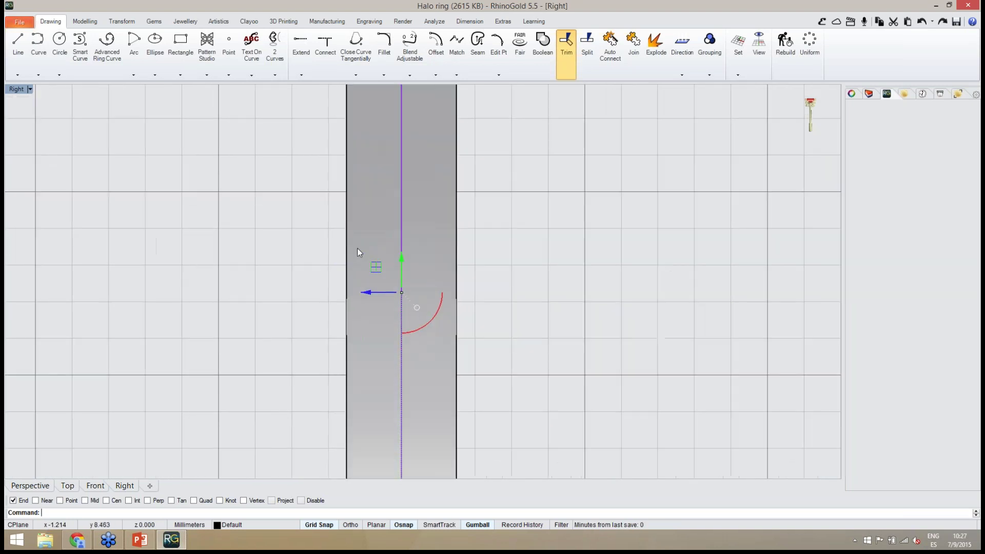
scroll(457, 325, up, 3)
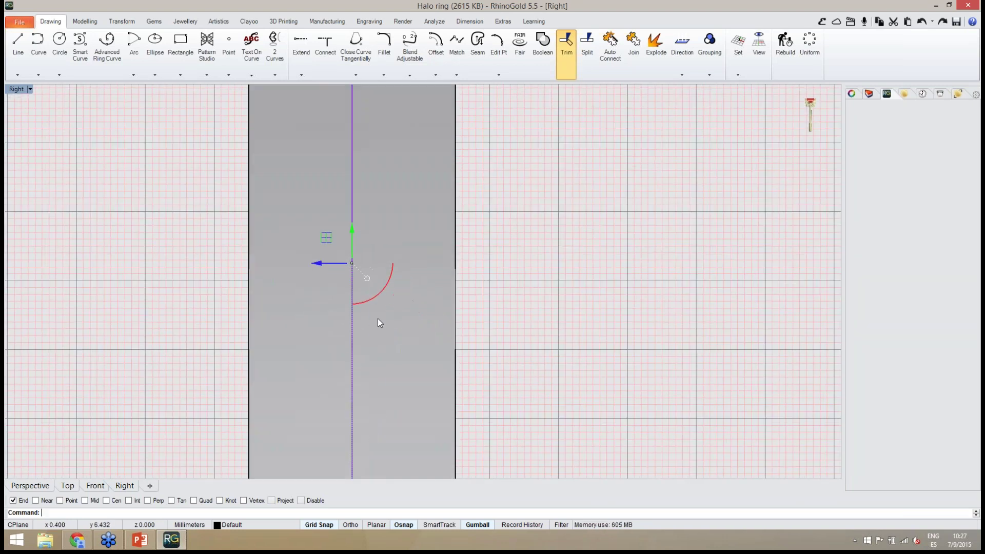
drag(319, 263, 409, 267)
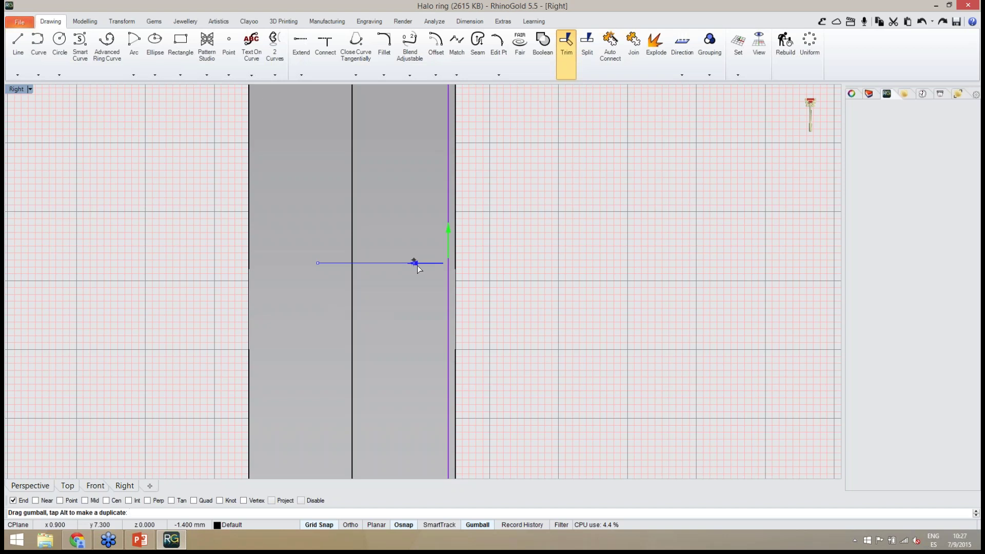
drag(418, 268, 423, 267)
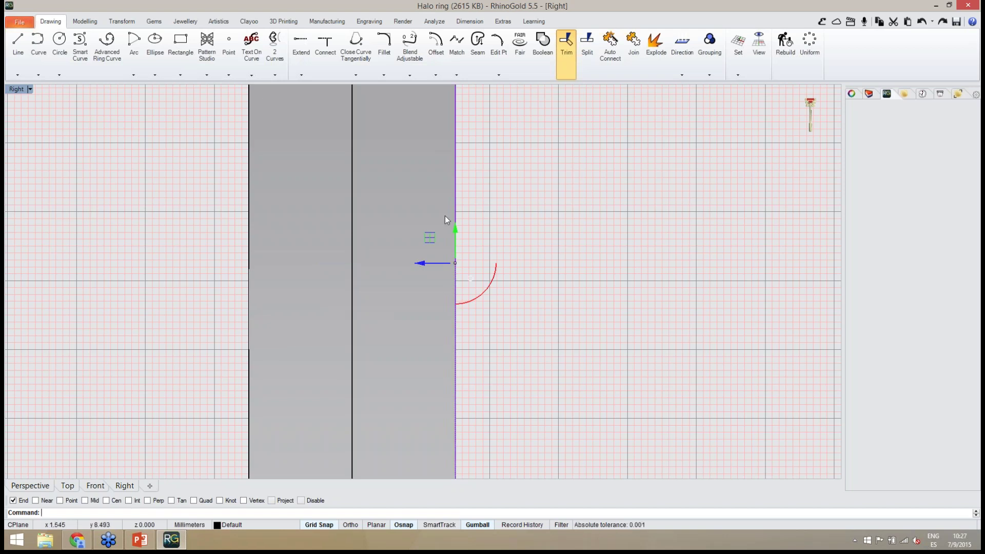
Back in Perspective, orbit to the front and select the side-panel outline on the band.
click(43, 489)
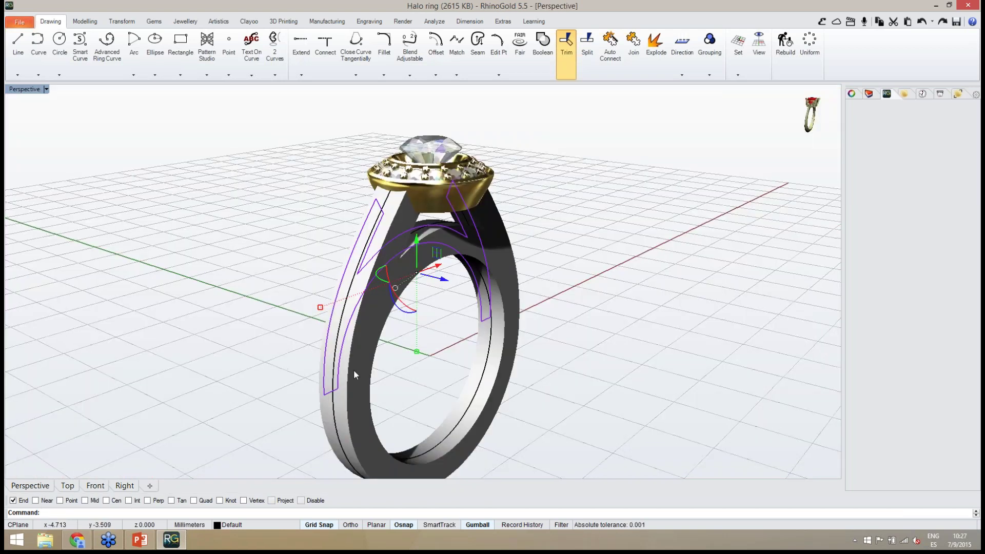
right_drag(353, 370, 409, 334)
click(398, 302)
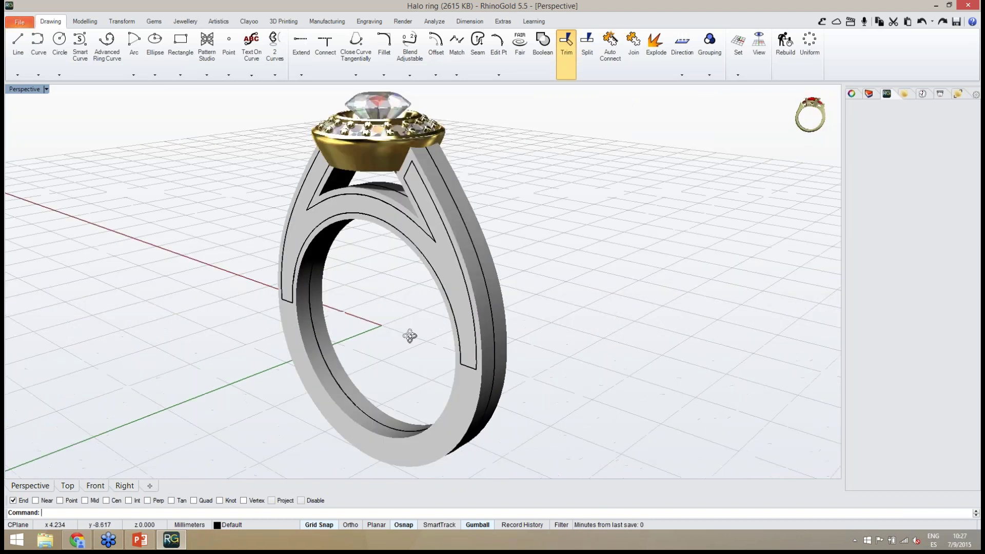
click(453, 309)
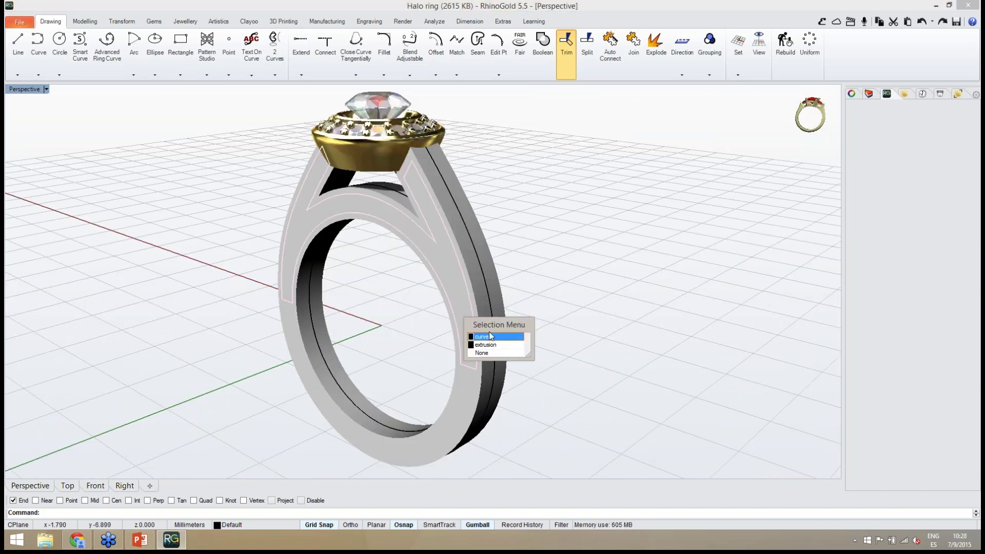
Choose the outline curve among overlapping objects and start Modelling > Pull Push.
click(488, 335)
right_drag(583, 340, 585, 340)
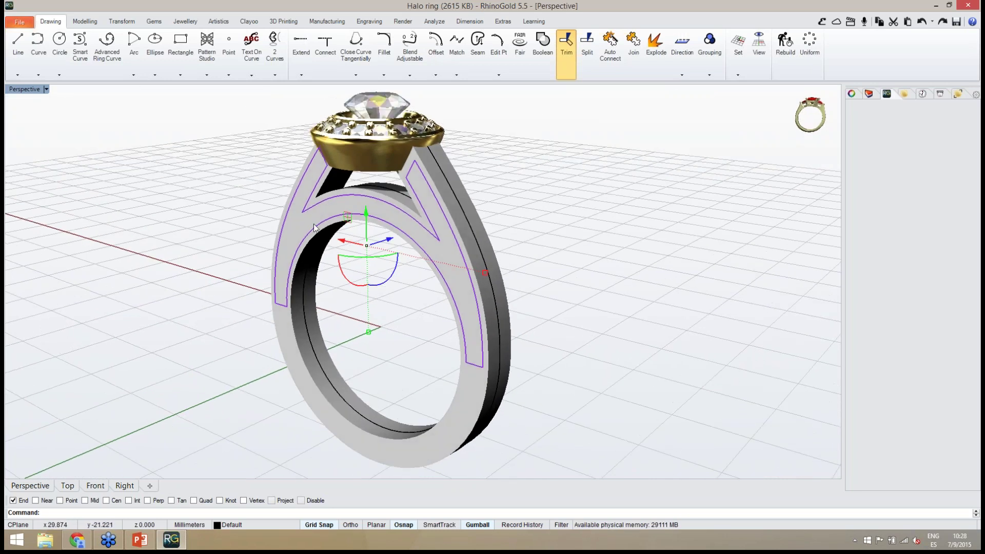
right_drag(316, 230, 295, 232)
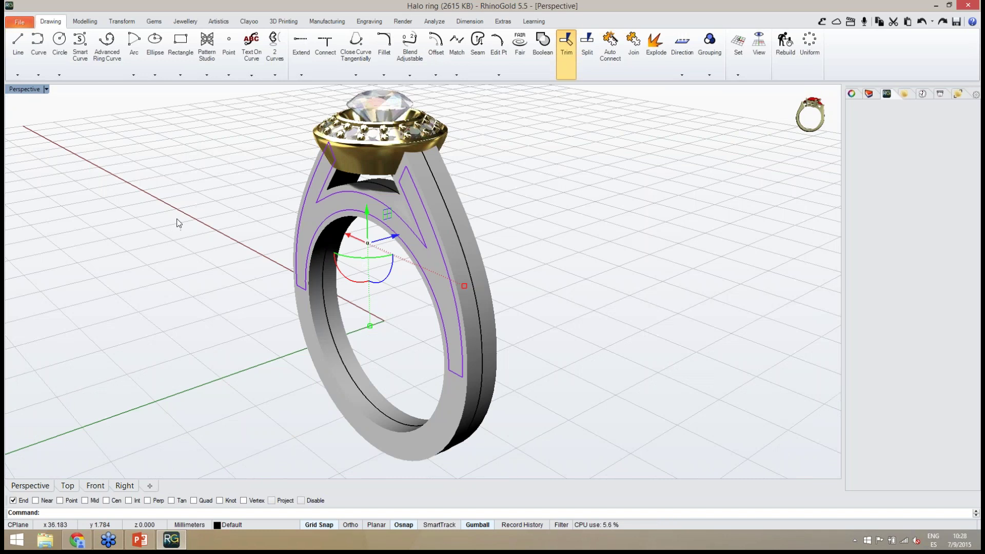
click(87, 21)
click(153, 43)
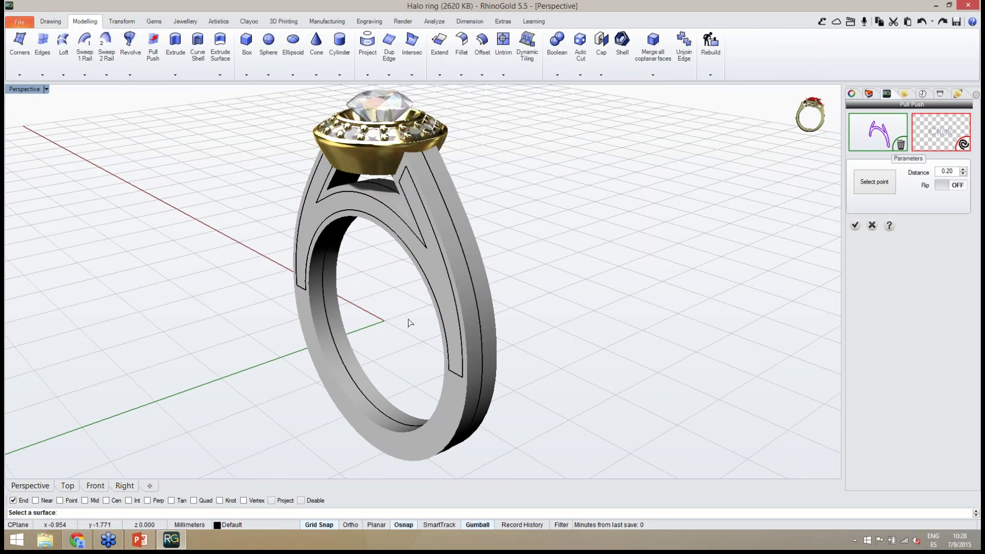
right_drag(410, 322, 833, 190)
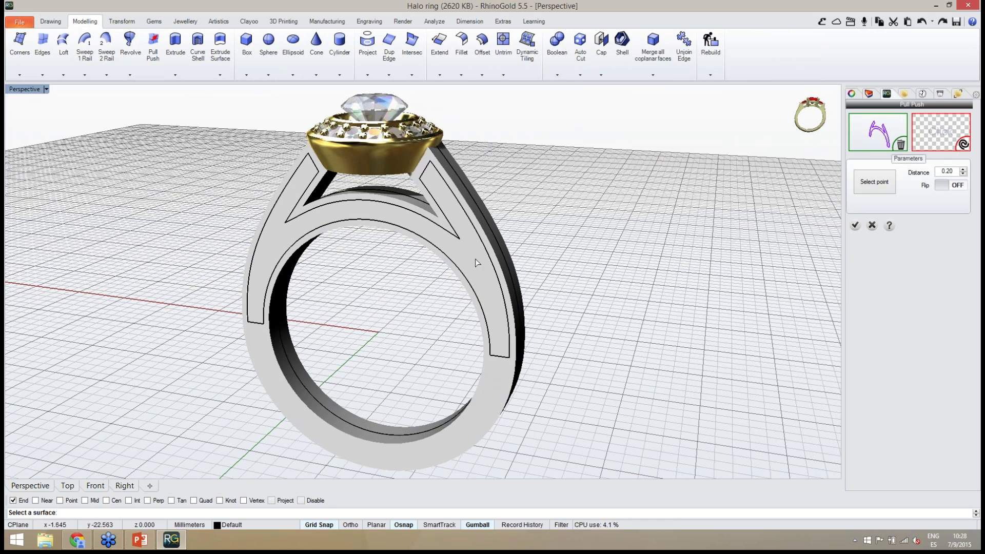
right_drag(583, 296, 478, 255)
Pick the ring shank surface and the side-panel closed curve for the recess.
click(445, 280)
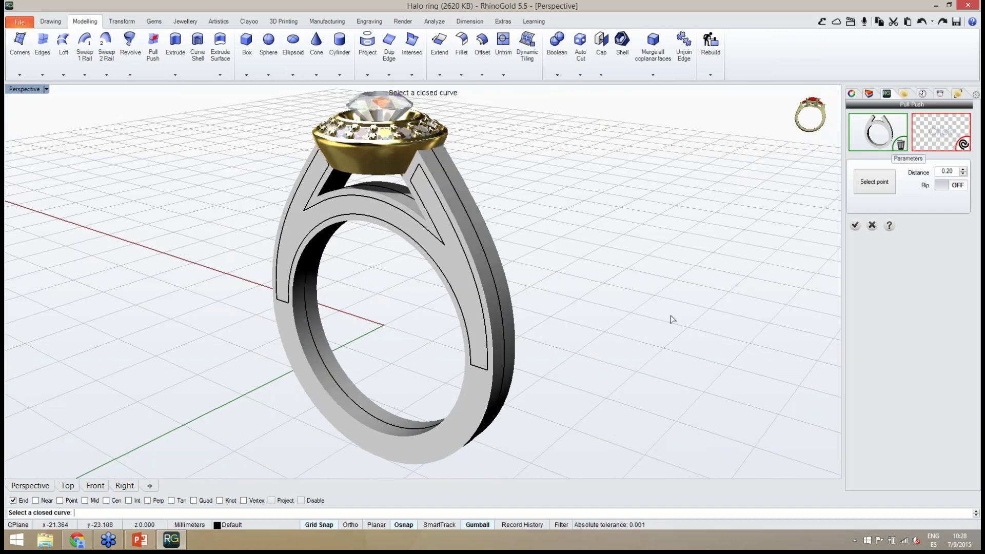
click(486, 294)
right_drag(486, 294, 425, 220)
scroll(425, 219, up, 10)
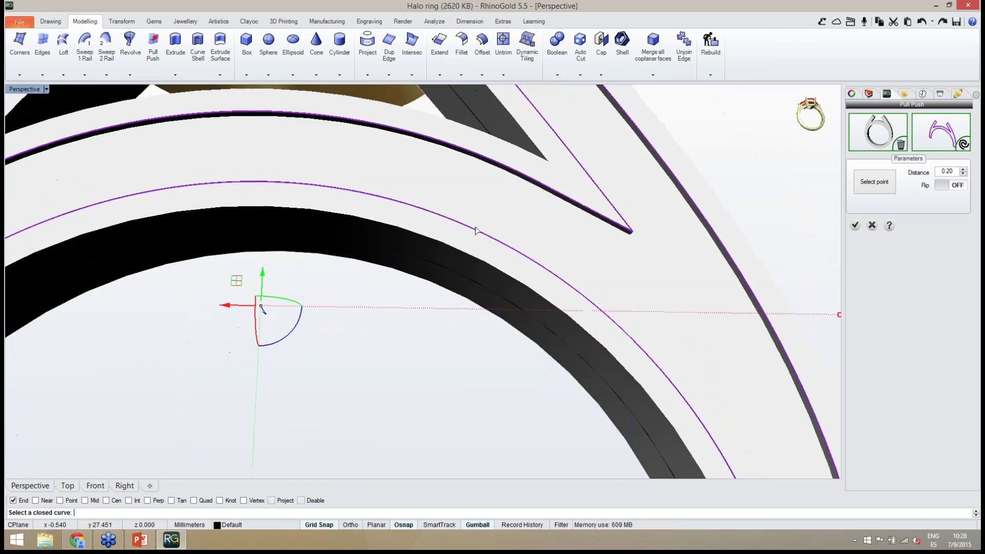
scroll(475, 230, down, 10)
right_drag(550, 287, 472, 278)
scroll(472, 278, up, 8)
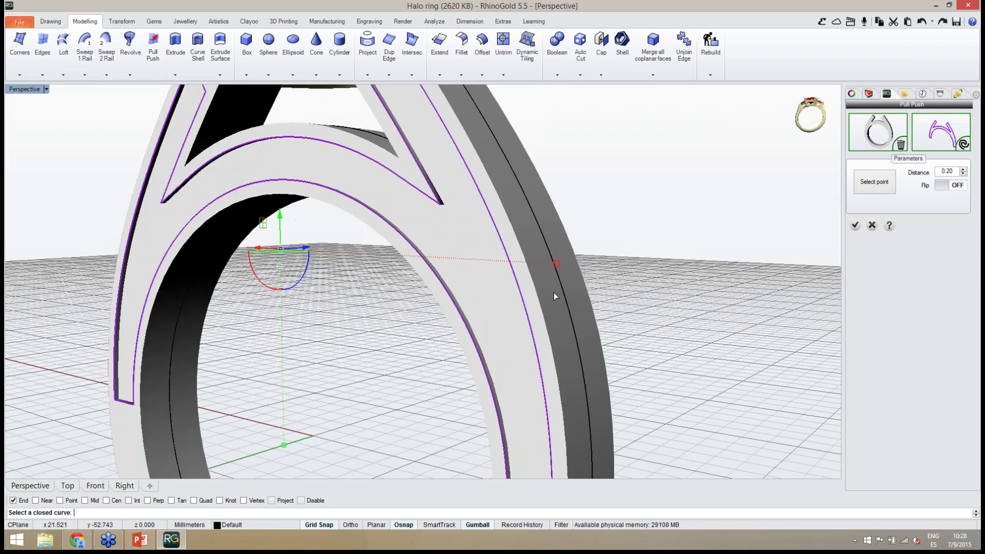
Try recess depths 0.30 to 0.50, return to 0.20, then cancel the pull-push.
click(964, 171)
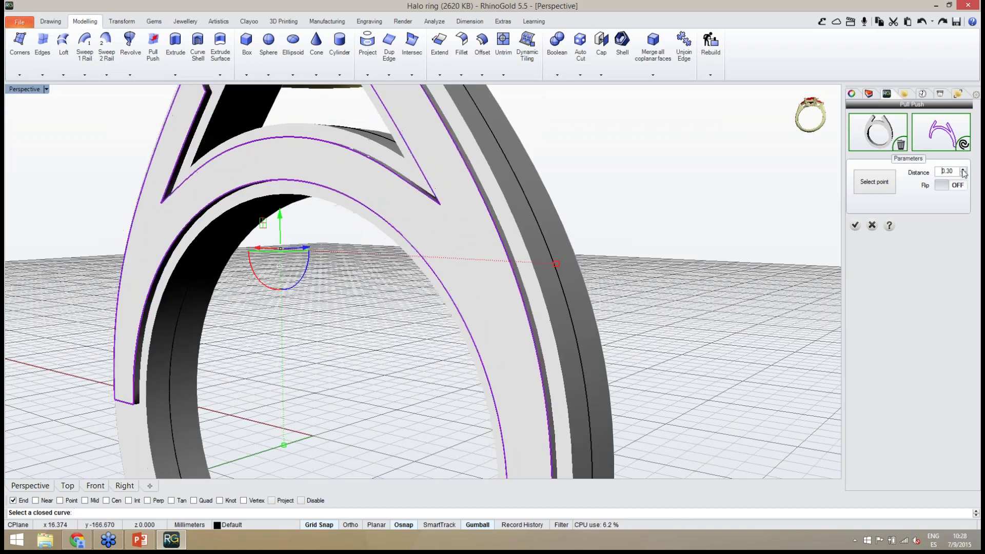
click(963, 170)
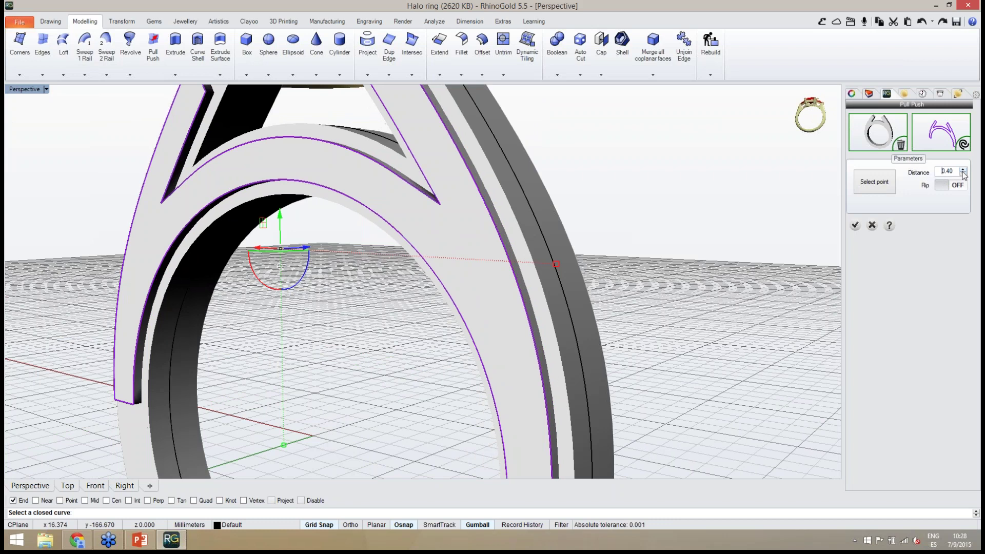
click(963, 170)
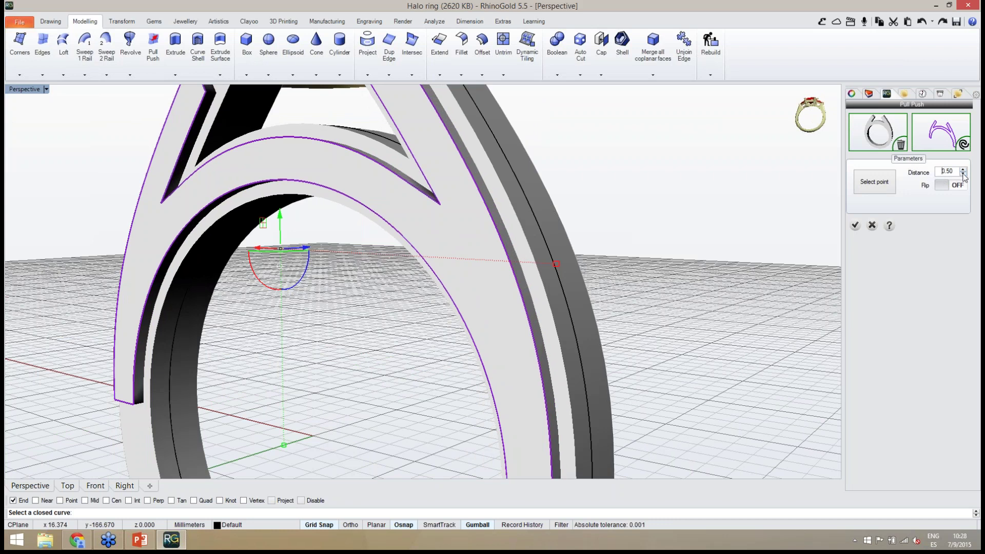
click(964, 175)
click(964, 175)
click(963, 175)
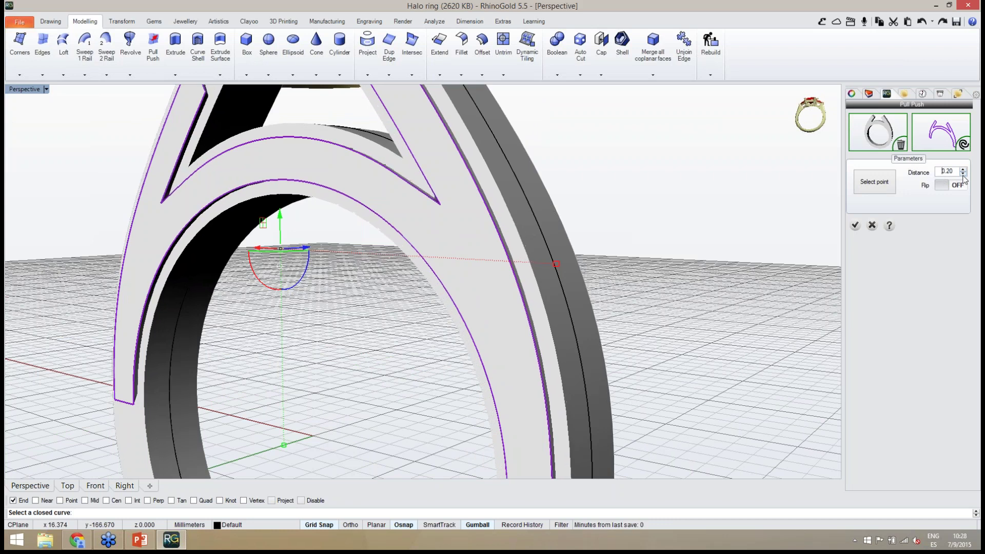
click(875, 182)
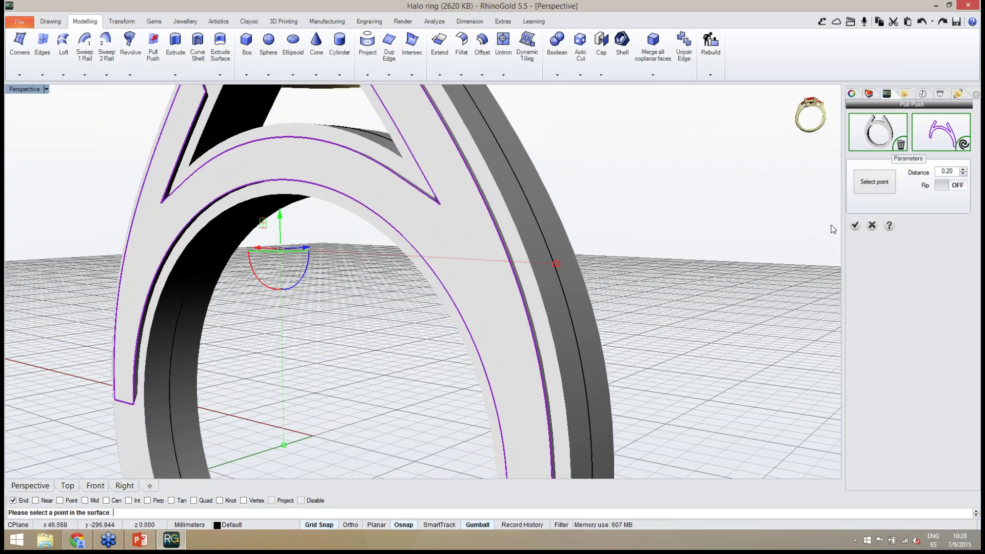
click(871, 228)
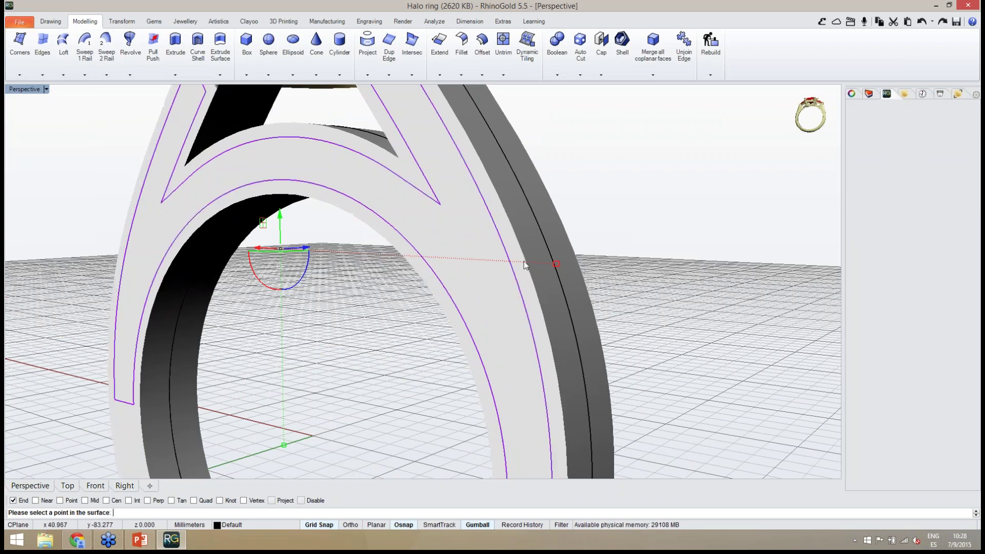
scroll(521, 264, down, 5)
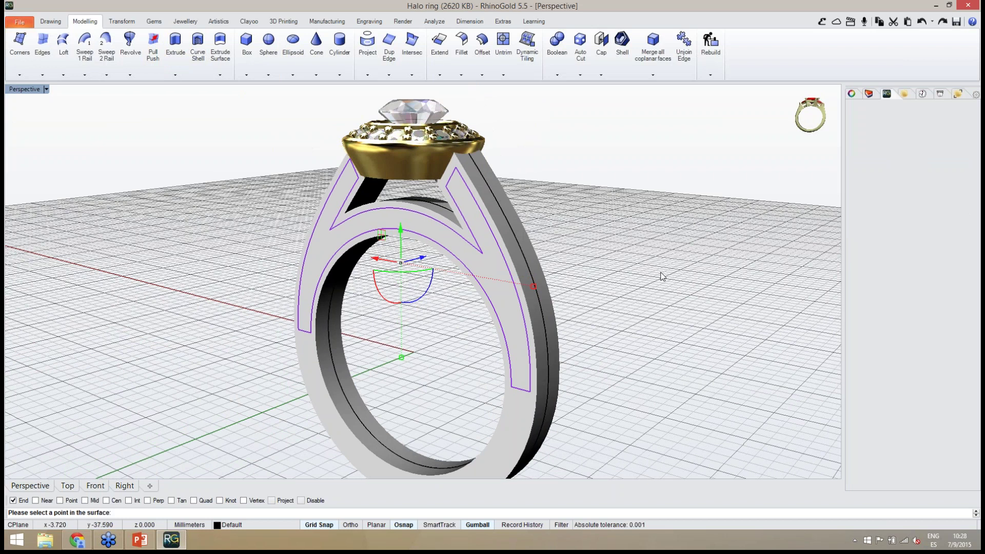
Pull Push the shank surface with the panel outline curve at distance 0.20 and confirm.
key(Escape)
click(153, 43)
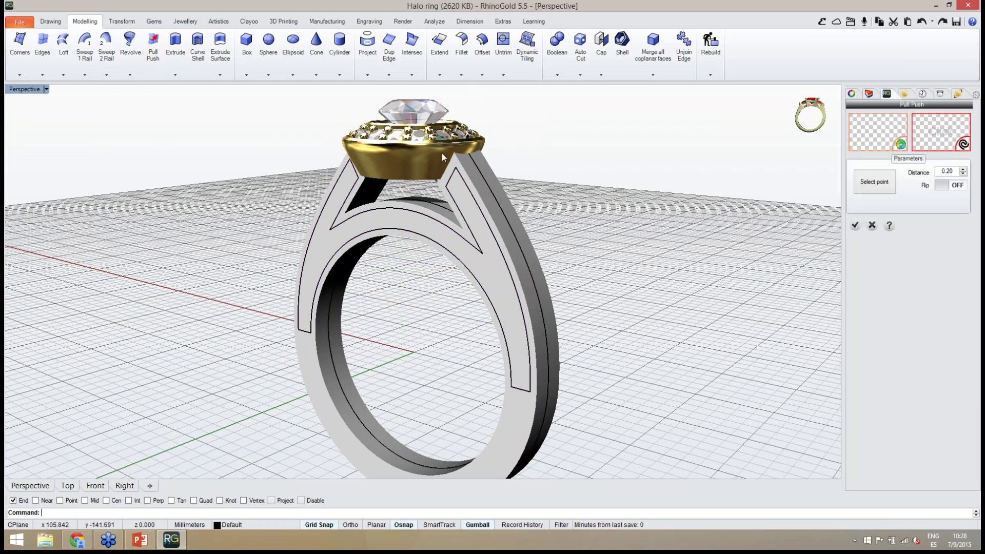
click(490, 284)
click(916, 144)
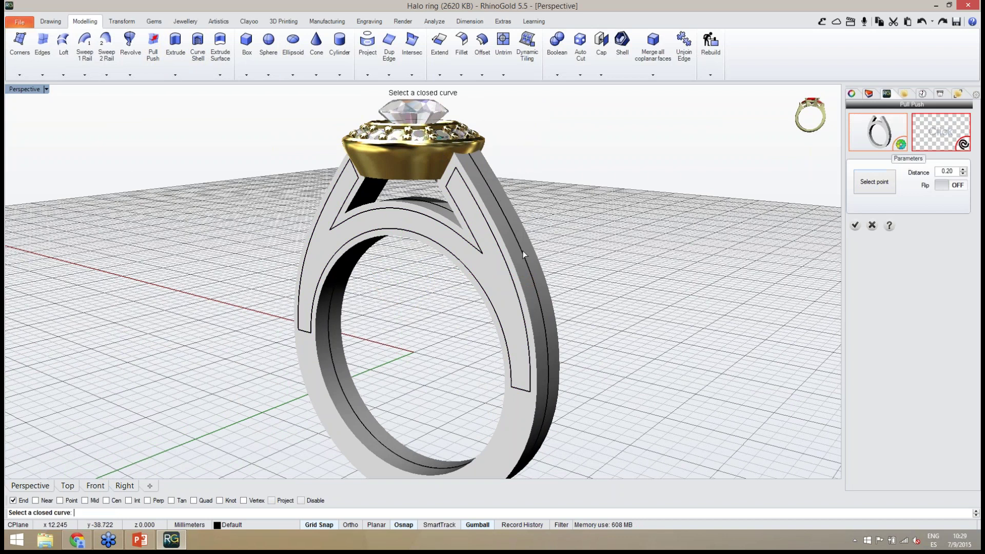
click(522, 282)
right_drag(521, 285, 580, 262)
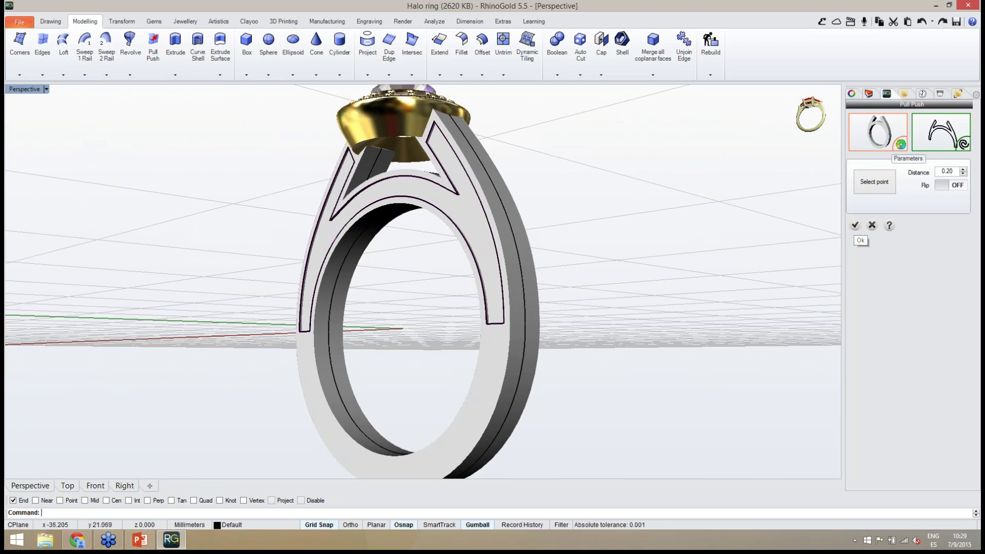
right_drag(754, 268, 760, 251)
click(856, 225)
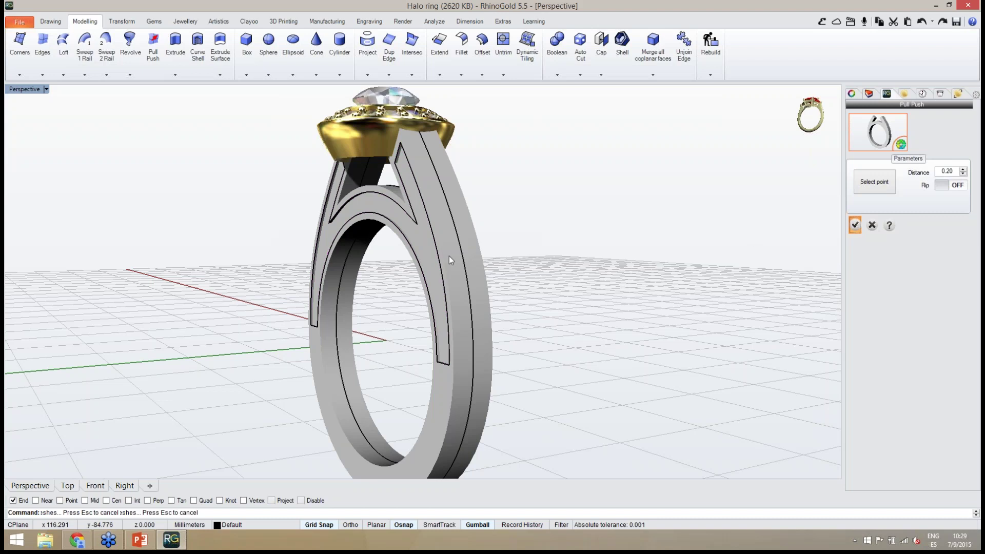
click(413, 227)
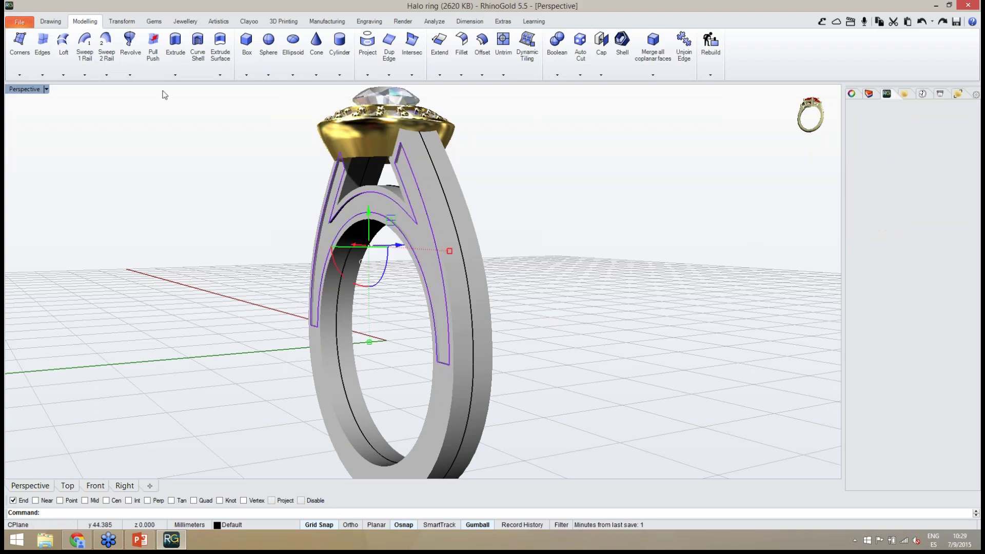
Orbit to the shank's other side and select its panel outline curve, not the polysurface.
click(132, 23)
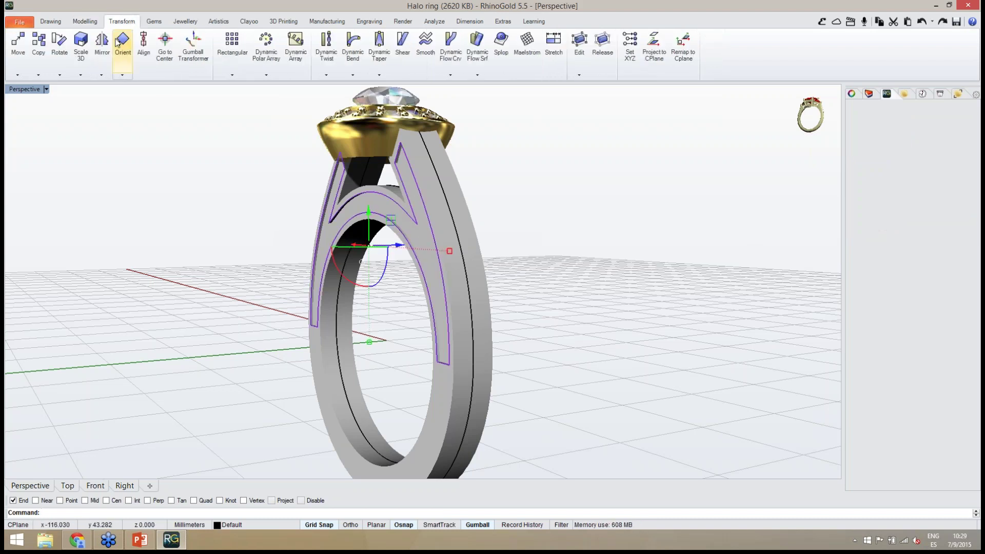
click(102, 75)
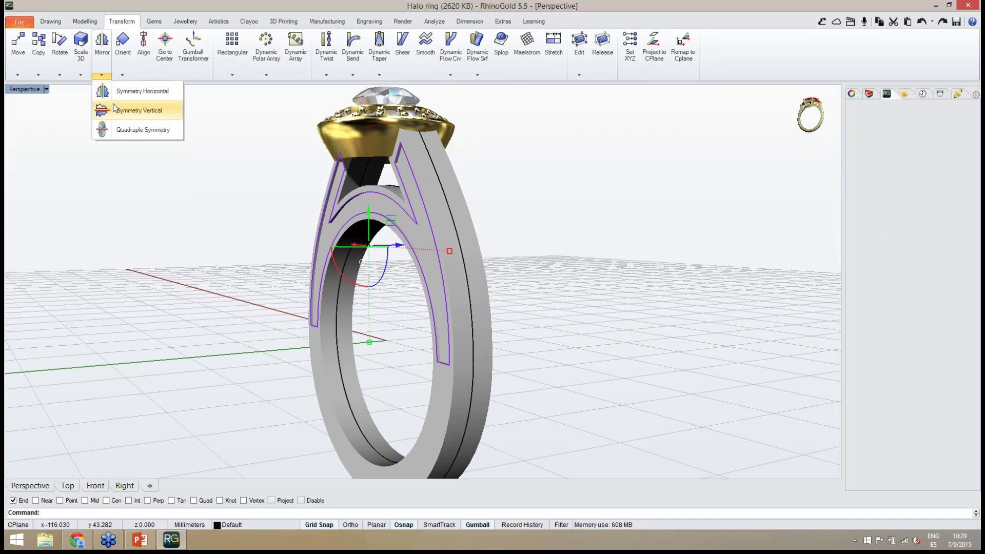
right_drag(462, 290, 528, 282)
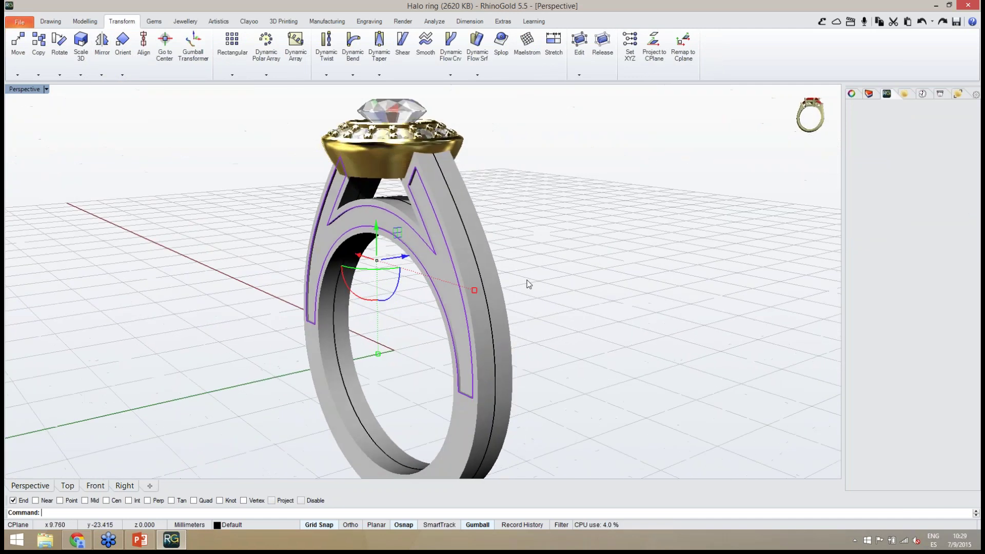
right_drag(443, 222, 325, 208)
click(198, 193)
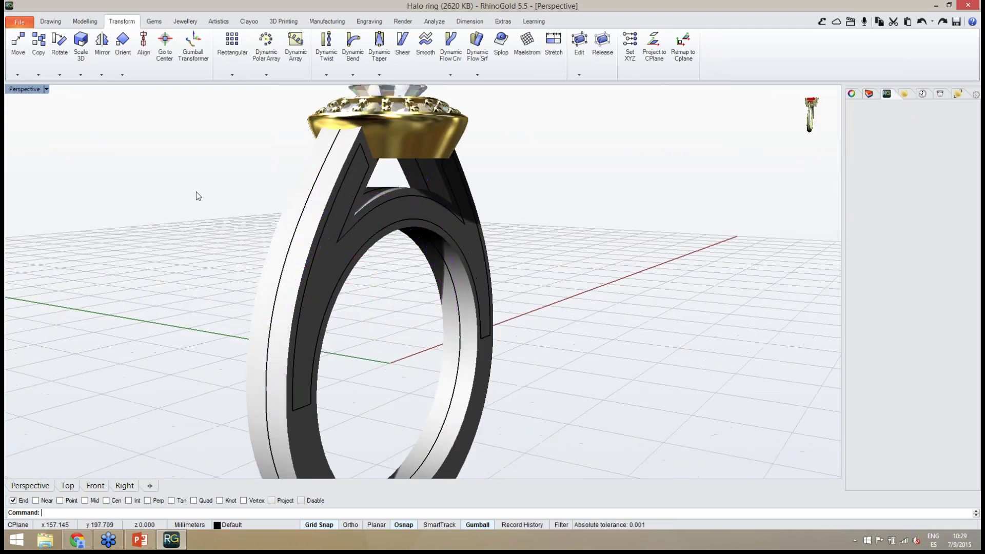
right_drag(198, 193, 252, 116)
scroll(307, 235, up, 3)
click(306, 225)
click(352, 252)
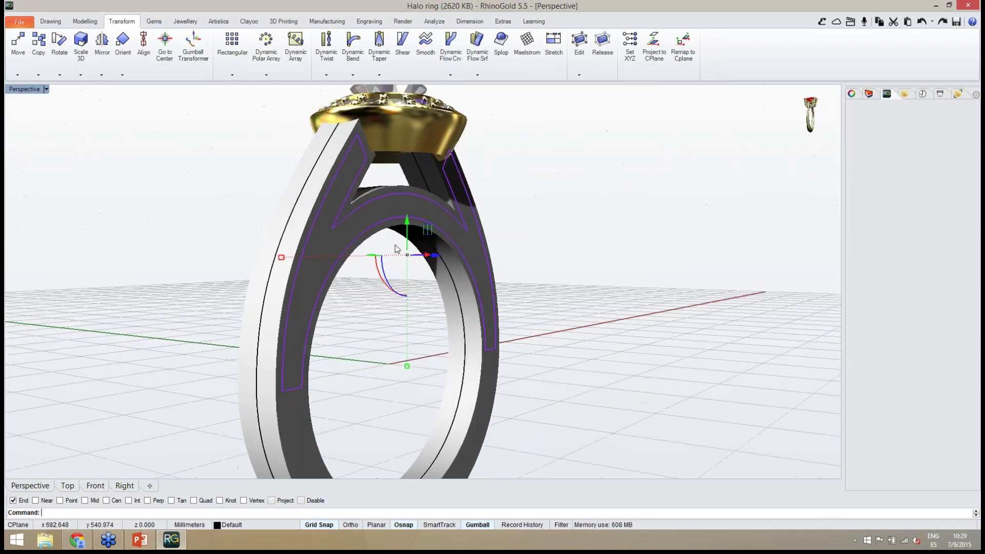
click(77, 23)
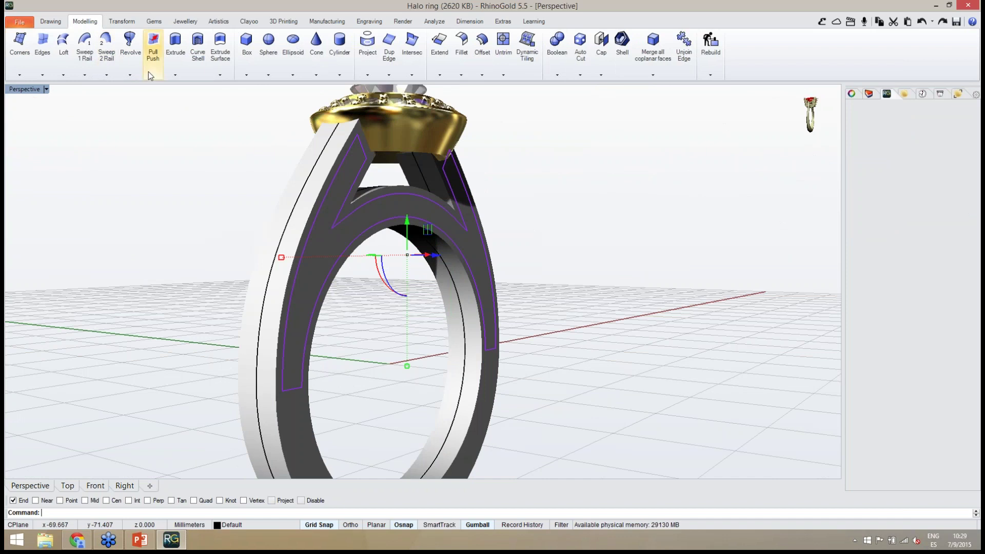
Start Pull Push, pick the shank surface and load the opposite panel outline curve.
click(150, 57)
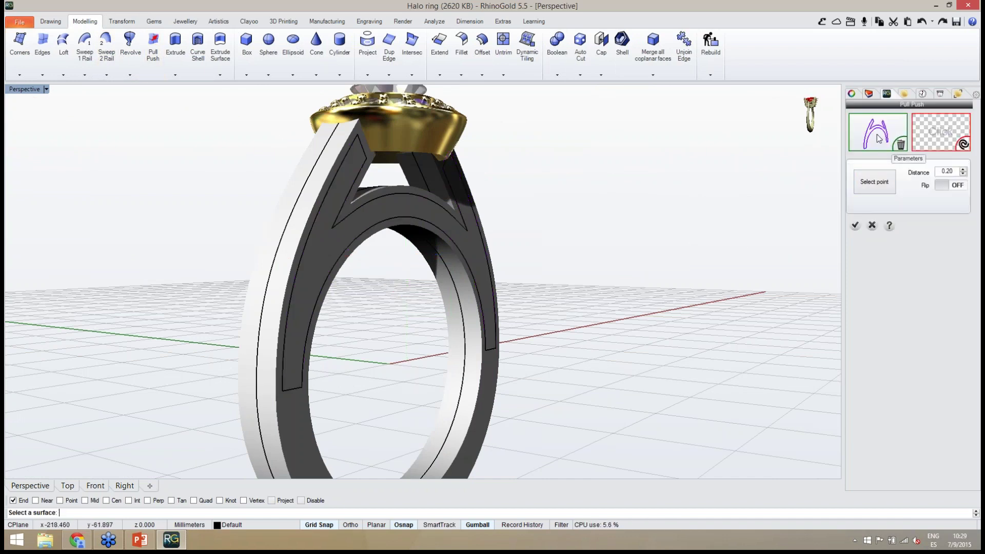
click(319, 258)
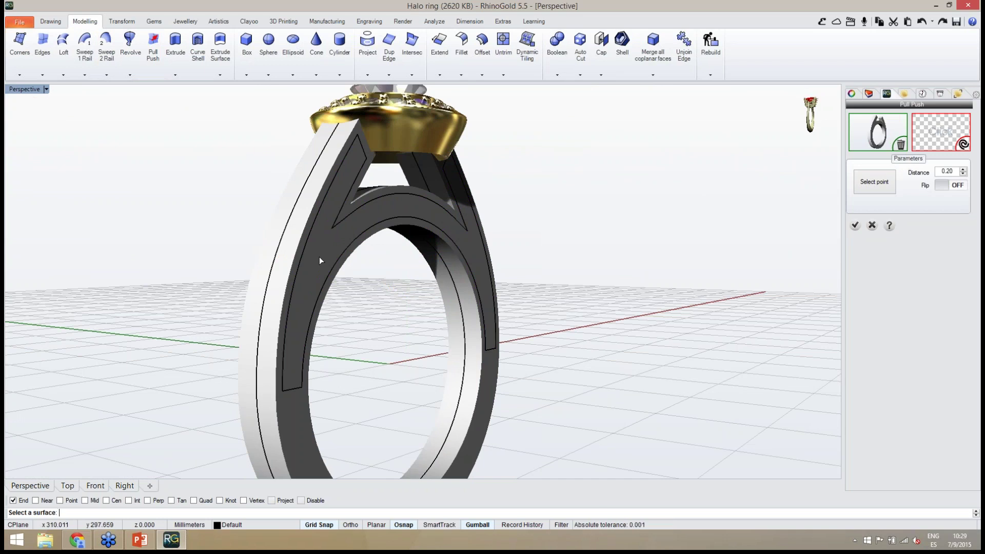
right_click(339, 223)
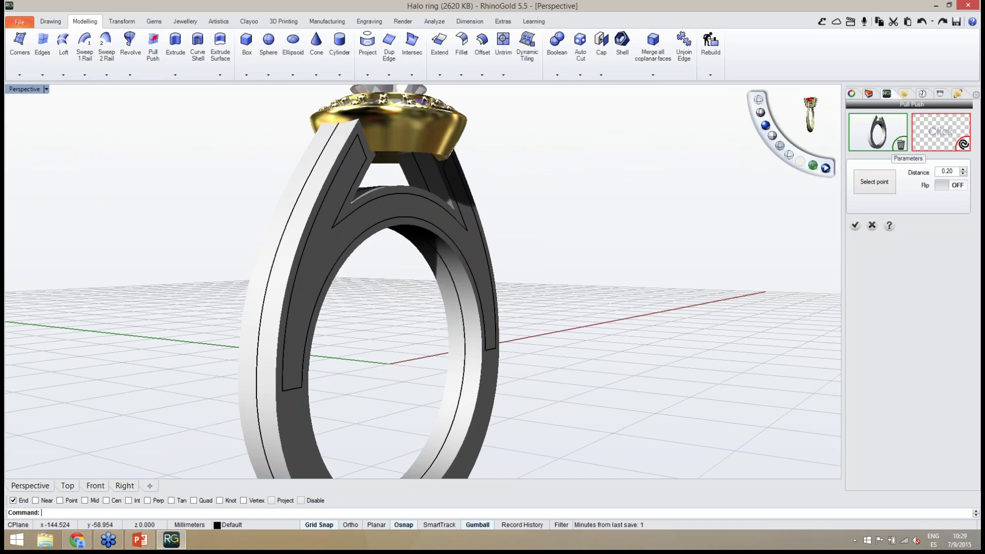
click(351, 211)
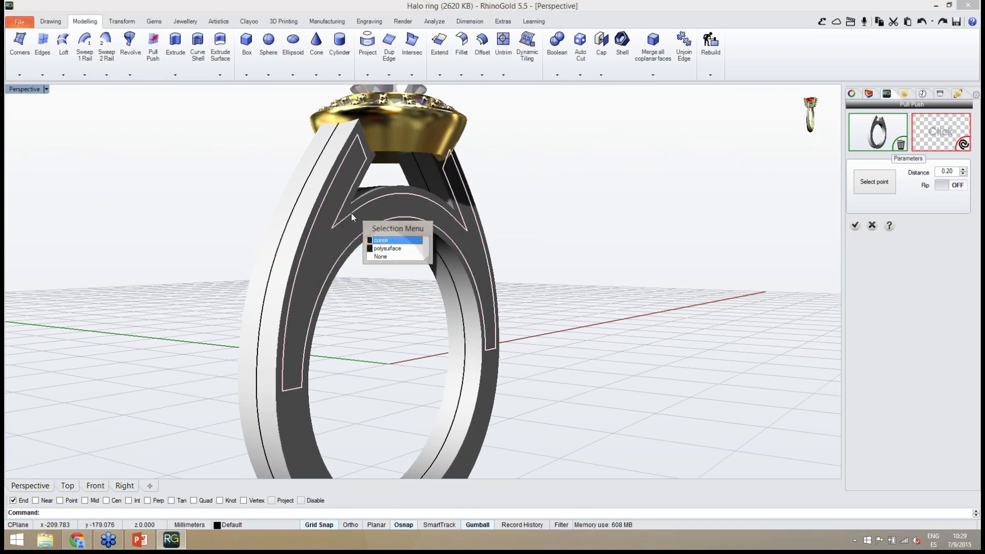
click(381, 239)
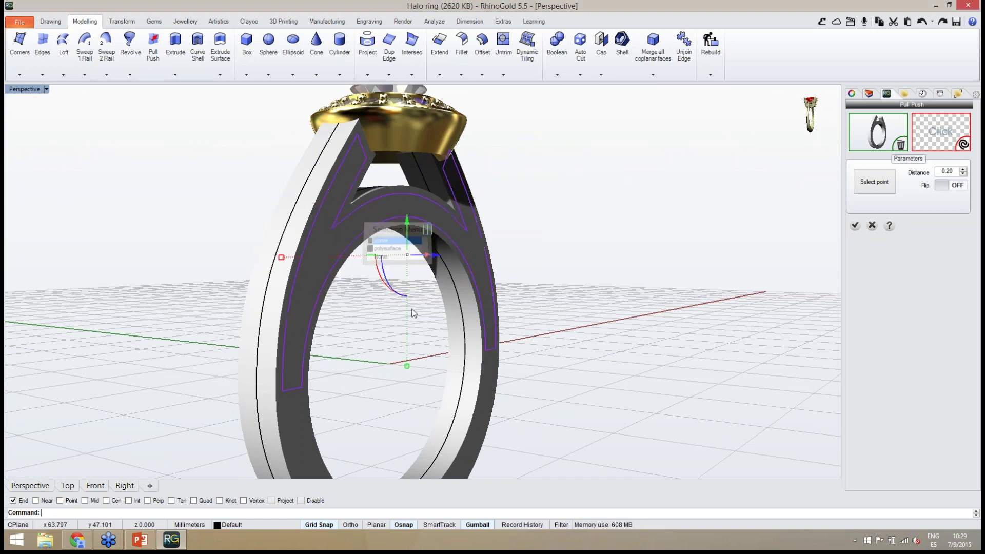
click(944, 133)
Confirm the second 0.20 panel recess and orbit around to inspect both sides.
right_drag(657, 314, 503, 292)
scroll(374, 249, up, 5)
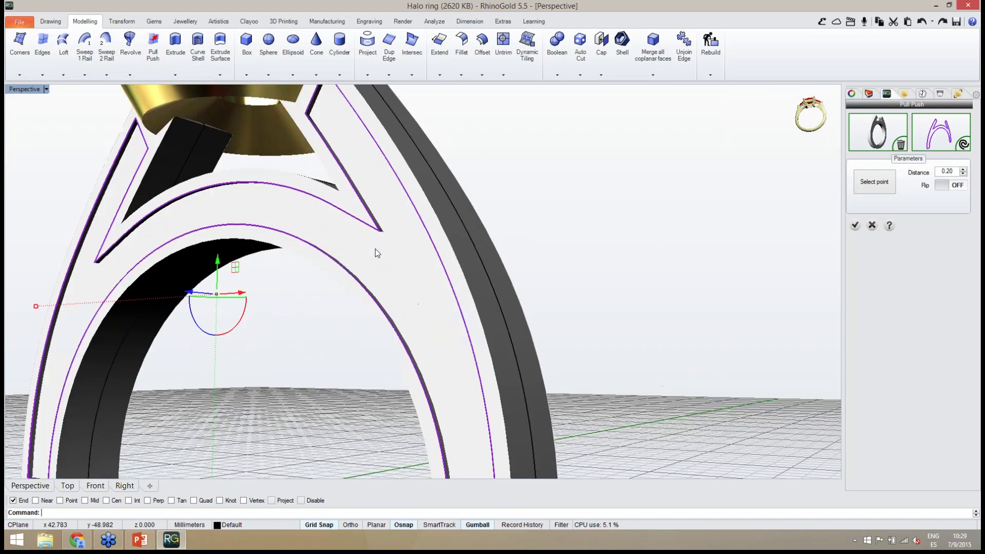
right_drag(375, 251, 404, 360)
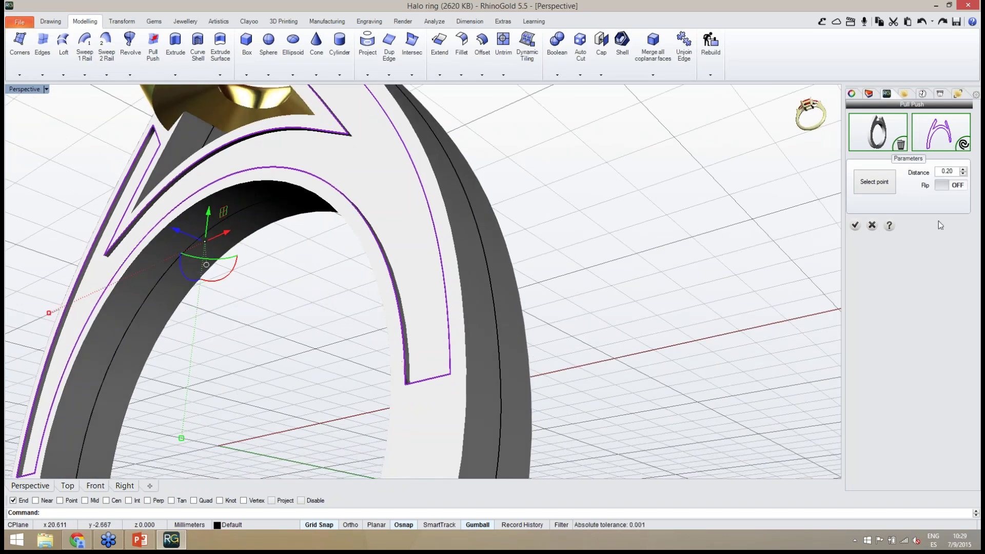
click(854, 226)
scroll(640, 272, down, 5)
right_drag(640, 273, 479, 310)
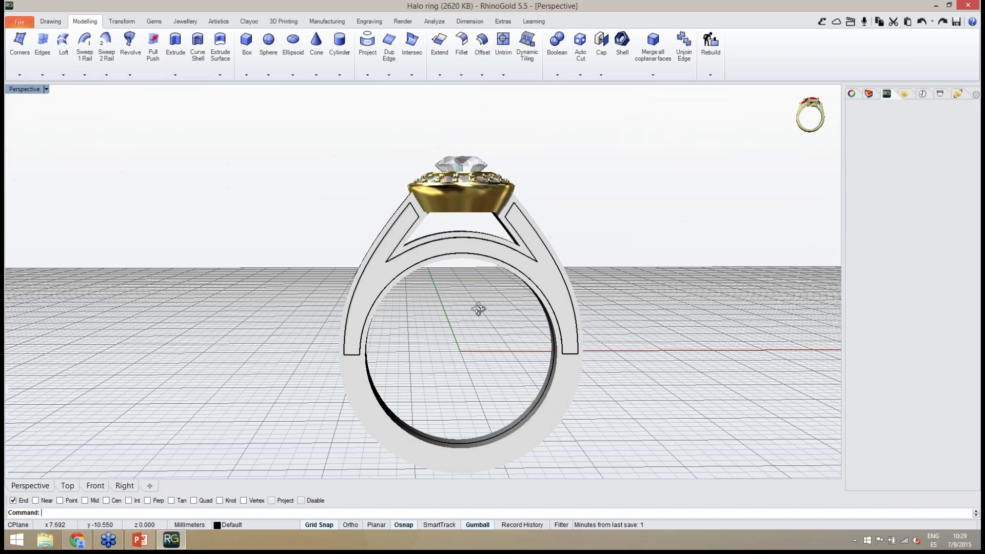
scroll(425, 262, up, 5)
right_drag(425, 262, 552, 322)
Create a new layer, Layer 01, and move the selected shank panel curves onto it.
click(430, 252)
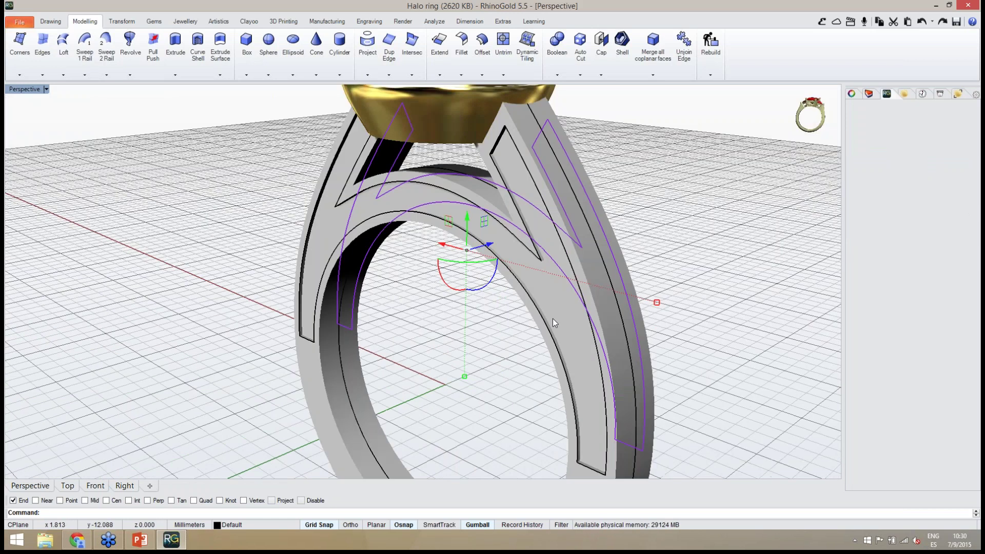
right_drag(704, 260, 380, 189)
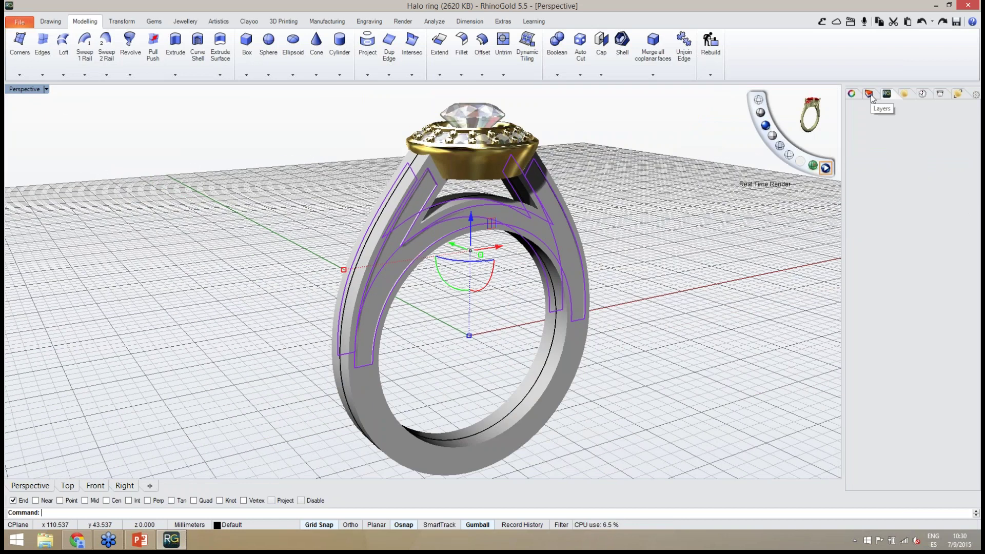
click(869, 94)
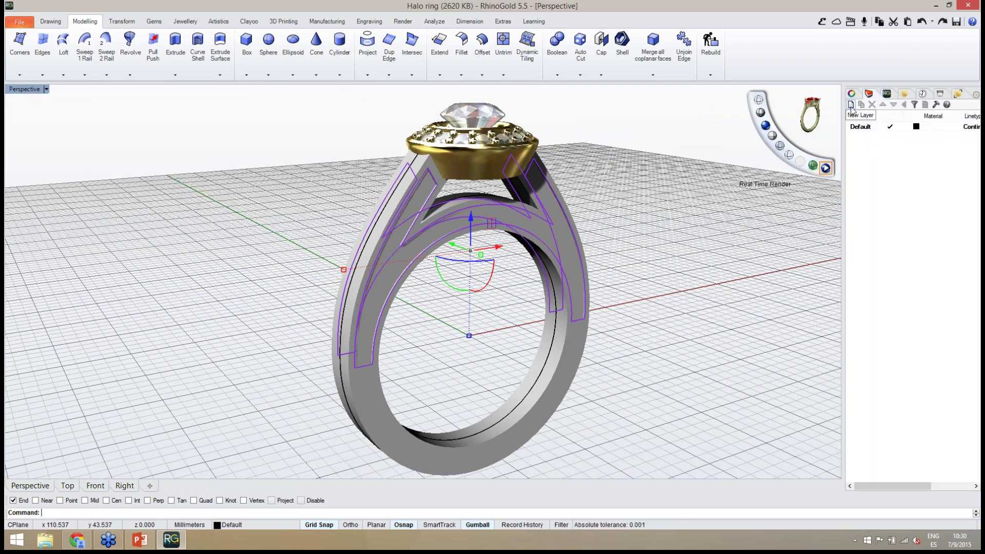
click(851, 106)
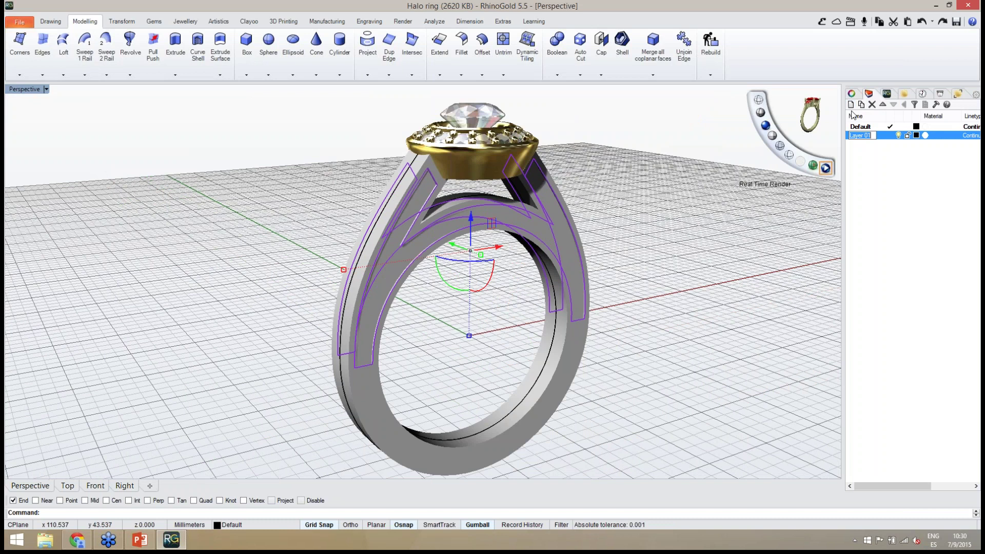
right_click(885, 139)
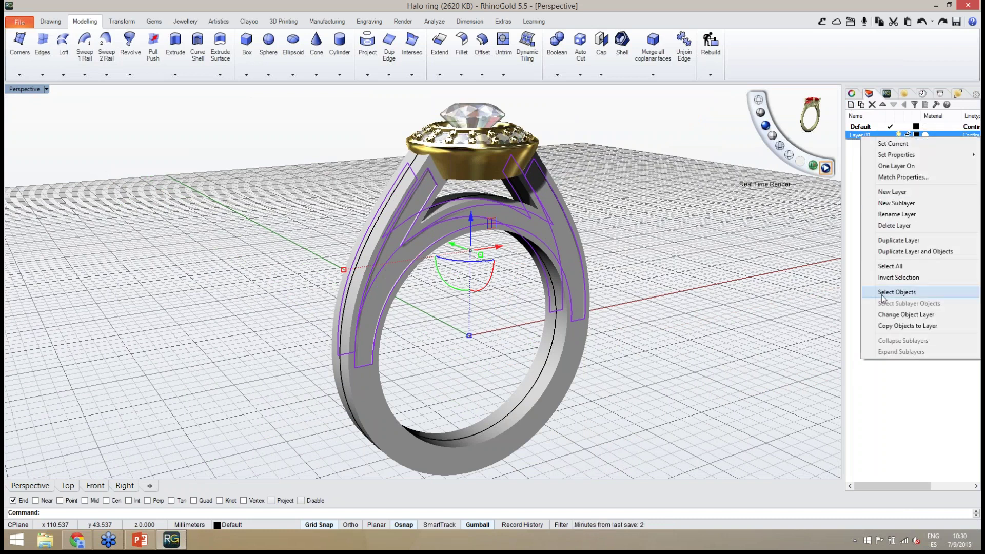
click(903, 315)
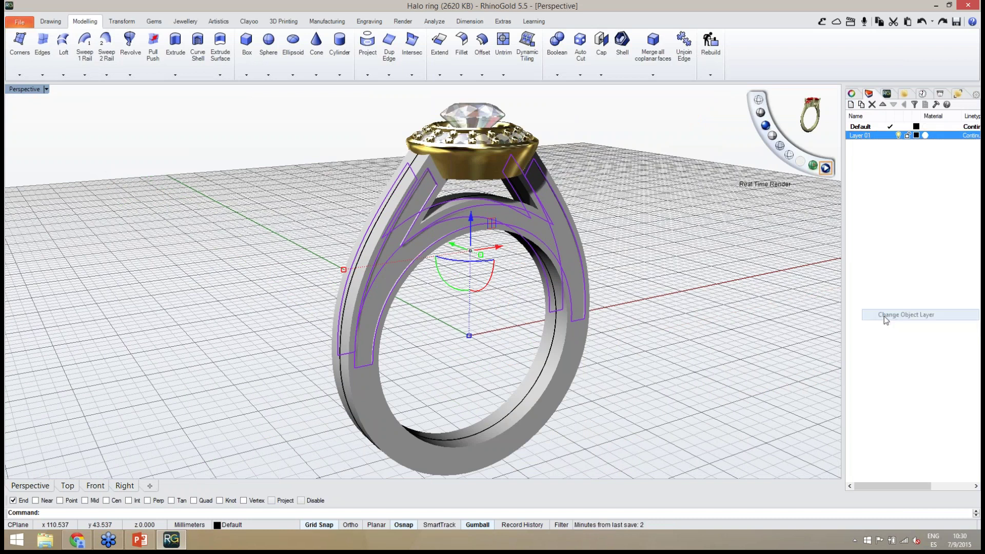
Select the outer and inner shank guide curves and move them onto Layer 01.
click(898, 135)
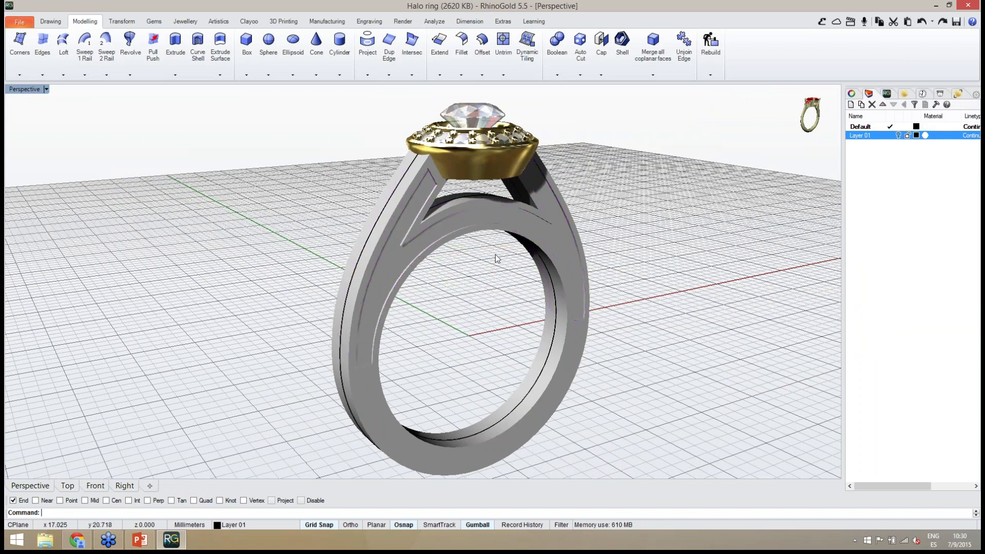
right_drag(431, 267, 405, 297)
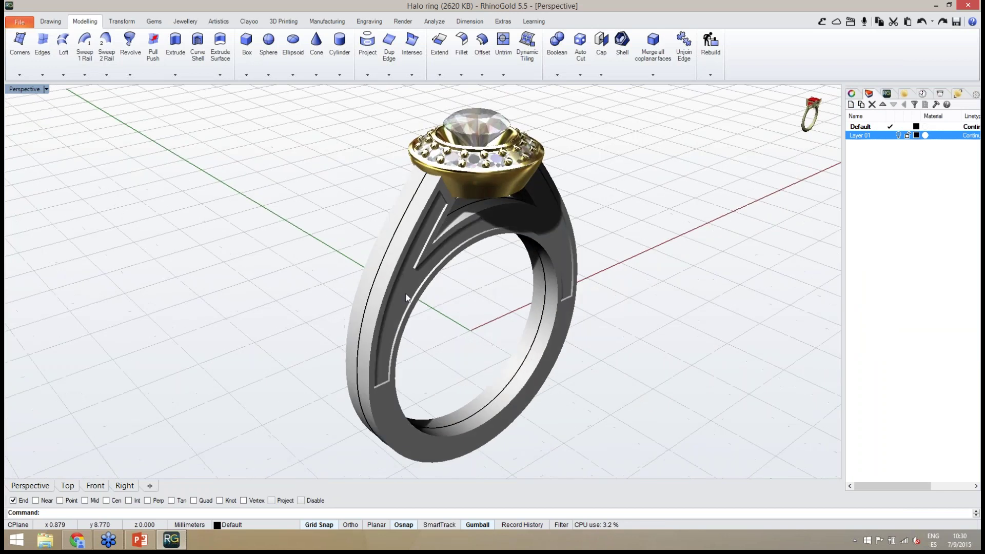
click(378, 278)
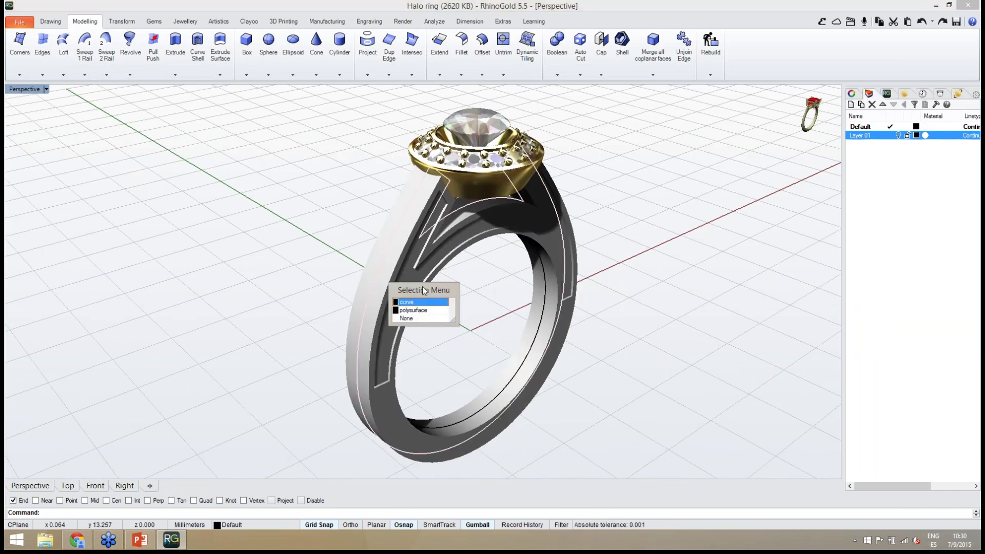
click(431, 301)
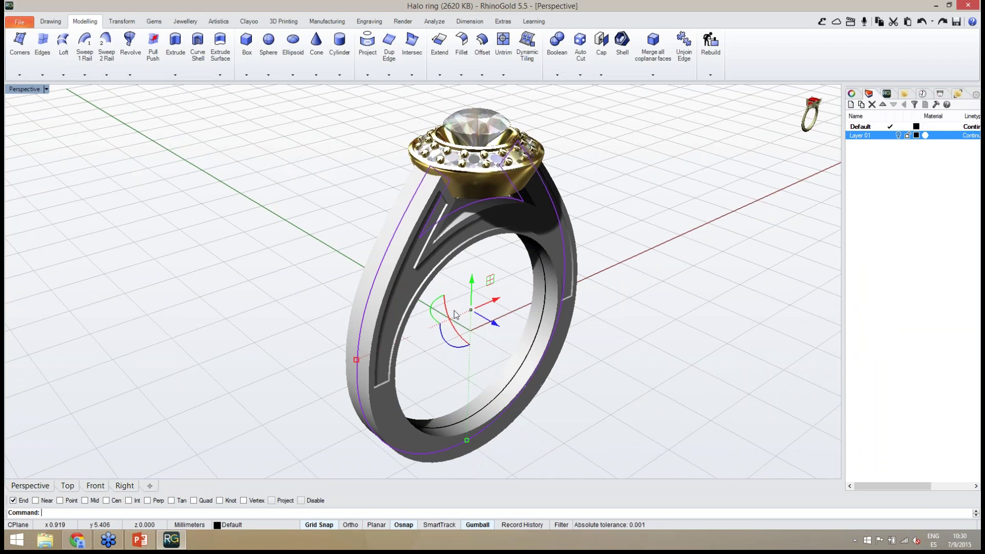
shift+click(532, 351)
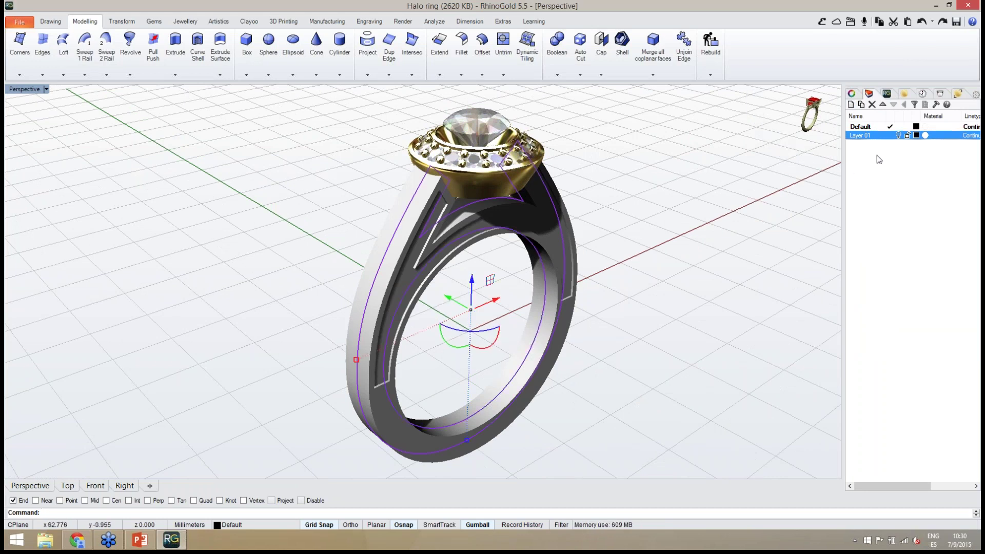
right_drag(611, 317, 434, 212)
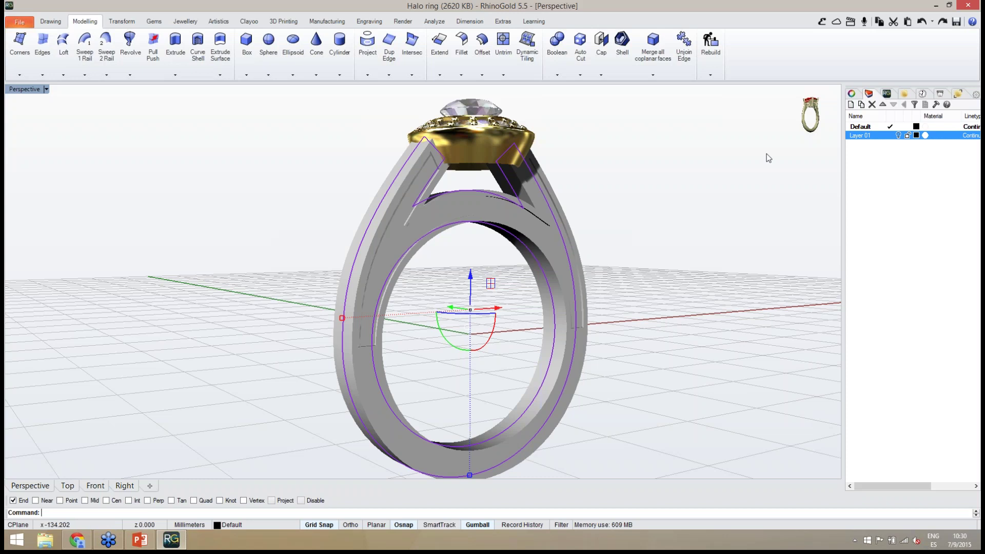
right_click(878, 137)
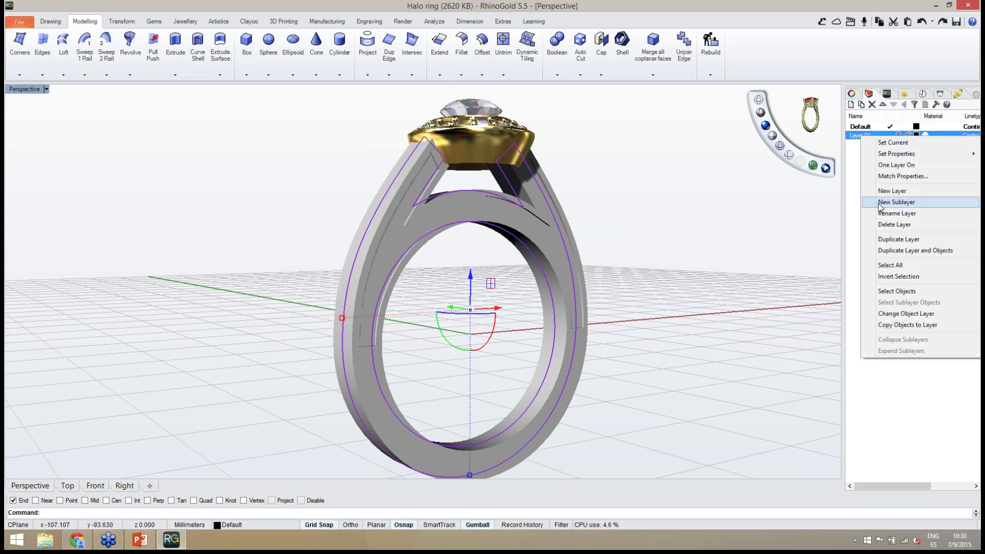
click(883, 314)
right_drag(697, 311, 398, 232)
Inspect the recessed ring from a new angle and bring up the Offset variants list.
scroll(396, 232, up, 5)
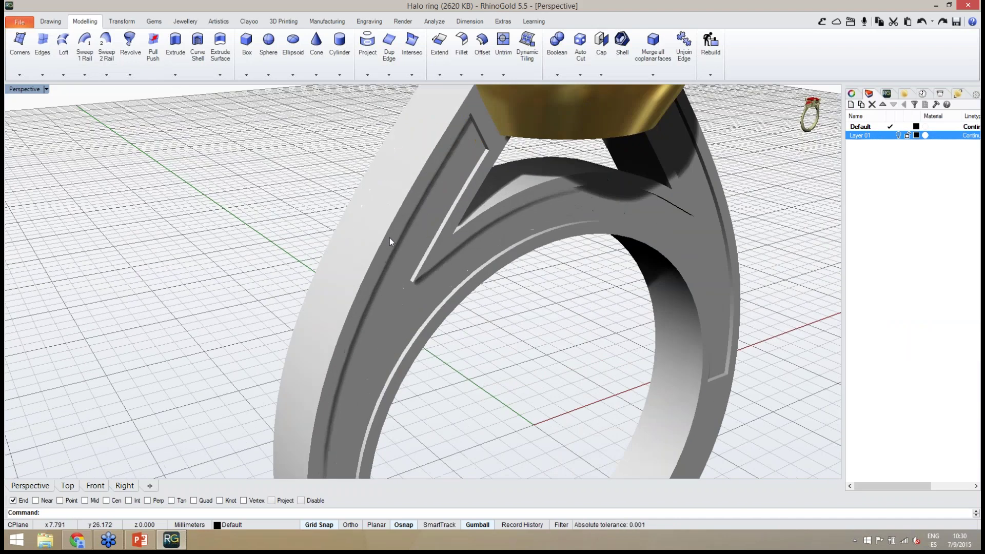
scroll(390, 238, down, 8)
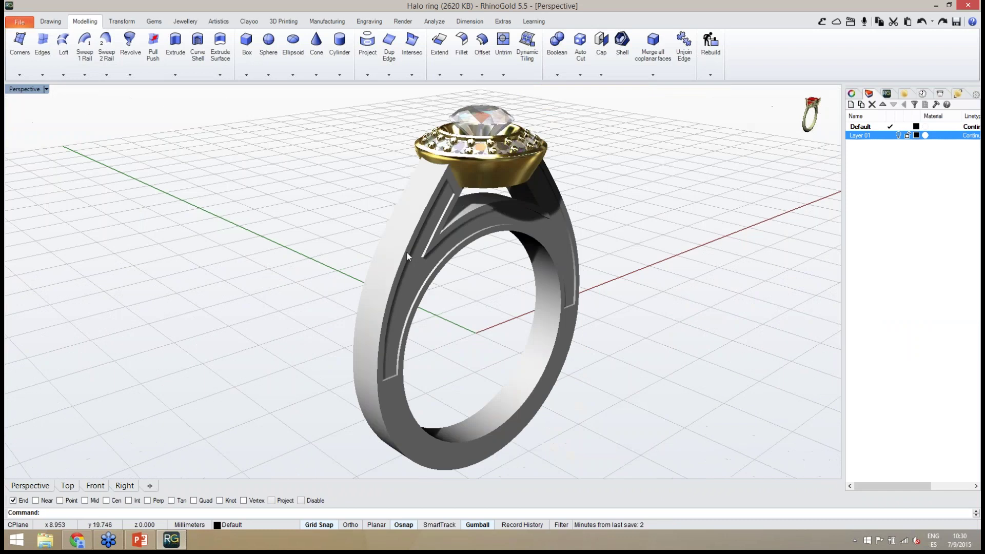
right_drag(406, 255, 272, 56)
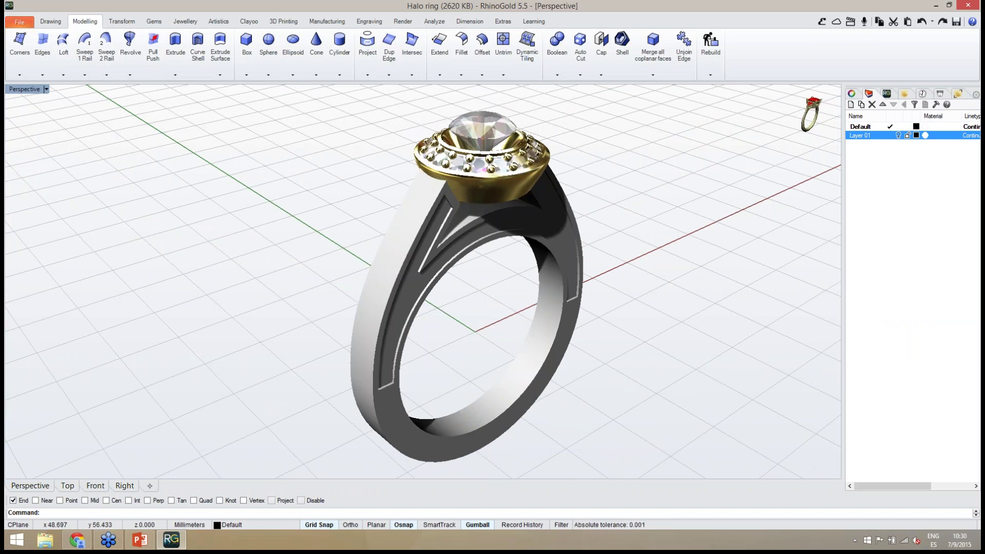
click(482, 77)
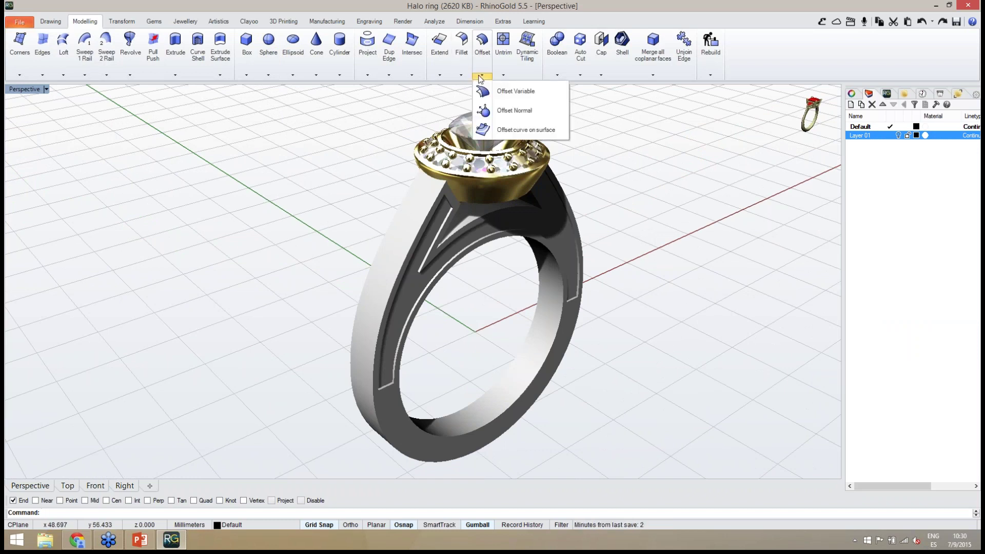
Offset the first side-face edge by 0.5 as a curve on the shank surface.
click(533, 131)
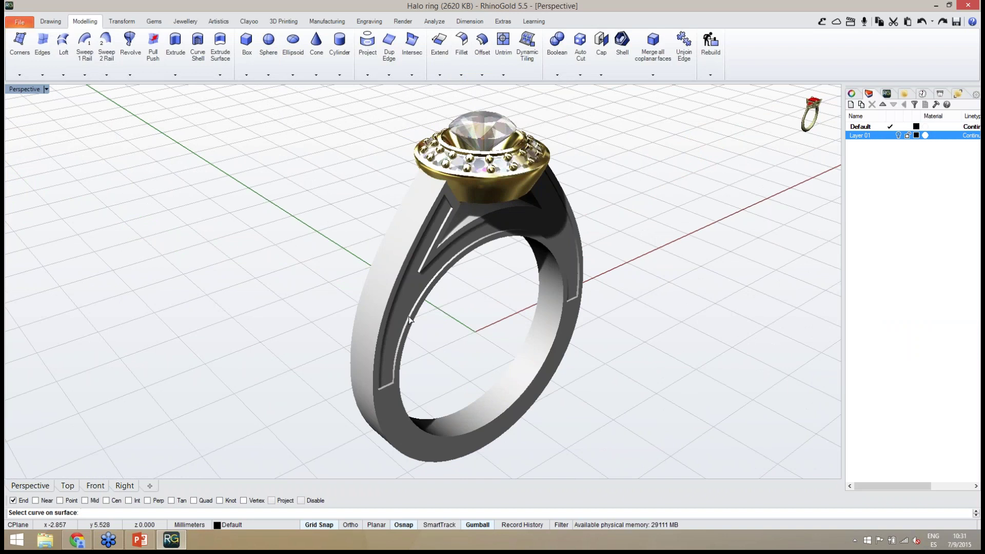
right_drag(414, 312, 415, 322)
scroll(404, 325, up, 3)
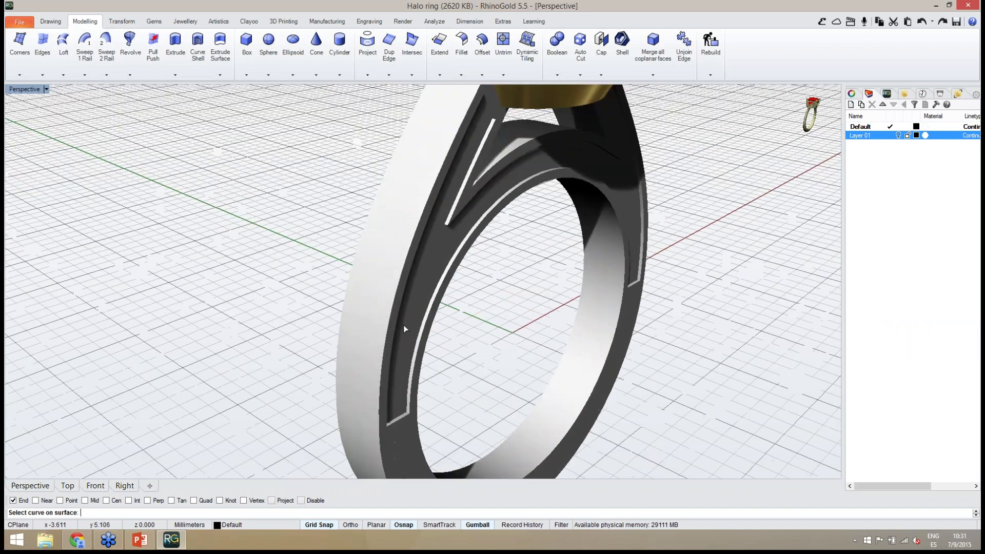
click(398, 285)
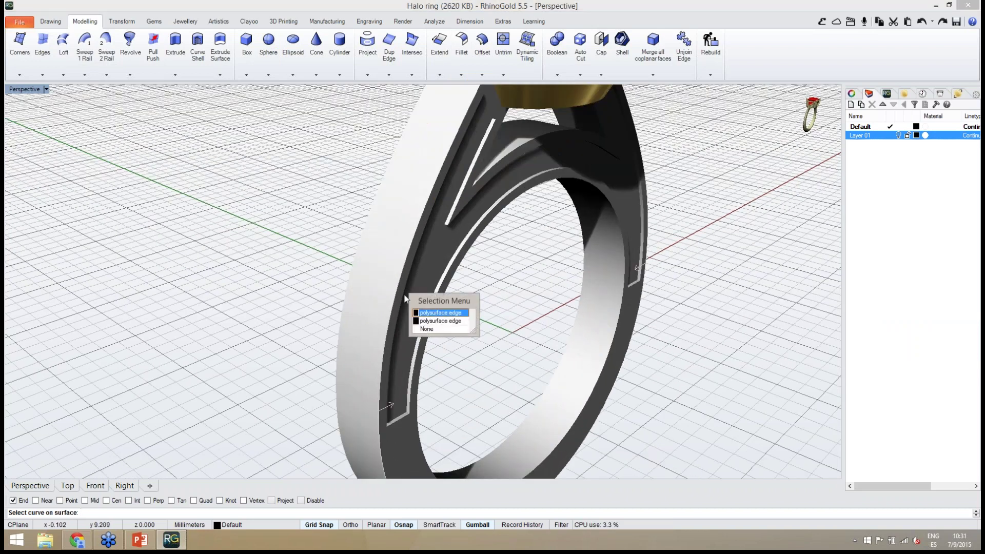
click(430, 321)
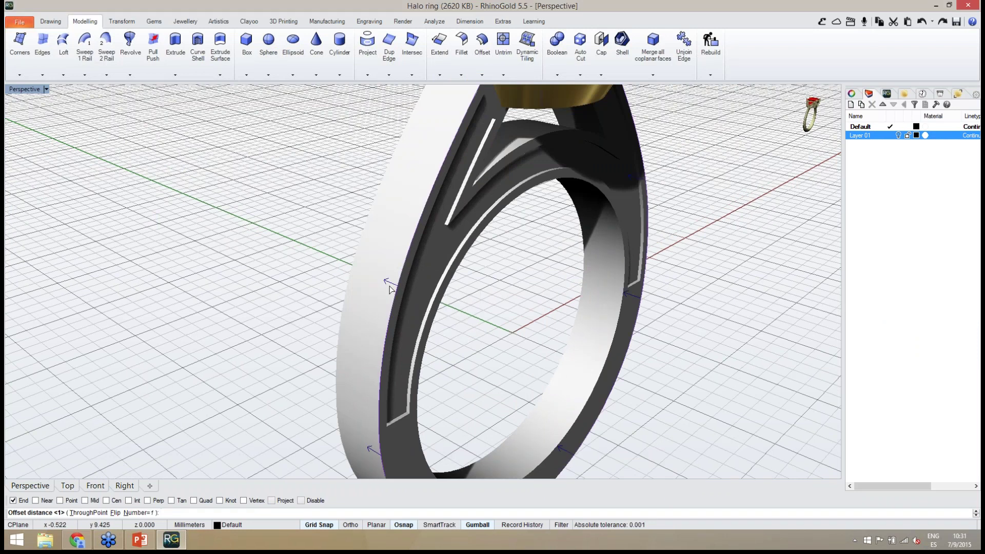
right_drag(391, 286, 362, 268)
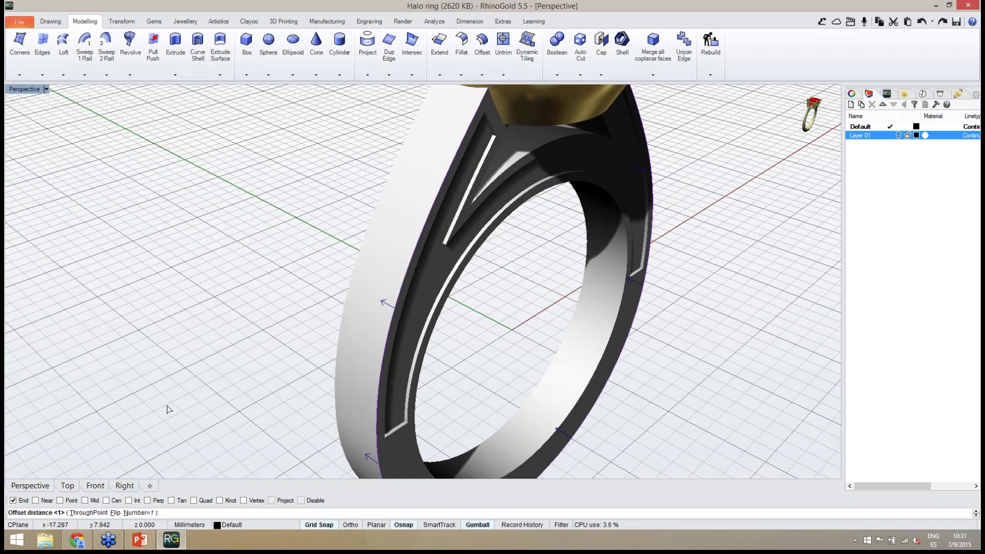
key(Return)
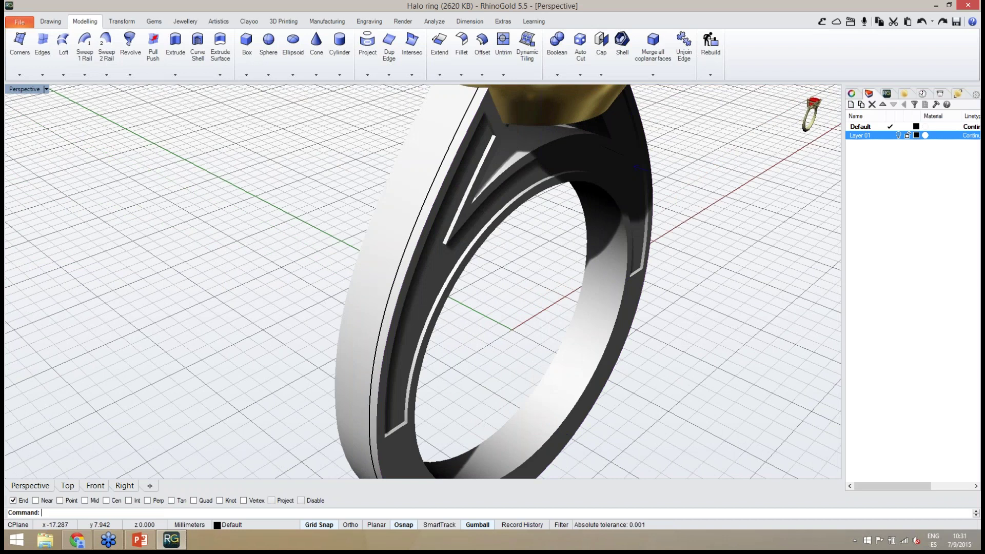
right_drag(271, 420, 342, 377)
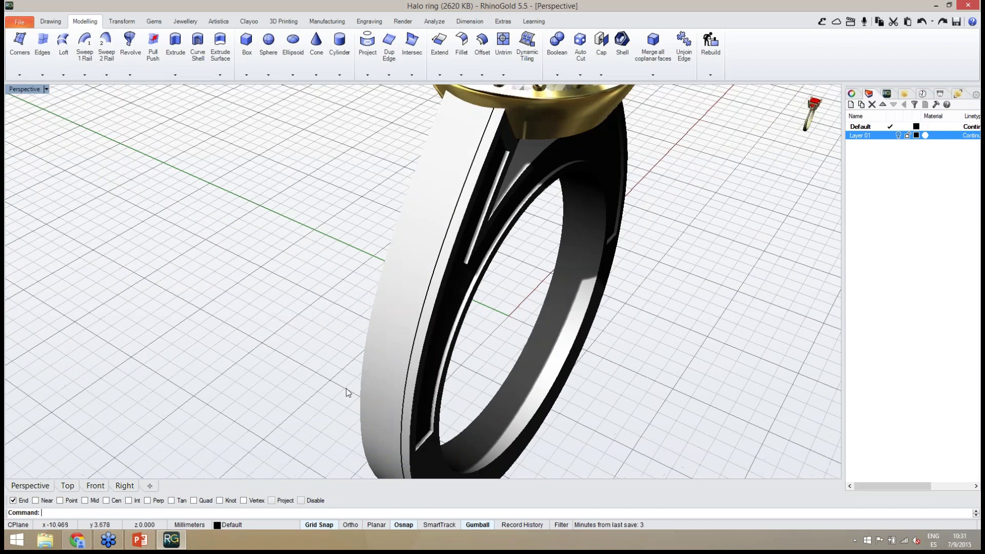
Repeat the 0.5 curve-on-surface offset for the other side-face edge.
right_click(335, 201)
click(365, 347)
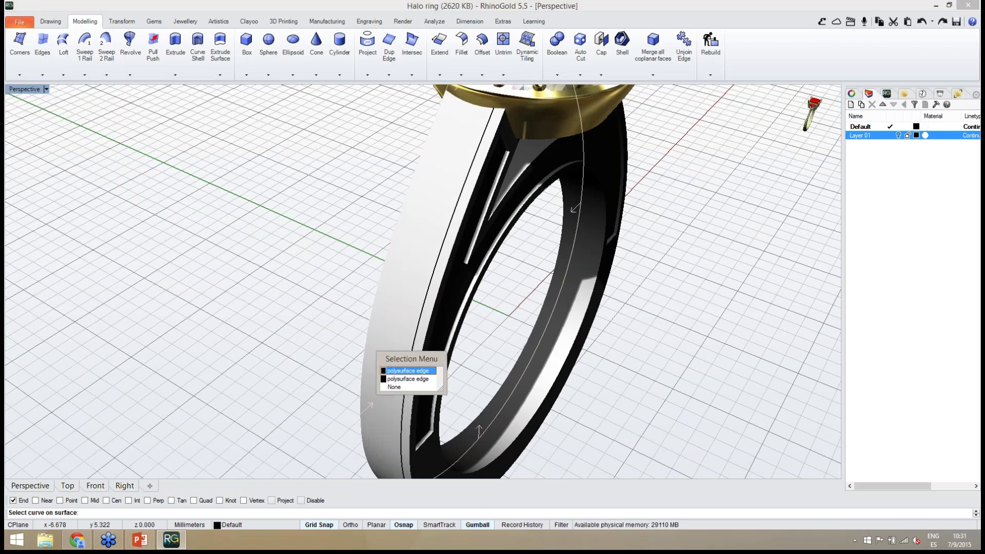
click(396, 380)
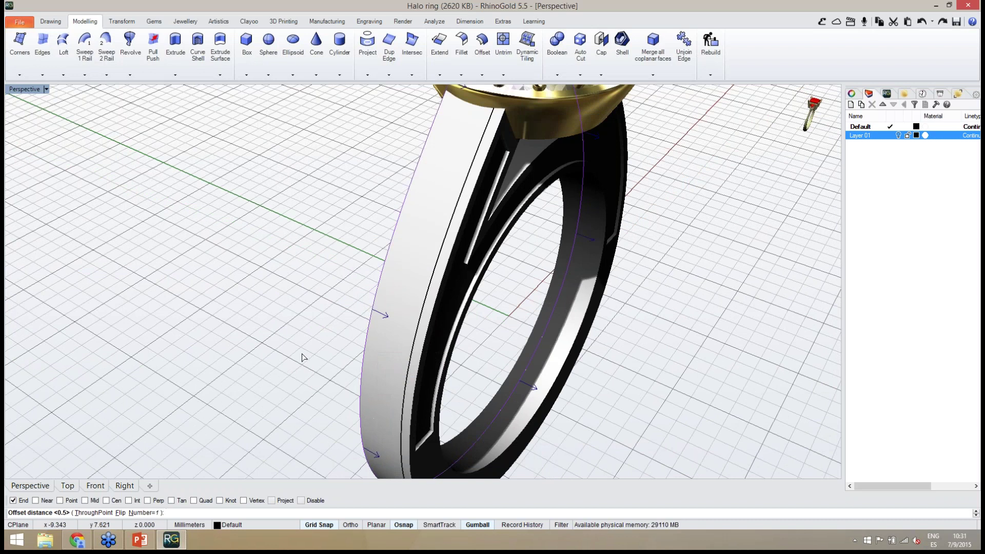
key(Return)
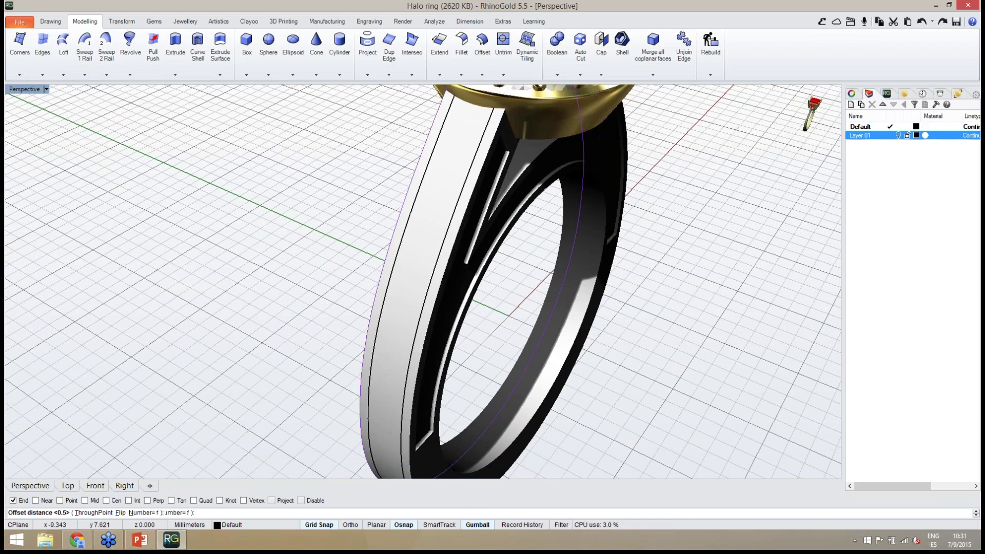
scroll(277, 325, down, 5)
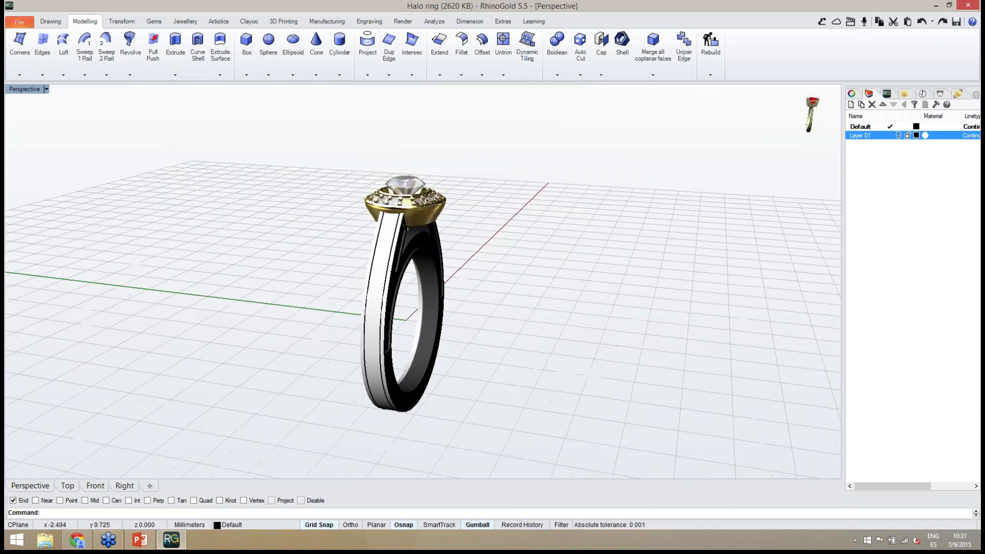
Review the offset curves and bring up the Dup Edge options with Extract Isocurves.
right_drag(277, 326, 416, 226)
scroll(397, 220, up, 3)
scroll(406, 236, down, 3)
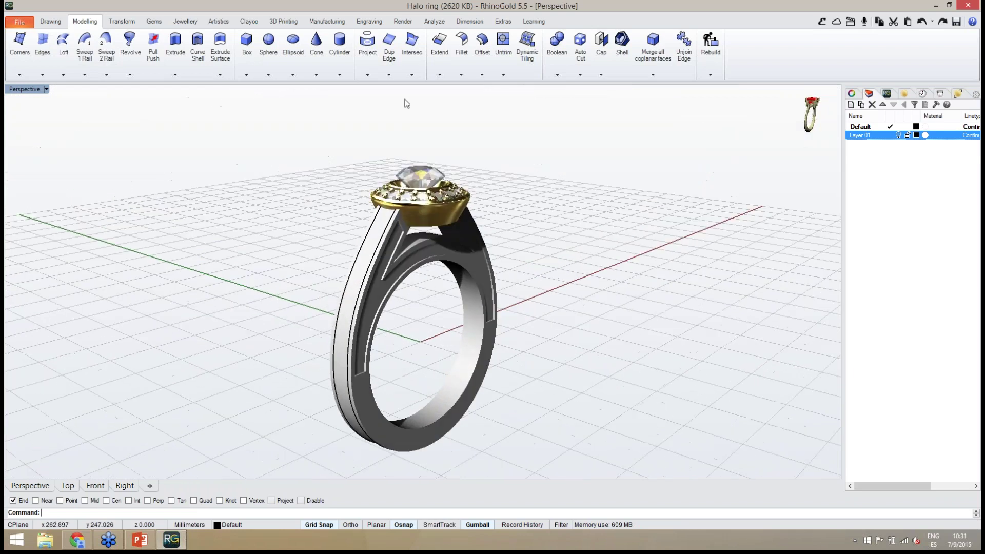
click(390, 76)
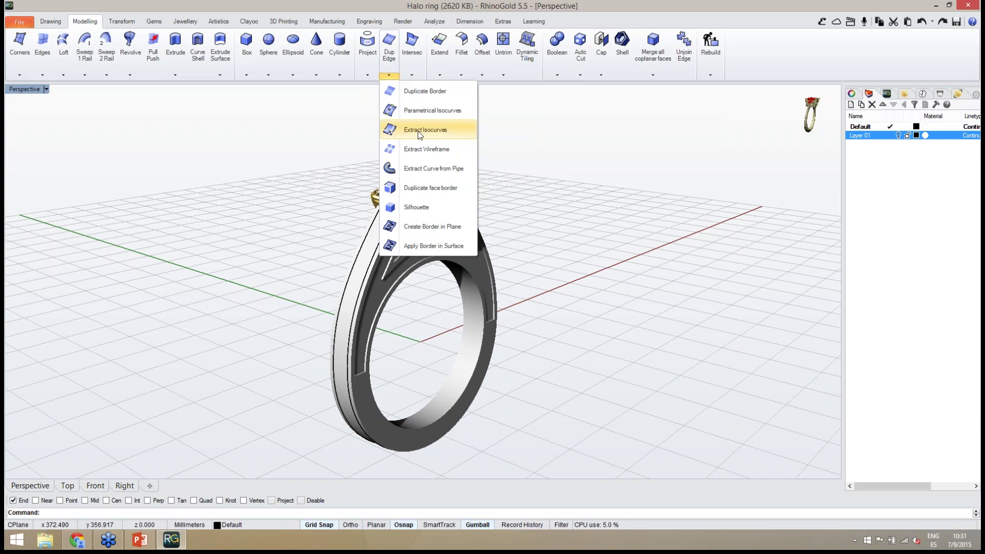
key(Escape)
right_drag(343, 310, 400, 316)
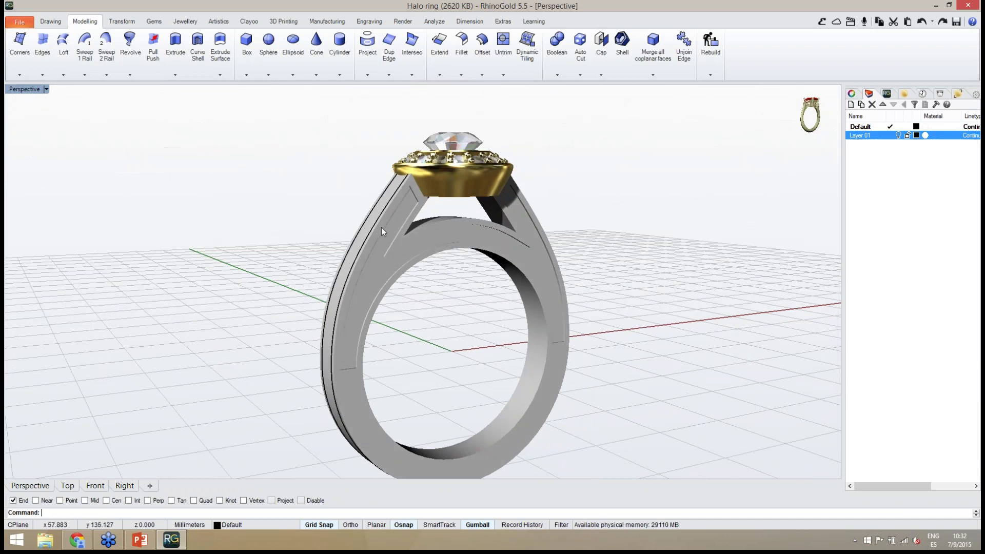
right_drag(381, 227, 384, 121)
click(388, 76)
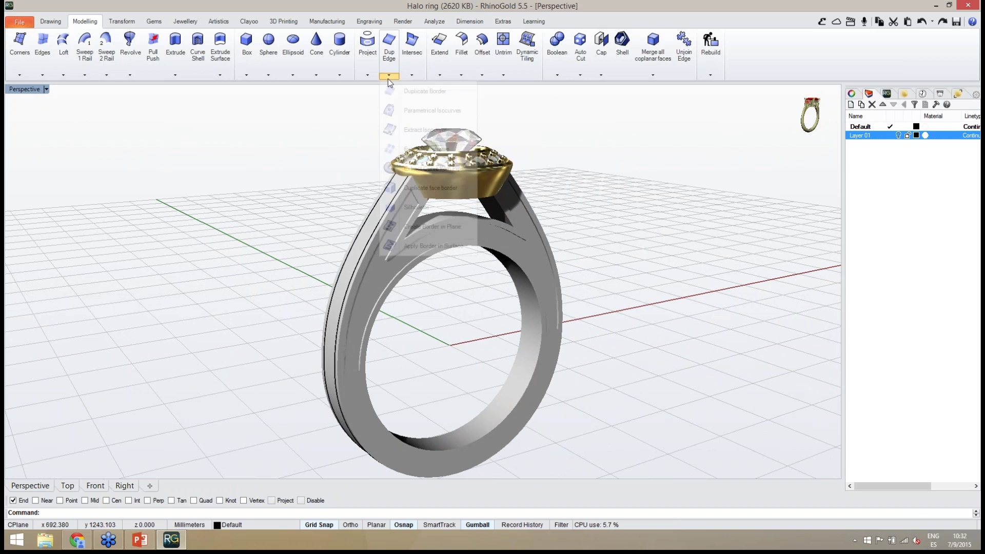
Start Extract Isocurve on the shank's side surface with Direction set to V.
click(418, 130)
right_drag(419, 130, 402, 319)
scroll(403, 318, up, 5)
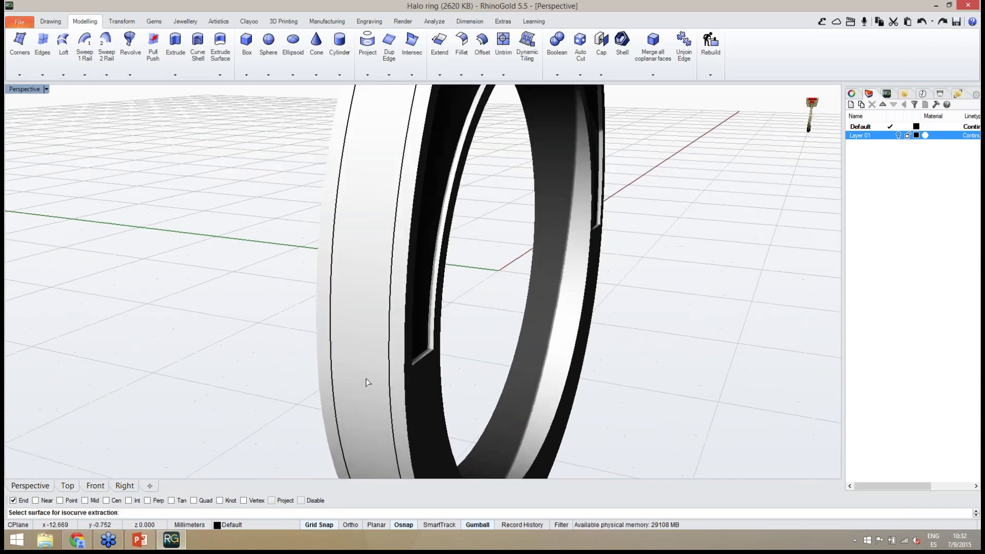
click(366, 387)
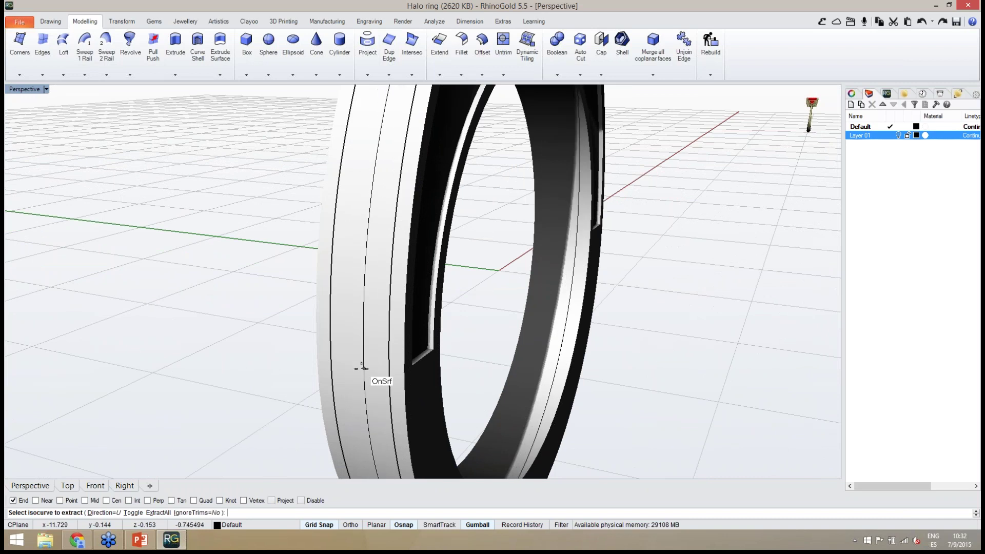
click(111, 515)
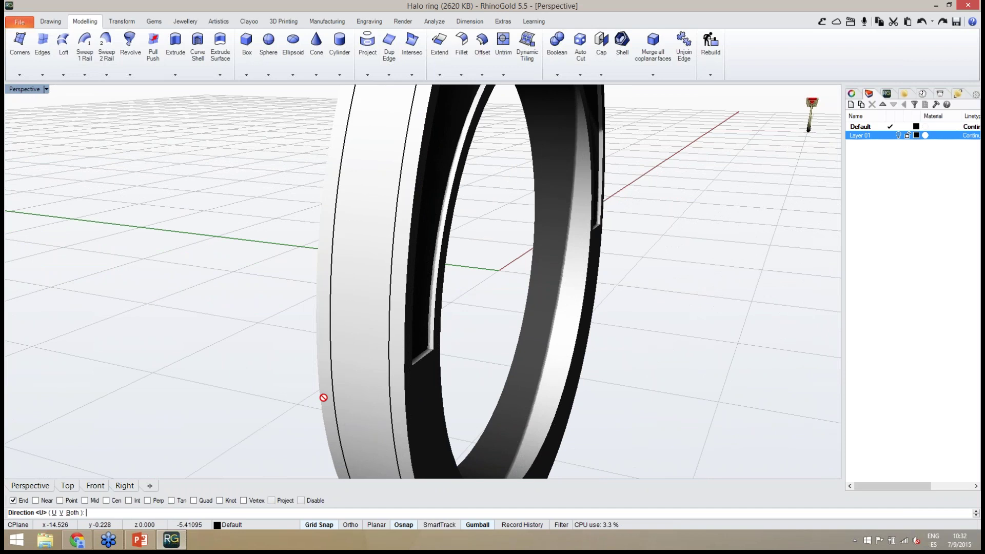
click(61, 513)
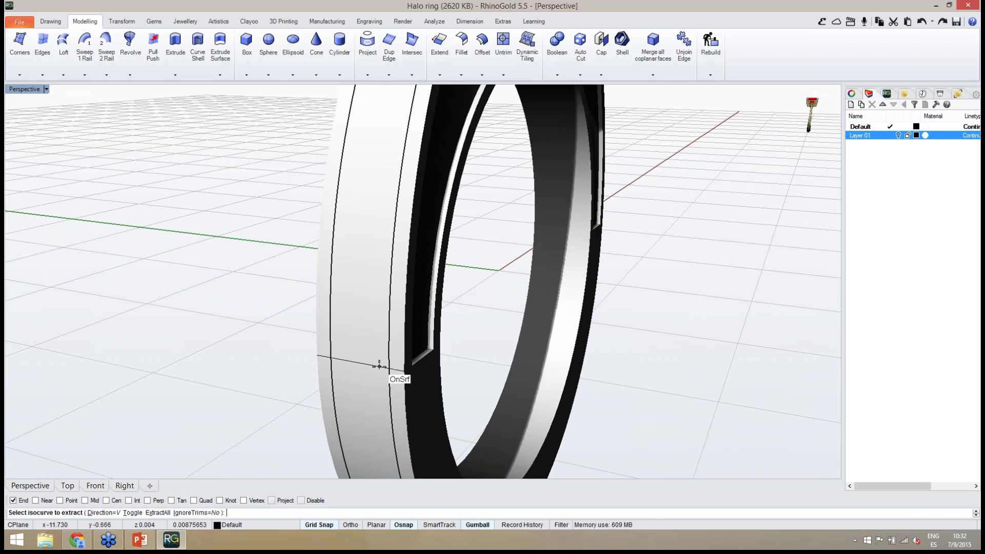
scroll(379, 365, up, 1)
right_drag(379, 365, 330, 311)
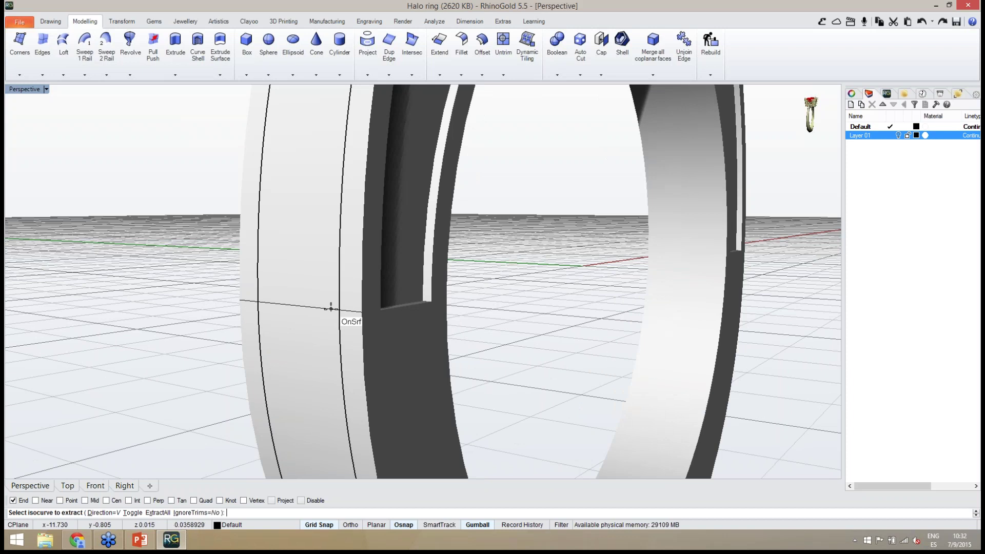
Extract two isocurves, one low on the shank and one just below the halo.
click(331, 307)
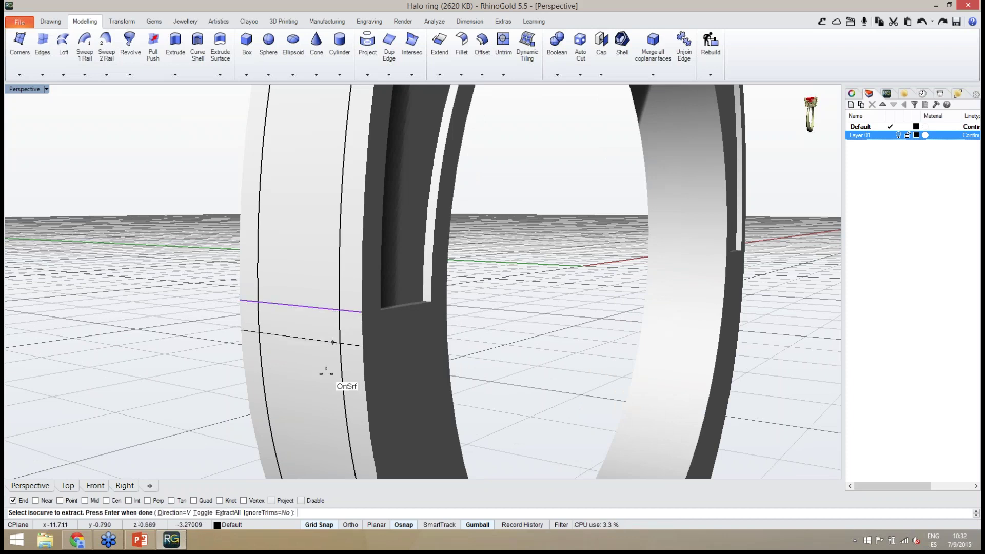
scroll(327, 417, down, 4)
scroll(350, 355, down, 4)
right_drag(350, 354, 410, 287)
scroll(508, 205, up, 5)
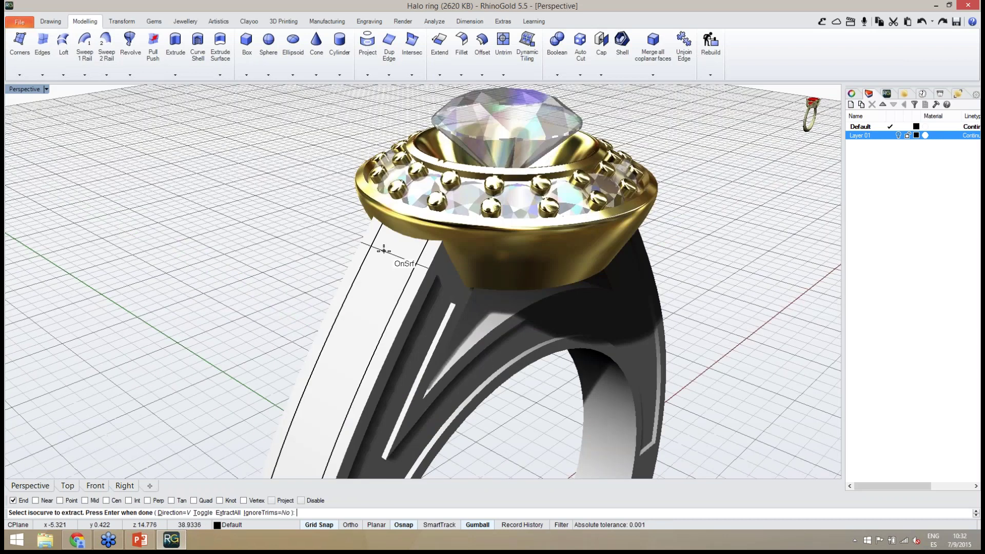
click(383, 277)
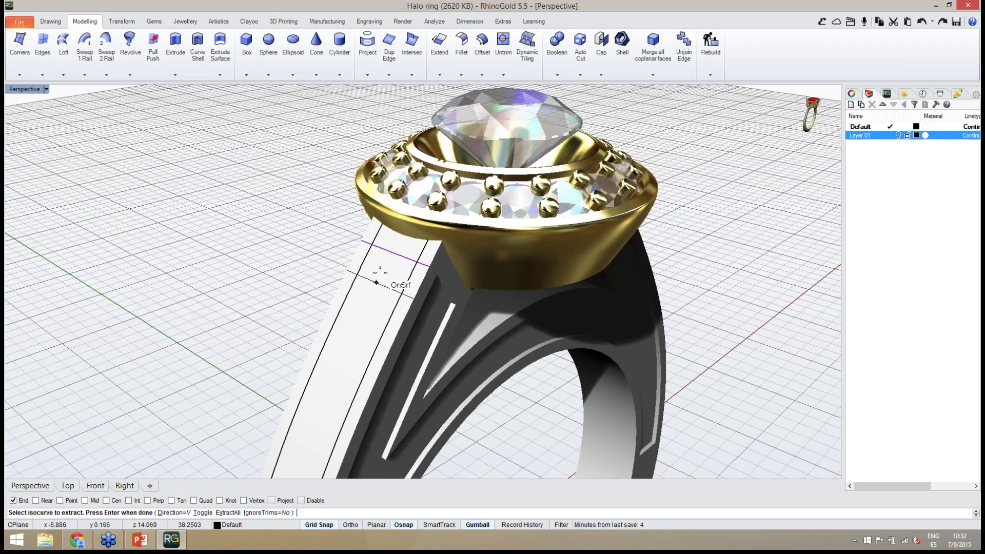
scroll(340, 288, down, 5)
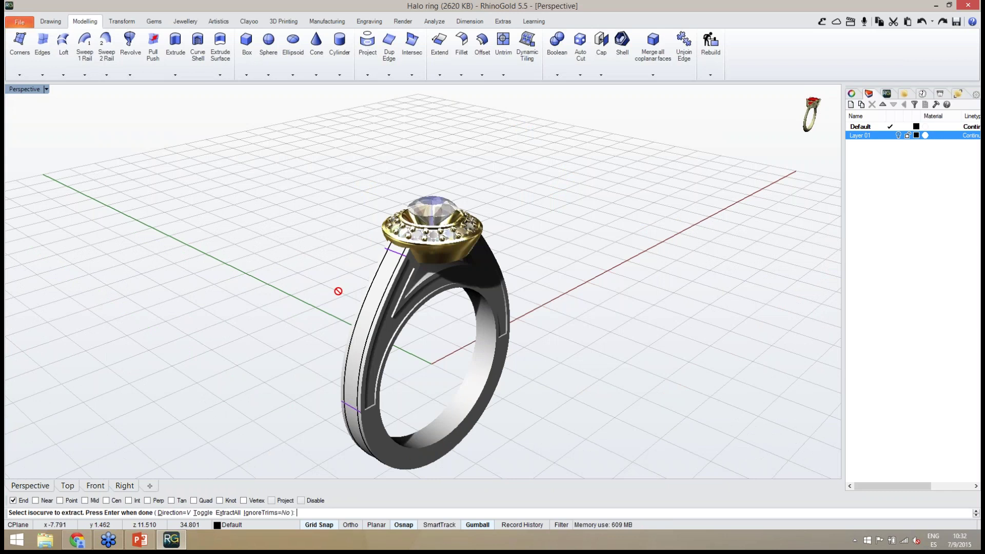
key(Return)
right_drag(326, 352, 379, 266)
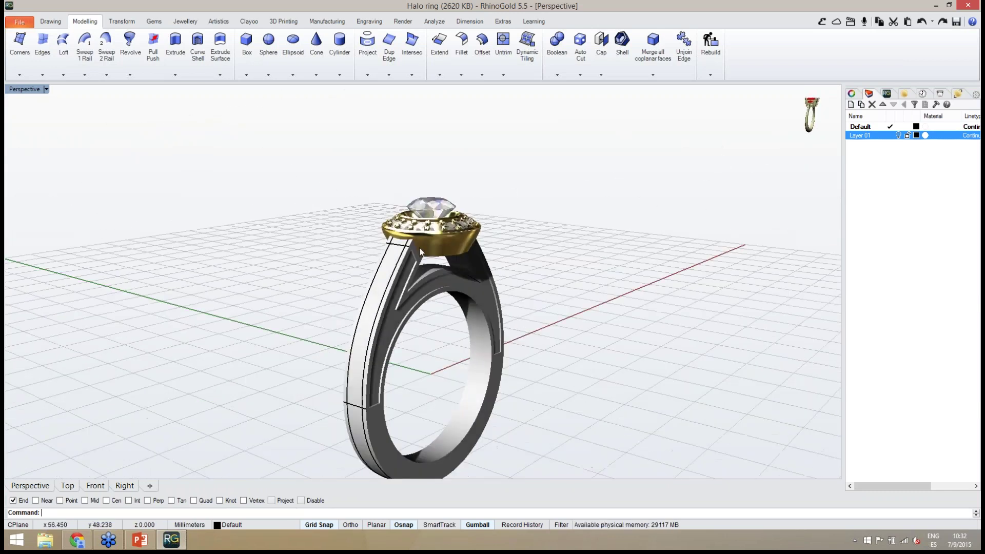
Hide the ring band to expose the shank curves.
click(404, 320)
middle_click(725, 141)
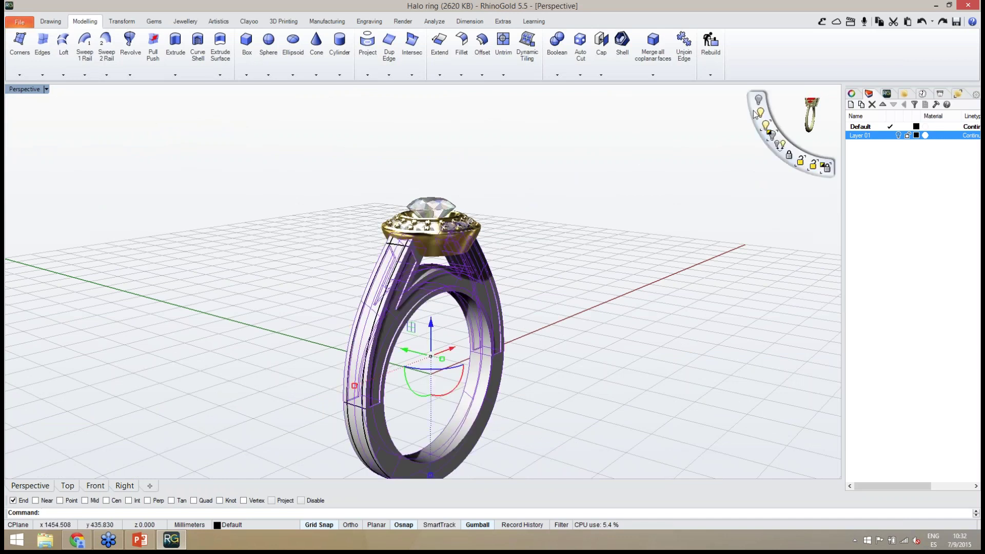
click(758, 105)
right_drag(517, 308, 496, 330)
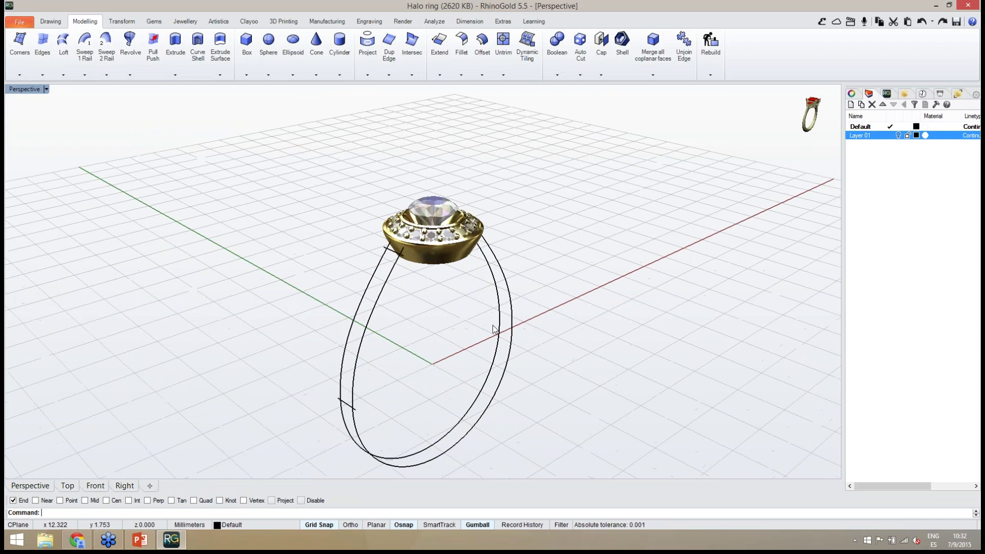
scroll(390, 259, up, 3)
scroll(347, 328, down, 2)
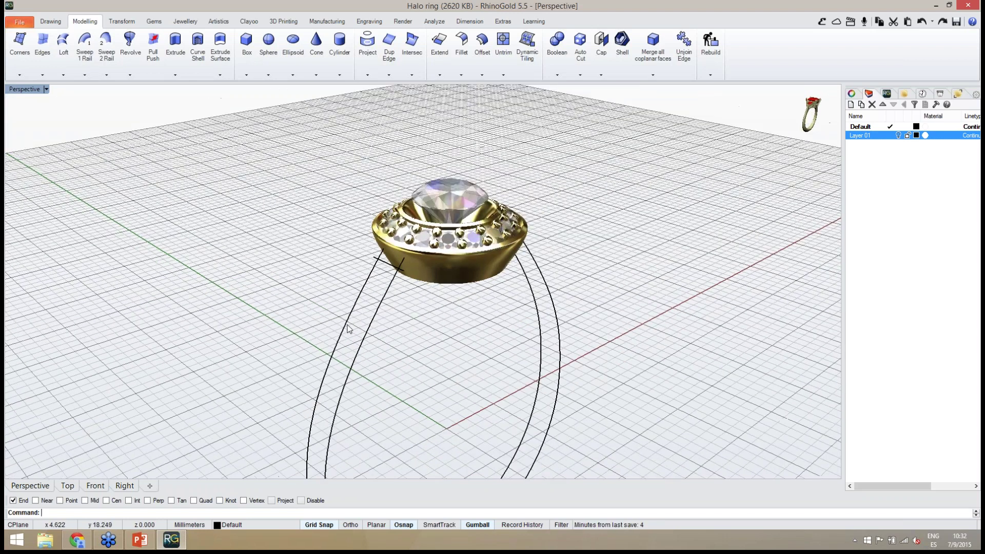
right_drag(347, 330, 343, 409)
scroll(346, 412, up, 1)
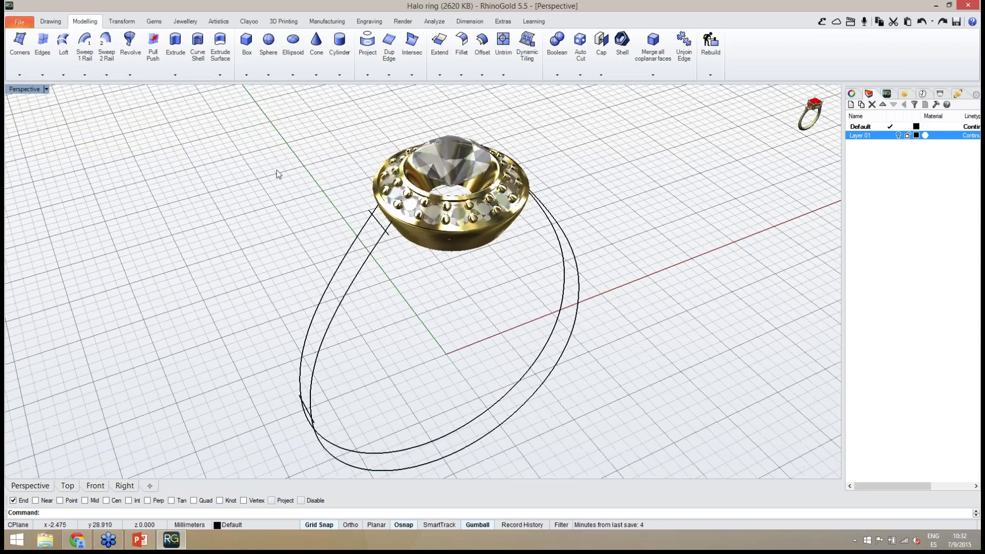
Trim the edge curves and isocurves against each other into a closed panel outline.
click(50, 21)
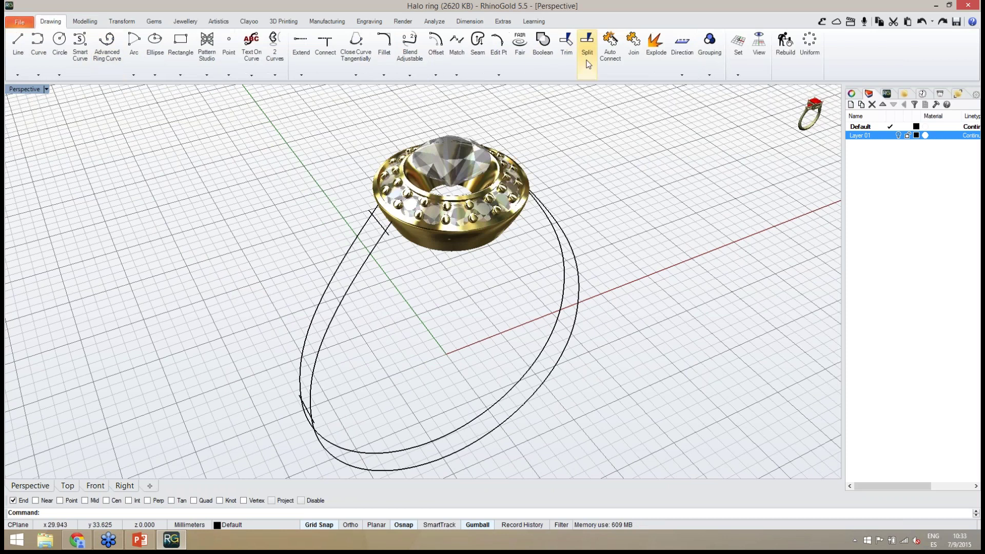
click(566, 45)
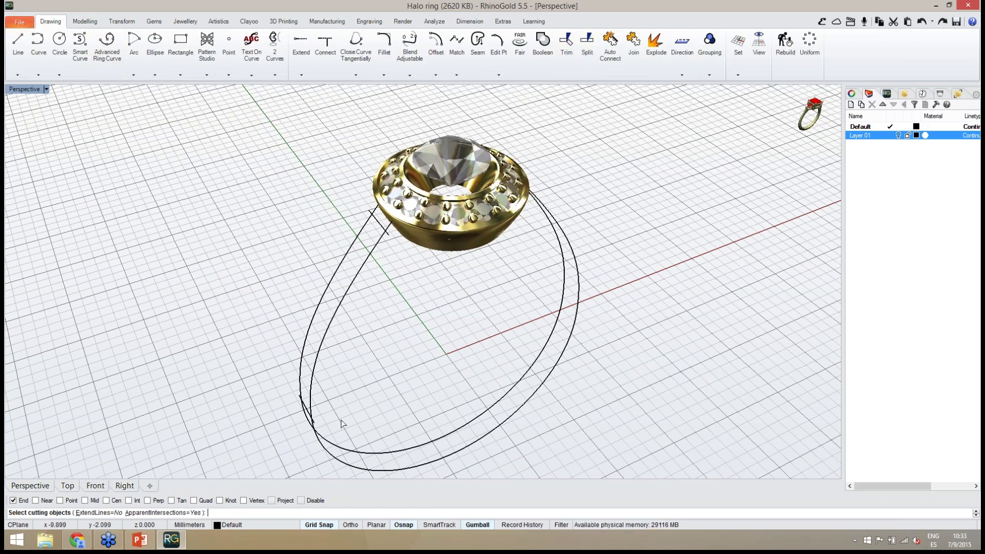
drag(272, 337, 272, 337)
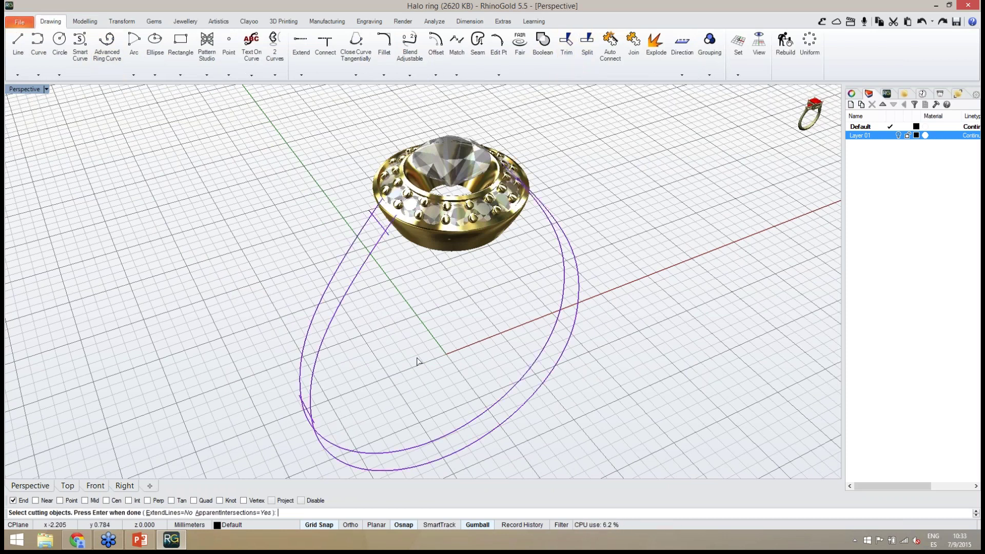
key(Return)
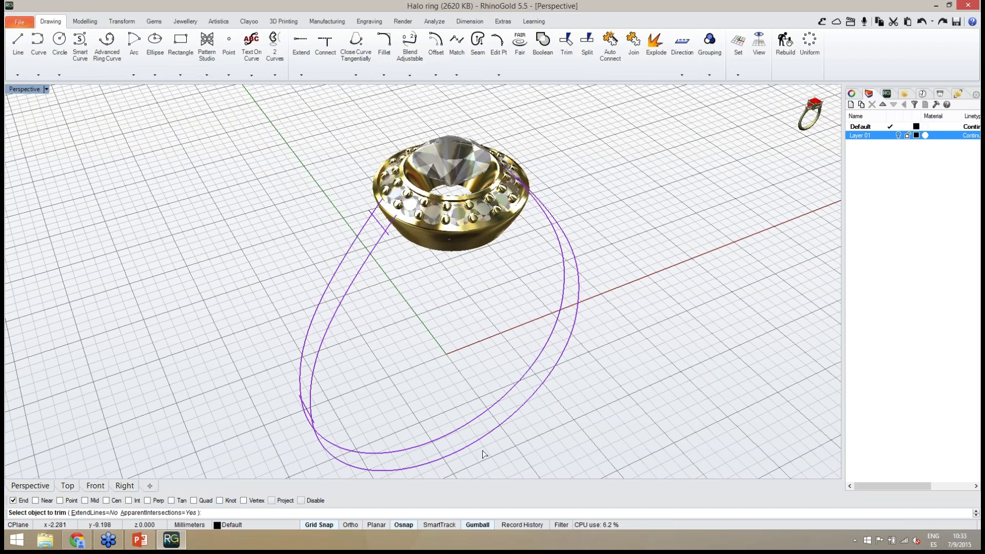
drag(460, 409, 459, 409)
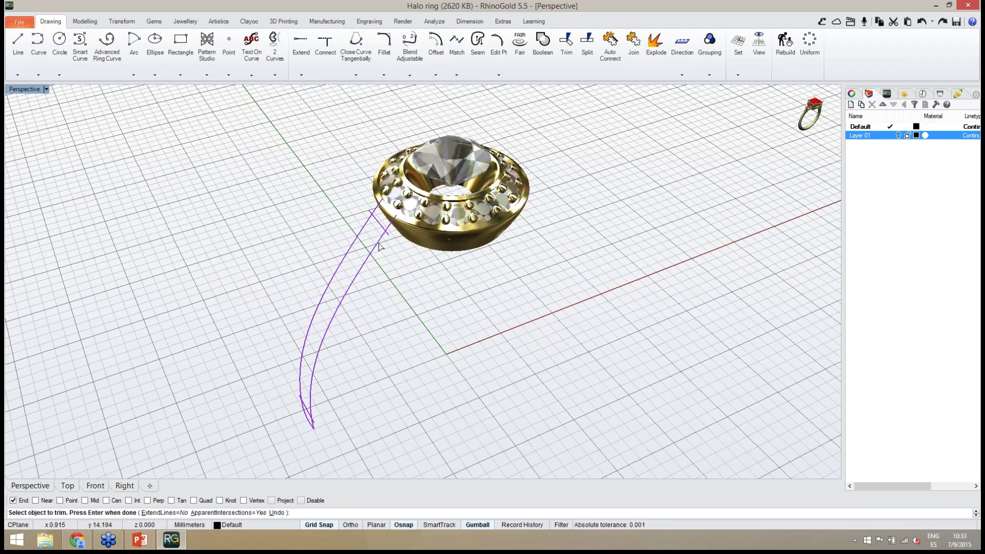
scroll(378, 246, up, 5)
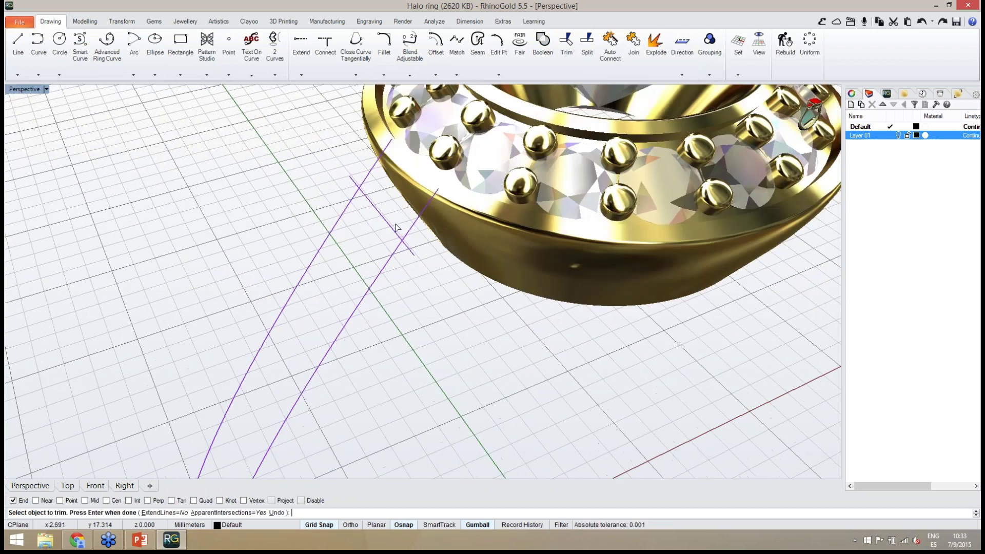
click(410, 250)
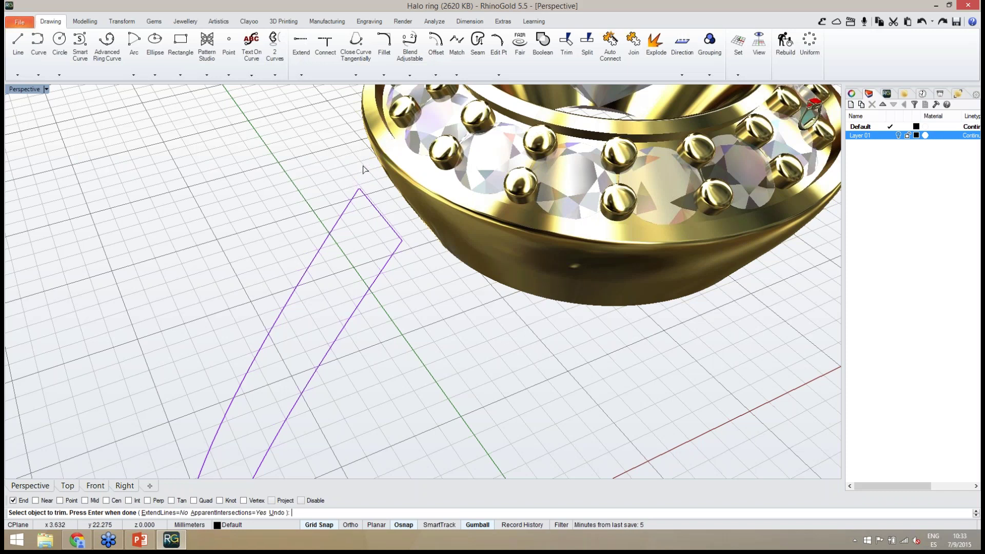
scroll(362, 169, down, 5)
right_drag(350, 341, 353, 374)
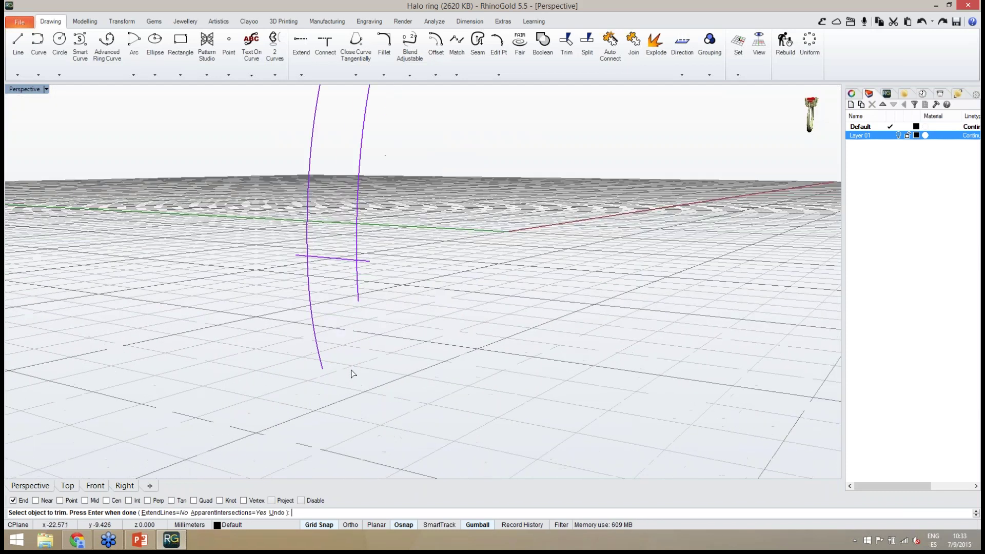
click(306, 294)
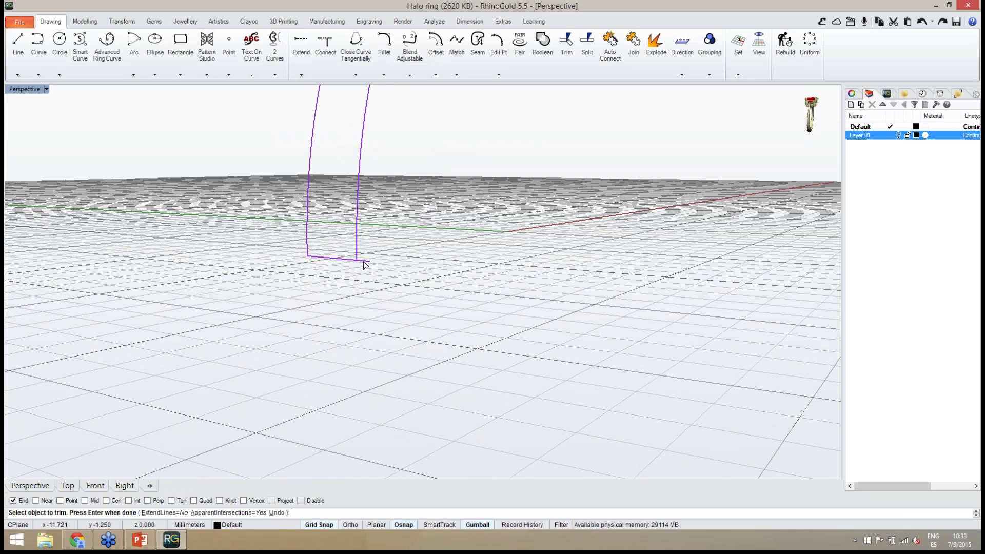
right_drag(379, 392, 403, 364)
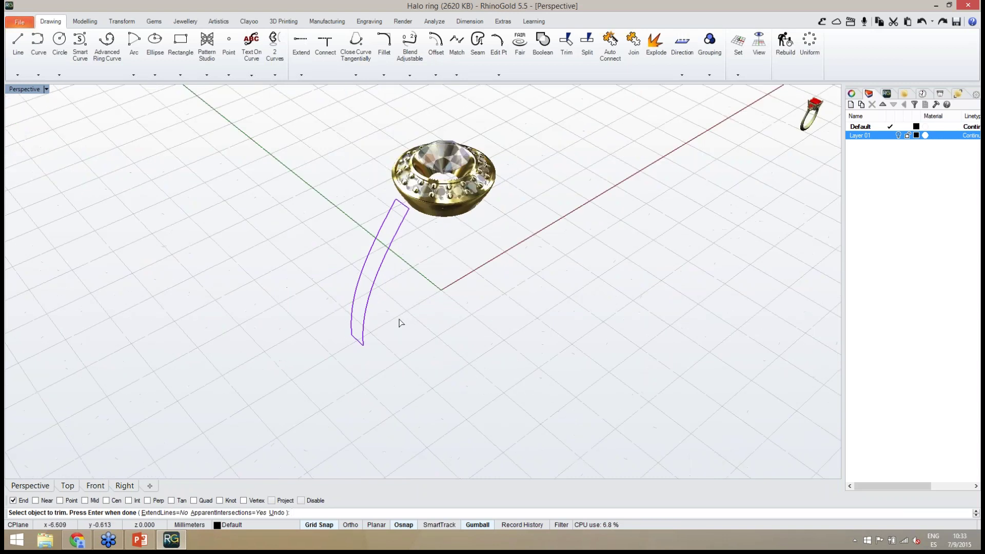
key(Return)
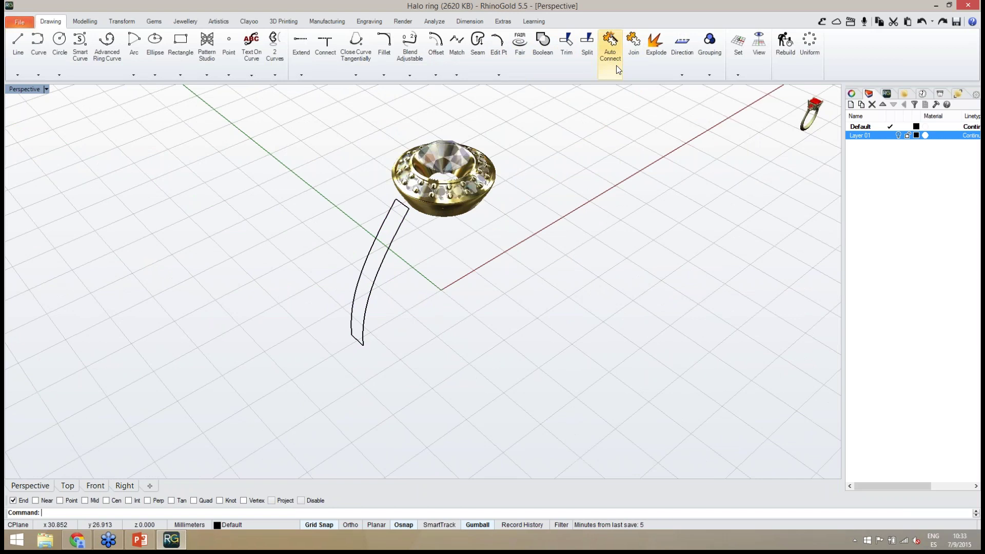
Show the ring band again and view the ring head from above.
middle_click(766, 121)
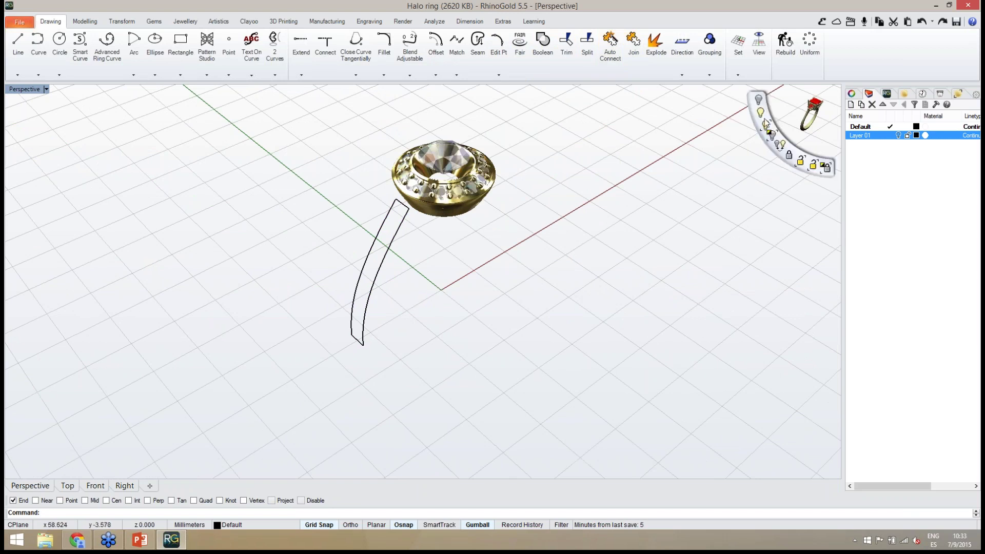
click(766, 123)
right_drag(510, 400, 518, 362)
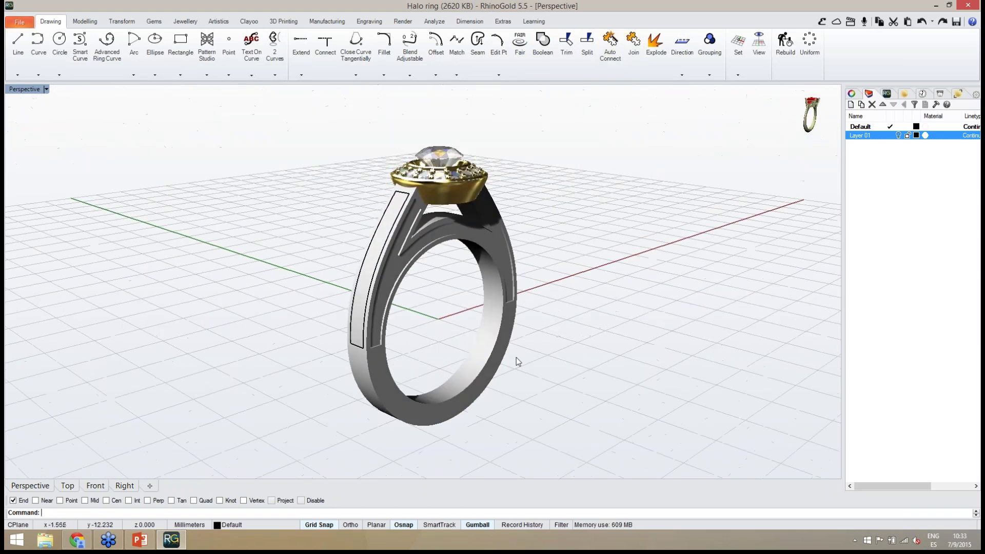
scroll(396, 250, up, 3)
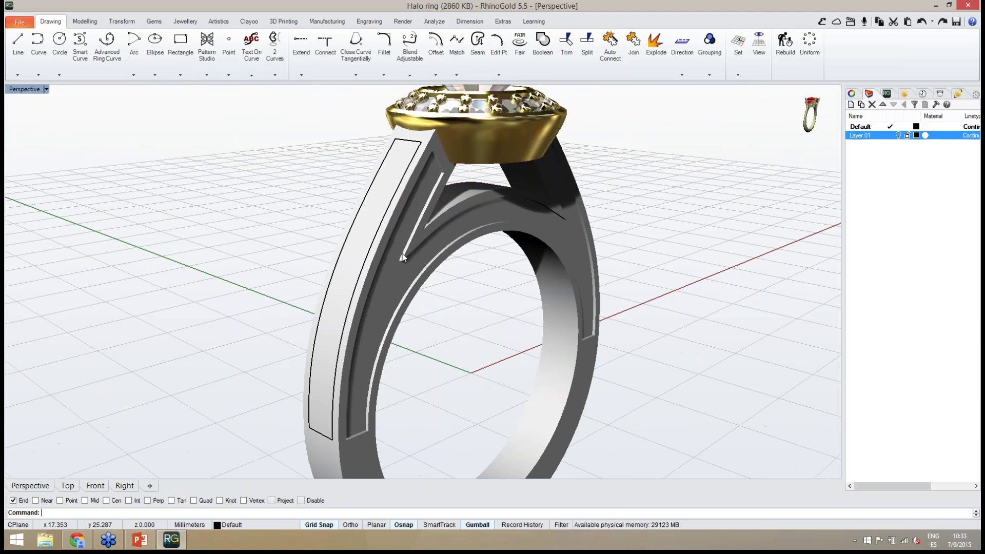
scroll(414, 259, down, 3)
right_drag(414, 258, 314, 206)
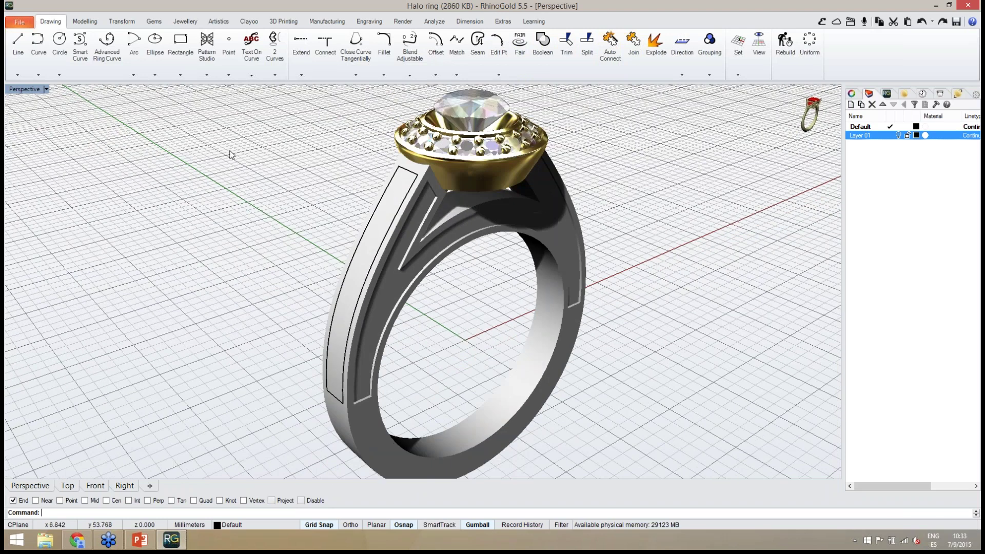
Start Pull Push on the near shank surface using the closed panel outline.
click(85, 21)
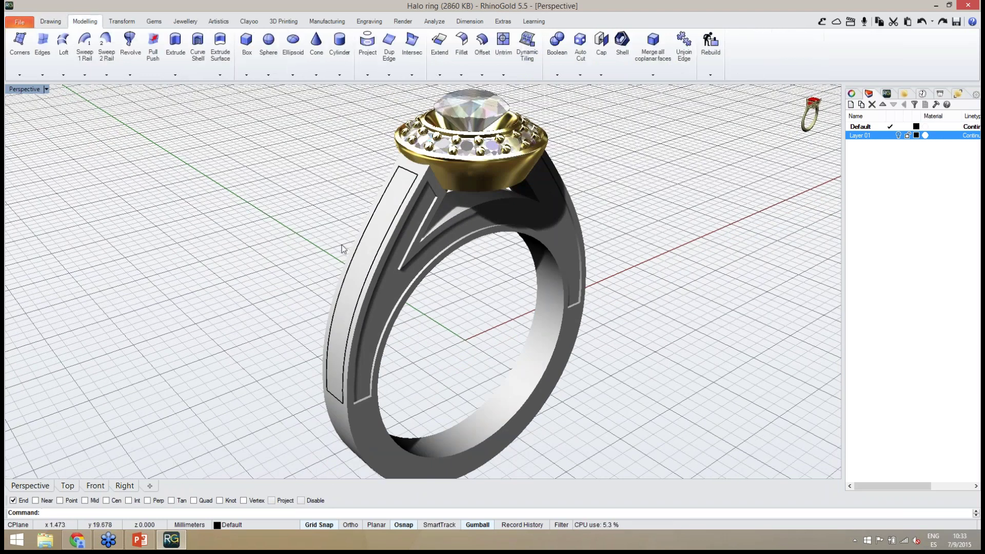
right_drag(369, 311, 280, 230)
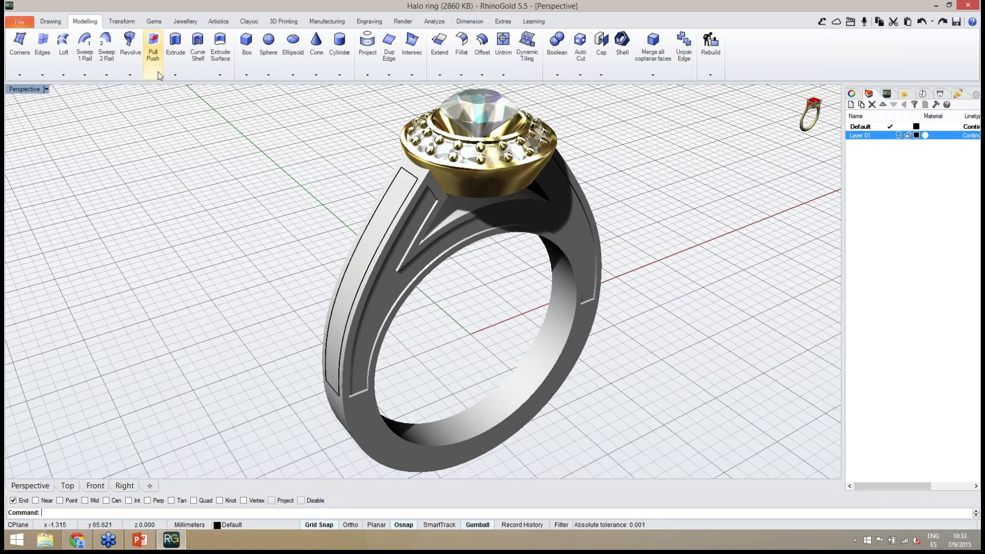
click(153, 45)
click(857, 137)
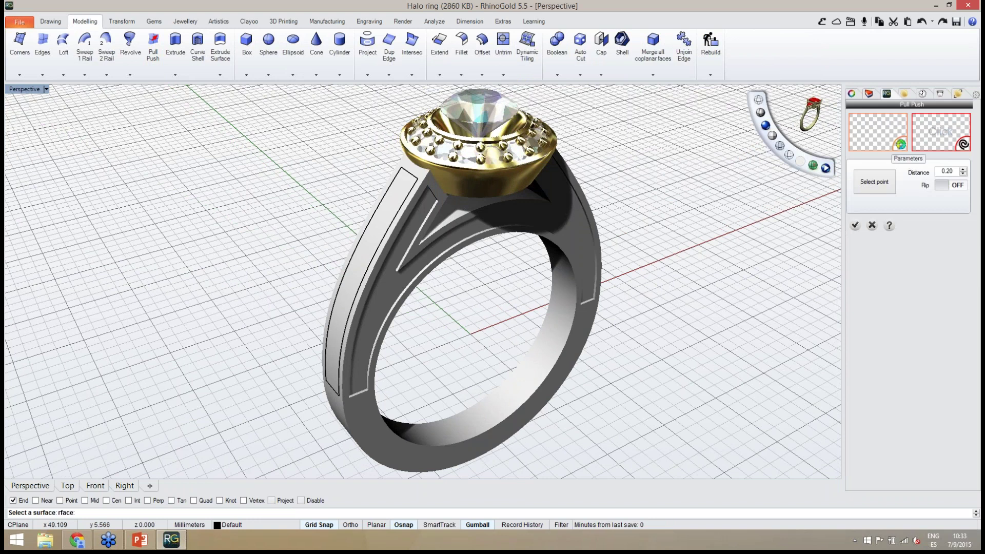
click(360, 257)
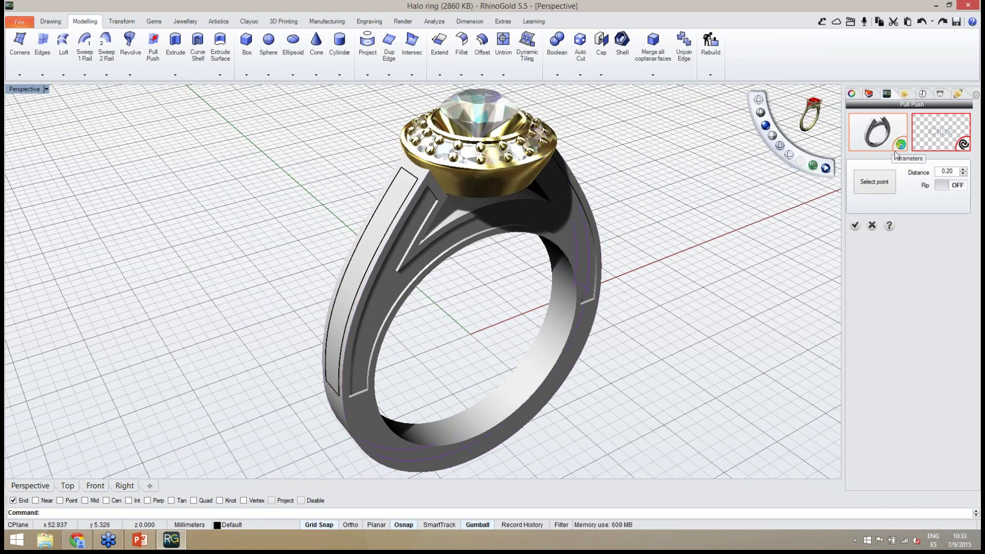
click(366, 286)
Set the recess distance to 0.30 and apply it.
right_drag(372, 285, 378, 259)
scroll(379, 245, up, 3)
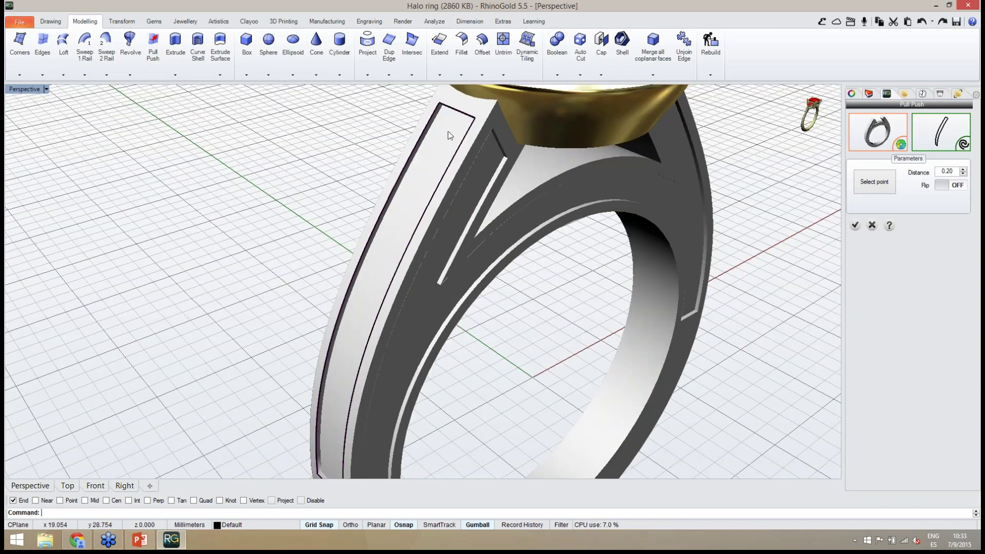
scroll(448, 131, down, 3)
click(964, 169)
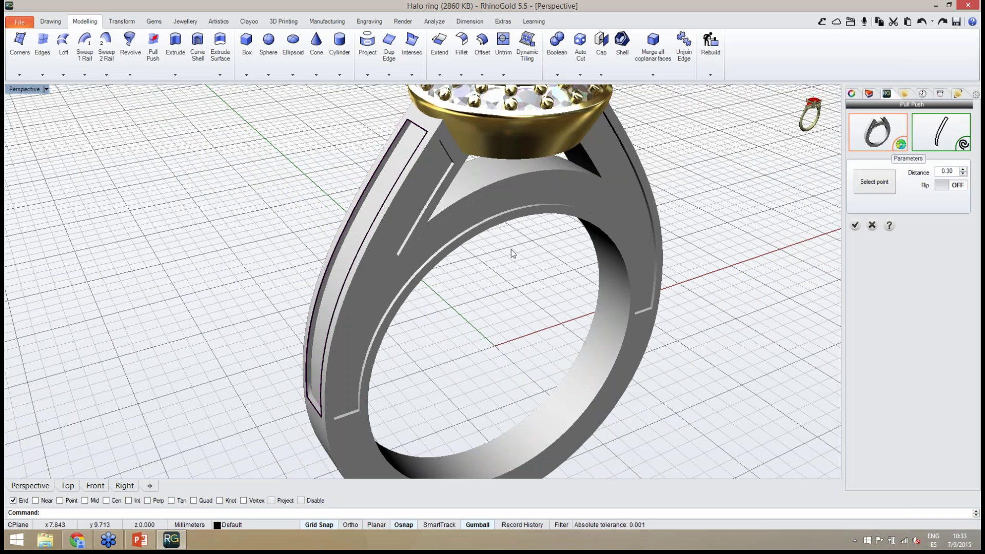
right_drag(511, 250, 845, 255)
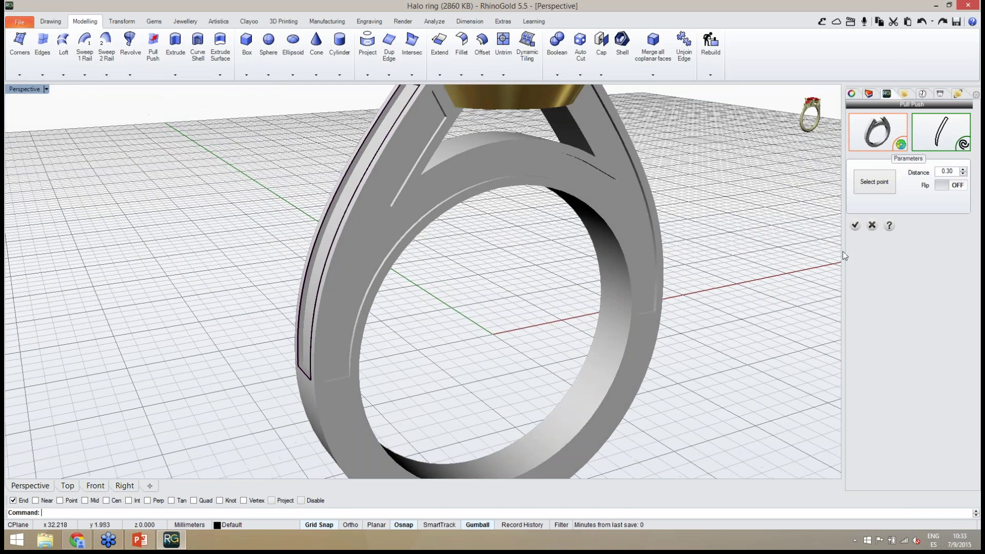
click(856, 225)
right_drag(497, 304, 500, 207)
scroll(500, 208, up, 3)
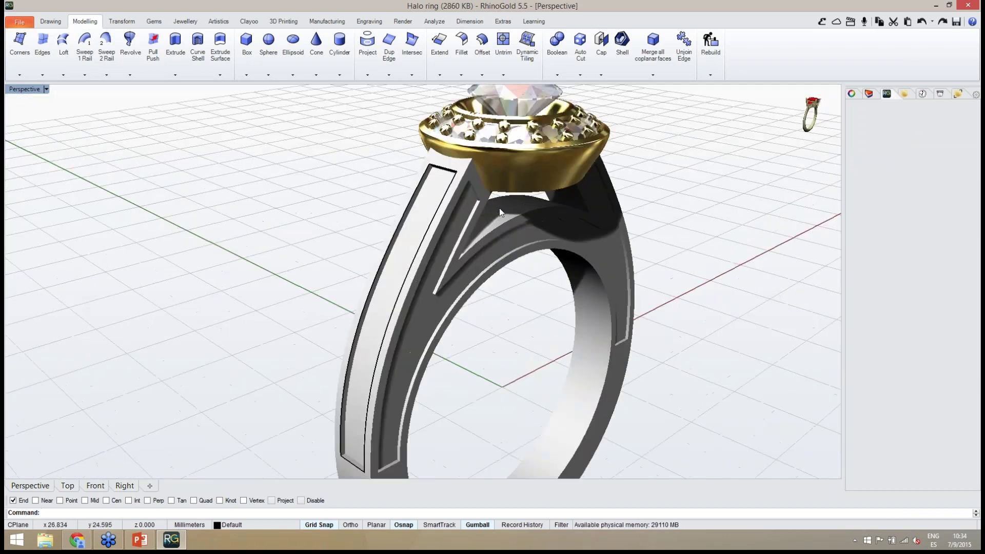
Select the used panel outline curve on the recessed side and delete it.
click(393, 314)
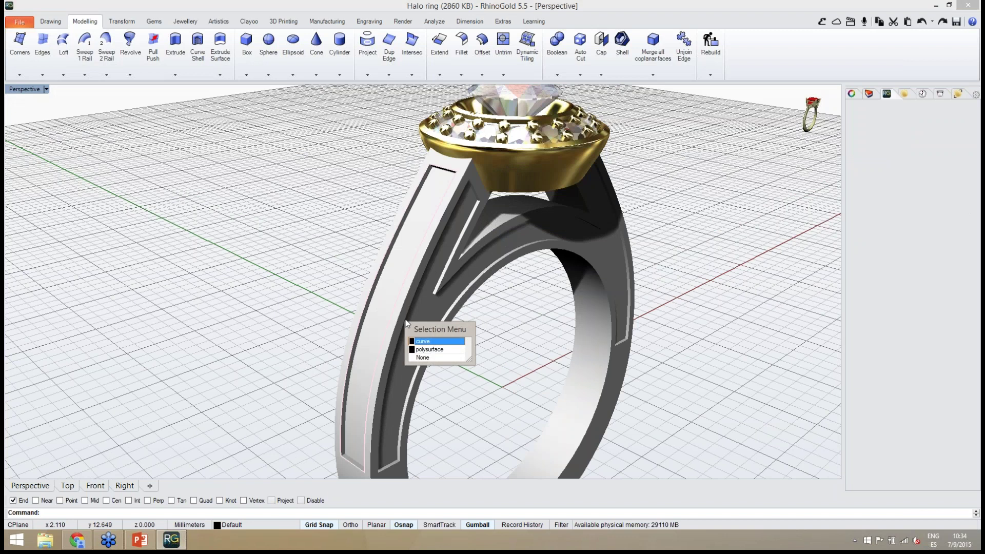
click(421, 345)
right_drag(484, 350, 441, 344)
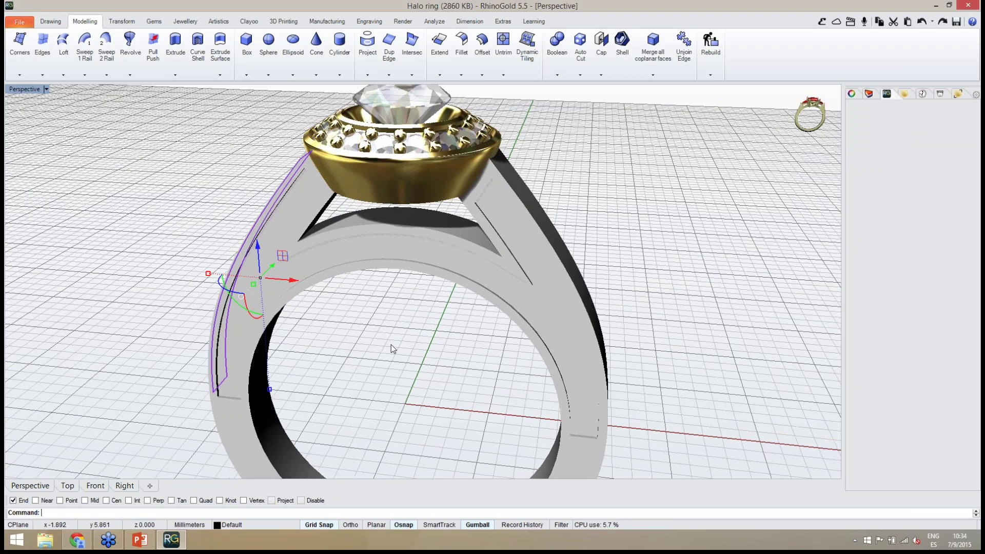
click(122, 21)
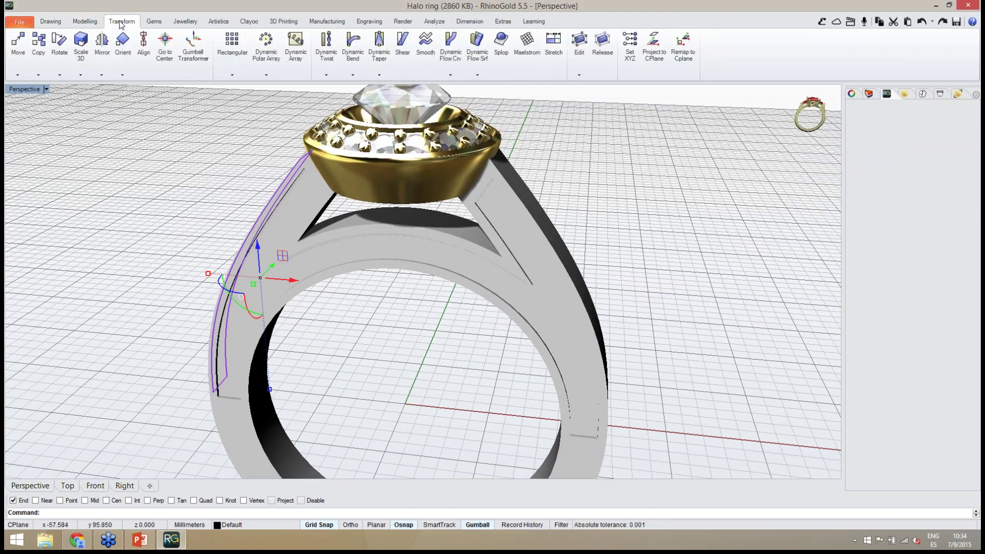
click(109, 77)
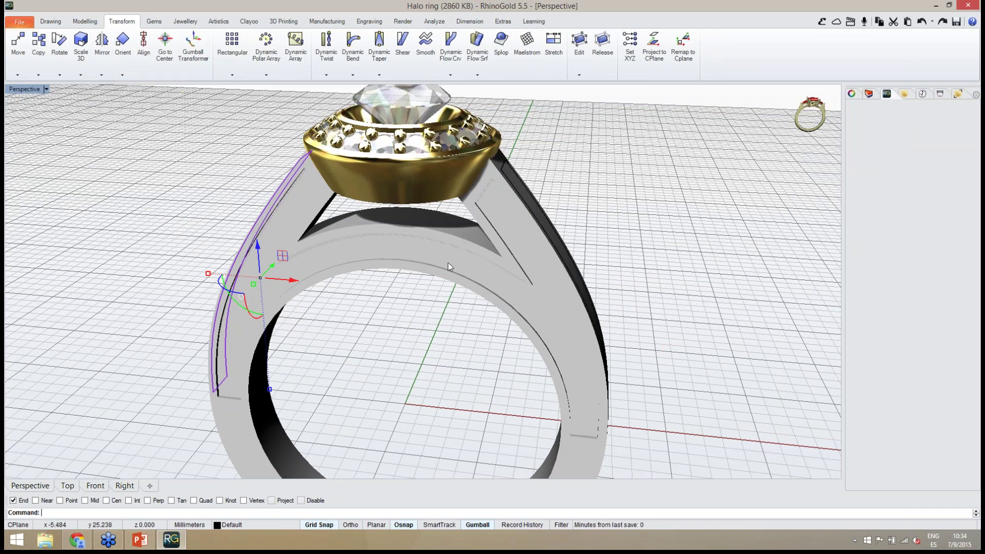
right_drag(517, 281, 366, 193)
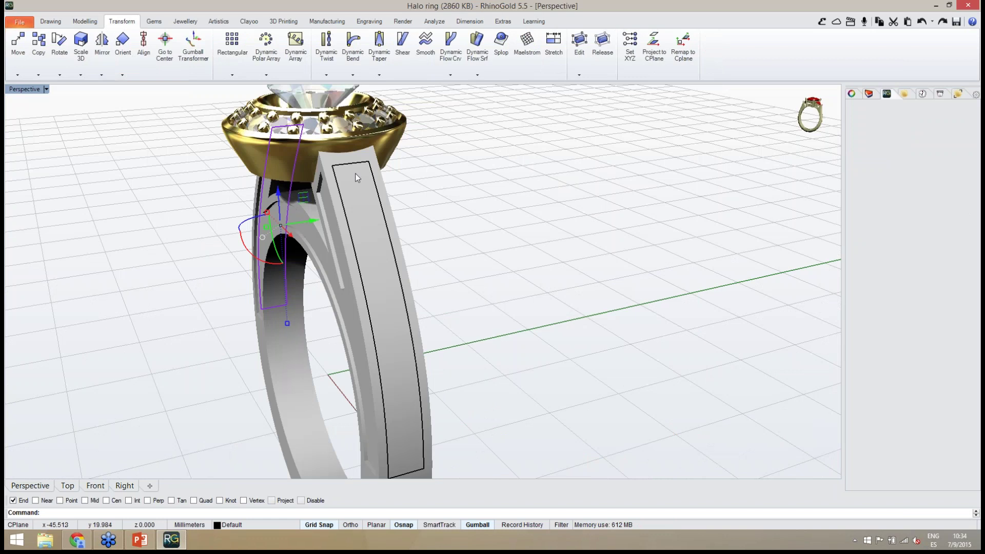
key(Delete)
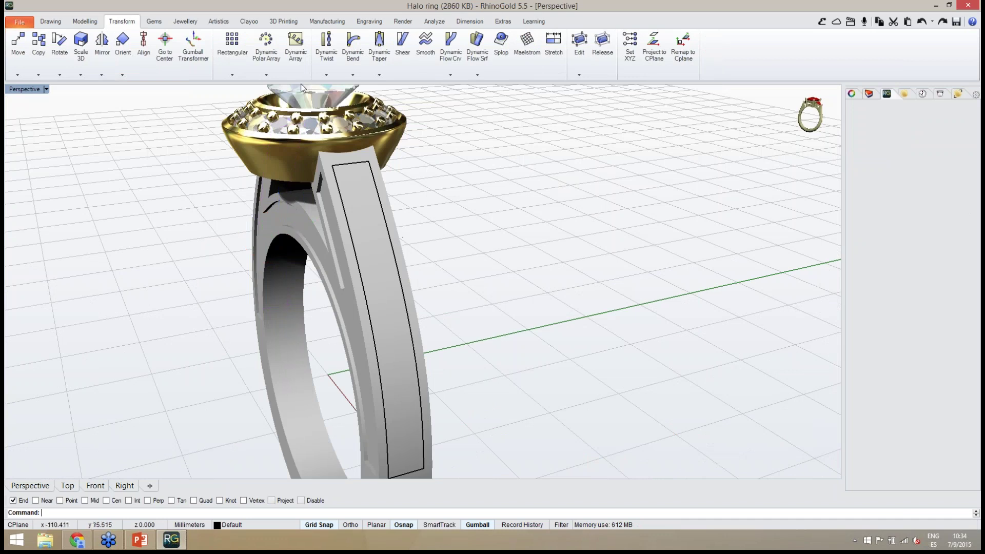
click(84, 21)
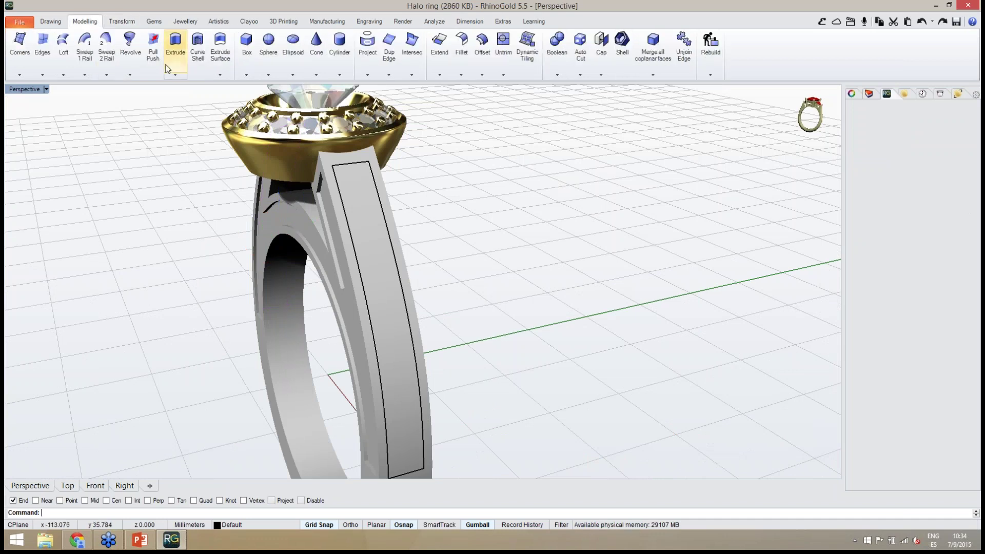
Pull Push the opposite shank surface 0.30 deep along its panel outline.
click(153, 45)
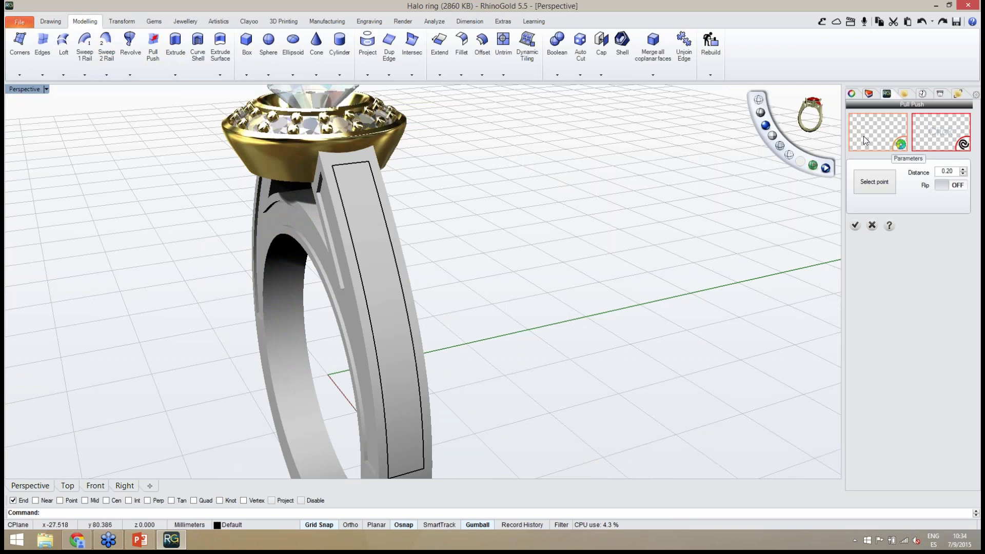
click(402, 364)
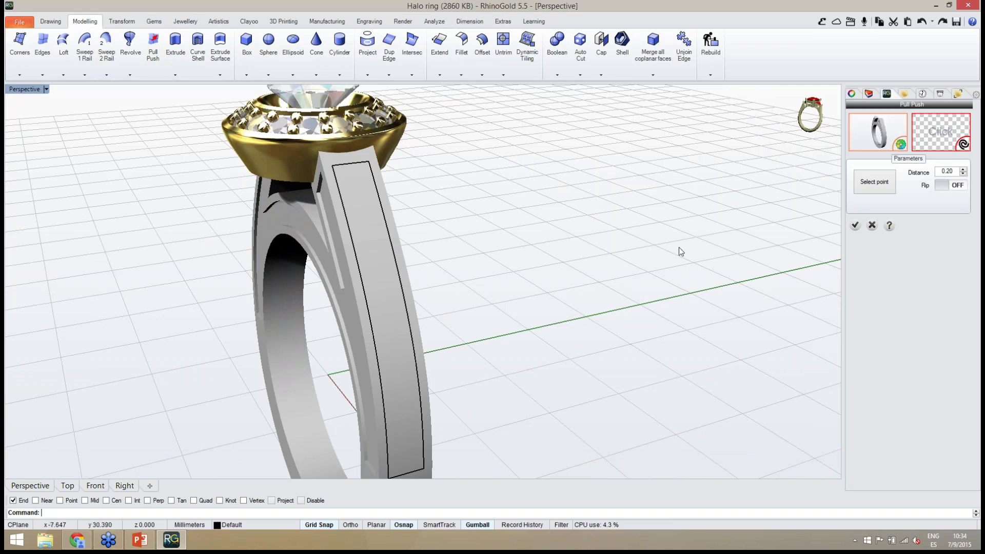
click(942, 132)
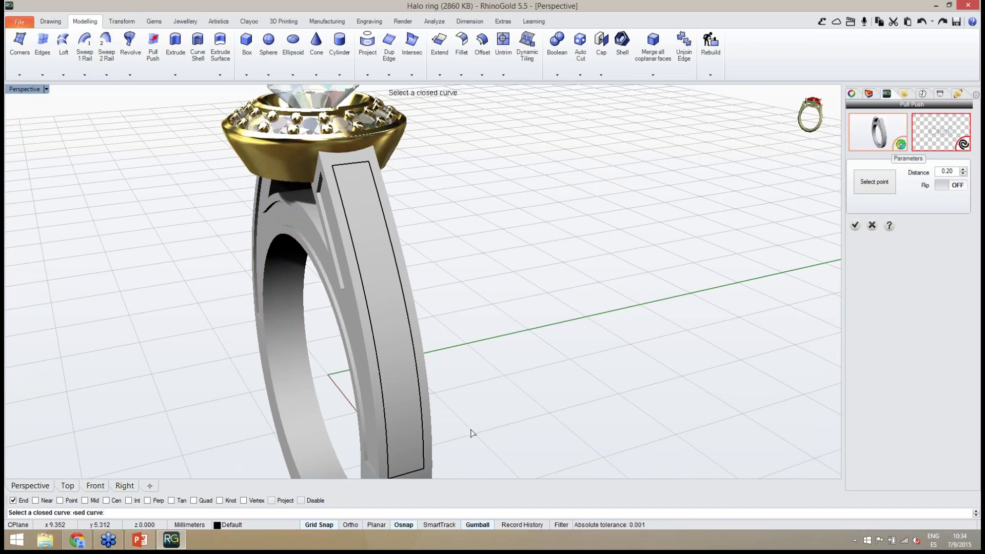
click(421, 400)
right_drag(469, 405, 615, 310)
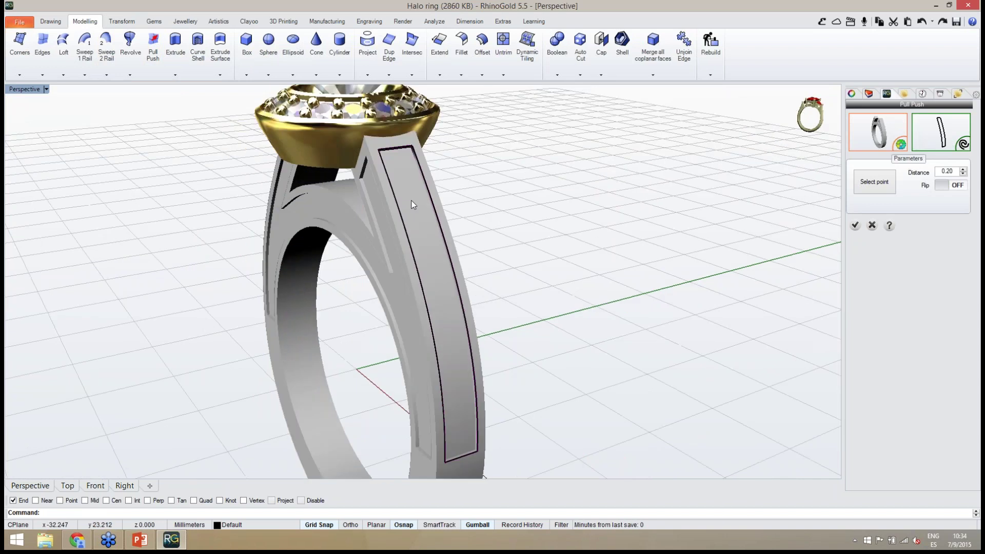
scroll(414, 205, up, 3)
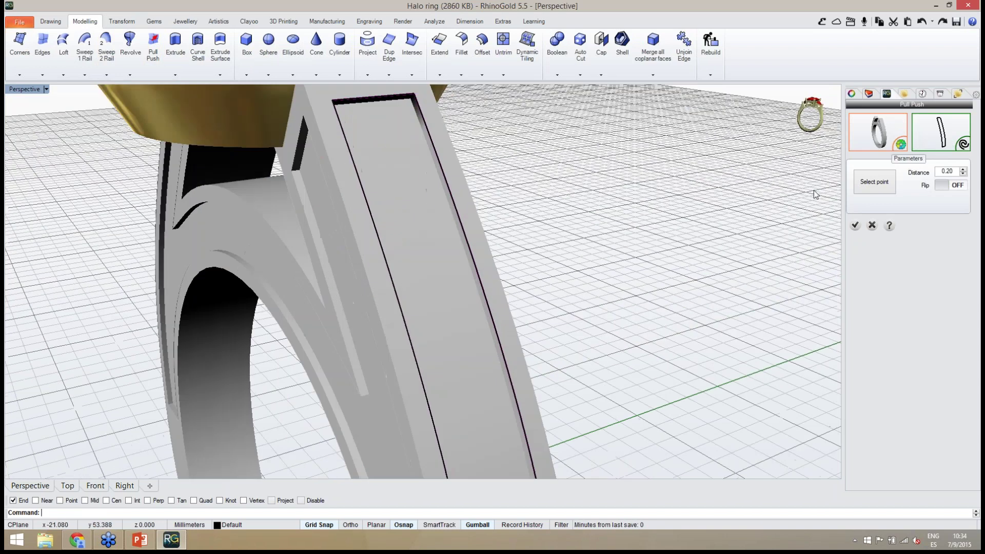
click(963, 171)
right_drag(801, 256, 810, 258)
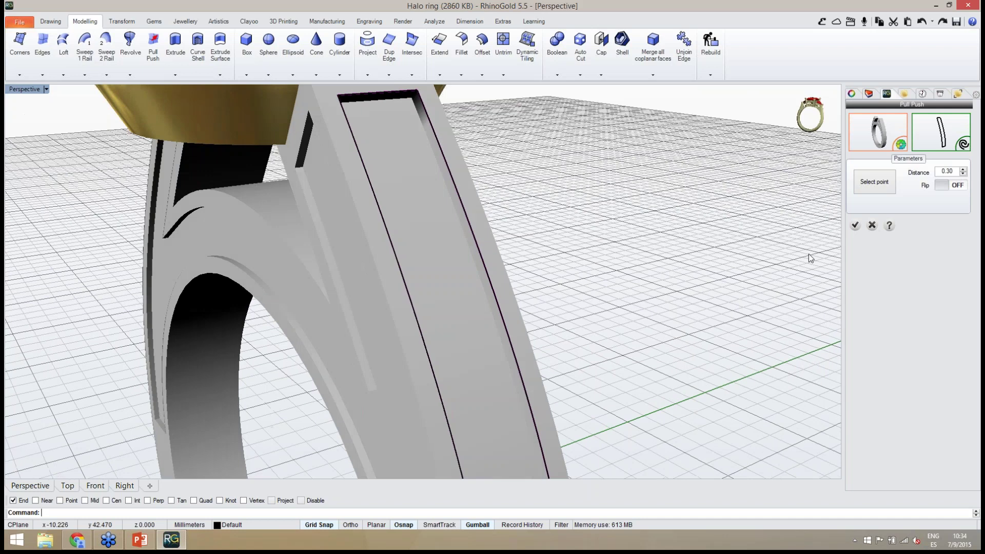
click(854, 226)
scroll(594, 220, down, 5)
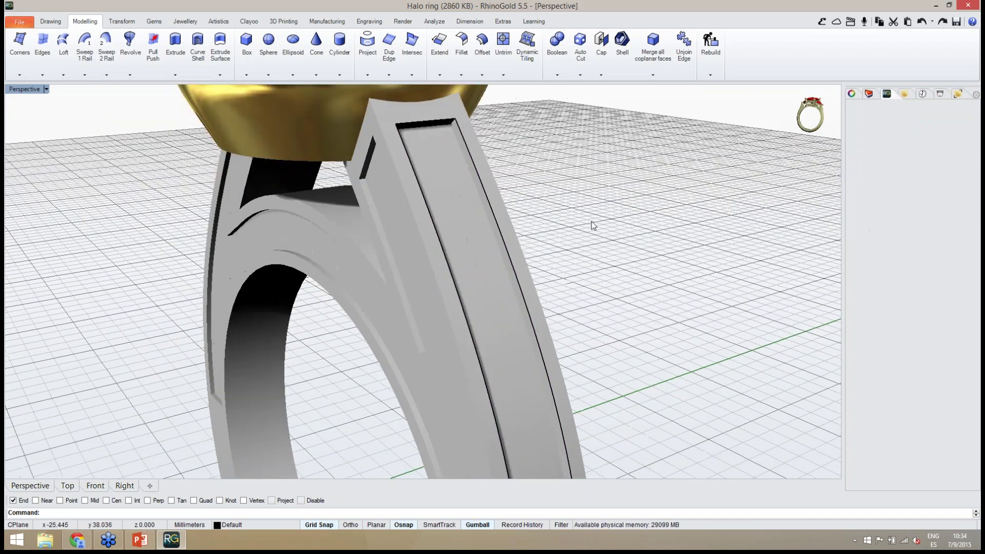
right_drag(676, 284, 516, 267)
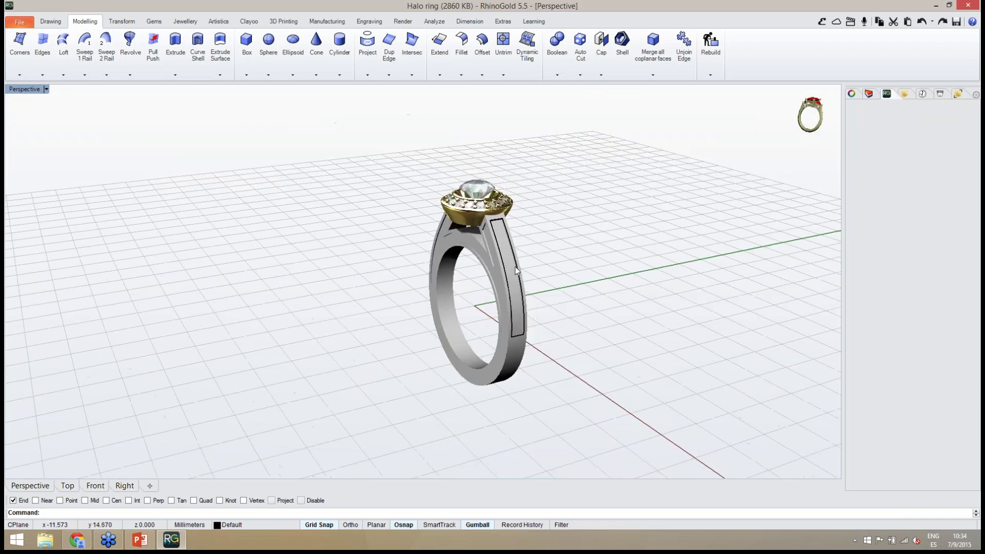
Select the ring band and reassign it to Layer 01 with Change Object Layer.
scroll(515, 267, up, 5)
right_drag(479, 301, 567, 272)
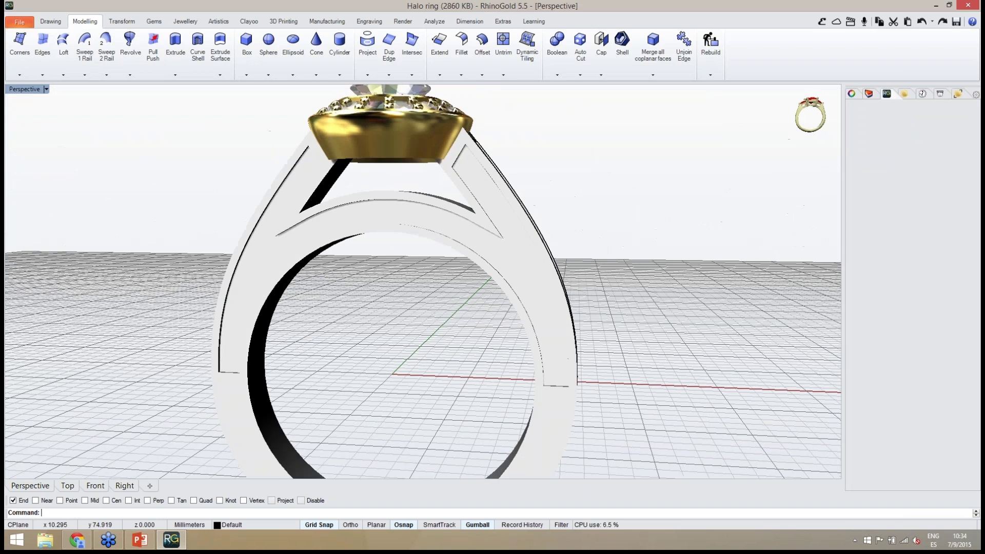
scroll(501, 282, down, 6)
right_drag(501, 282, 575, 349)
middle_click(519, 312)
click(559, 284)
click(869, 94)
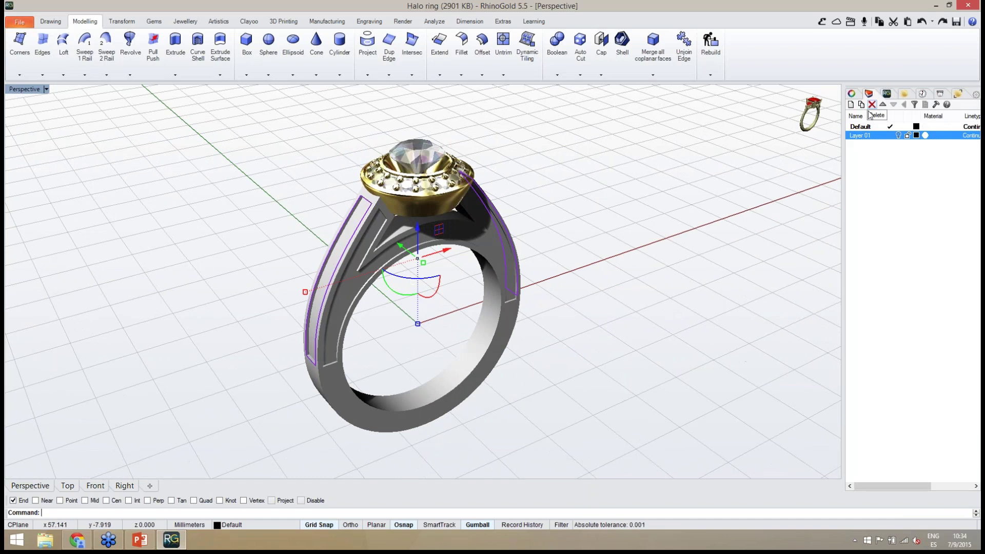
right_click(875, 137)
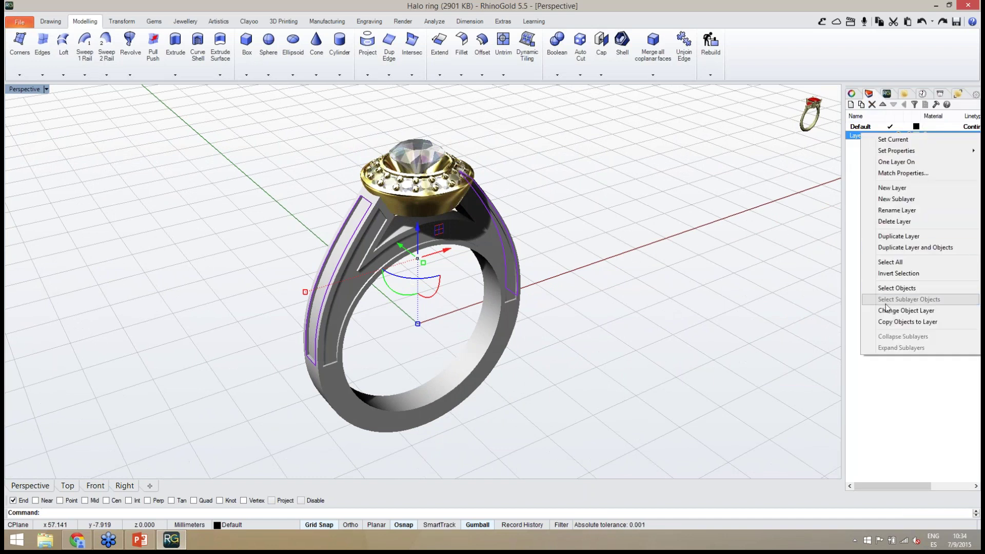
click(906, 310)
right_drag(676, 355, 444, 365)
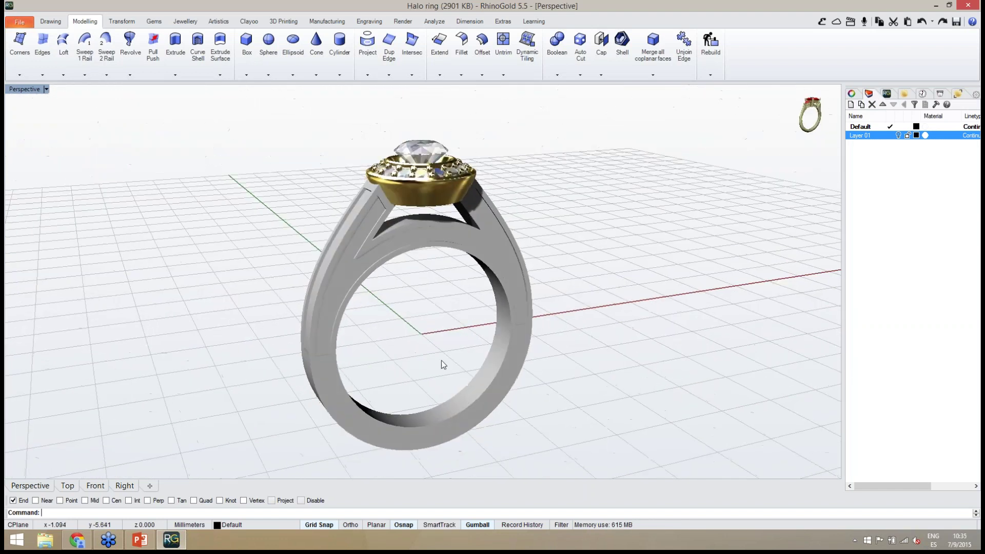
Orbit and zoom around the ring to inspect the split shank's recessed side panels.
right_drag(478, 396, 500, 423)
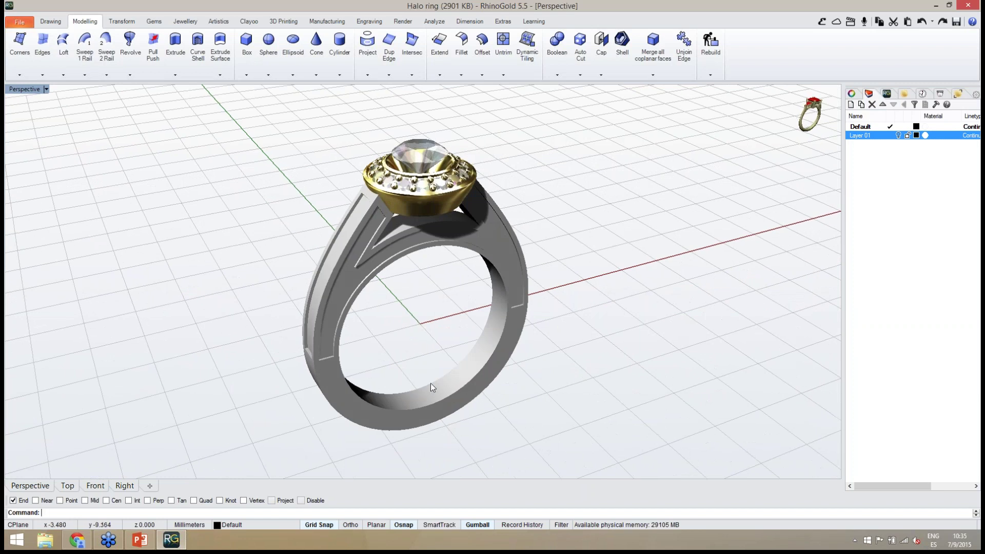
right_drag(430, 383, 413, 300)
scroll(389, 251, up, 5)
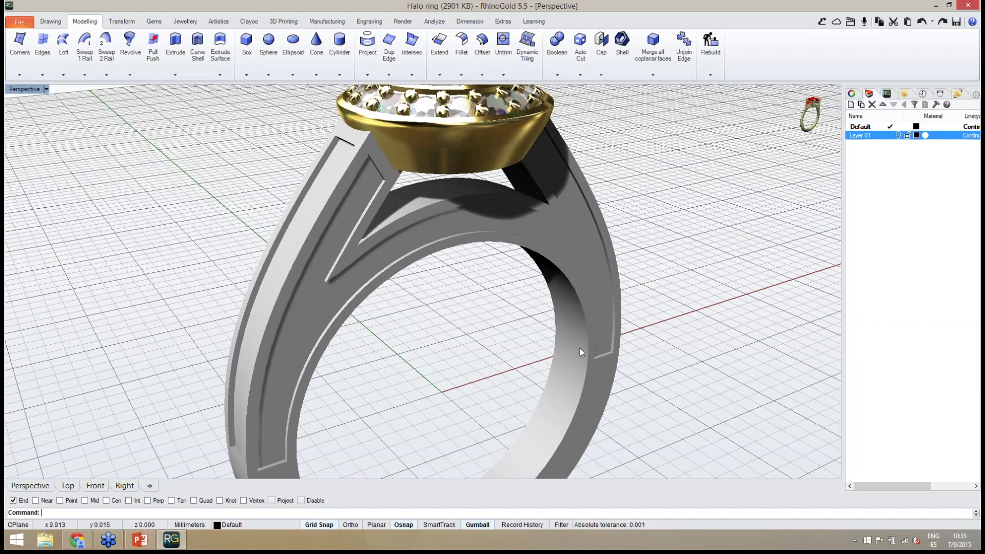
right_drag(580, 349, 621, 344)
scroll(533, 385, down, 3)
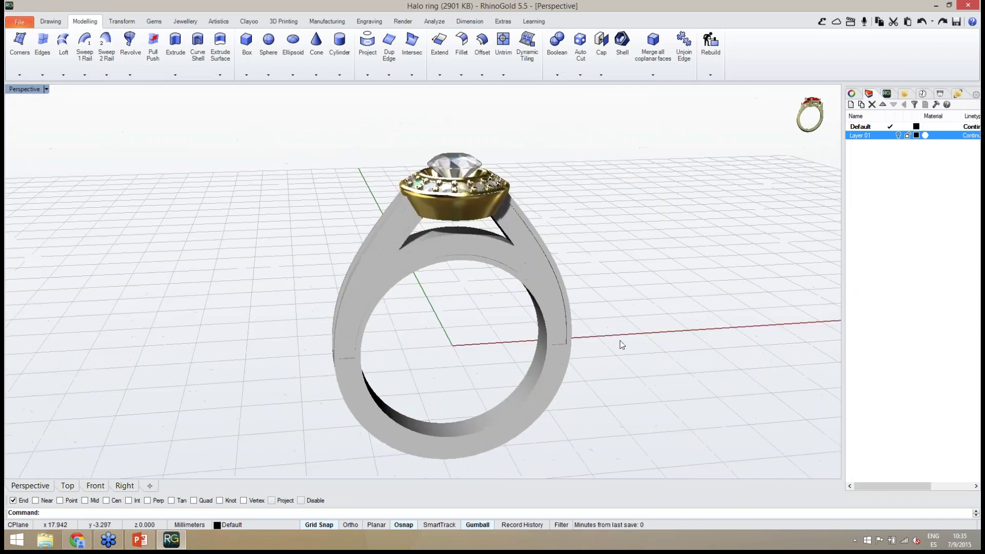
right_drag(440, 277, 537, 295)
scroll(370, 321, up, 2)
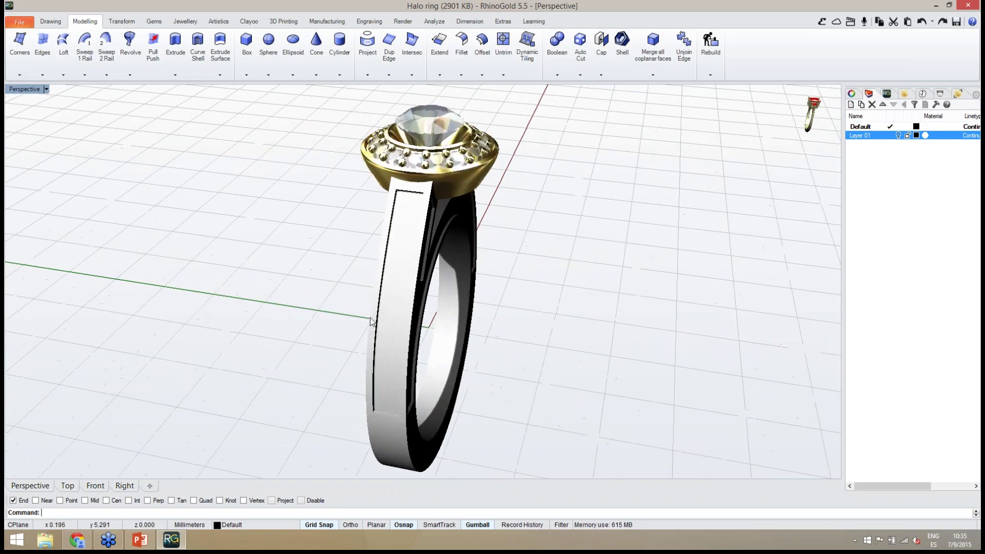
right_drag(377, 321, 421, 256)
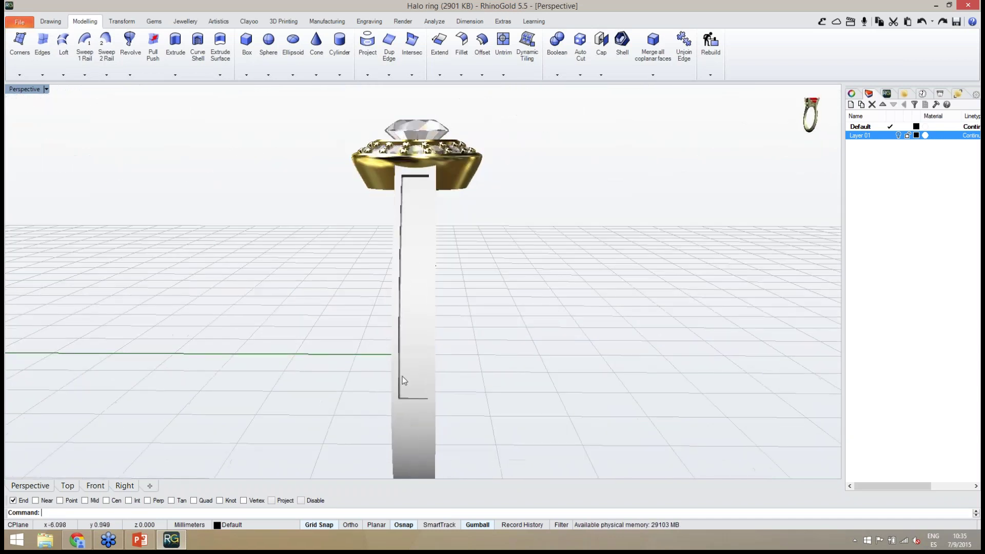
right_drag(406, 378, 544, 362)
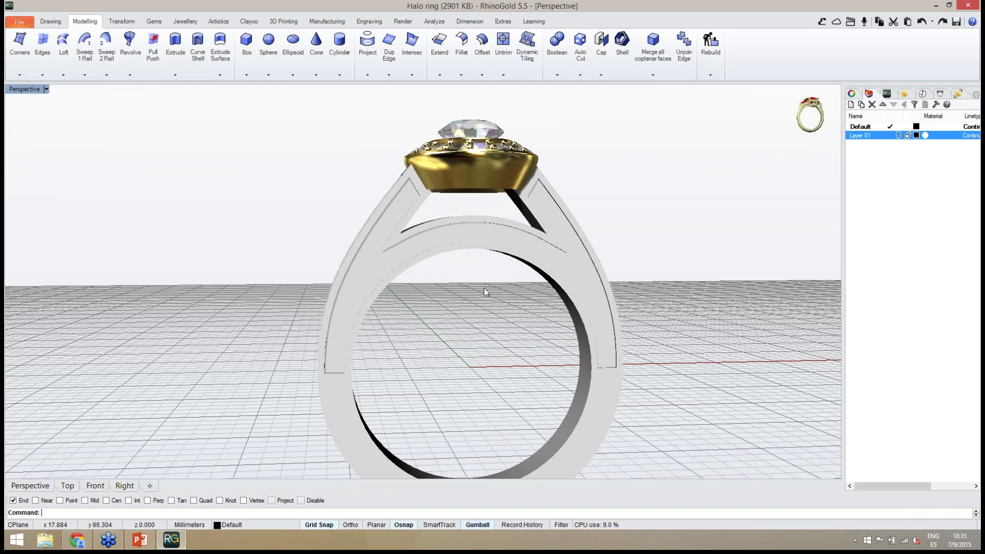
right_drag(486, 292, 580, 313)
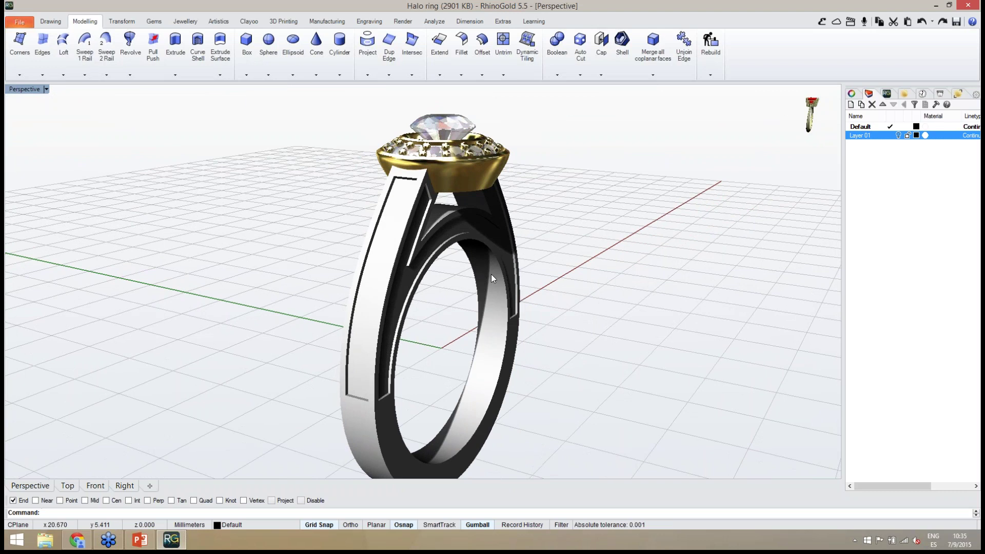
Switch the ribbon to the Gems tools.
scroll(369, 289, up, 4)
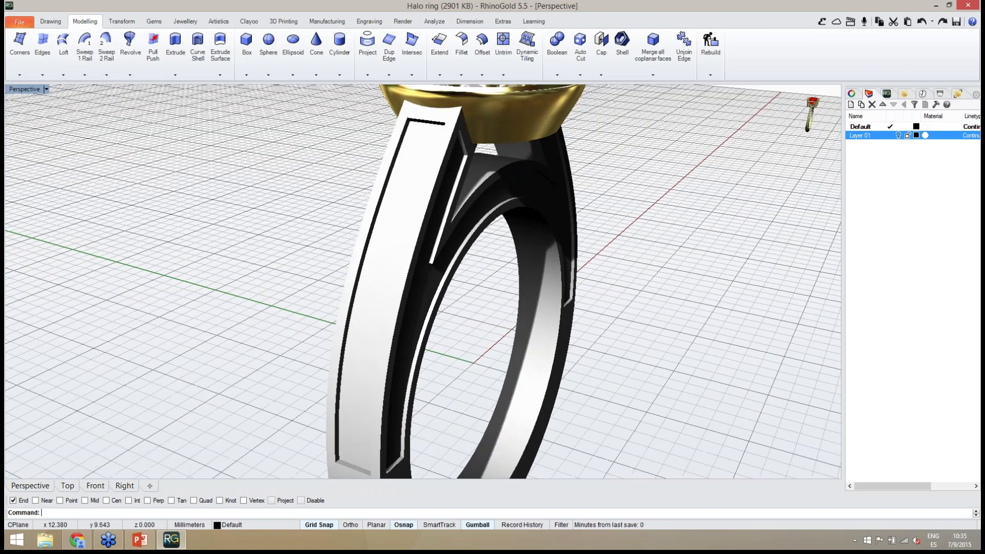
right_drag(369, 288, 433, 261)
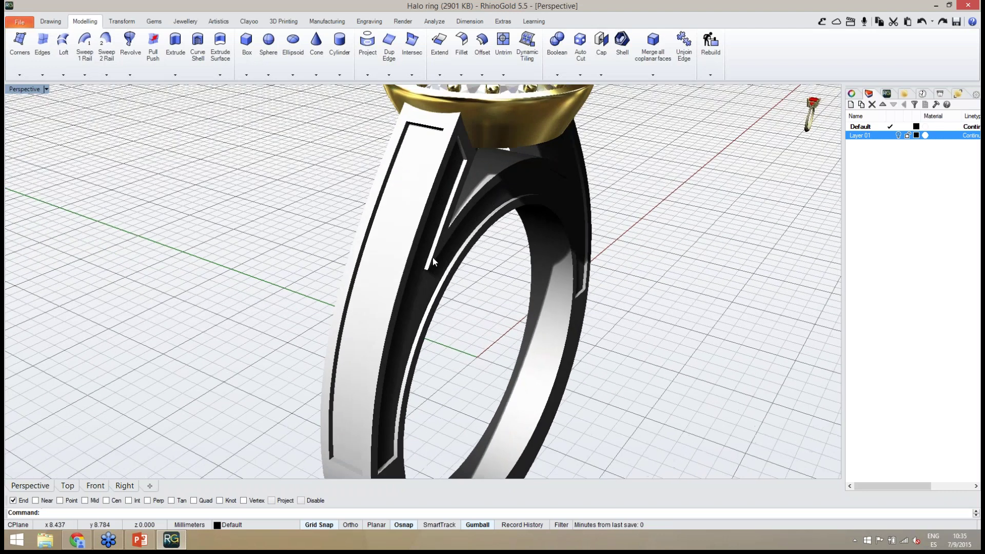
click(154, 21)
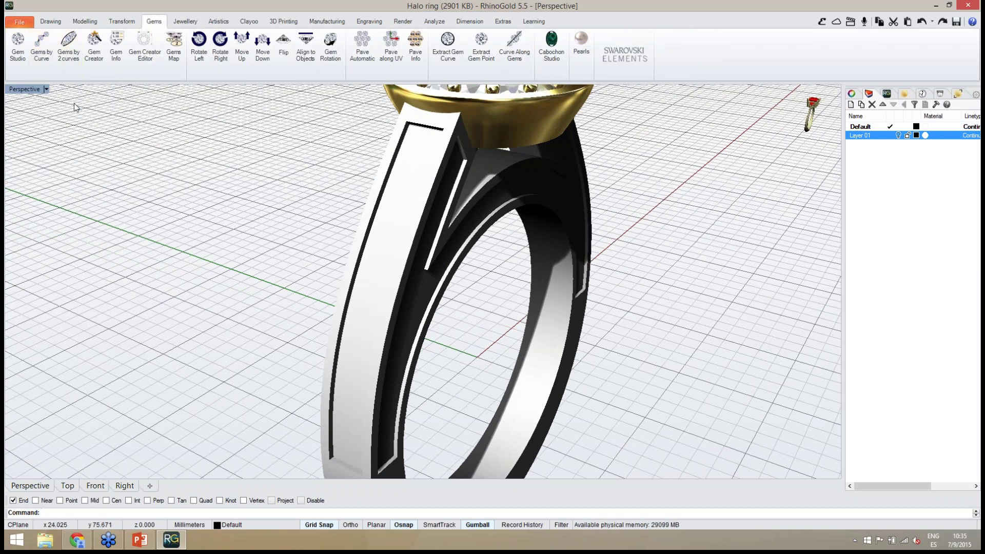
mouse_move(283, 265)
right_down()
mouse_move(292, 244)
mouse_move(363, 220)
mouse_move(288, 263)
right_up()
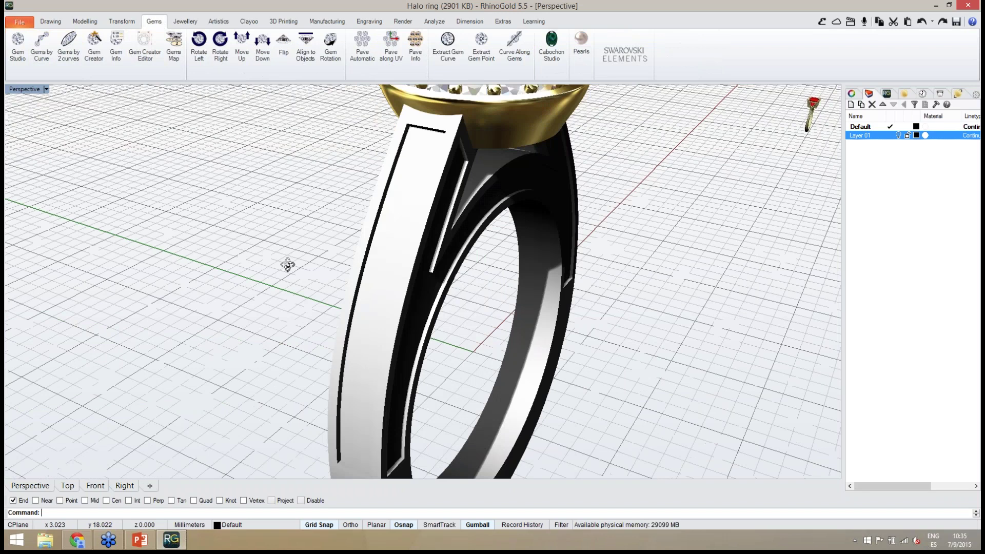
scroll(329, 296, down, 5)
scroll(329, 295, up, 5)
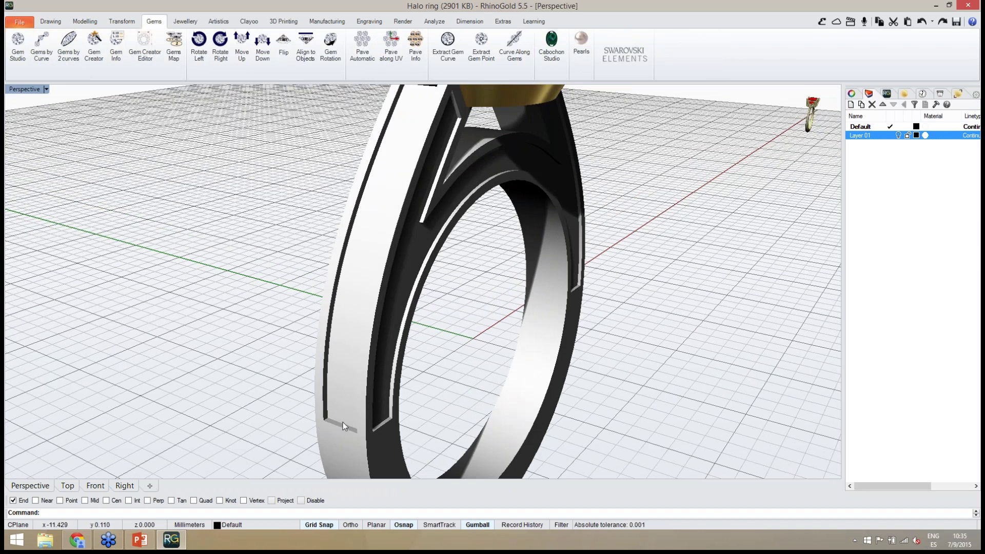
scroll(354, 308, down, 5)
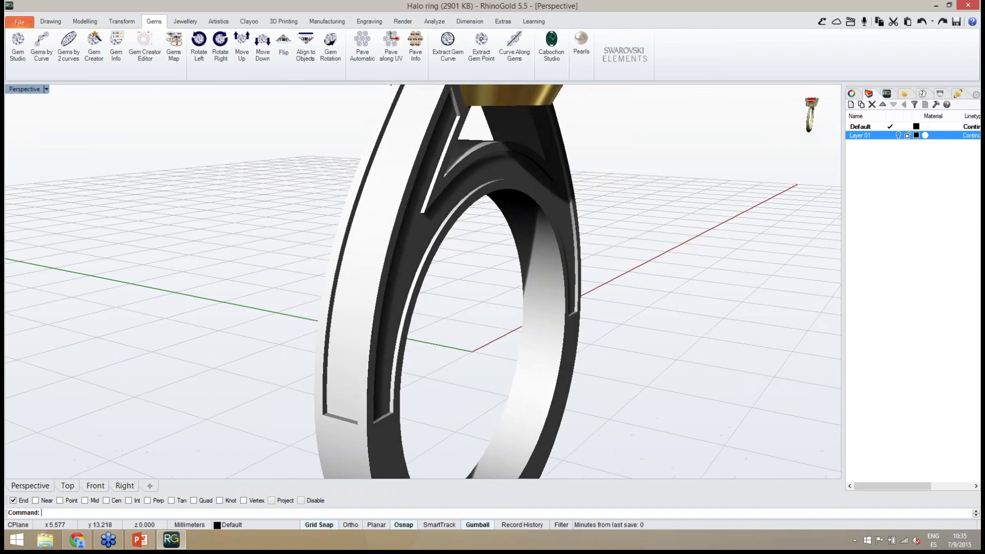
Start Extract Isocurves on the shank surface, with End snap off and direction set to U.
click(87, 22)
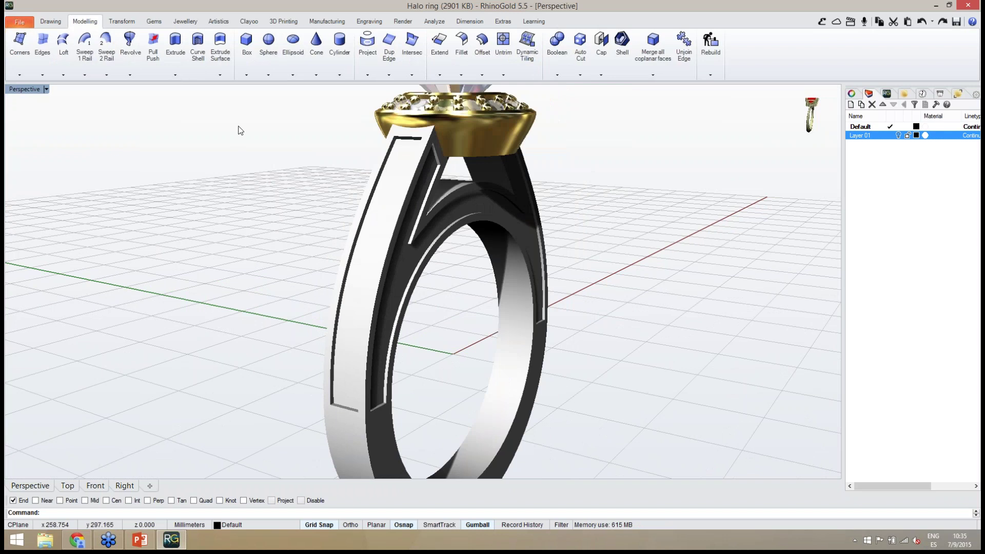
click(389, 76)
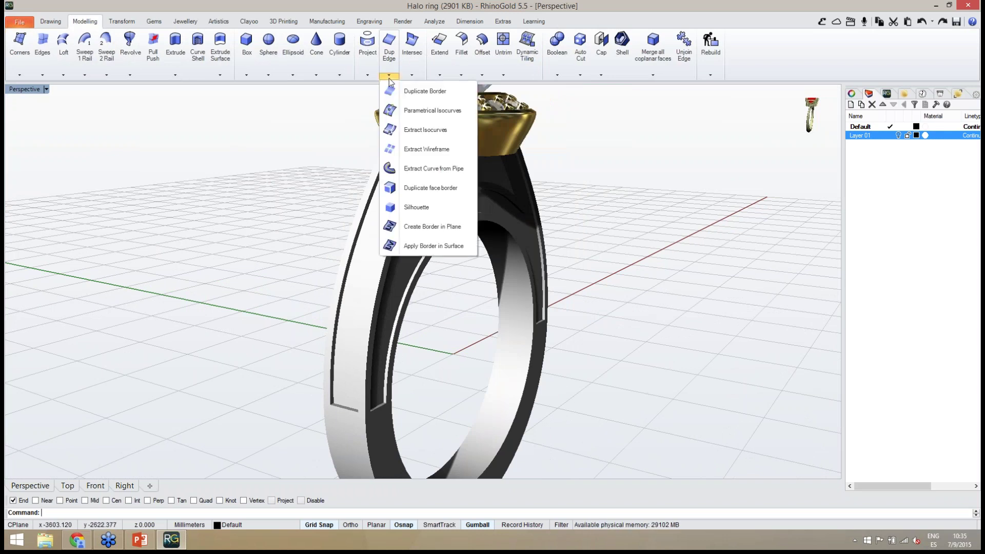
click(425, 131)
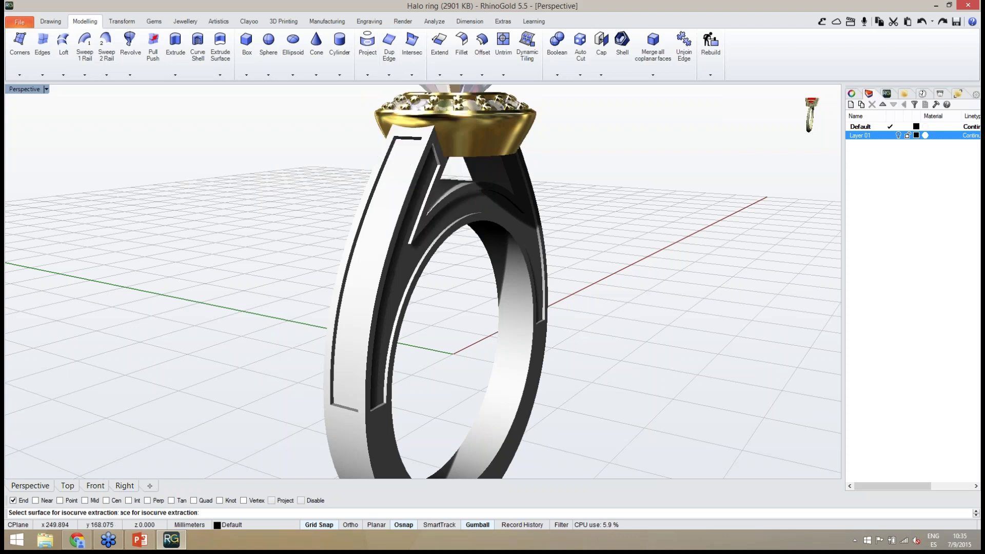
click(359, 297)
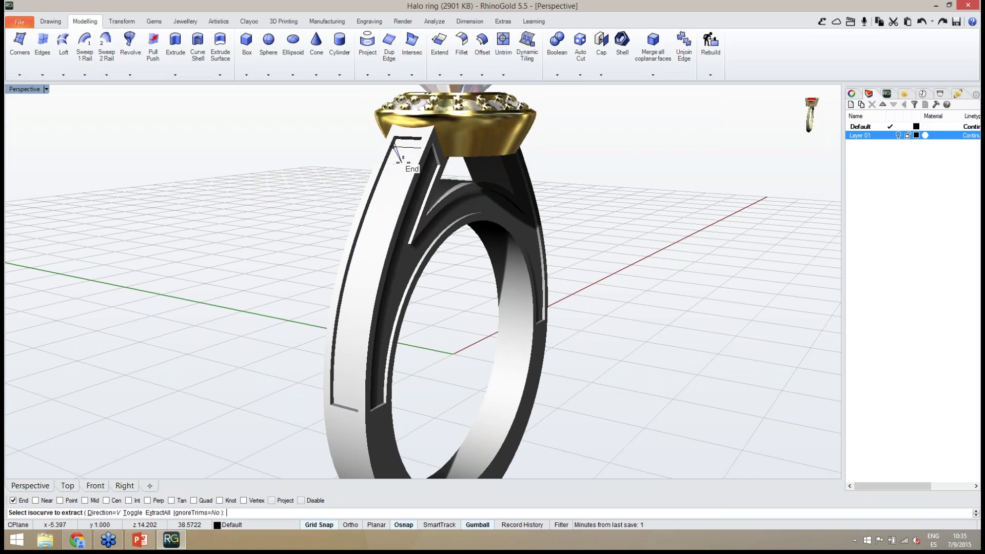
click(13, 501)
right_drag(267, 392, 371, 326)
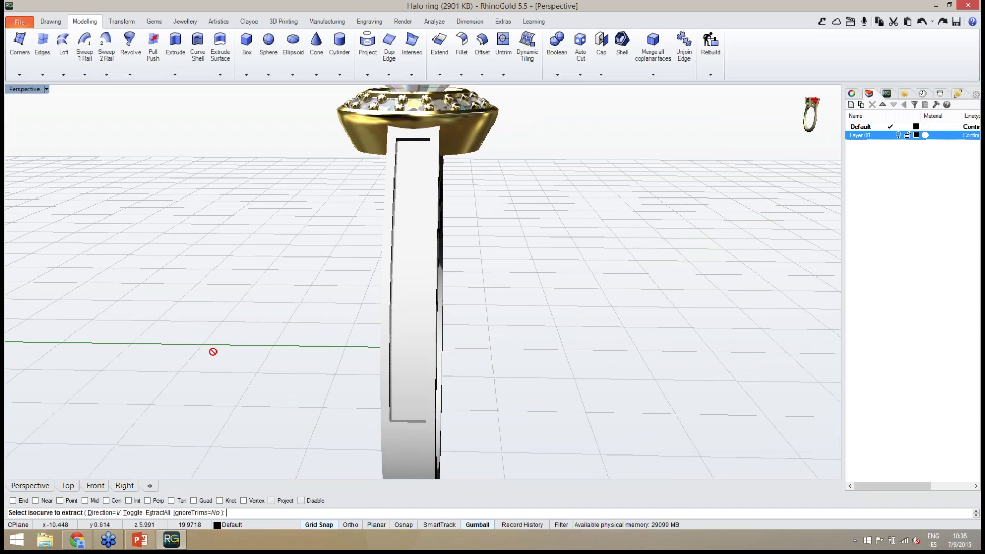
click(135, 514)
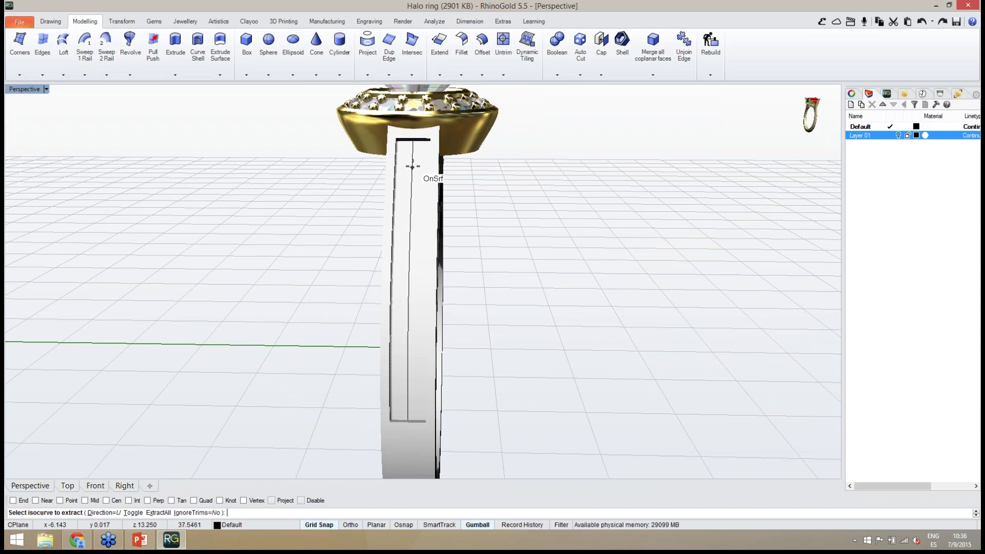
Turn on Mid osnap and extract the isocurve at the panel's top-edge midpoint.
scroll(412, 159, up, 5)
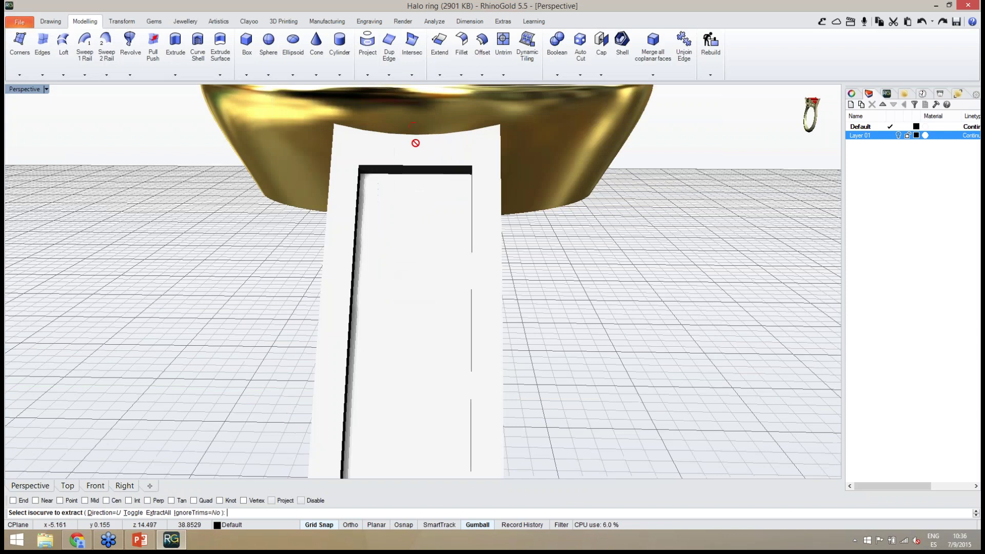
scroll(413, 154, up, 1)
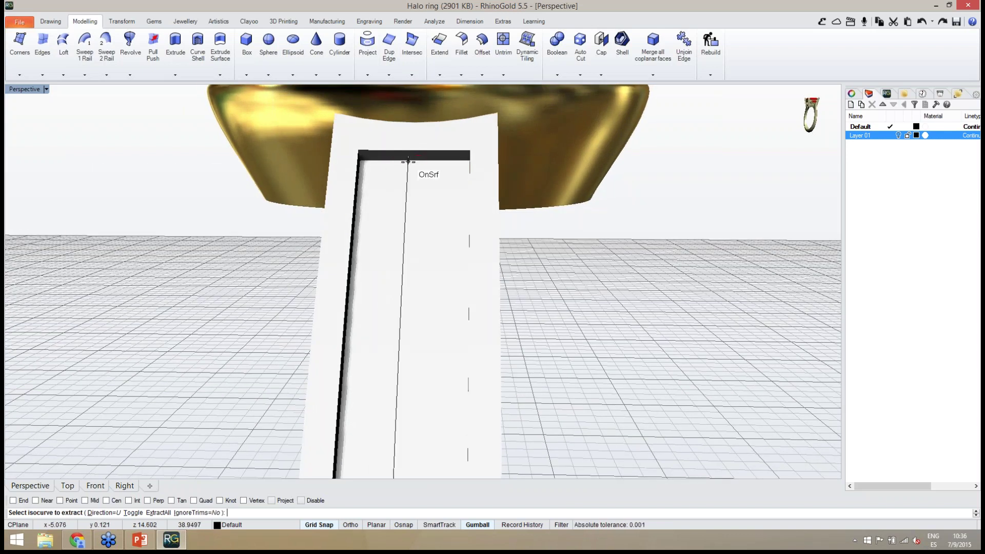
mouse_move(67, 416)
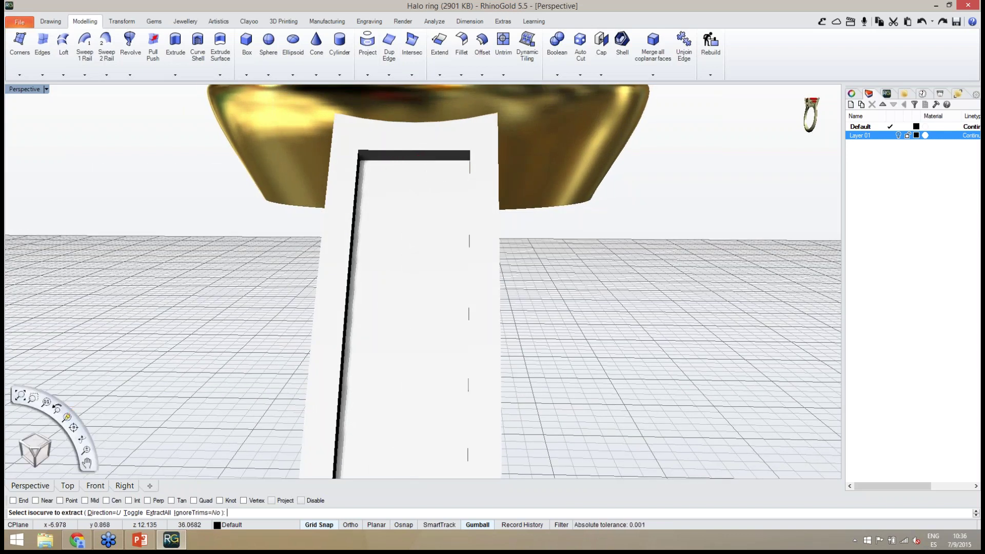
click(90, 501)
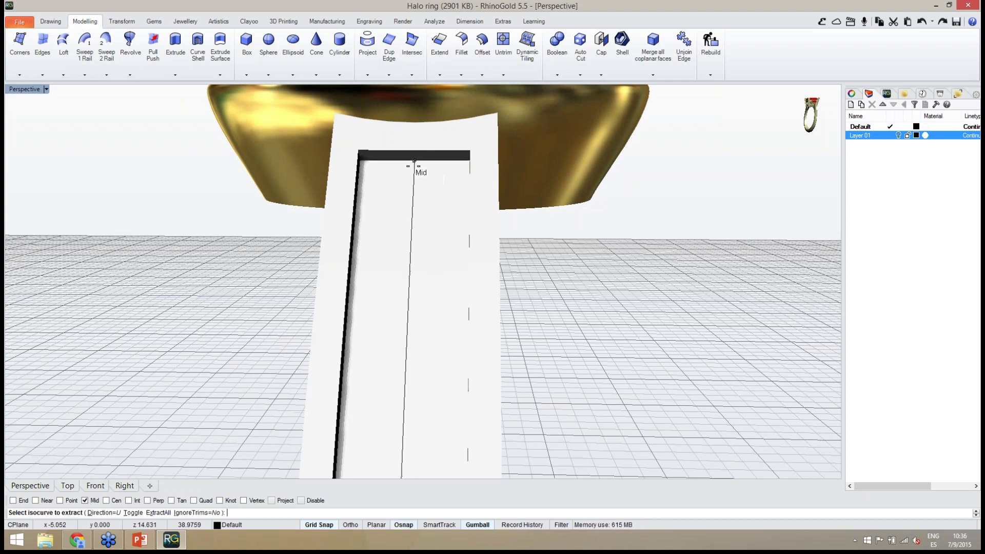
click(414, 160)
key(Return)
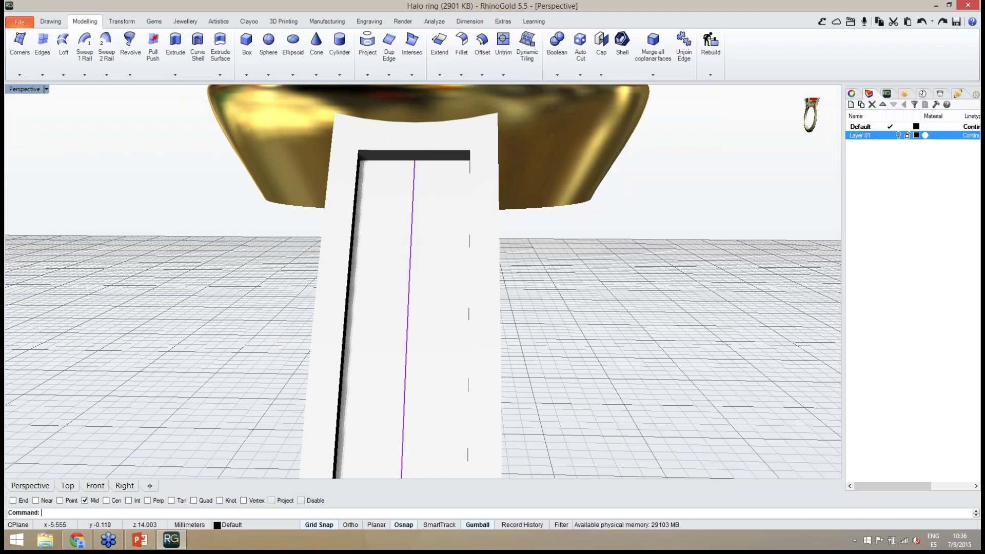
scroll(432, 213, down, 5)
right_drag(488, 337, 343, 352)
click(154, 21)
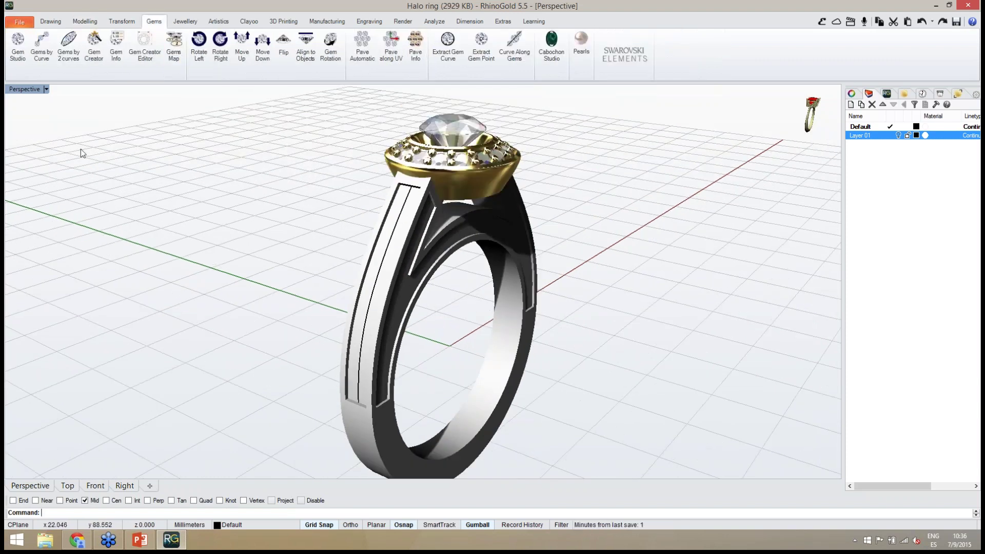
Start Gems by Curve on the extracted isocurve and rotate the gem 270 degrees outward.
click(41, 45)
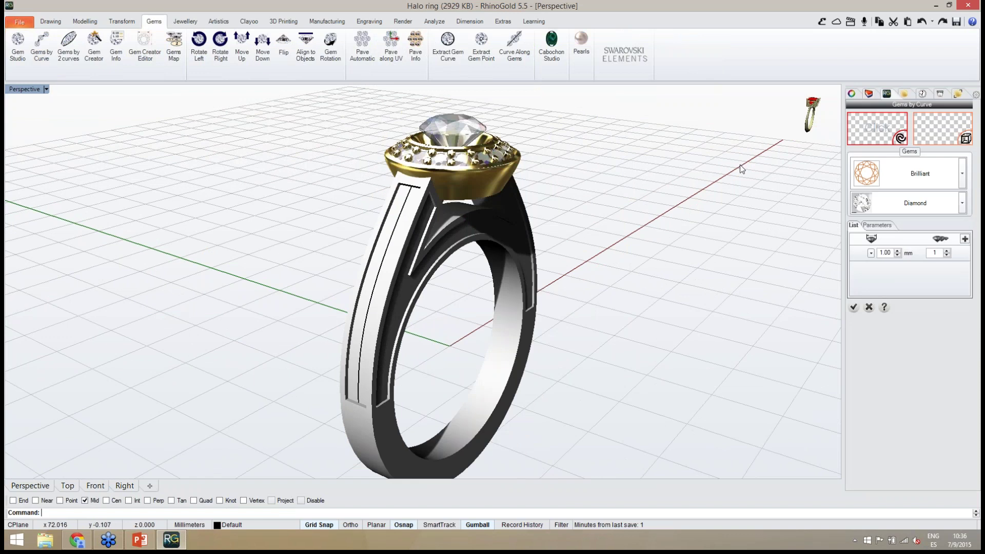
click(849, 144)
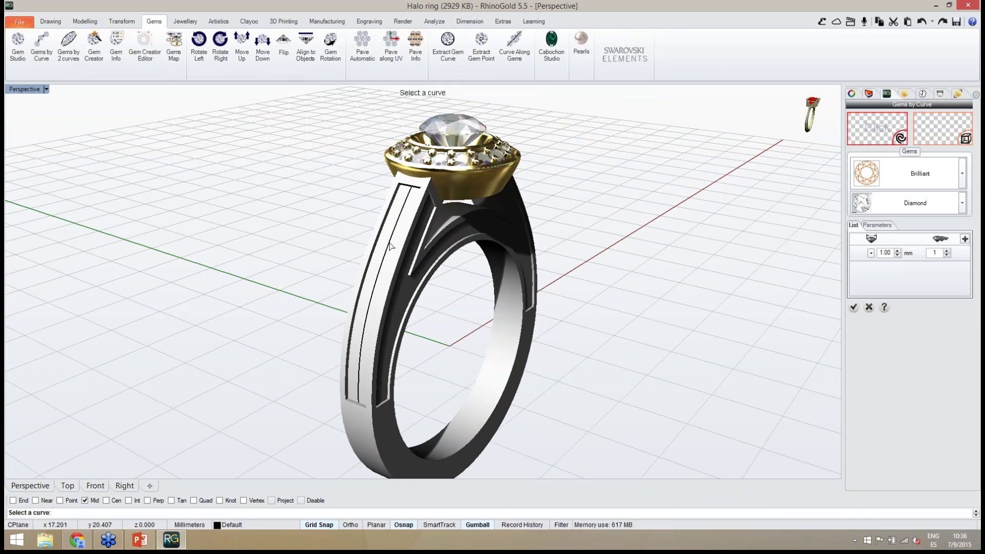
click(390, 246)
click(411, 270)
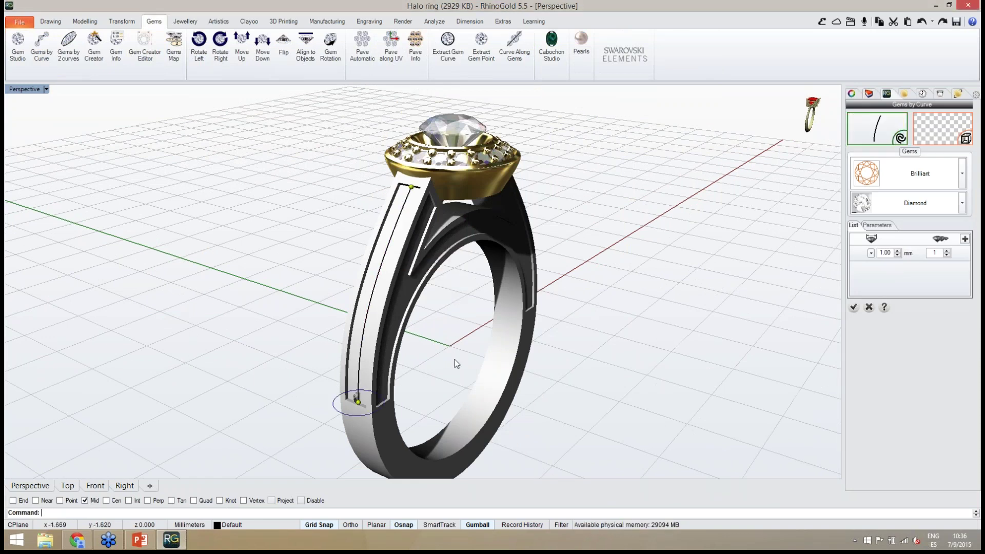
scroll(365, 409, up, 8)
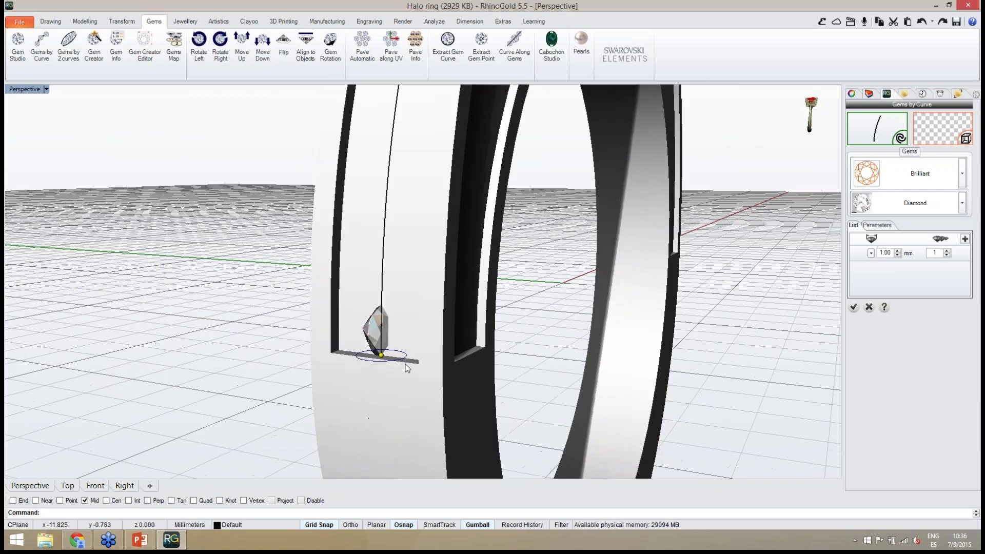
click(406, 367)
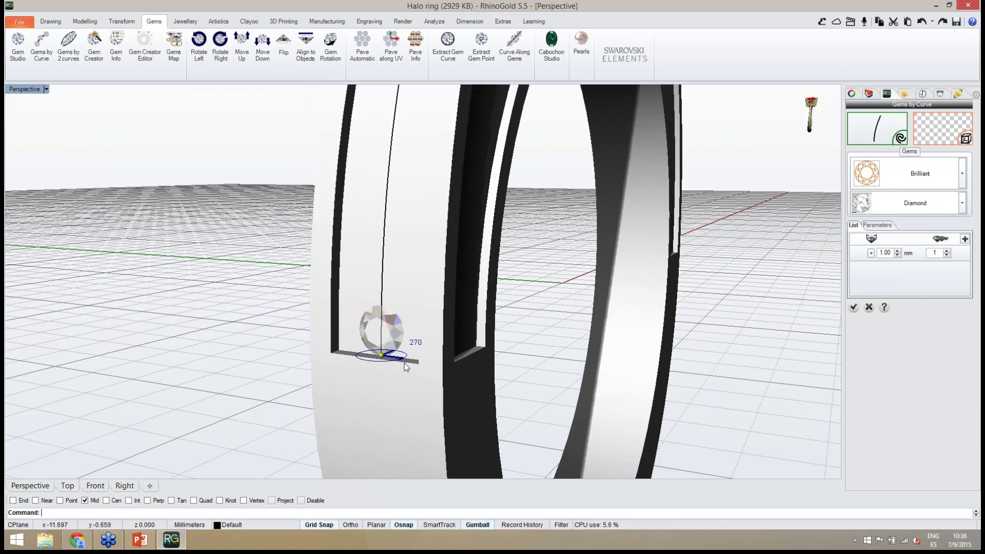
scroll(410, 389, down, 4)
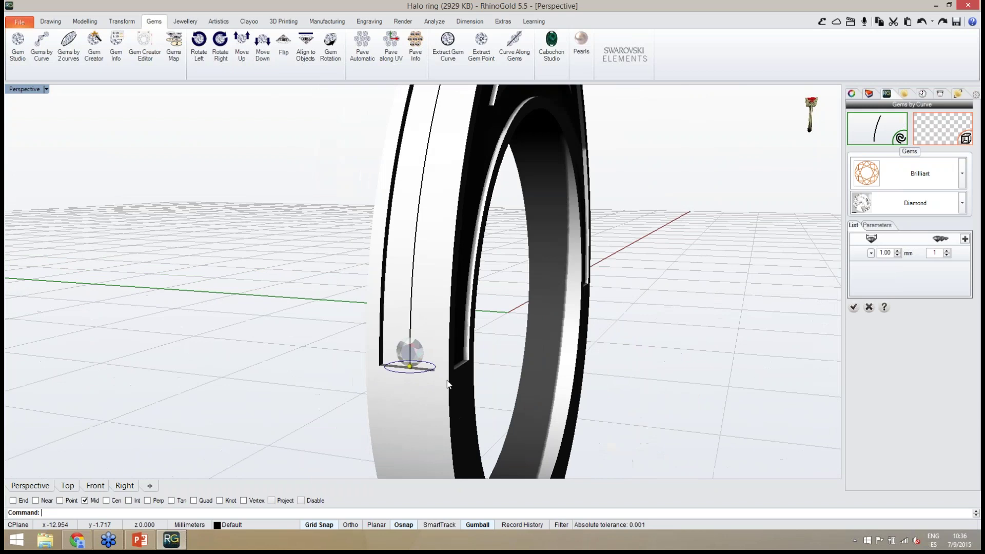
Increase the brilliant diamond size to 1.70 mm.
click(897, 251)
click(898, 251)
click(898, 251)
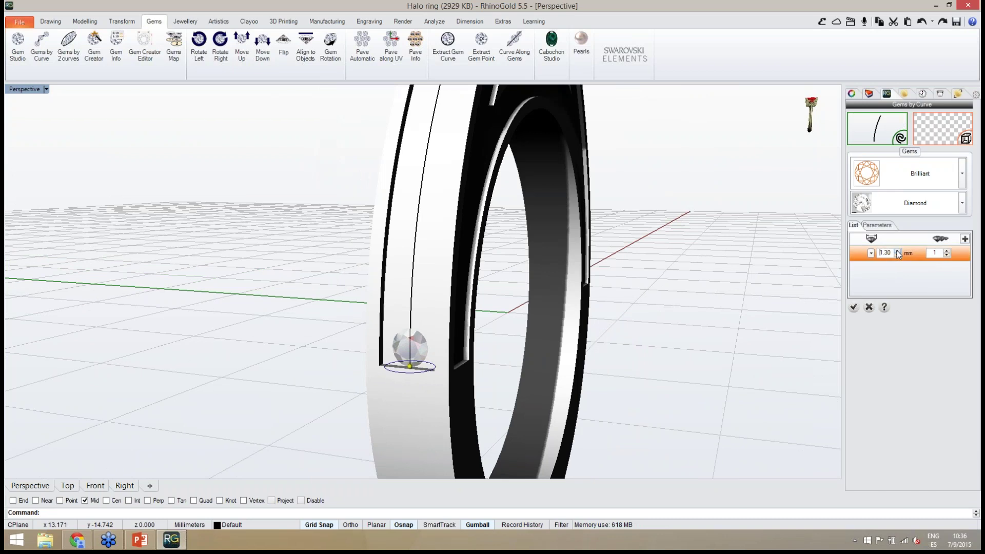
click(898, 252)
click(898, 251)
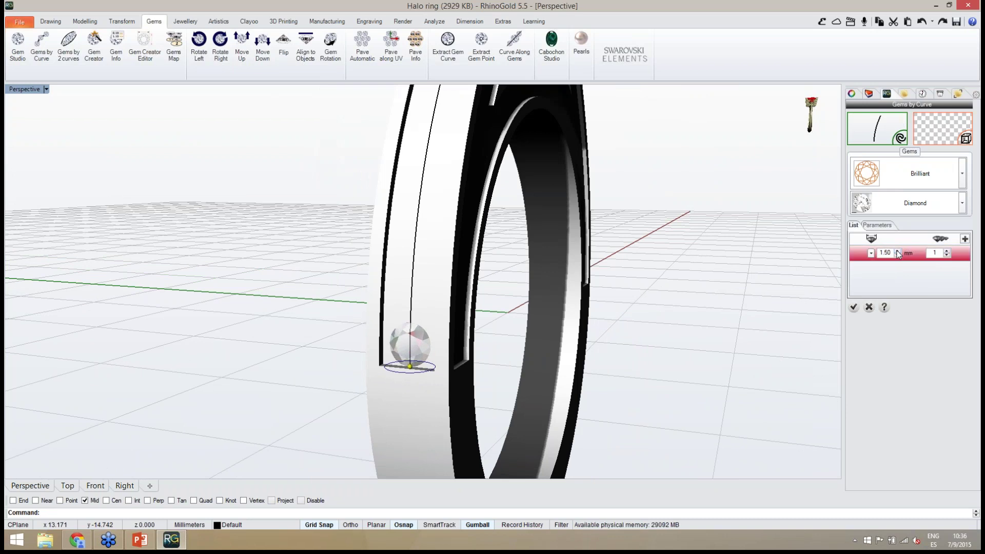
click(898, 252)
click(898, 251)
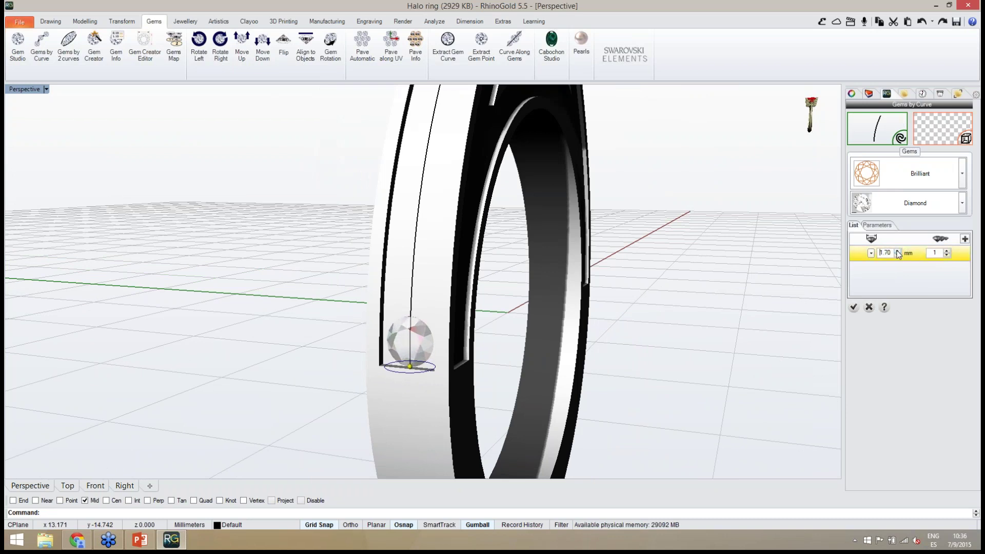
Slide the diamond along the isocurve to just above the panel's bottom end.
right_drag(713, 318, 664, 330)
scroll(458, 369, up, 5)
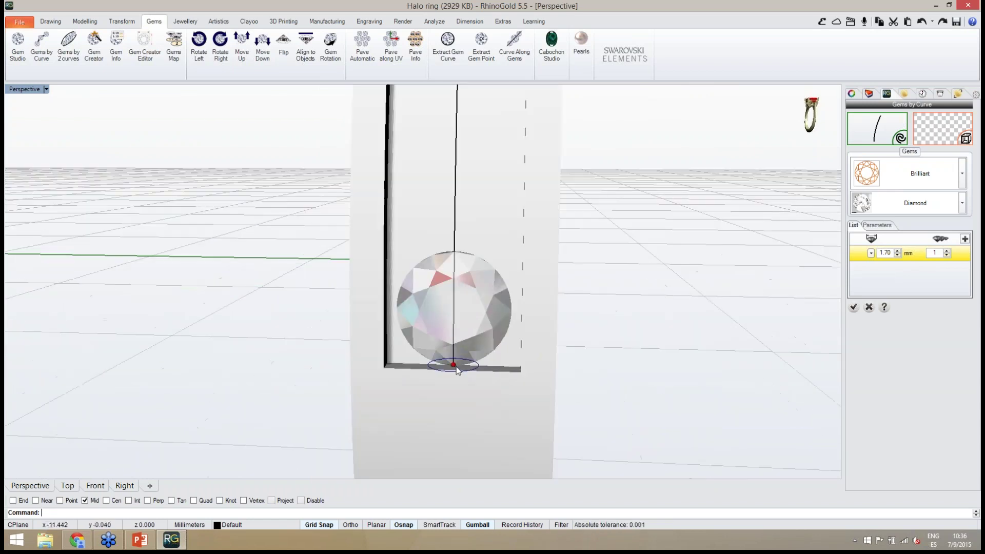
drag(458, 370, 457, 337)
scroll(488, 356, down, 2)
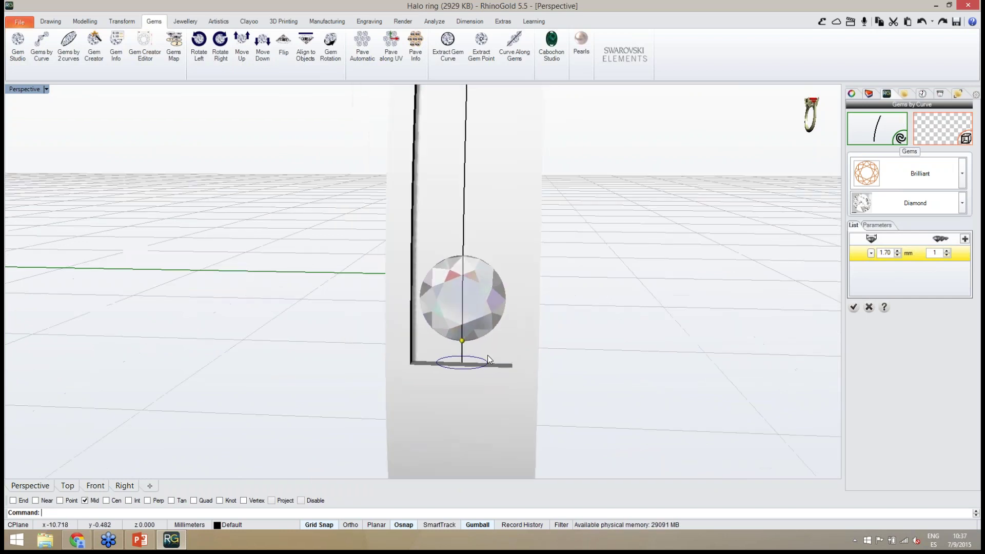
scroll(488, 355, down, 3)
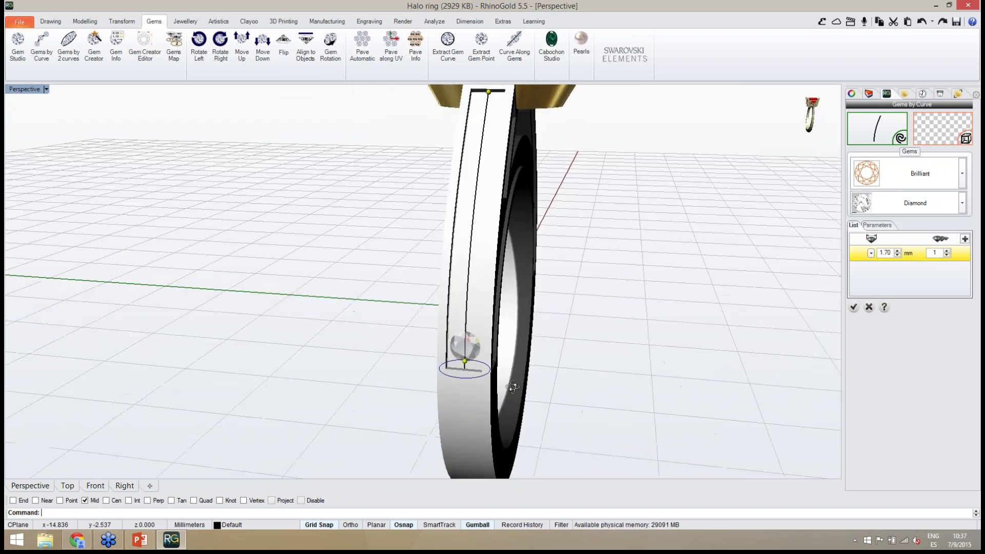
Enable Just Justify and raise the diamond count on the curve to 8.
click(879, 226)
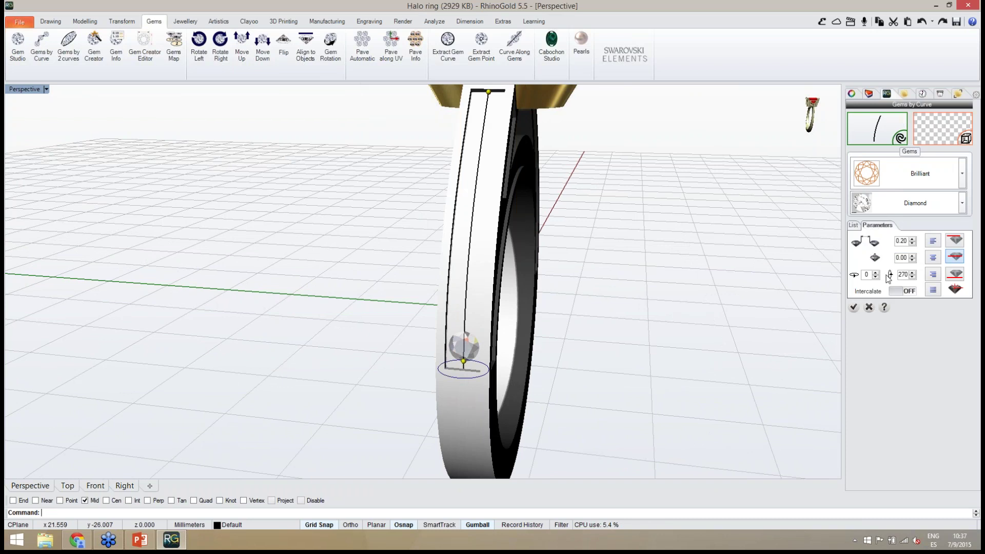
click(934, 291)
right_drag(662, 345, 641, 341)
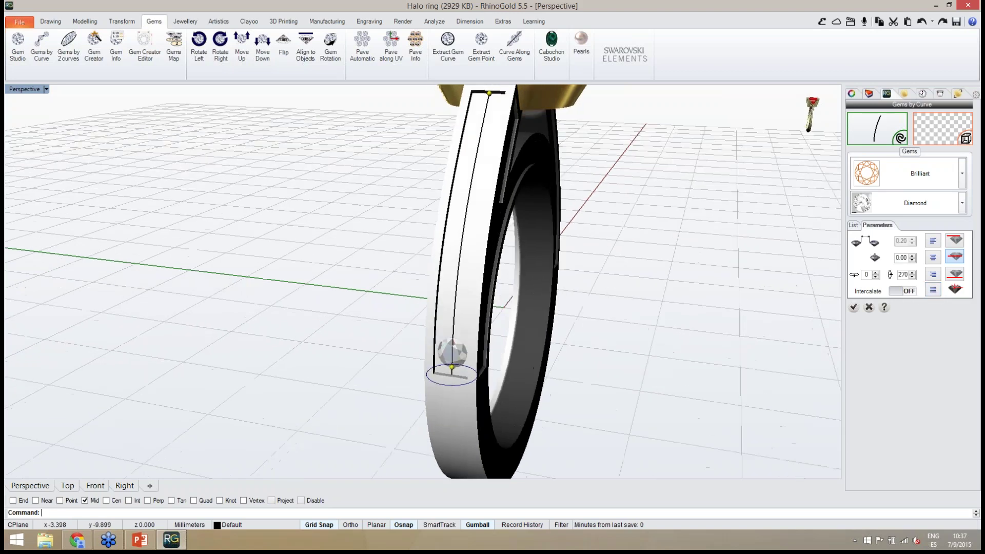
click(853, 226)
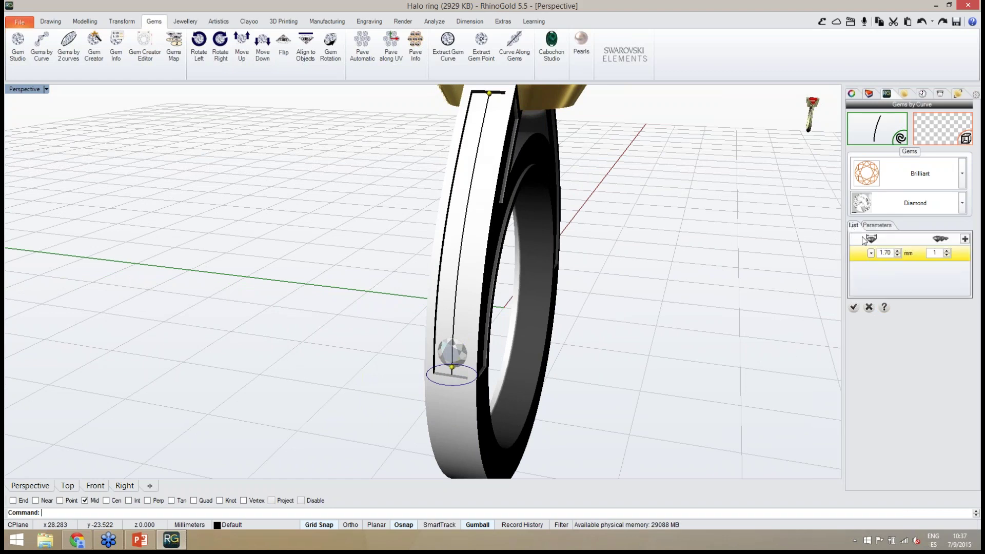
click(947, 251)
click(946, 251)
click(947, 251)
click(947, 251)
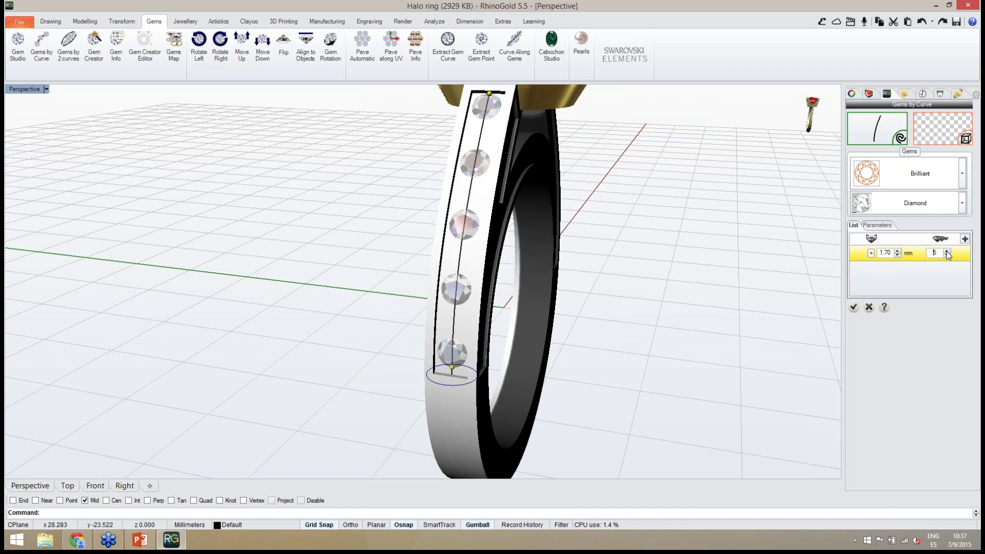
click(946, 251)
click(947, 251)
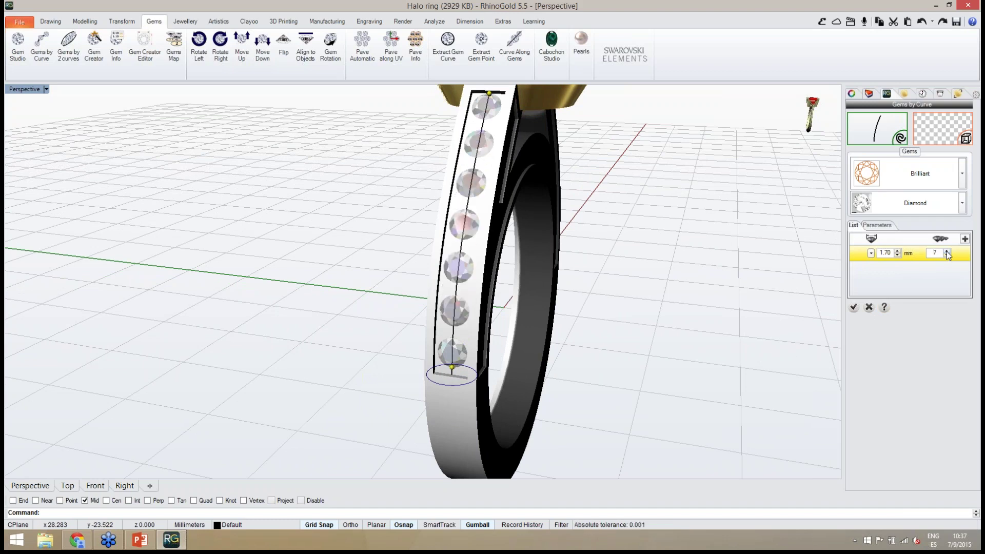
click(946, 251)
Shift the row of eight diamonds down the curve to fill the panel.
right_drag(760, 281, 692, 274)
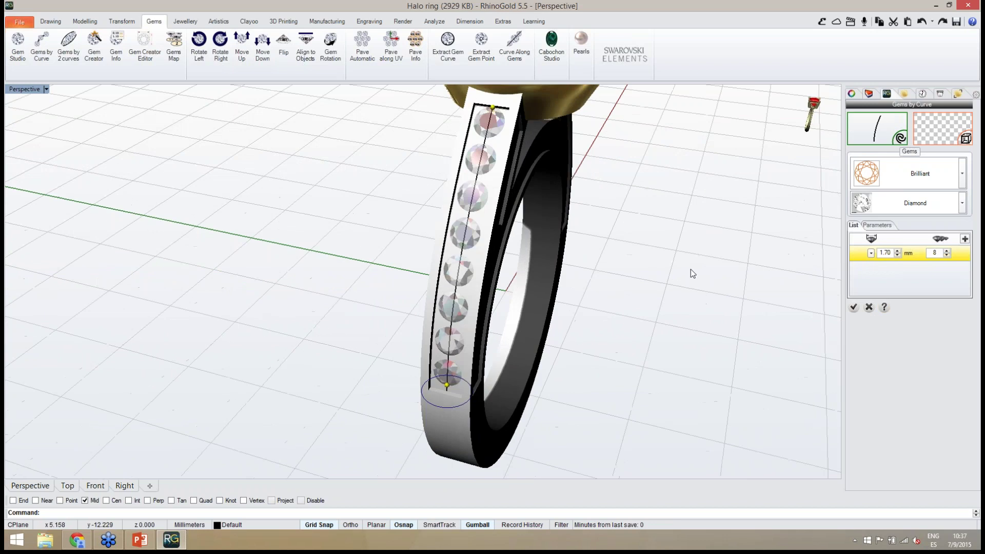
scroll(490, 98, up, 5)
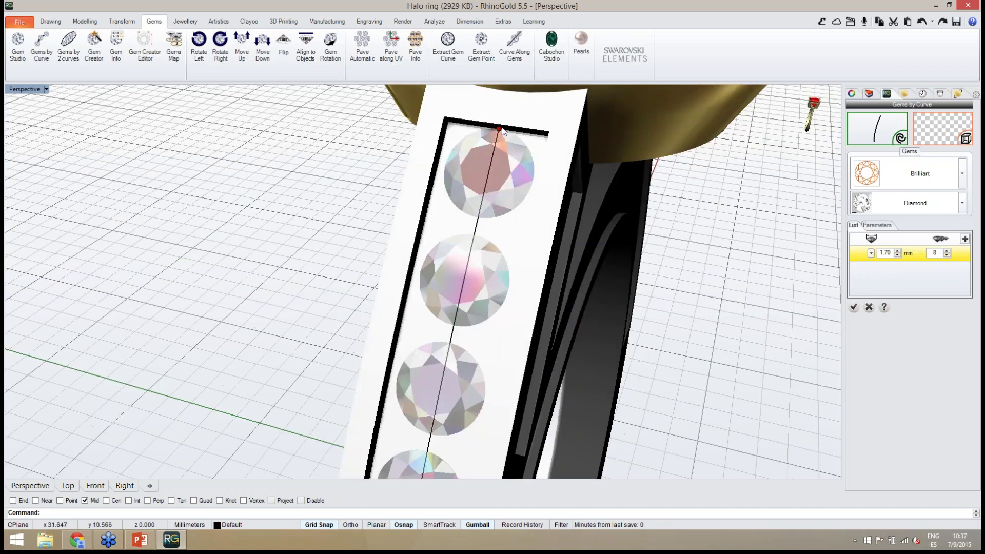
drag(500, 136, 498, 156)
scroll(492, 164, down, 10)
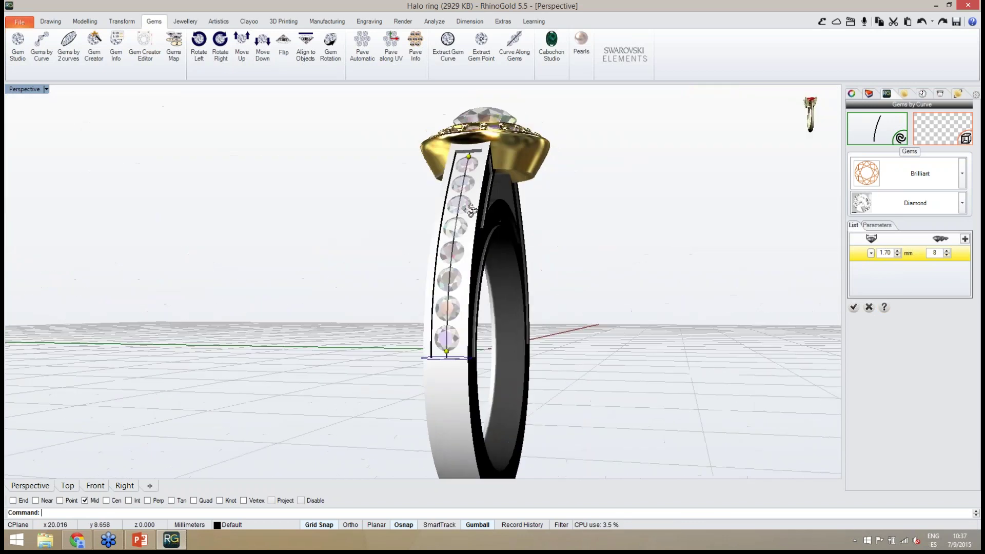
right_drag(471, 210, 496, 363)
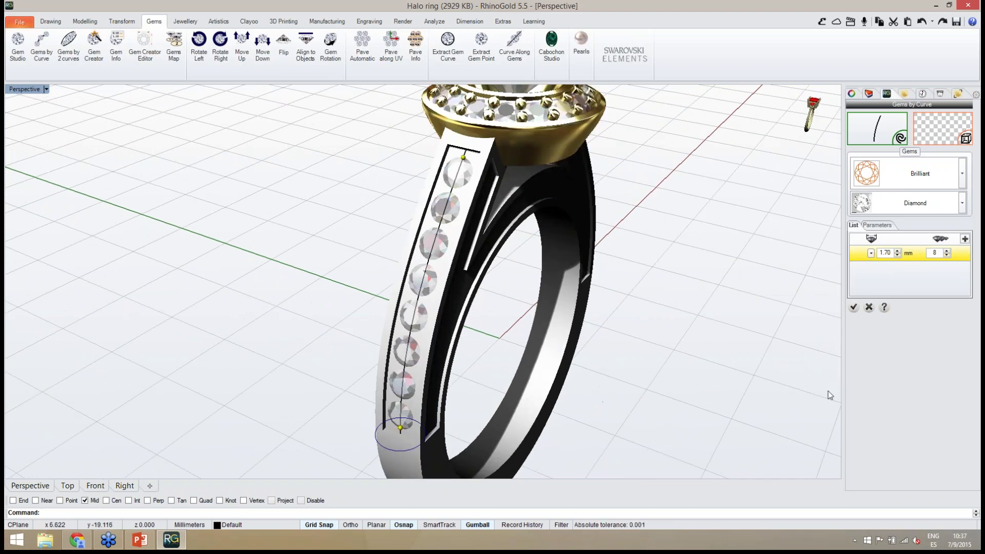
Accept the eight-diamond row to finish Gems by Curve.
click(853, 307)
right_drag(737, 390, 662, 372)
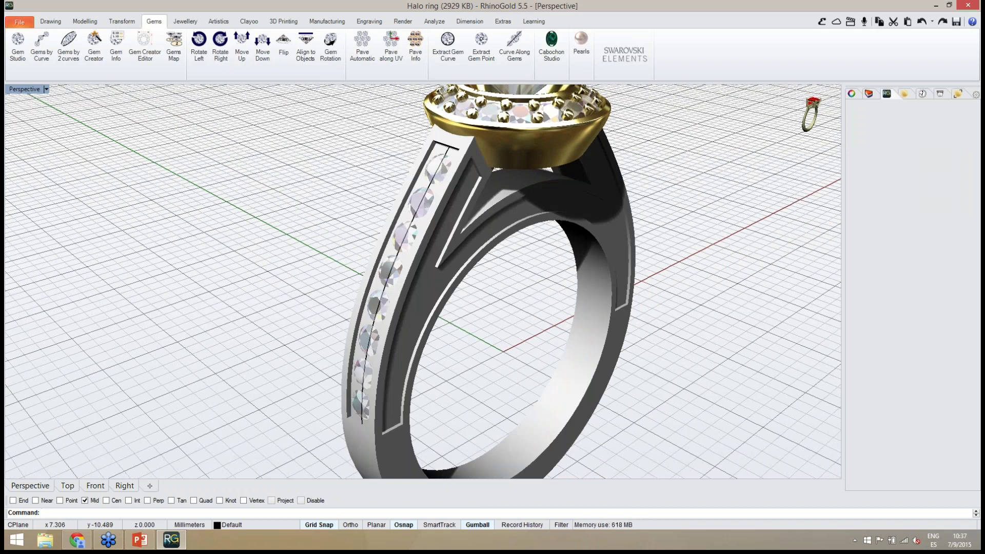
right_drag(529, 345, 536, 288)
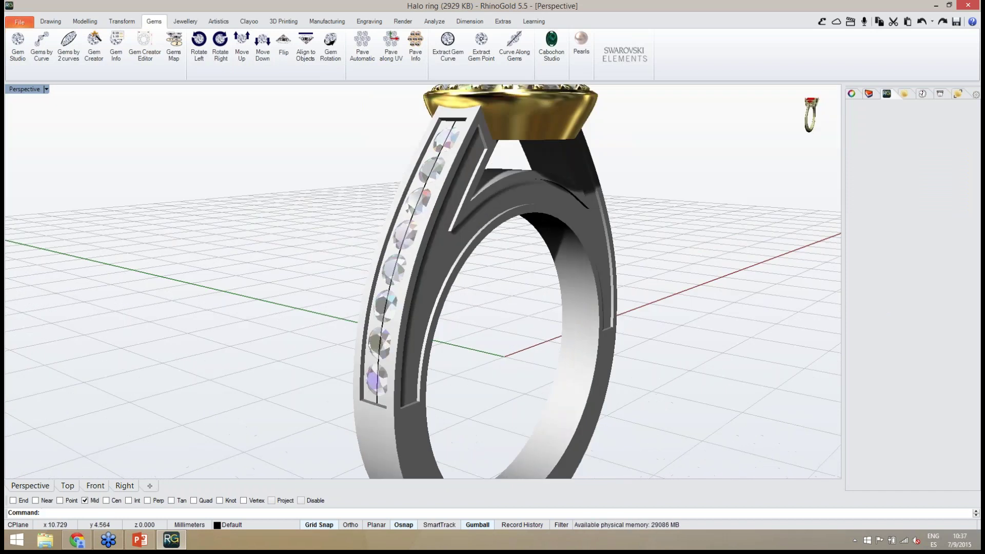
mouse_move(524, 333)
right_down()
mouse_move(528, 319)
mouse_move(516, 325)
right_up()
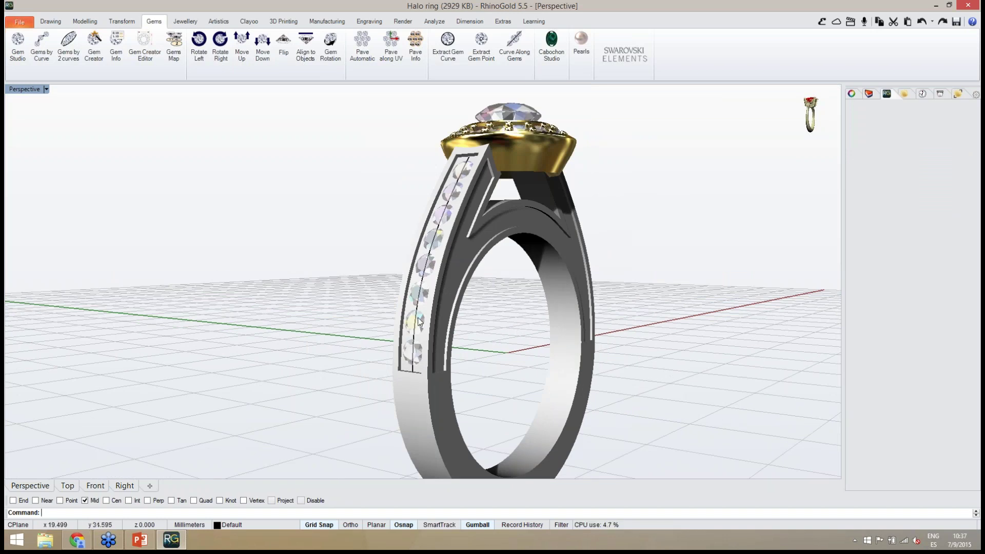
scroll(418, 322, up, 8)
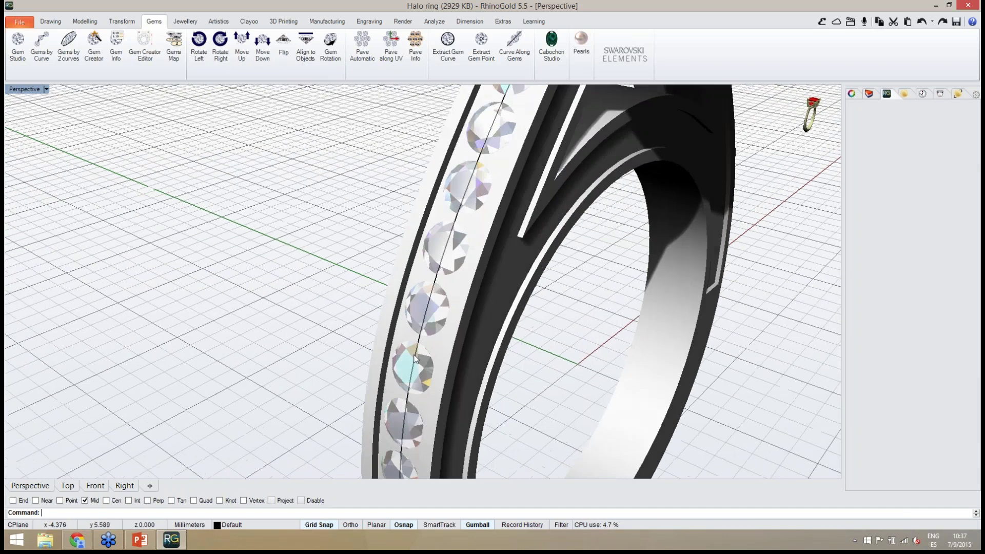
Select the guide isocurve and move it onto Layer 01 with Change Object Layer.
click(420, 345)
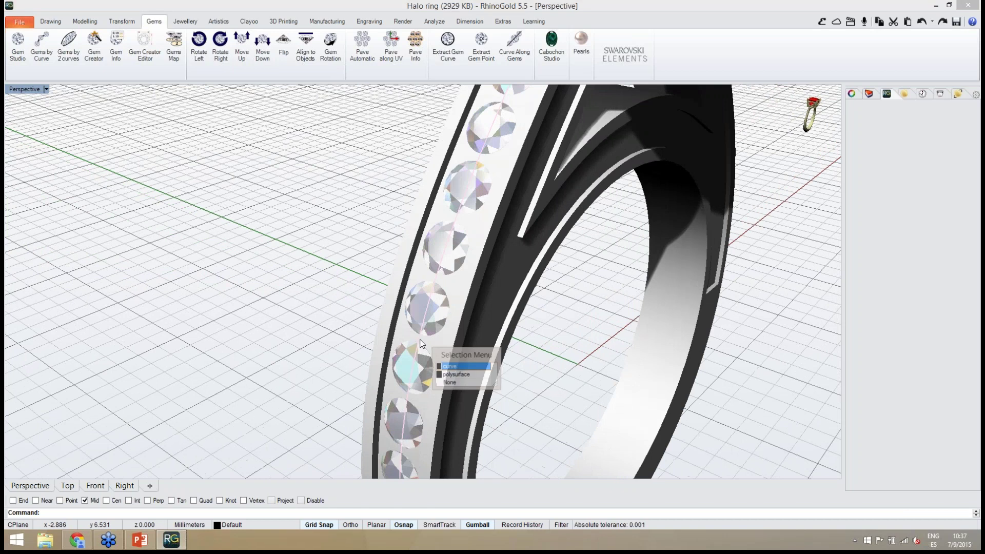
click(454, 367)
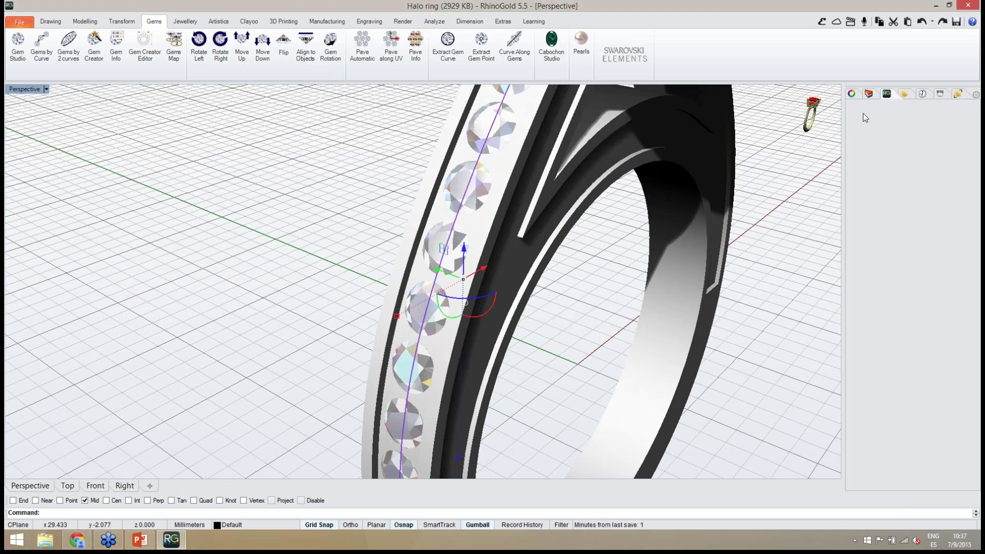
click(869, 94)
right_click(860, 139)
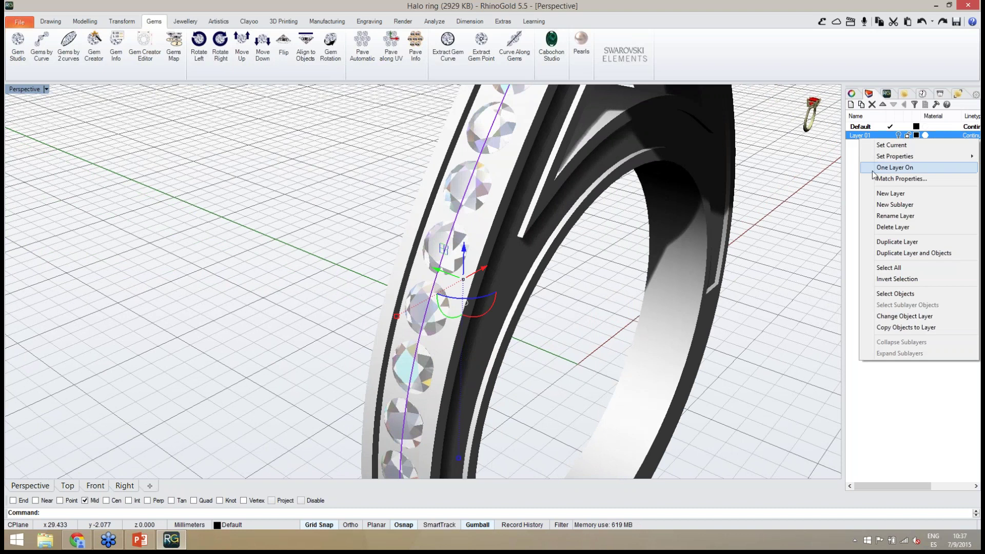
click(895, 316)
scroll(551, 264, down, 10)
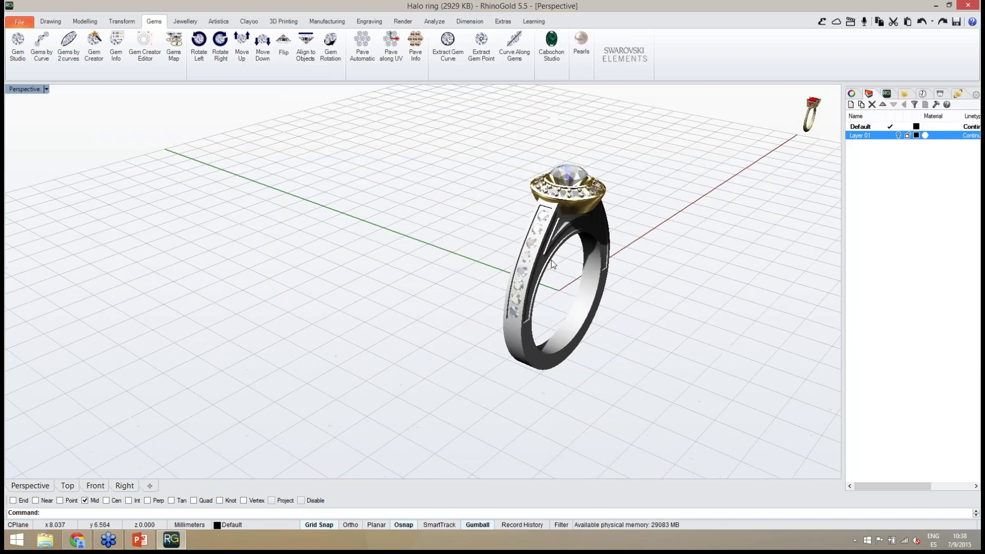
right_drag(552, 264, 462, 242)
scroll(574, 265, up, 8)
scroll(460, 237, down, 8)
scroll(428, 260, up, 8)
scroll(426, 252, down, 3)
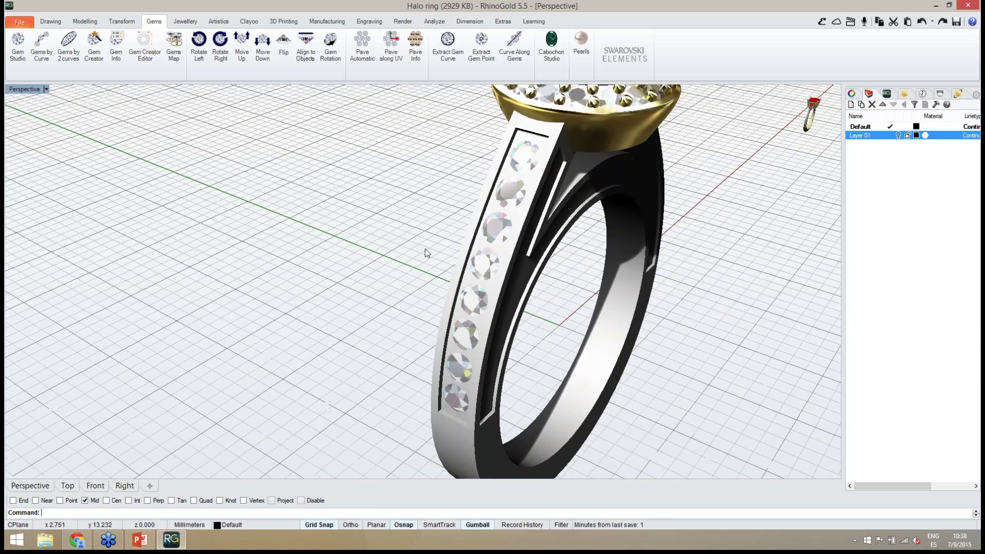
Select the whole 'group - Gems by Curve' of eight side diamonds.
click(484, 272)
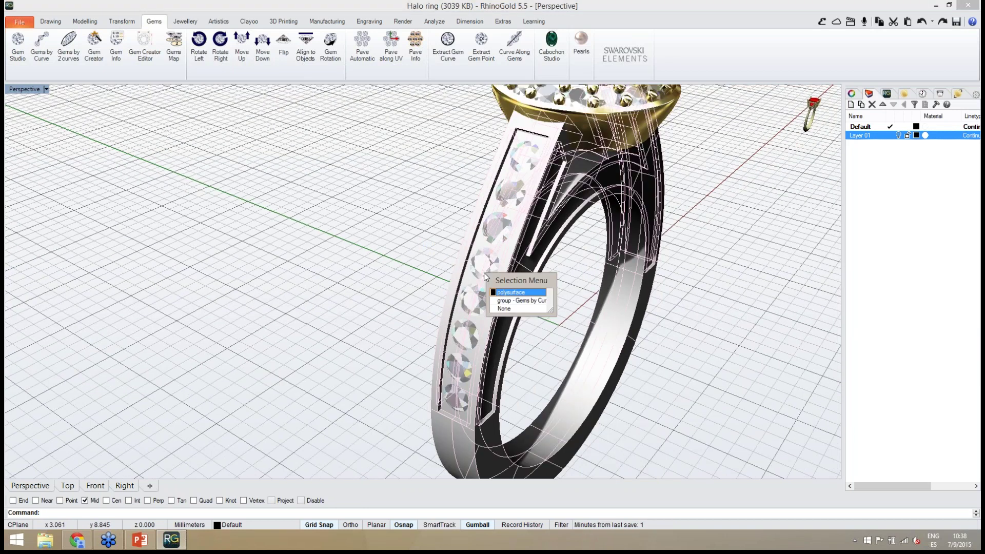
click(502, 294)
mouse_move(388, 312)
right_down()
mouse_move(457, 280)
mouse_move(388, 302)
right_up()
click(388, 302)
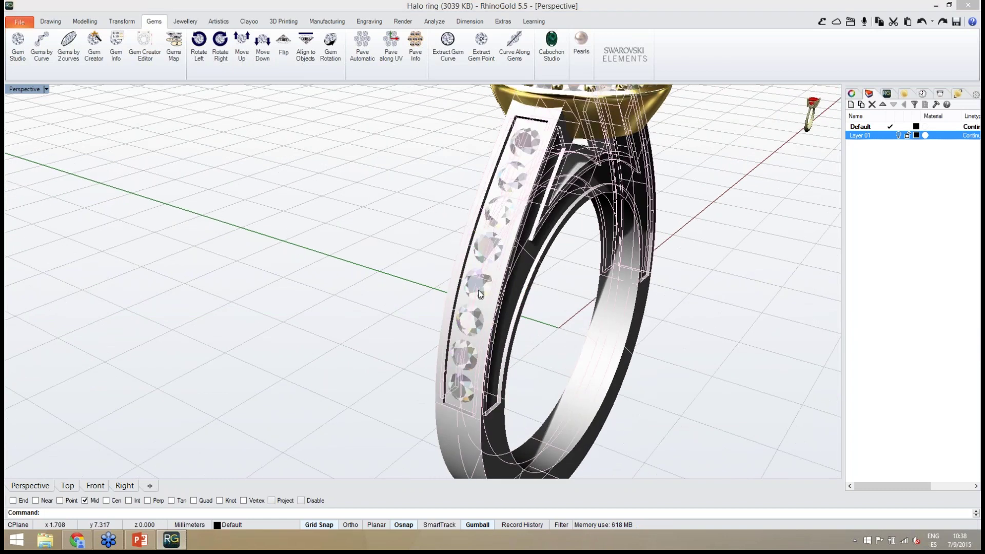
click(479, 295)
click(522, 326)
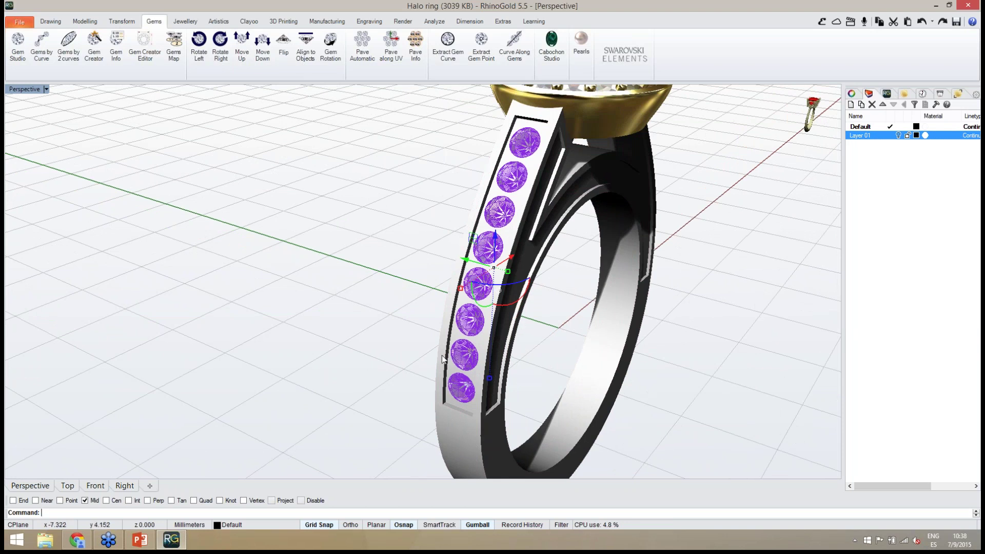
Switch the ribbon to the Jewellery tools.
right_drag(442, 355, 448, 332)
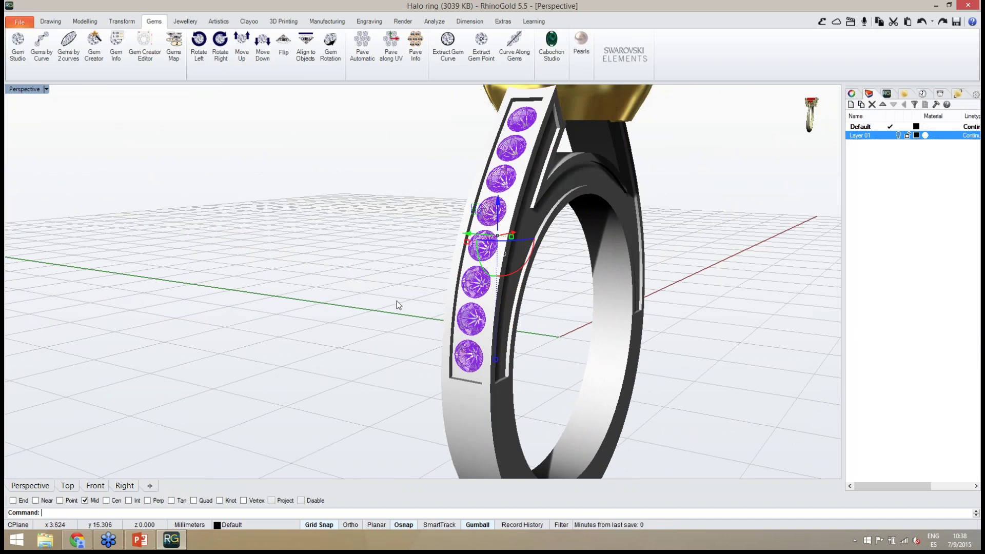
right_drag(396, 301, 463, 283)
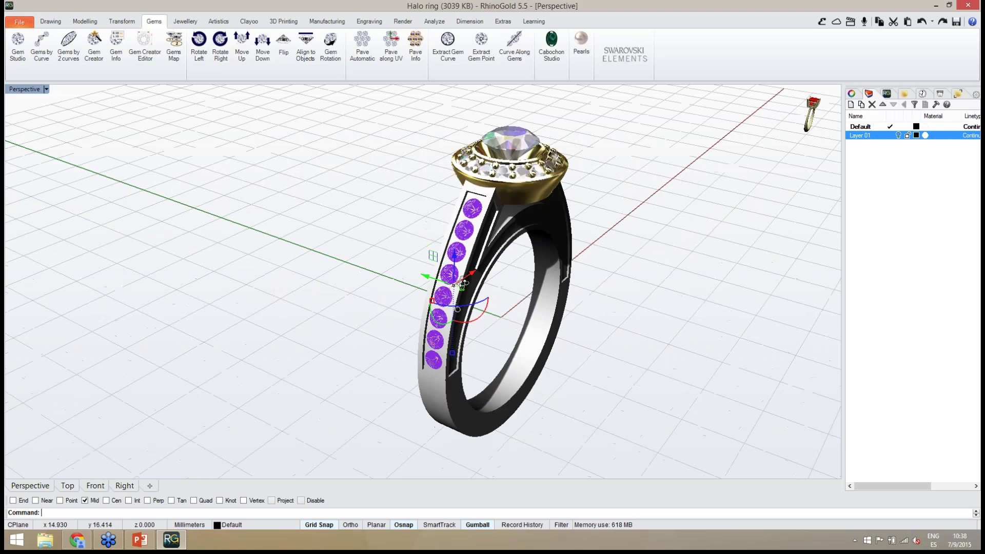
scroll(463, 283, up, 3)
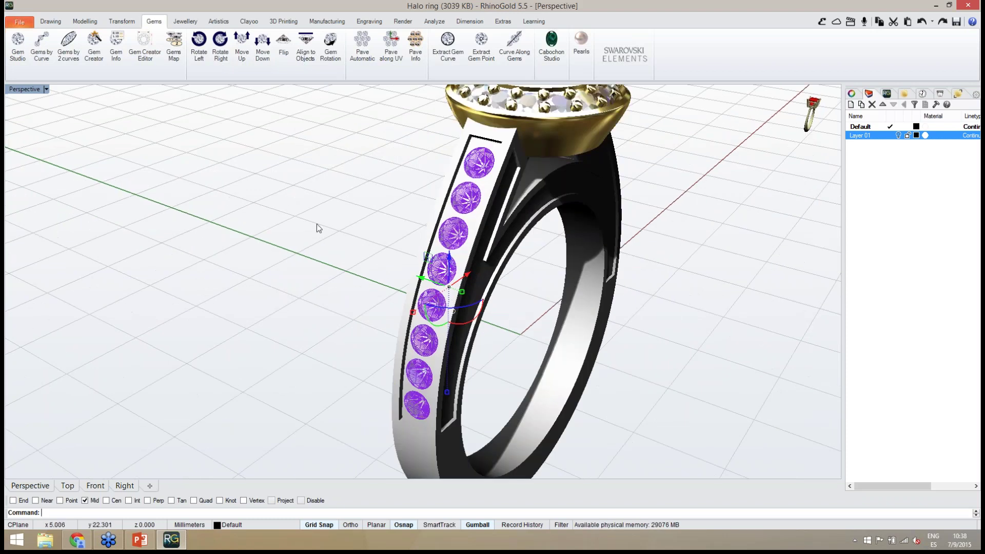
click(198, 23)
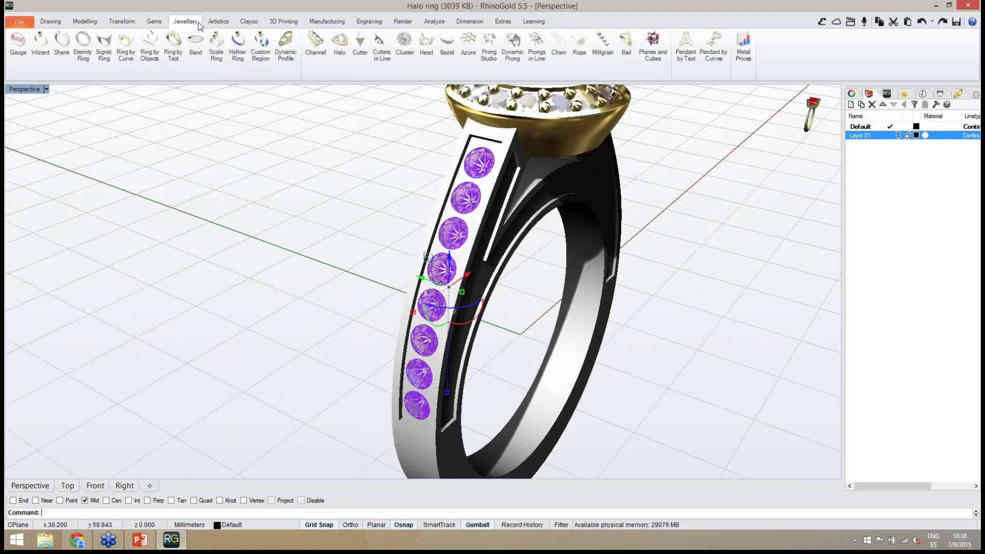
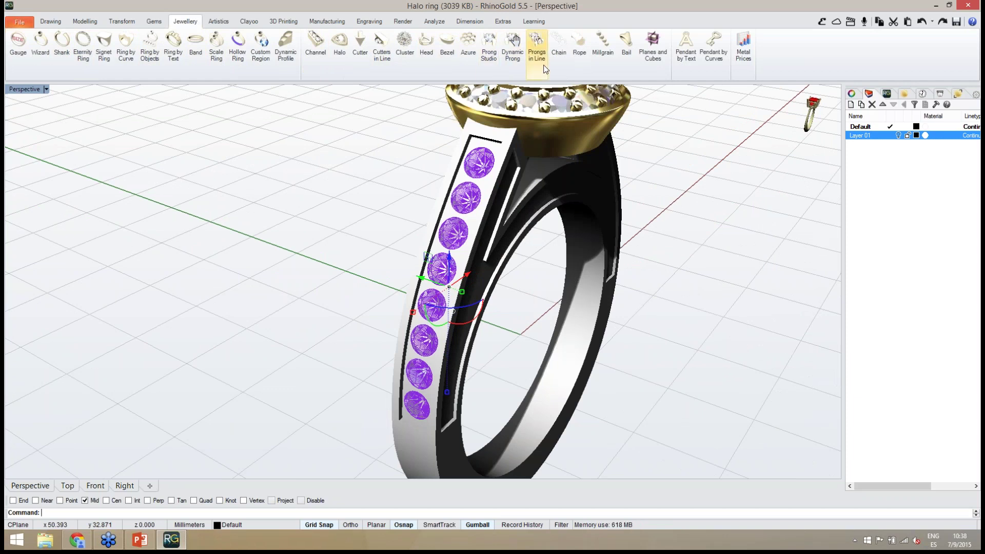
Place prongs along the shank's gem row and raise their cap height to 0.20.
click(537, 48)
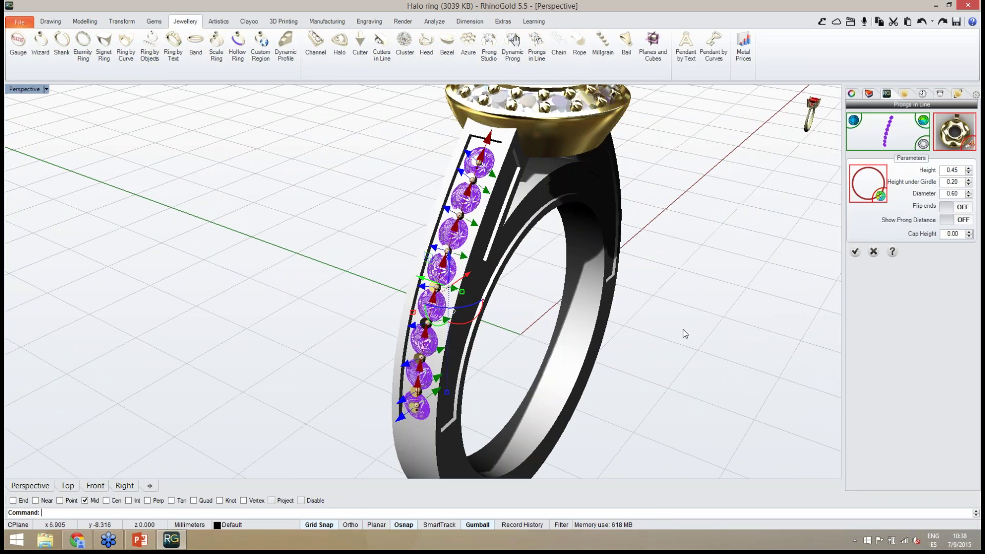
scroll(682, 328, up, 2)
scroll(485, 418, up, 5)
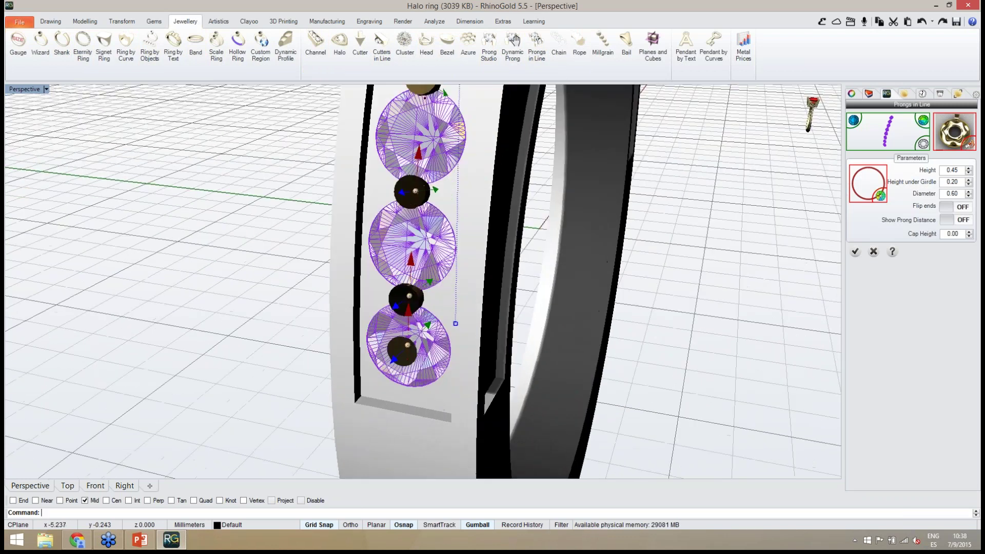
scroll(485, 415, up, 1)
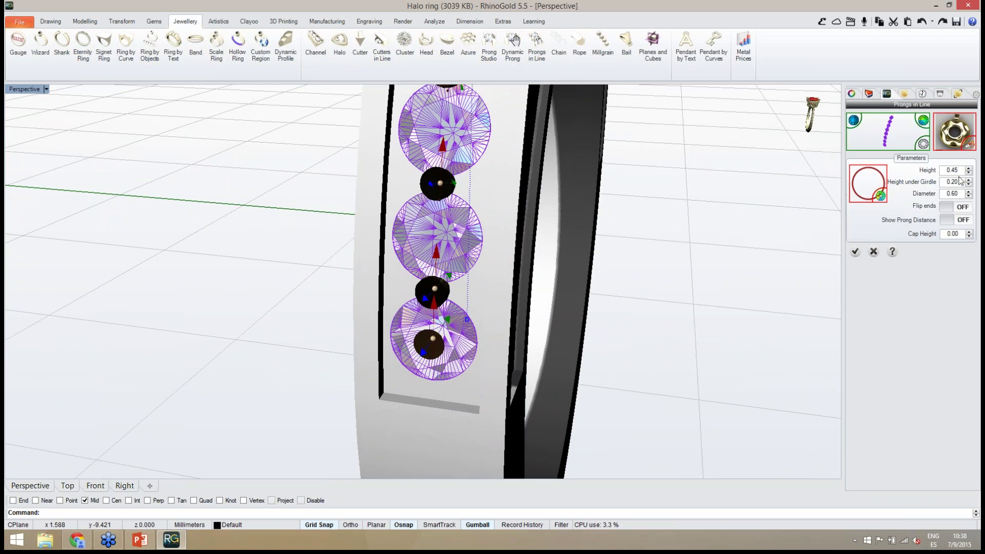
click(969, 231)
Split the centre prong into a pair flanking the gap between the two stones.
right_drag(653, 293, 663, 291)
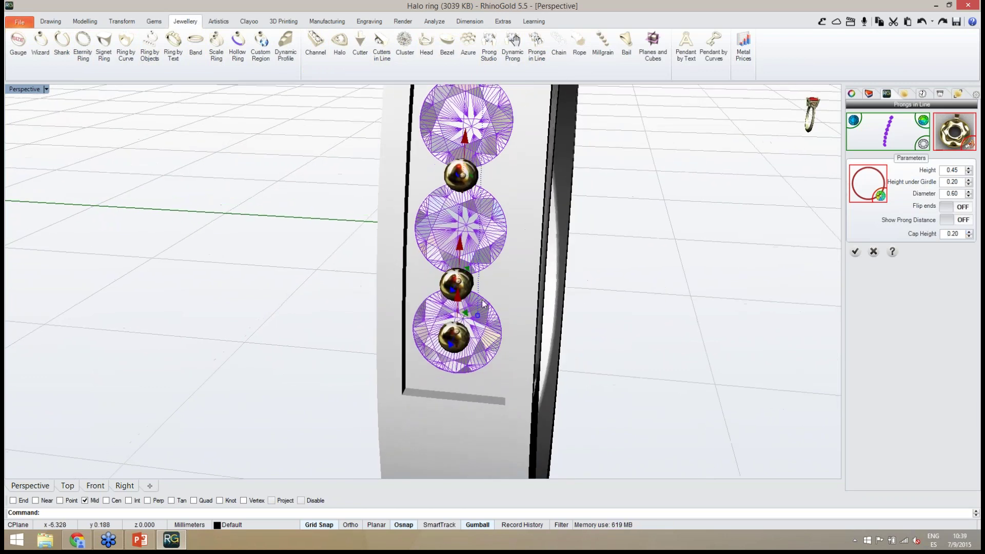
scroll(483, 303, up, 3)
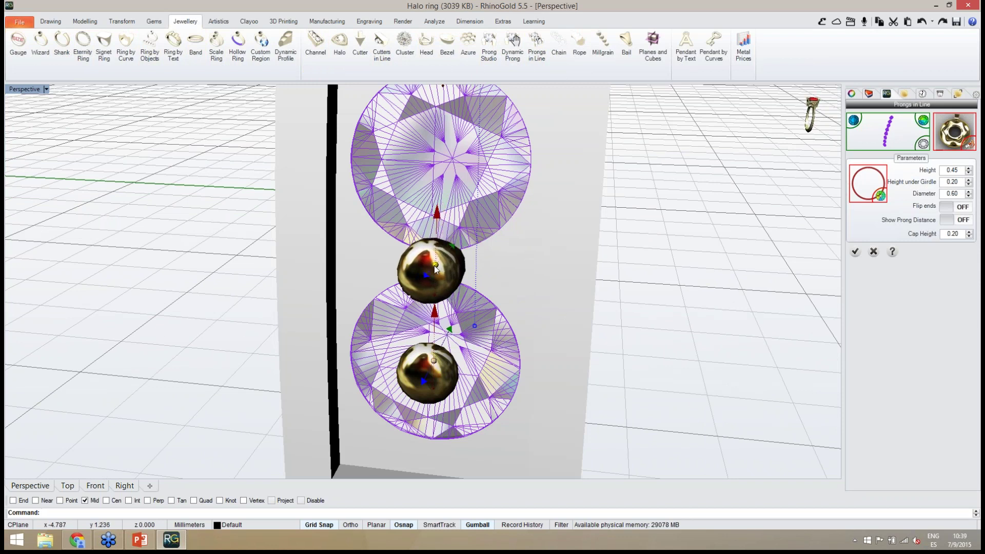
drag(434, 266, 387, 262)
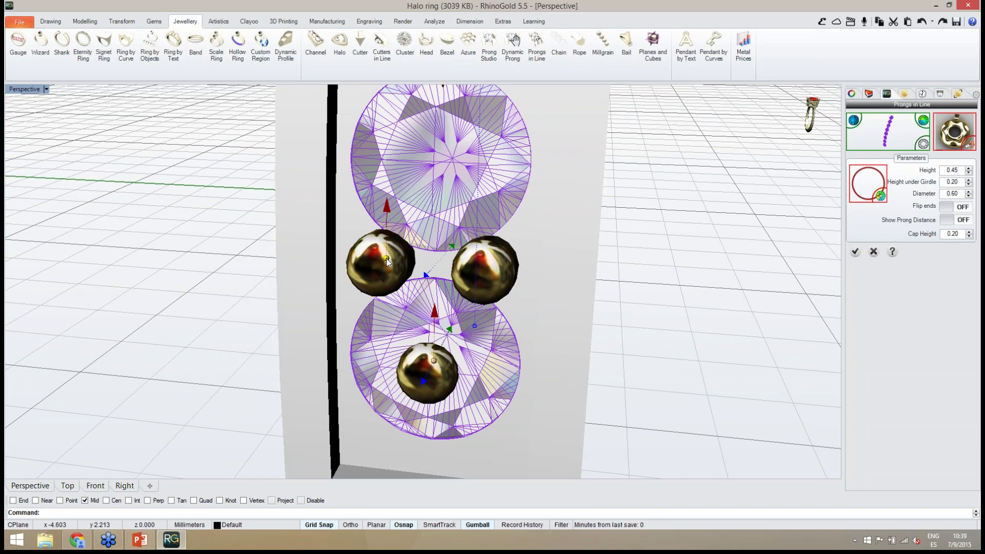
drag(387, 261, 382, 262)
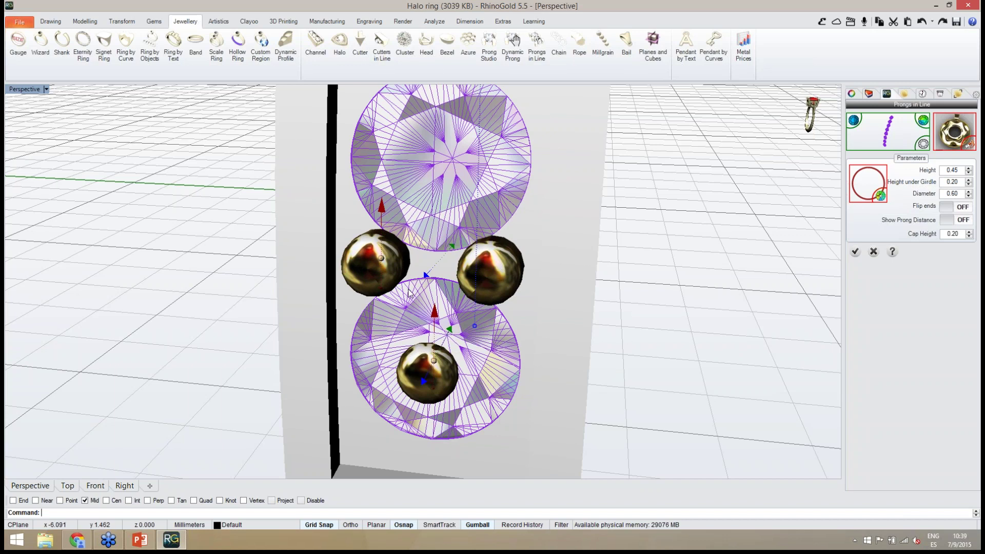
Move a prong pair to the lower edge of the bottom stone in the row.
scroll(410, 294, down, 8)
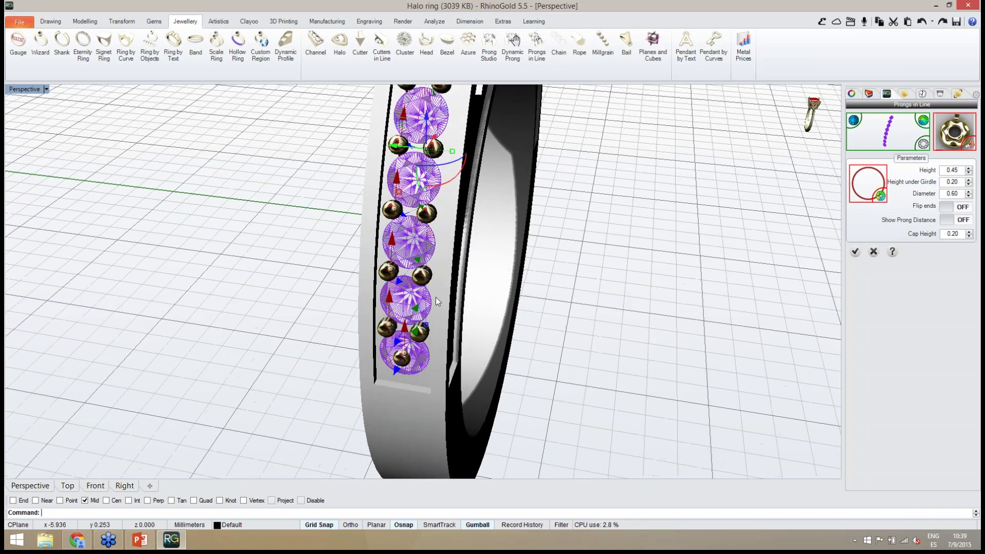
scroll(438, 301, down, 3)
scroll(510, 297, down, 4)
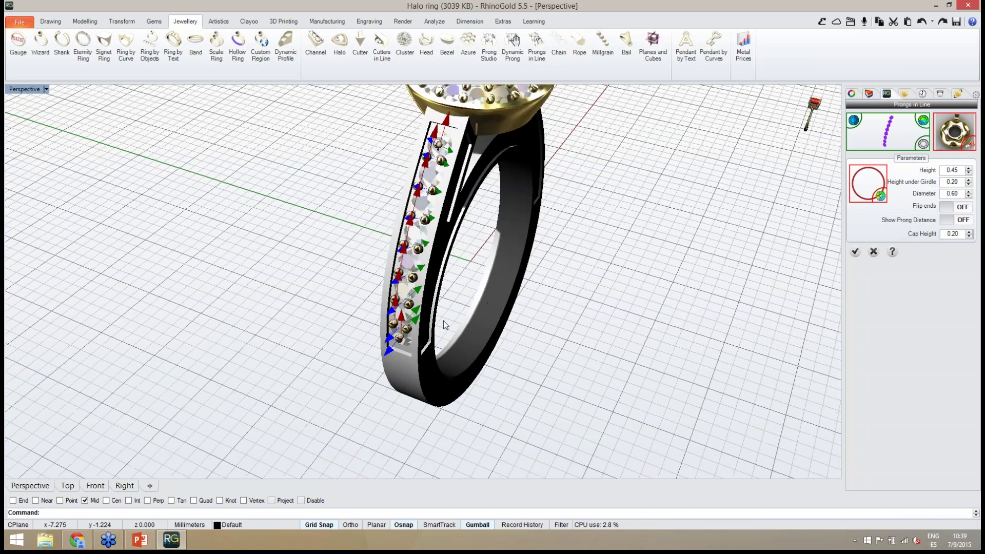
scroll(446, 202, down, 2)
right_drag(437, 288, 429, 308)
scroll(420, 313, up, 10)
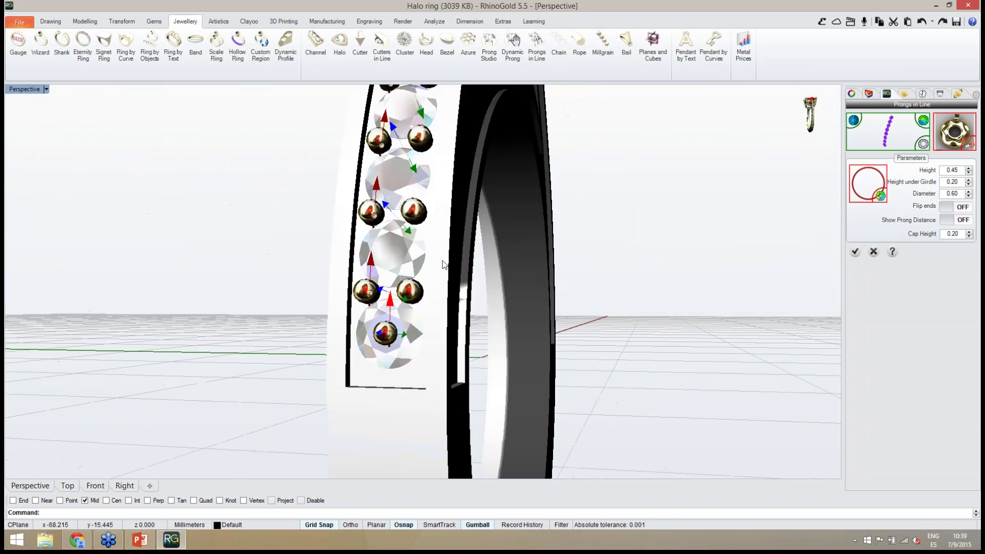
scroll(420, 315, up, 2)
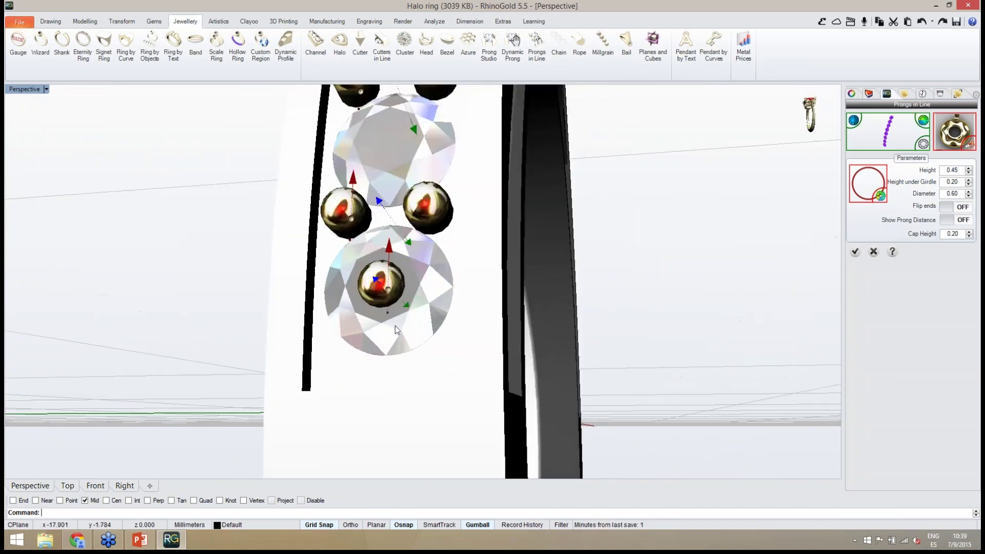
right_drag(395, 327, 473, 334)
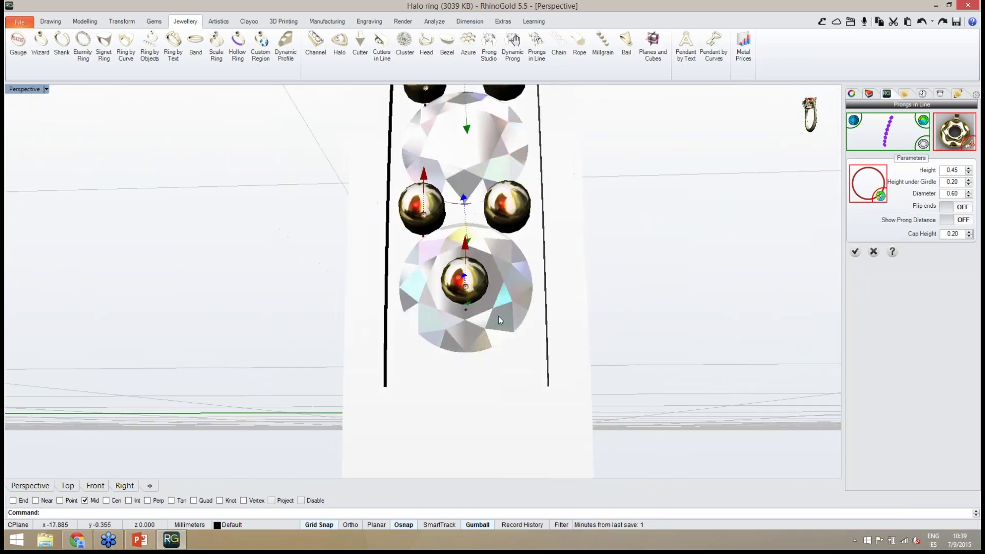
drag(468, 293, 515, 359)
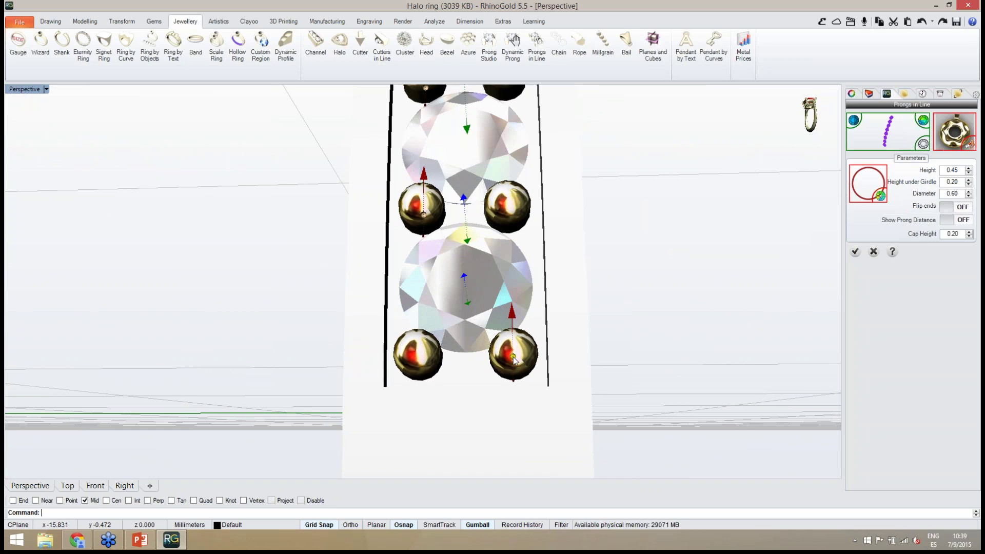
Split the top-end prong into a pair at the top stone's upper edge.
scroll(589, 347, down, 8)
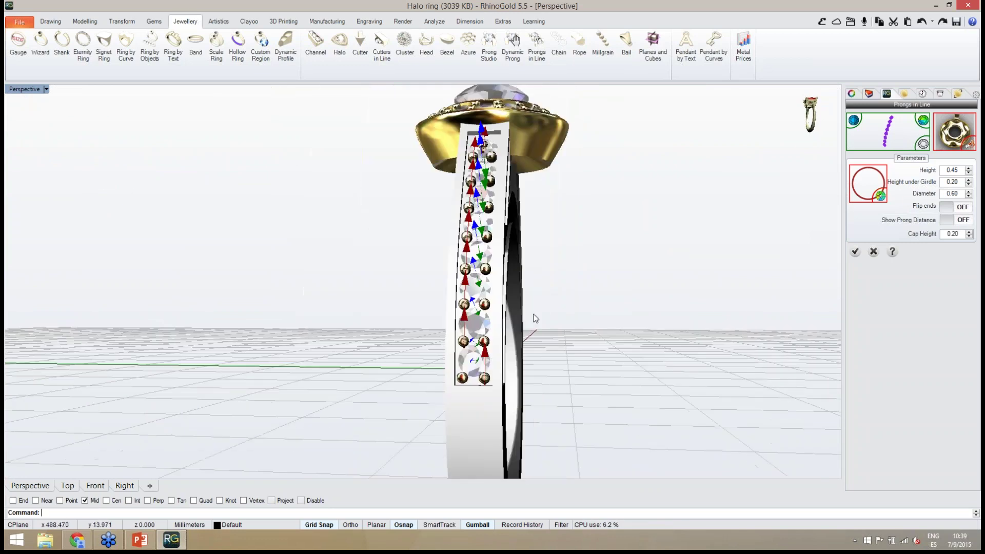
right_drag(535, 318, 515, 240)
scroll(502, 173, up, 5)
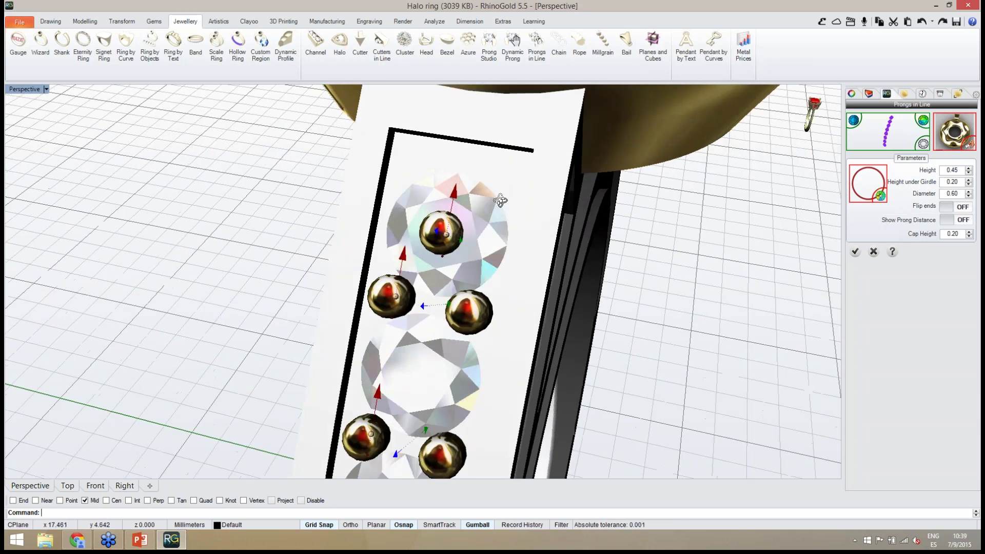
drag(460, 256, 511, 197)
right_drag(491, 234, 484, 238)
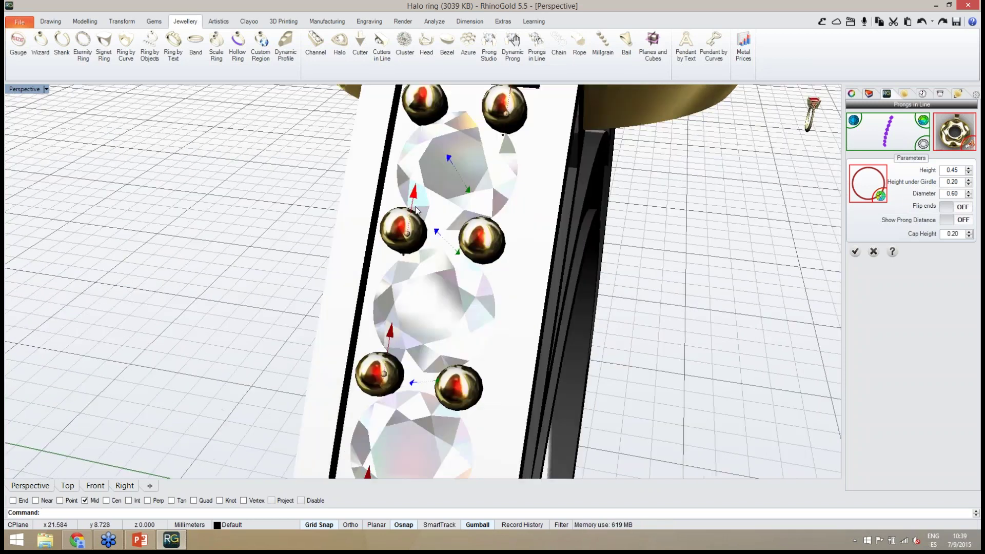
scroll(417, 210, down, 10)
right_drag(425, 221, 681, 338)
Commit the prong pairs and inspect the prong-set gem row from above and around.
click(855, 252)
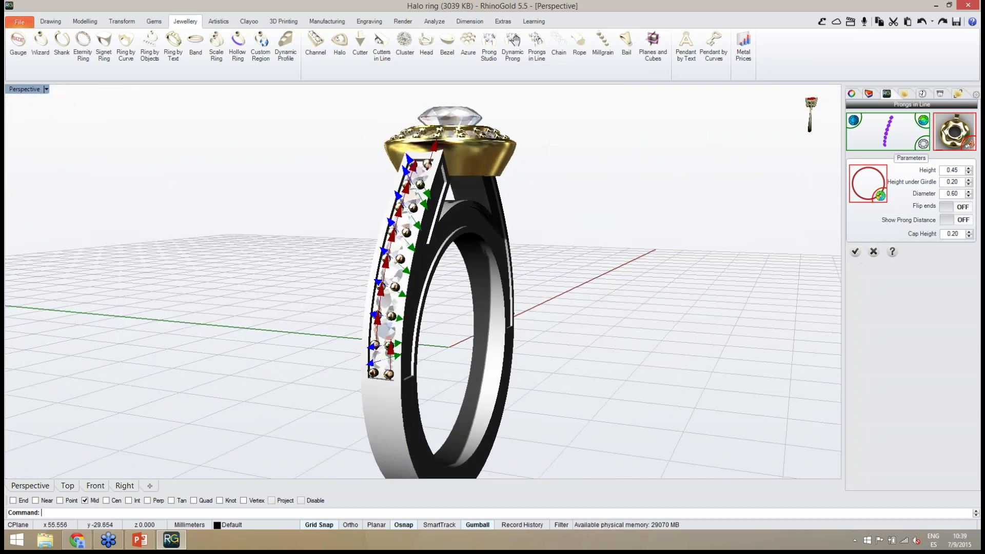
mouse_move(670, 289)
right_down()
mouse_move(638, 330)
mouse_move(679, 280)
right_up()
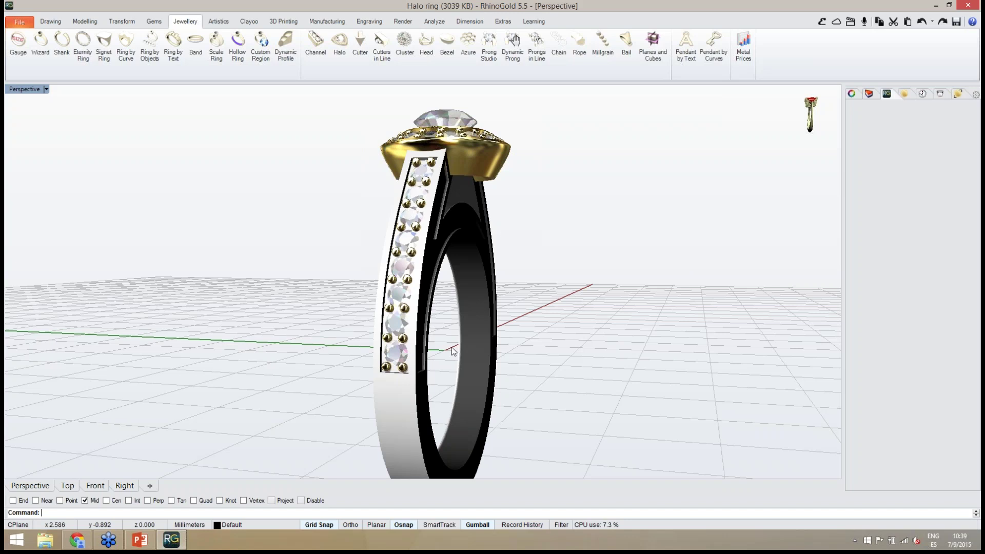
scroll(454, 351, up, 5)
scroll(408, 345, up, 1)
scroll(398, 295, down, 1)
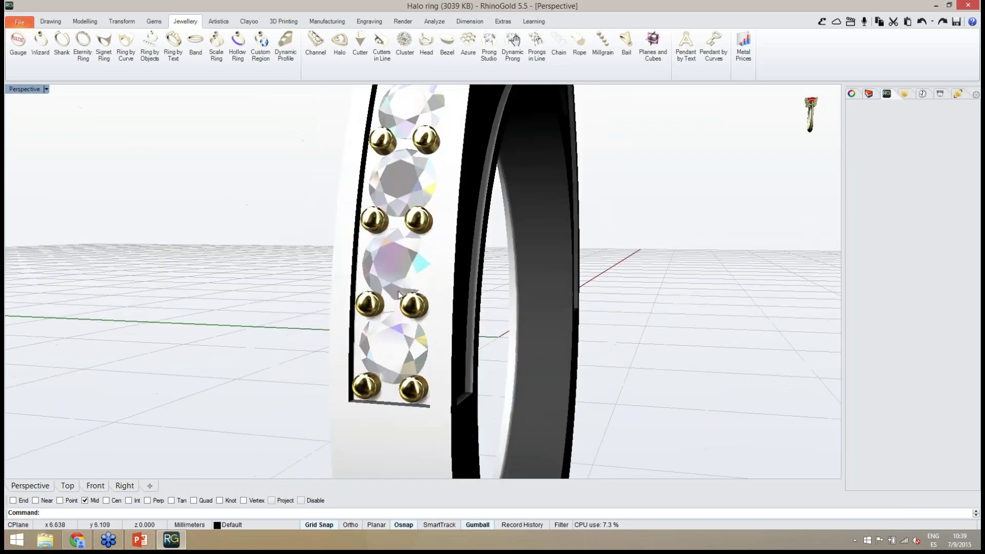
scroll(398, 295, down, 6)
right_drag(399, 295, 431, 151)
scroll(409, 185, up, 5)
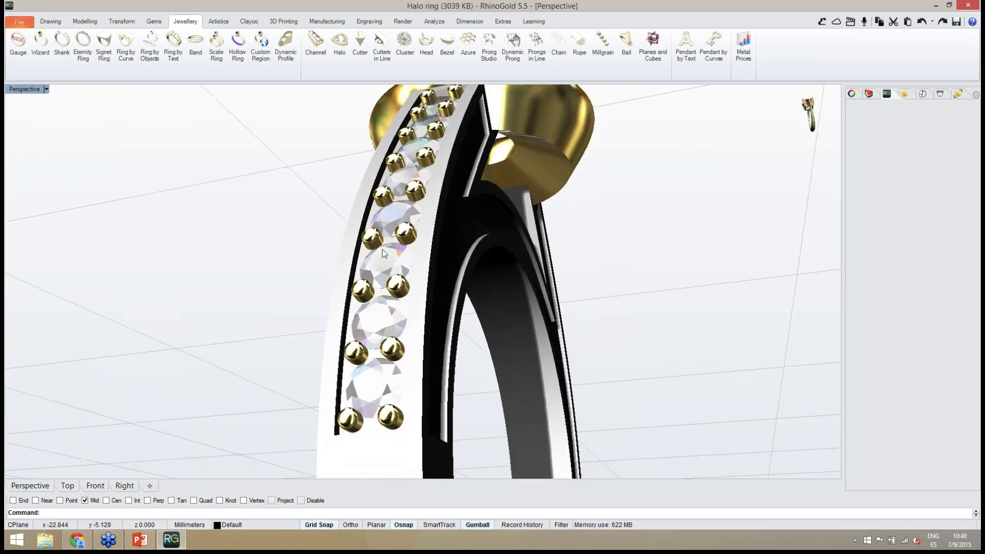
scroll(389, 266, down, 5)
right_drag(389, 266, 391, 303)
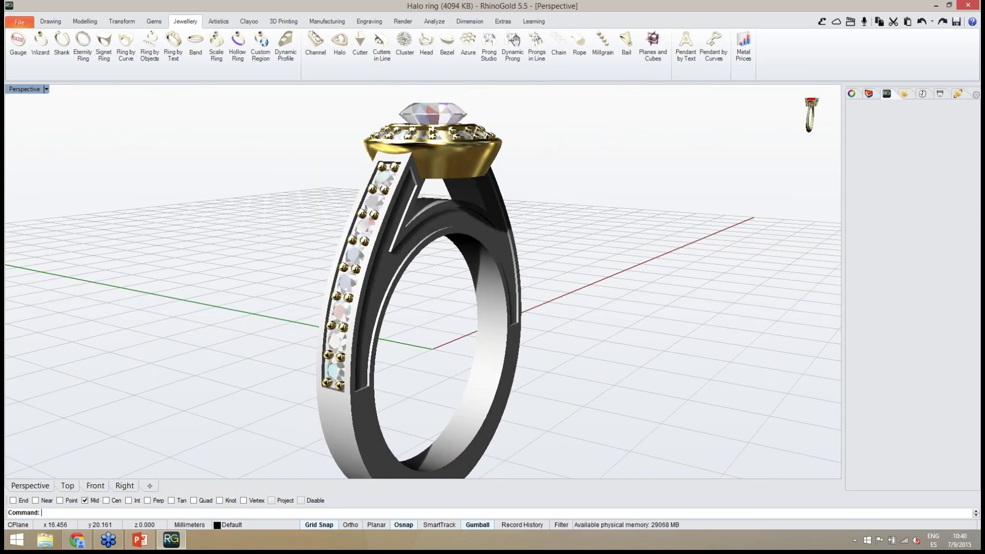
scroll(350, 316, up, 4)
Select the whole 'Gems by Curve' group on the shank and view its gem side.
click(350, 322)
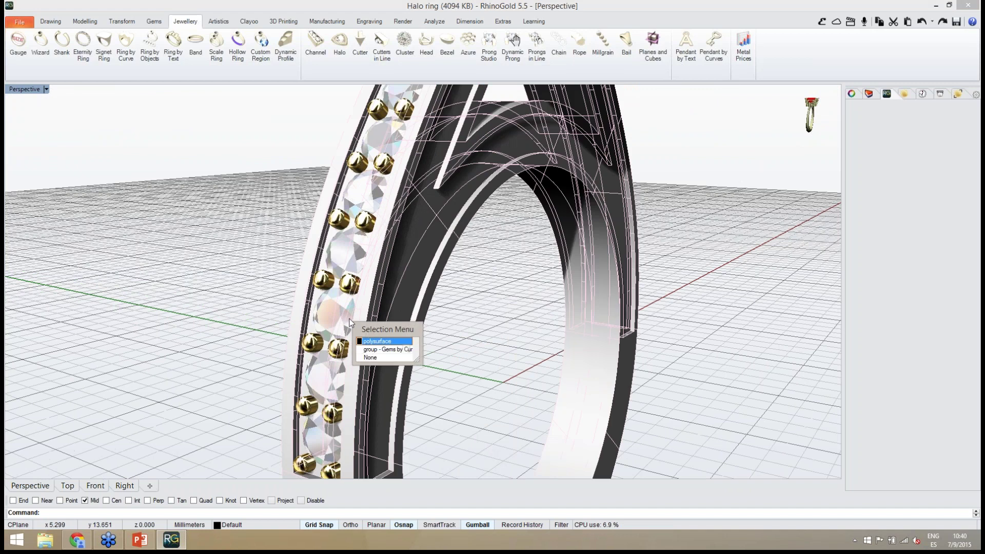
click(381, 349)
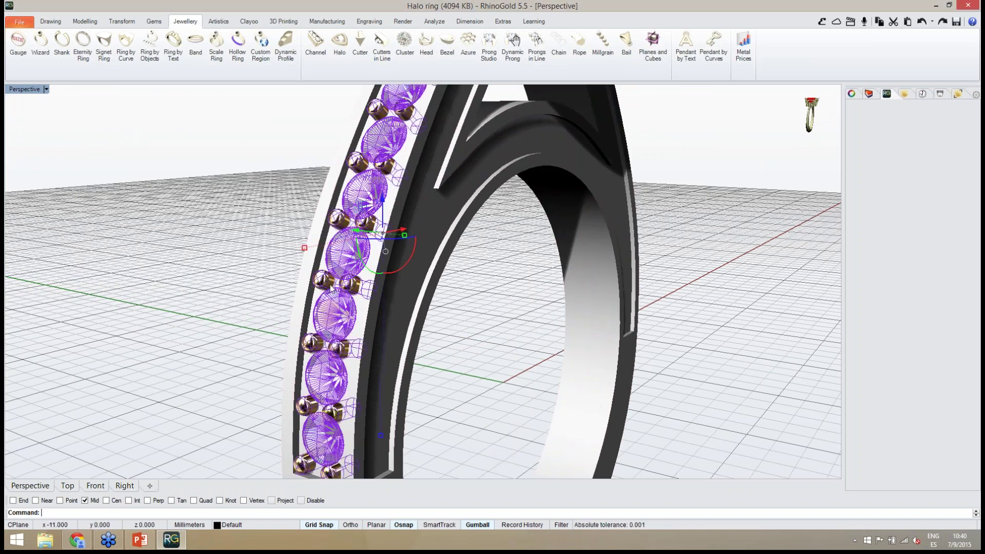
scroll(330, 287, down, 5)
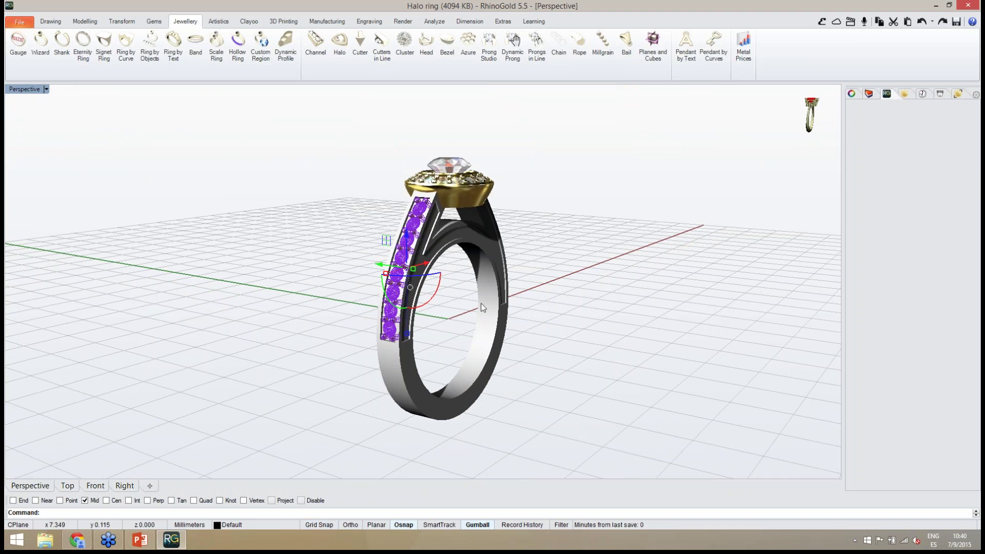
right_drag(481, 304, 493, 336)
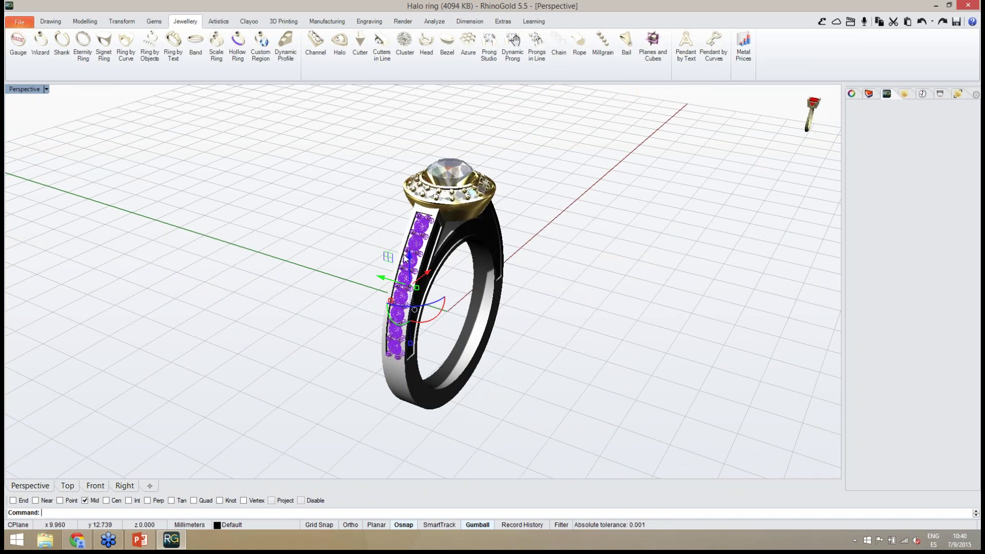
right_drag(506, 333, 513, 215)
right_drag(580, 248, 463, 241)
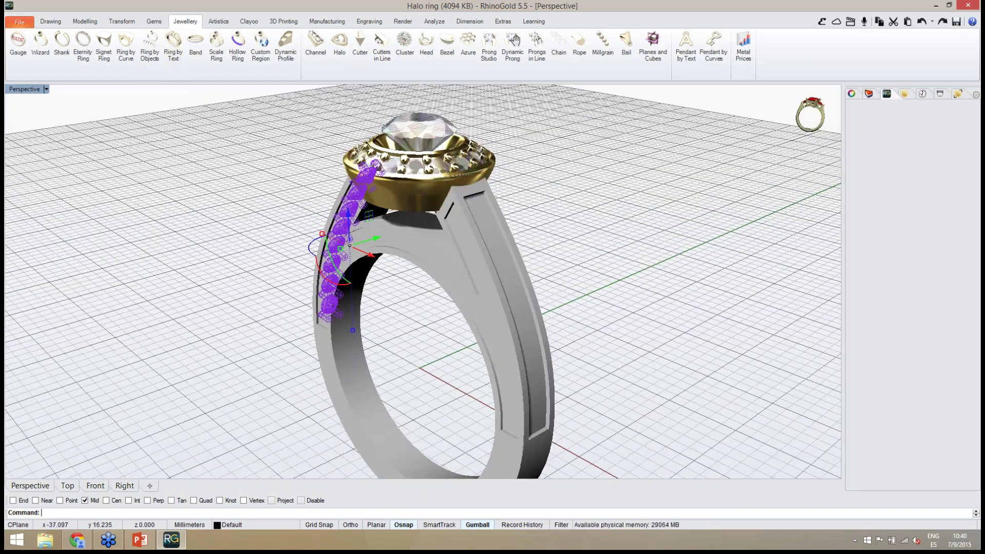
right_drag(354, 241, 387, 236)
right_drag(439, 270, 380, 265)
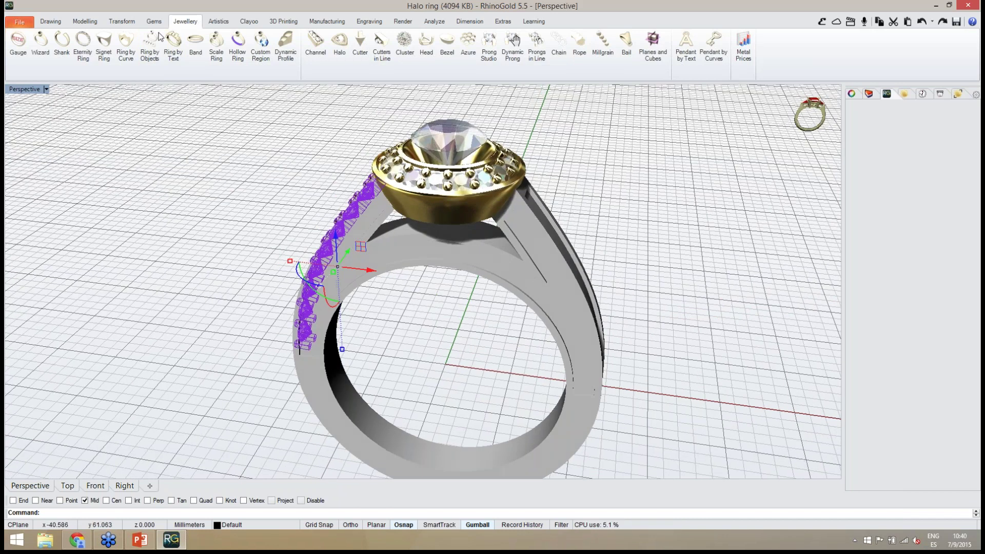
click(116, 23)
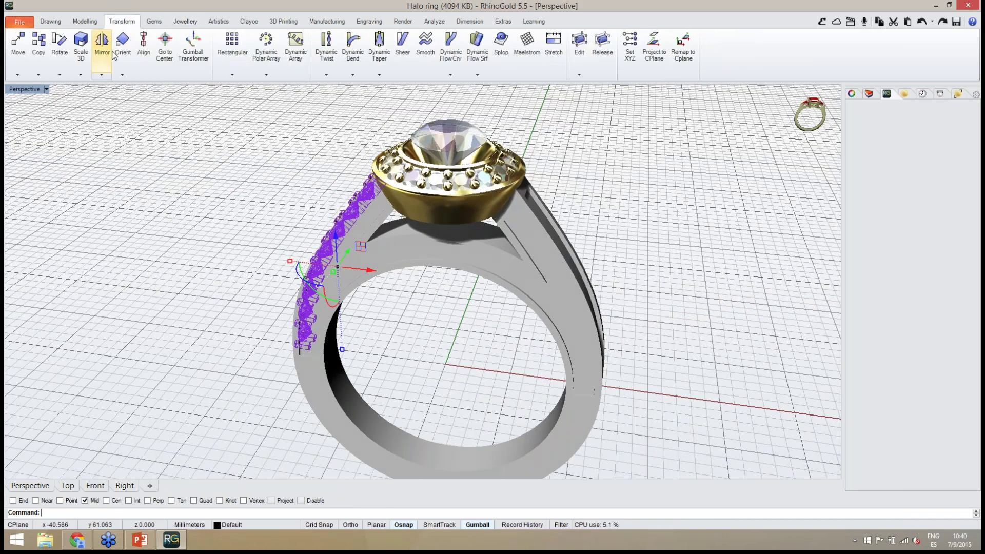
Mirror the selected gem row onto the opposite side of the shank.
click(106, 76)
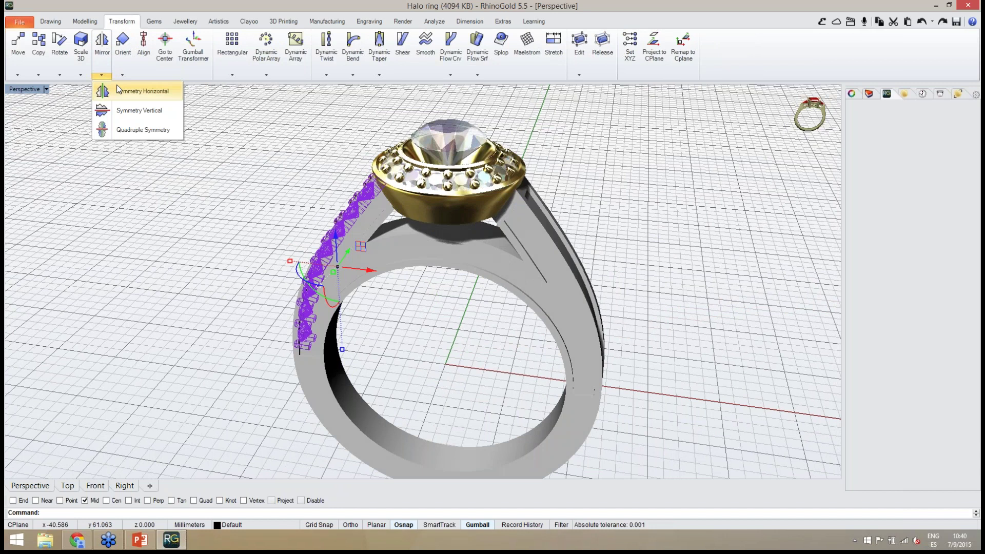
click(118, 90)
mouse_move(499, 228)
right_down()
mouse_move(479, 237)
mouse_move(487, 240)
right_up()
key(Escape)
Inspect both shank gem rows and the halo from several angles.
right_drag(576, 296, 487, 172)
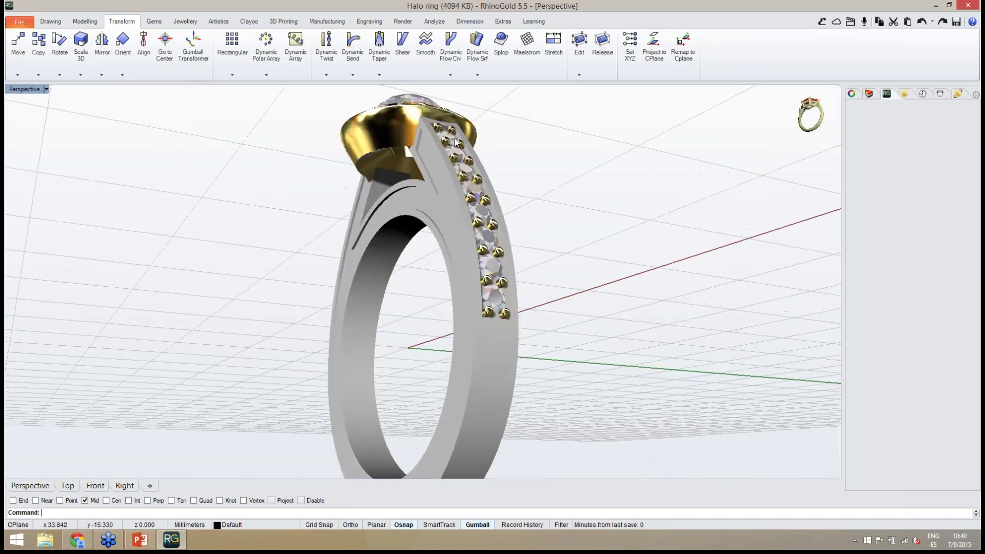
right_drag(440, 279, 598, 349)
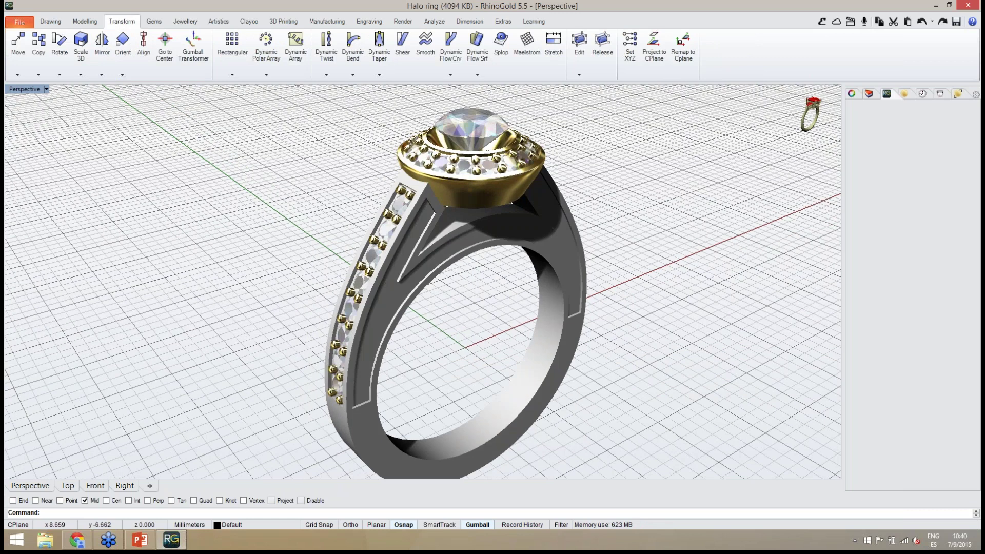
right_drag(554, 226, 497, 356)
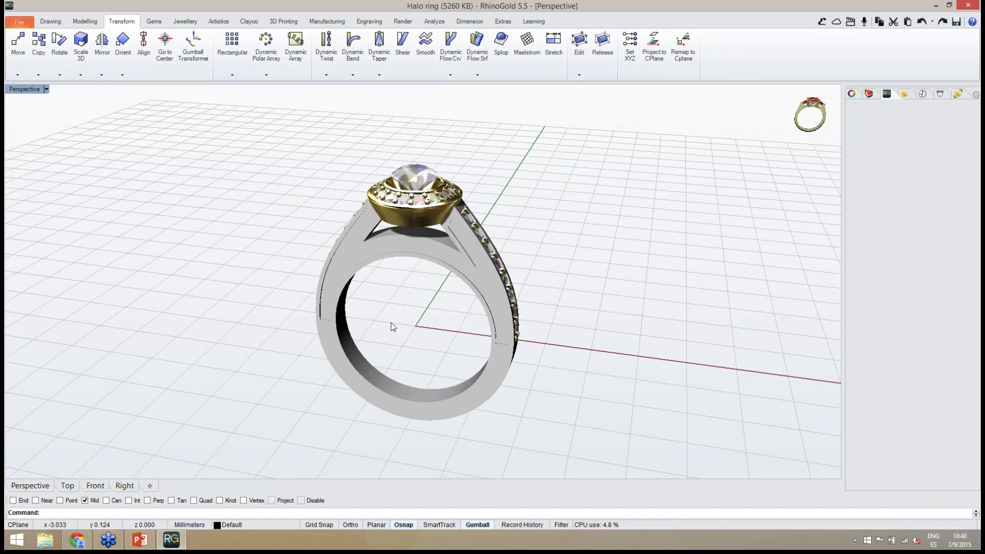
right_drag(391, 323, 400, 303)
scroll(445, 201, up, 3)
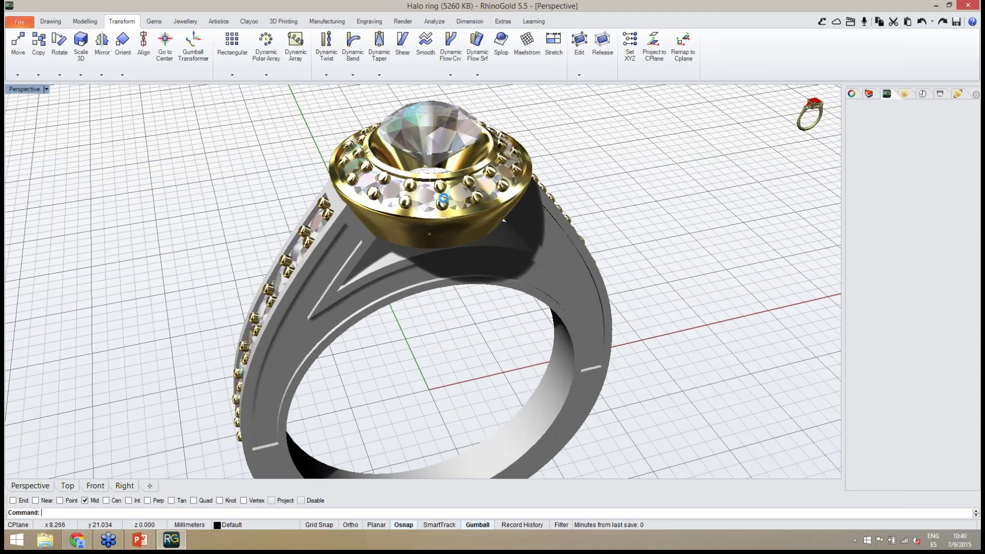
right_drag(444, 198, 417, 286)
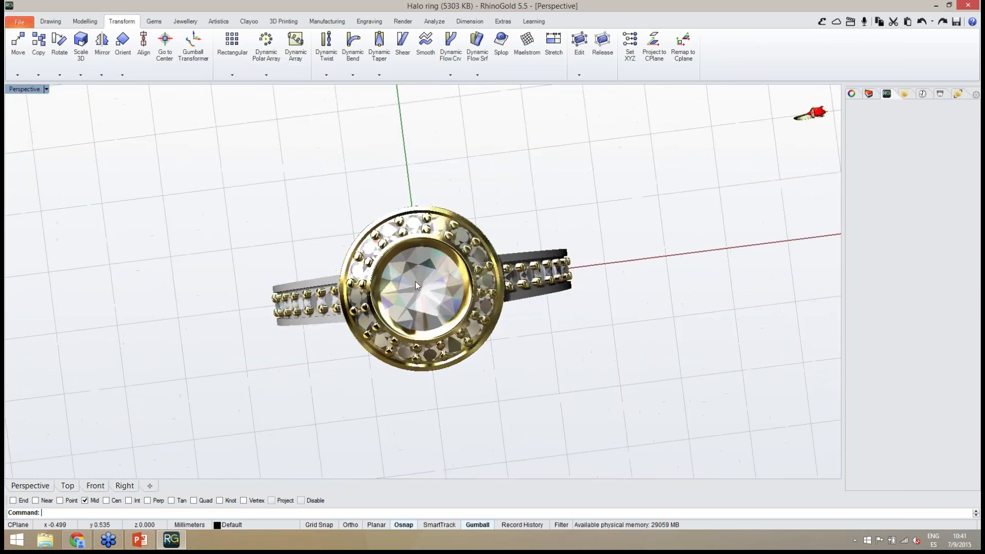
scroll(414, 281, up, 3)
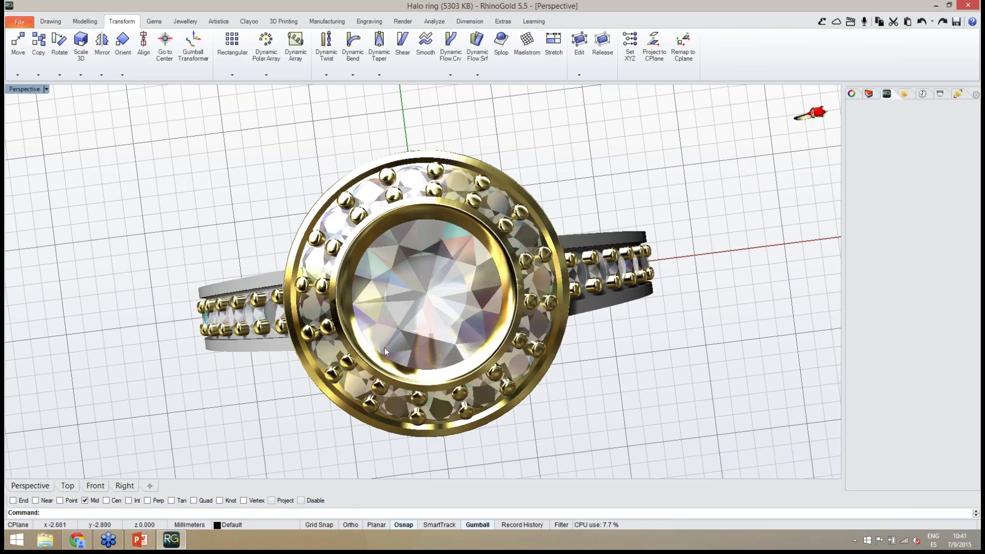
right_drag(384, 347, 371, 292)
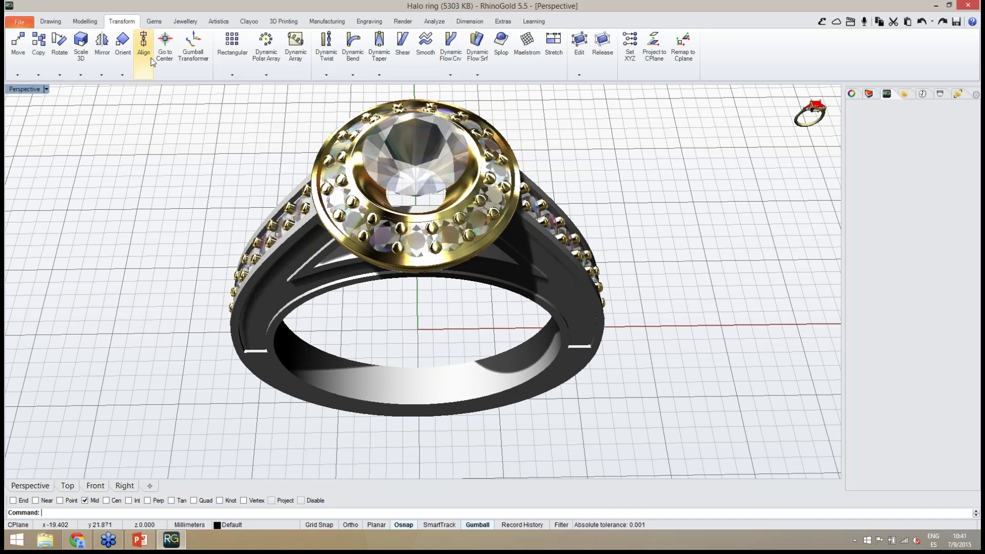
click(185, 21)
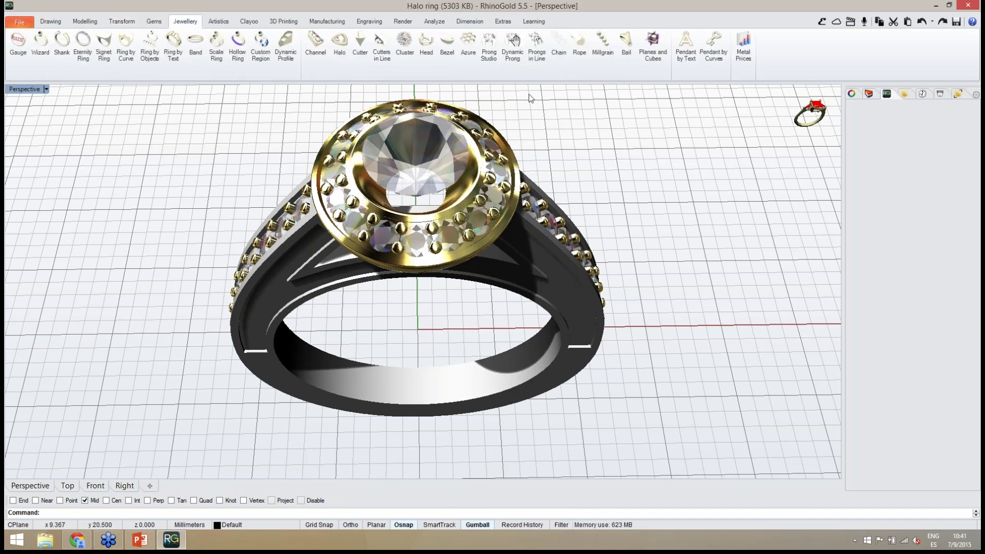
Build Prong Studio prongs around the centre diamond.
click(494, 66)
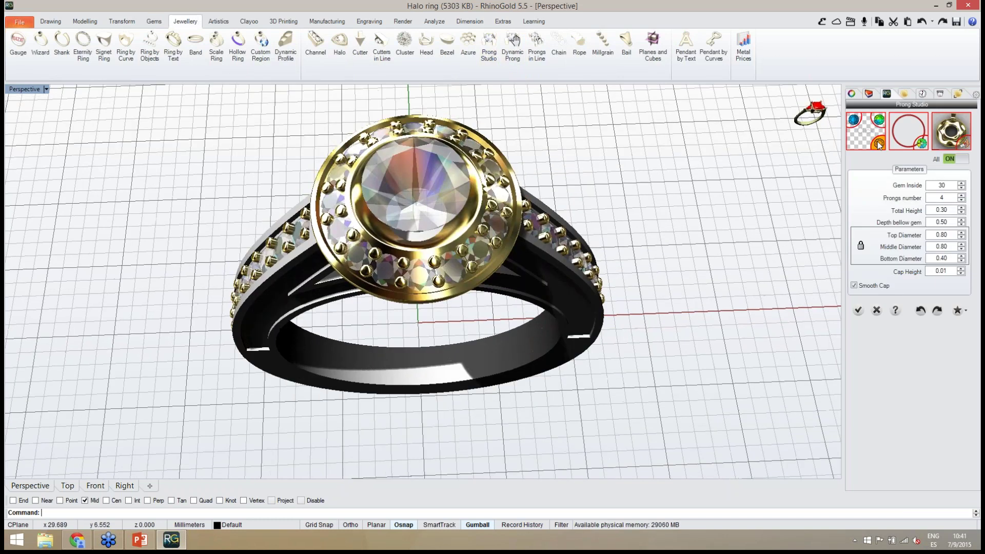
click(879, 145)
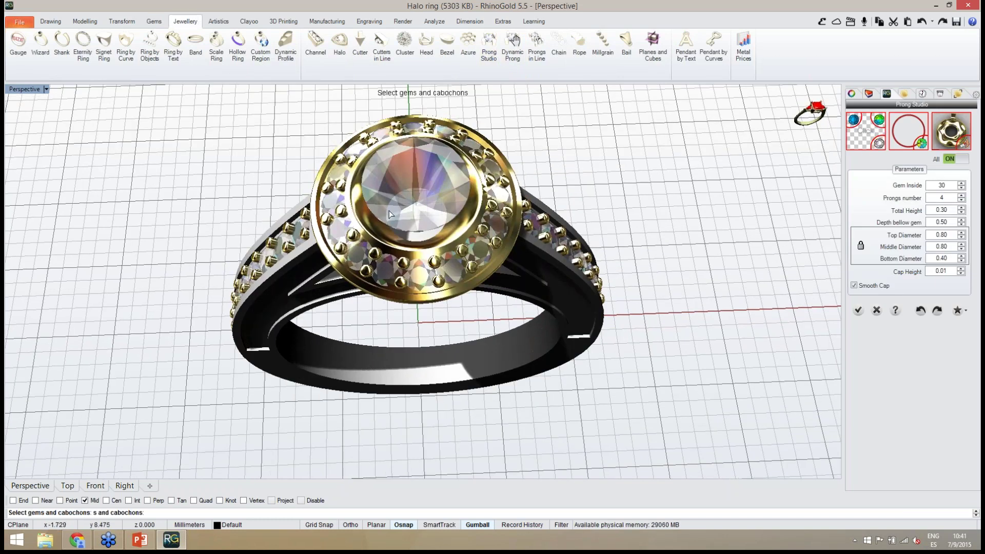
click(419, 214)
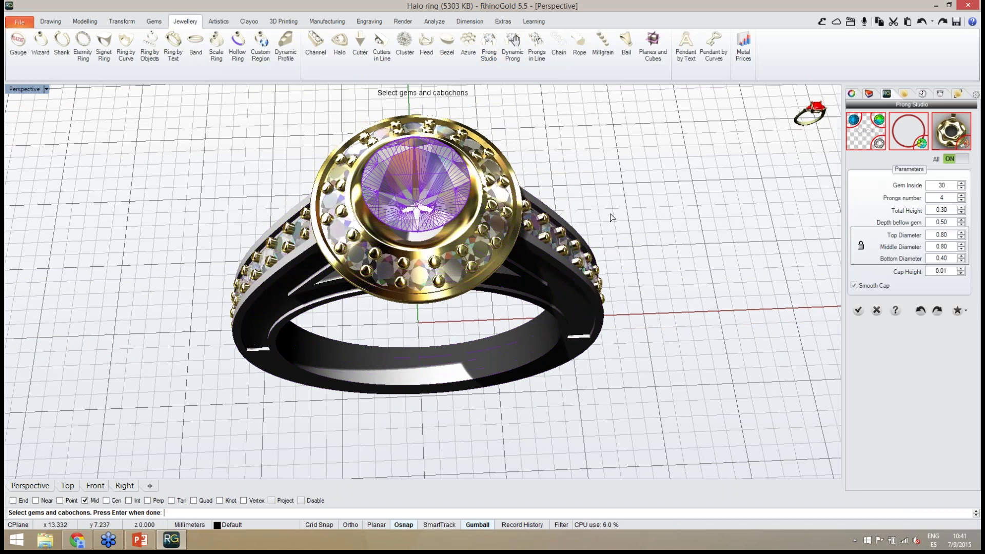
key(Return)
scroll(615, 275, up, 8)
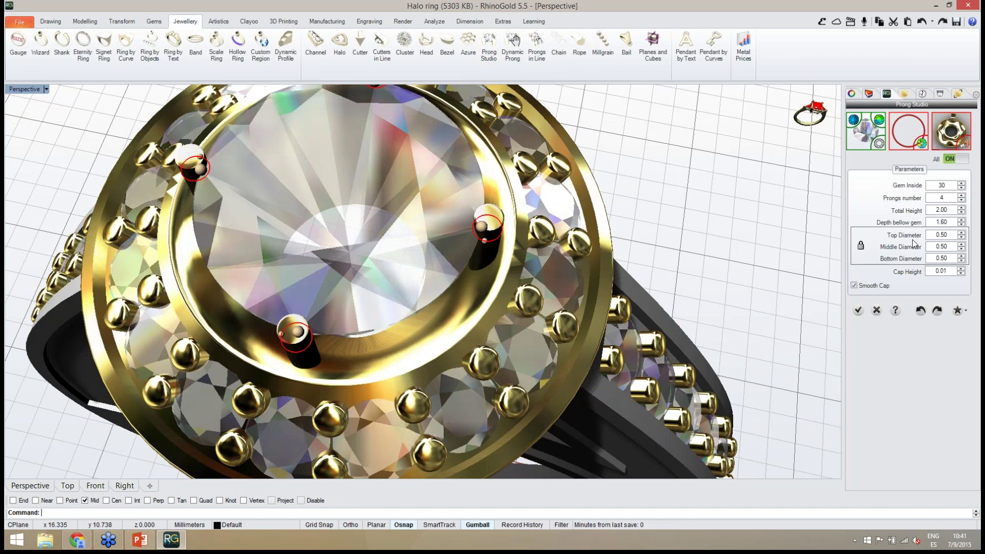
Set the prong diameter to 0.60 and the cap height to 0.31.
click(962, 233)
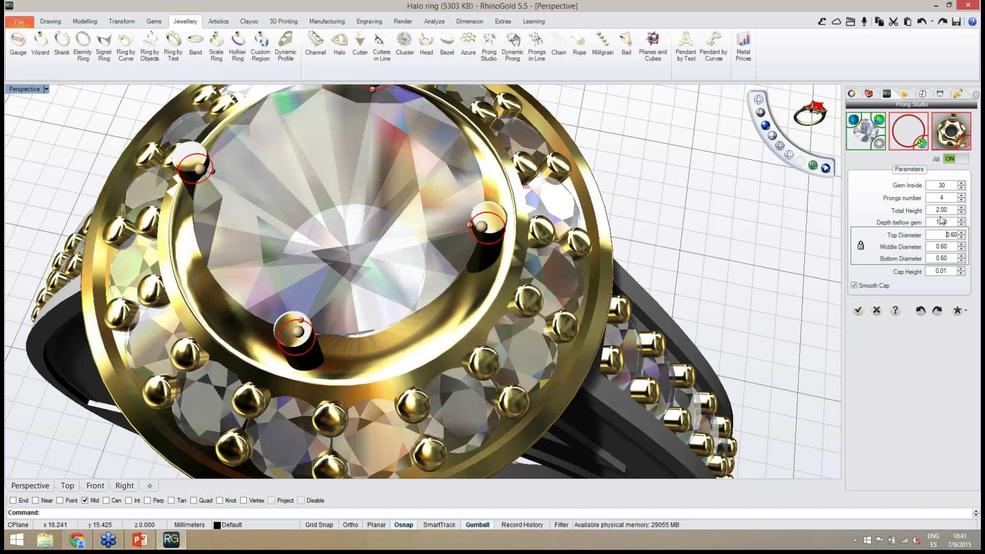
click(962, 269)
click(961, 269)
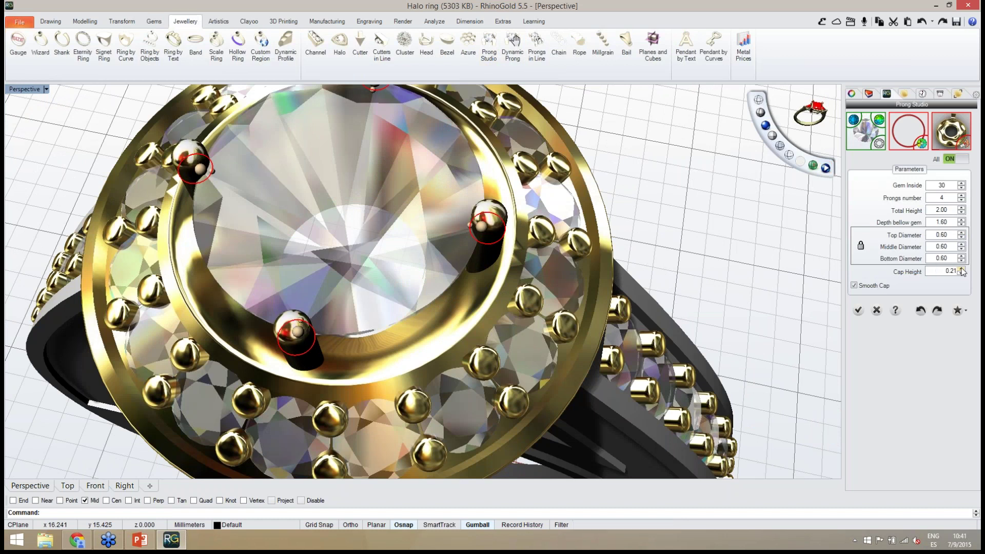
click(962, 269)
scroll(710, 314, down, 3)
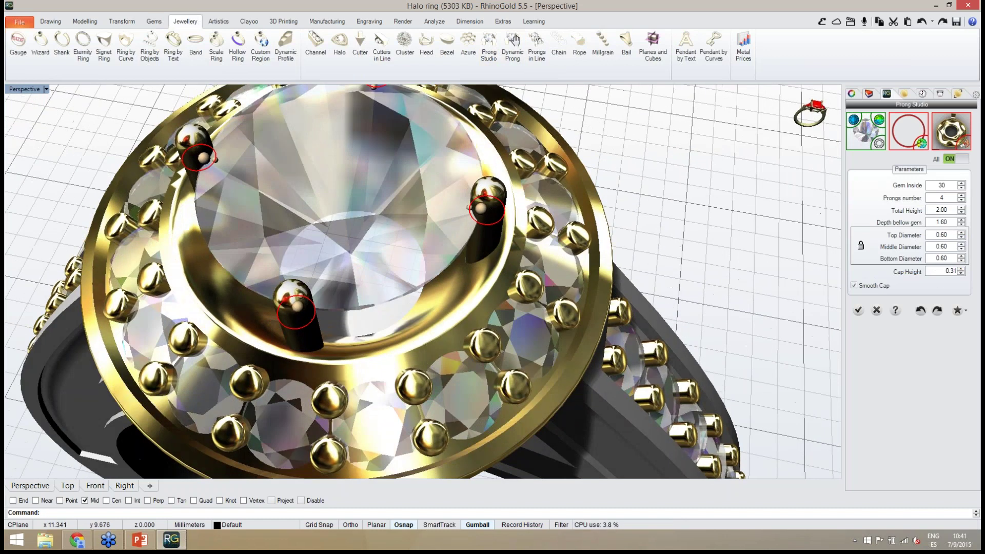
scroll(446, 220, down, 3)
right_drag(447, 219, 447, 308)
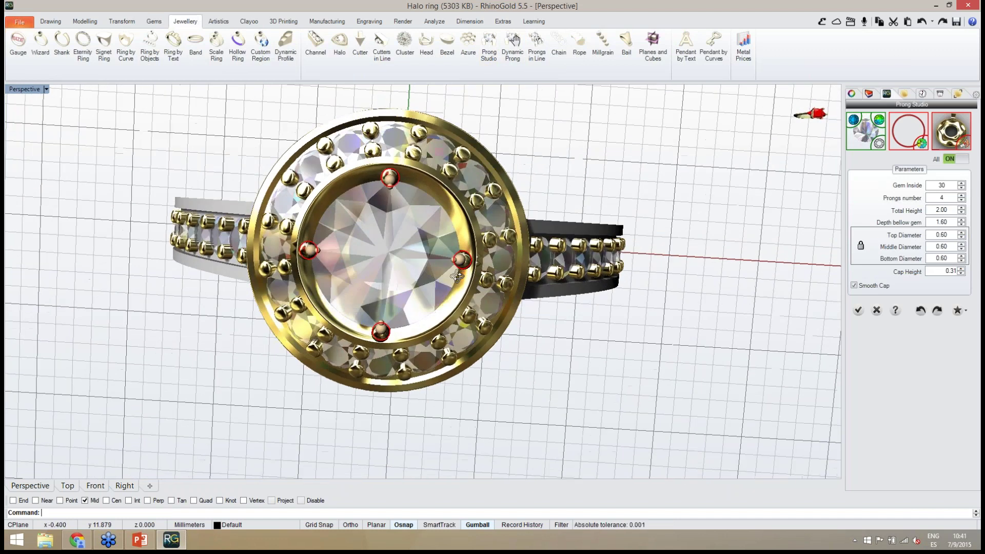
In Top view, rotate the four prongs to diagonal positions around the gem.
mouse_move(72, 457)
click(68, 485)
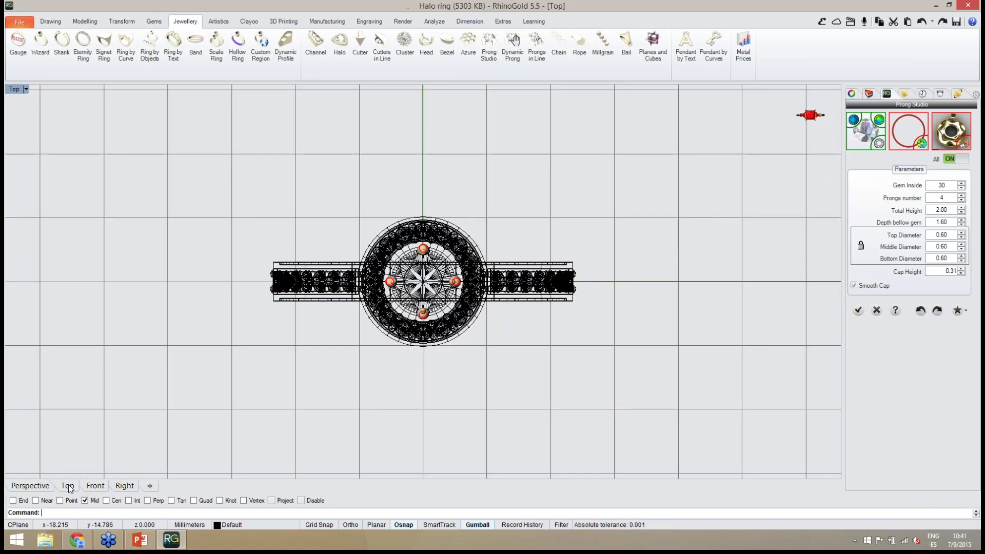
scroll(416, 333, up, 3)
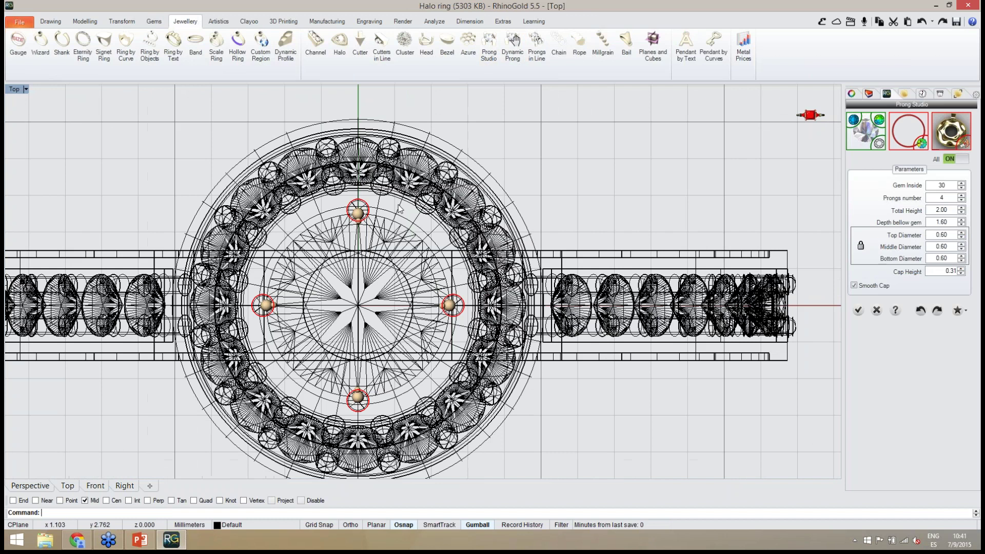
scroll(399, 207, up, 2)
click(322, 221)
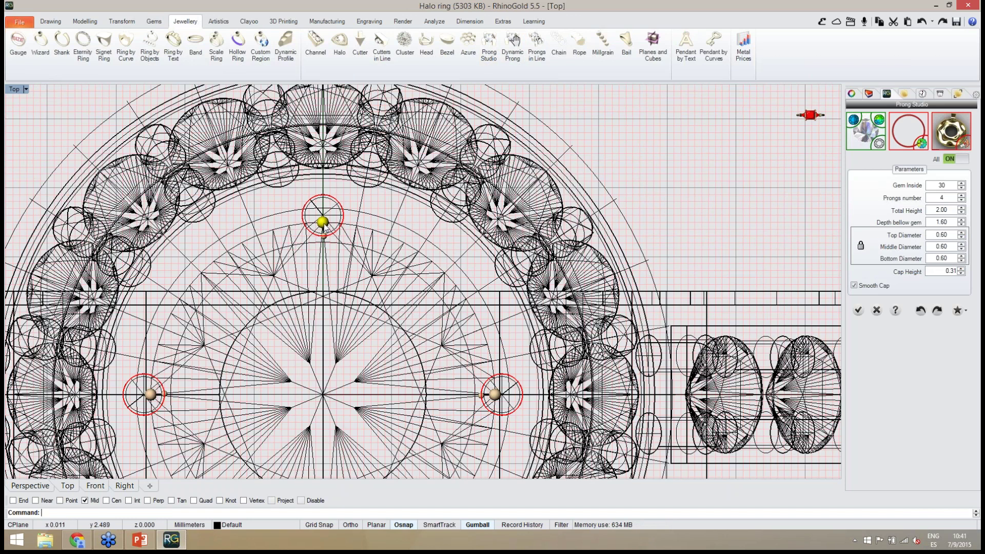
drag(323, 226, 427, 297)
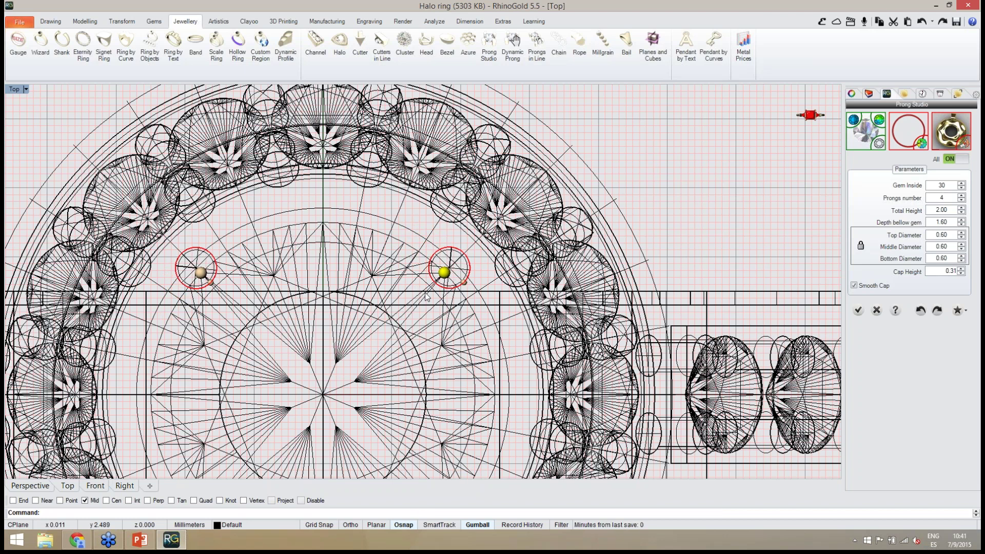
right_drag(426, 296, 458, 212)
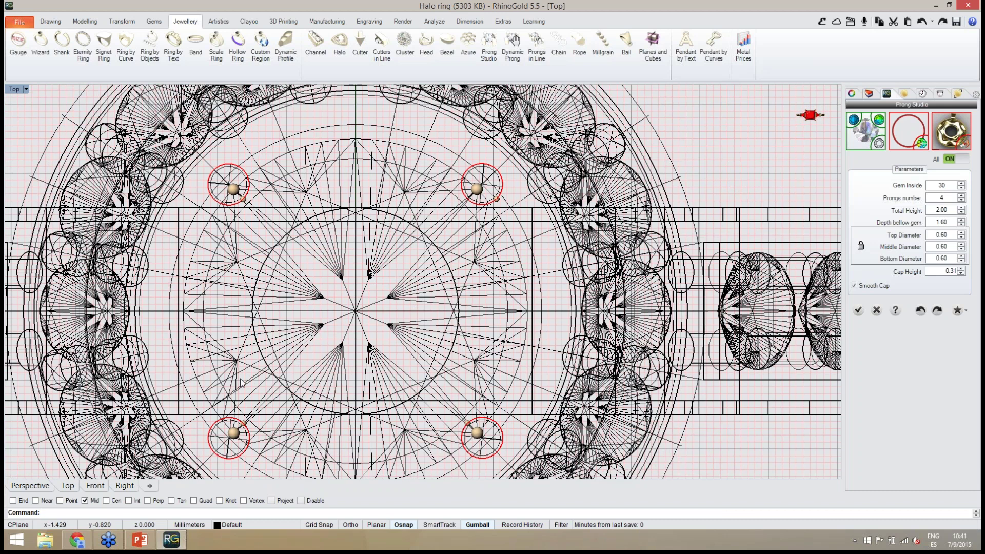
Thicken the prongs to 0.70 diameter and commit them.
click(31, 486)
mouse_move(370, 406)
right_down()
mouse_move(418, 299)
mouse_move(424, 219)
right_up()
scroll(424, 220, up, 5)
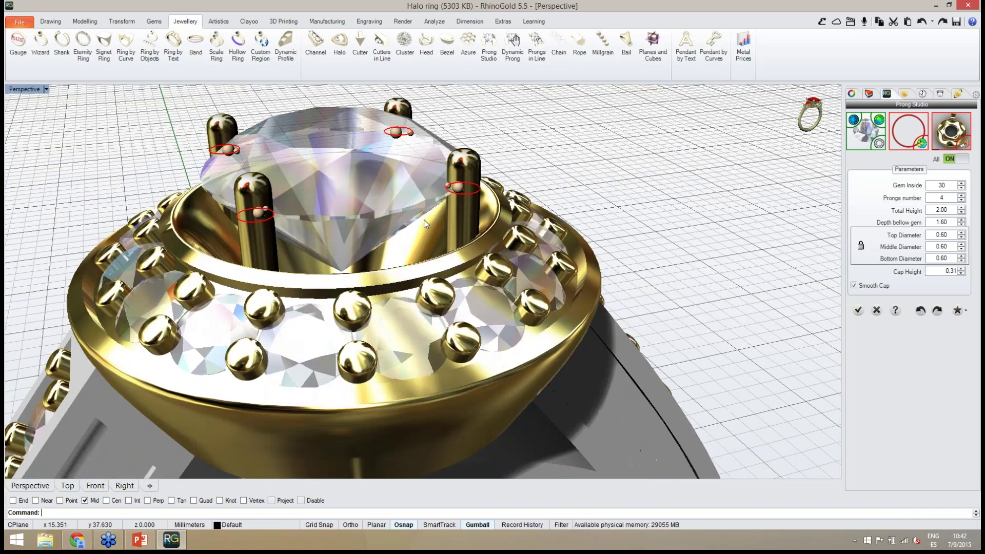
click(961, 233)
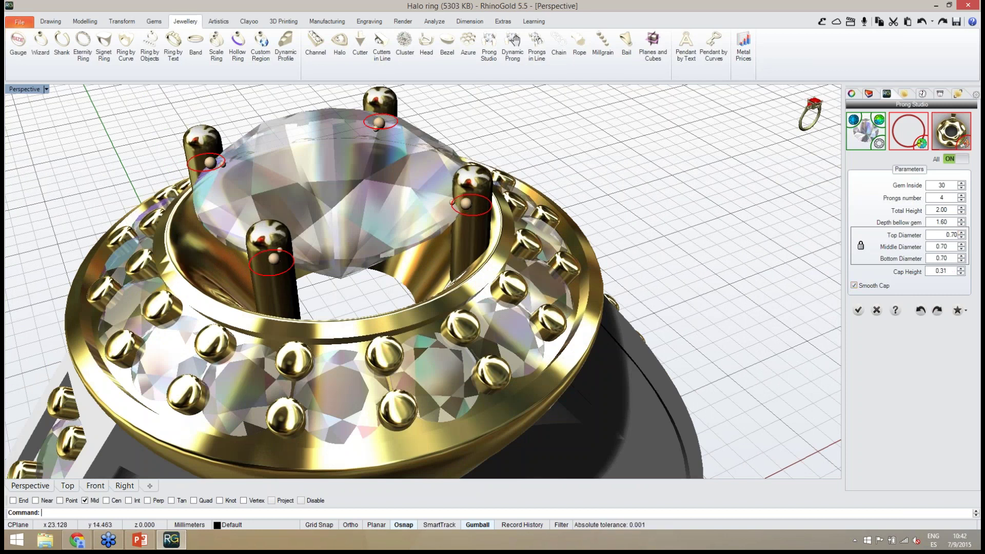
mouse_move(646, 255)
right_down()
mouse_move(644, 290)
mouse_move(624, 246)
mouse_move(639, 251)
right_up()
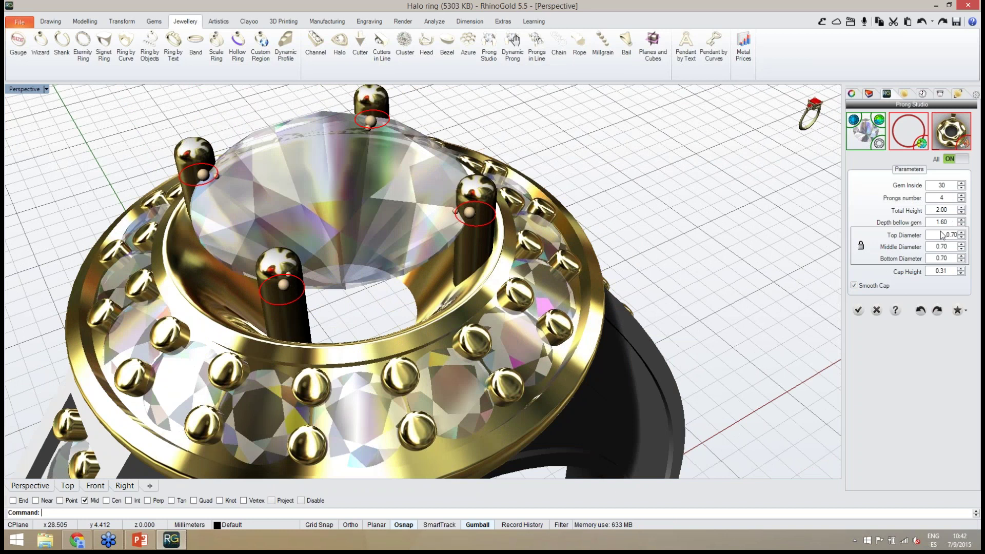
right_drag(616, 308, 631, 300)
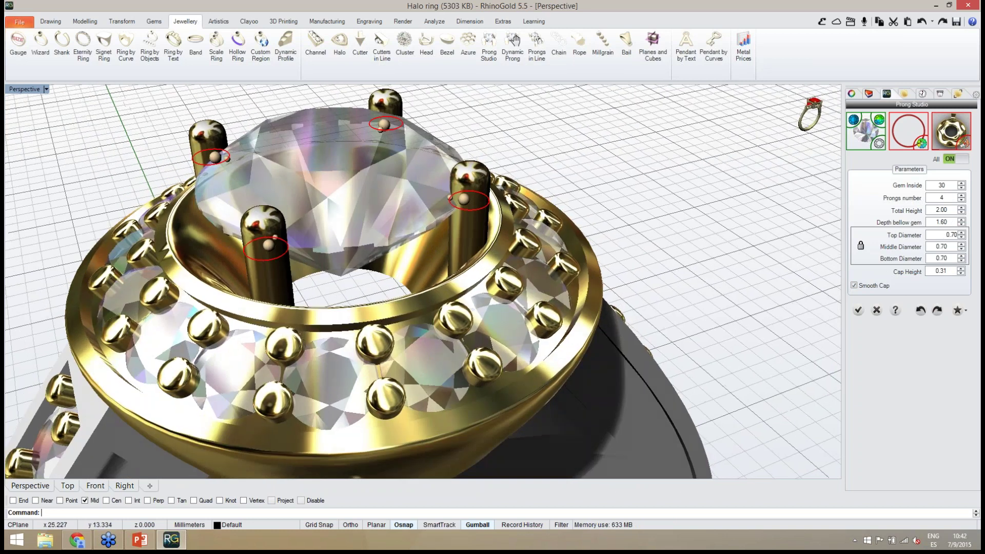
click(859, 311)
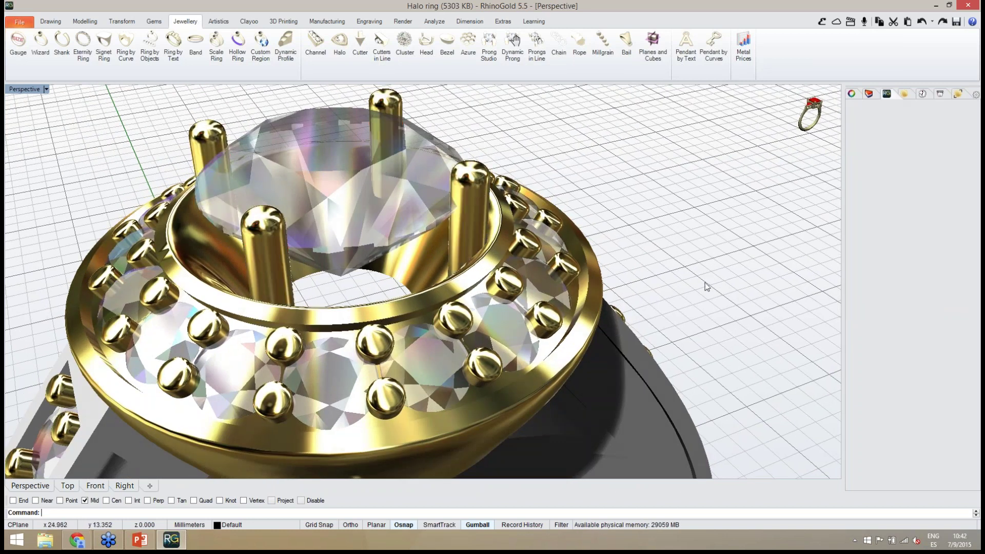
Orbit around the pronged ring, then show the Gems material library in RhinoGold Materials.
scroll(418, 167, down, 10)
right_drag(456, 255, 403, 359)
right_drag(399, 306, 418, 246)
right_drag(416, 283, 461, 354)
scroll(460, 241, down, 4)
scroll(431, 284, down, 2)
scroll(429, 280, up, 3)
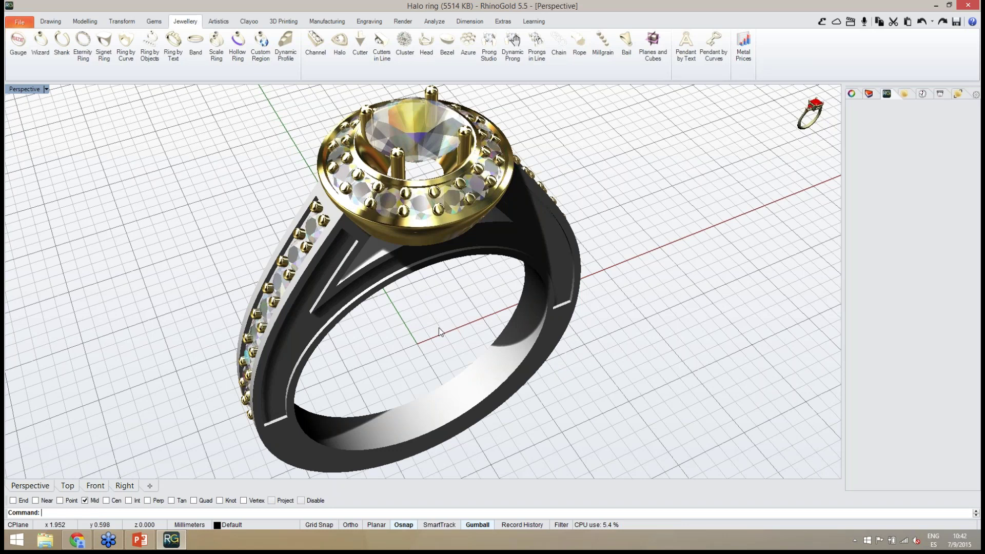
right_drag(438, 327, 377, 236)
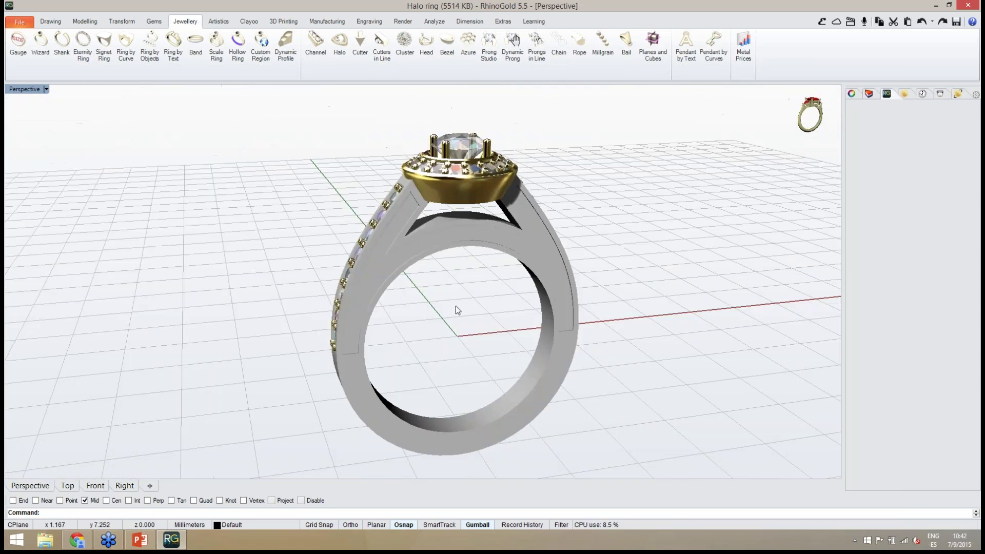
click(904, 95)
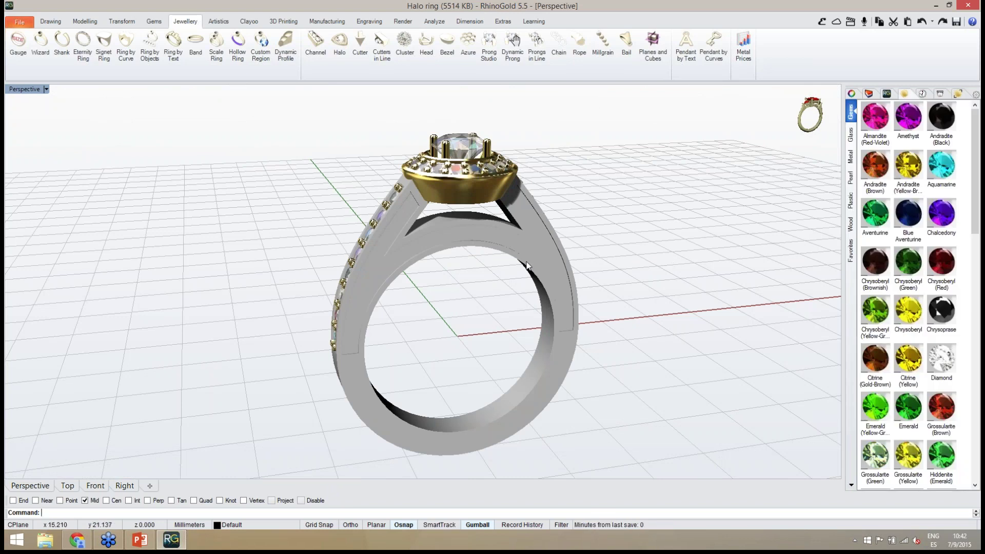
right_drag(526, 266, 536, 226)
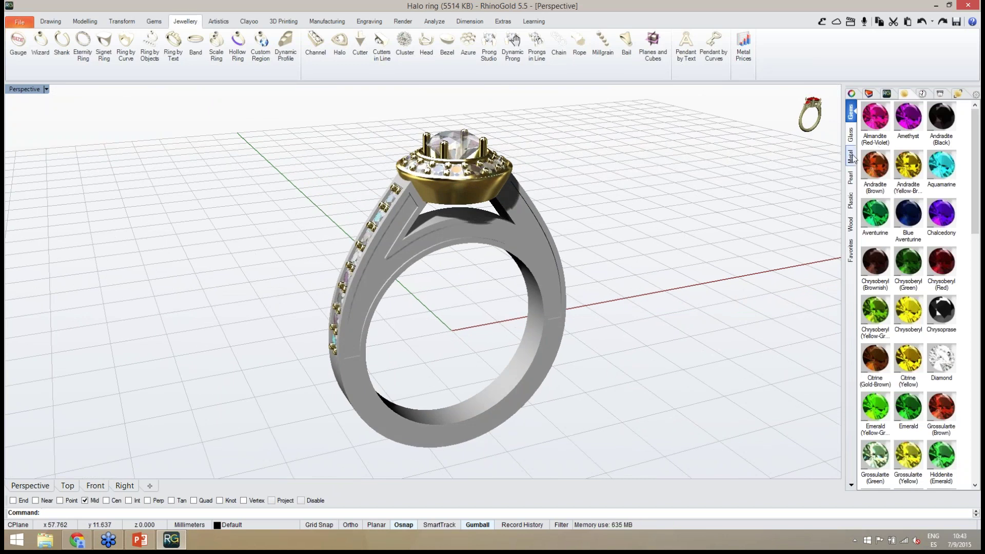
right_drag(534, 281, 521, 349)
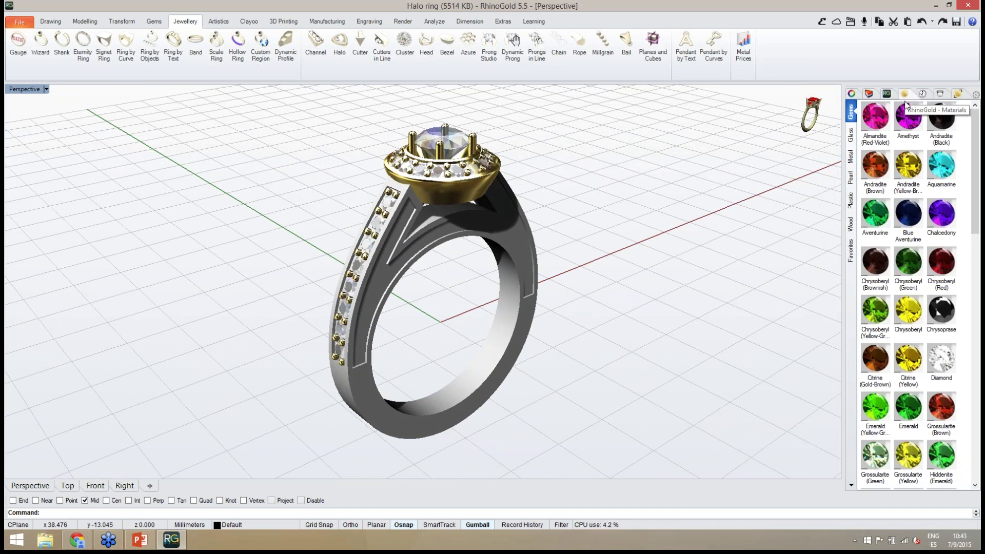
click(850, 156)
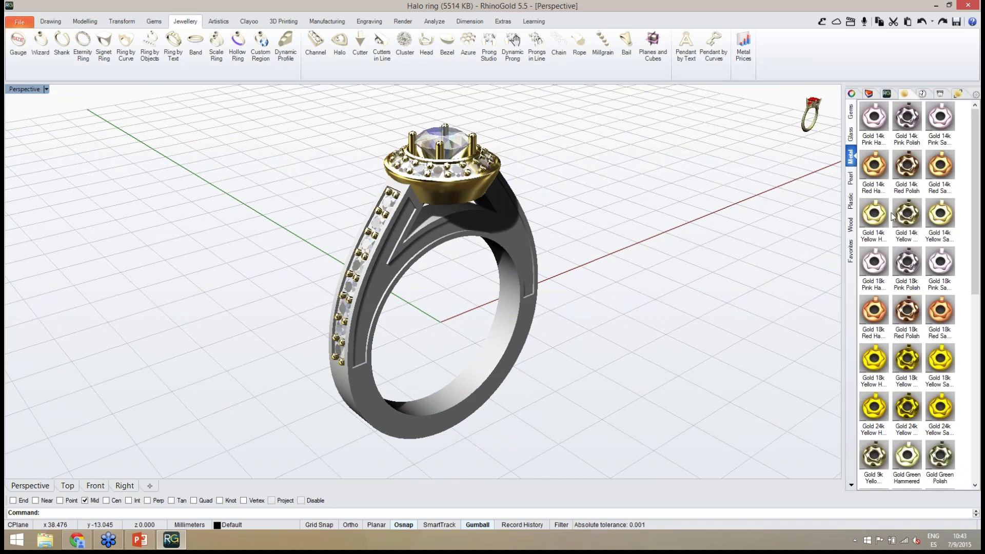
drag(896, 217, 517, 355)
right_drag(552, 368, 453, 276)
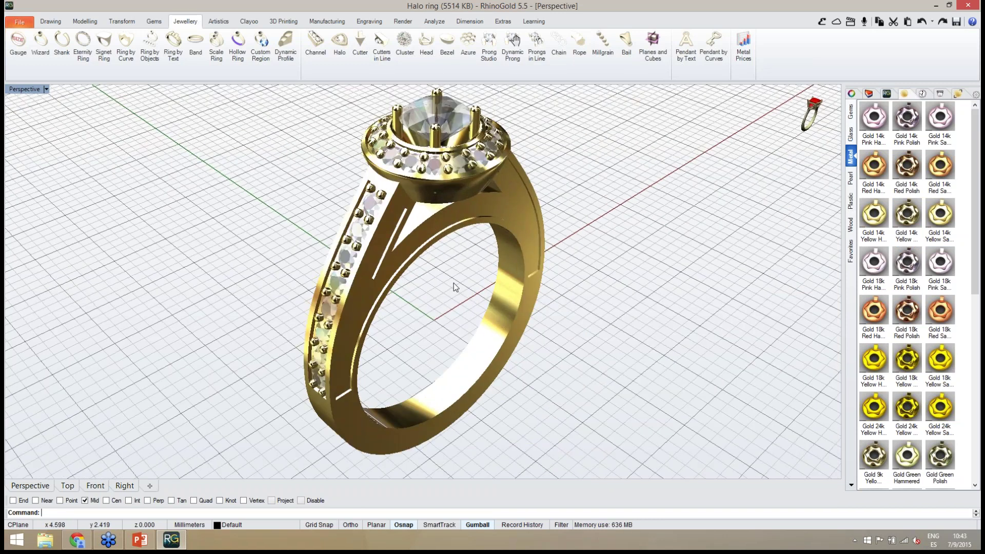
right_drag(455, 318, 408, 223)
right_drag(405, 369, 380, 308)
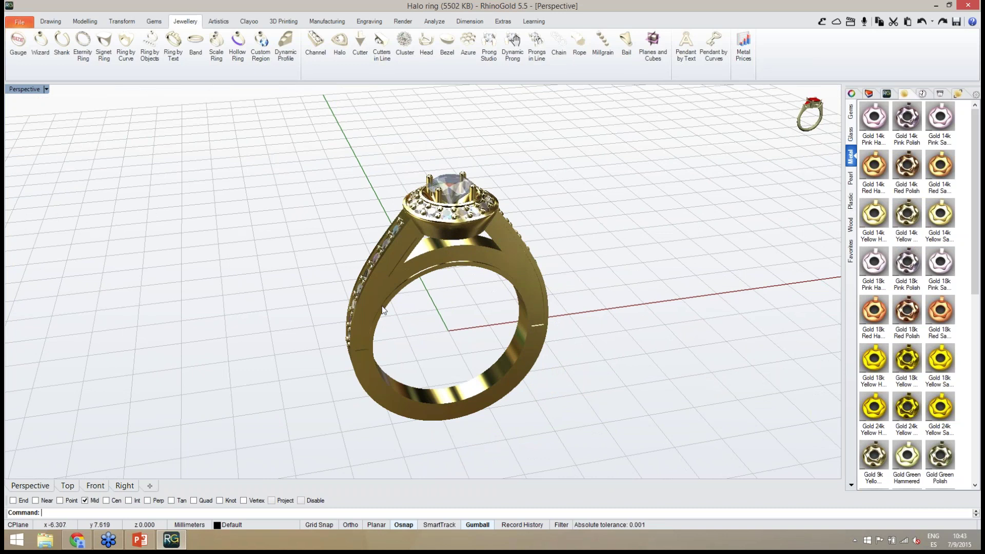
right_drag(388, 313, 397, 298)
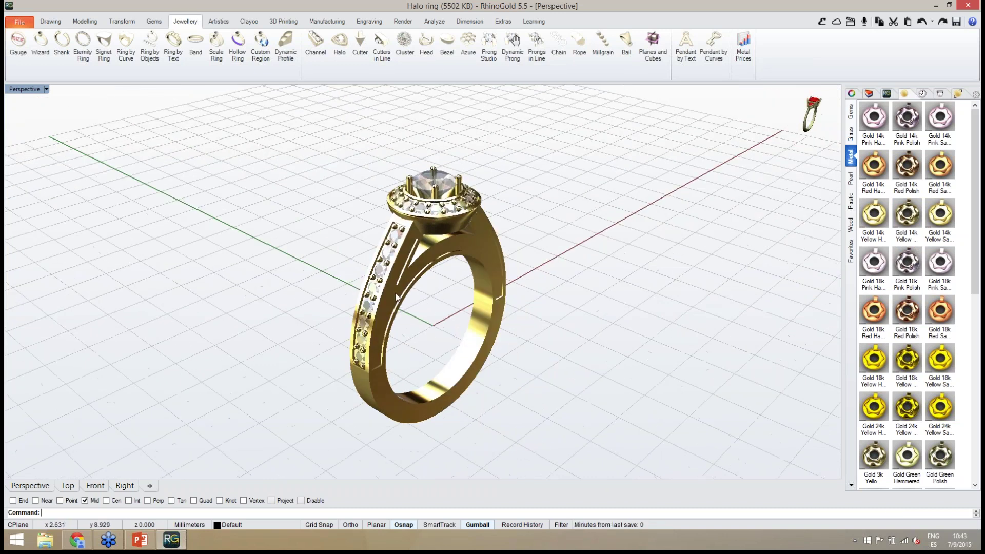
right_drag(446, 318, 425, 313)
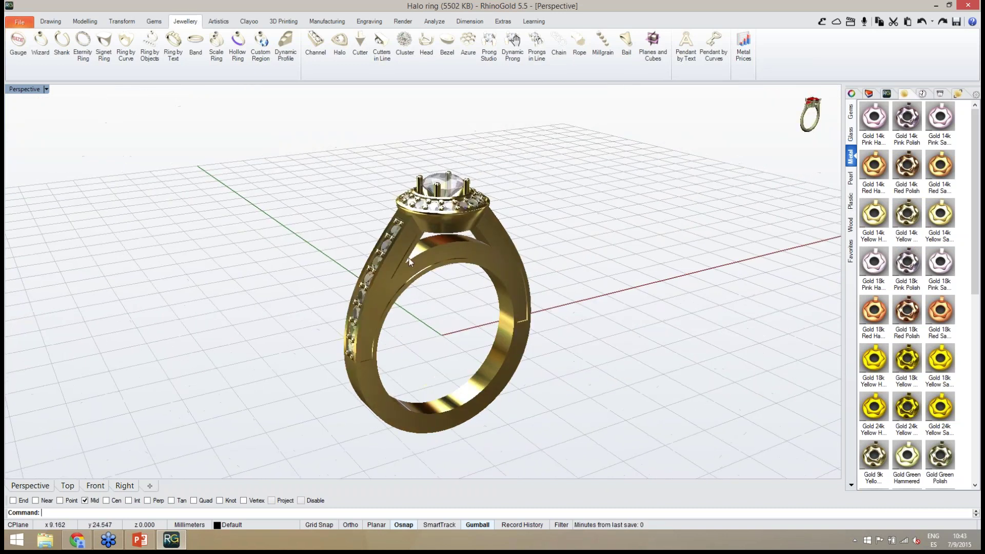
Switch to the Front view in wireframe, zoomed and centred on the ring.
click(98, 486)
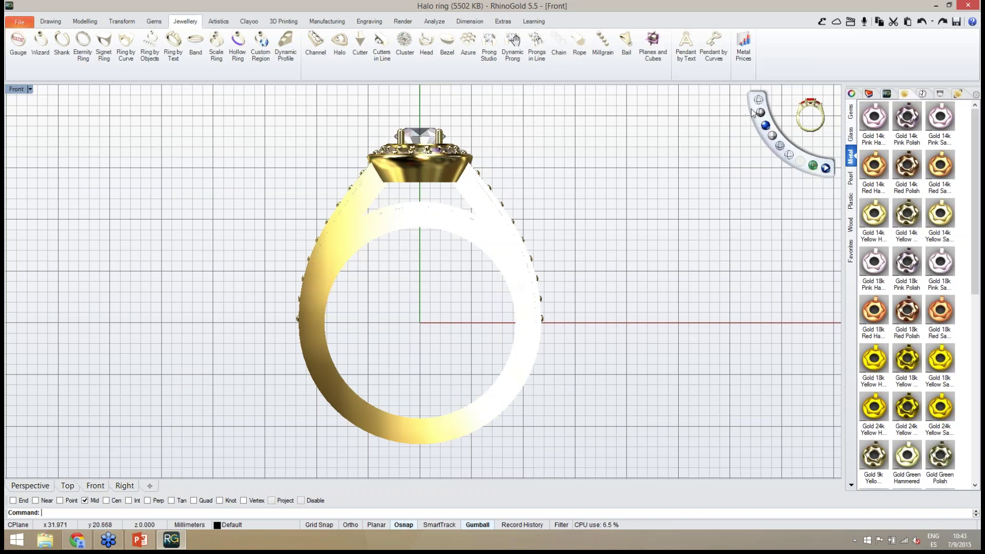
click(758, 100)
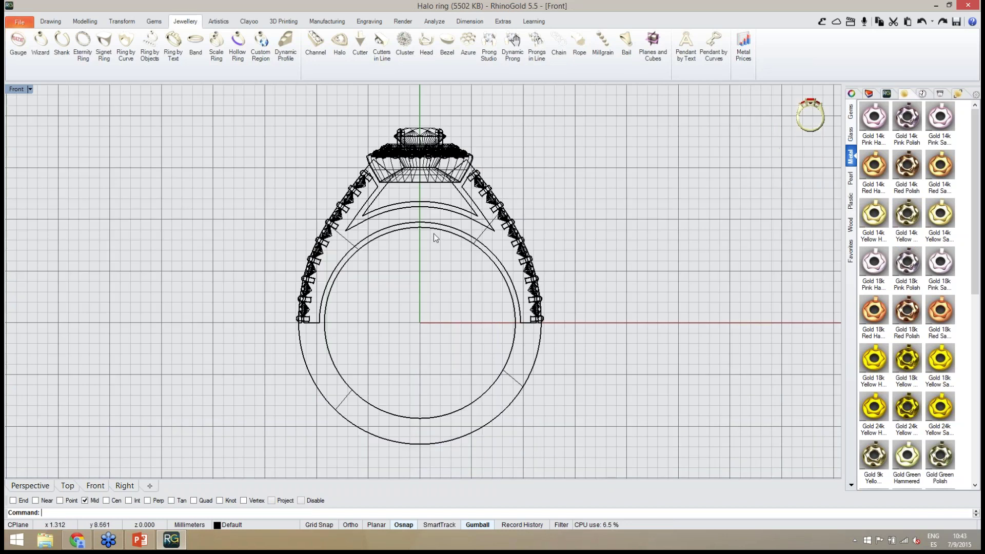
scroll(431, 226, up, 5)
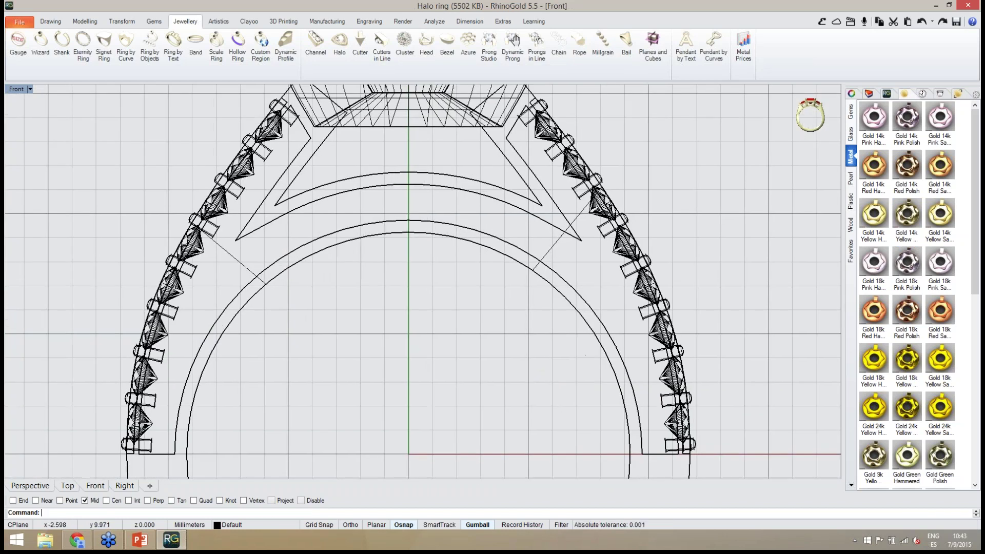
scroll(287, 115, up, 4)
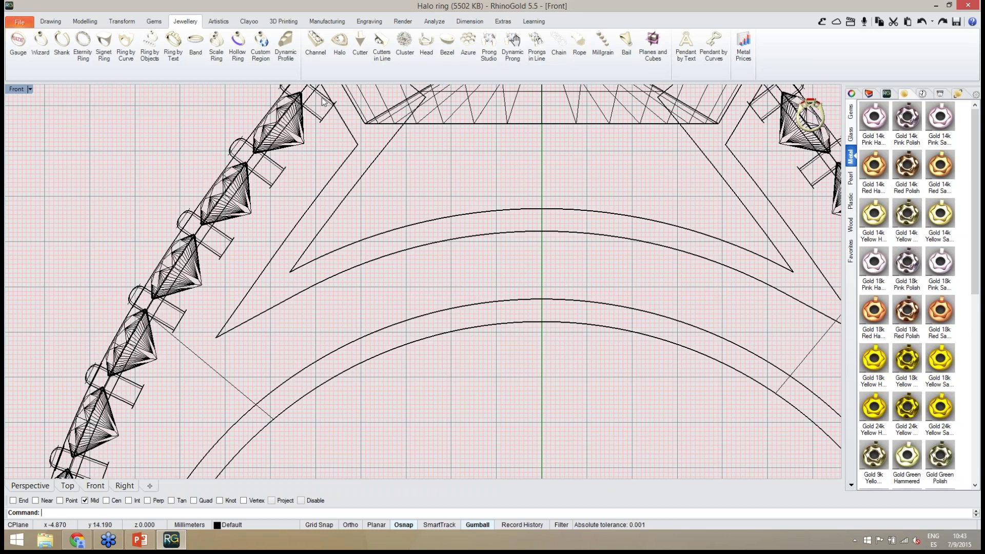
scroll(288, 201, down, 3)
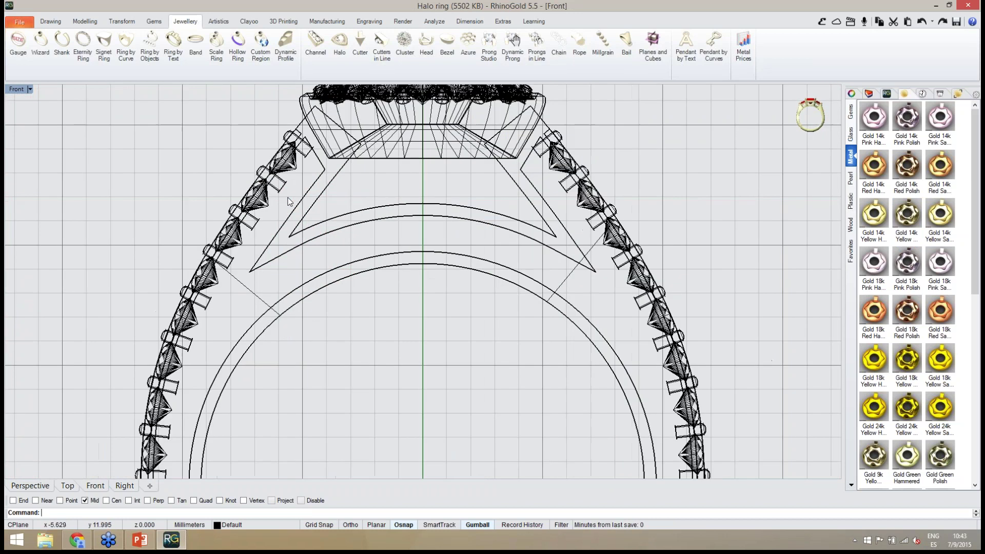
scroll(261, 255, down, 3)
scroll(255, 262, up, 4)
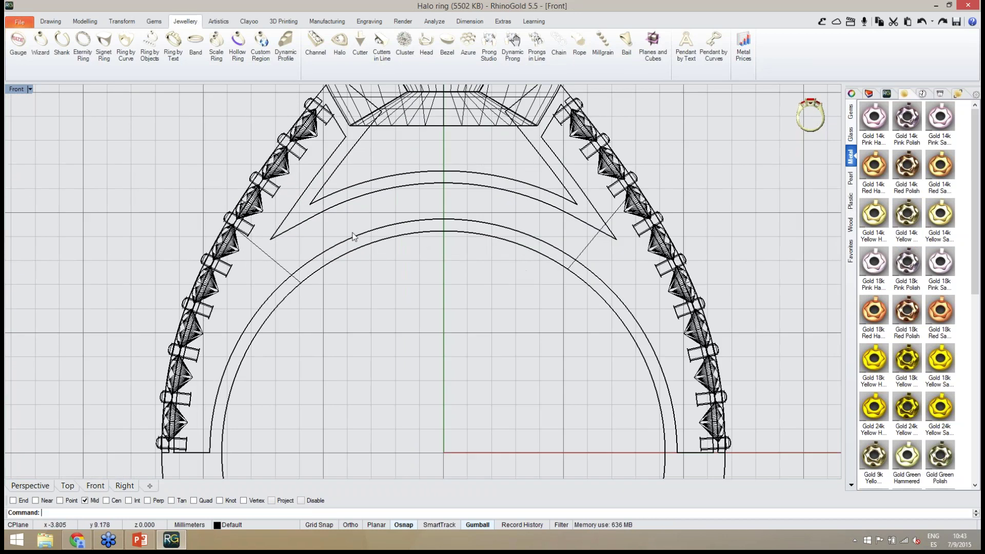
right_drag(353, 236, 353, 263)
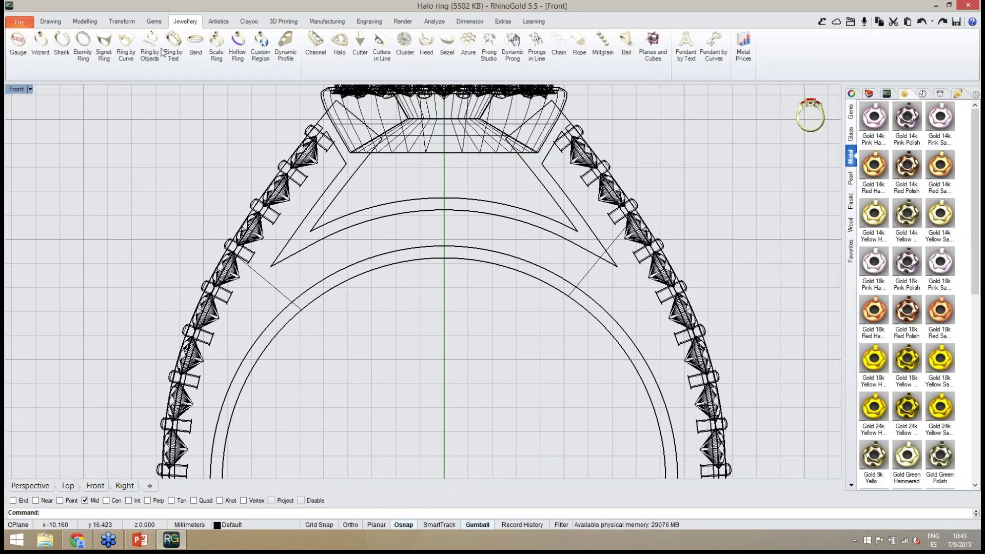
Return the Front view to shaded display and frame the split shank.
click(155, 23)
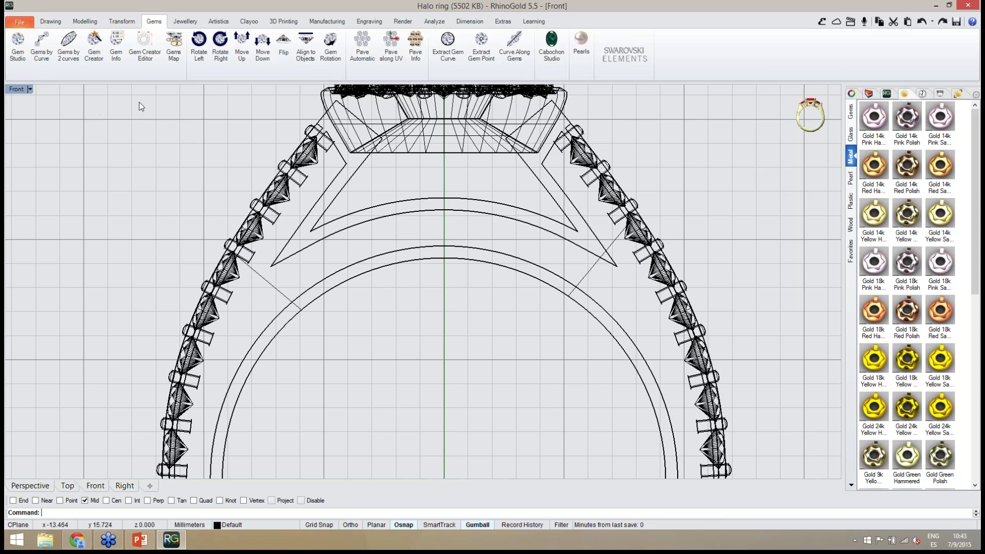
middle_click(791, 134)
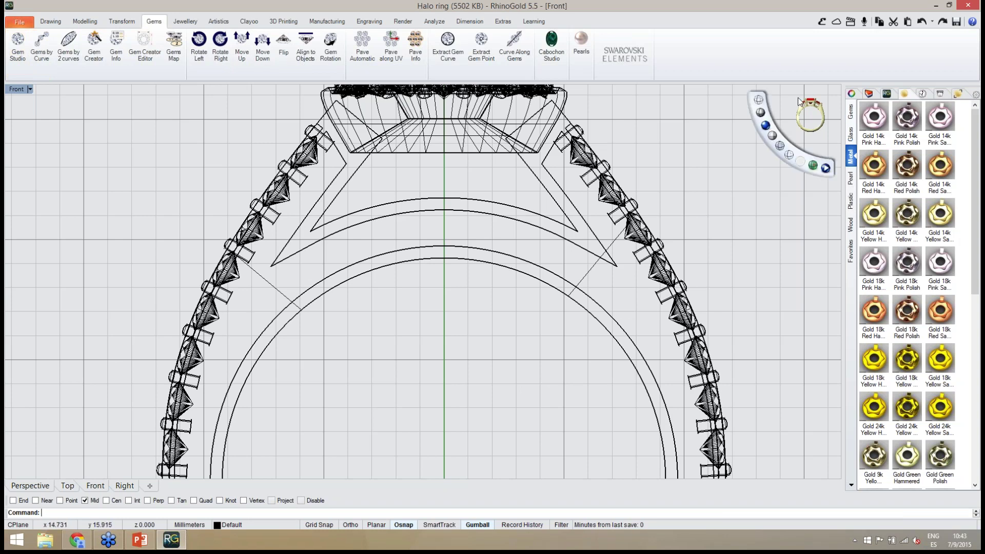
click(765, 114)
right_drag(436, 271, 439, 253)
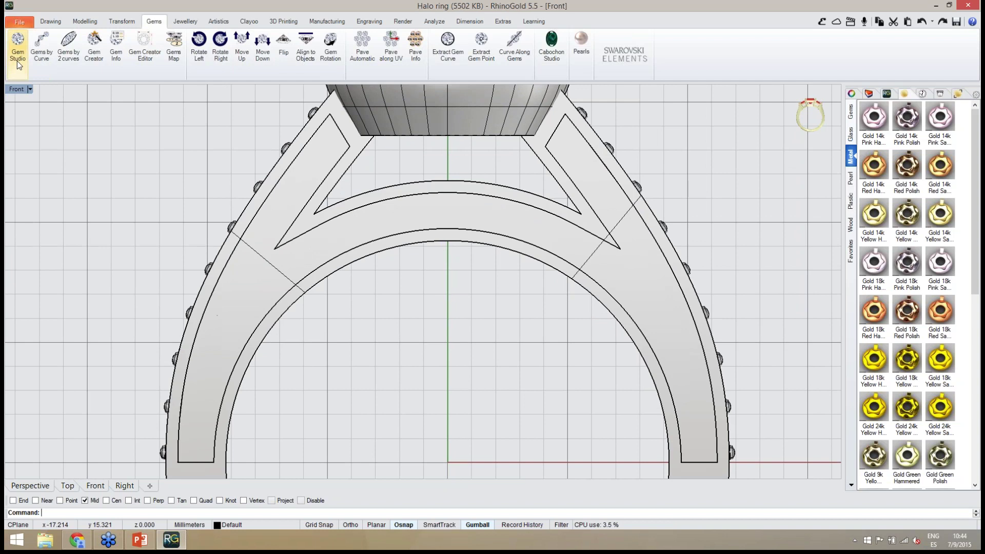
Set up a 1.40 mm brilliant diamond in Gem Studio for placement by pick point on objects.
click(16, 61)
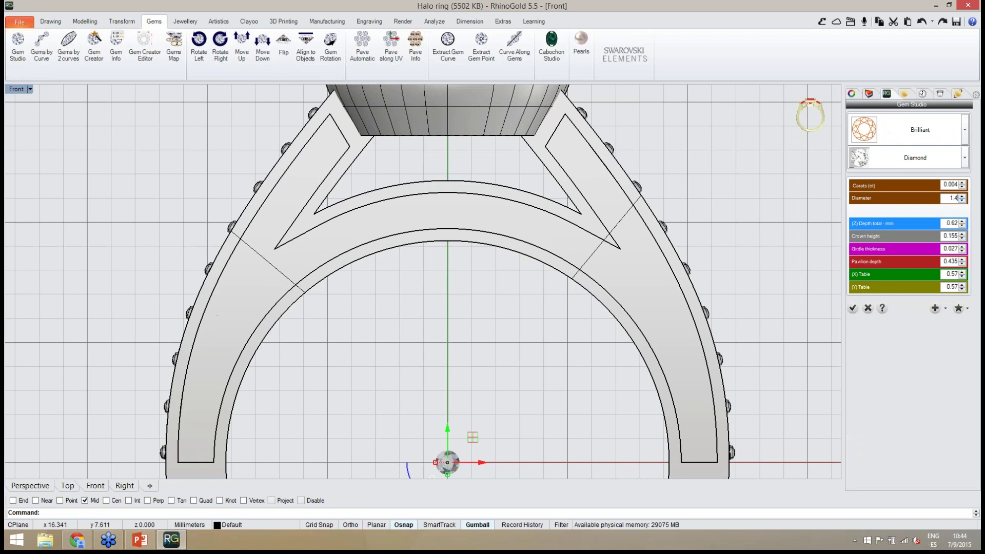
key(Return)
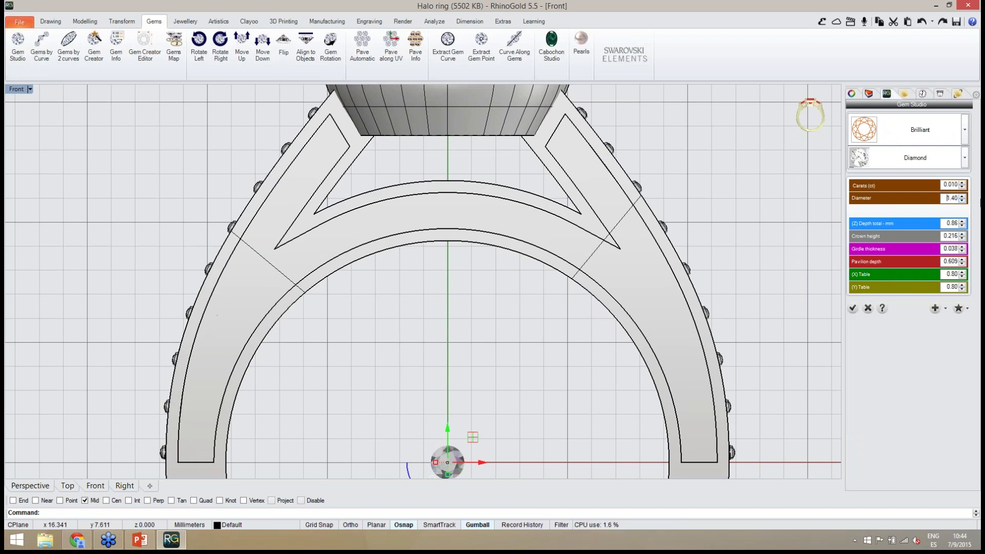
click(943, 309)
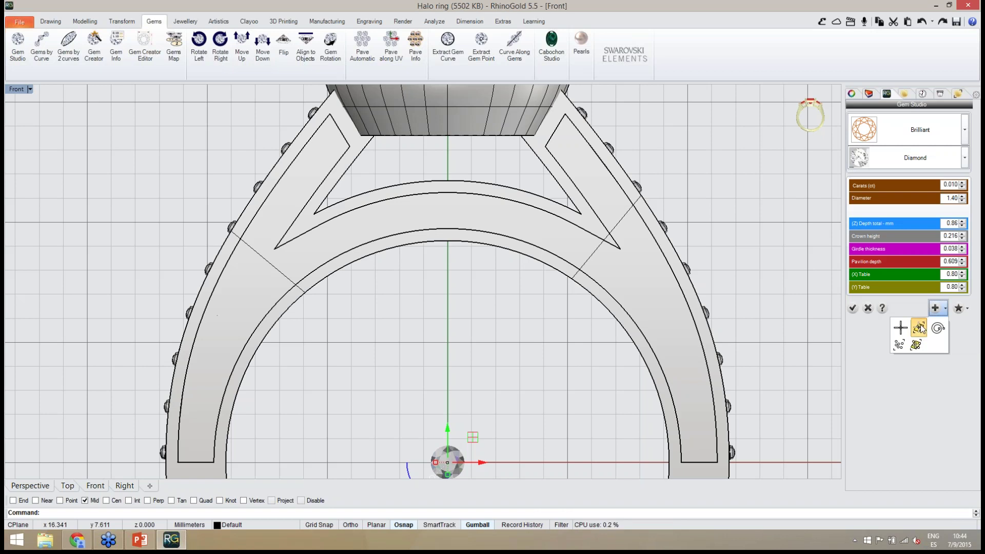
click(921, 327)
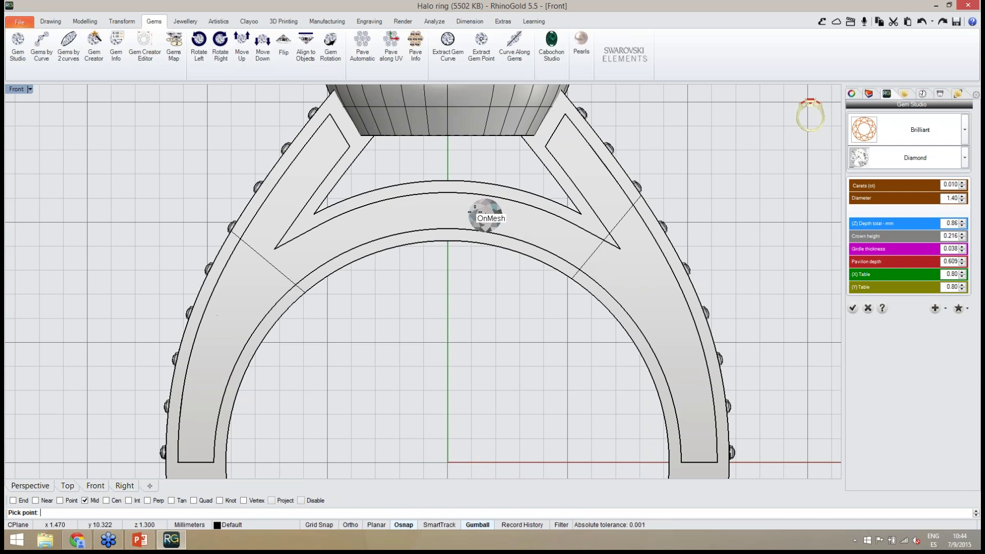
scroll(469, 211, up, 2)
scroll(462, 214, up, 2)
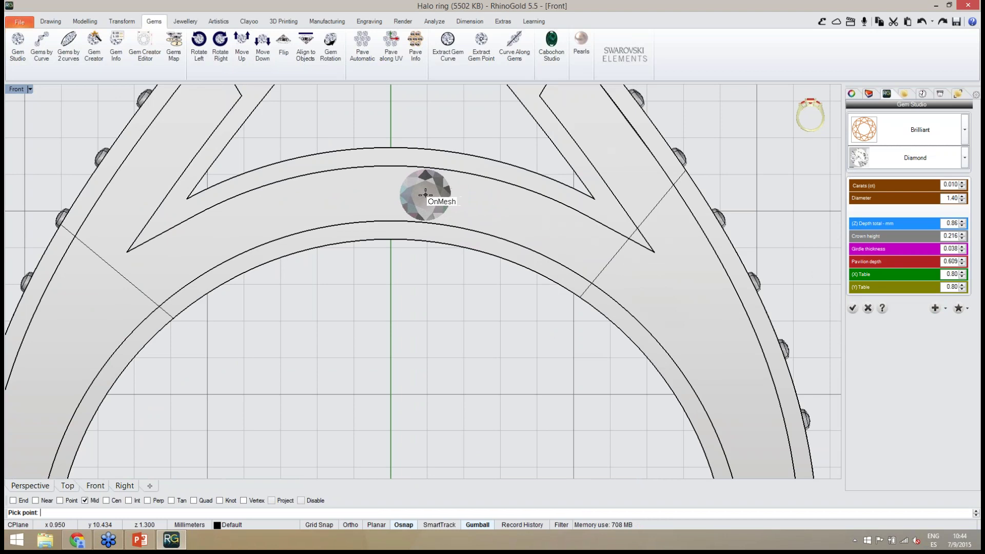
scroll(427, 195, up, 2)
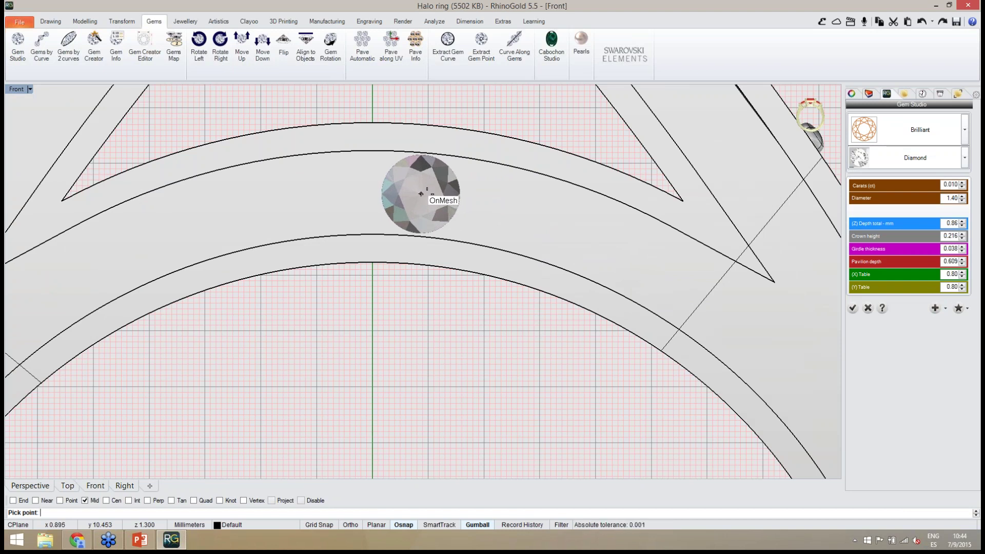
Place five diamonds in a row along the inner band.
click(421, 193)
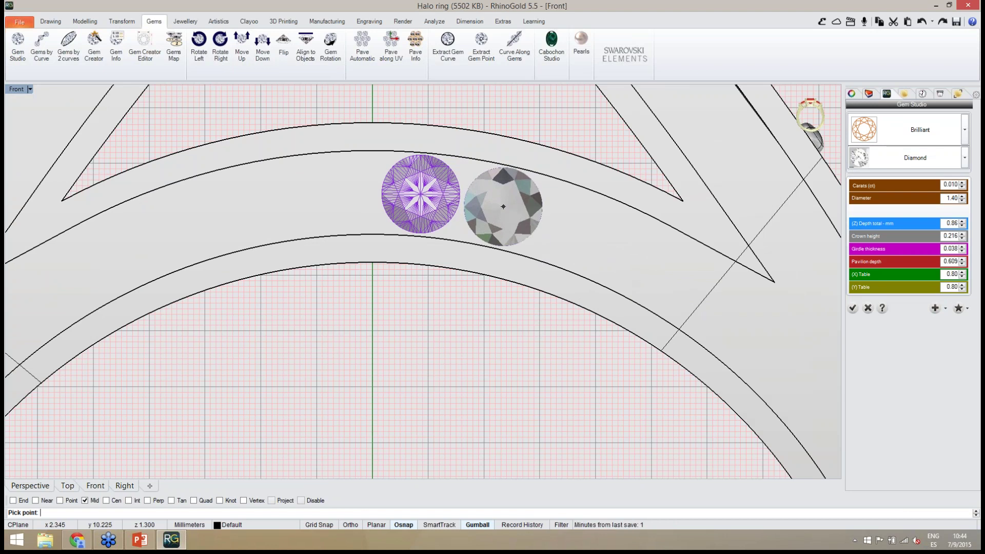
click(503, 206)
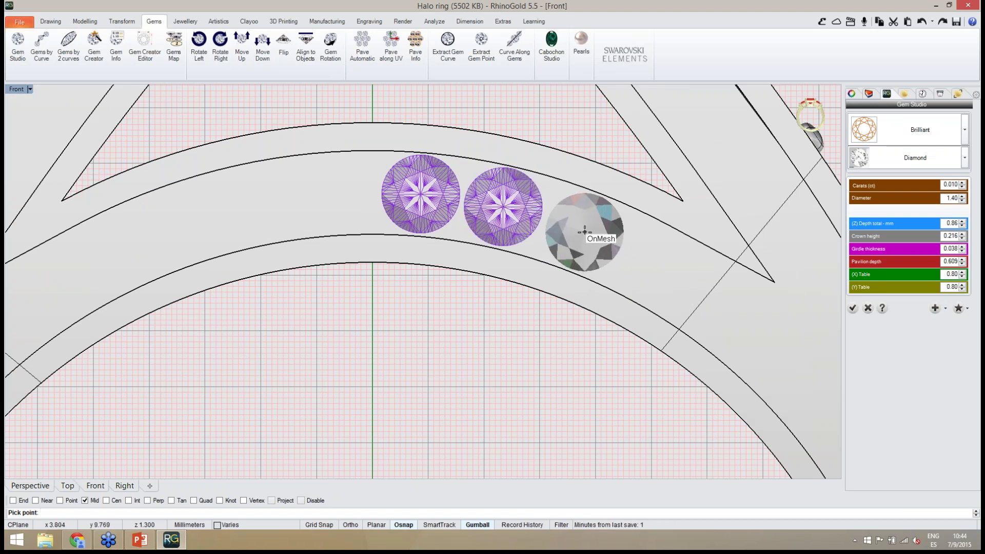
click(585, 232)
right_drag(580, 228, 437, 167)
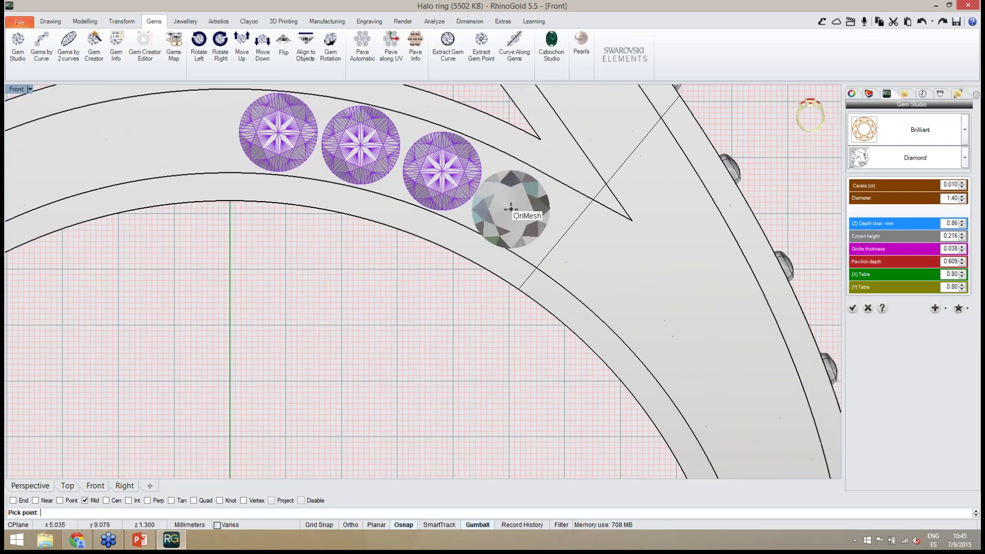
click(518, 207)
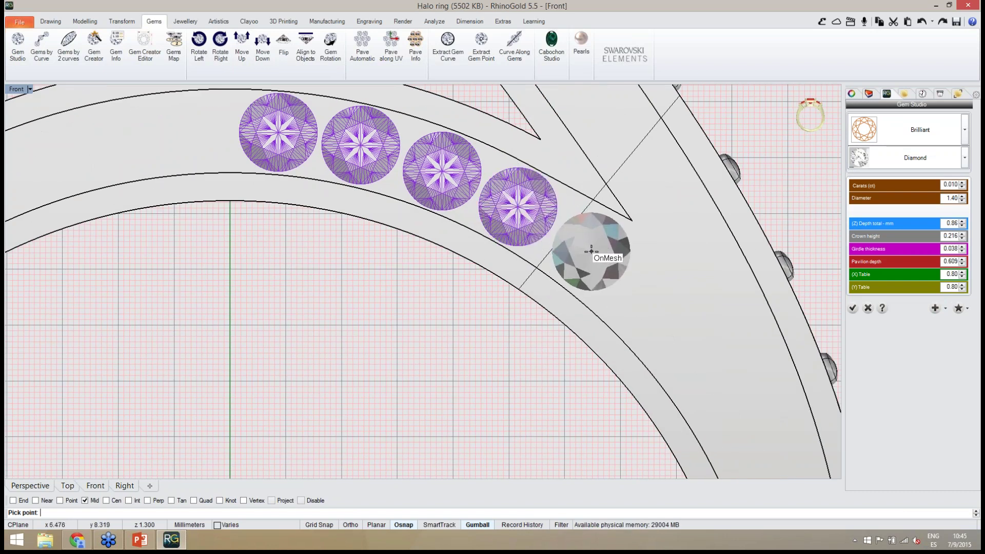
click(592, 251)
scroll(590, 241, down, 3)
right_drag(583, 227, 579, 282)
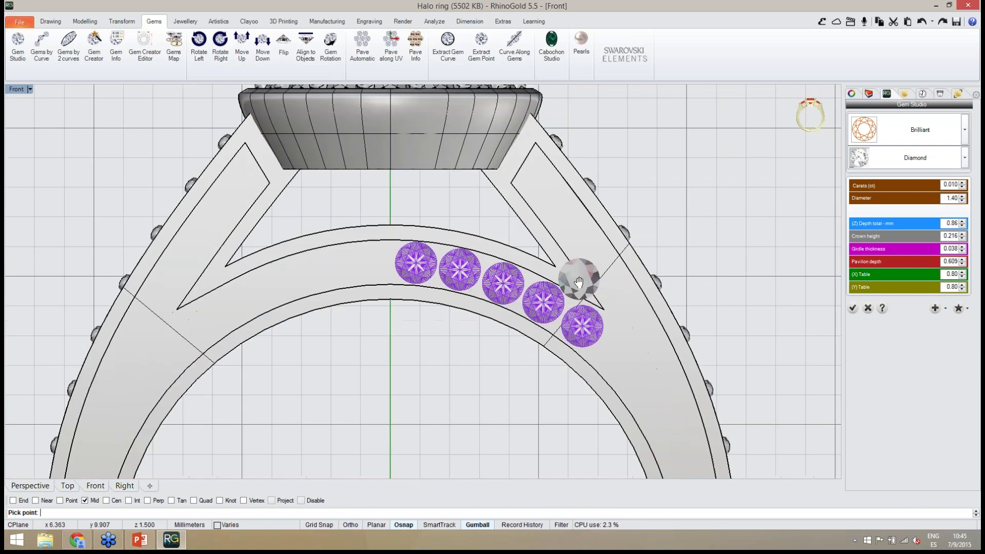
scroll(559, 208, up, 4)
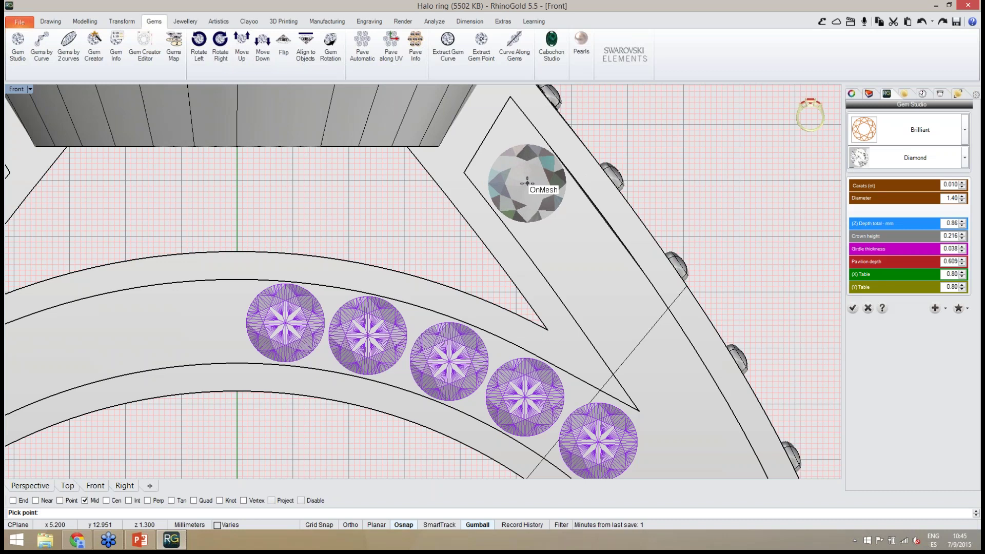
Place five more diamonds down the split arm to the lower end of the band.
click(527, 182)
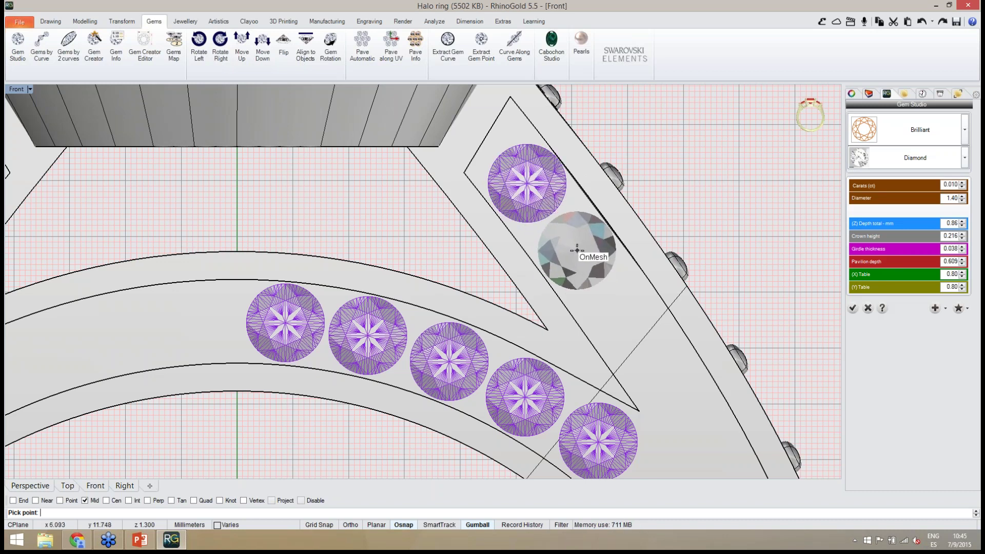
click(578, 250)
right_drag(593, 285, 507, 204)
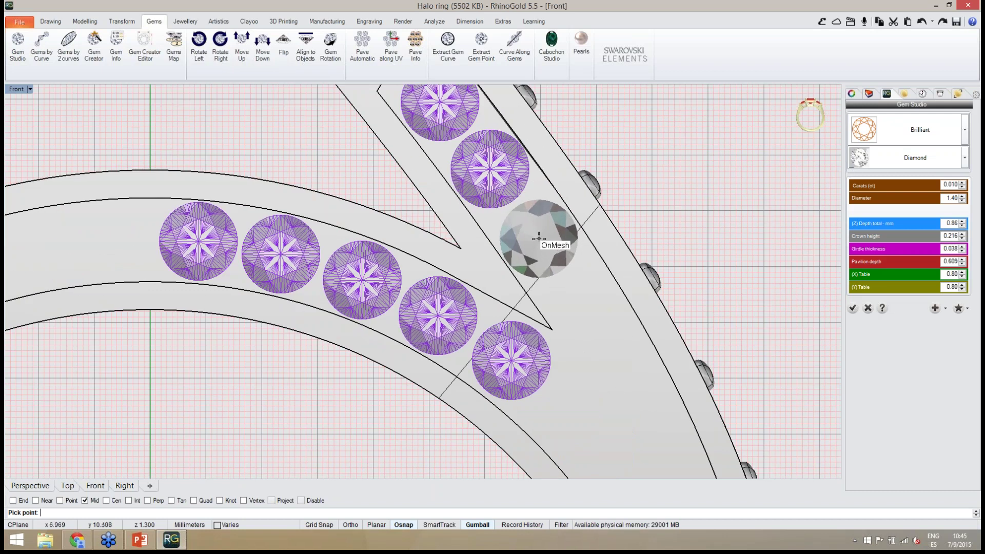
click(539, 237)
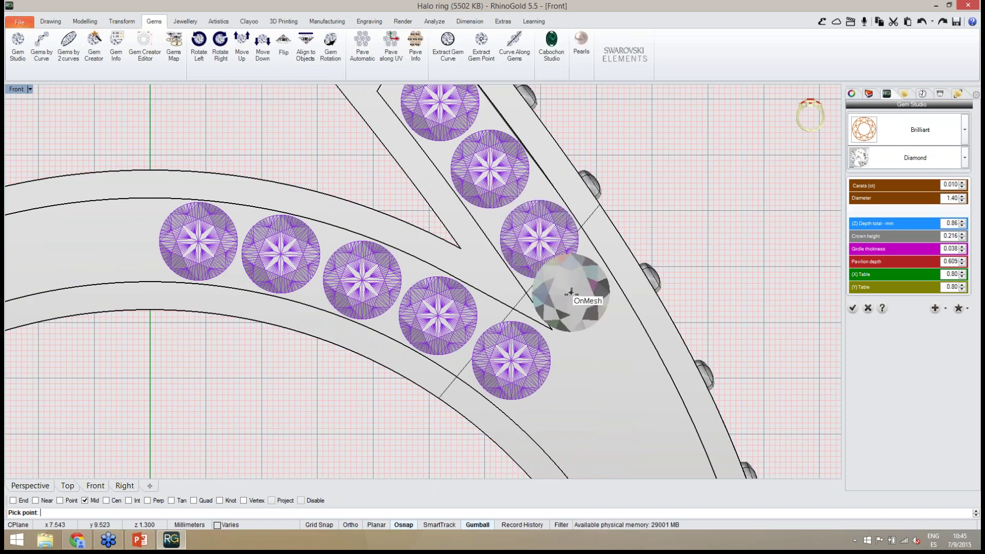
click(589, 313)
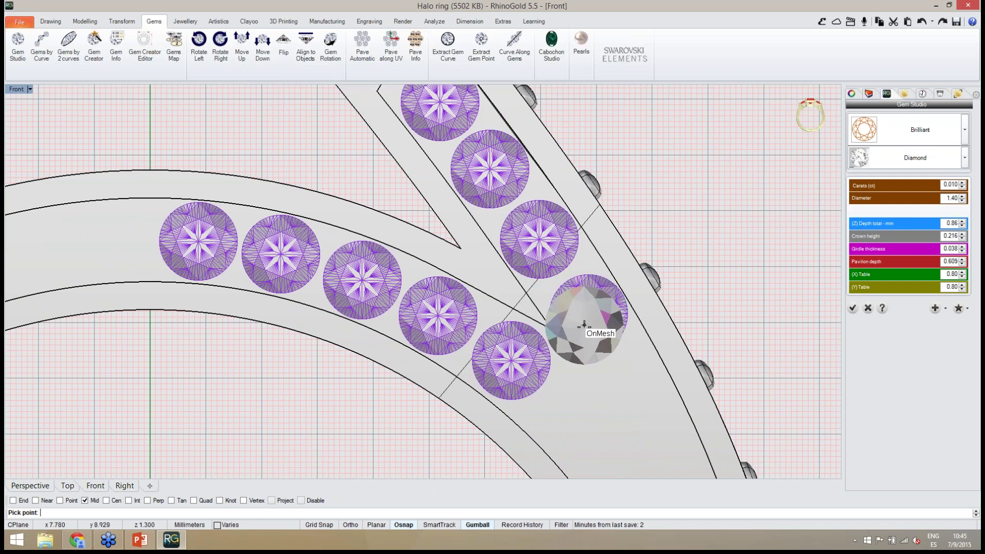
scroll(585, 321, down, 3)
scroll(490, 197, down, 2)
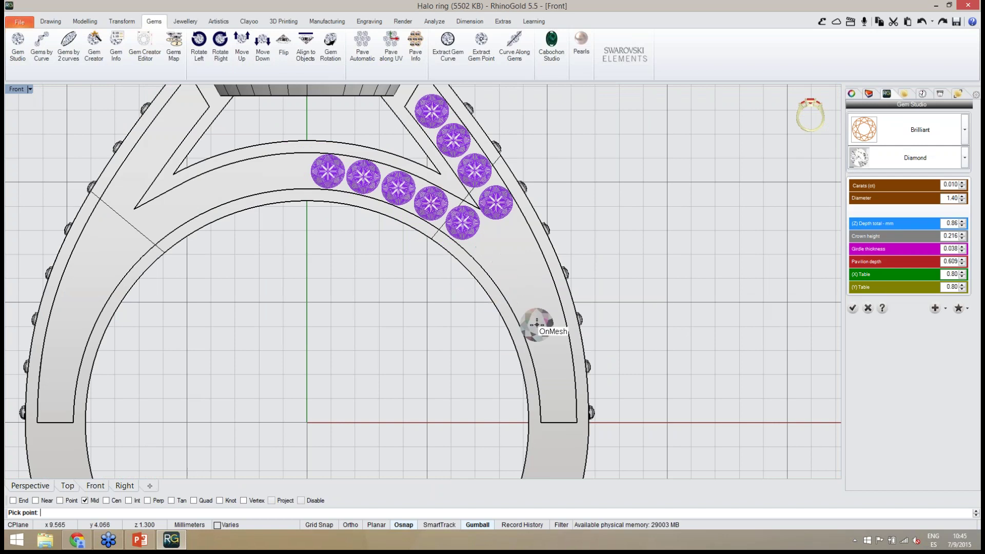
scroll(537, 328, up, 5)
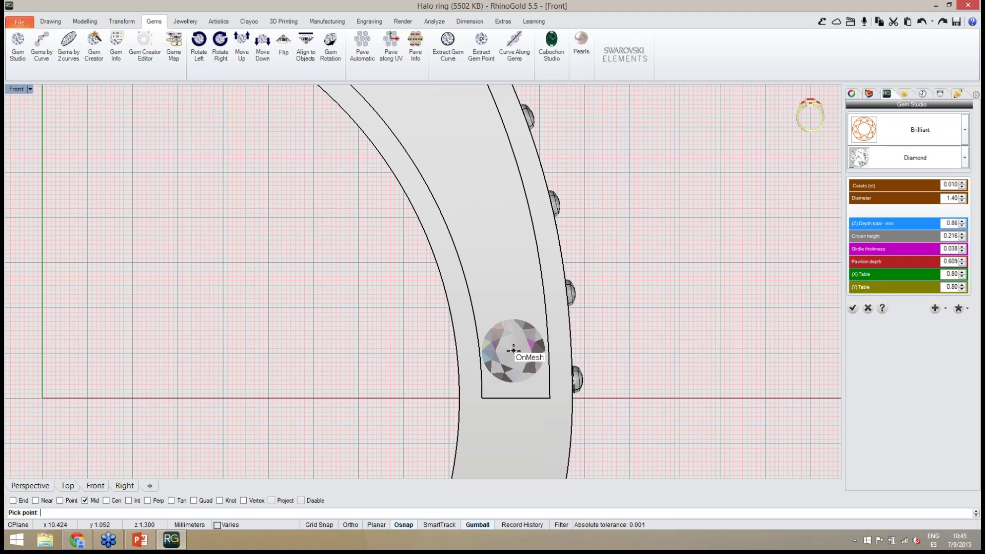
click(514, 357)
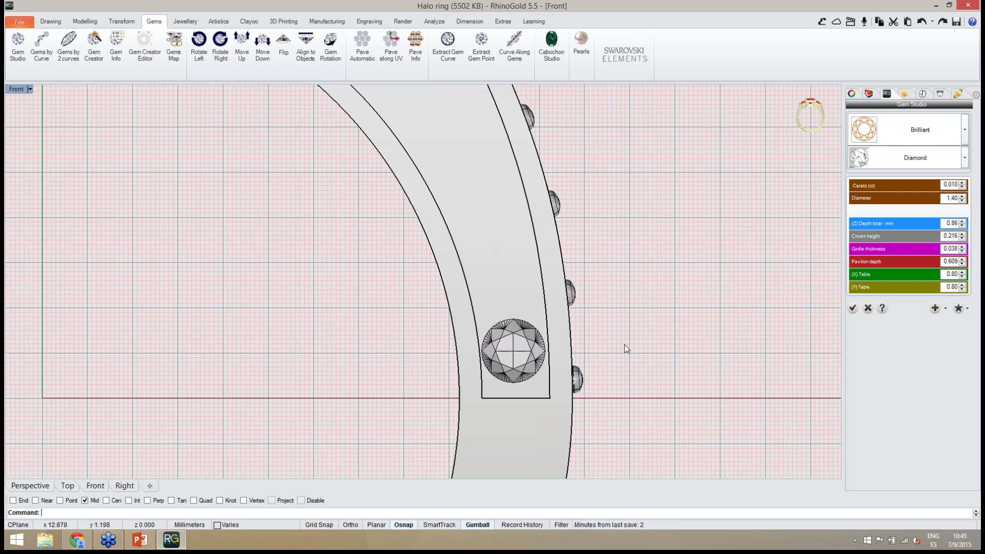
scroll(624, 343, down, 3)
right_drag(566, 258, 559, 288)
scroll(510, 242, up, 2)
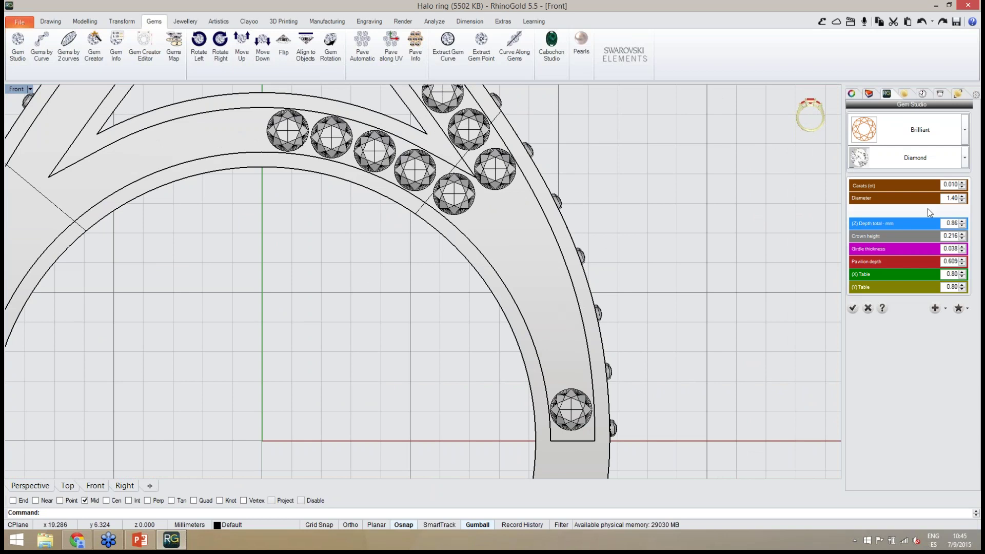
Set the gem diameter to 2.00 mm and place one large diamond on the shank.
click(963, 196)
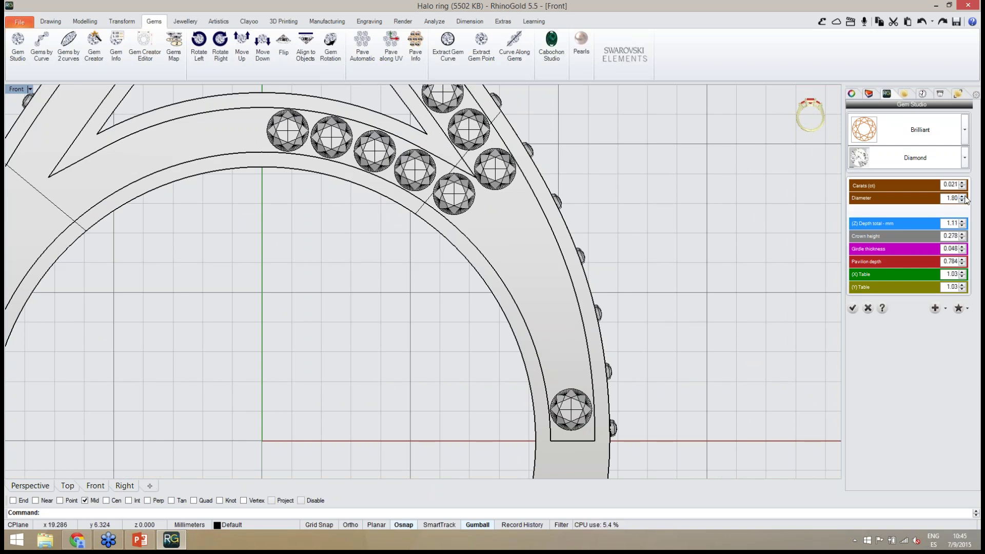
click(945, 308)
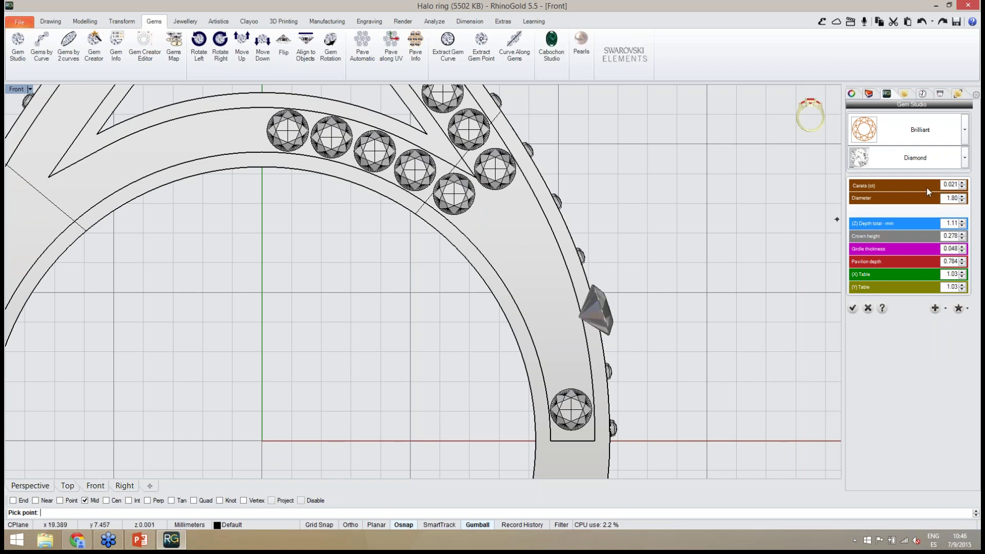
click(962, 197)
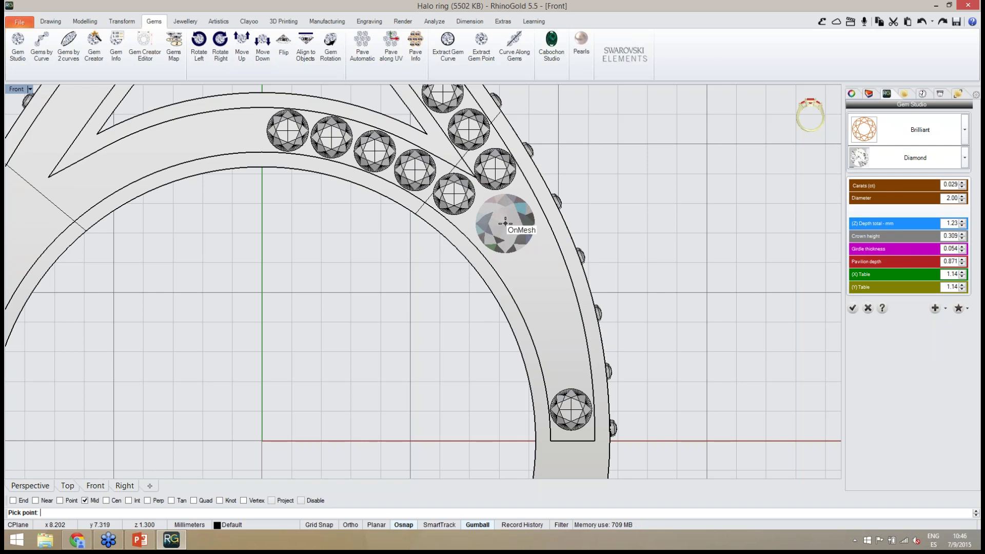
click(505, 224)
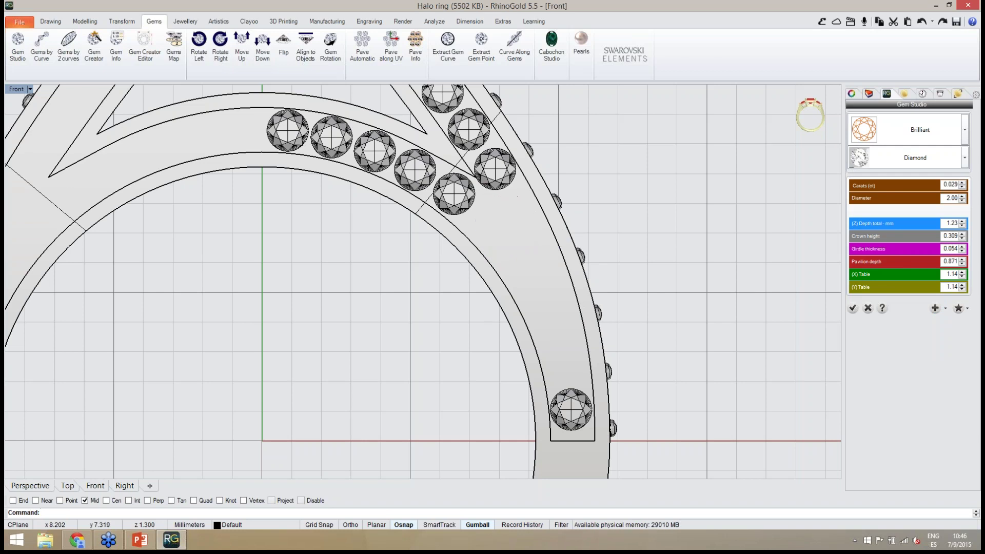
right_click(528, 261)
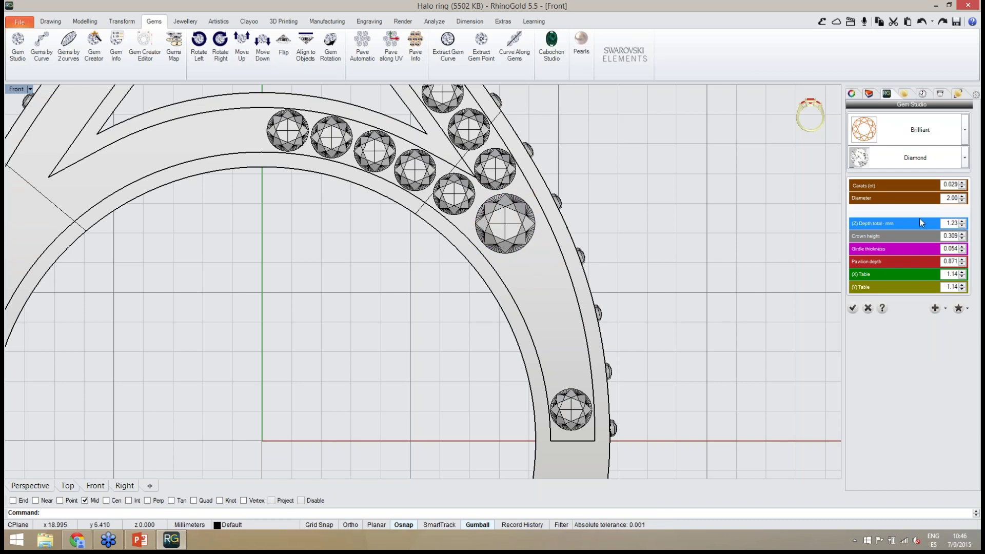
Place a 1.70 mm diamond on the ring surface below the 2.00 mm gem.
click(962, 201)
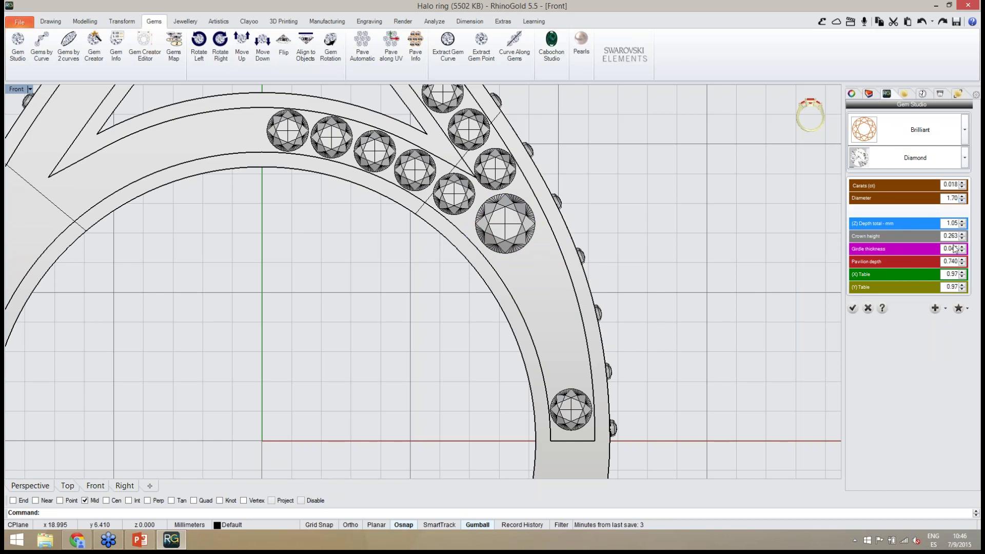
click(946, 308)
click(919, 331)
click(536, 277)
click(645, 302)
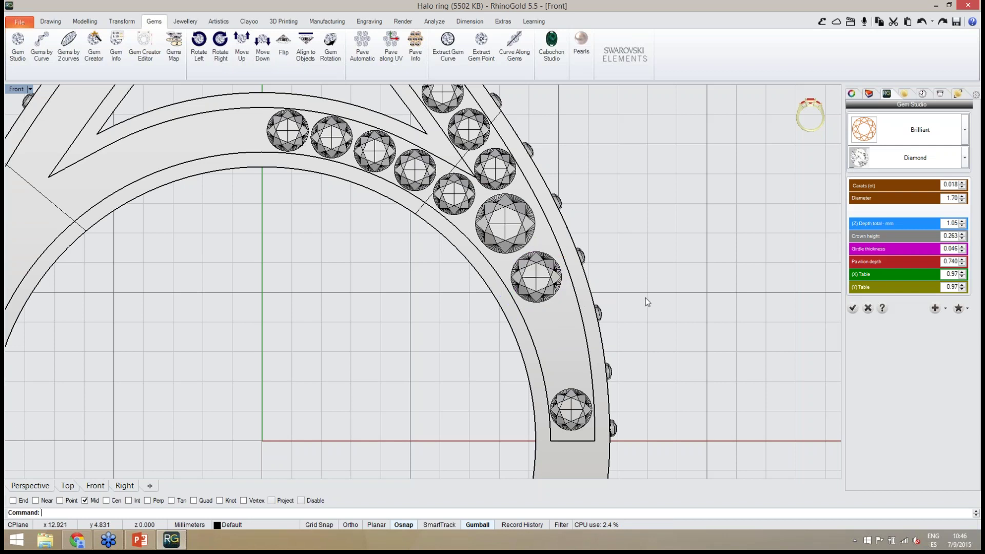
Place a 1.60 mm diamond further down the shank, then ready a 1.40 mm gem.
click(963, 200)
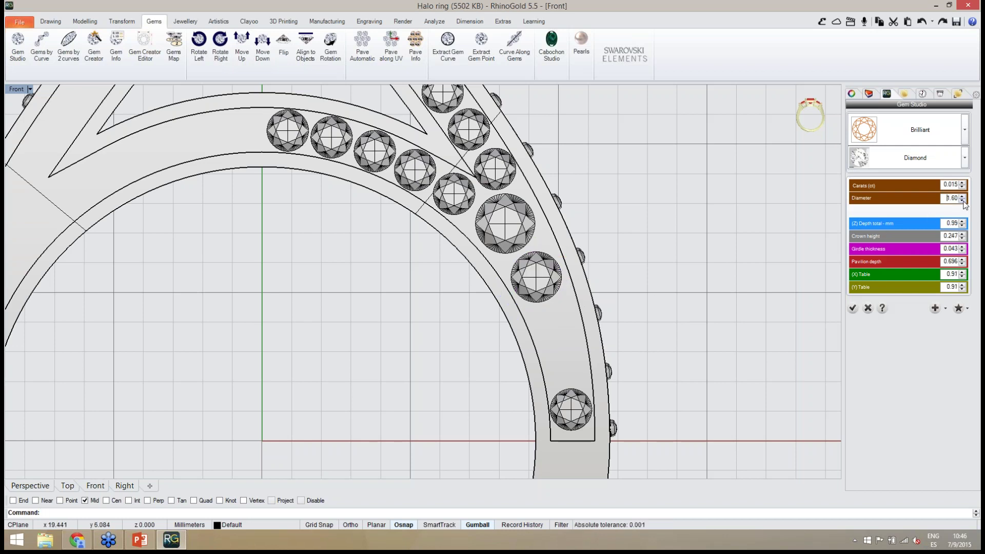
click(946, 308)
click(933, 328)
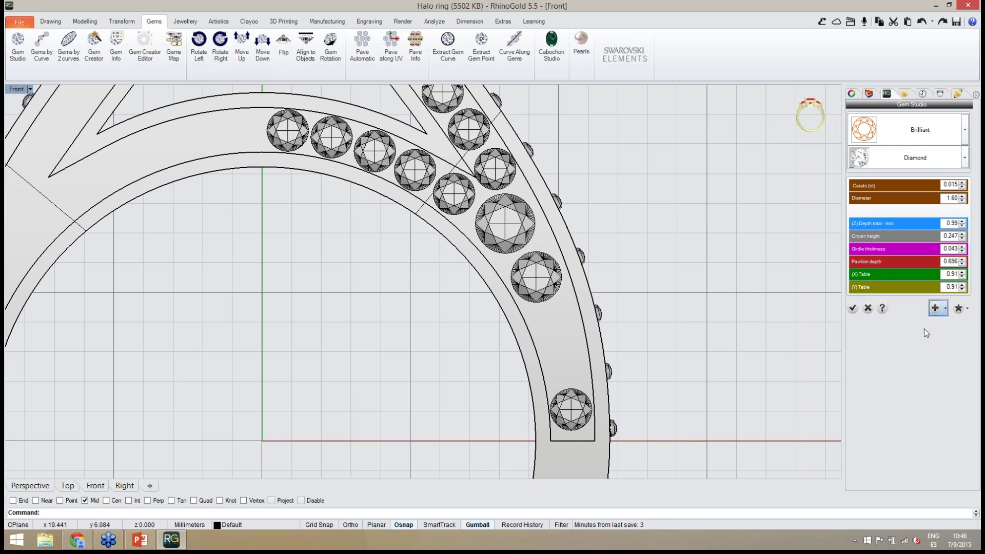
click(555, 327)
click(691, 316)
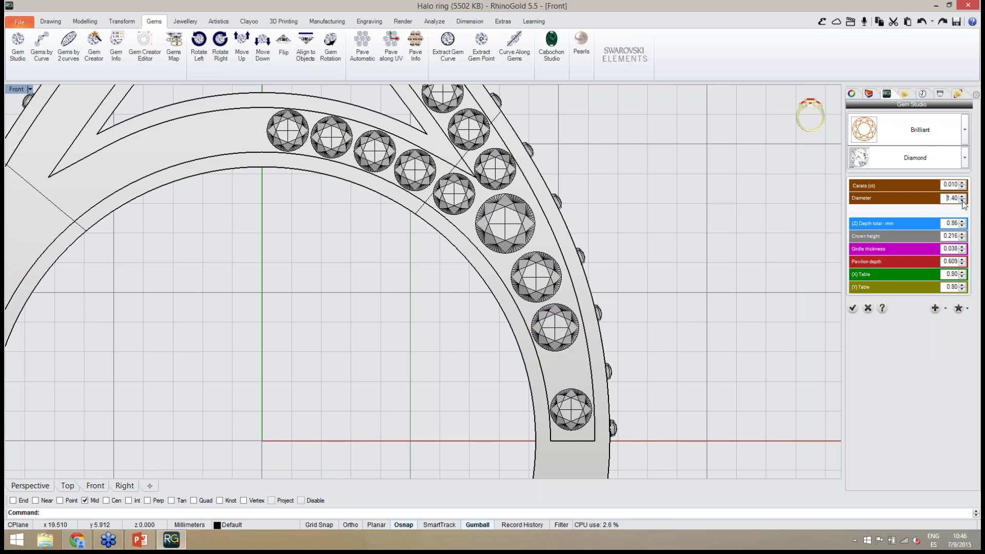
click(944, 310)
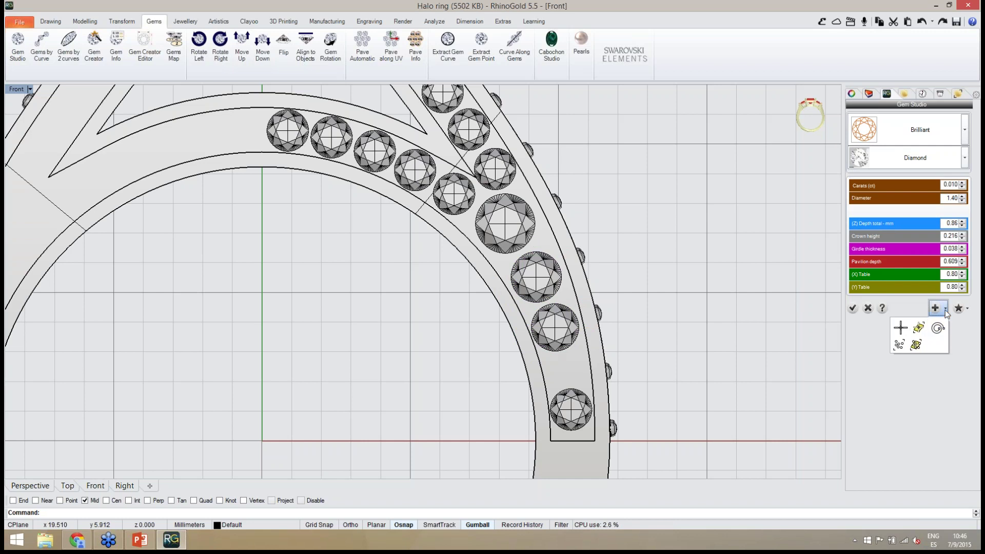
click(922, 331)
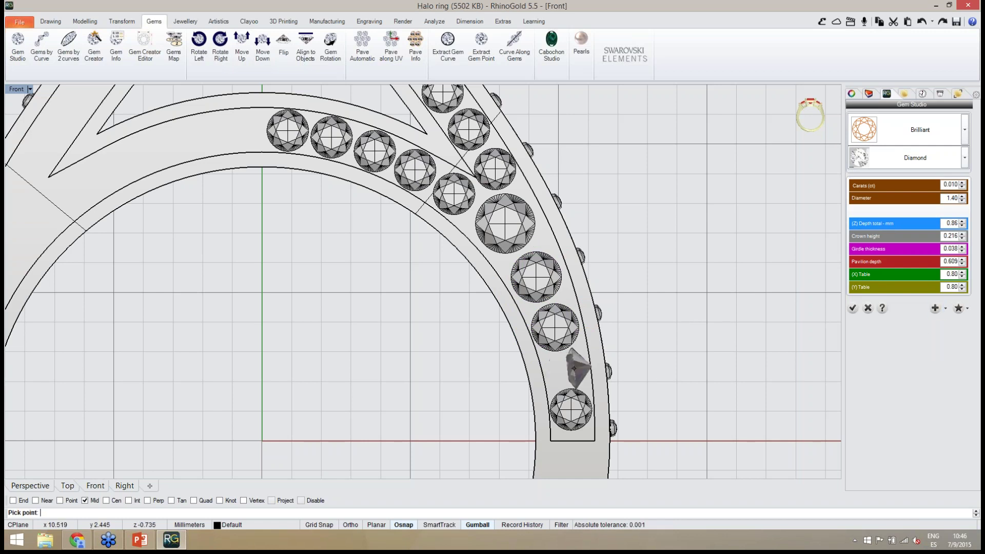
Place the 1.40 mm diamond just above the bottom gem and confirm Gem Studio.
scroll(565, 373, up, 5)
right_drag(564, 373, 548, 311)
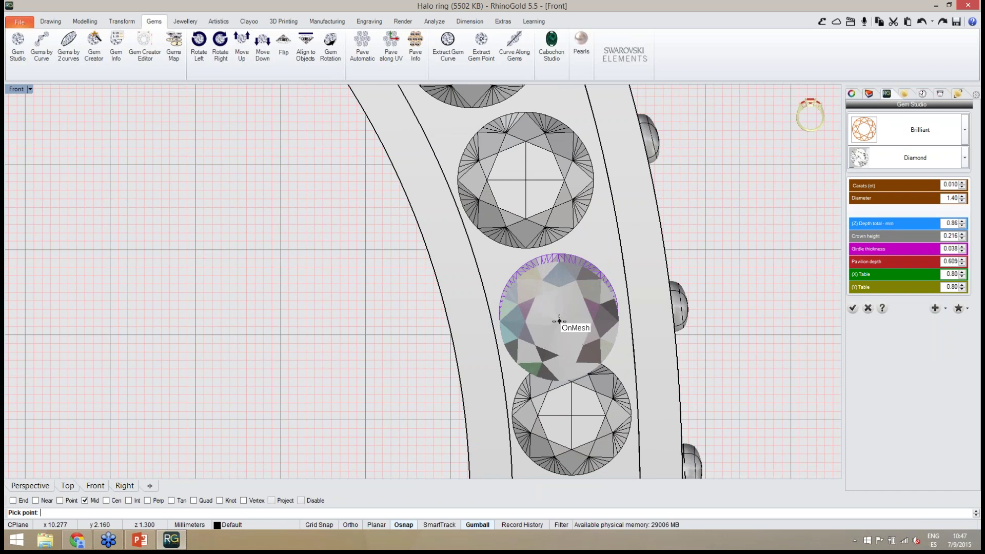
scroll(559, 318, down, 2)
scroll(559, 321, down, 2)
click(559, 317)
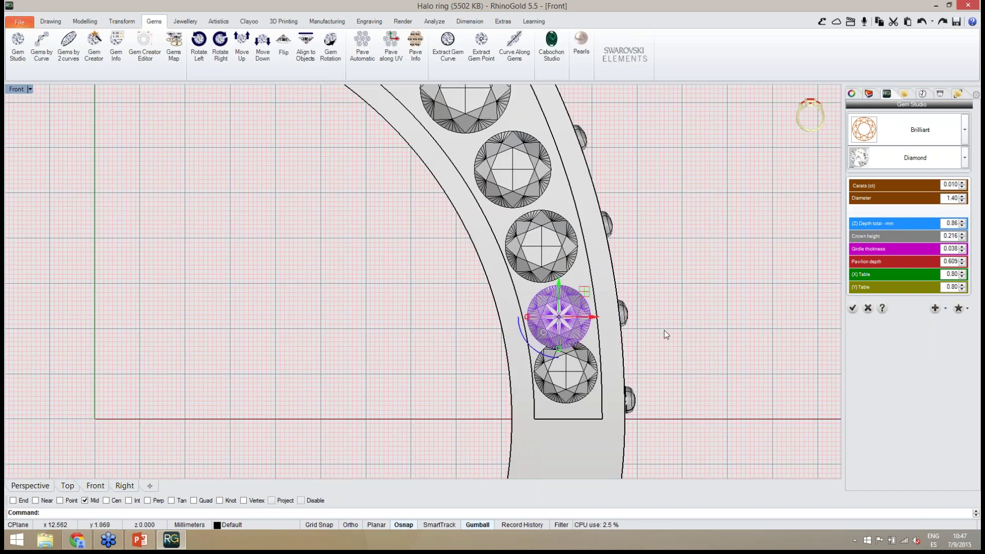
click(853, 308)
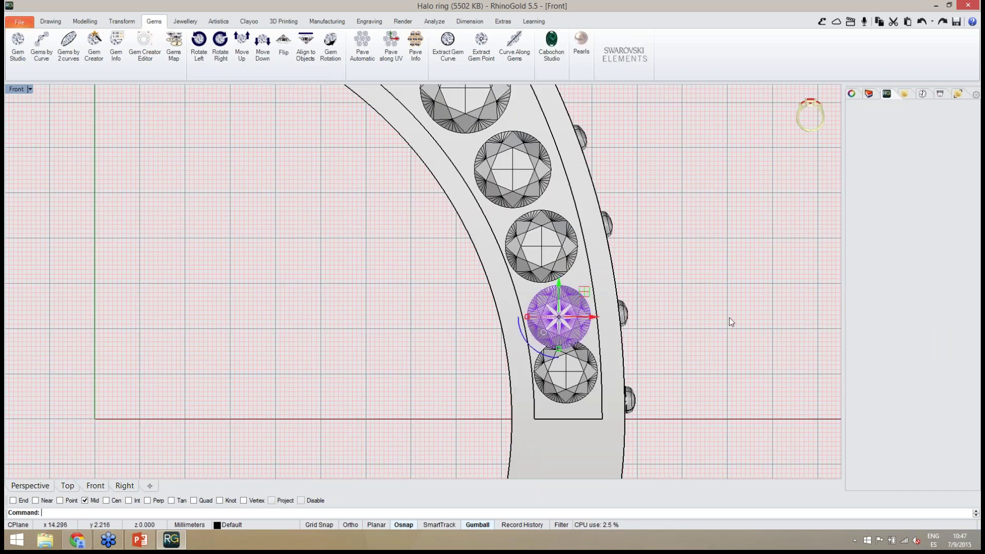
Drag the 2.00, 1.70 and following gems up the shank to even their spacing.
right_drag(729, 317, 658, 337)
scroll(544, 267, down, 3)
right_drag(555, 267, 568, 292)
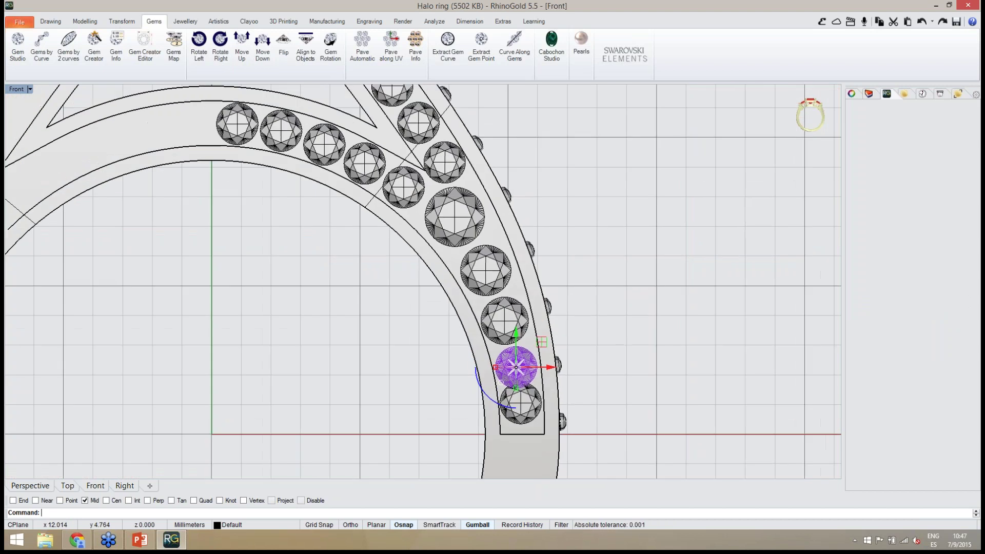
click(622, 326)
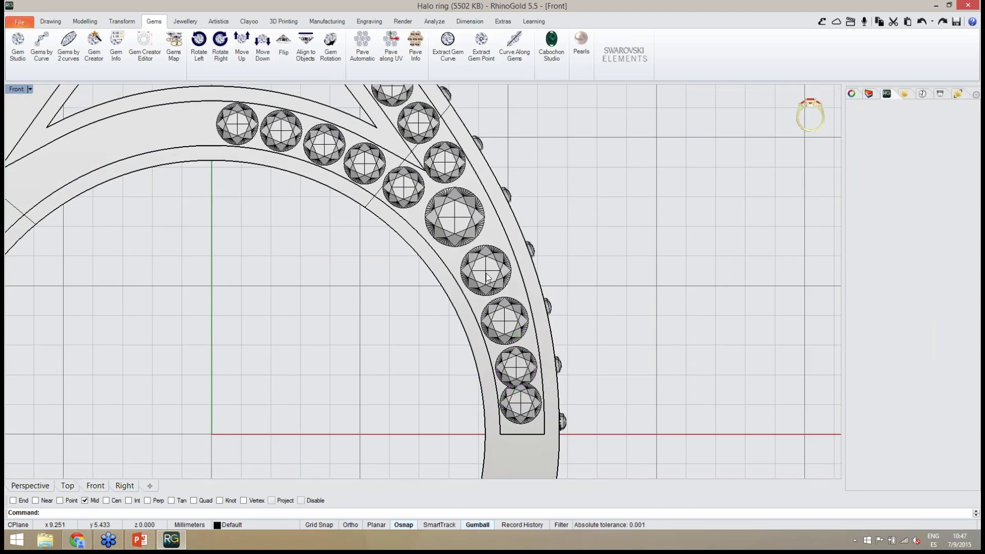
scroll(490, 277, up, 2)
scroll(502, 303, down, 2)
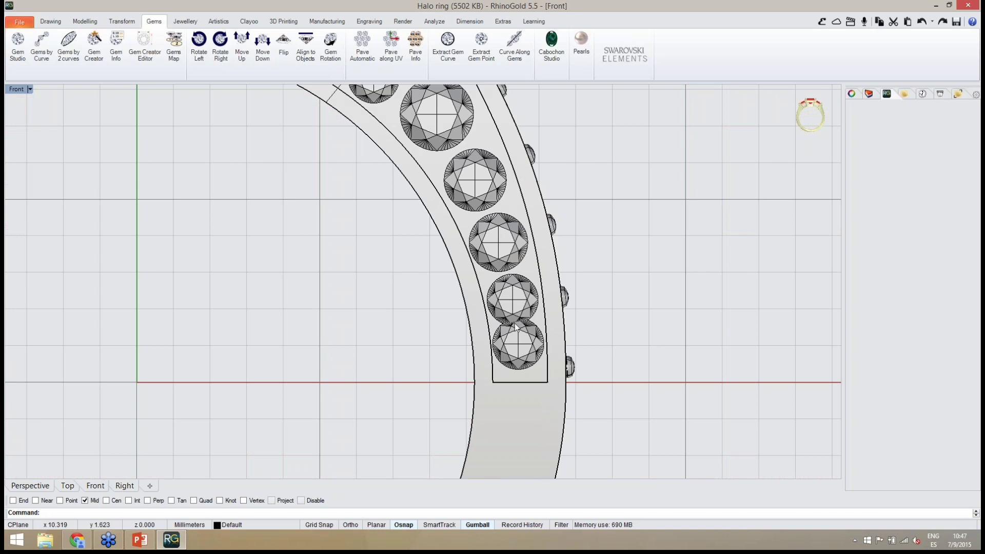
scroll(515, 321, up, 4)
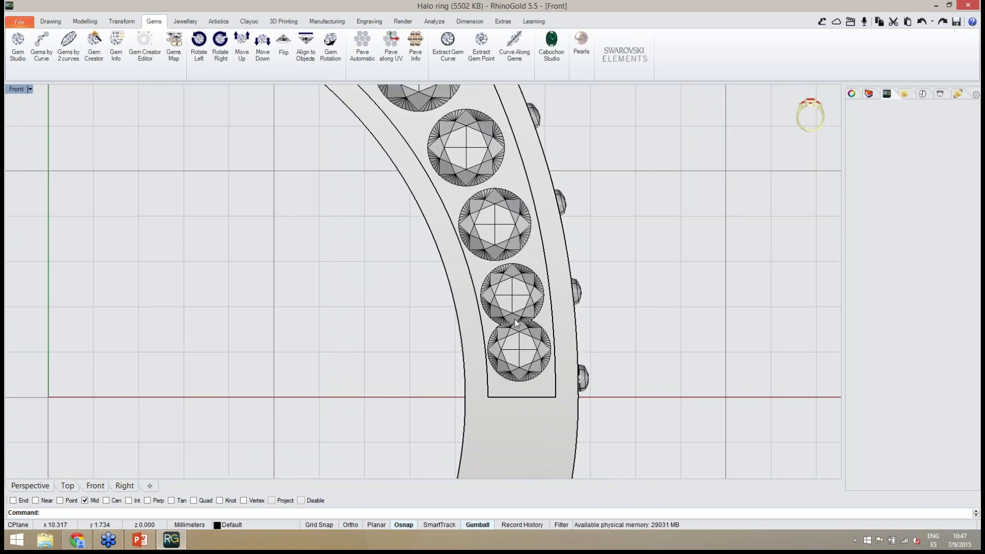
click(428, 193)
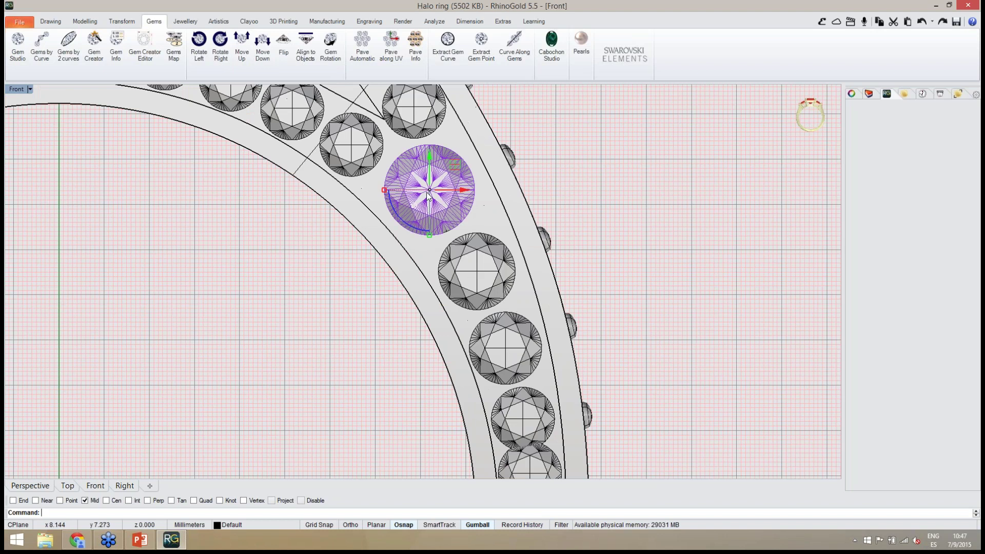
drag(422, 196, 473, 265)
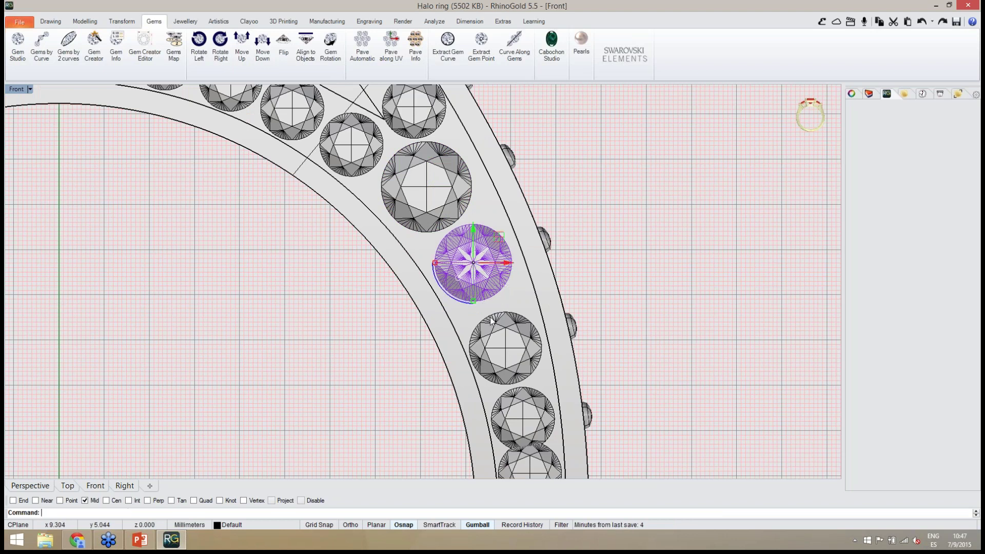
drag(505, 357, 505, 347)
right_drag(527, 427, 507, 313)
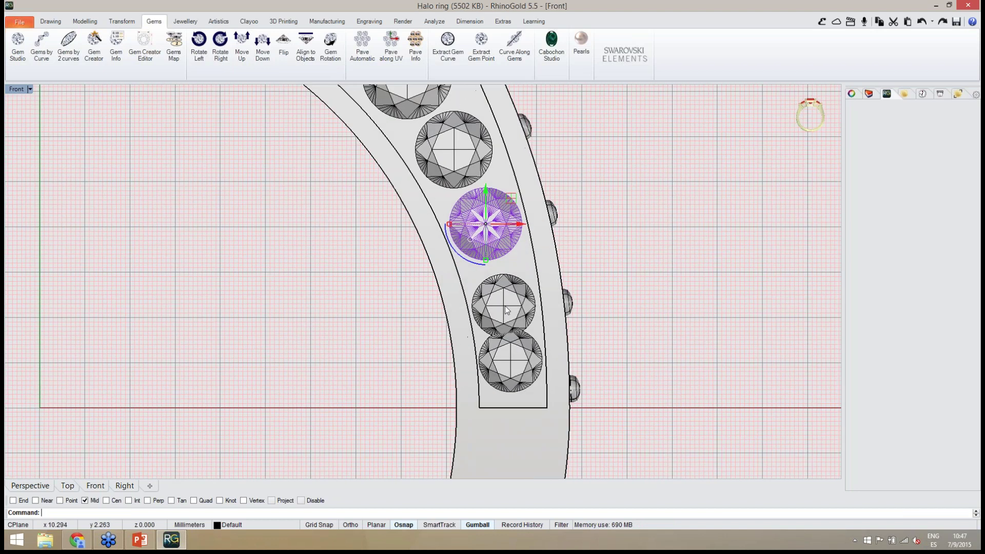
drag(507, 310, 503, 297)
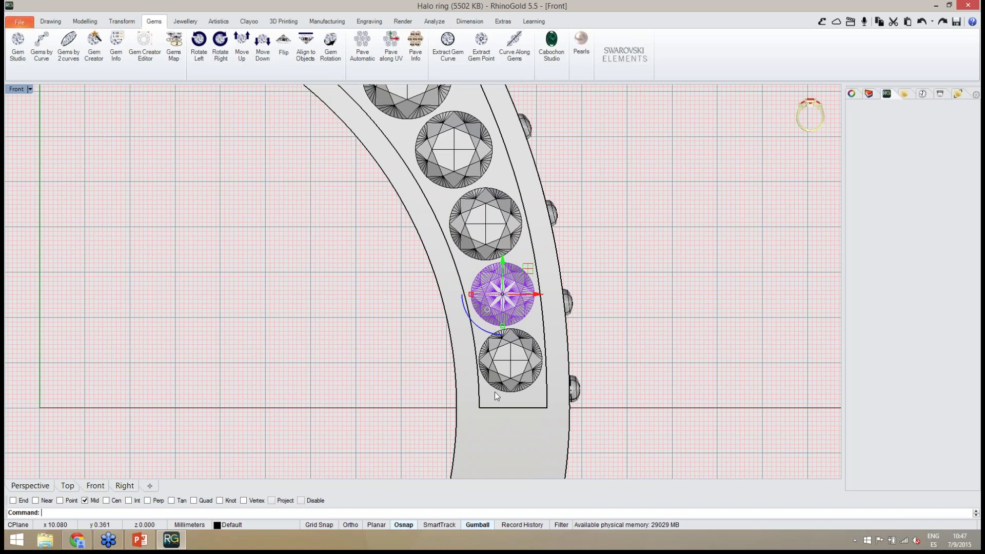
click(620, 375)
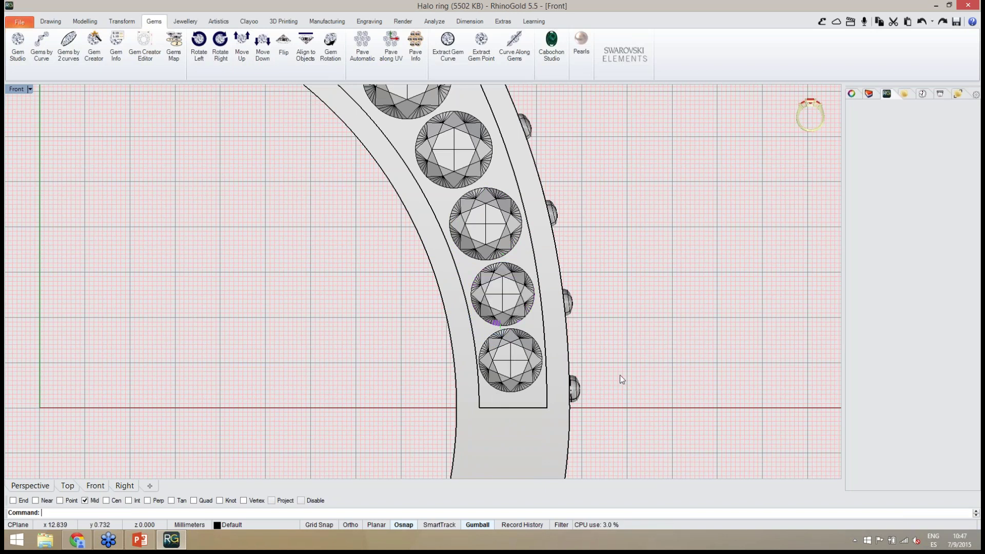
scroll(620, 374, down, 5)
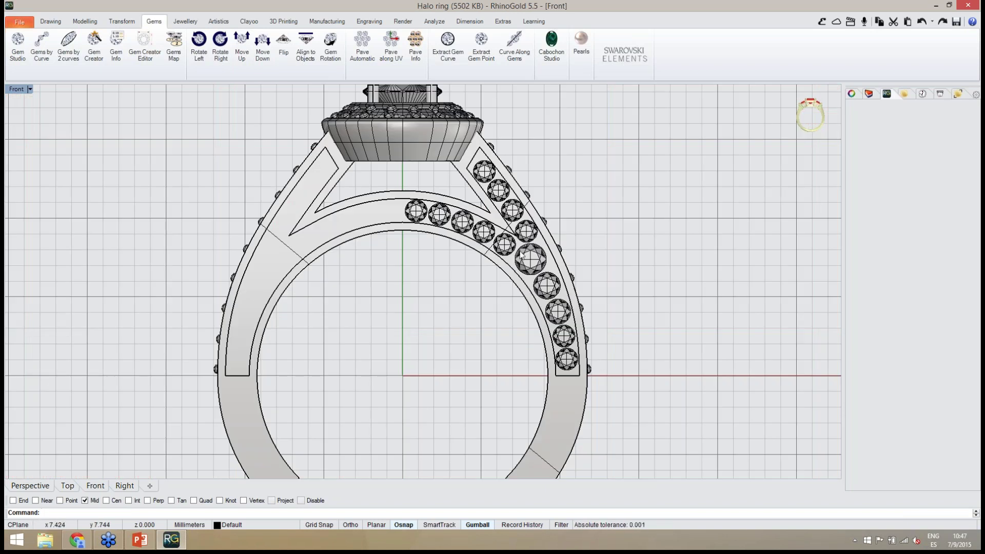
In Perspective, select the large shank gem and the next two inner-row gems.
scroll(535, 260, down, 3)
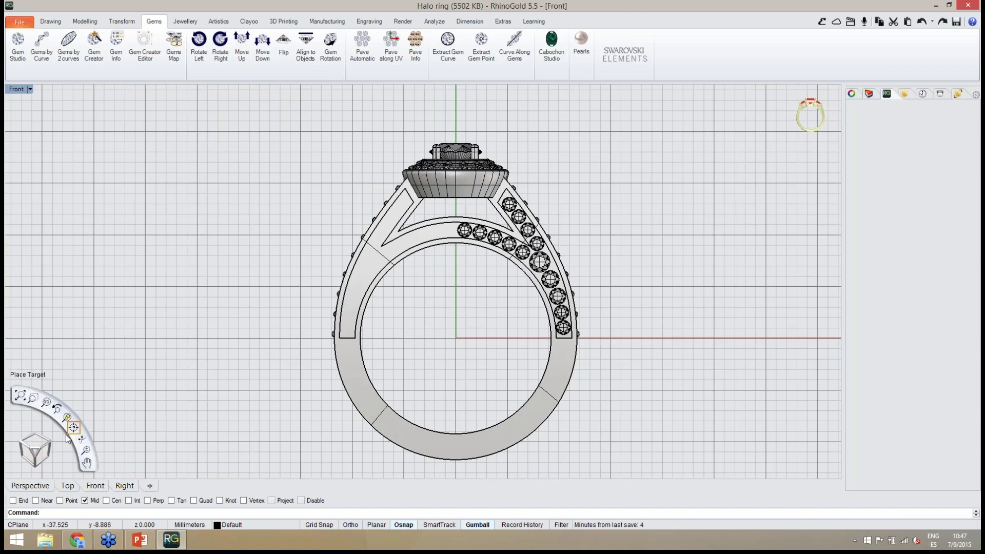
click(30, 485)
right_drag(390, 413, 435, 369)
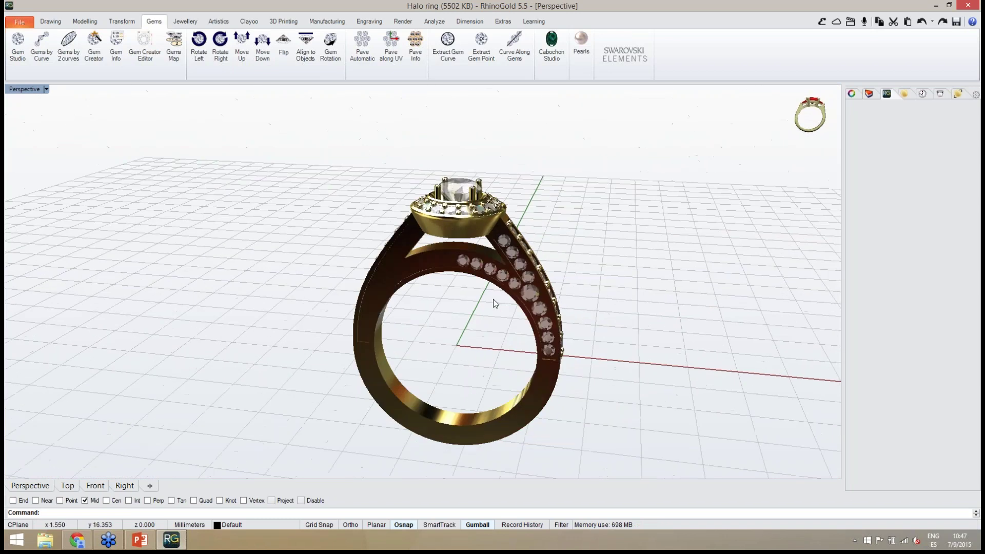
scroll(513, 300, up, 5)
scroll(498, 325, up, 2)
right_drag(490, 281, 491, 307)
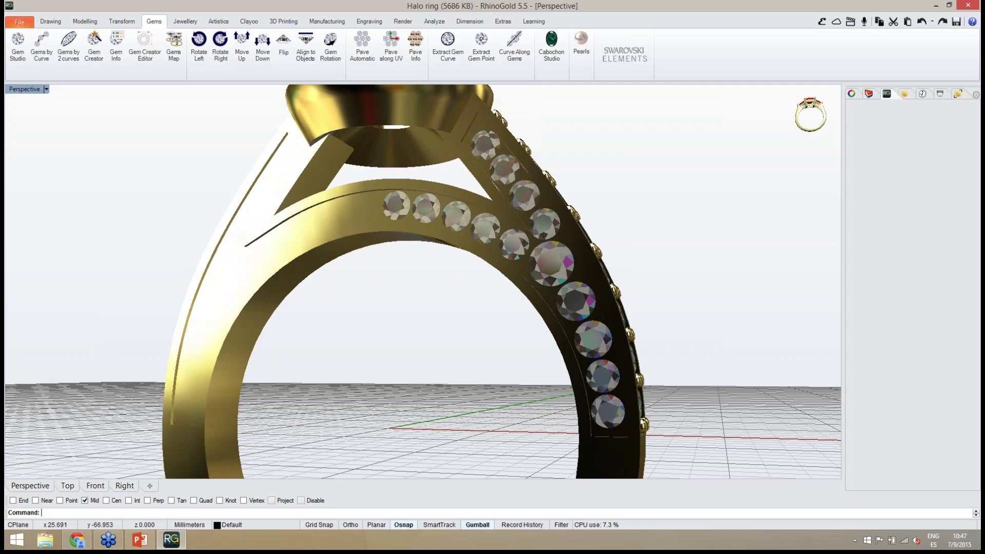
right_drag(462, 319, 541, 285)
click(545, 280)
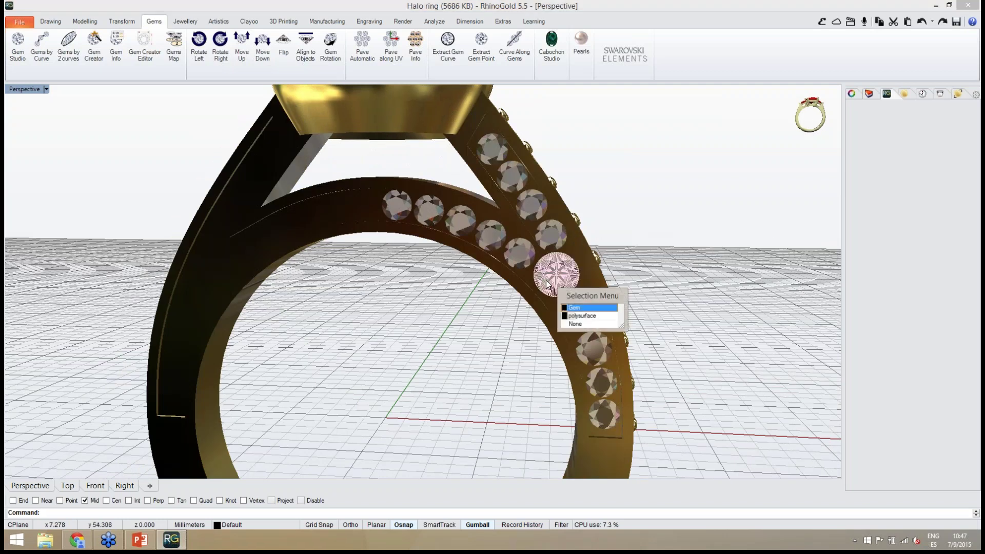
click(591, 307)
click(509, 256)
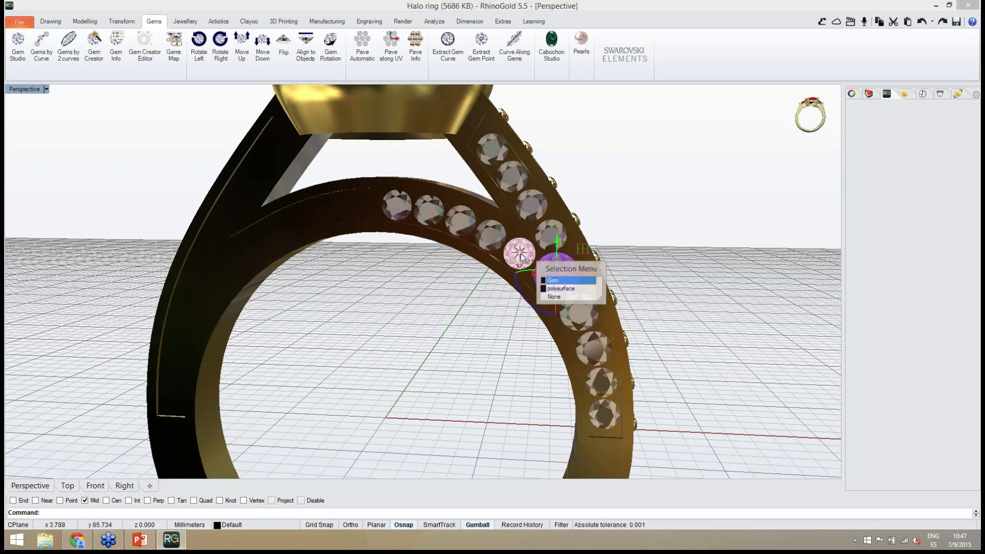
click(566, 280)
click(491, 243)
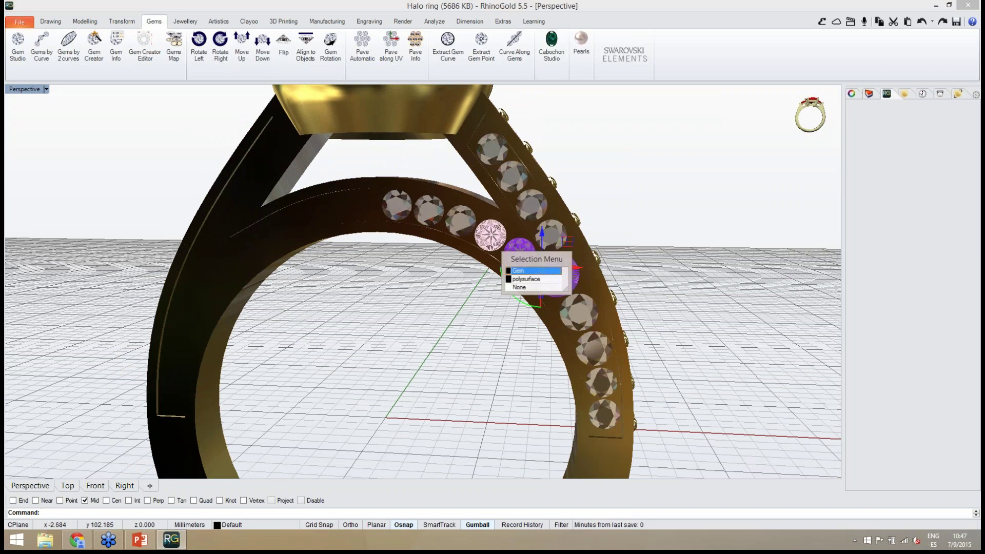
click(537, 270)
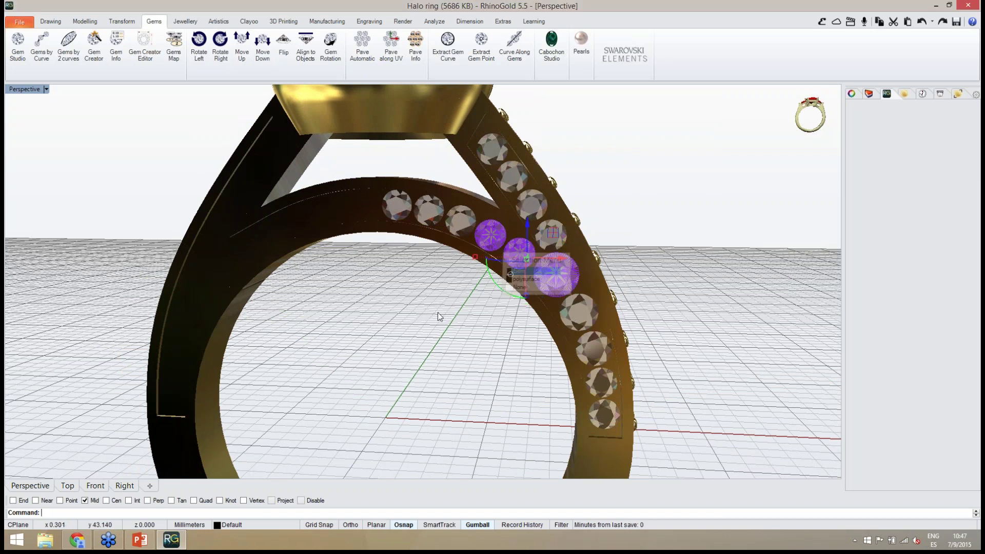
In Front view, add the remaining band gems and every right-shank gem to the selection.
click(94, 486)
scroll(411, 270, up, 5)
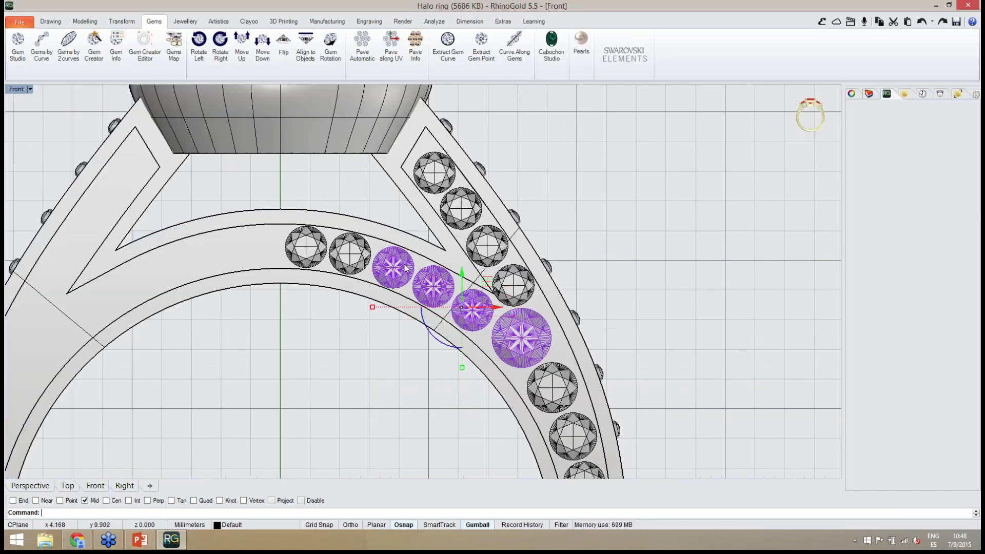
shift+click(356, 259)
shift+click(323, 251)
shift+click(434, 172)
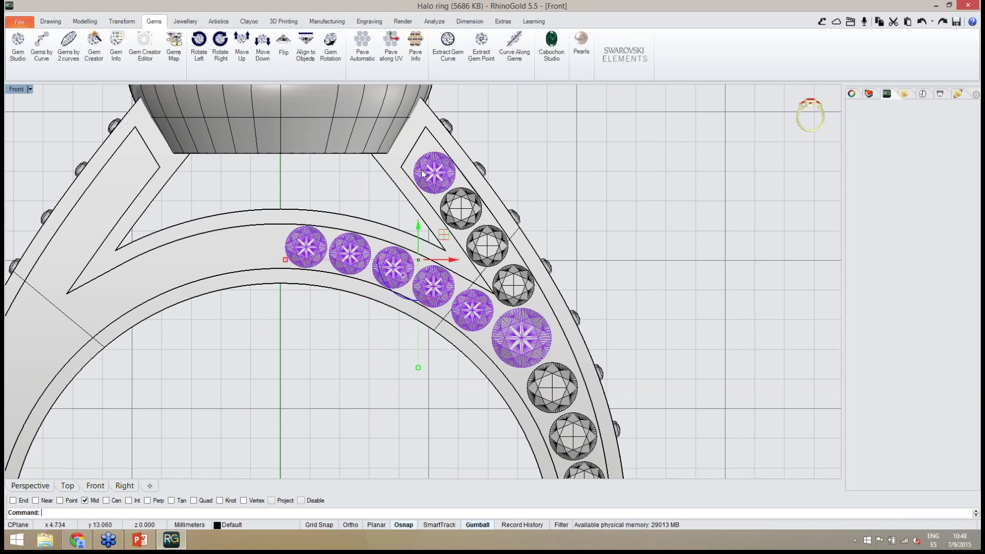
shift+click(467, 220)
shift+click(490, 244)
shift+click(520, 291)
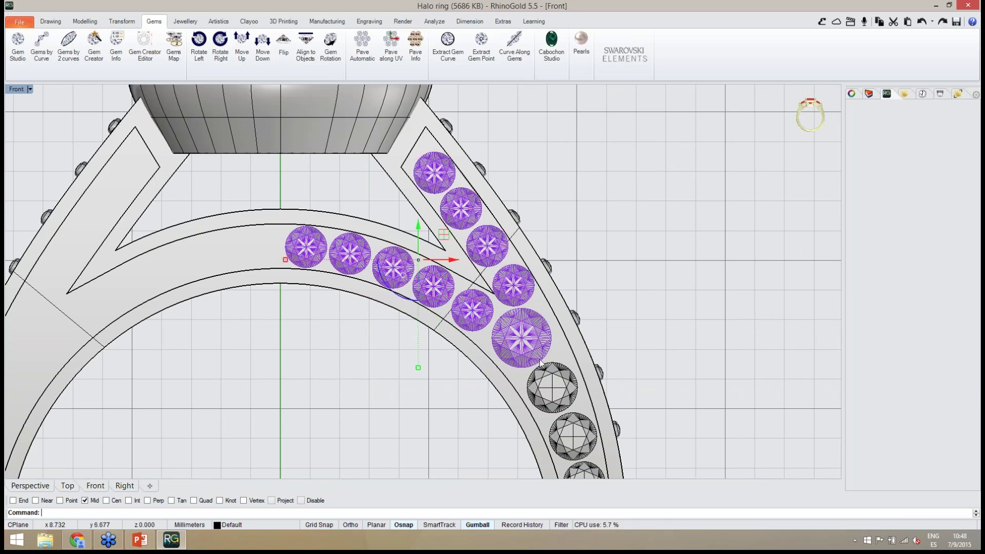
right_drag(541, 363, 517, 231)
shift+click(522, 248)
shift+click(548, 302)
shift+click(560, 349)
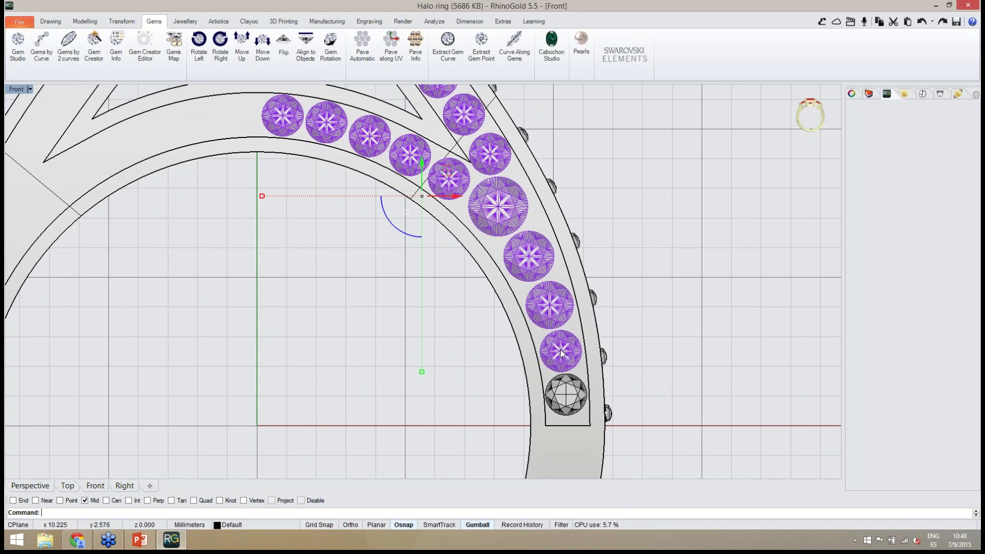
shift+click(564, 390)
scroll(559, 339, down, 5)
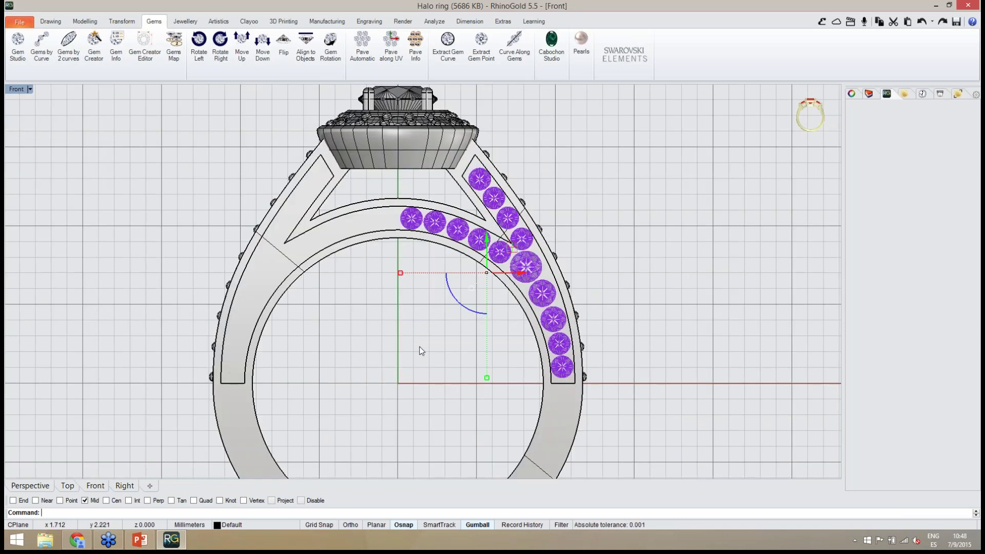
click(121, 21)
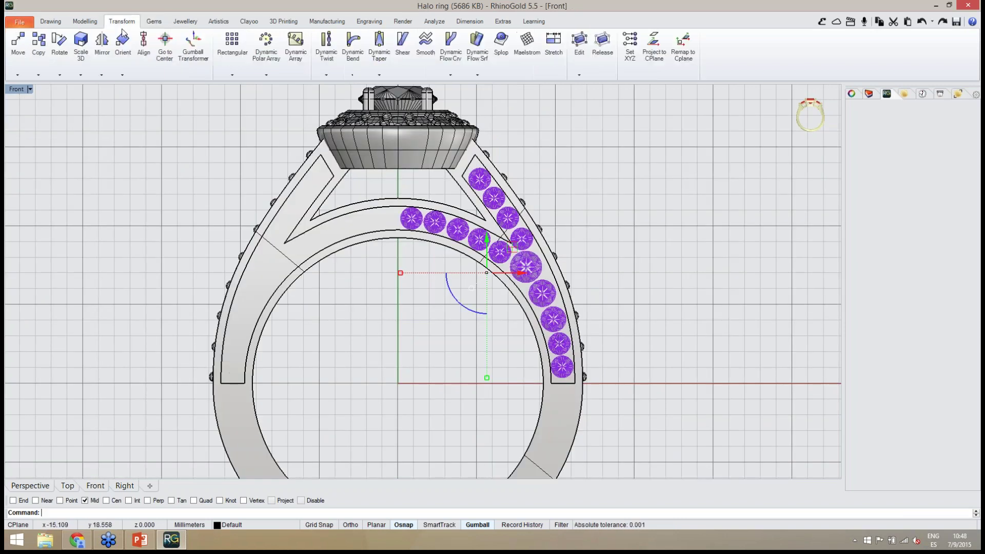
Mirror the selected gems with Symmetry Horizontal and clear the selection.
click(101, 76)
click(129, 93)
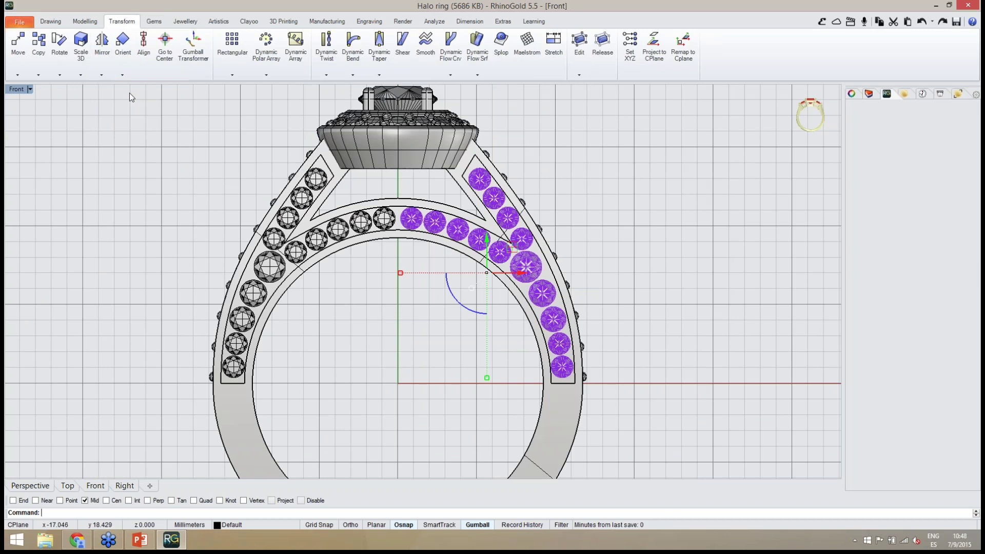
click(346, 326)
scroll(359, 286, down, 2)
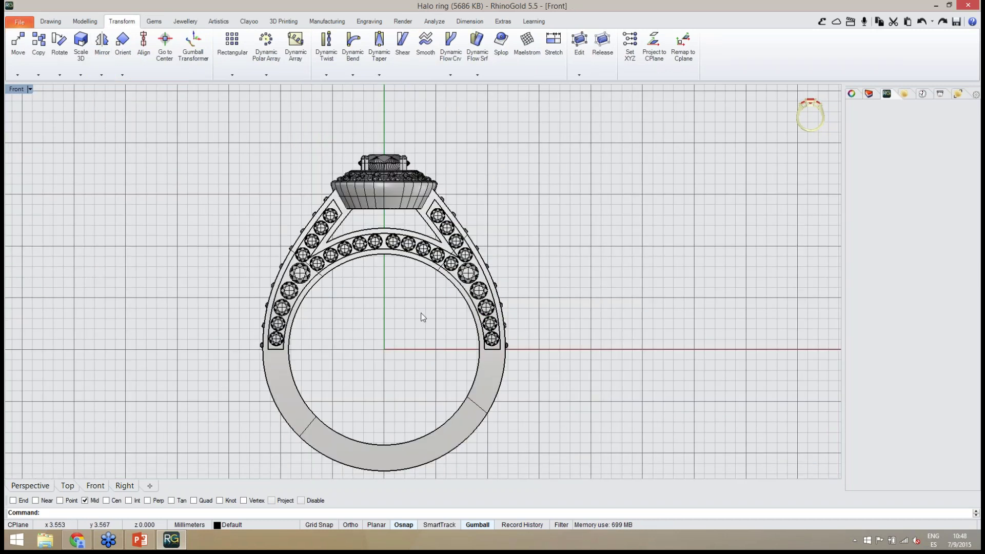
Inspect the mirrored gem rows in rendered Perspective, then return to a recentred Front view.
middle_click(143, 366)
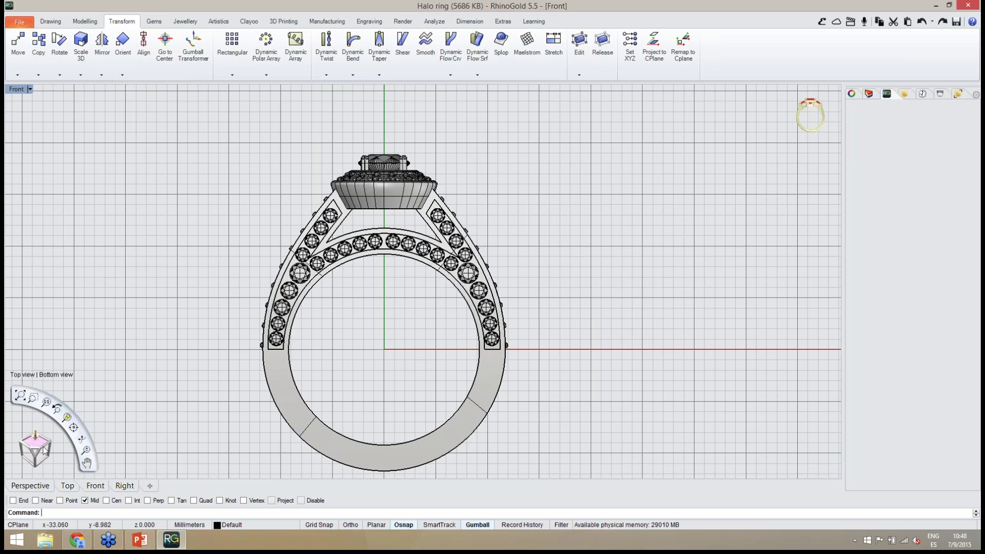
click(51, 406)
scroll(458, 359, down, 5)
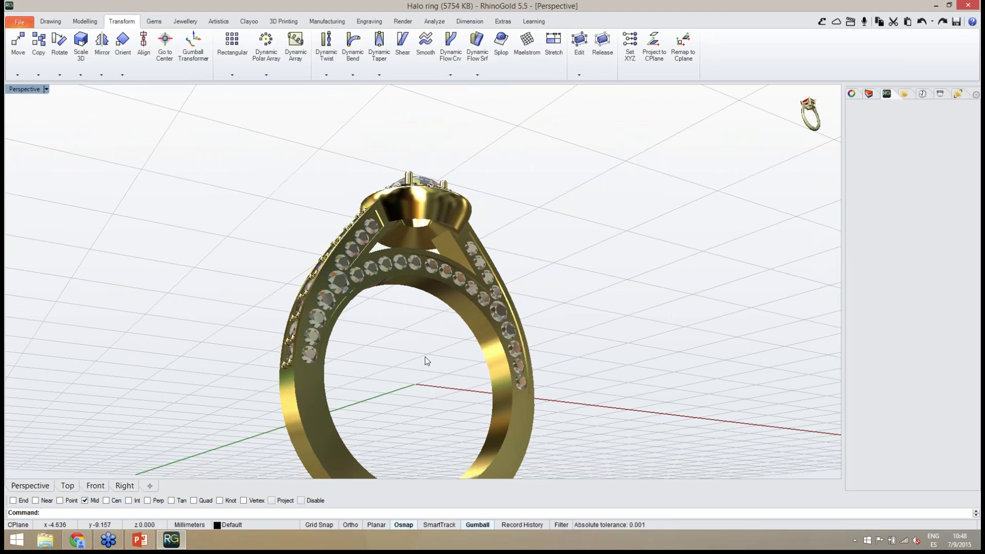
scroll(426, 361, down, 4)
right_drag(371, 389, 440, 362)
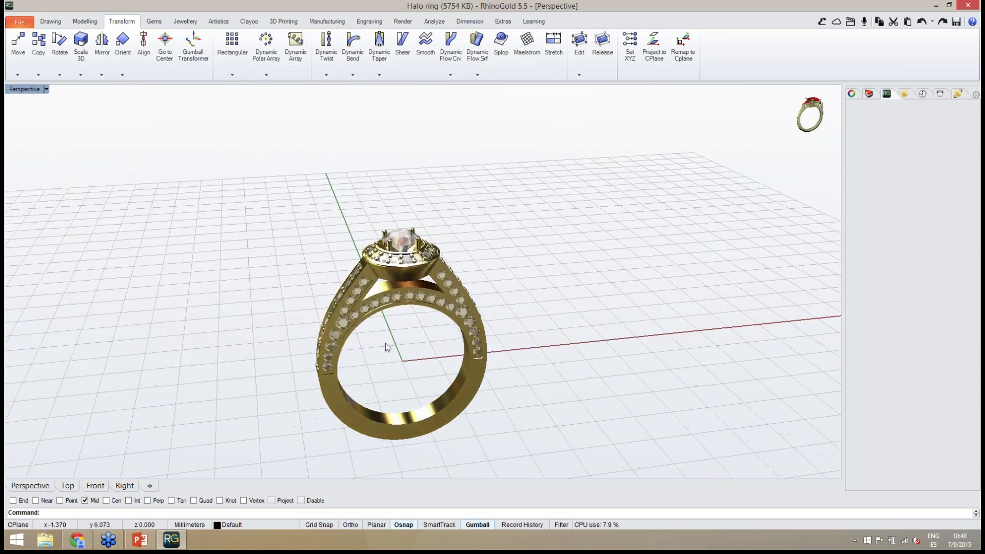
scroll(387, 346, up, 3)
right_drag(387, 346, 330, 319)
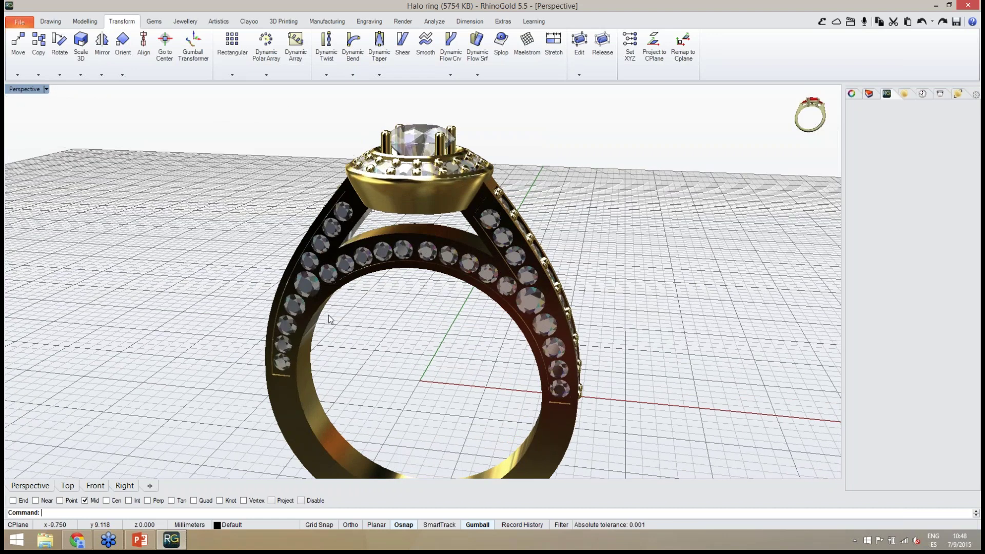
scroll(330, 319, up, 6)
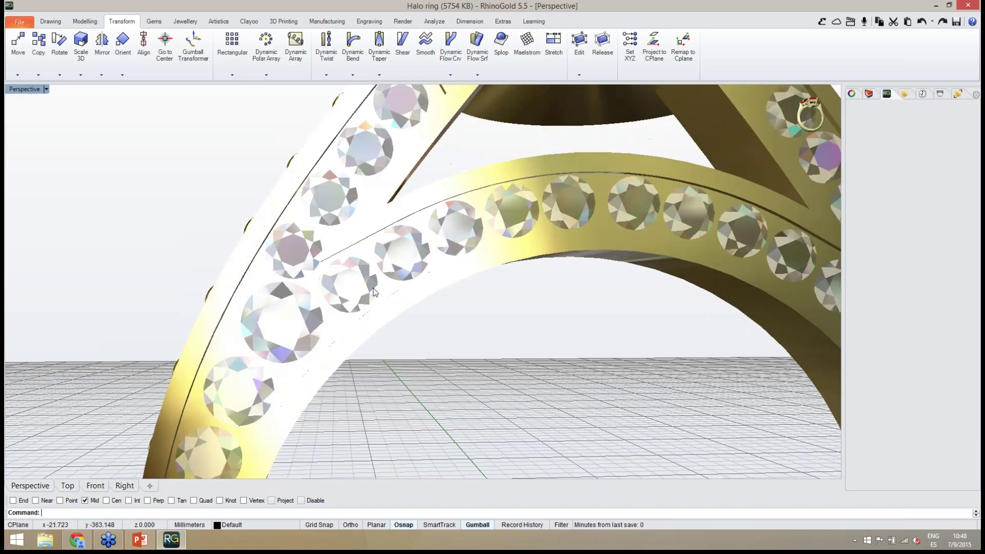
click(95, 485)
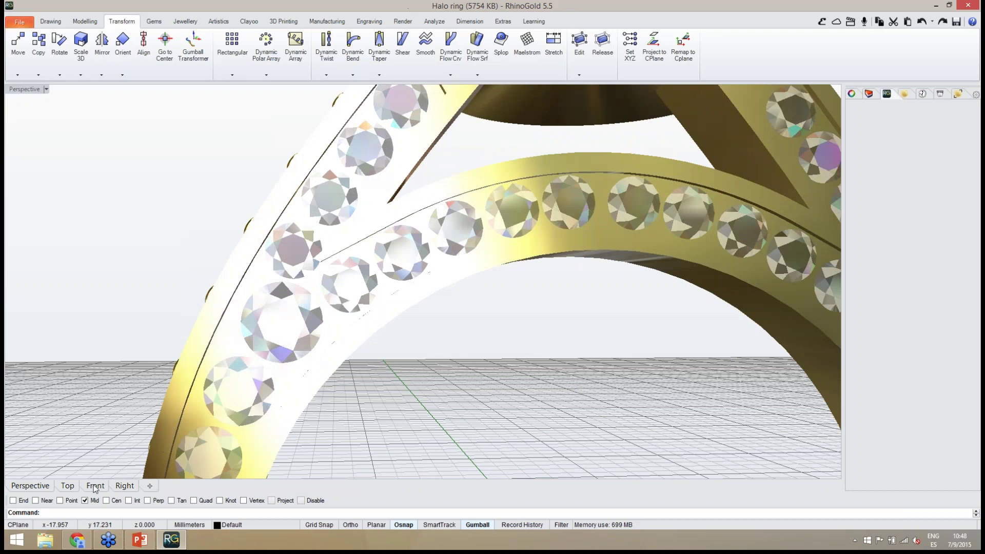
scroll(352, 266, up, 2)
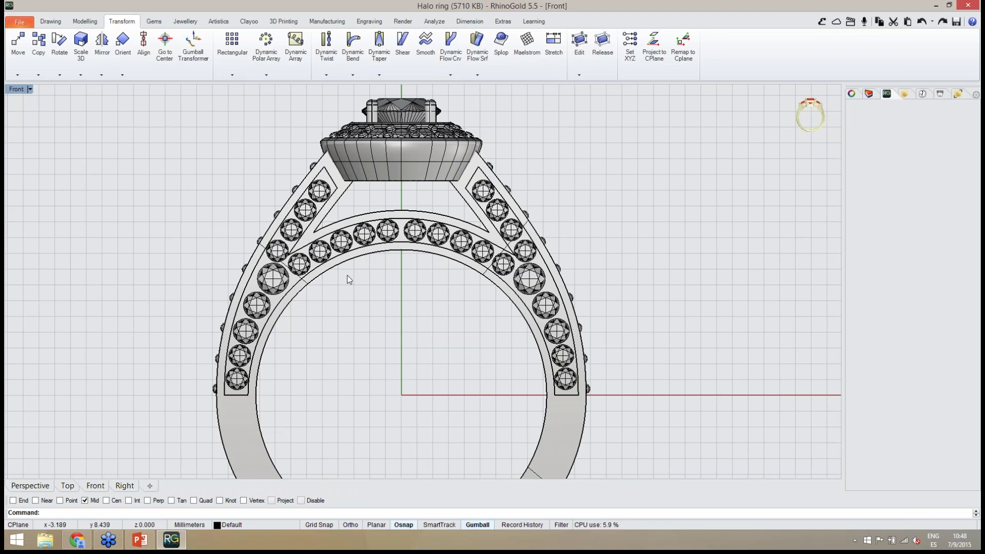
right_drag(349, 279, 376, 287)
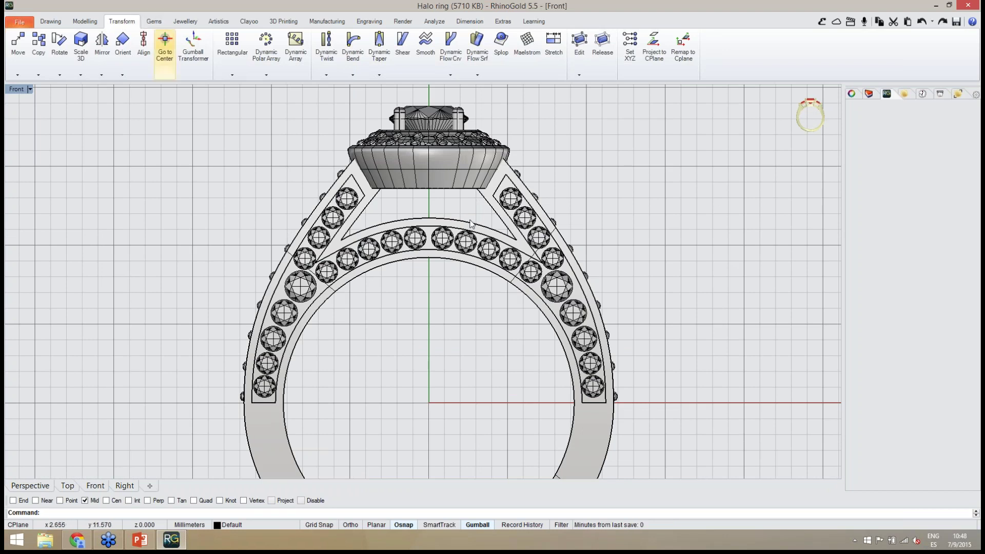
right_drag(473, 273, 450, 283)
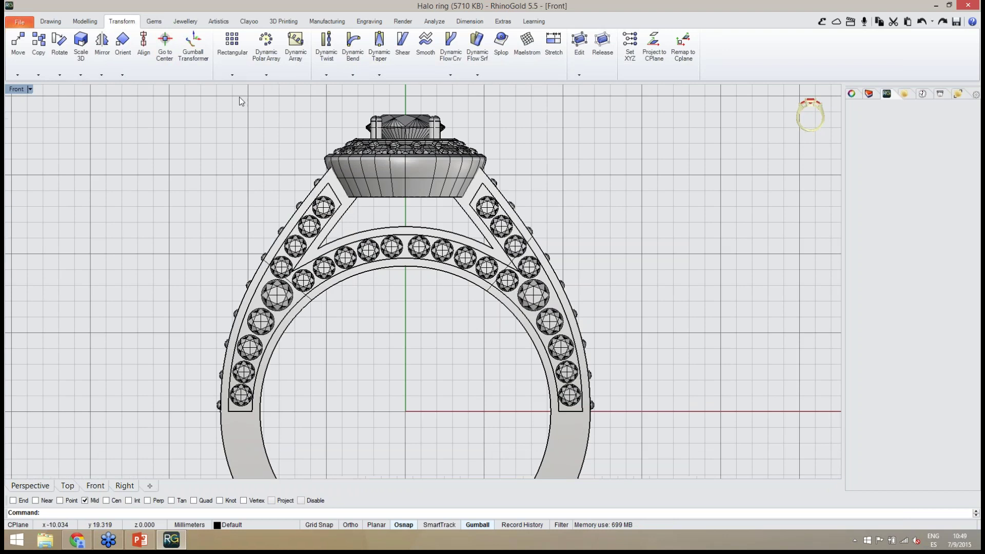
Start Dynamic Prong from the Jewellery tab and pick the ring as the prongs' base object.
click(185, 22)
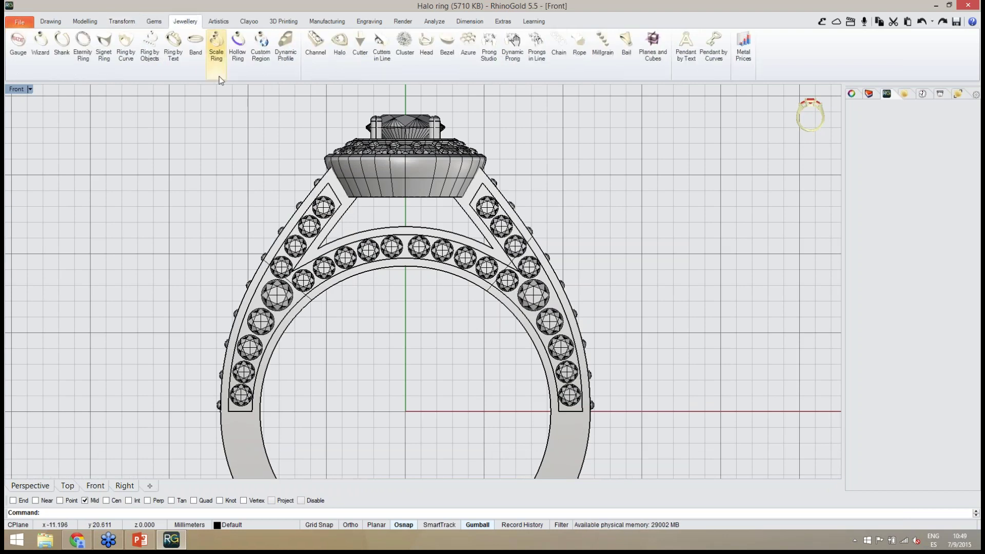
click(515, 62)
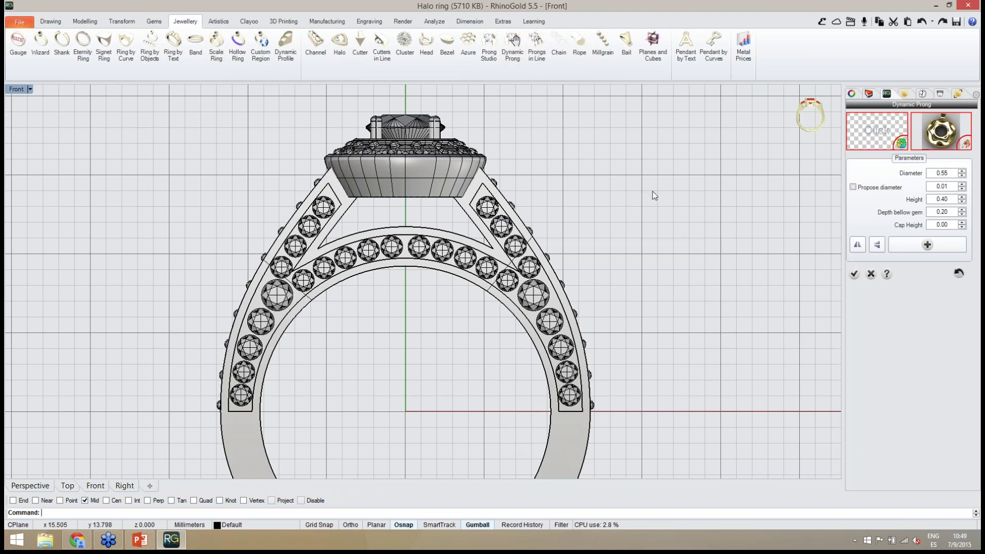
right_drag(642, 222, 640, 207)
mouse_move(830, 163)
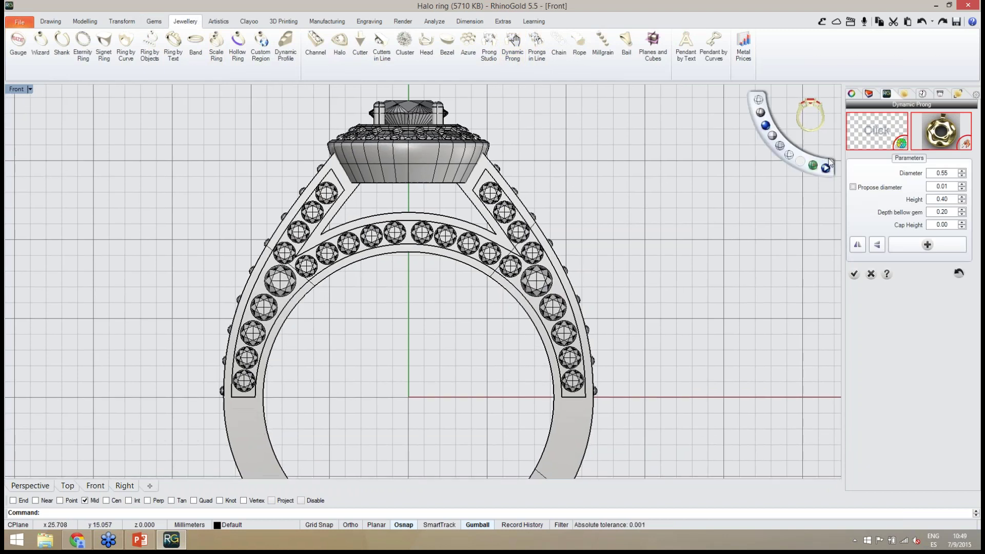
click(882, 134)
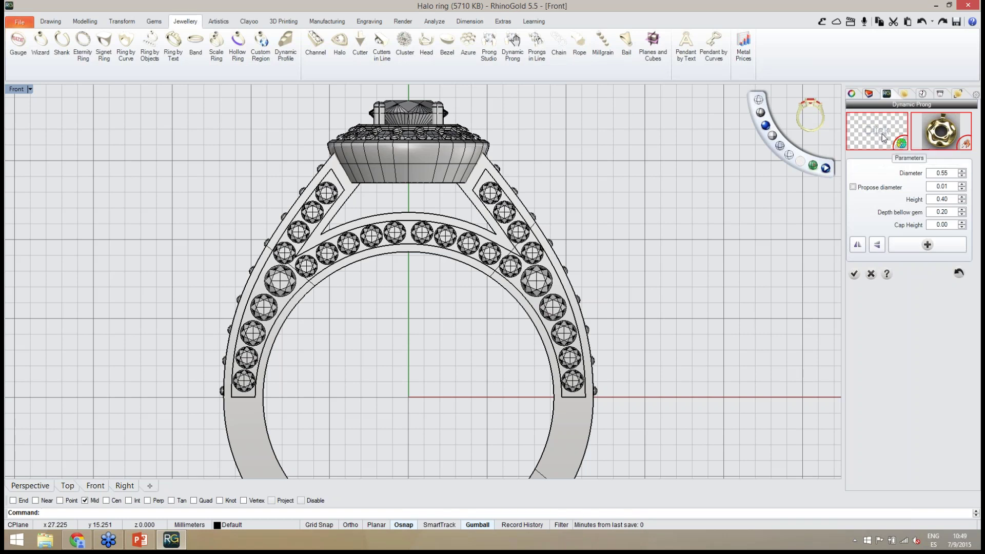
click(579, 430)
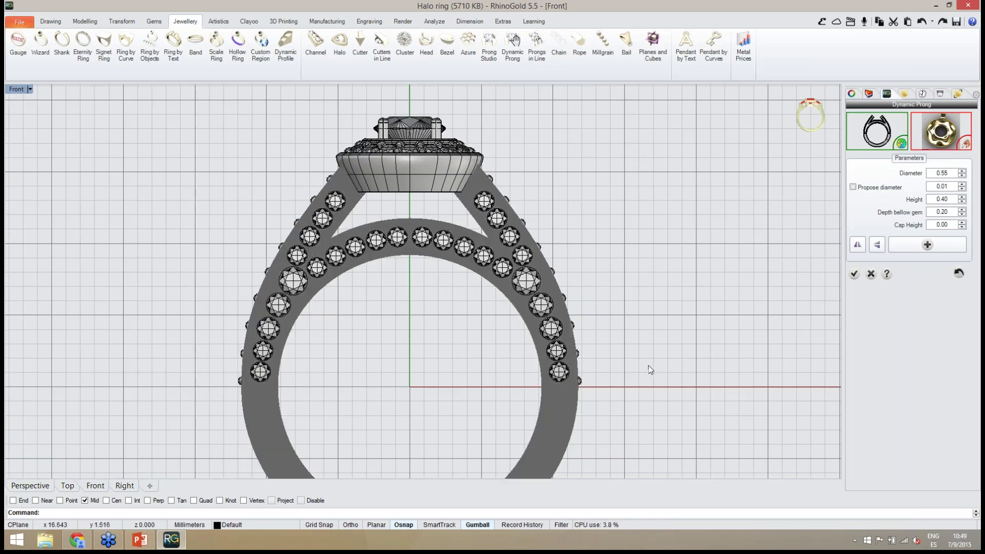
scroll(536, 308, up, 6)
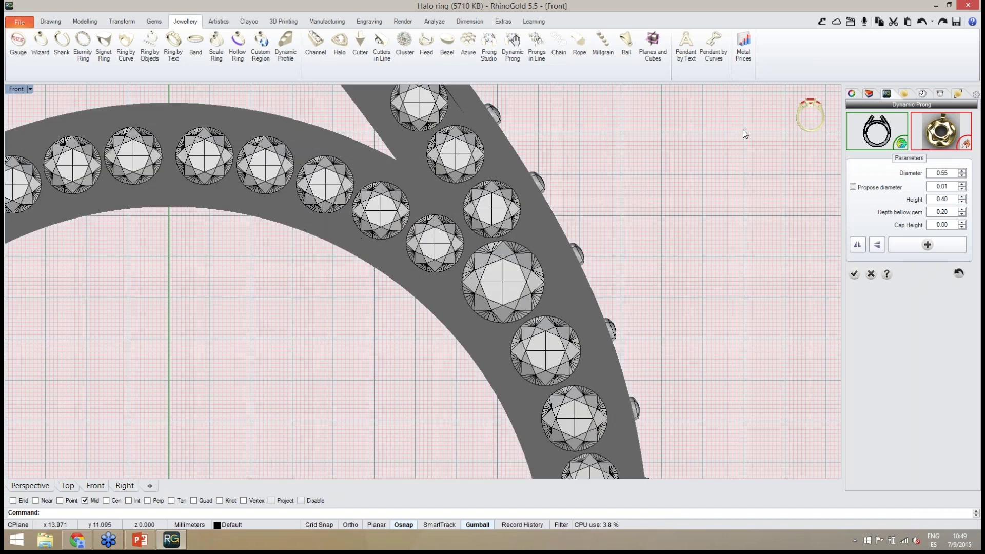
middle_click(745, 134)
Switch to wireframe, set prong cap height to 0.10 and enable Mirror Horizontal.
click(761, 106)
mouse_move(698, 297)
right_down()
mouse_move(678, 263)
mouse_move(680, 300)
right_up()
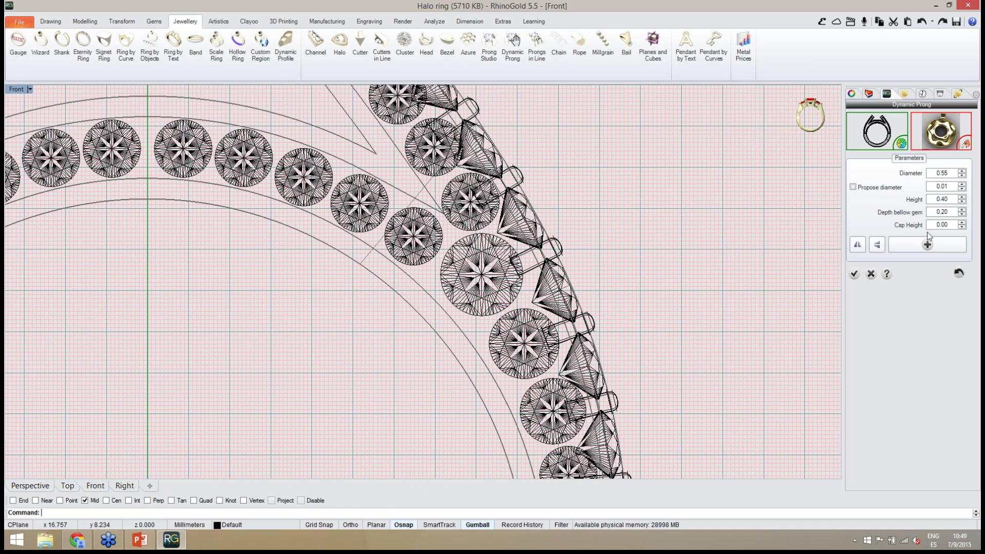
click(963, 223)
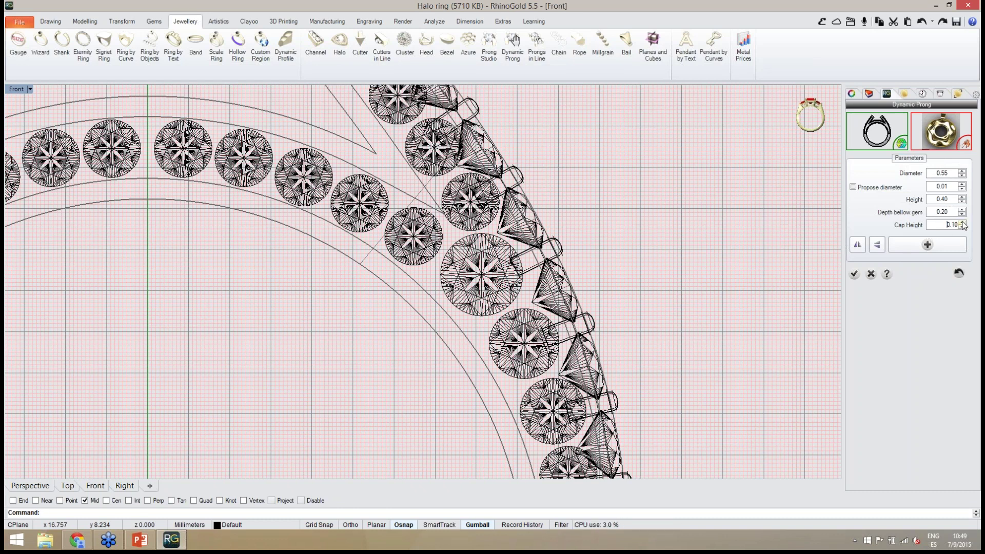
right_drag(708, 239, 713, 218)
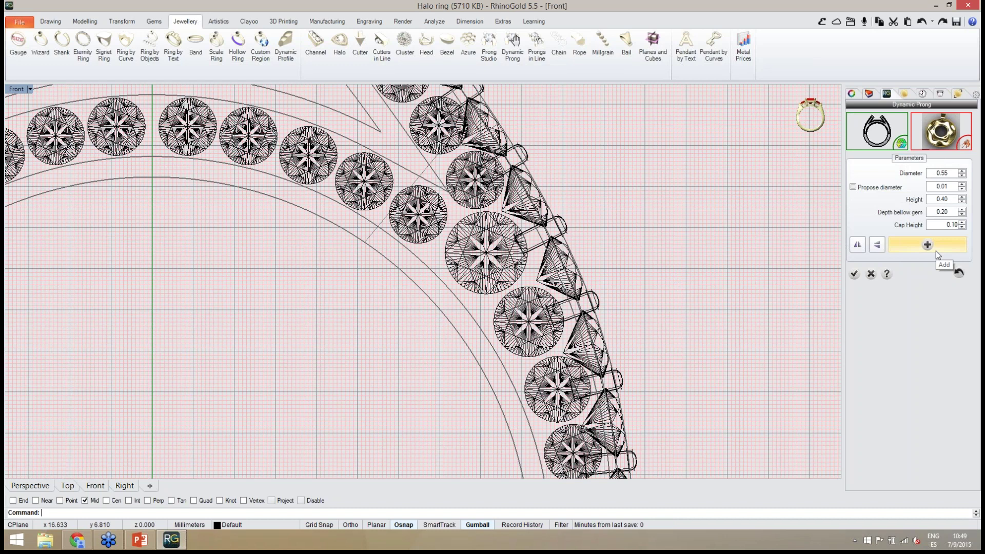
scroll(620, 281, down, 10)
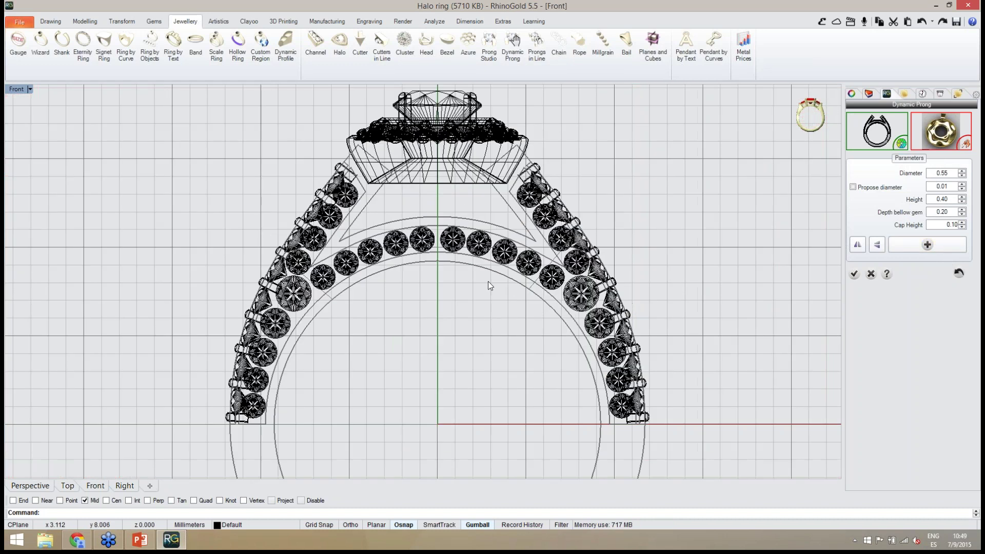
scroll(482, 280, up, 5)
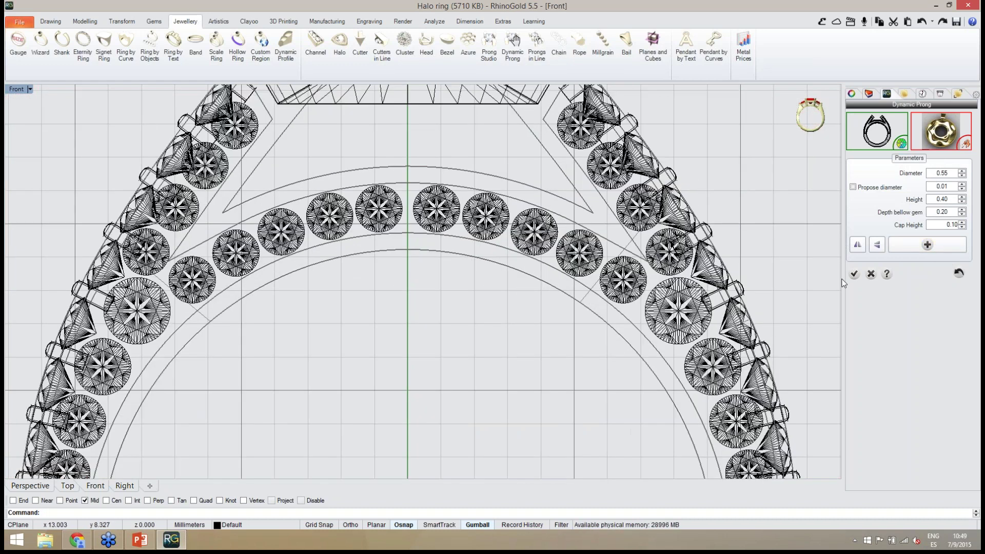
click(858, 246)
click(927, 245)
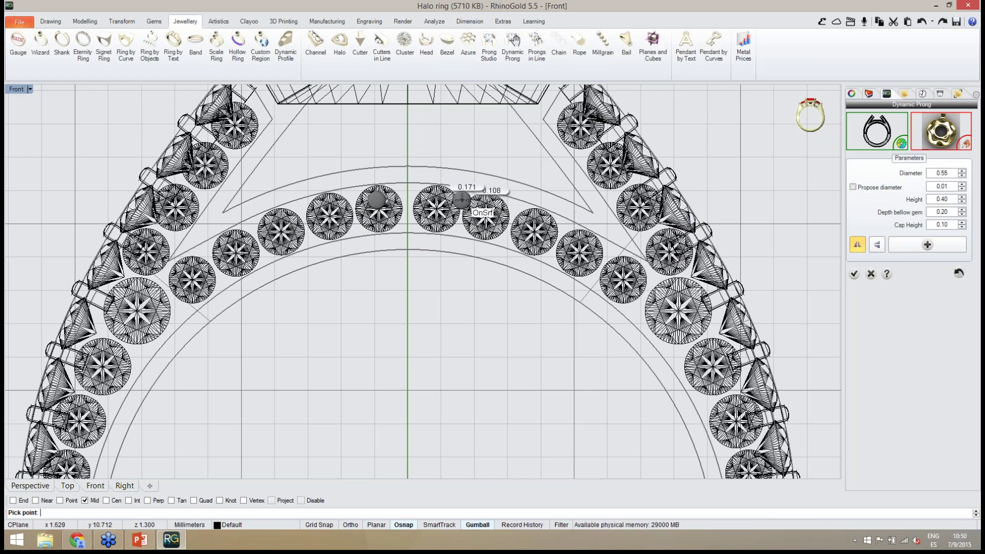
key(Escape)
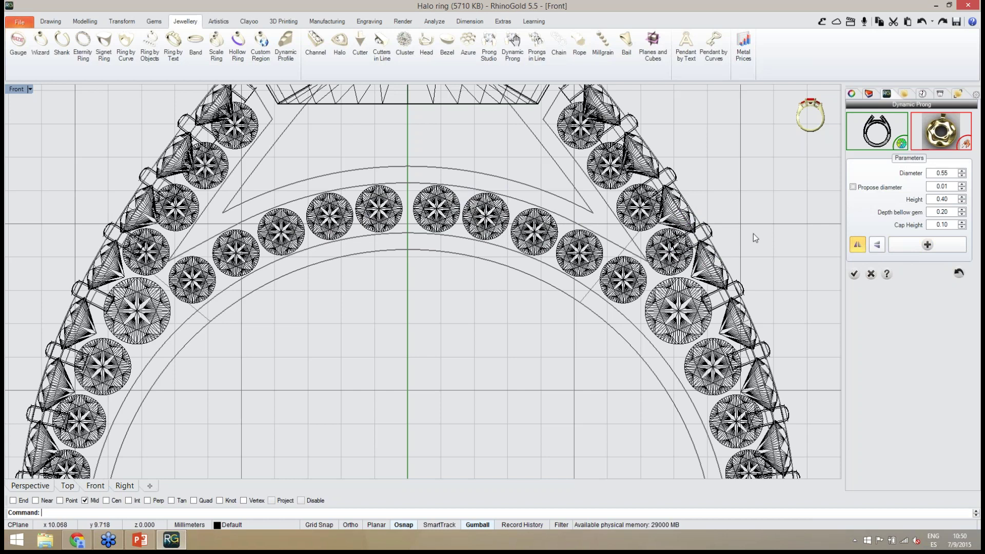
Place prongs in the gaps between the inner band's stones, then view the ring in Perspective.
click(927, 246)
scroll(460, 189, up, 5)
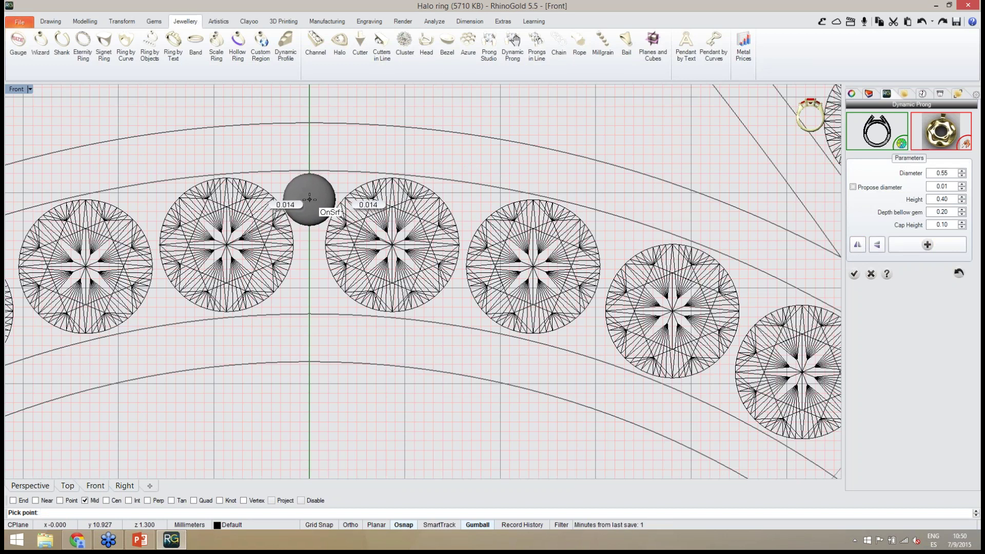
click(309, 199)
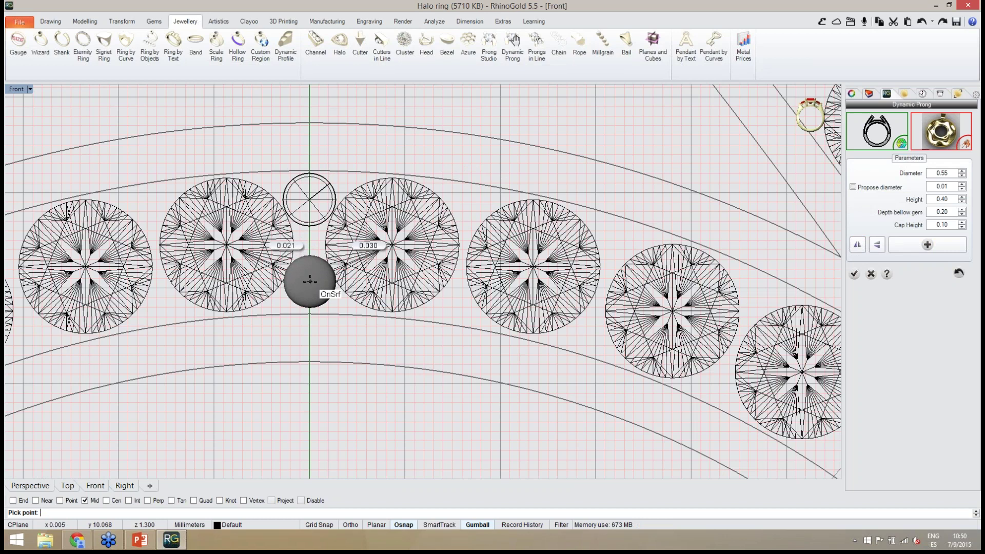
click(310, 284)
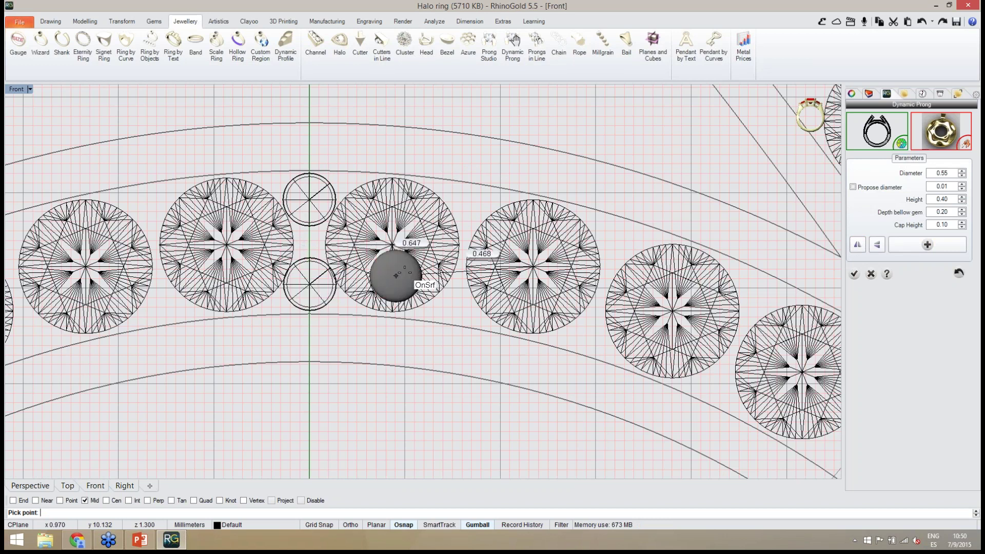
right_drag(449, 273, 283, 298)
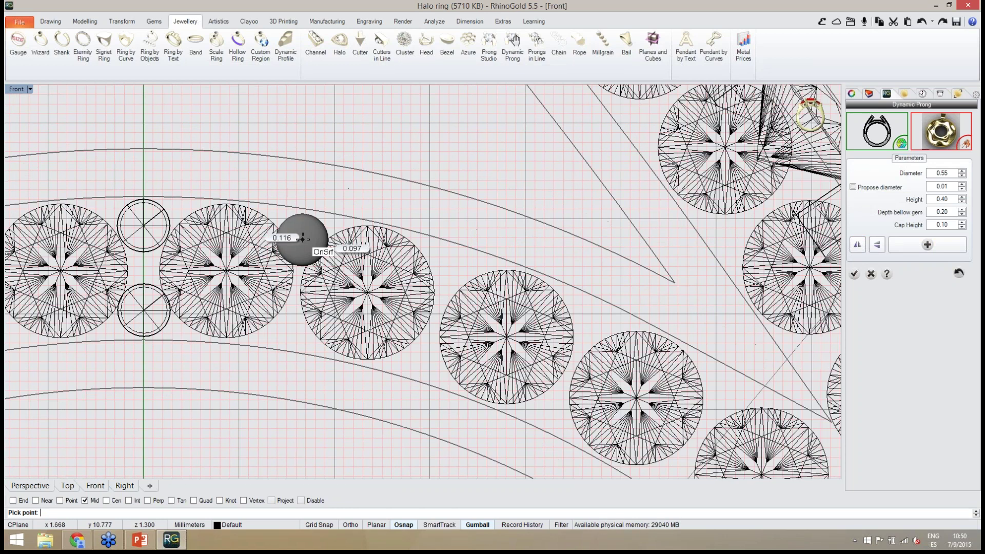
click(303, 238)
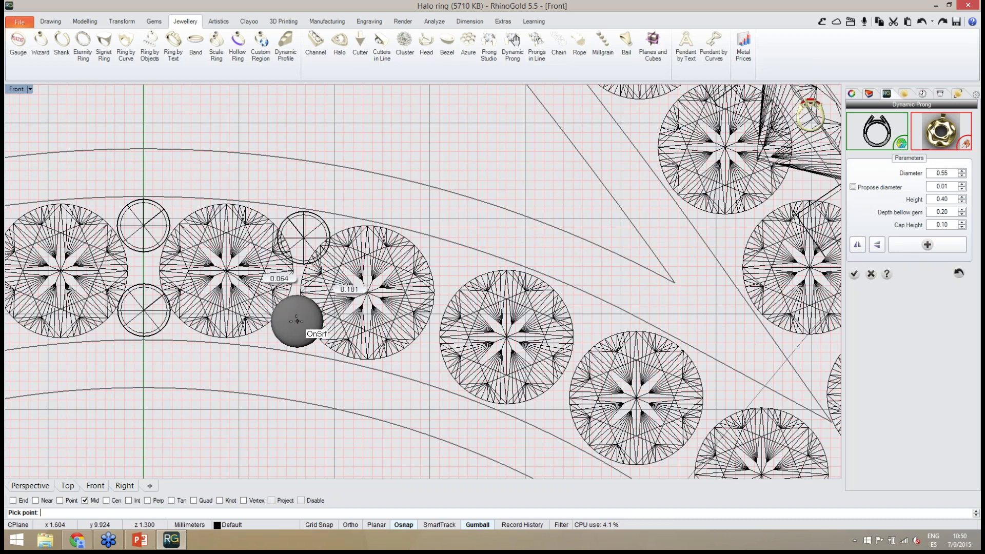
click(293, 322)
right_drag(372, 327, 309, 319)
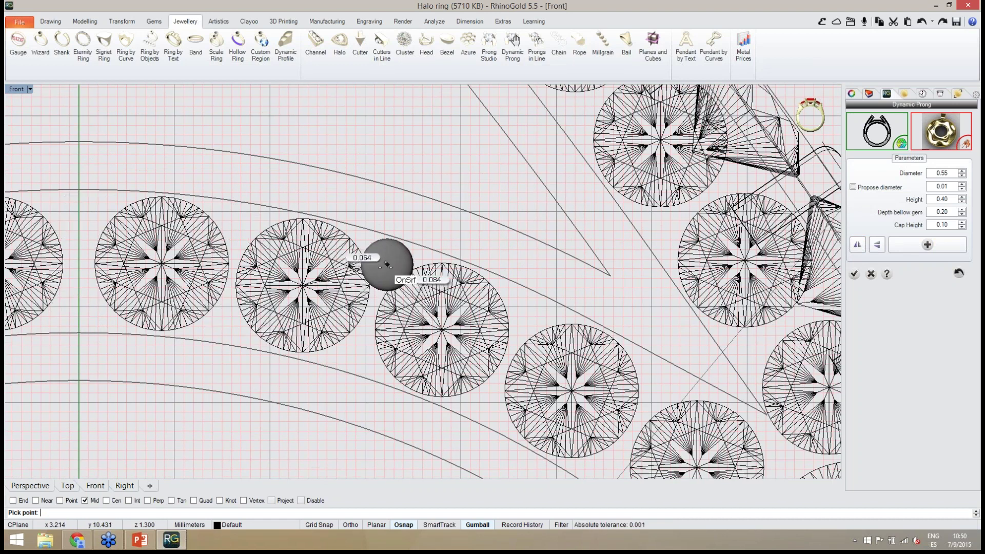
click(386, 265)
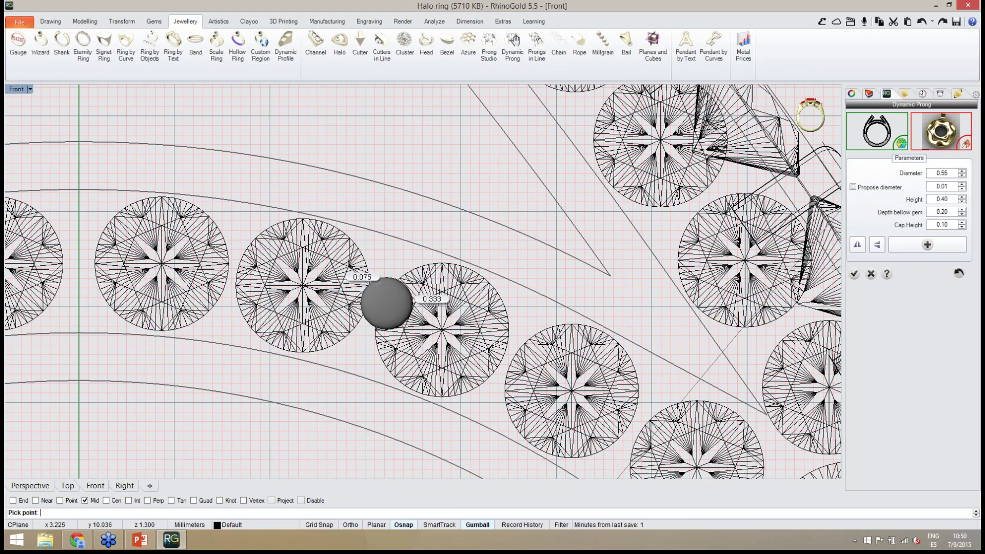
click(45, 485)
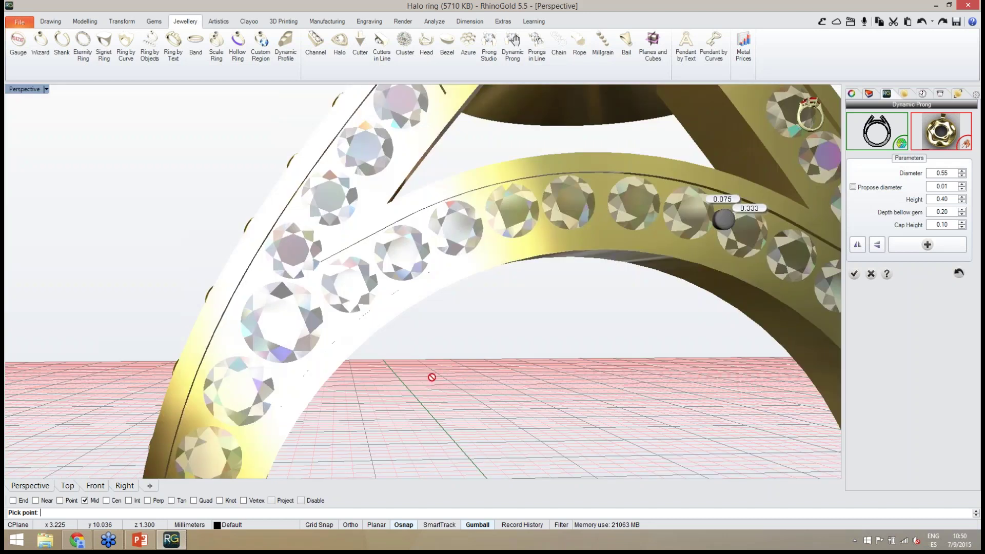
Place two prongs between neighbouring diamonds on the inner gem row.
right_drag(426, 382, 506, 356)
scroll(505, 356, down, 3)
scroll(505, 357, up, 8)
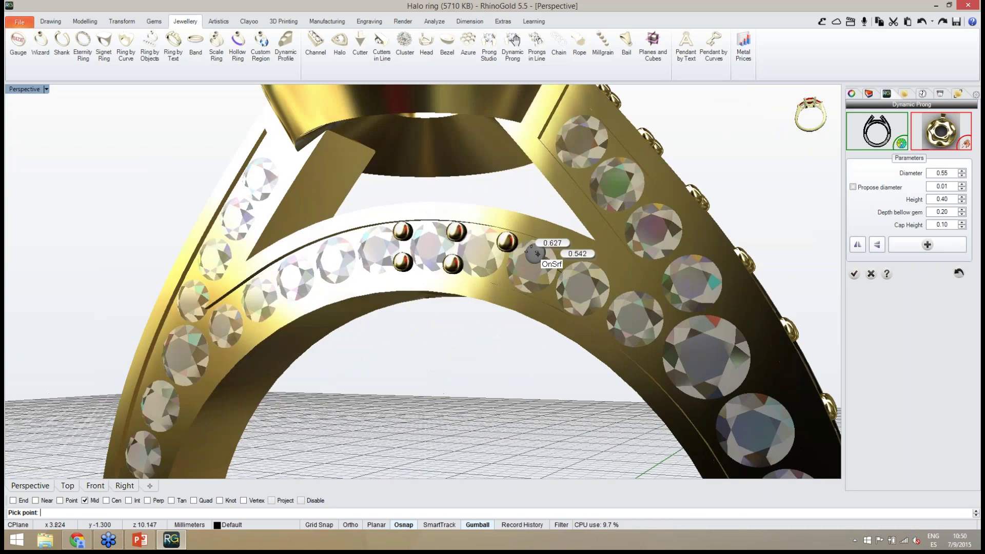
scroll(503, 270, down, 3)
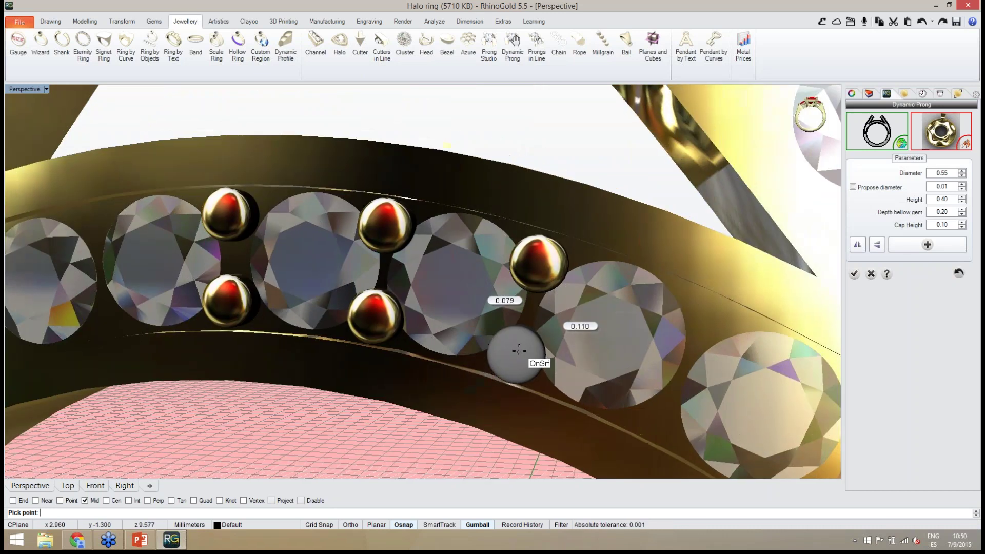
scroll(527, 347, up, 3)
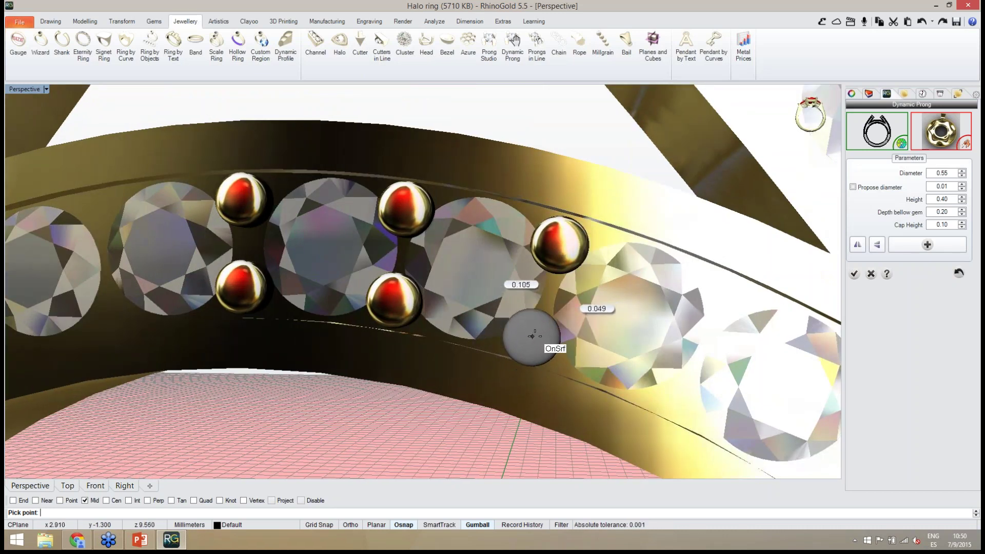
scroll(408, 307, down, 3)
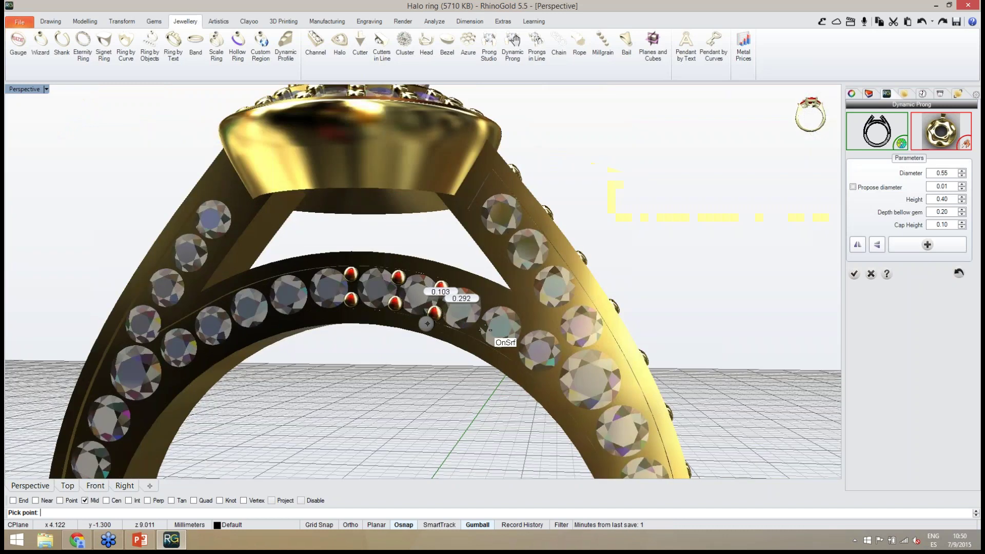
scroll(434, 287, up, 3)
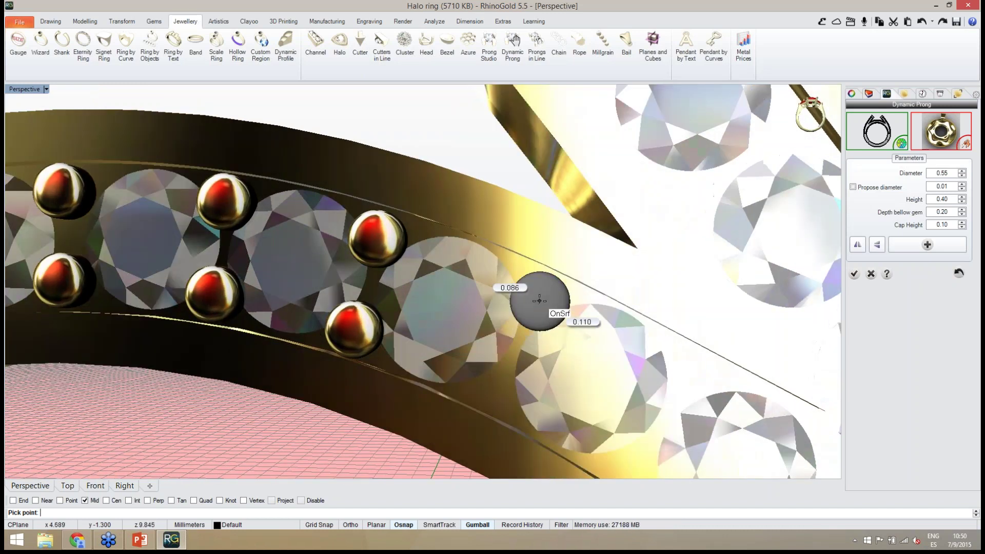
click(538, 300)
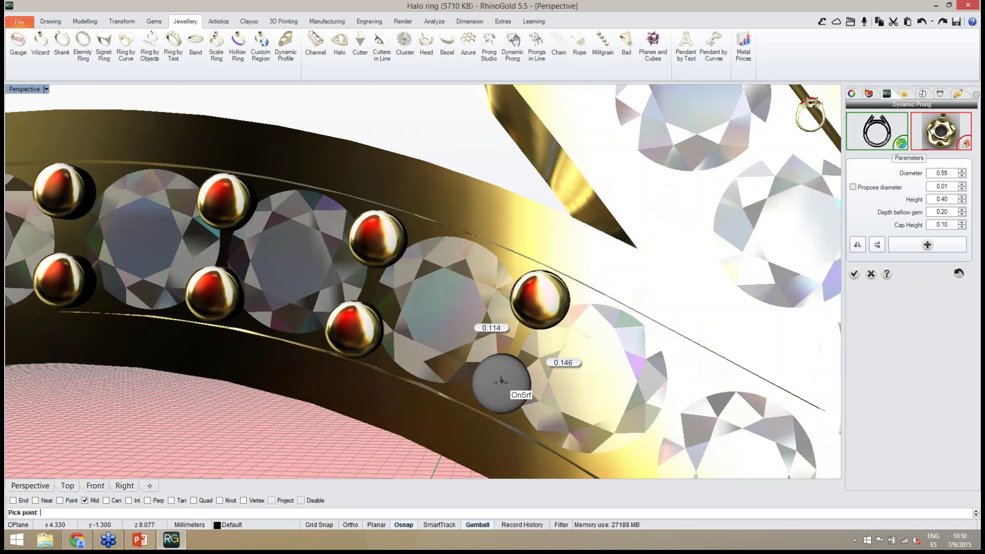
click(500, 383)
Add four more prongs in the upper and lower gaps between the next inner-row stones.
scroll(461, 334, down, 3)
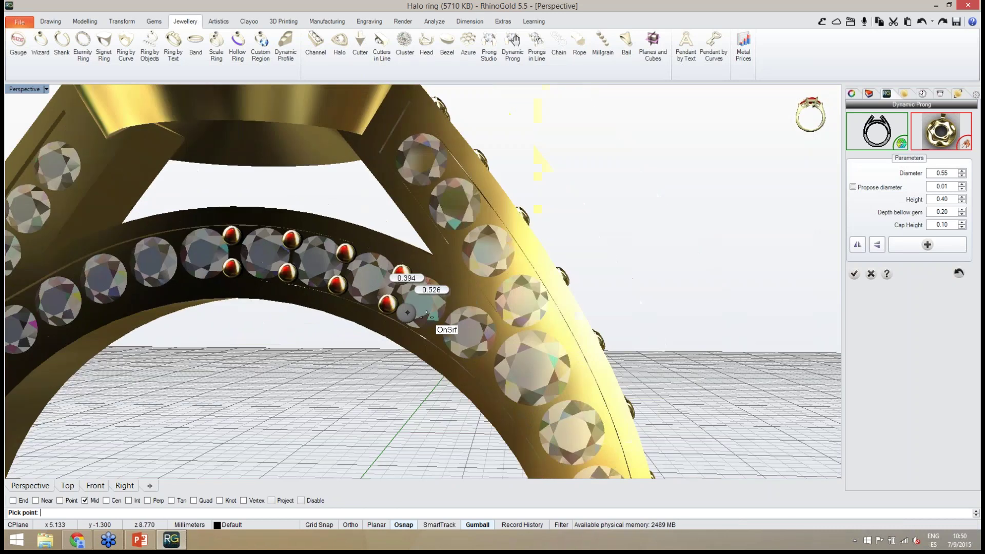
scroll(441, 318, up, 3)
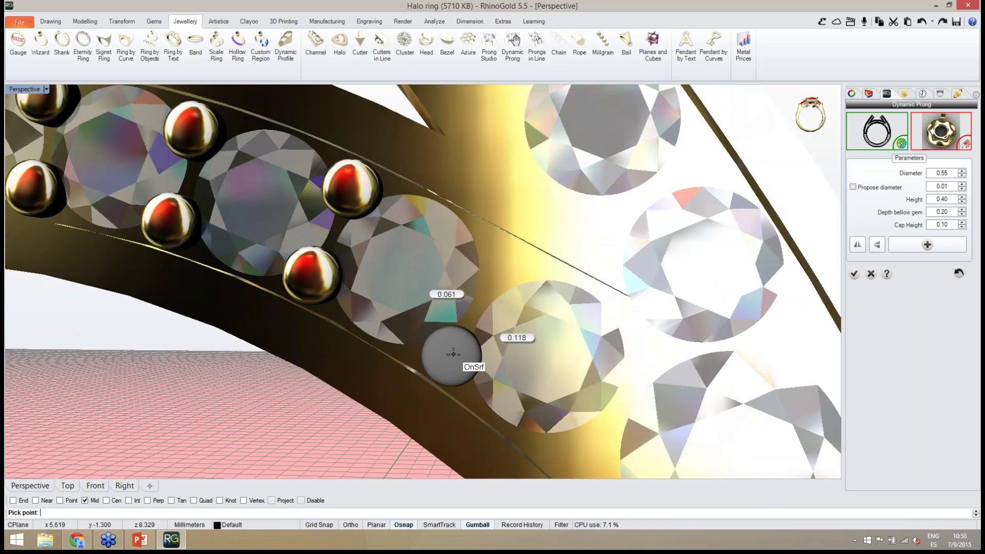
click(450, 350)
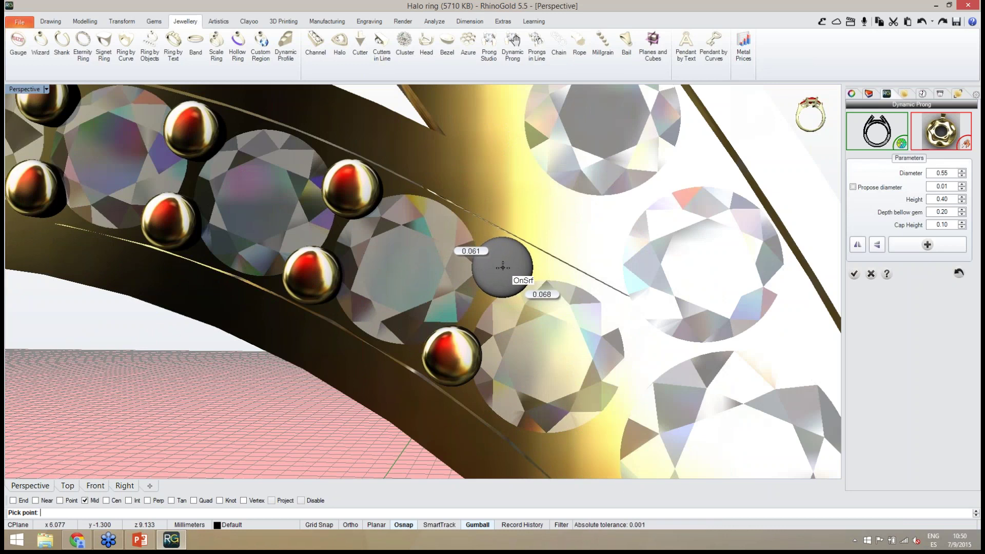
click(490, 269)
scroll(462, 259, down, 2)
scroll(462, 282, down, 2)
scroll(482, 241, up, 4)
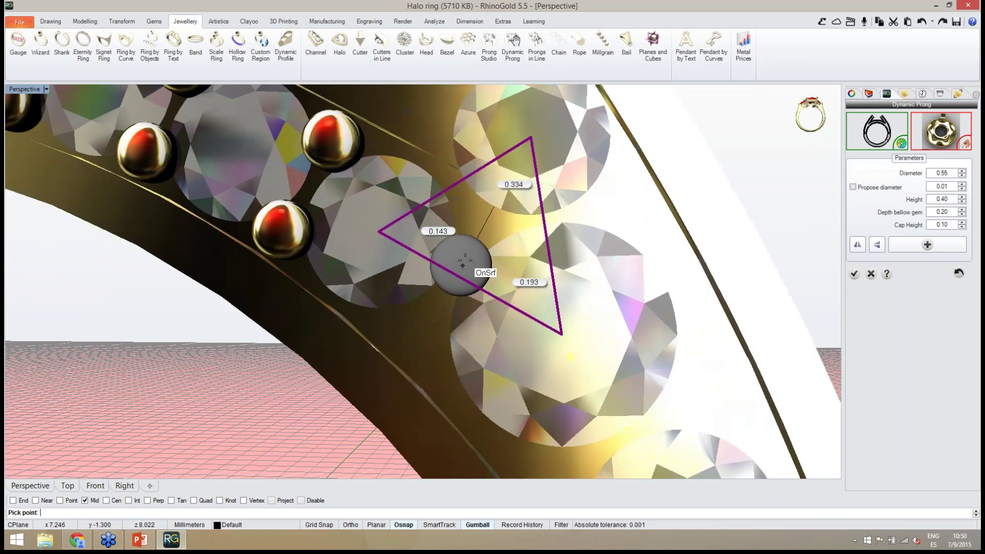
click(484, 227)
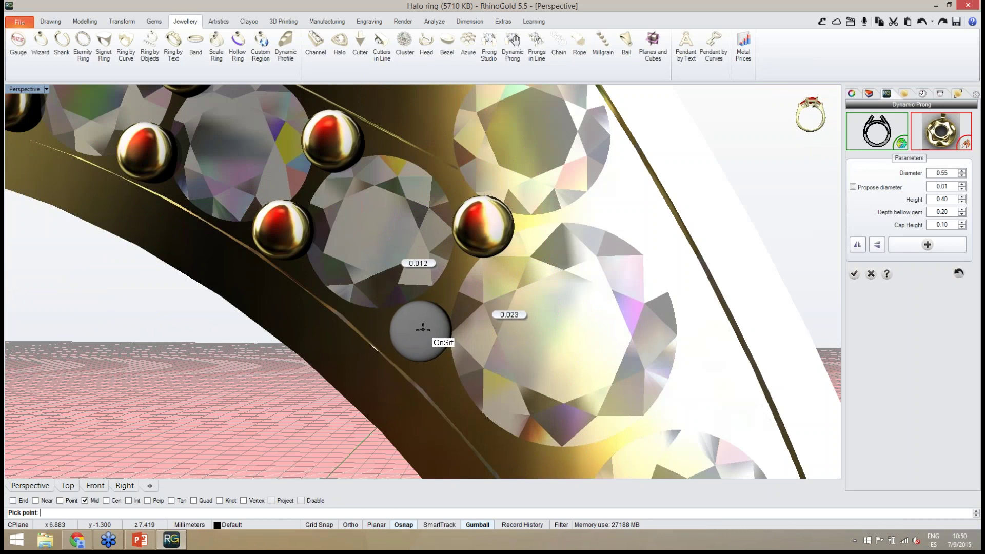
click(423, 329)
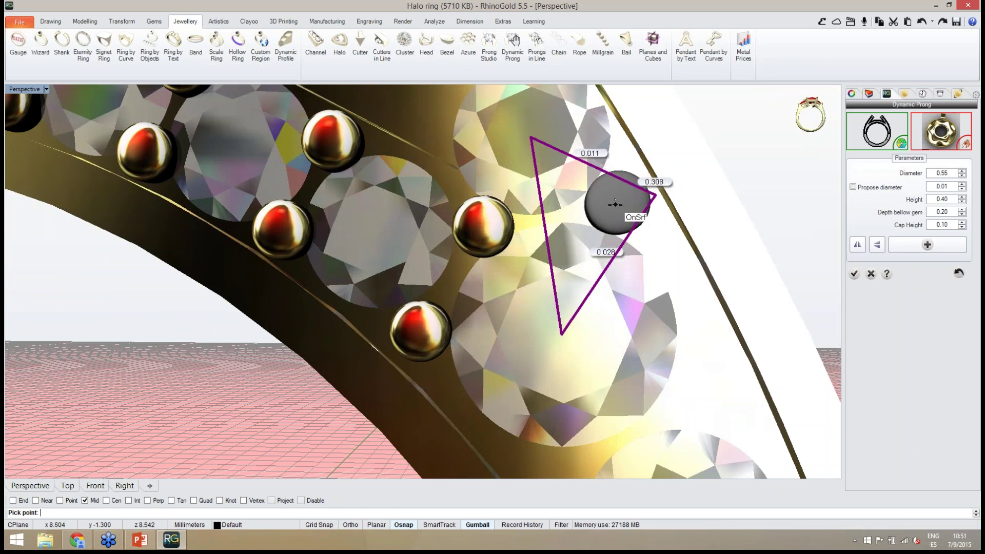
Place three prongs between diamonds on the shank's outer row.
scroll(521, 359, down, 5)
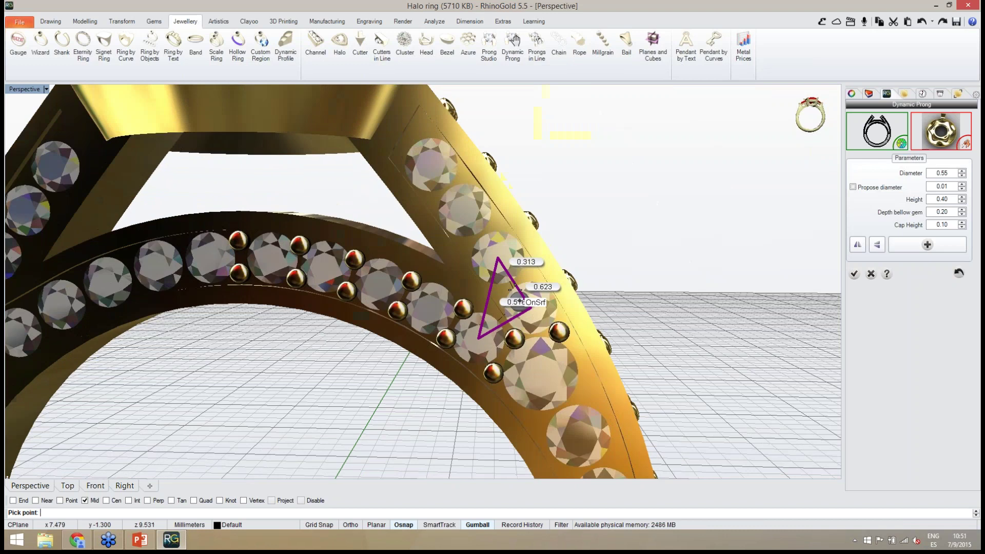
scroll(520, 302, up, 5)
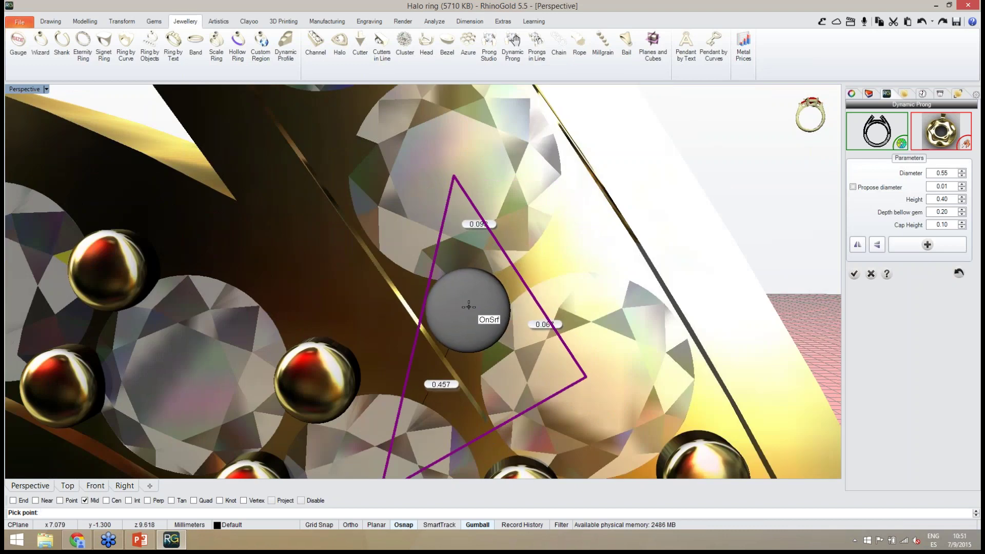
scroll(575, 245, down, 3)
click(570, 233)
scroll(578, 342, up, 3)
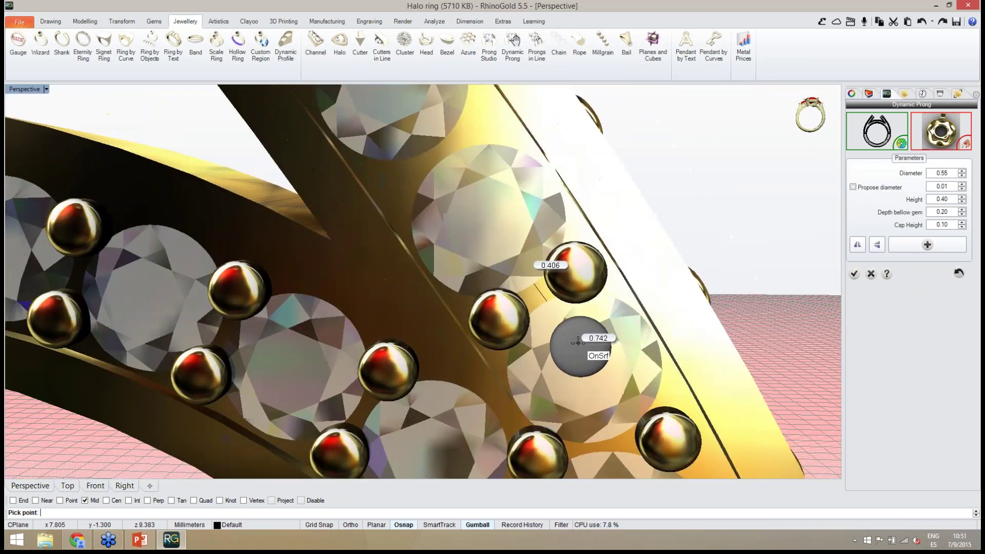
scroll(578, 343, down, 3)
scroll(580, 288, up, 3)
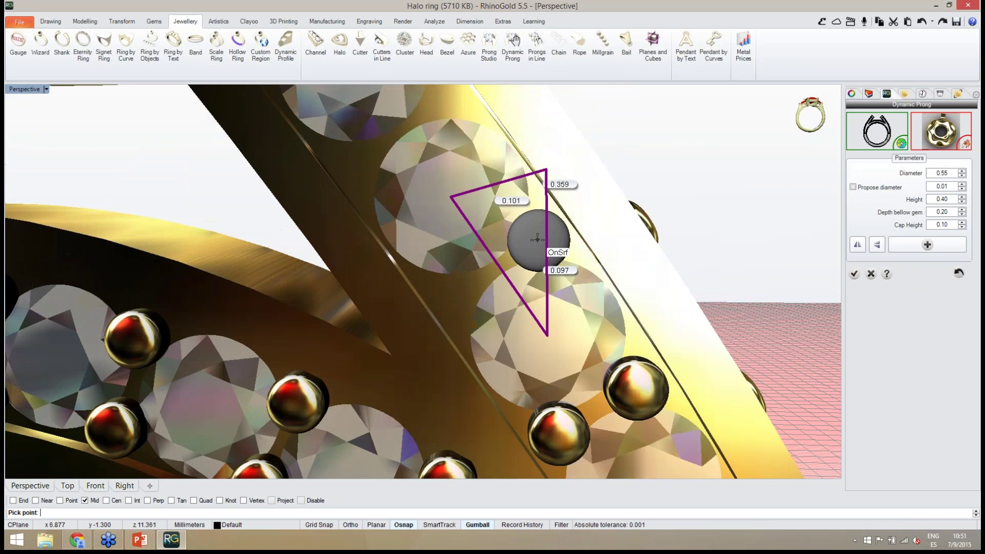
click(537, 238)
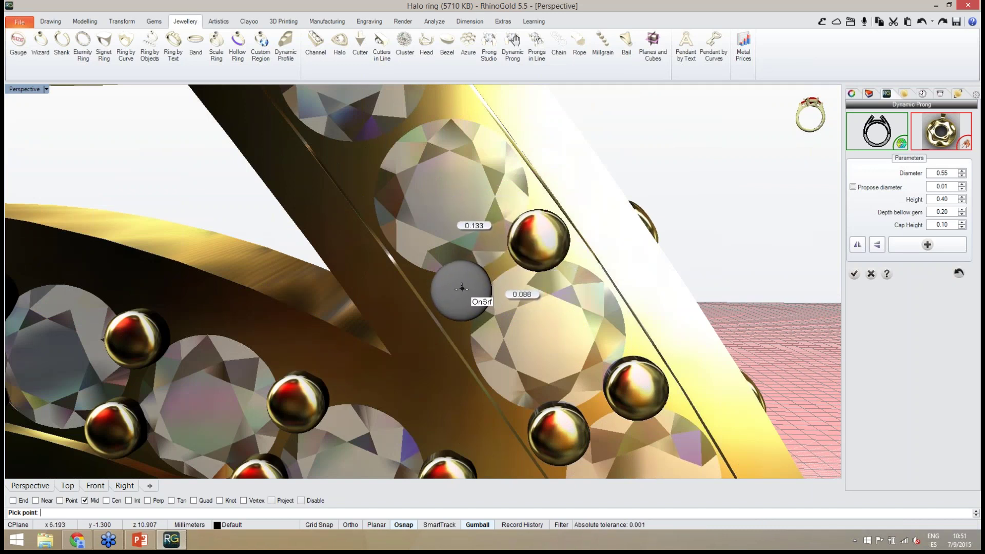
click(464, 288)
Add a prong between the next outer-row stones and two around the large shank diamond.
scroll(501, 329, down, 3)
scroll(433, 194, up, 3)
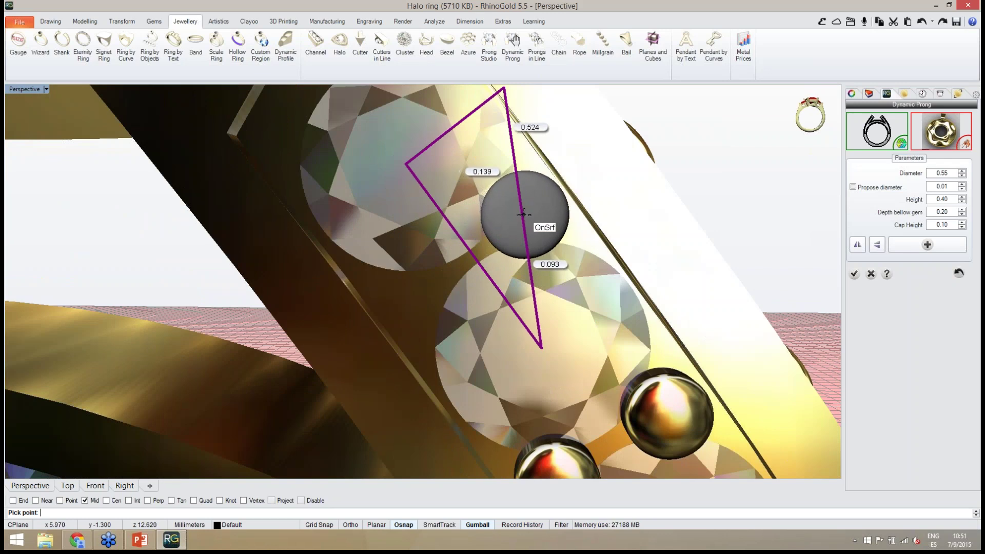
click(526, 216)
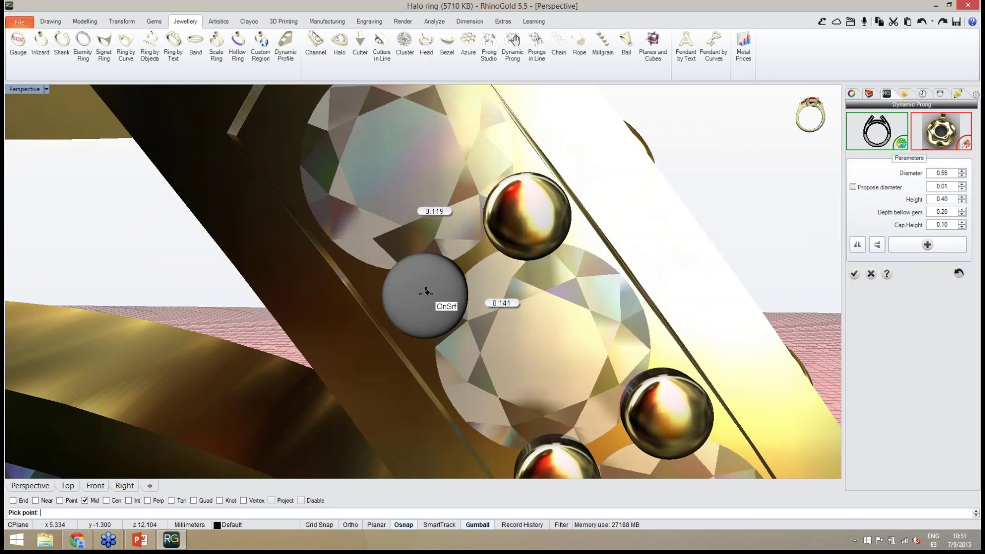
scroll(440, 209, down, 4)
scroll(418, 191, up, 4)
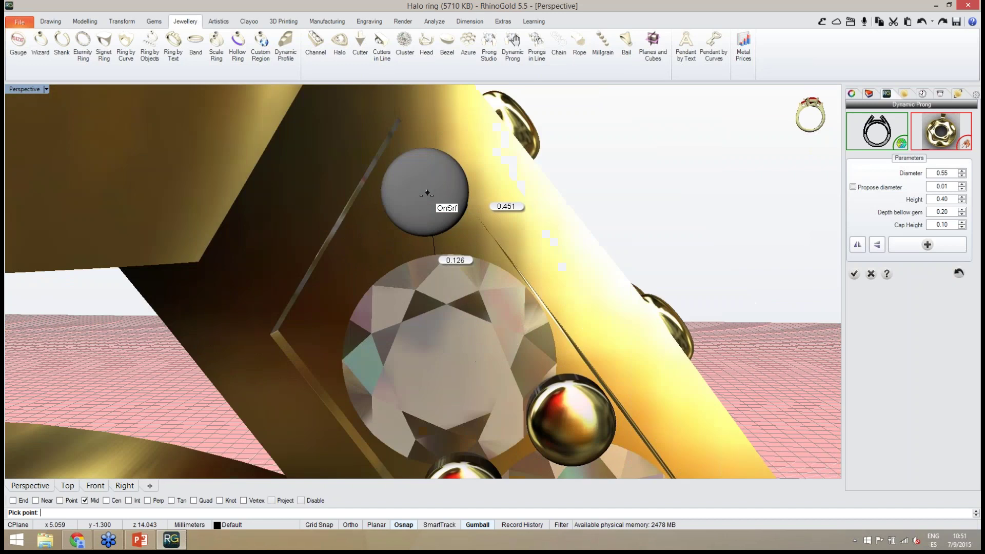
click(417, 219)
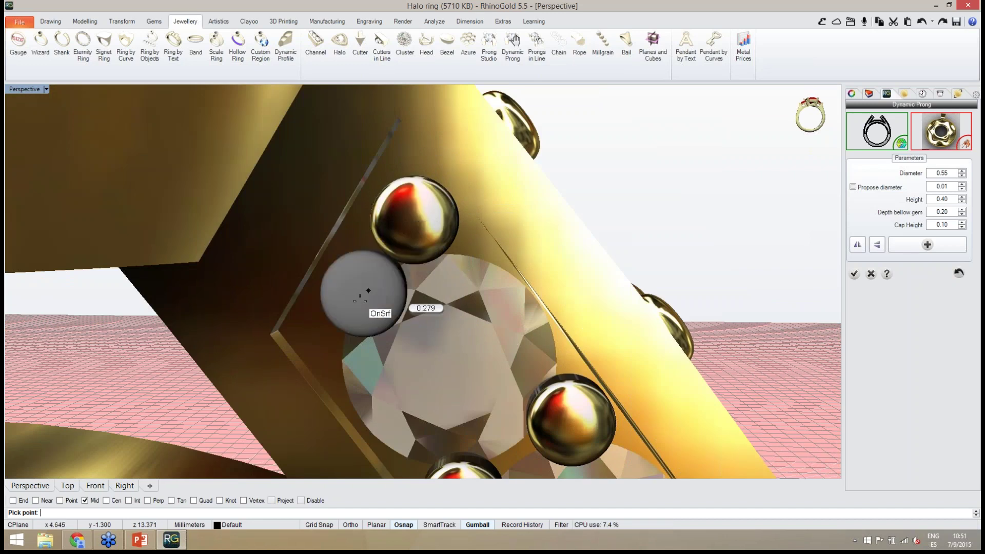
click(336, 326)
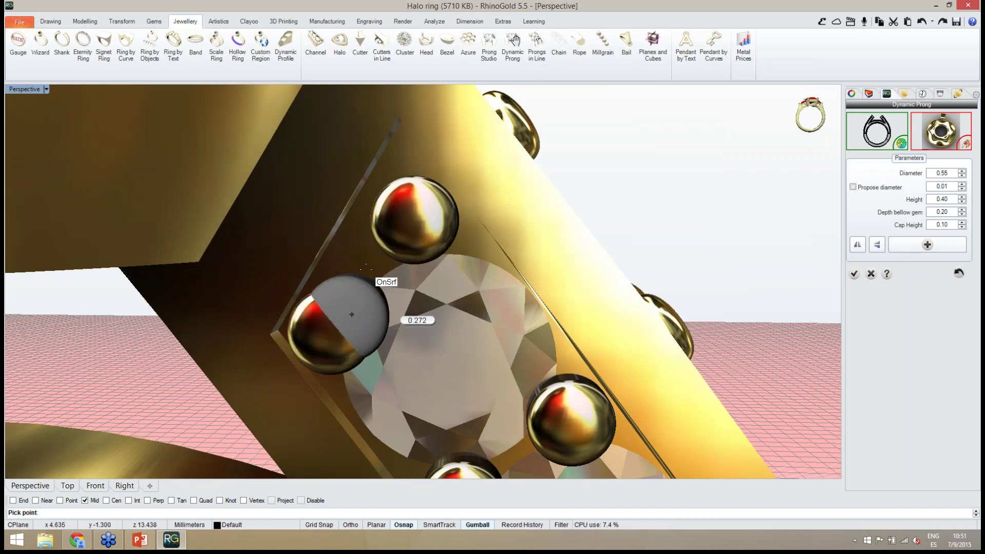
Seat four prongs in the gaps between diamonds lower on the shank.
scroll(425, 225, down, 6)
scroll(425, 226, down, 3)
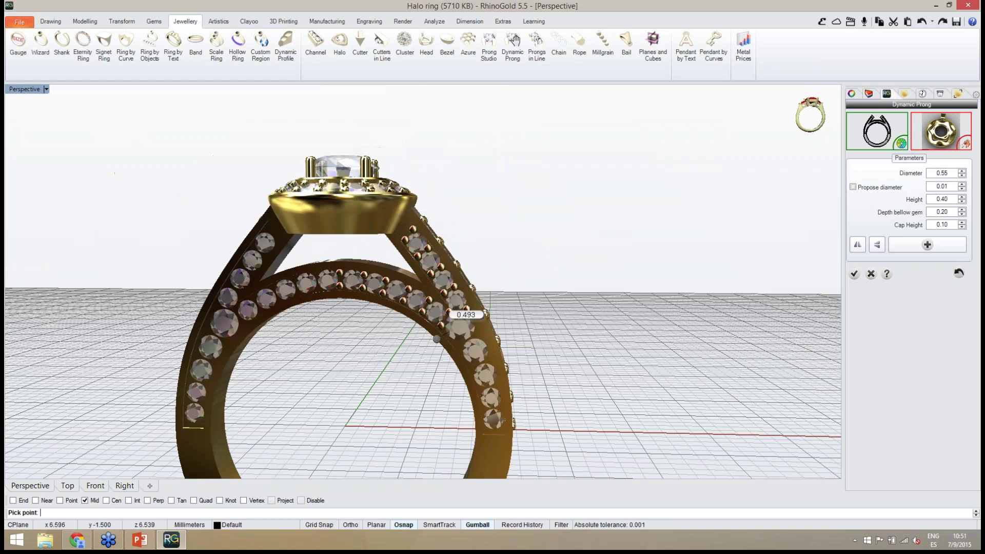
scroll(440, 334, up, 8)
scroll(440, 334, up, 5)
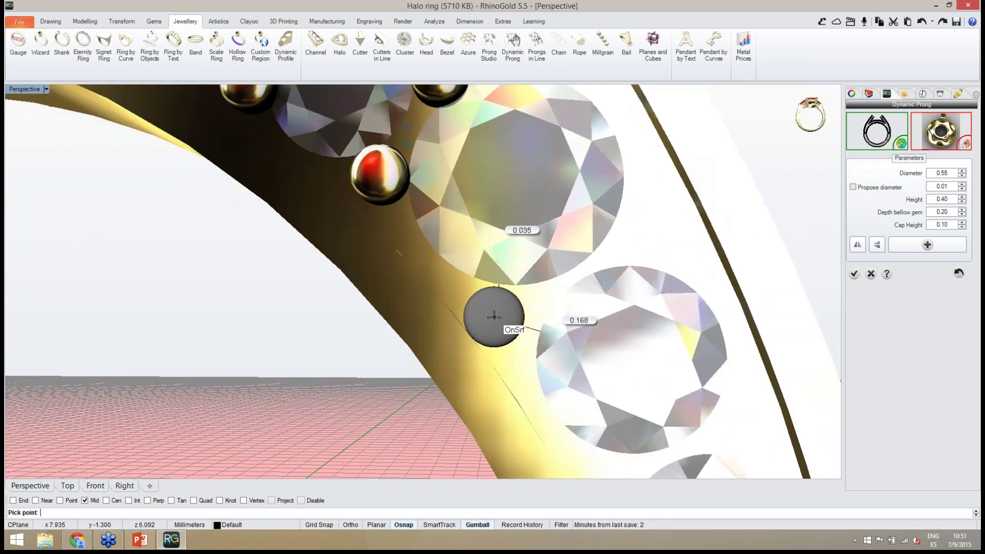
click(512, 314)
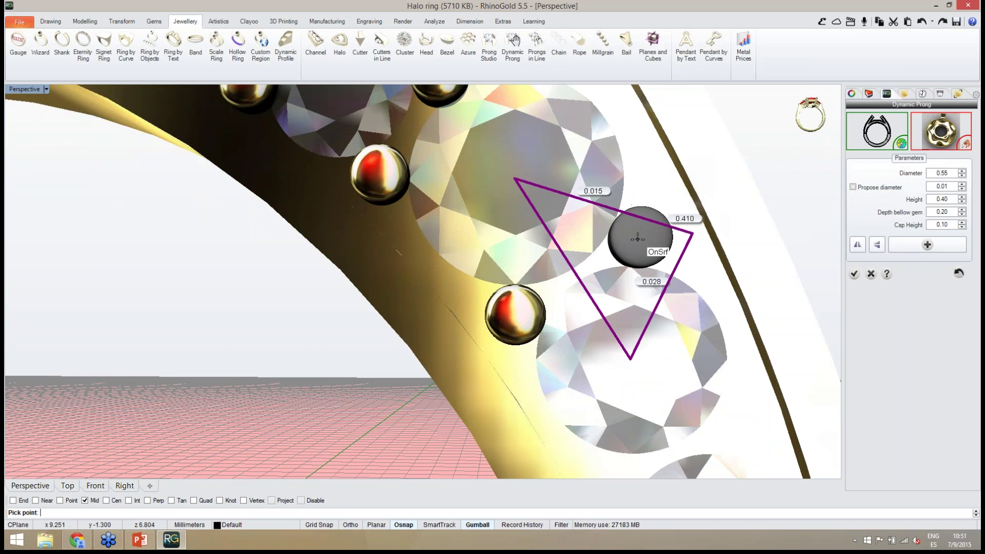
click(638, 238)
scroll(636, 240, down, 4)
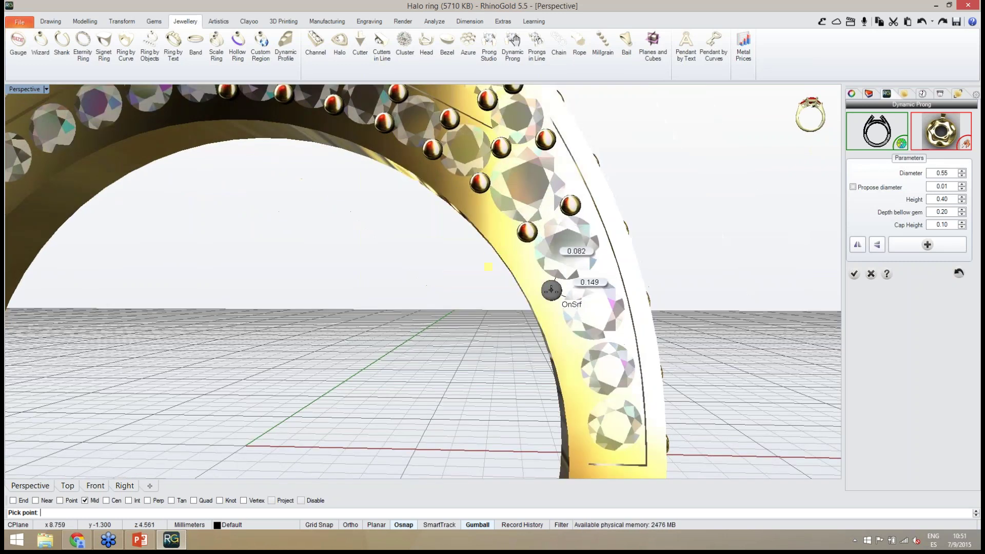
scroll(551, 290, up, 5)
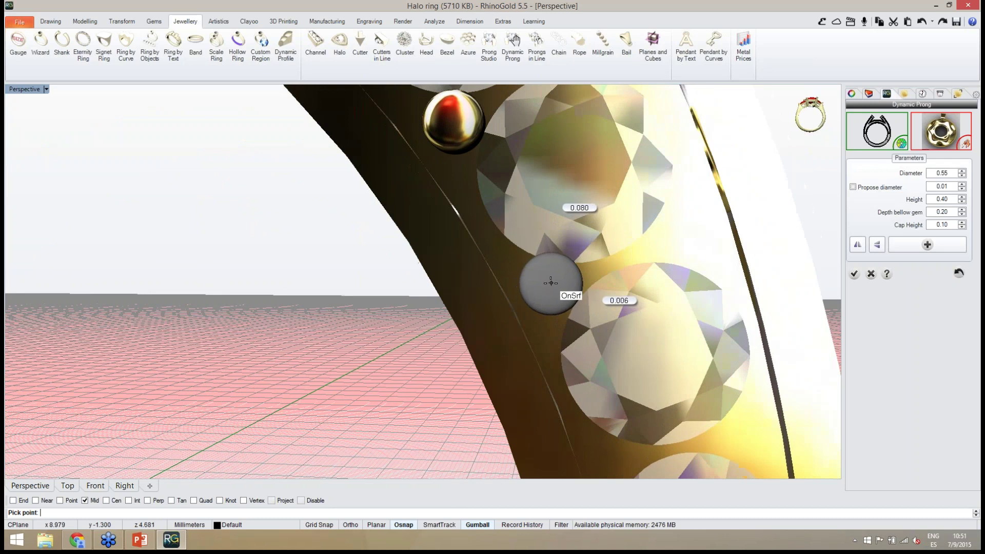
click(547, 290)
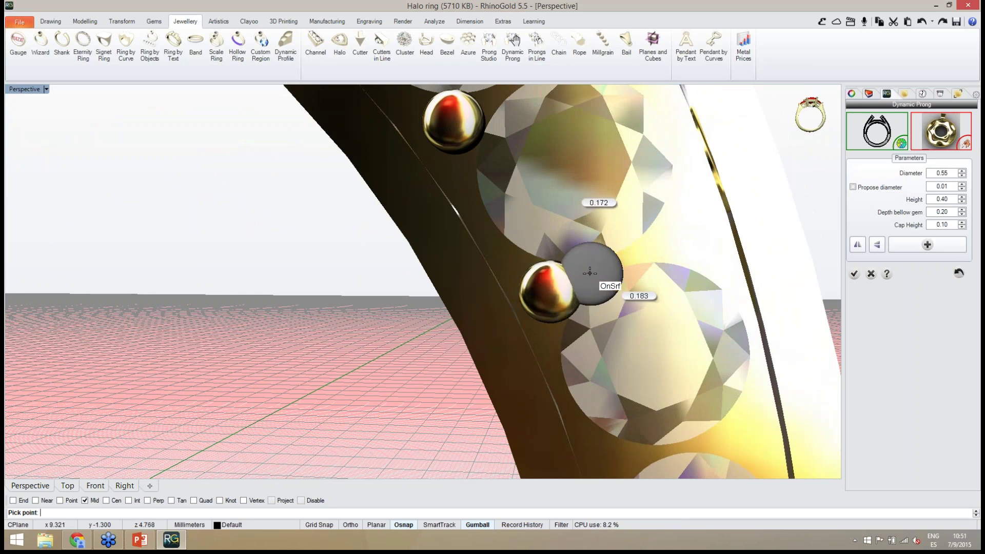
click(679, 239)
Add prongs between the two lowest diamonds and below the last stone.
scroll(616, 251, down, 5)
scroll(622, 318, up, 5)
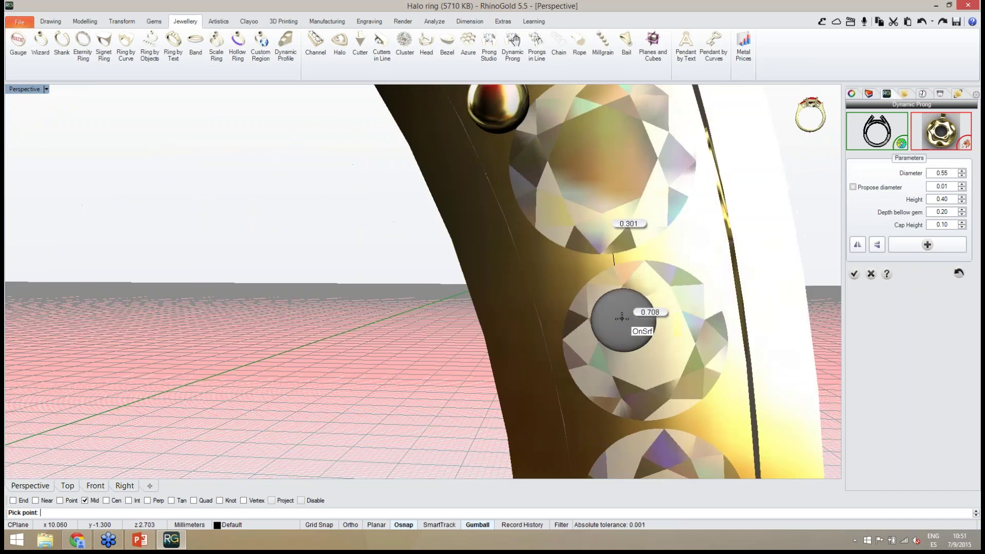
scroll(626, 316, up, 2)
scroll(599, 308, down, 2)
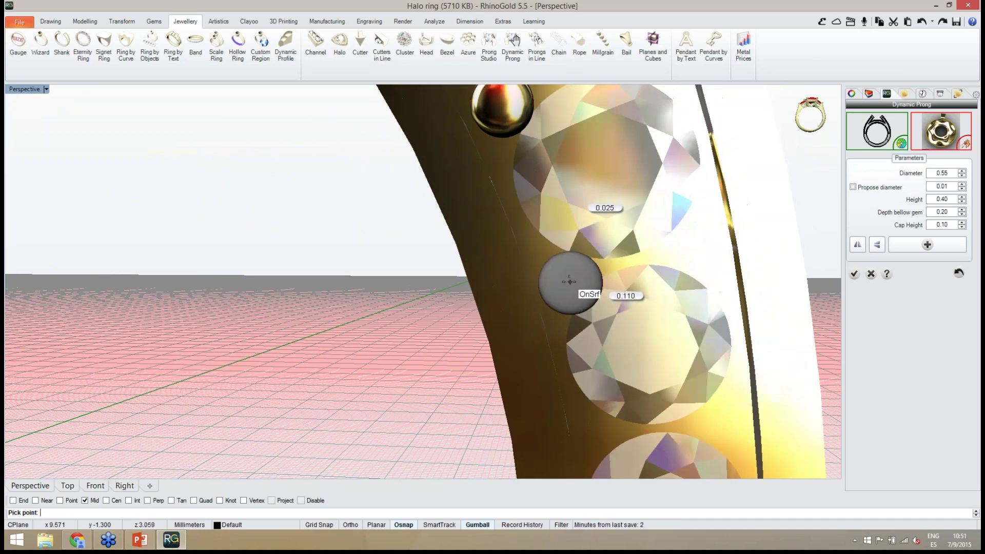
scroll(616, 256, down, 2)
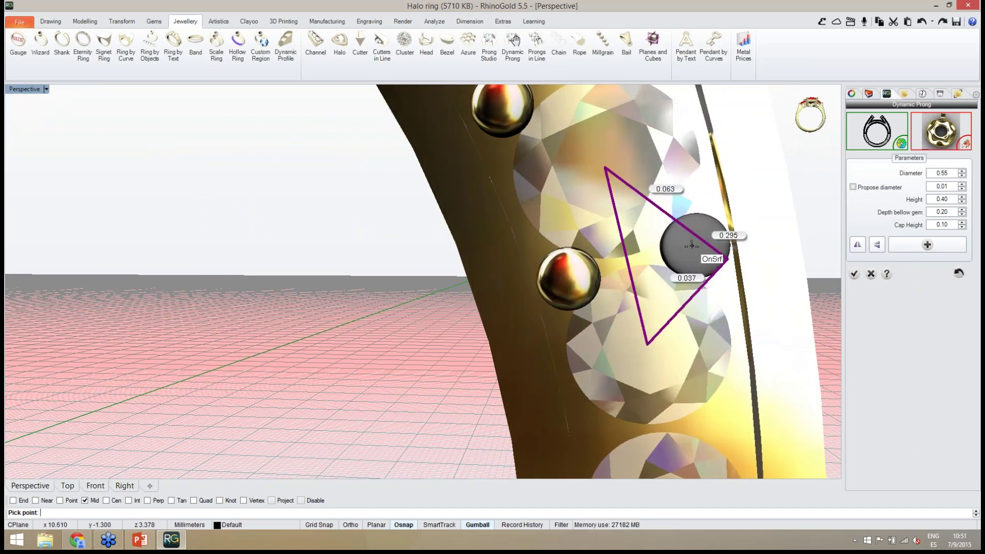
click(623, 263)
scroll(547, 209, down, 2)
scroll(547, 210, up, 3)
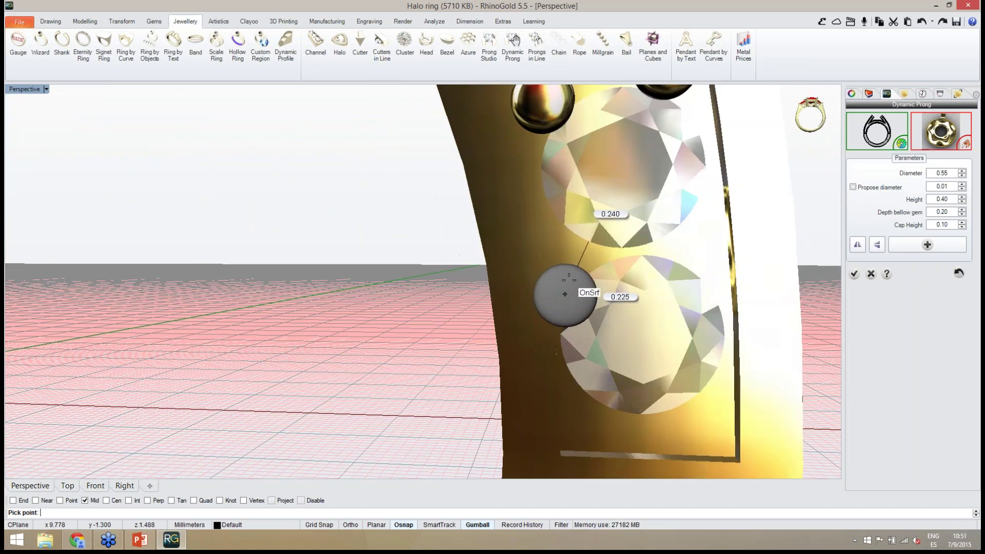
mouse_move(572, 261)
right_down()
mouse_move(583, 264)
mouse_move(559, 269)
right_up()
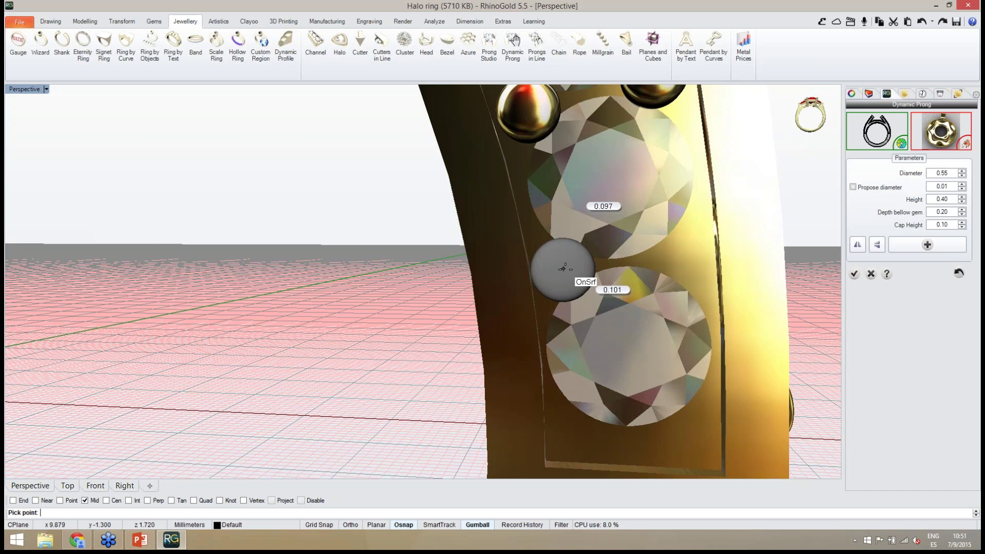
click(564, 265)
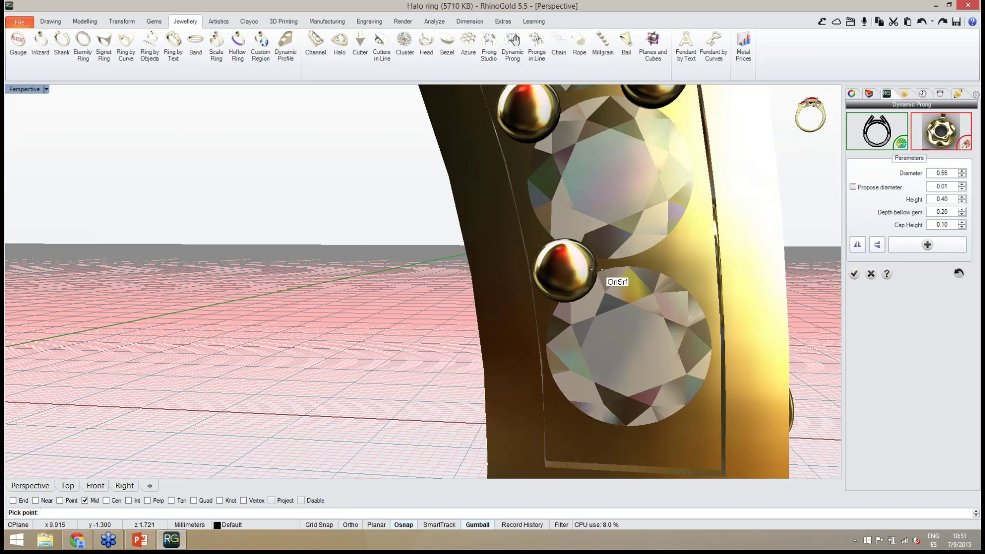
click(680, 256)
right_drag(680, 257, 662, 308)
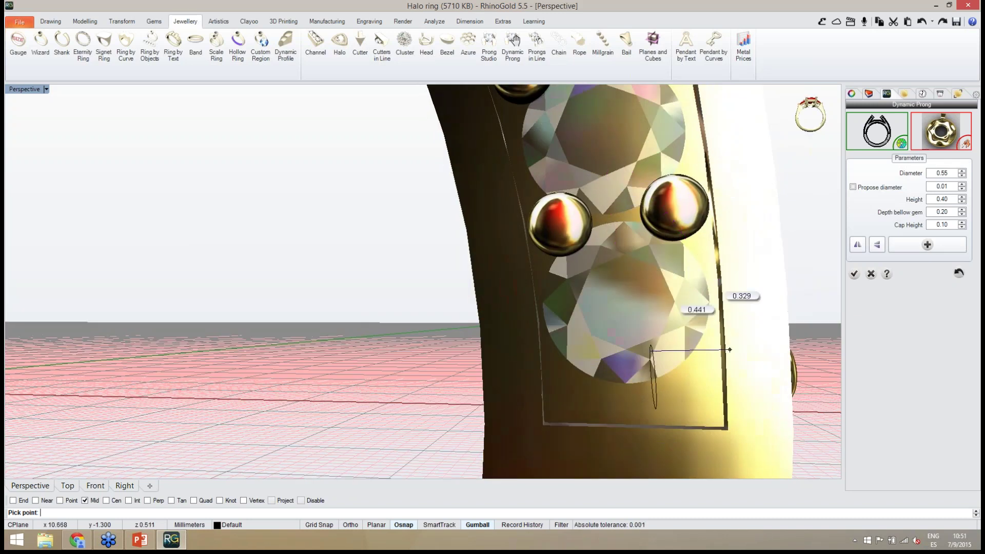
click(686, 389)
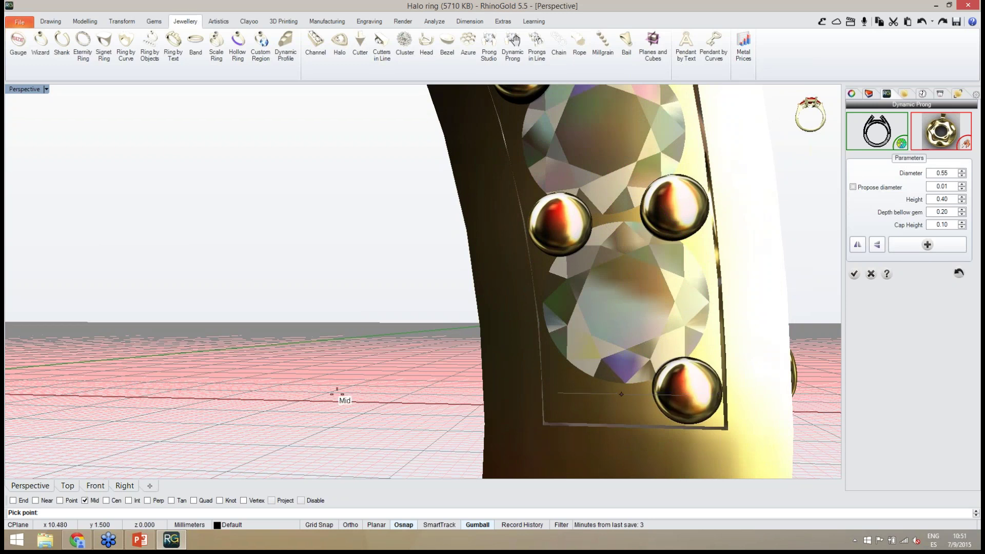
key(Escape)
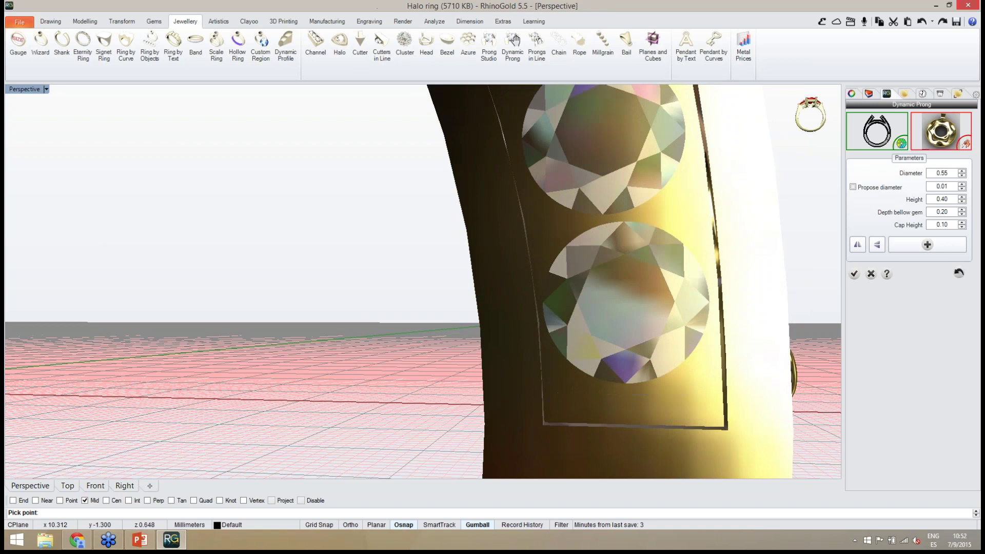
Build the placed prongs and add a fourth prong beside the last diamond.
click(565, 392)
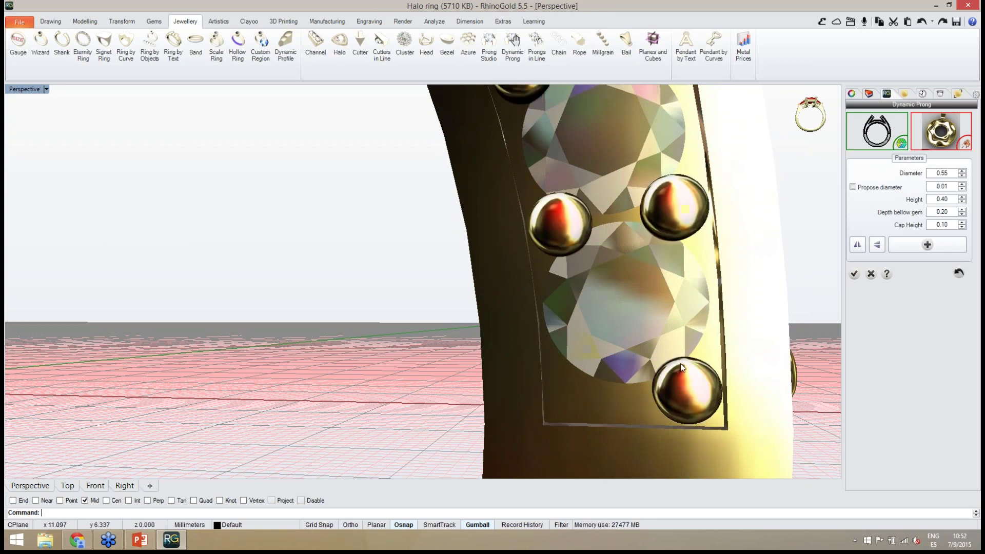
right_drag(580, 336, 579, 338)
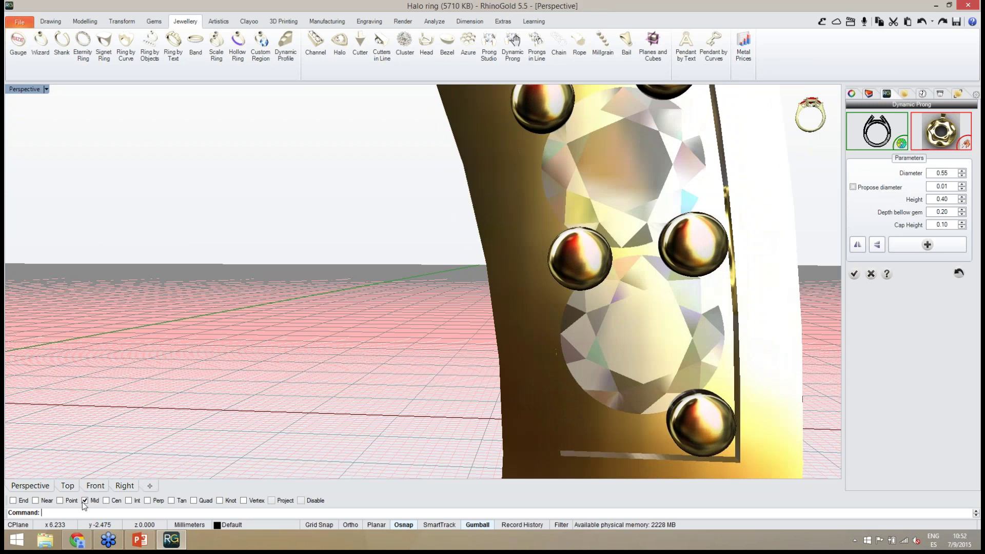
click(928, 245)
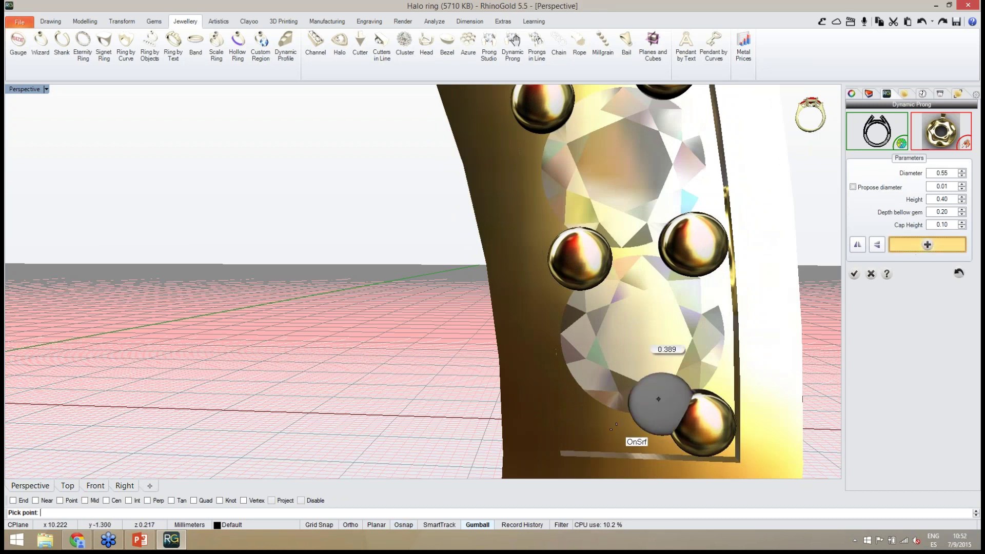
right_drag(590, 417, 583, 391)
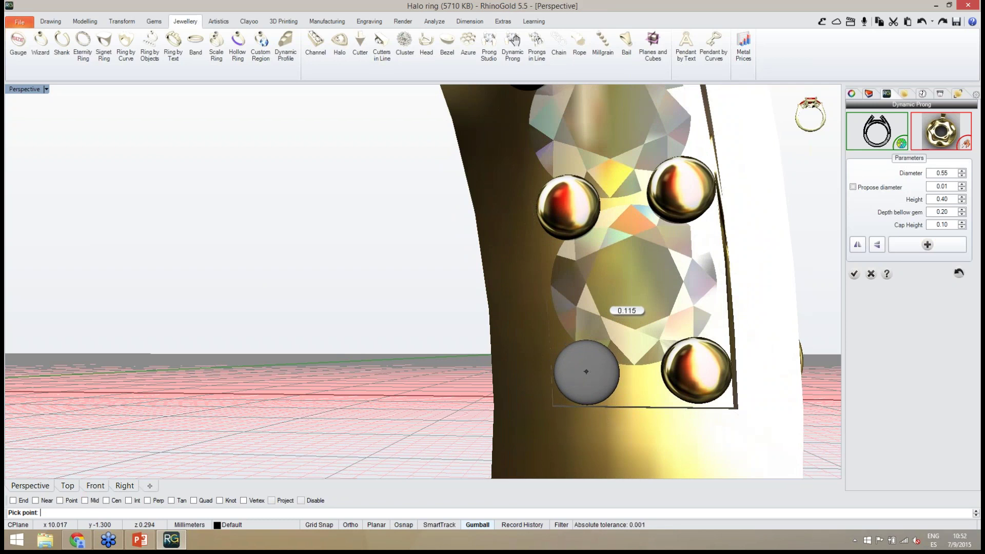
click(586, 372)
right_click(545, 374)
right_drag(506, 378, 636, 354)
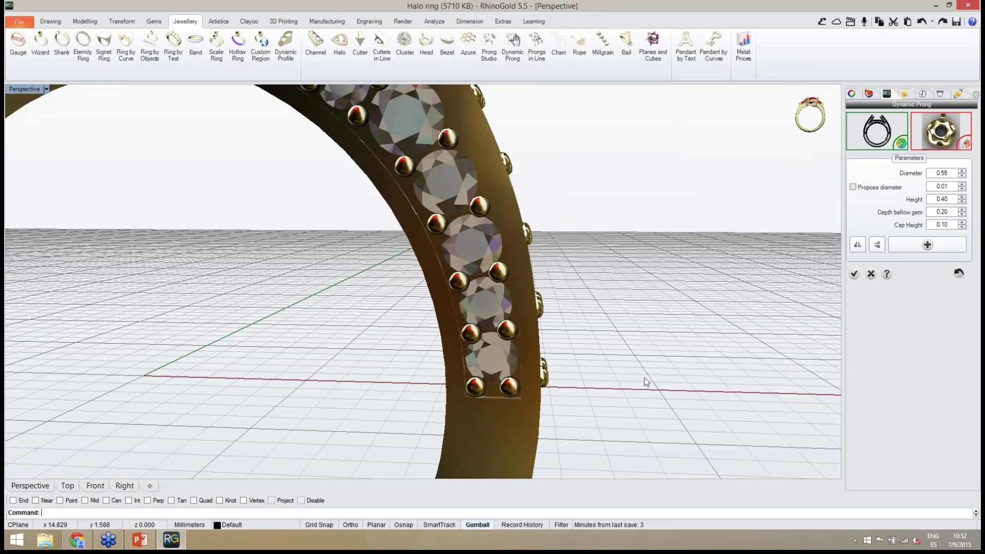
Confirm the Dynamic Prong settings, then inspect the new prong group and deselect it.
click(855, 280)
right_drag(763, 348, 713, 354)
scroll(700, 380, down, 5)
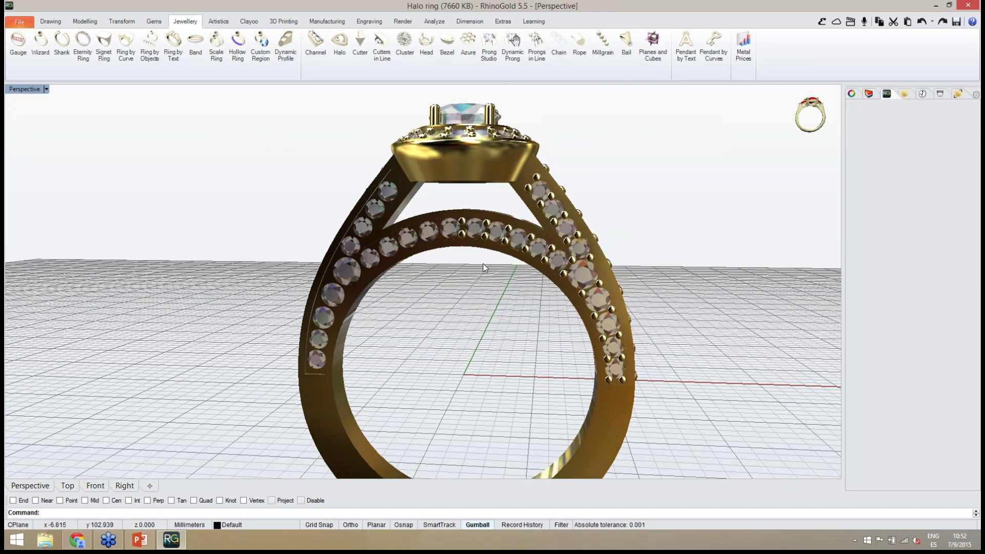
scroll(483, 264, up, 5)
click(512, 164)
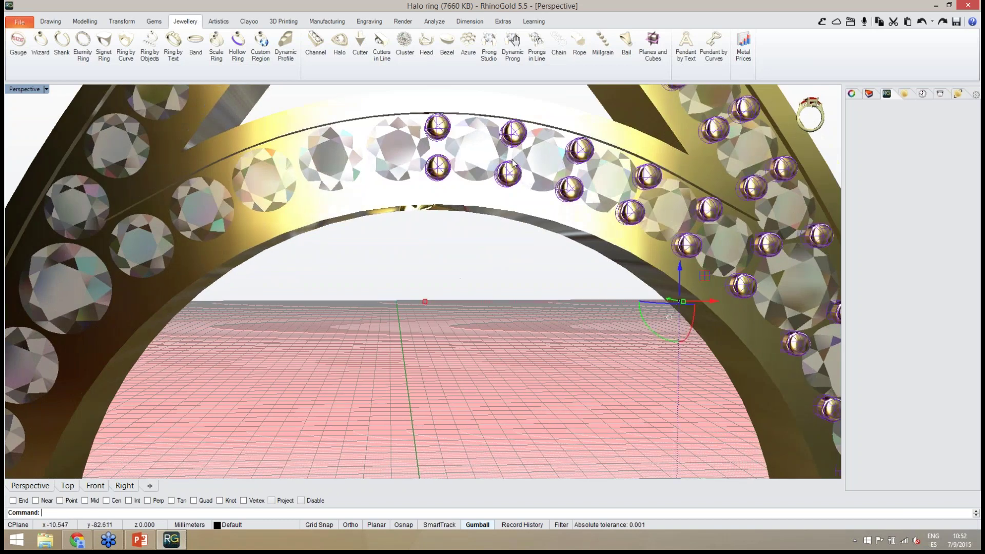
scroll(344, 302, down, 5)
right_drag(343, 301, 369, 341)
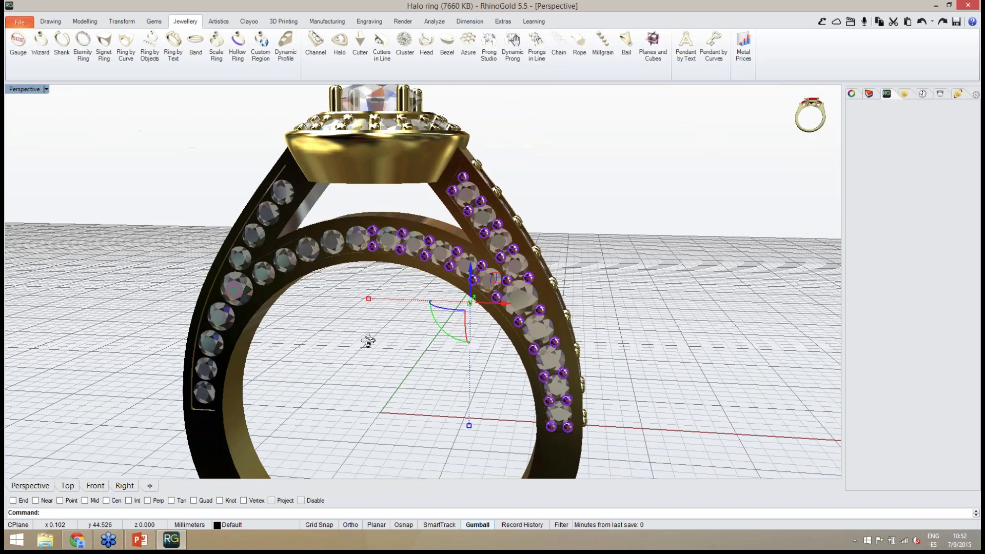
scroll(373, 236, up, 2)
scroll(373, 235, up, 4)
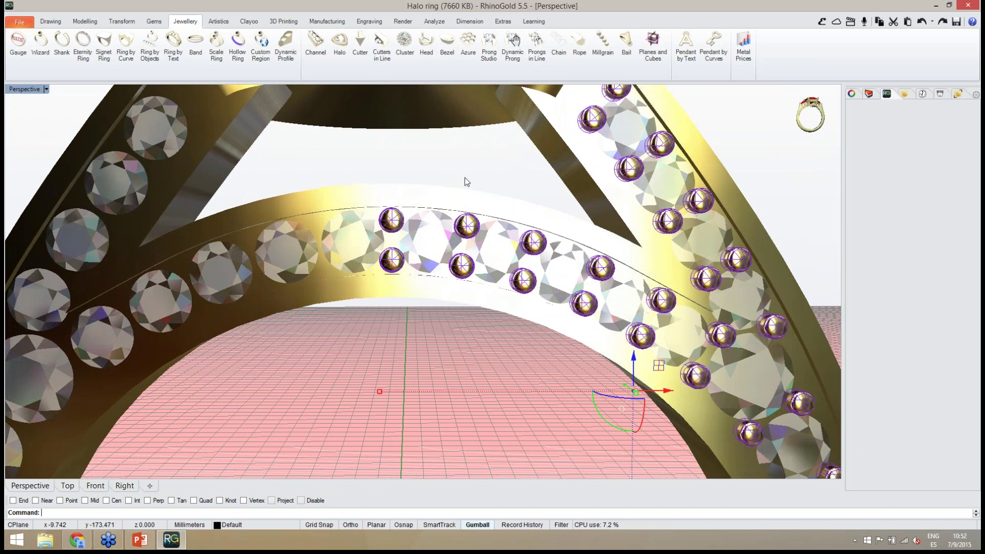
key(Escape)
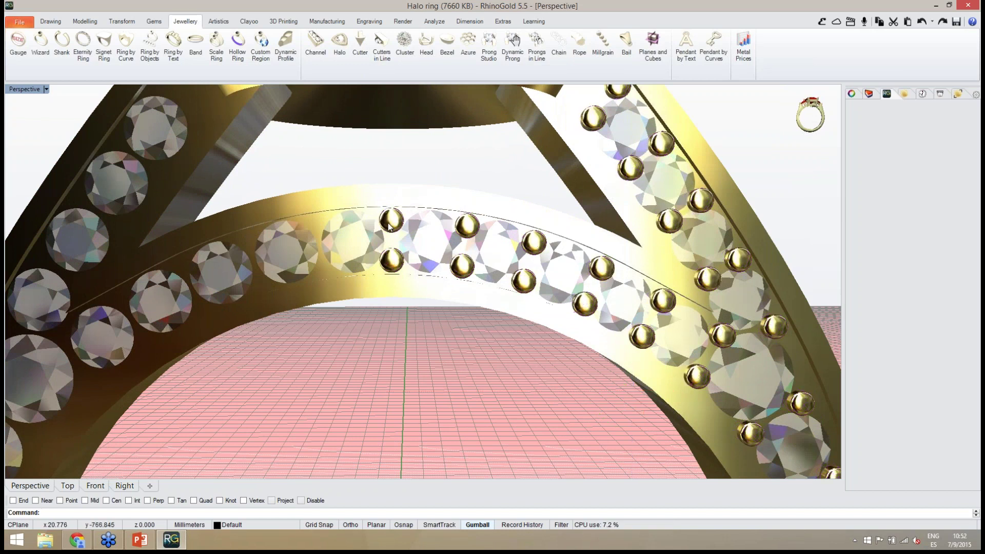
Remove the leftmost prong pair from the prong group, then select the remaining group.
click(51, 21)
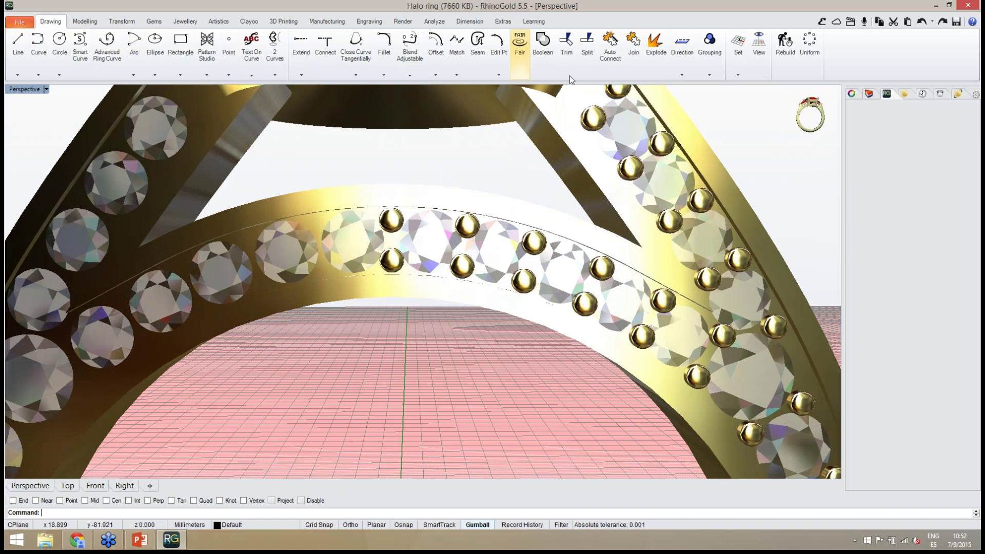
click(715, 77)
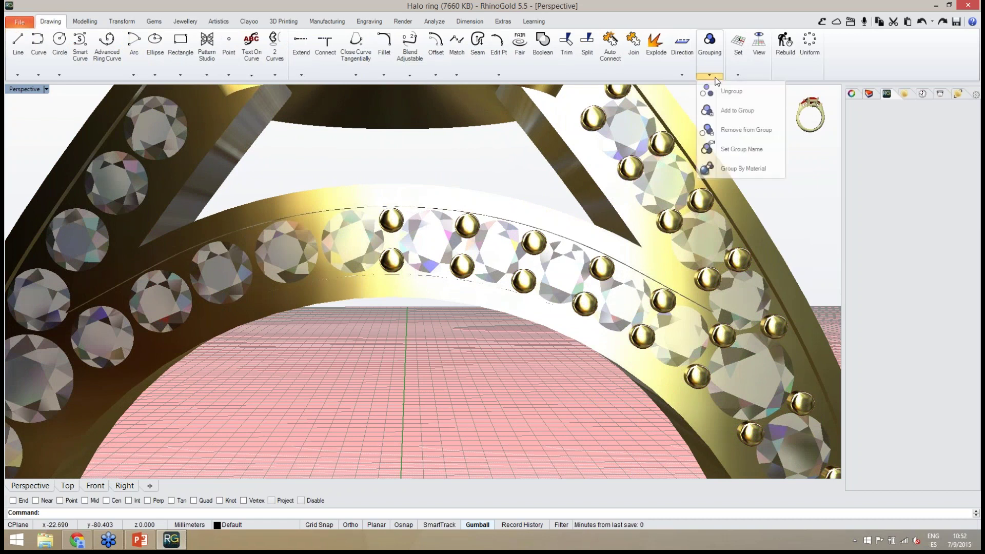
click(744, 131)
click(392, 225)
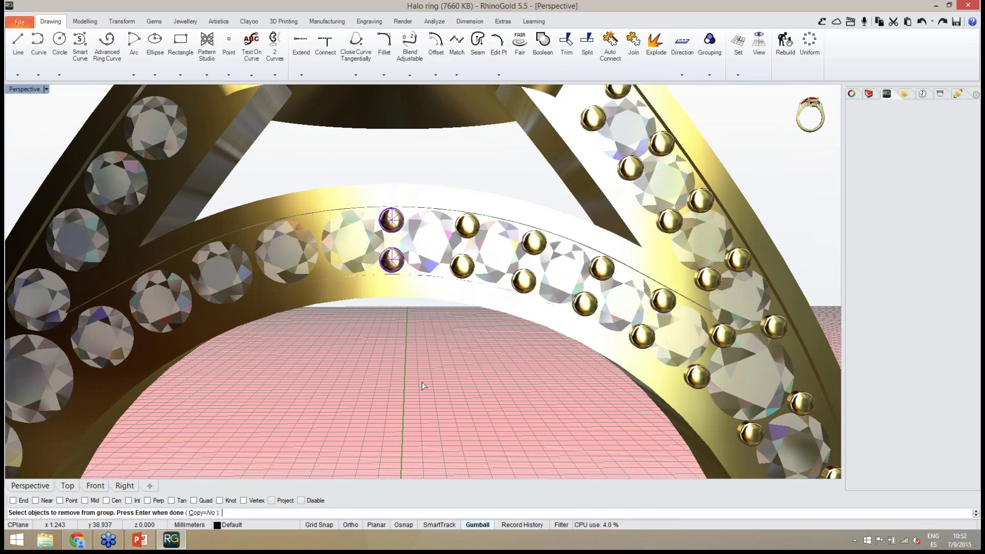
key(Return)
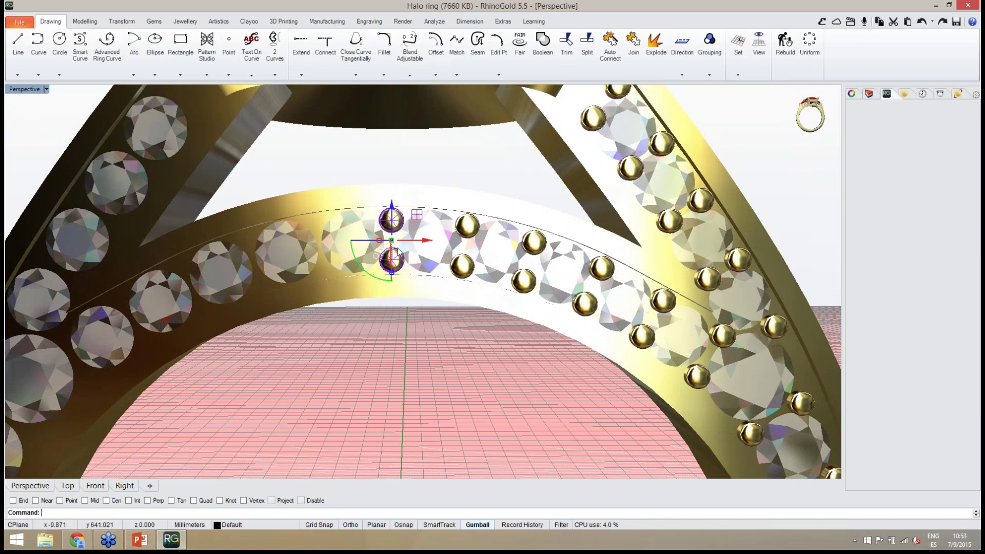
right_drag(429, 346, 458, 271)
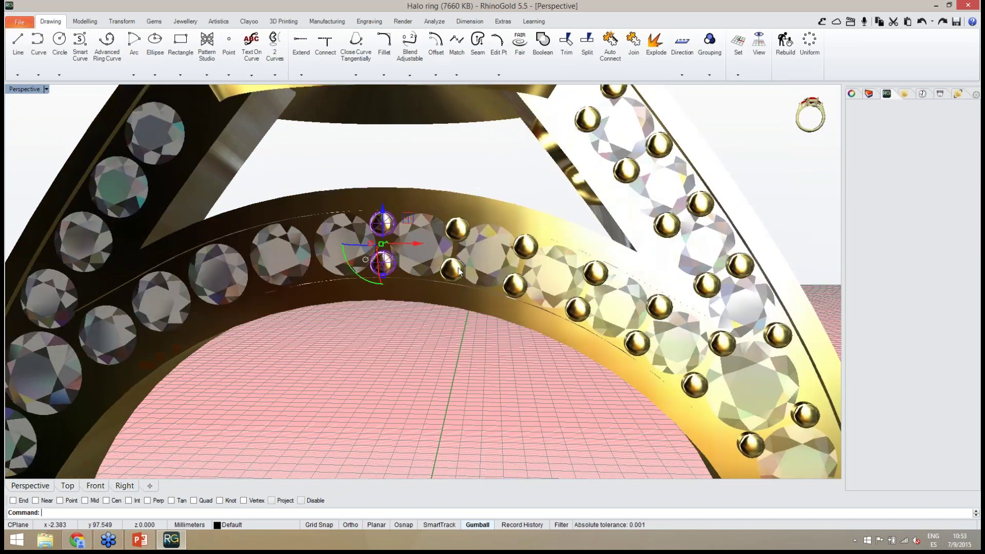
click(462, 234)
scroll(471, 225, down, 6)
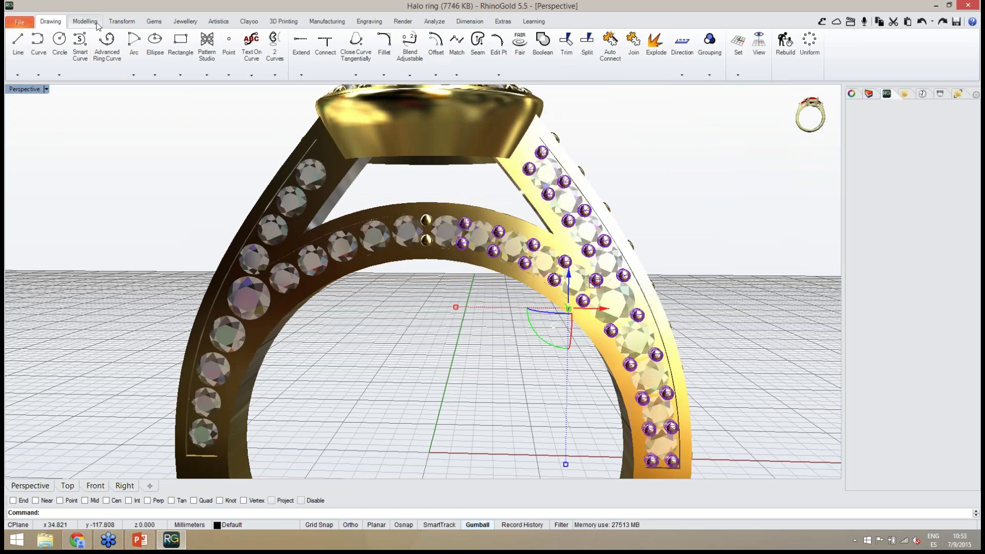
Mirror the prong group with Symmetry Horizontal onto the opposite side's gems.
click(120, 23)
click(102, 76)
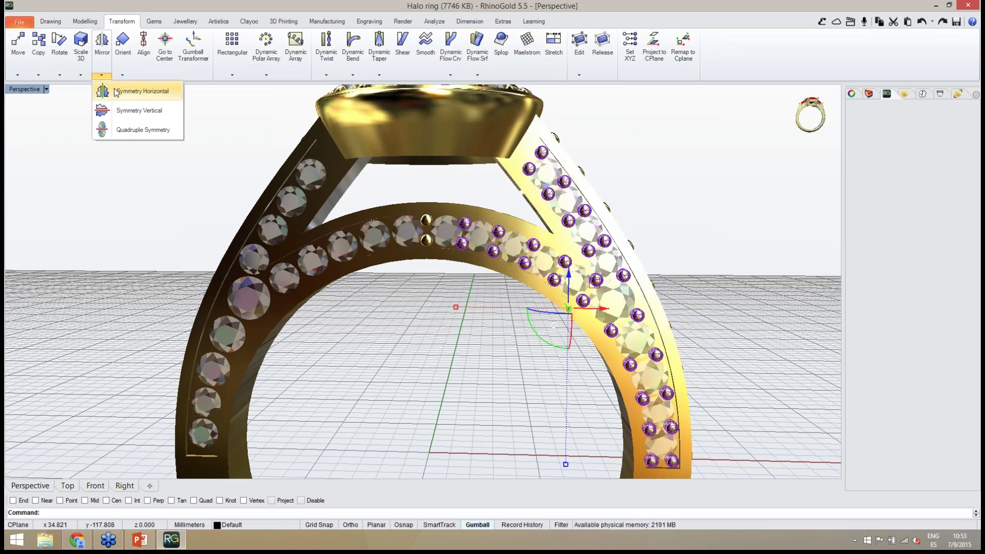
click(119, 93)
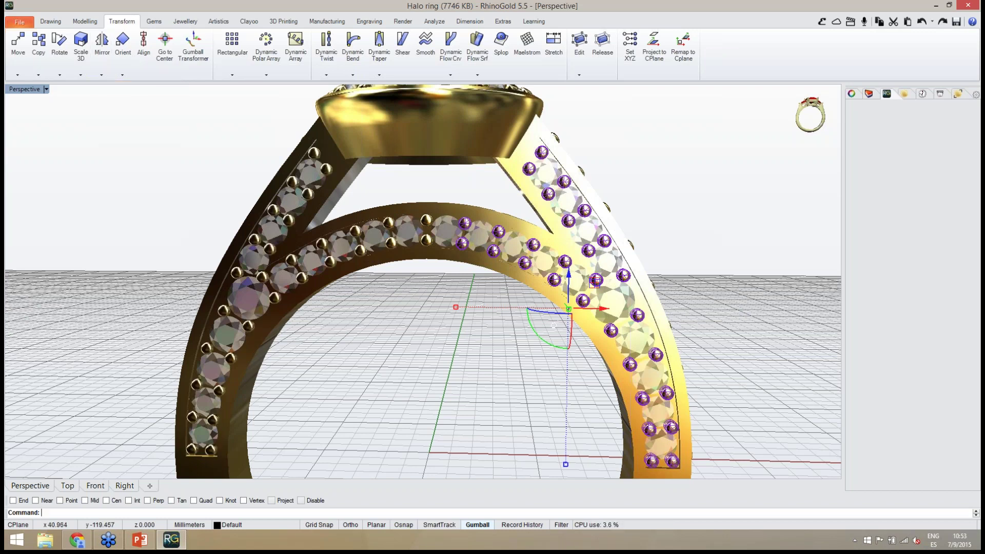
key(Escape)
scroll(409, 303, down, 6)
right_drag(410, 305, 411, 228)
scroll(411, 228, up, 10)
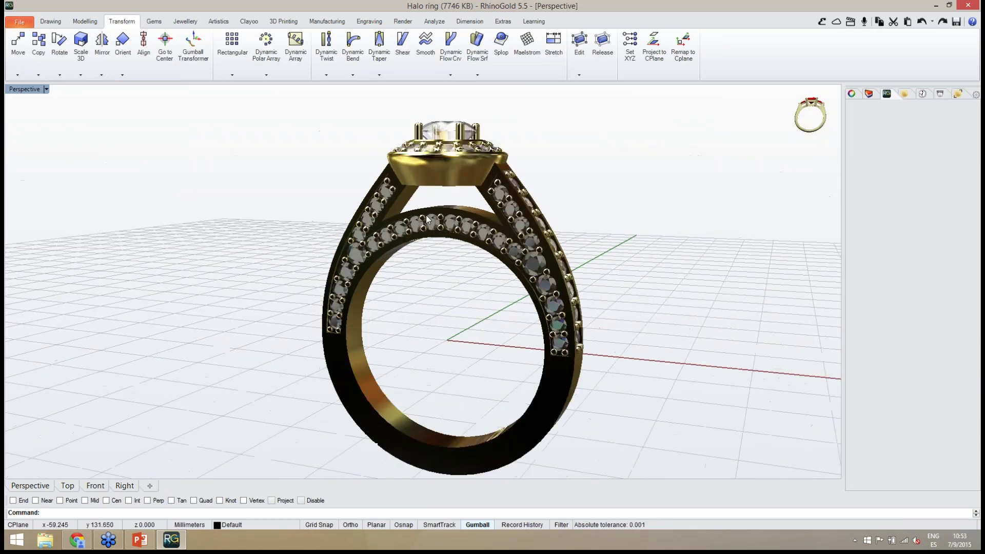
click(412, 228)
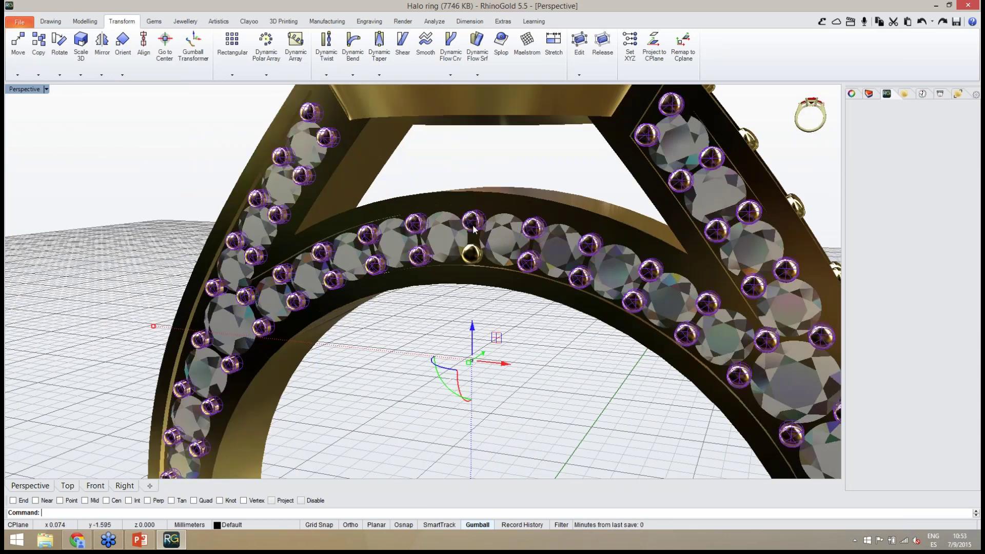
Group the selected prongs together and pick a gem on the bridge row.
click(51, 21)
click(713, 69)
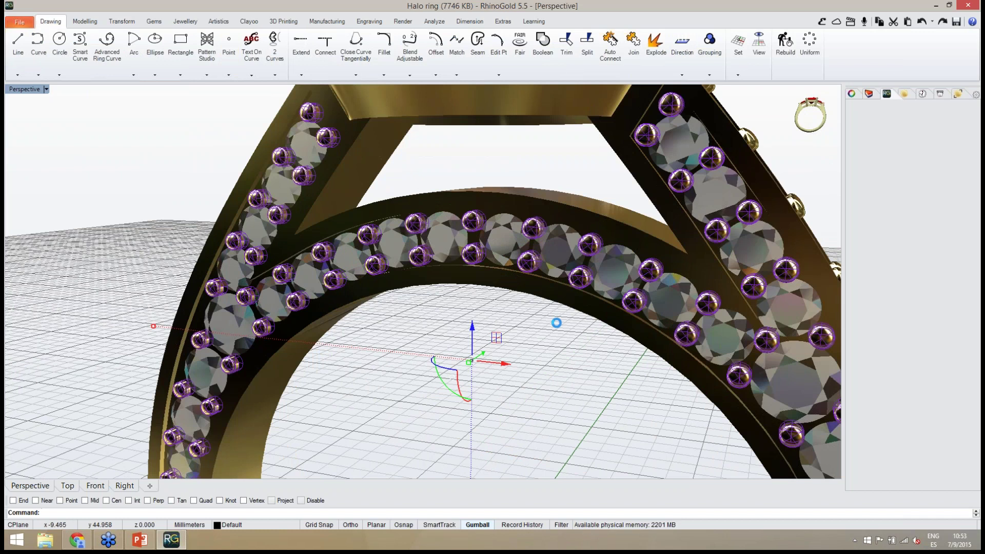
right_drag(559, 330, 462, 251)
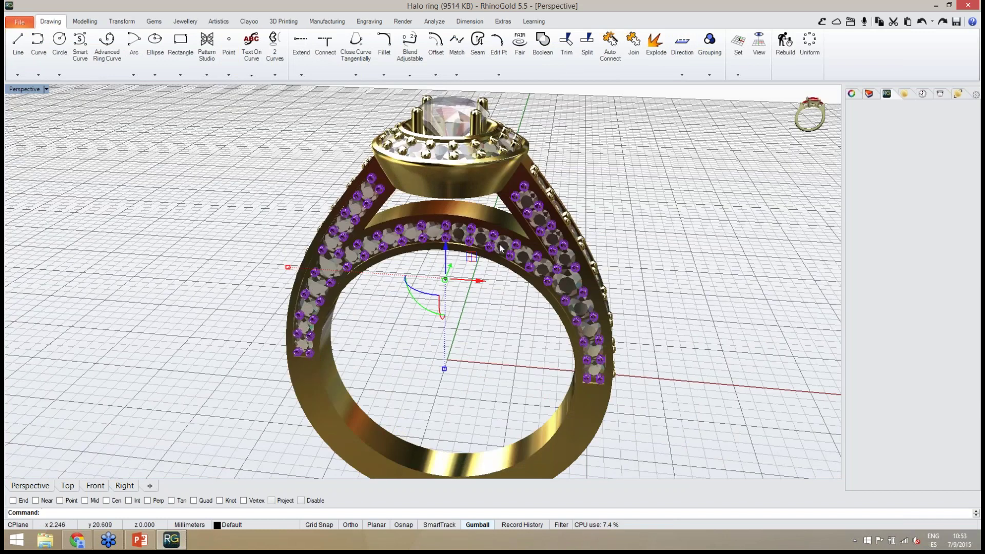
scroll(500, 242, up, 10)
click(520, 237)
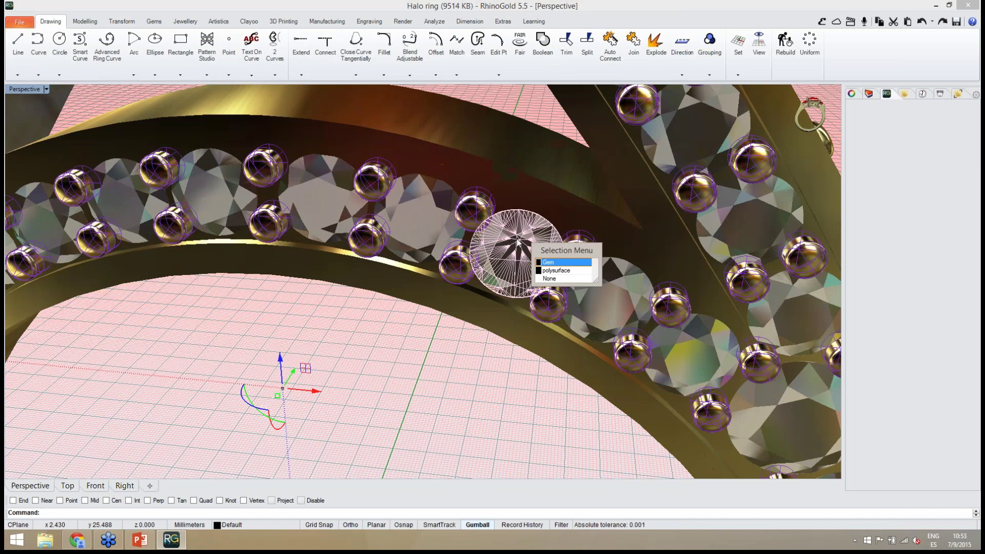
click(559, 263)
Check the ring in the Front view and return to the shaded Perspective view.
right_drag(501, 326, 420, 320)
scroll(444, 317, down, 5)
scroll(446, 314, up, 4)
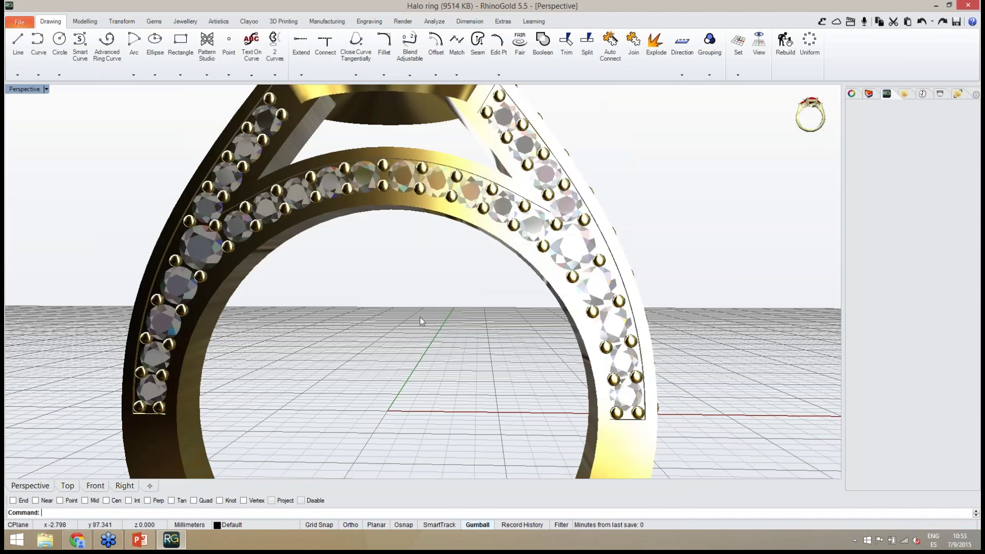
click(95, 486)
scroll(182, 293, down, 4)
middle_click(31, 452)
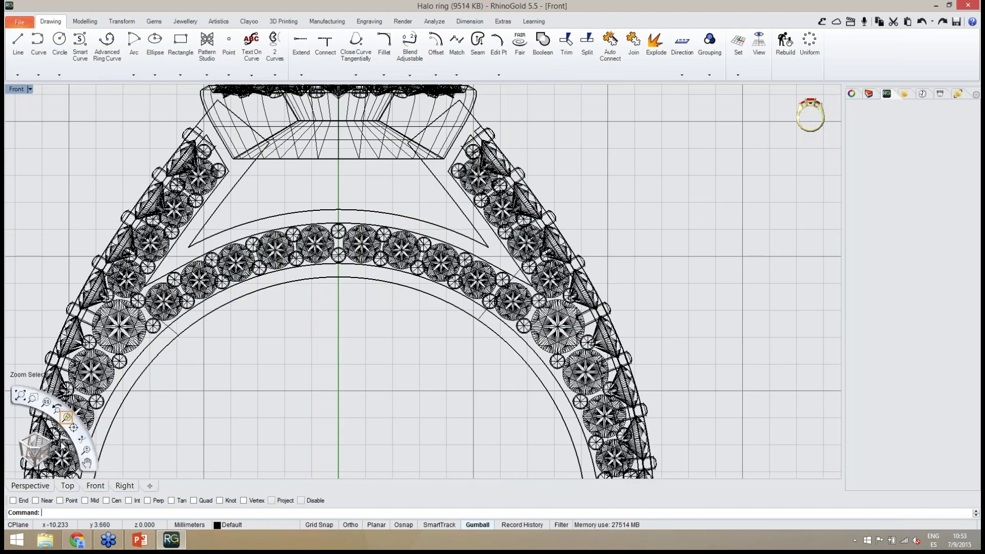
click(31, 486)
Select the outer shank gem group and hide it.
right_drag(442, 340, 360, 359)
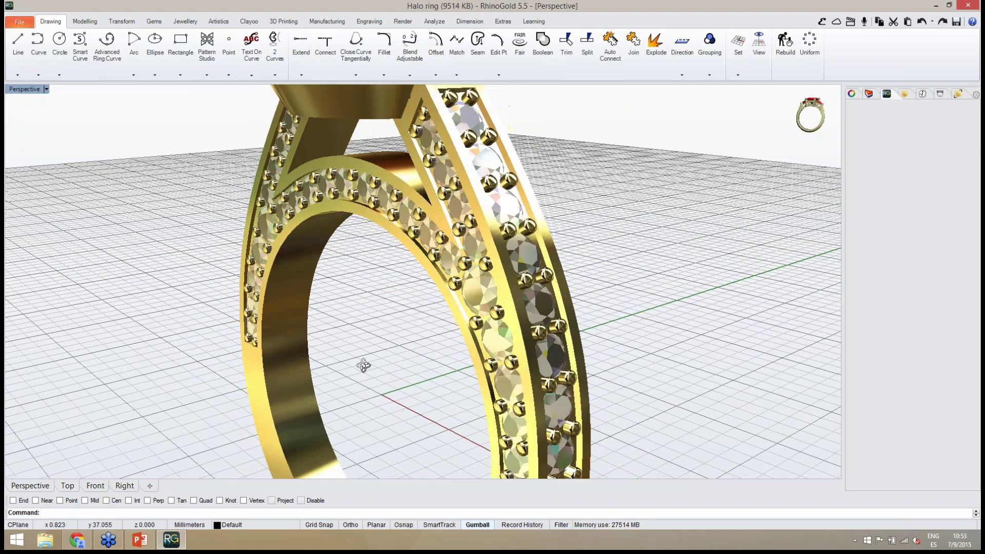
scroll(466, 168, up, 3)
click(471, 145)
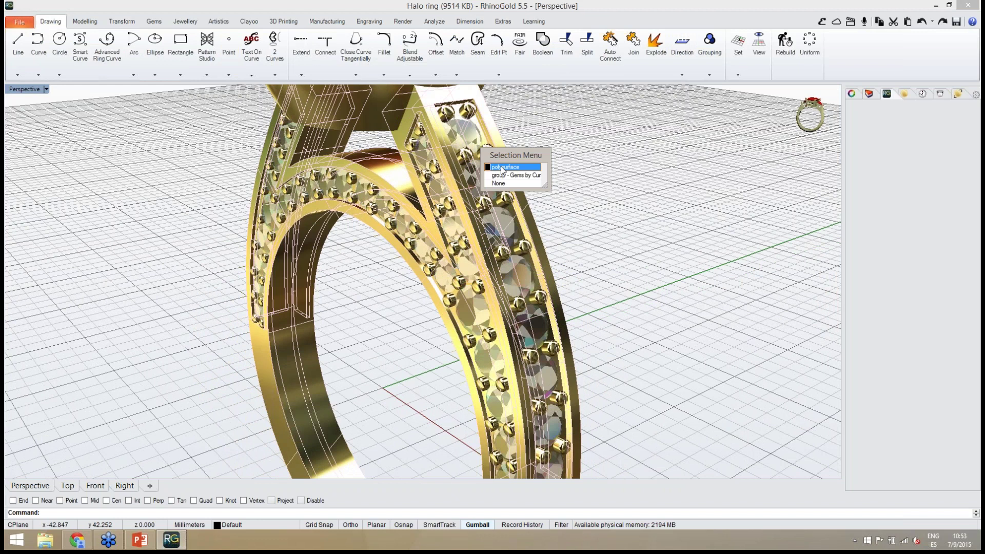
click(510, 175)
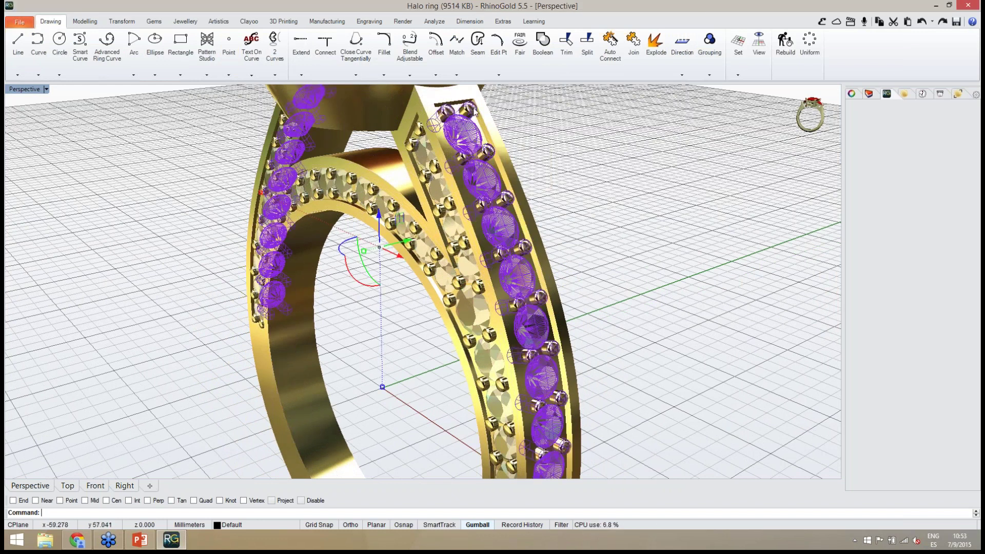
right_drag(452, 176, 505, 180)
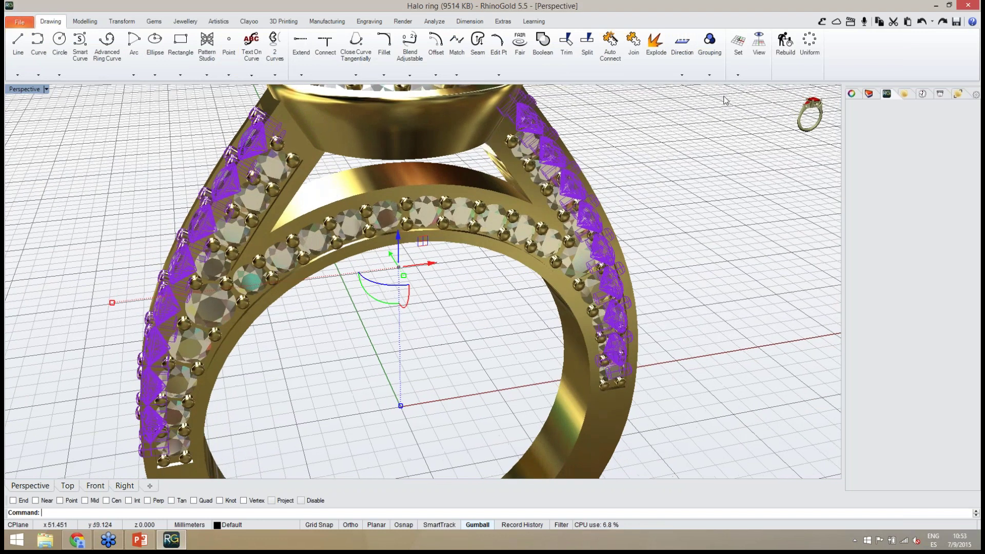
middle_click(752, 123)
click(761, 111)
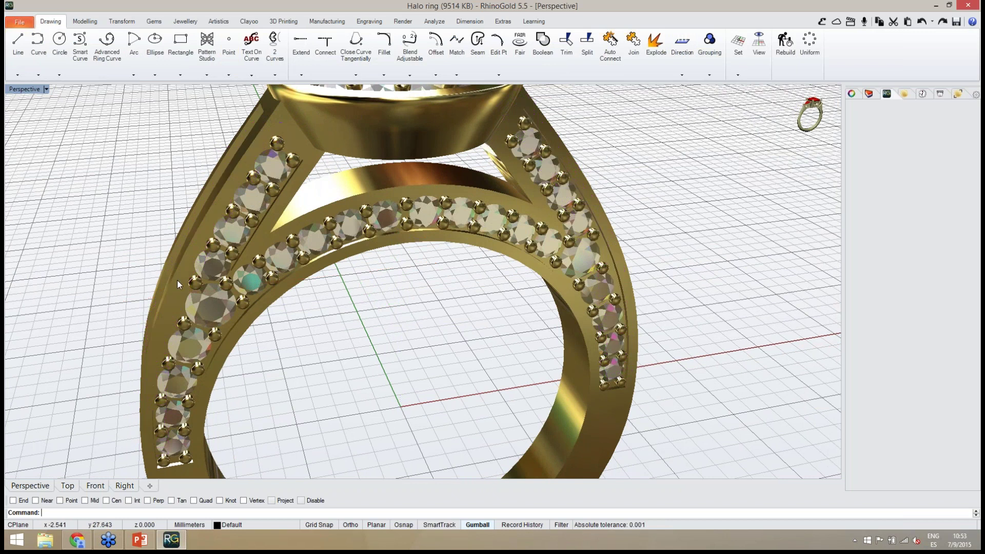
click(95, 486)
In the Front view, crossing-select the shank area and deselect the ring body and head.
scroll(409, 214, down, 3)
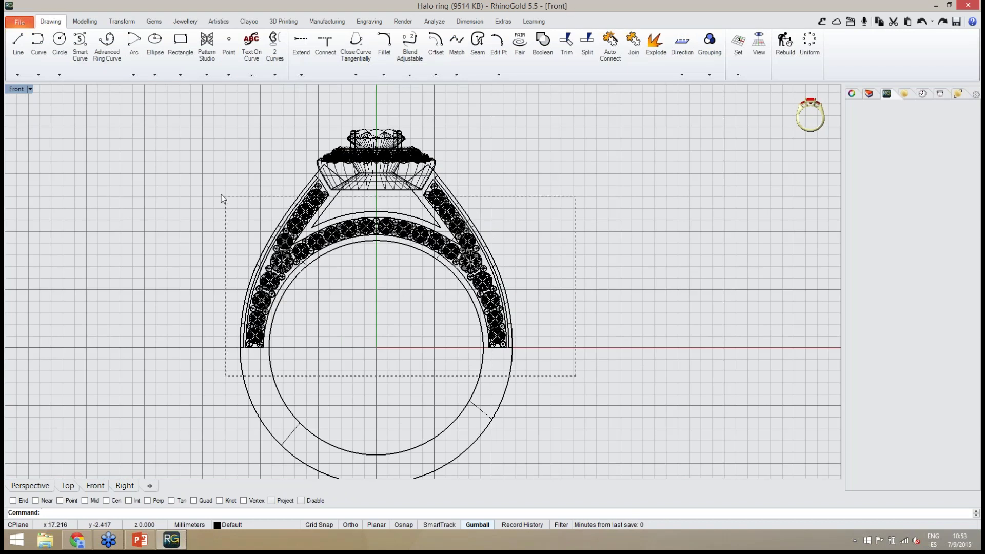
drag(200, 180, 199, 179)
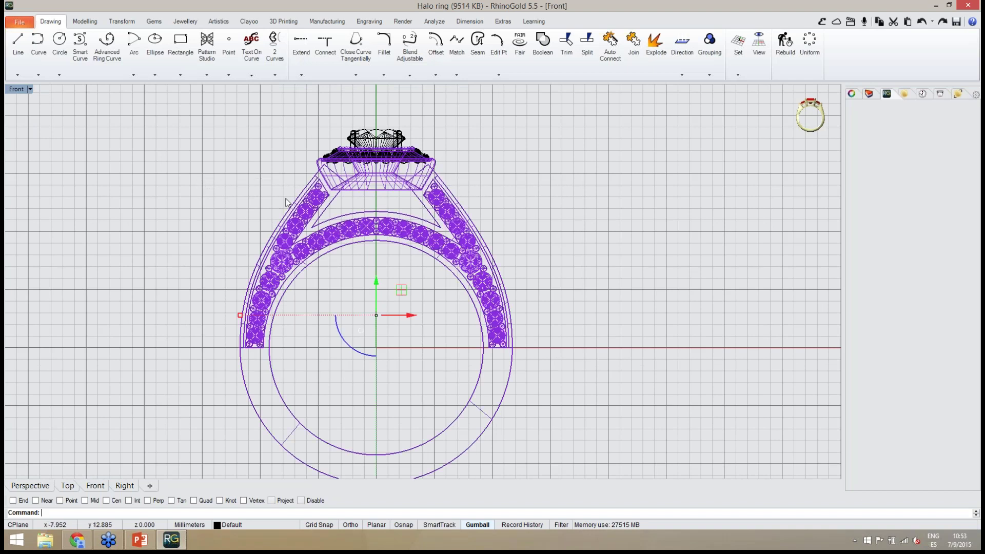
ctrl+click(336, 201)
ctrl+click(365, 191)
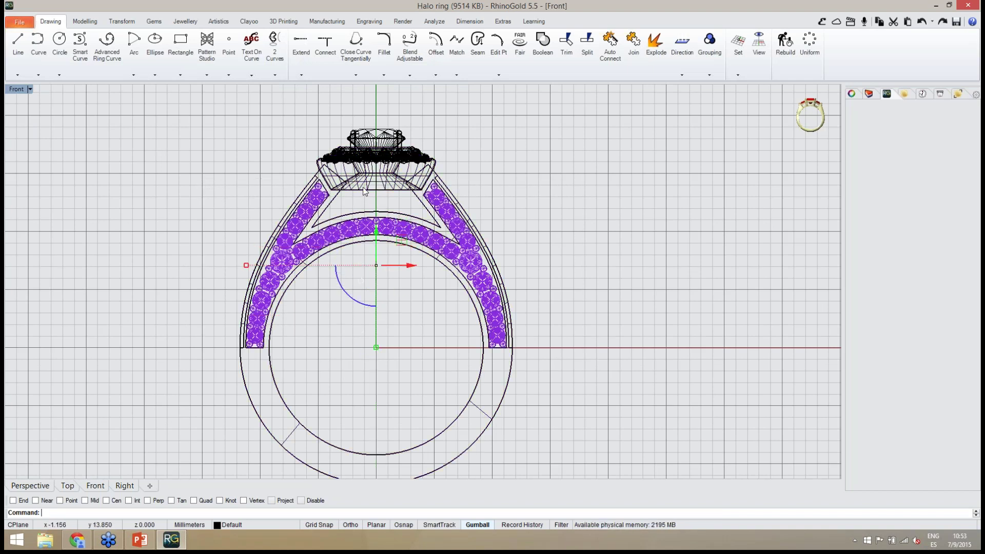
click(41, 486)
Orbit around the selected gem rows to view the ring from several angles.
mouse_move(330, 398)
right_down()
mouse_move(295, 329)
mouse_move(308, 345)
mouse_move(363, 241)
right_up()
scroll(363, 241, down, 3)
right_drag(327, 273, 339, 303)
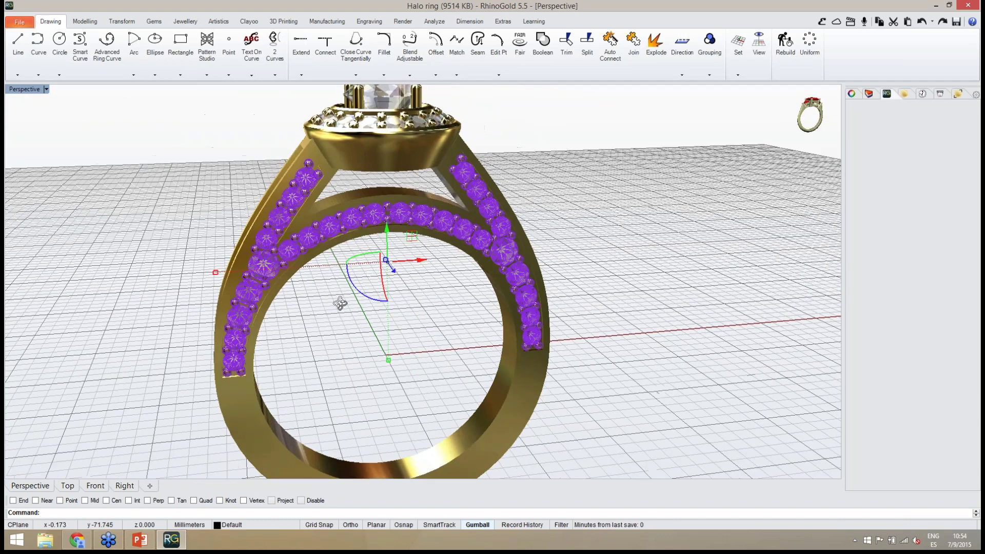
scroll(301, 240, up, 5)
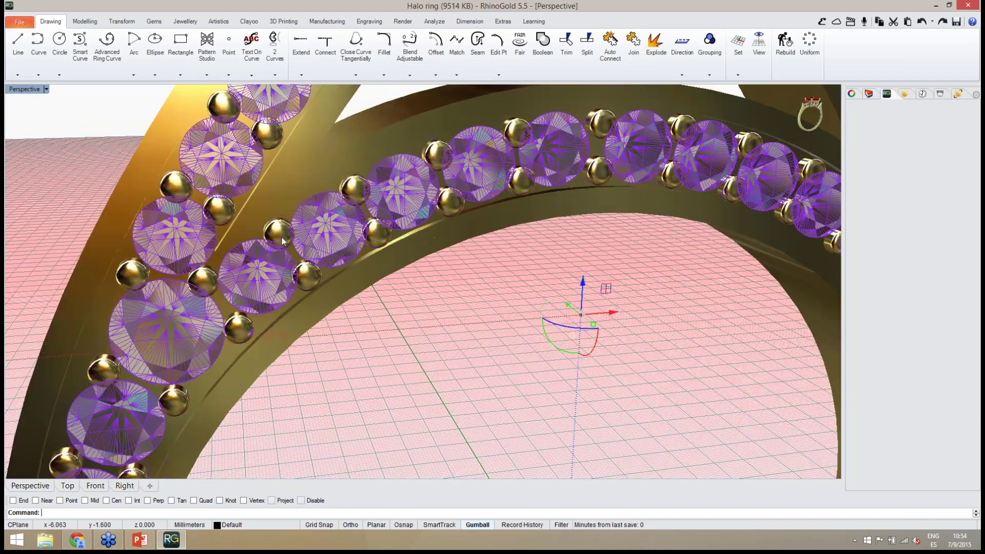
right_drag(281, 237, 432, 259)
scroll(322, 270, down, 5)
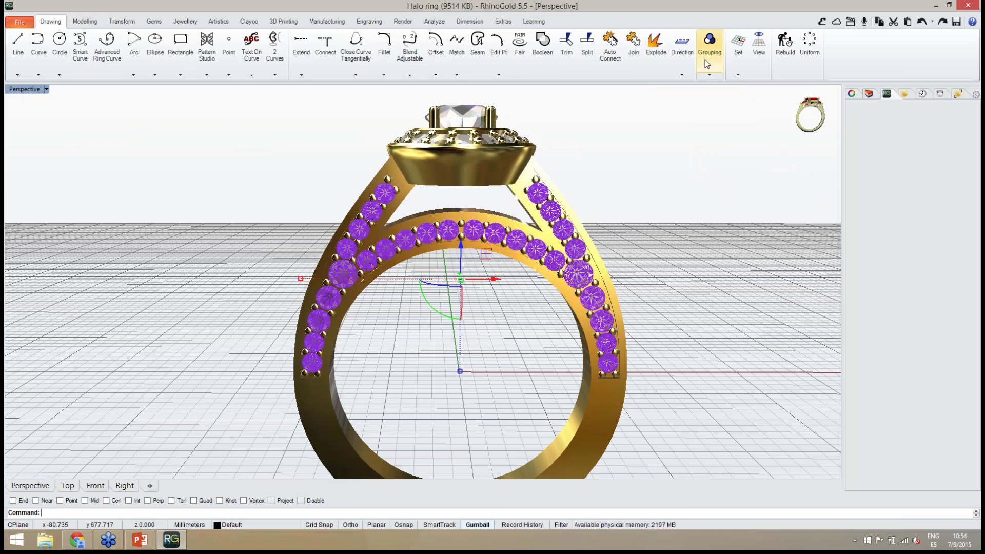
scroll(411, 246, up, 5)
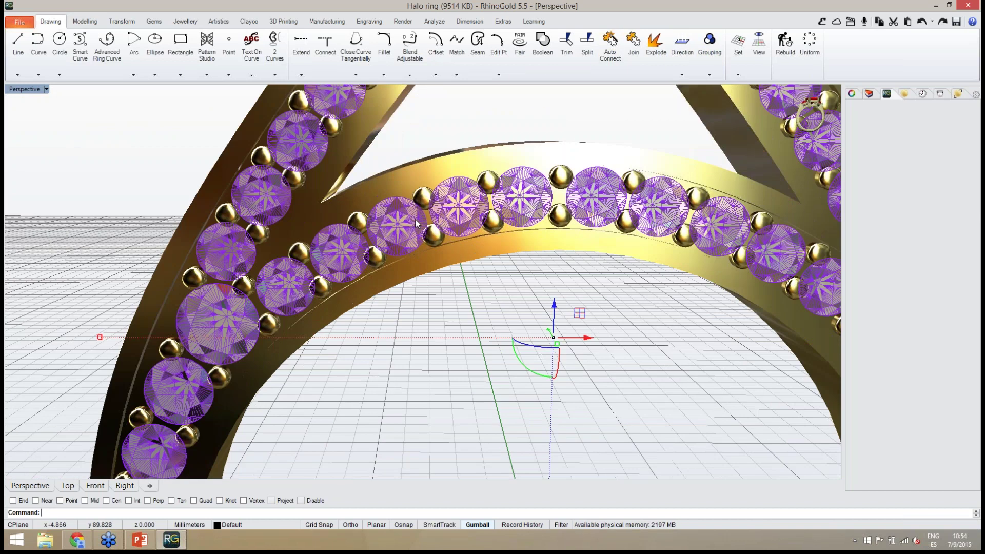
scroll(426, 246, down, 5)
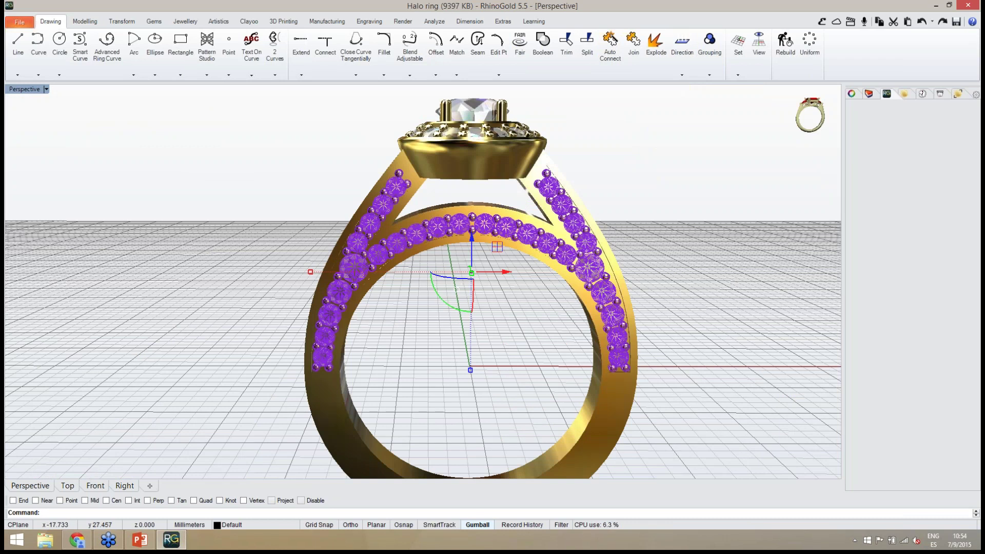
right_drag(291, 299, 452, 279)
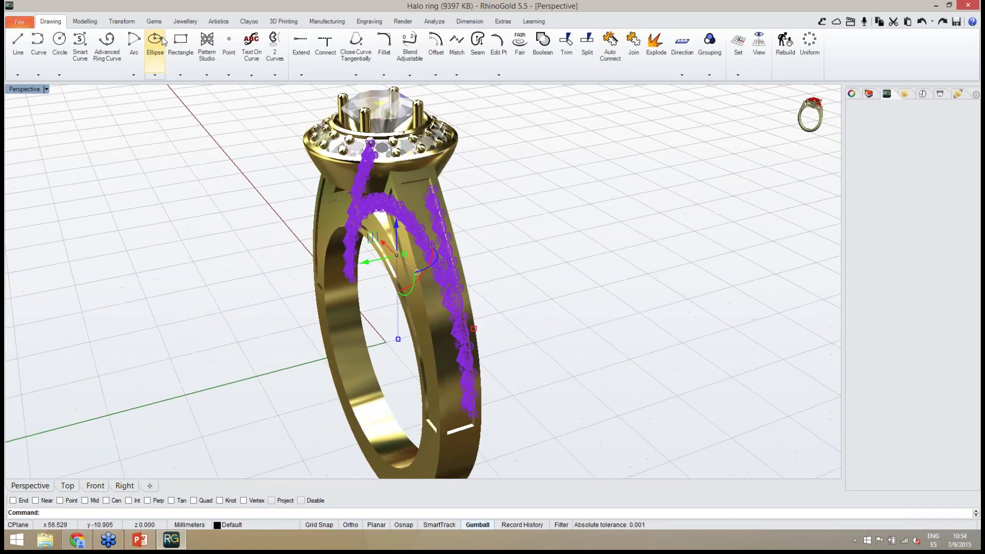
Mirror the selected bridge and inner shank gem rows with prongs using Symmetry Vertical.
click(128, 24)
click(101, 74)
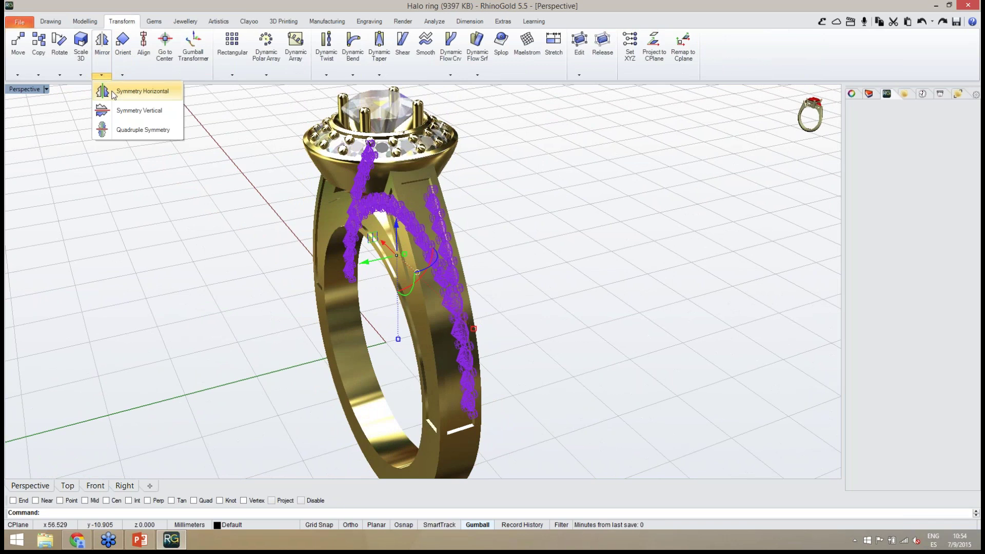
click(119, 112)
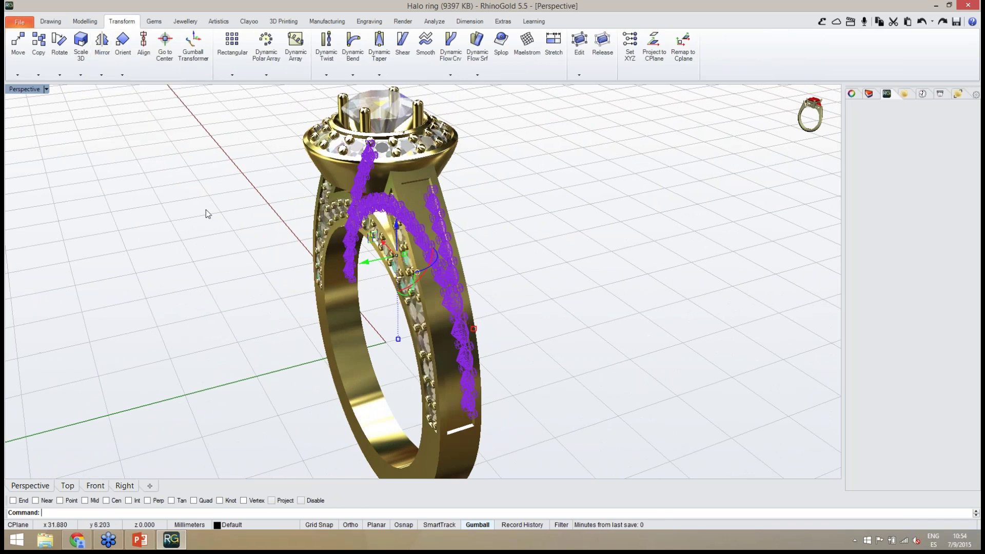
right_drag(227, 266, 257, 249)
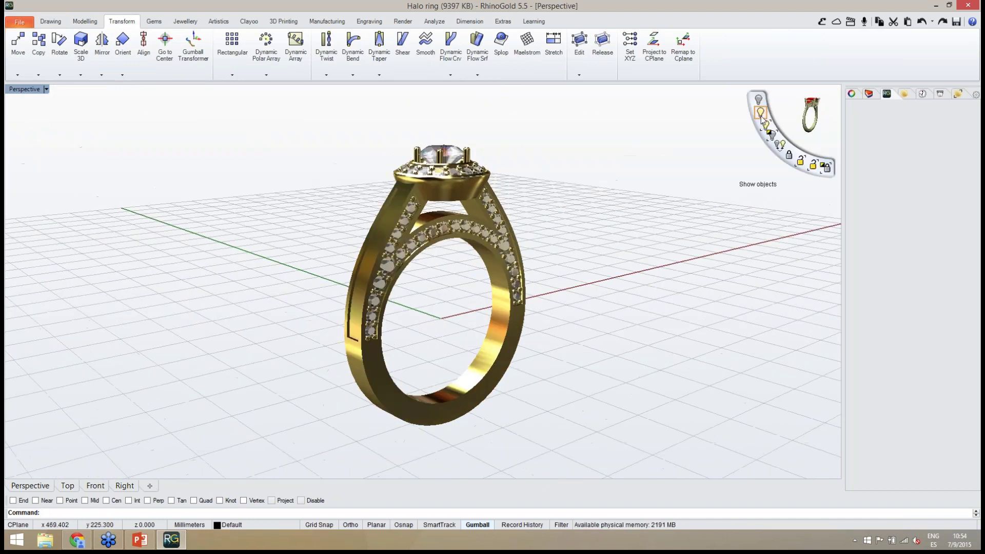
Orbit and zoom the Perspective view to inspect both gem shanks and the left shank.
right_drag(708, 220, 620, 272)
right_drag(460, 253, 418, 332)
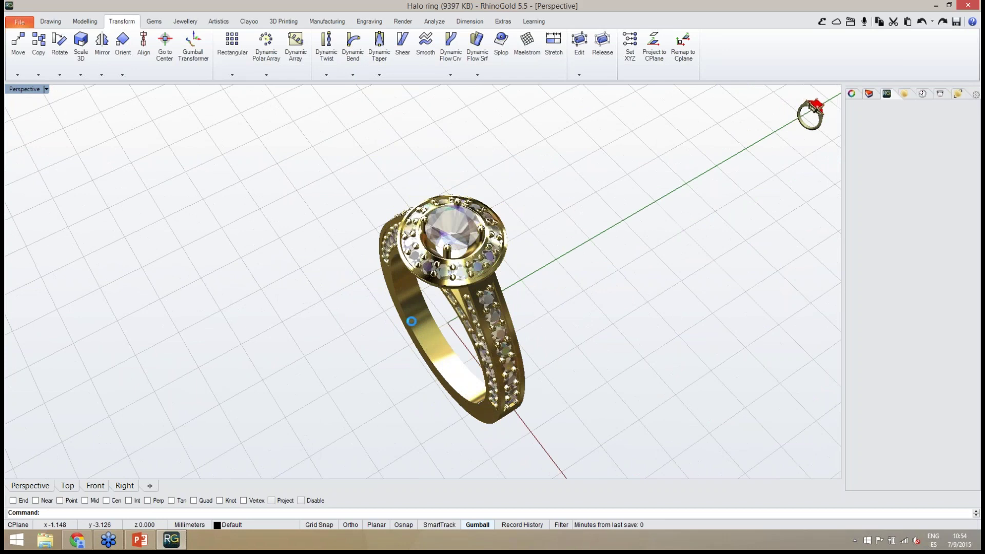
right_drag(405, 338, 456, 223)
scroll(448, 186, up, 5)
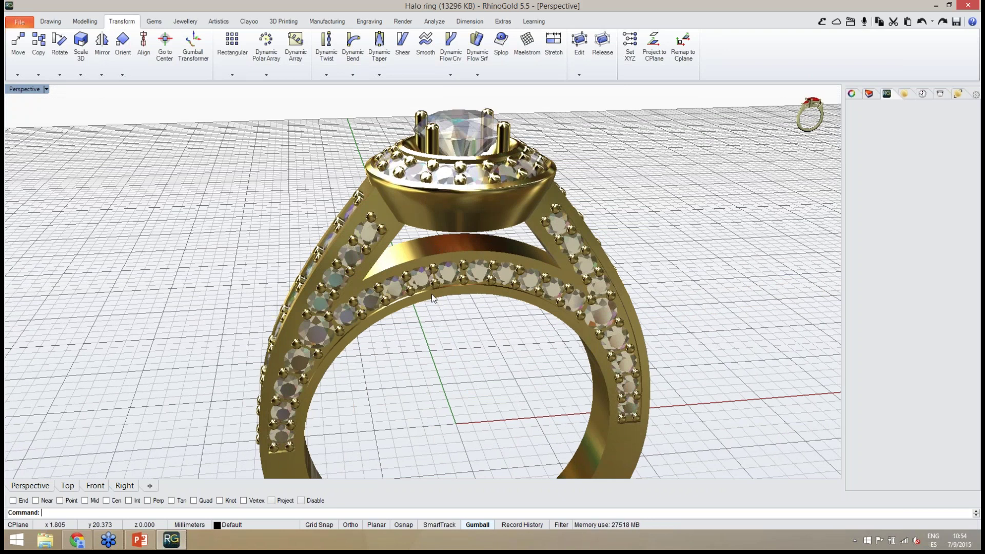
scroll(426, 213, down, 3)
right_drag(435, 249, 476, 288)
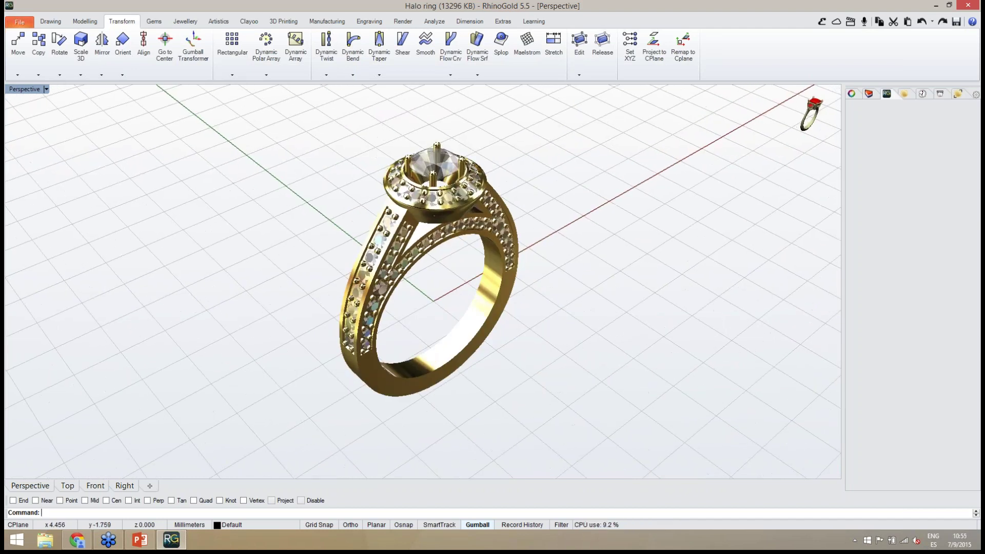
right_drag(430, 272, 369, 189)
scroll(440, 268, up, 3)
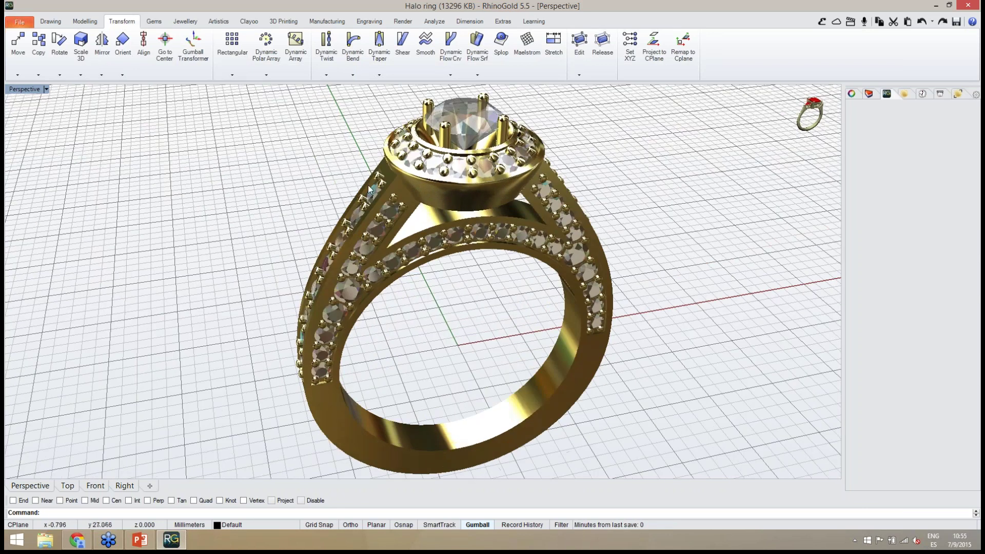
scroll(369, 189, up, 5)
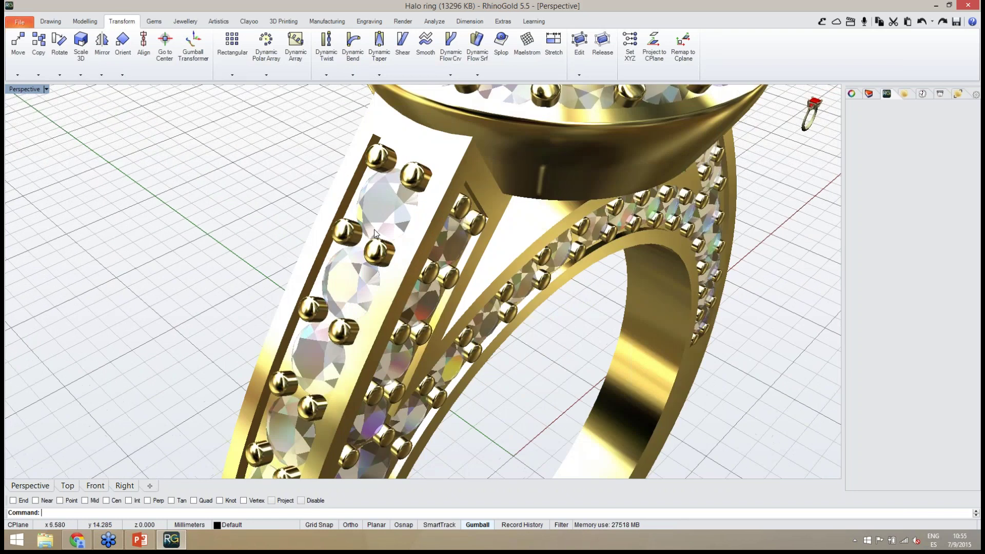
scroll(446, 287, down, 5)
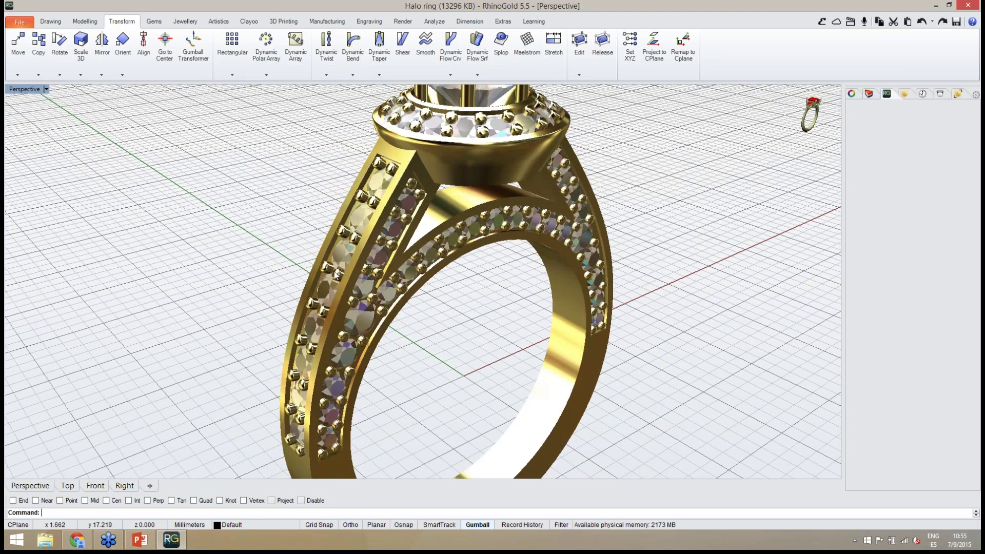
right_drag(418, 385, 356, 241)
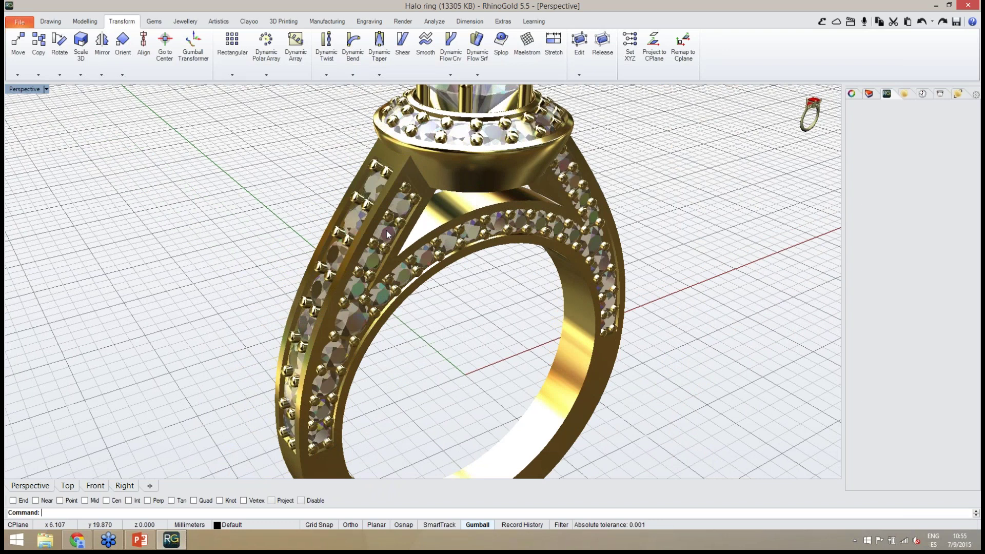
In the Jewellery Cutter tool, pick the outer shank gem group and finish selection to preview cutters.
click(185, 21)
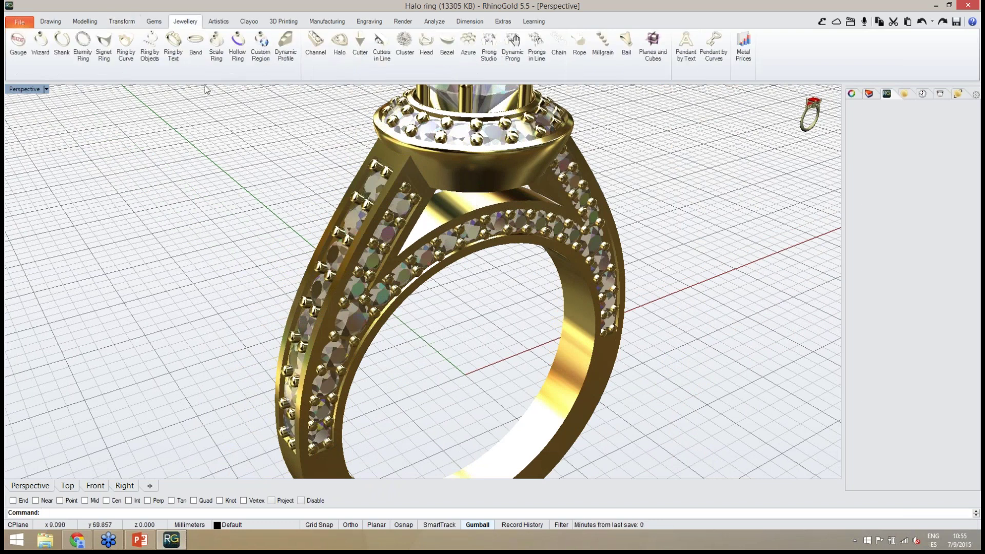
click(360, 51)
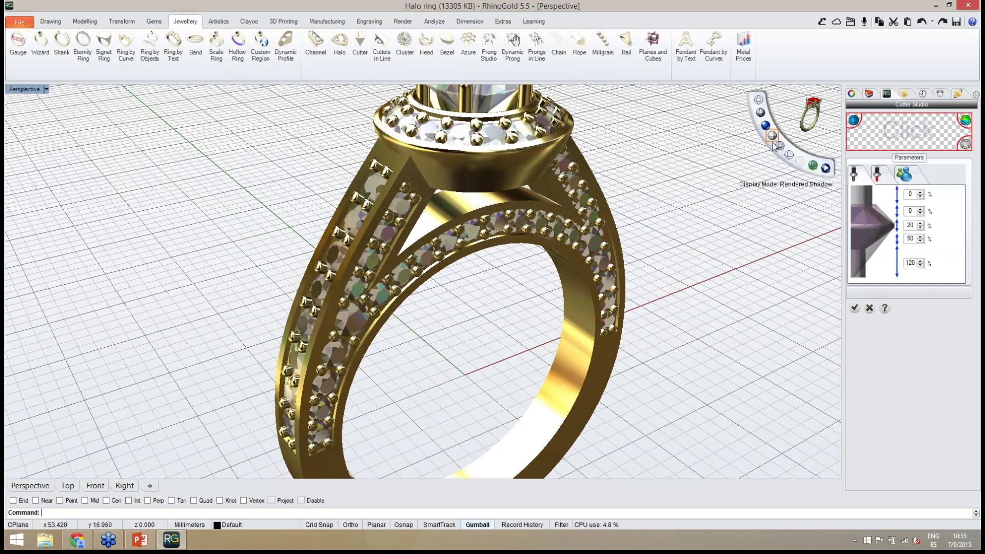
click(895, 146)
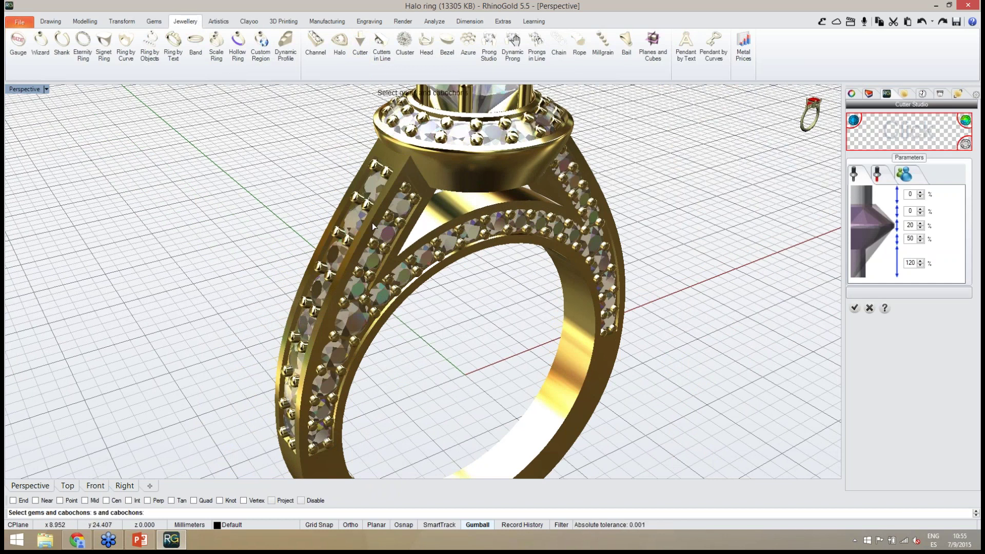
right_drag(428, 369, 398, 229)
scroll(386, 231, up, 5)
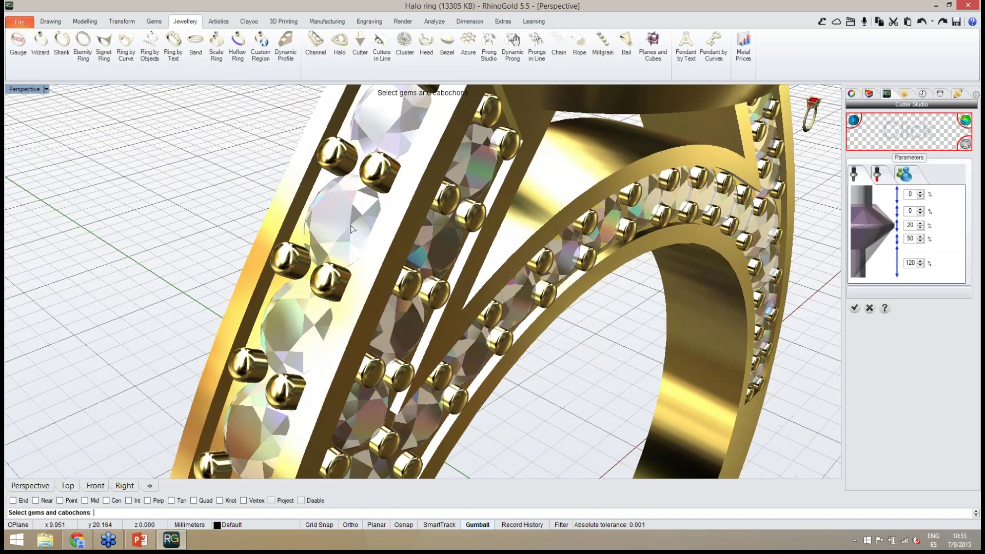
click(352, 227)
click(340, 218)
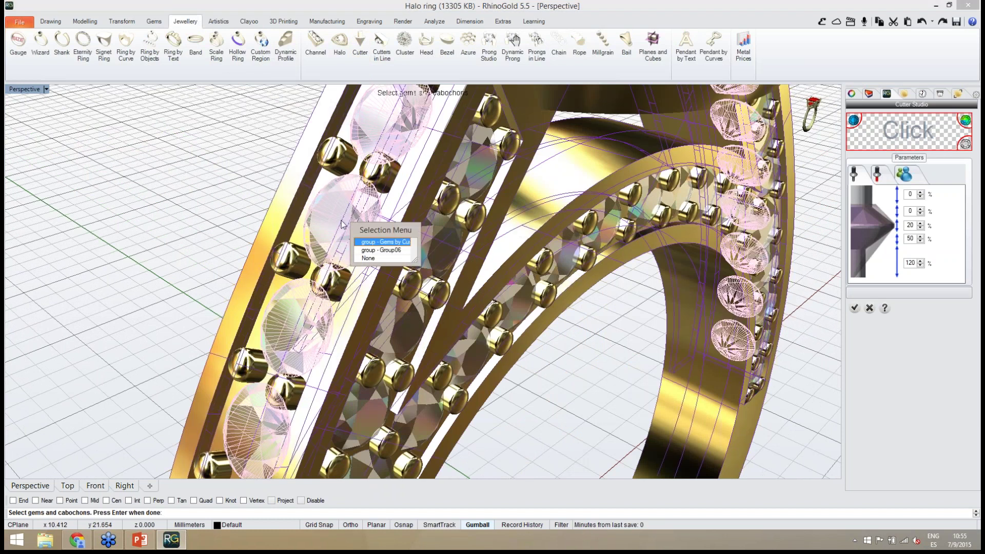
click(377, 245)
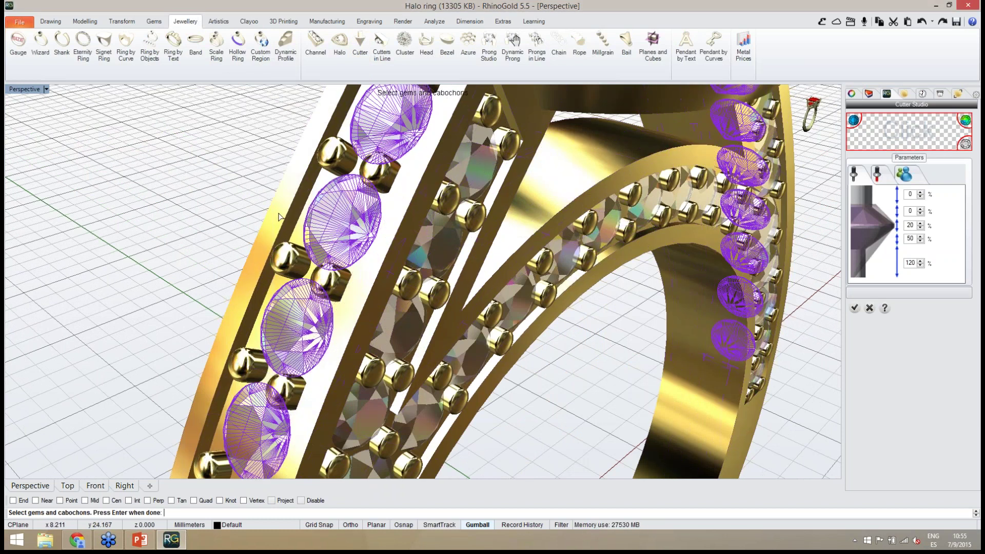
scroll(279, 217, down, 10)
right_drag(277, 221, 252, 267)
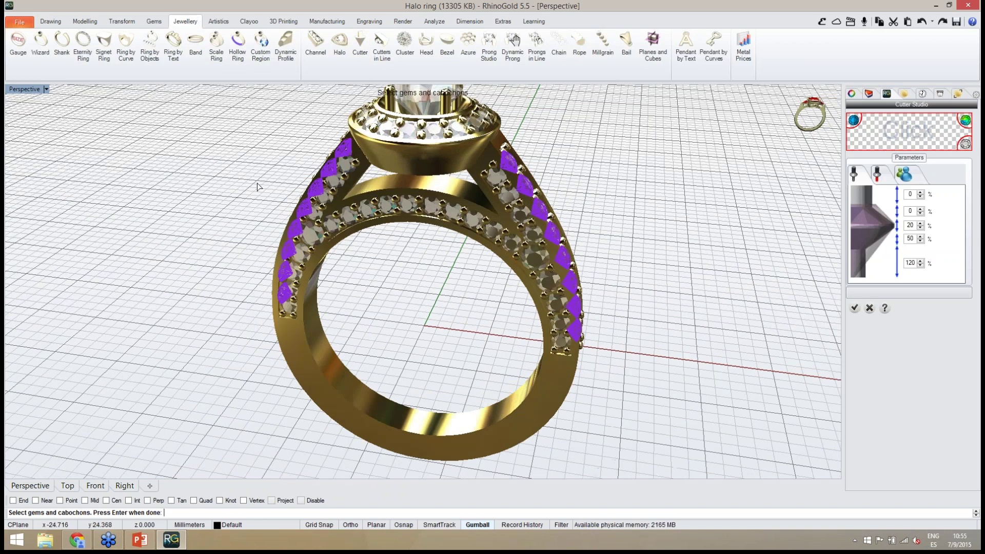
key(Return)
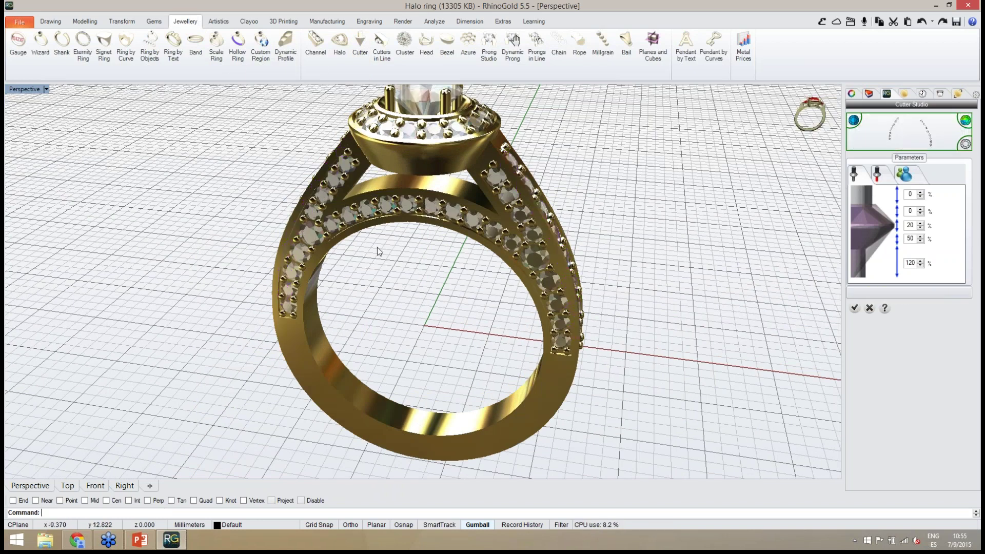
Switch the ring to wireframe display and inspect the previewed shank cutters.
right_drag(377, 251, 482, 267)
scroll(295, 196, up, 5)
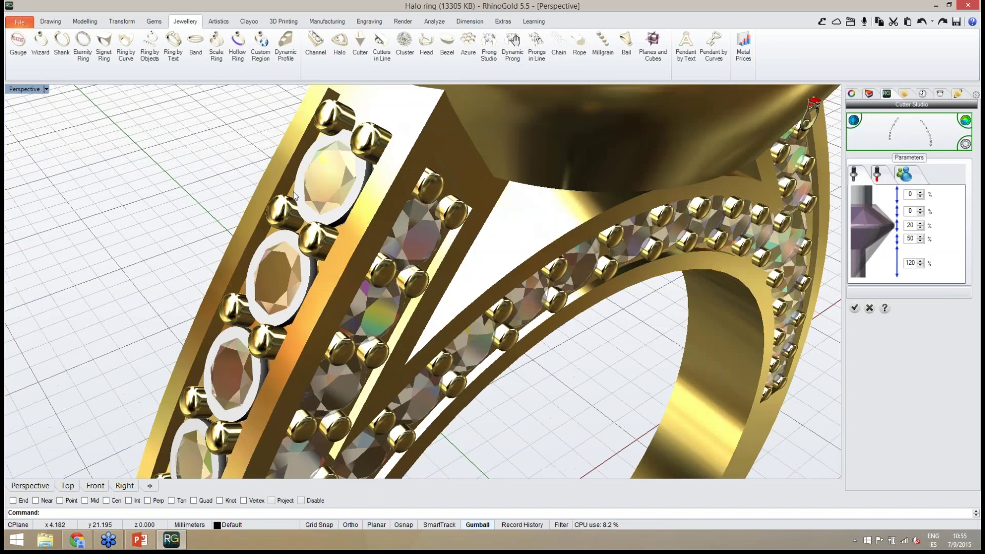
right_drag(295, 197, 358, 220)
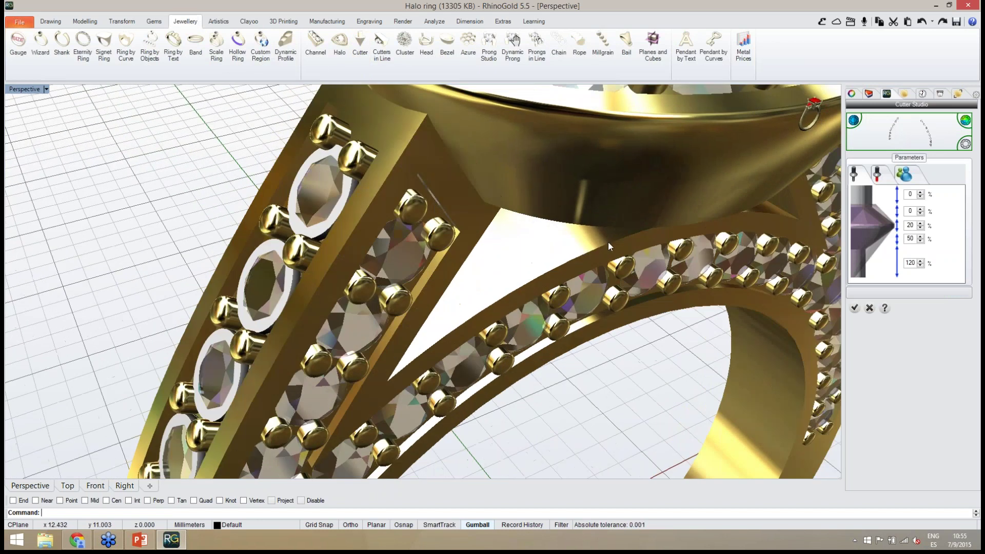
middle_click(763, 132)
click(760, 101)
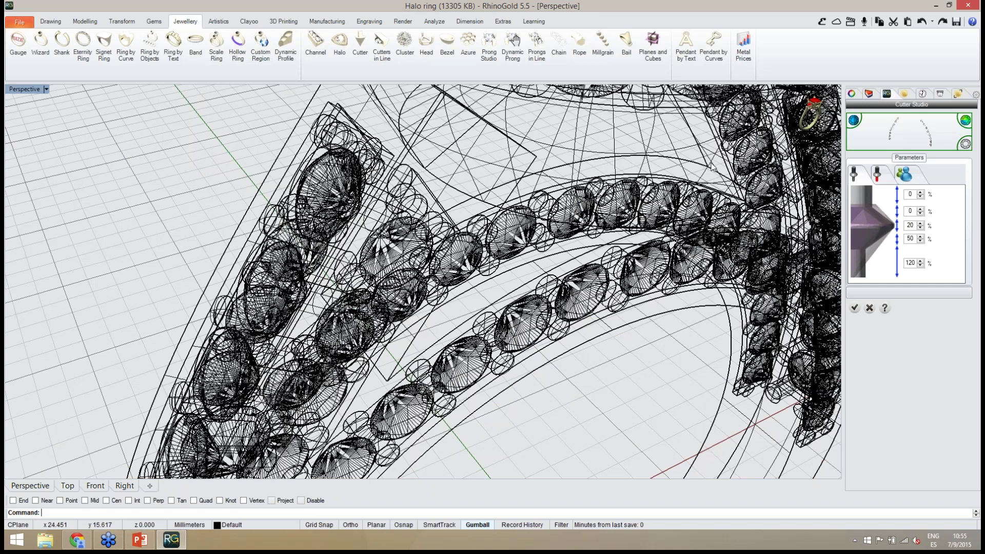
right_drag(461, 225, 441, 232)
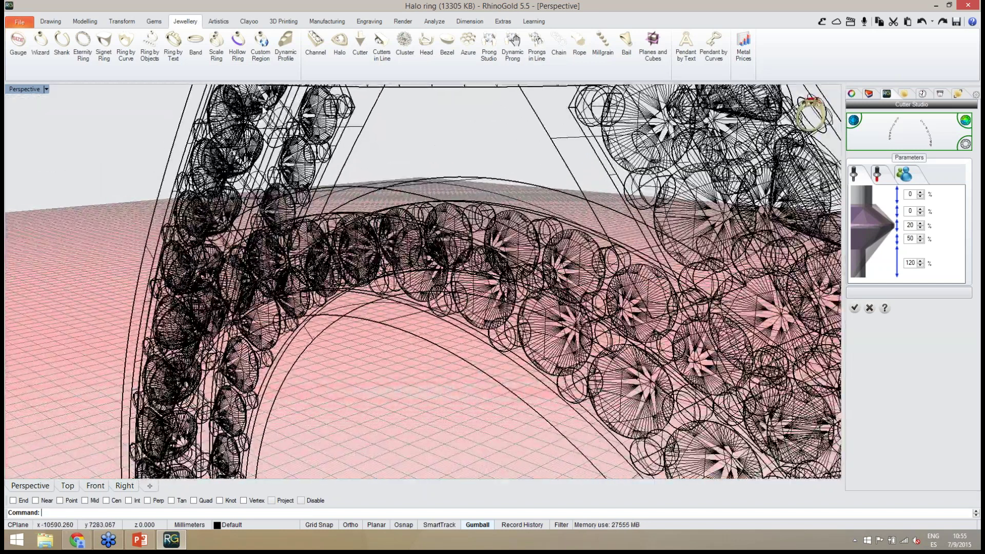
scroll(314, 184, up, 5)
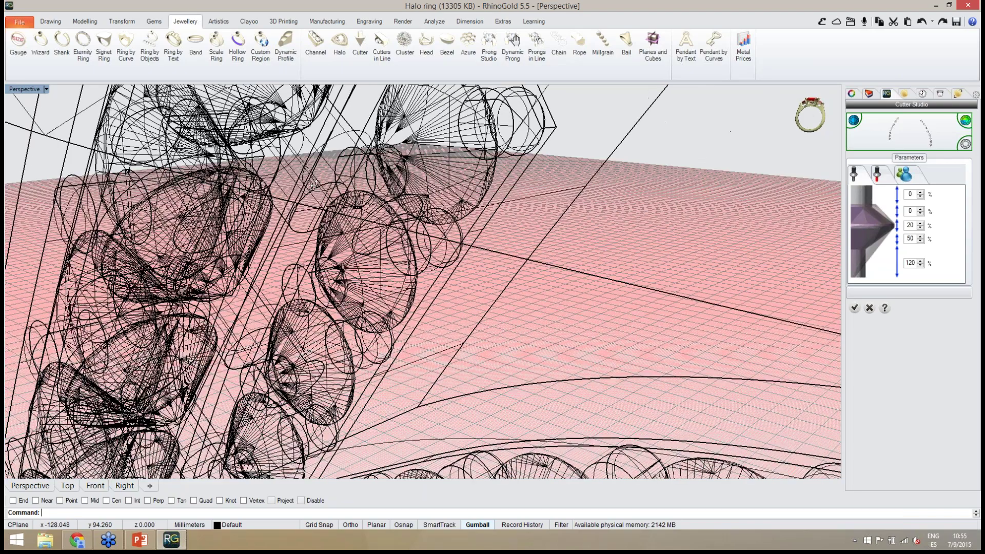
right_drag(314, 185, 368, 235)
right_drag(336, 195, 341, 217)
right_drag(385, 304, 776, 291)
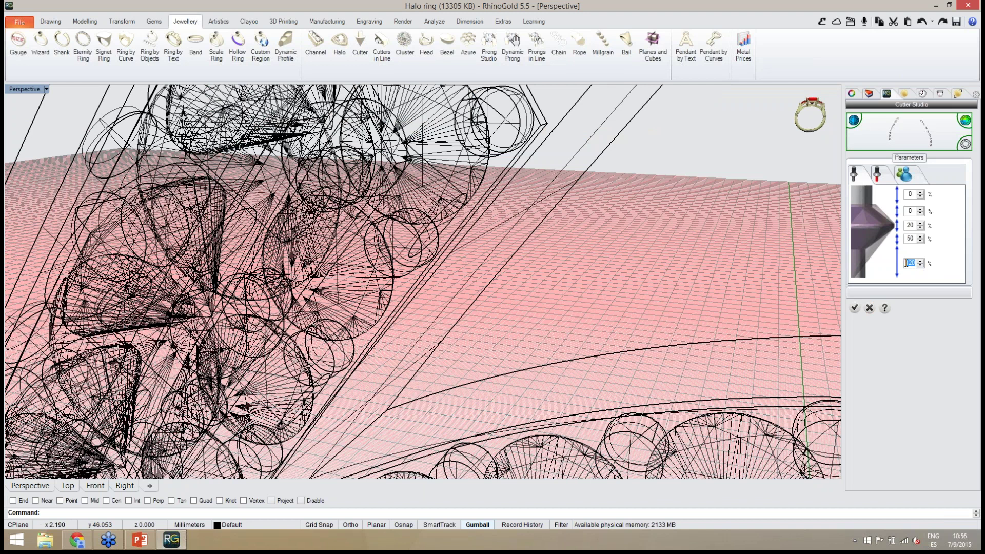
Change the last cutter value from 120% to 30% and zoom back out.
text(30)
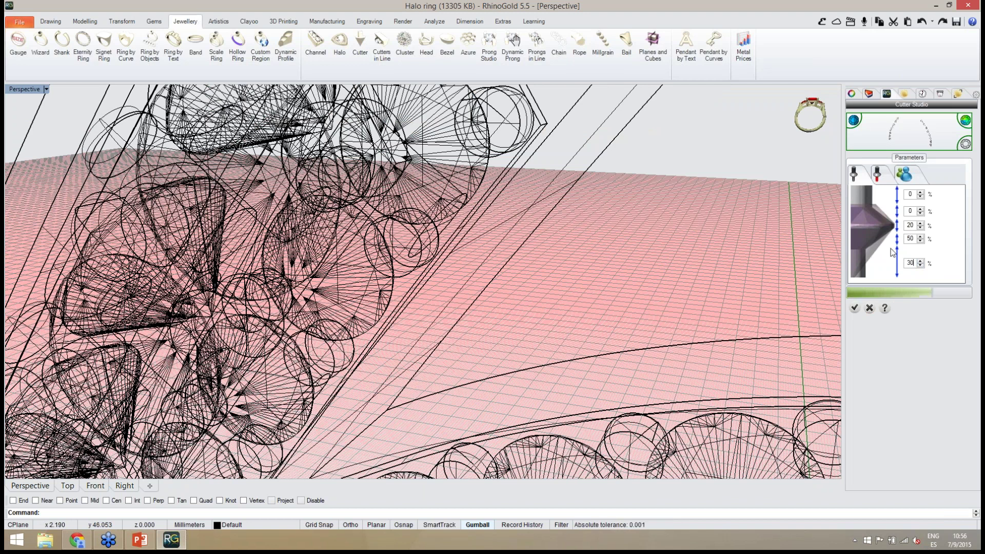
right_drag(532, 189, 507, 213)
right_drag(318, 158, 312, 198)
scroll(313, 198, down, 5)
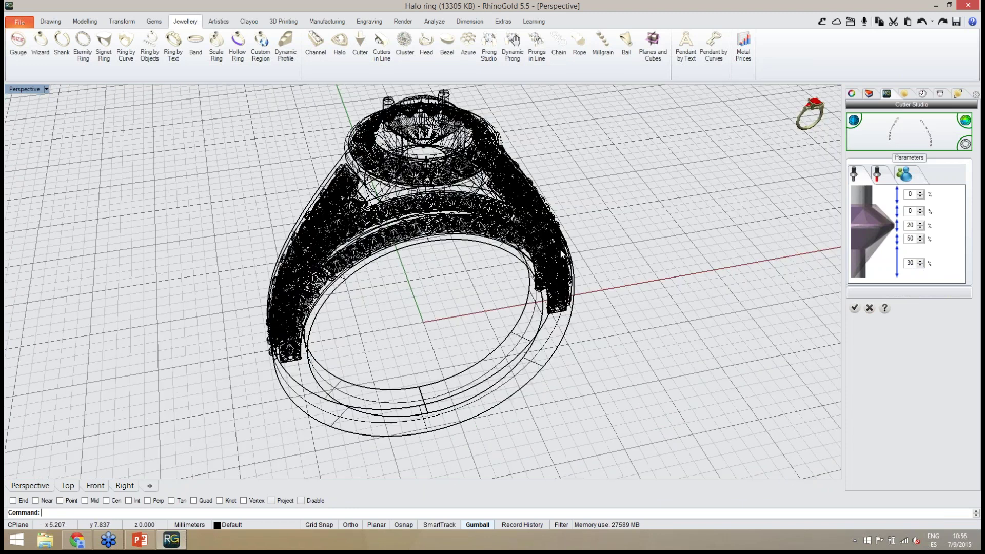
Return the ring to shaded display and inspect the shank's gem rows.
mouse_move(760, 118)
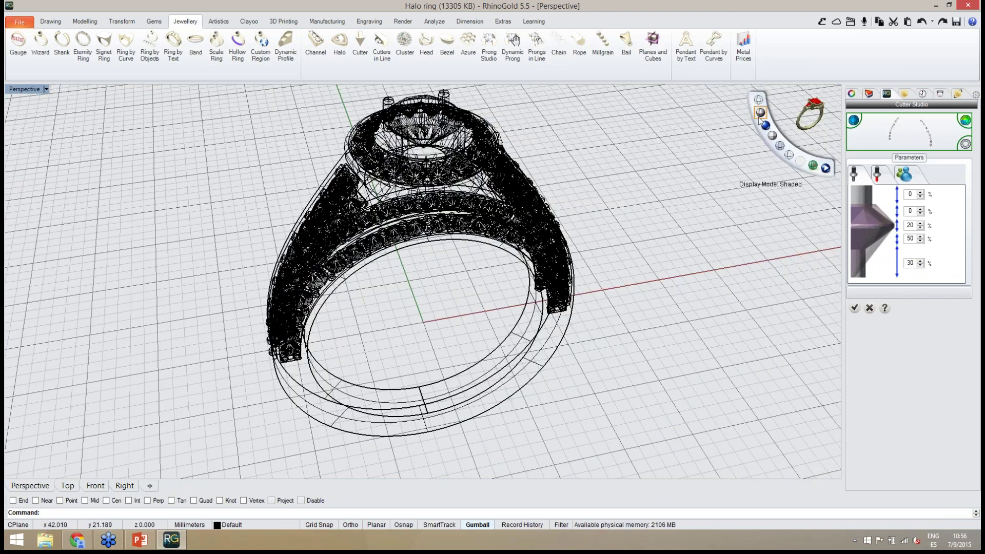
click(762, 115)
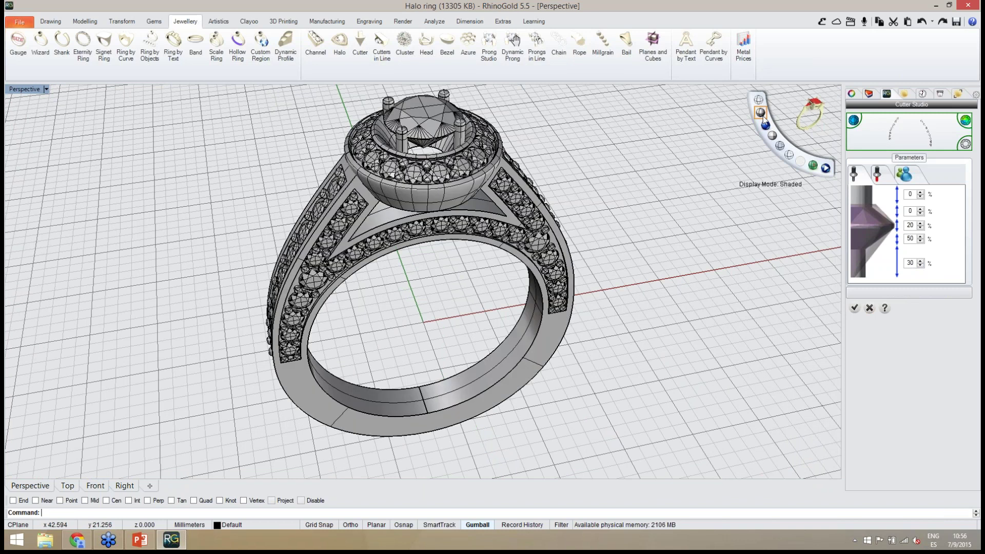
mouse_move(570, 419)
right_down()
mouse_move(645, 226)
mouse_move(310, 236)
right_up()
scroll(311, 236, up, 5)
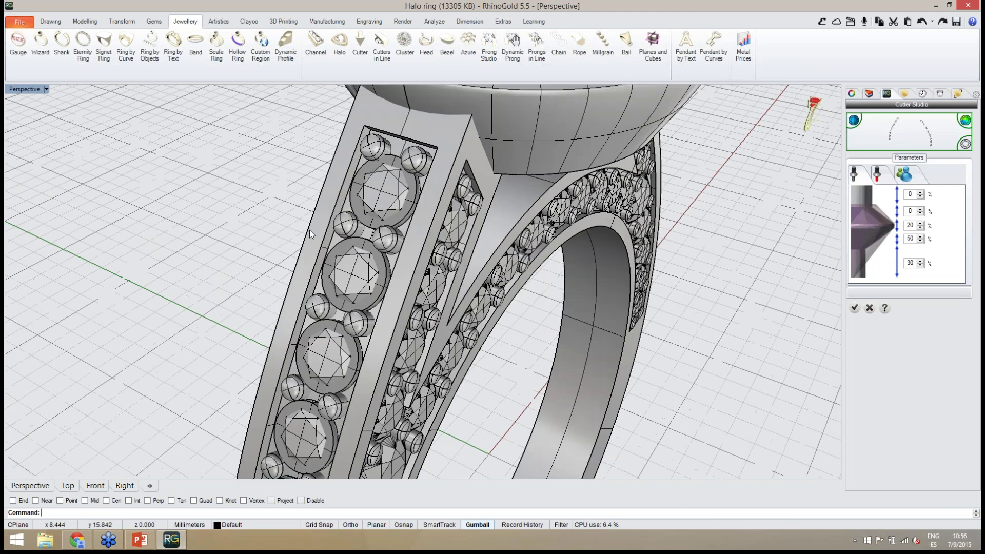
scroll(410, 267, down, 5)
scroll(547, 157, up, 8)
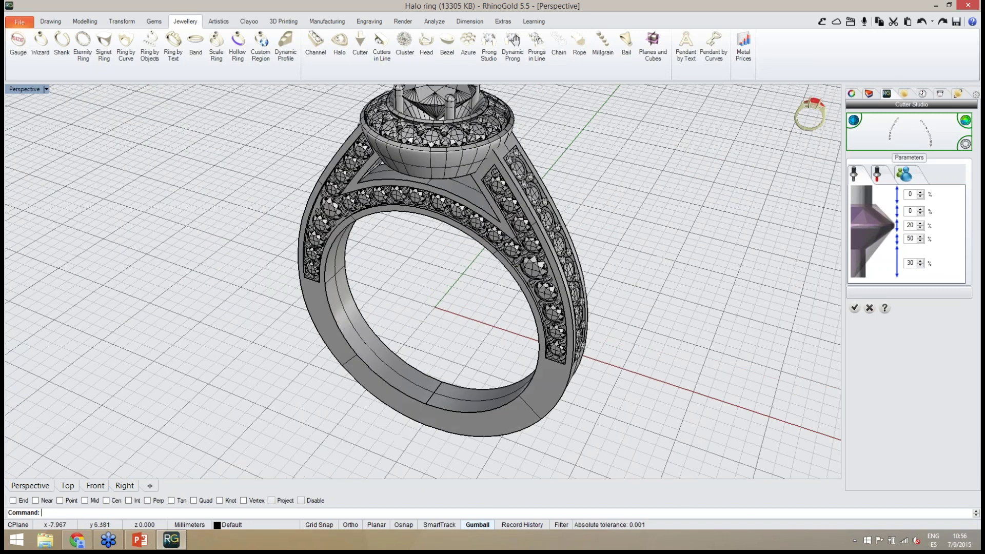
right_drag(547, 157, 519, 210)
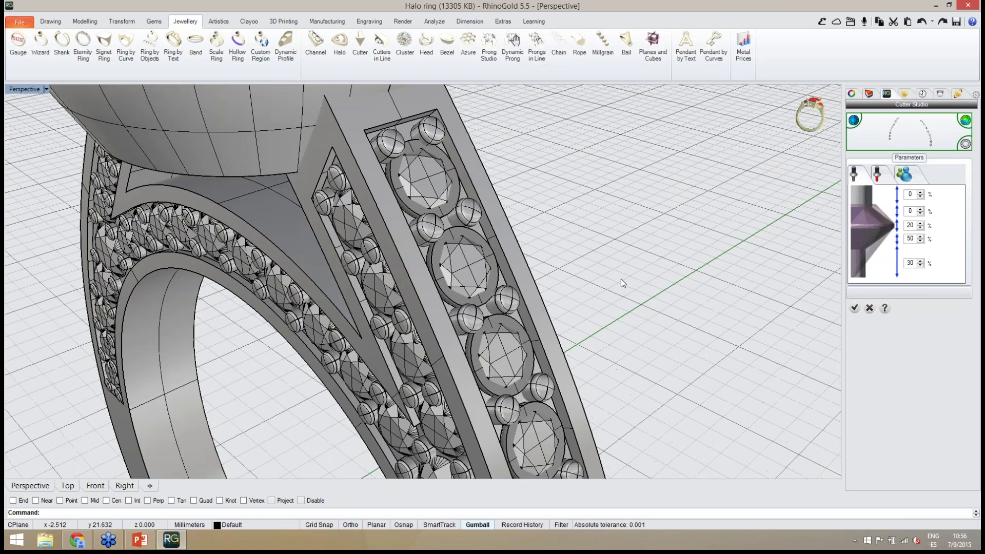
Confirm Cutter Studio to create the cutters under the shank gems.
click(855, 309)
scroll(586, 177, down, 6)
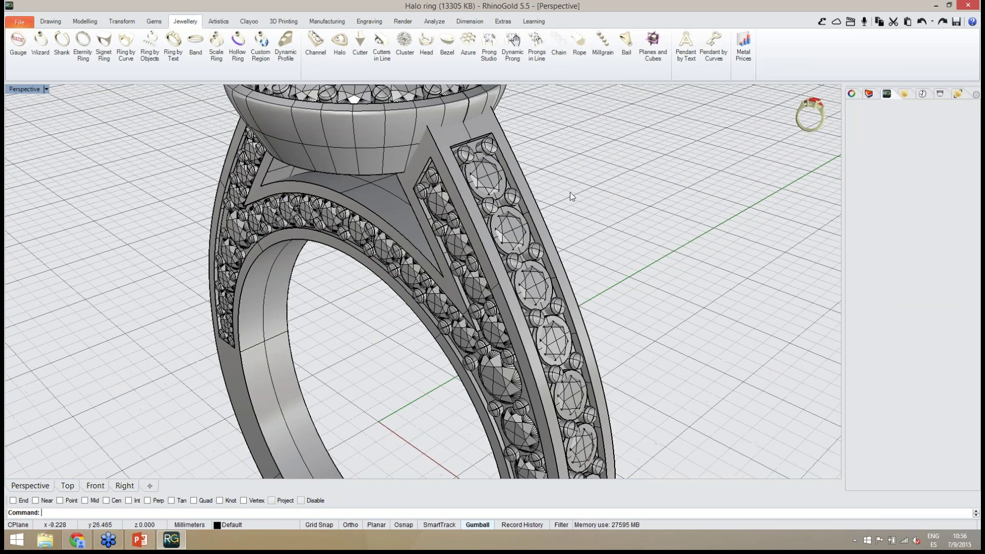
right_drag(571, 192, 636, 257)
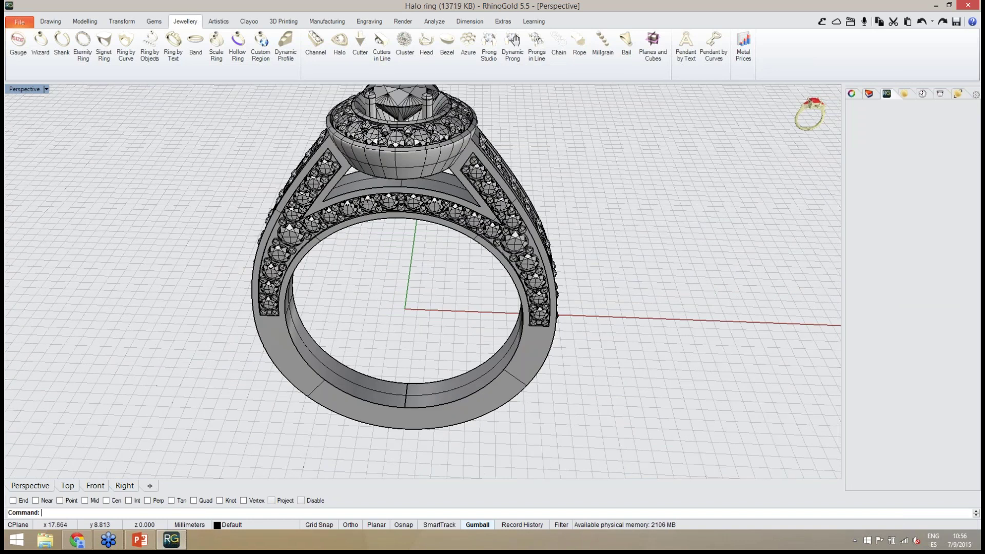
Select the band's pavé gems, viewing the halo and band gem rows.
scroll(521, 232, up, 3)
scroll(521, 232, down, 2)
click(521, 241)
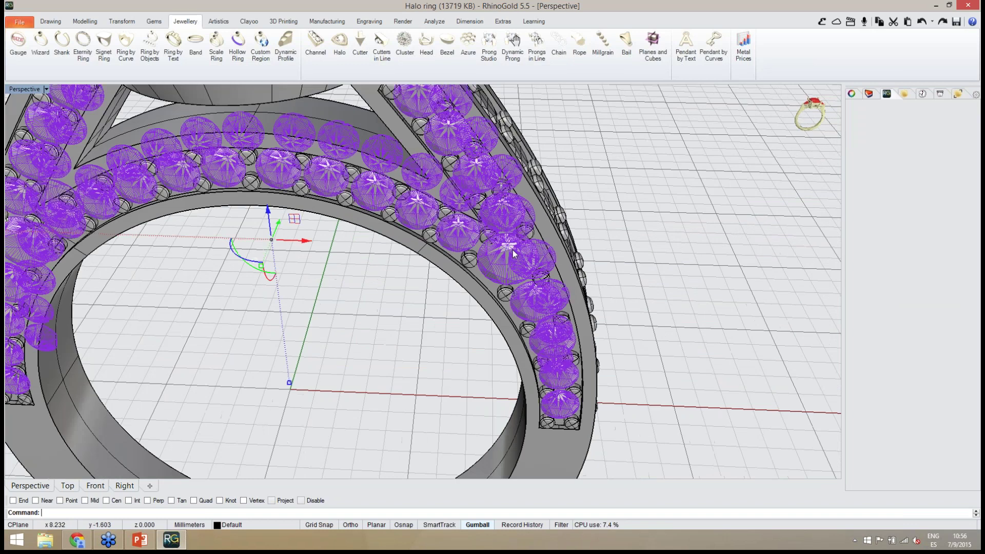
scroll(518, 251, down, 3)
right_drag(318, 205, 339, 202)
scroll(338, 203, up, 5)
scroll(338, 203, down, 6)
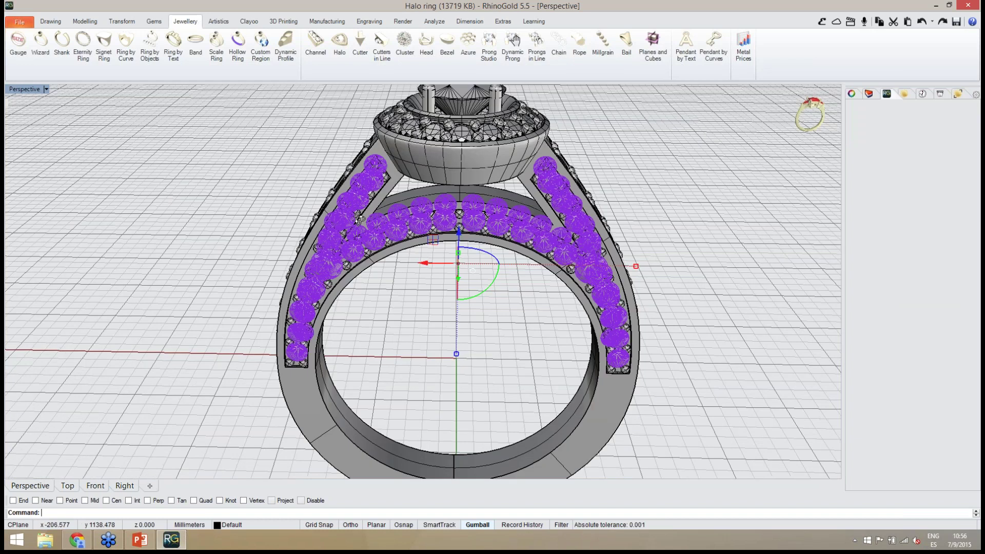
right_drag(360, 219, 360, 251)
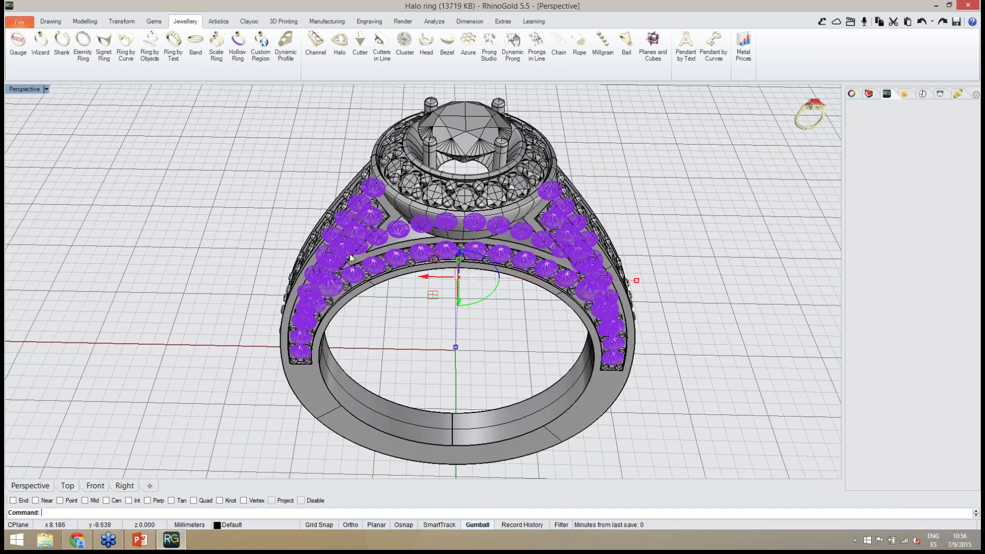
scroll(351, 258, up, 8)
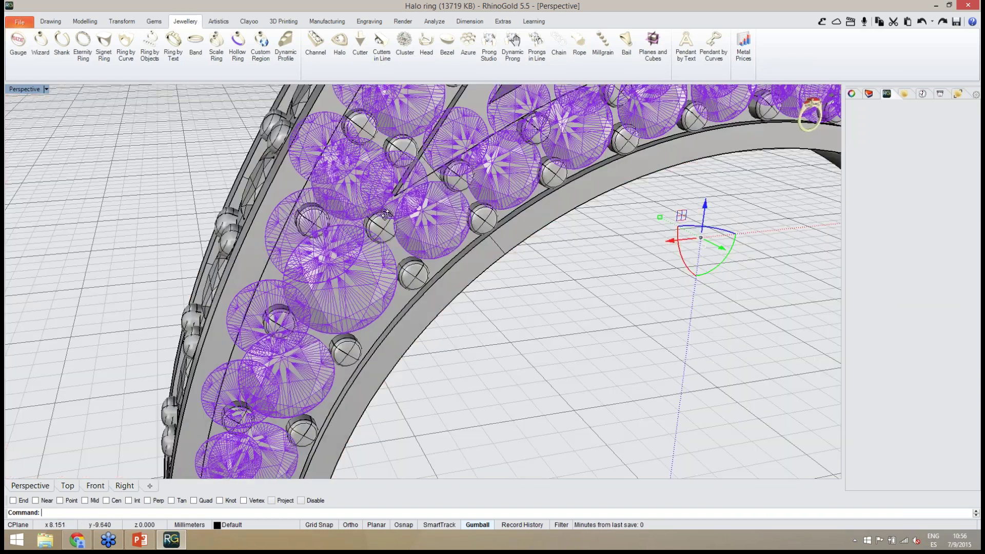
right_drag(385, 215, 363, 223)
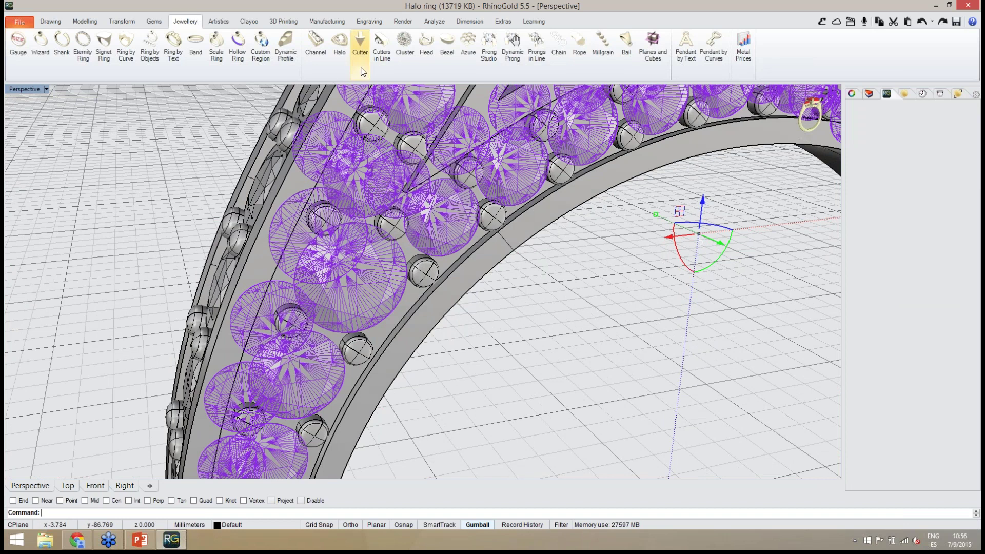
Start Cutter for the selected gems in wireframe and select the last cutter parameter for editing.
click(361, 51)
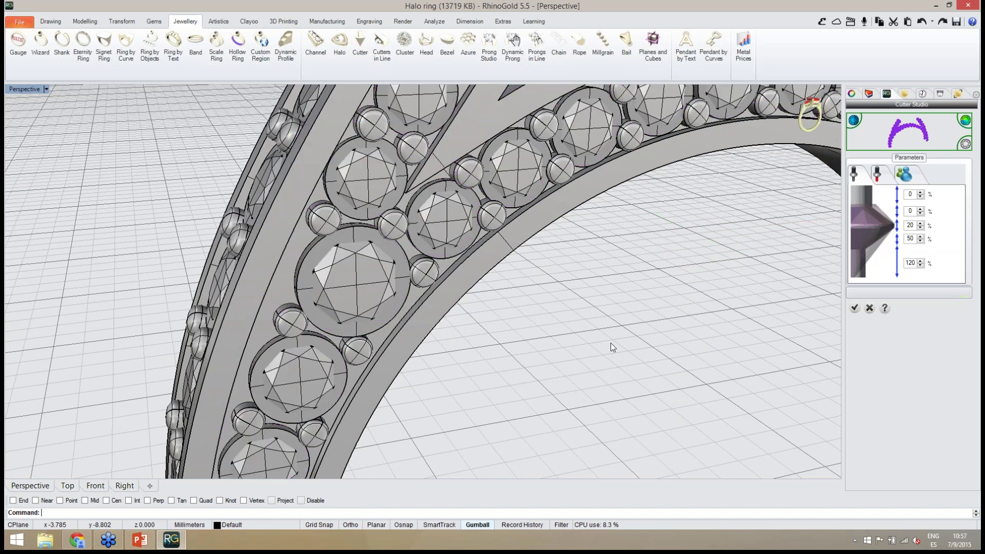
scroll(392, 273, up, 3)
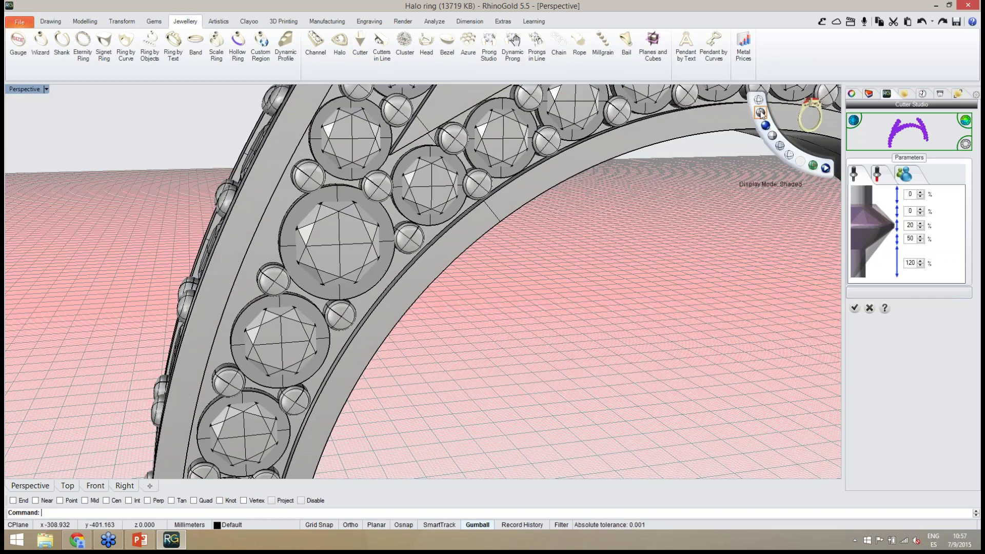
click(759, 100)
right_drag(585, 205, 677, 110)
scroll(482, 255, up, 5)
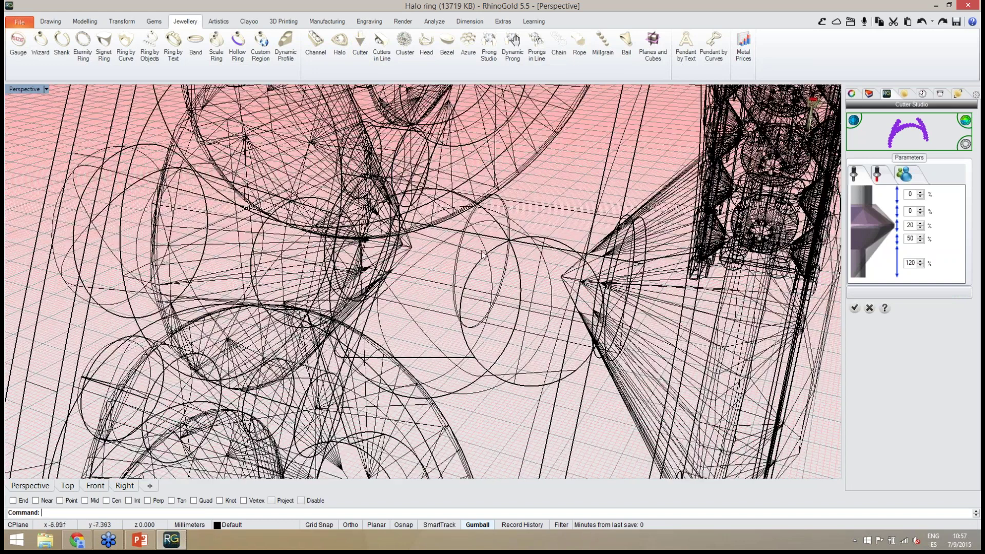
right_drag(548, 246, 469, 240)
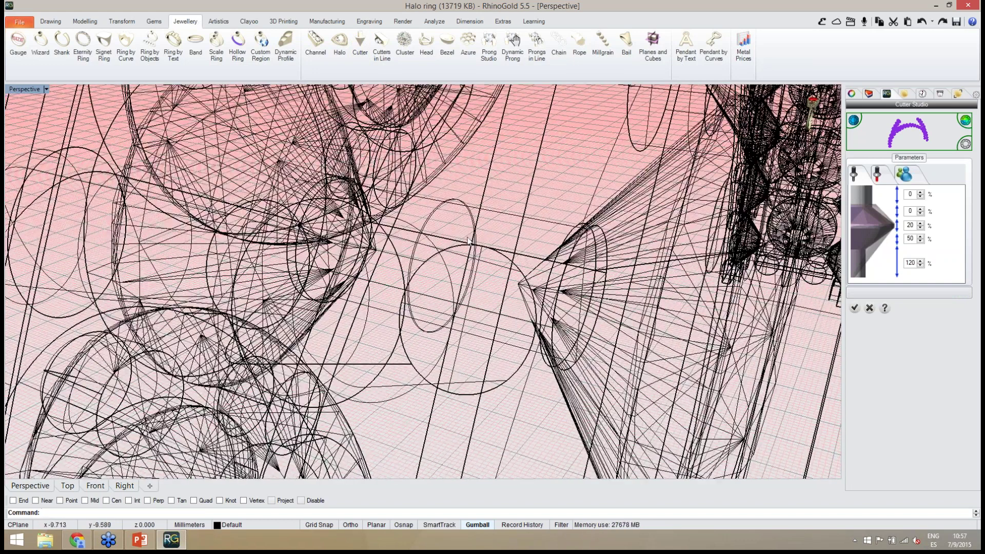
double_click(911, 263)
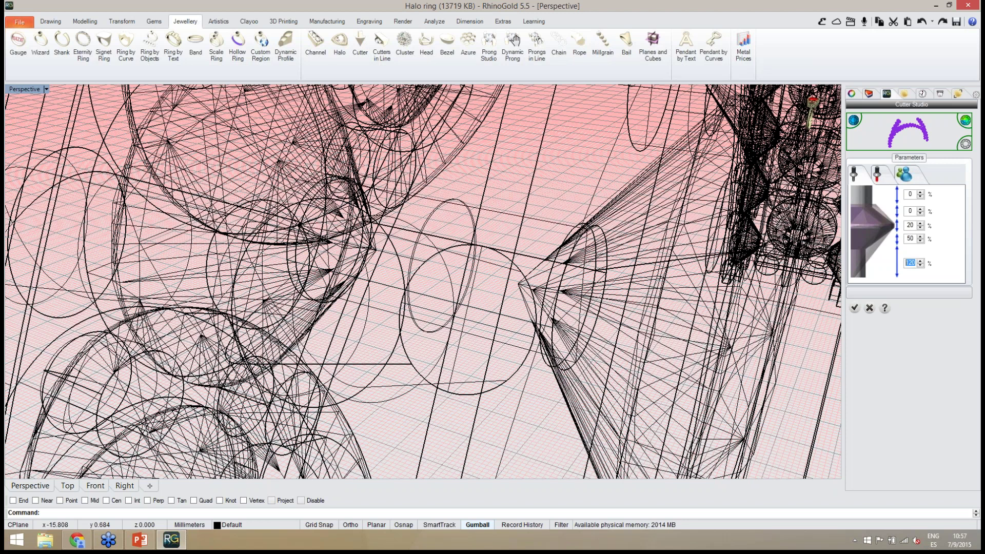
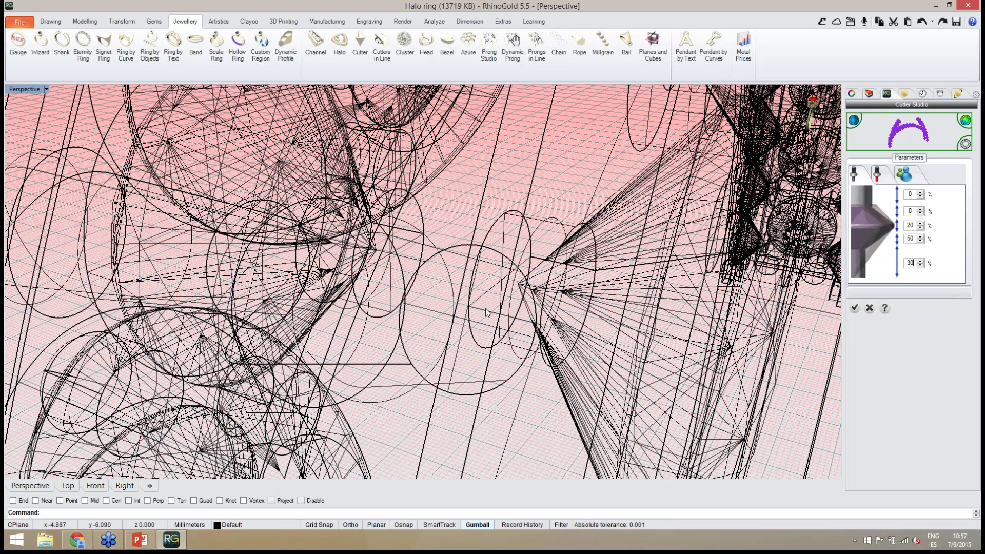
Switch the ring from wireframe to Shaded display and confirm the Cutter Studio settings.
right_drag(482, 338, 473, 332)
scroll(472, 333, down, 10)
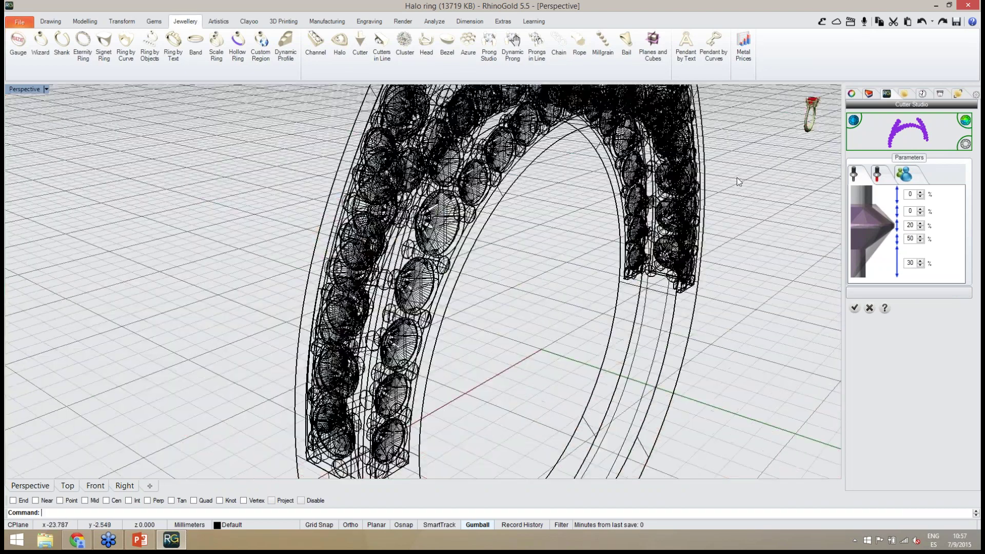
click(762, 112)
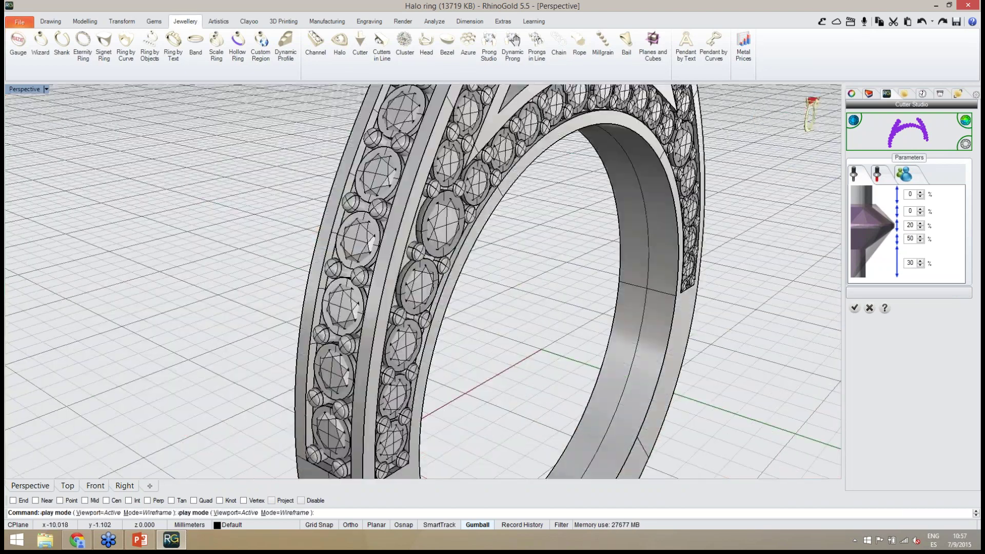
mouse_move(564, 267)
right_down()
mouse_move(578, 260)
mouse_move(545, 169)
mouse_move(605, 253)
mouse_move(448, 196)
mouse_move(605, 244)
mouse_move(644, 229)
mouse_move(503, 231)
right_up()
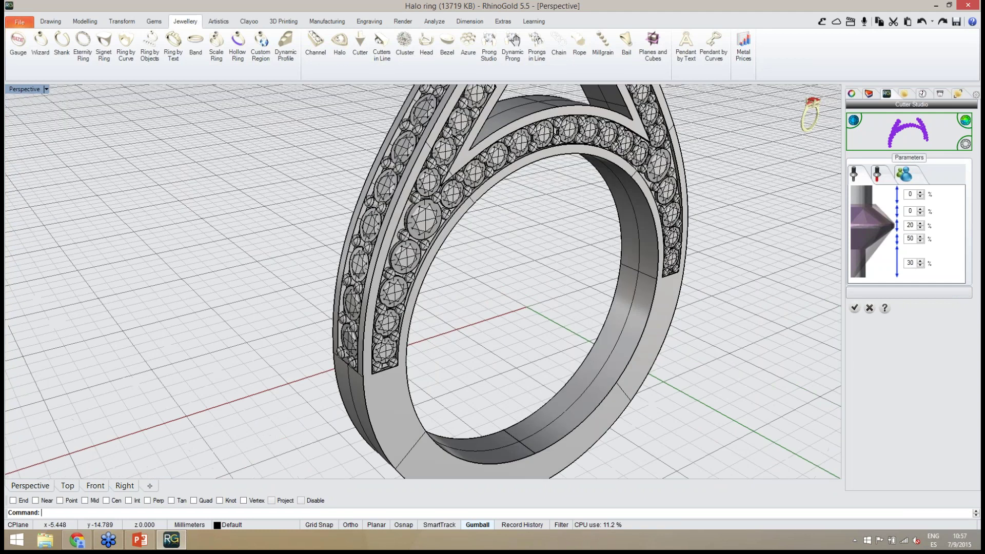
click(853, 308)
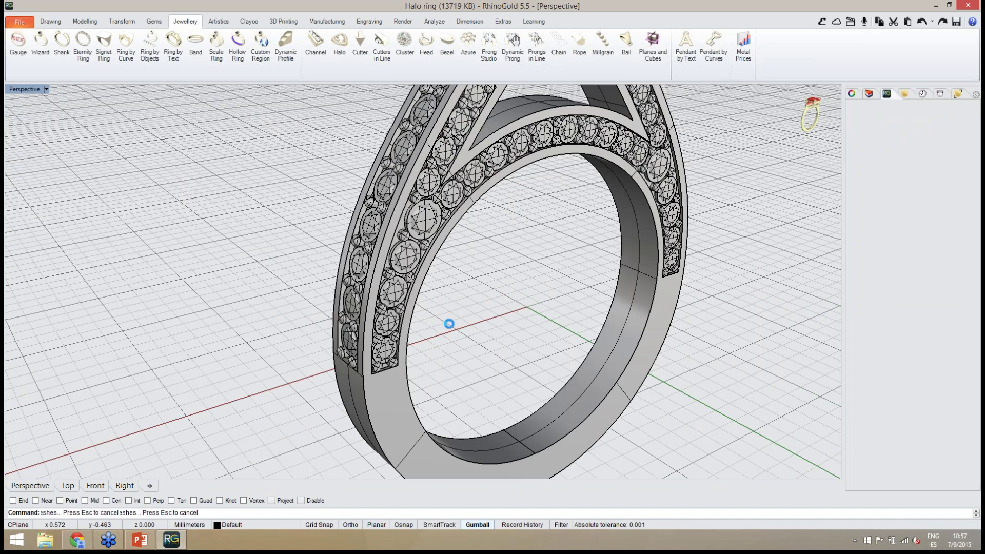
Zoom out and set the viewport to Rendered to see the gold ring with its stones.
scroll(449, 331, down, 5)
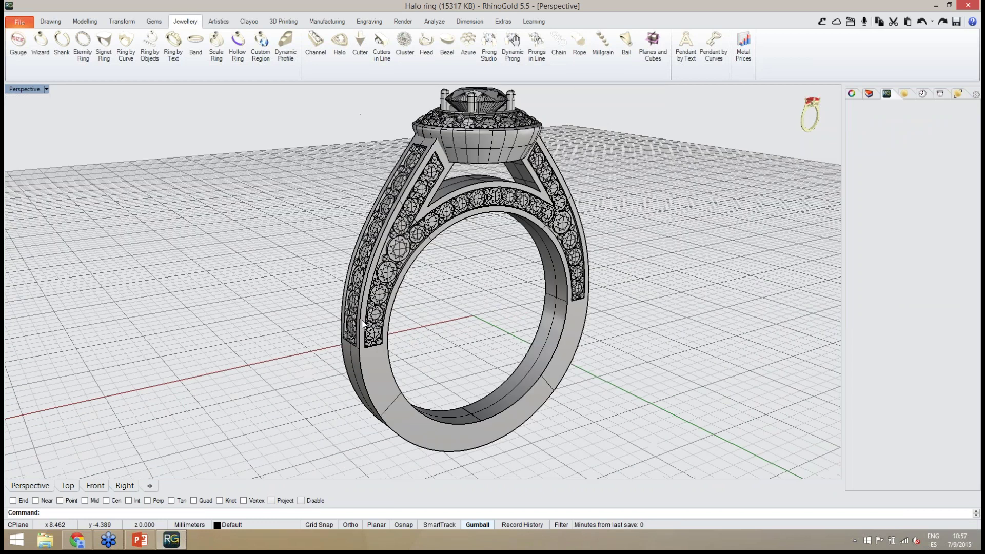
mouse_move(762, 121)
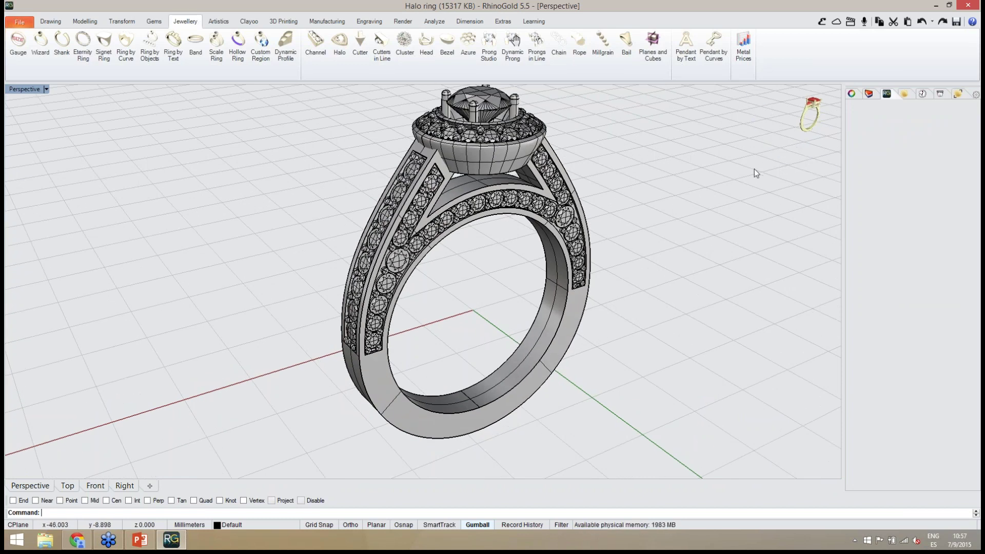
mouse_move(754, 171)
click(766, 125)
right_drag(667, 257, 697, 270)
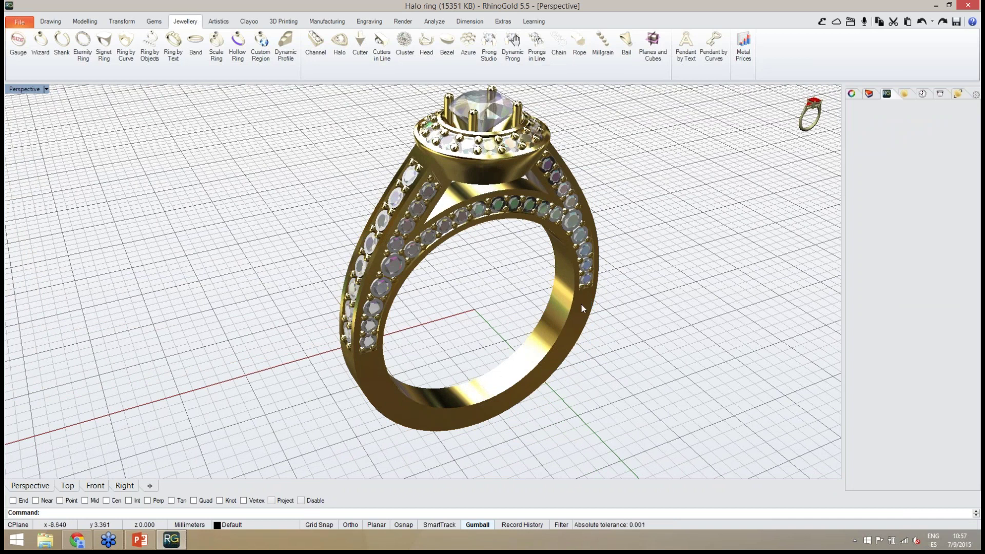
right_drag(529, 340, 526, 304)
right_drag(538, 227, 427, 257)
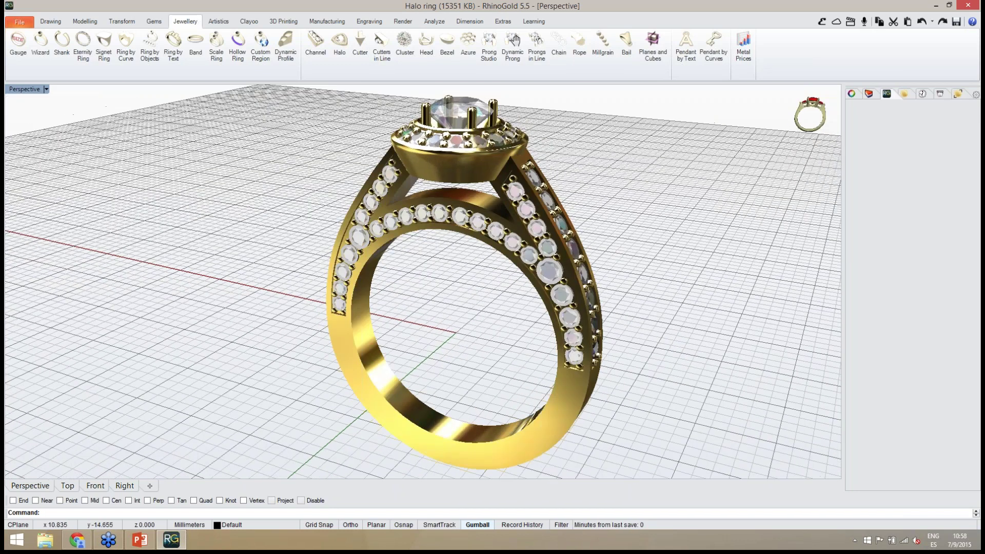
scroll(435, 329, up, 5)
scroll(435, 307, down, 3)
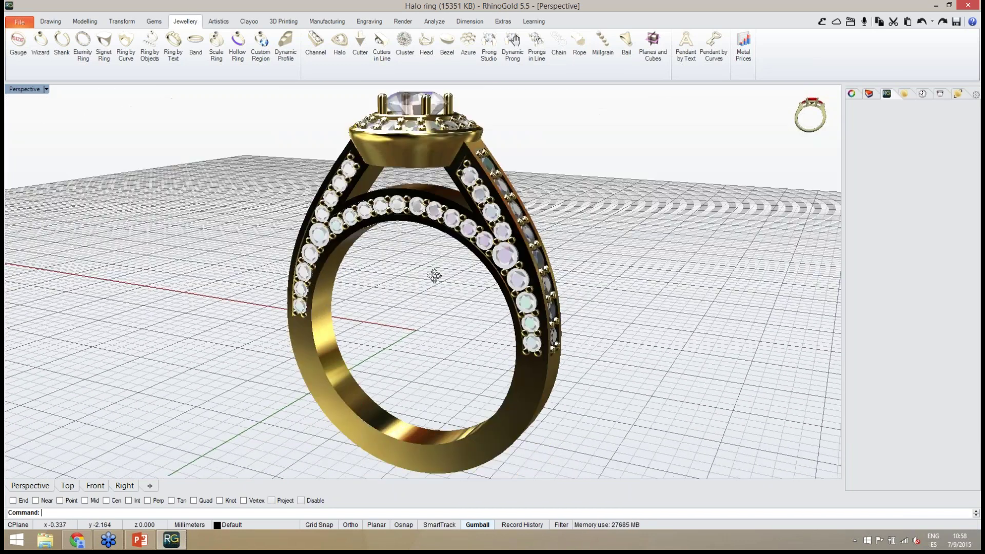
right_drag(435, 277, 208, 236)
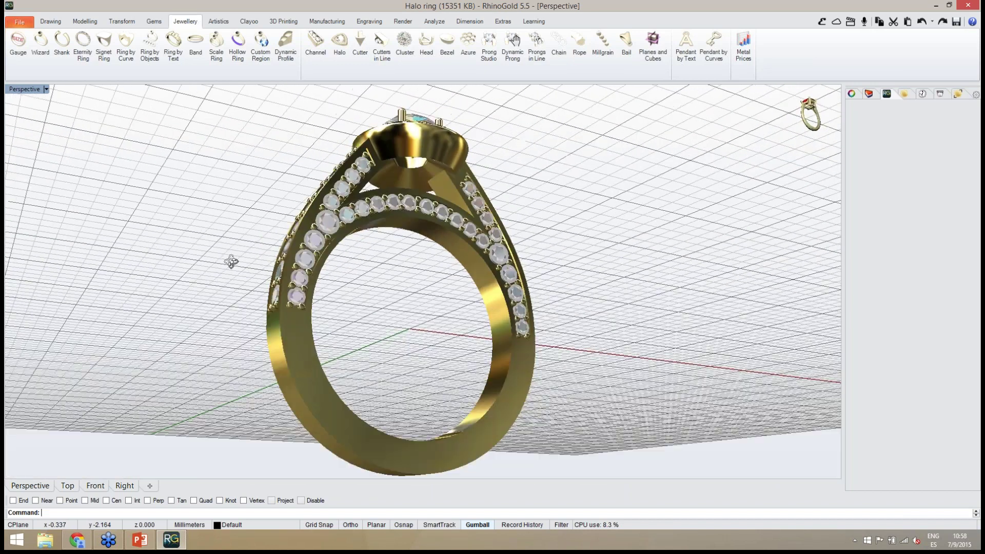
right_drag(356, 325, 504, 288)
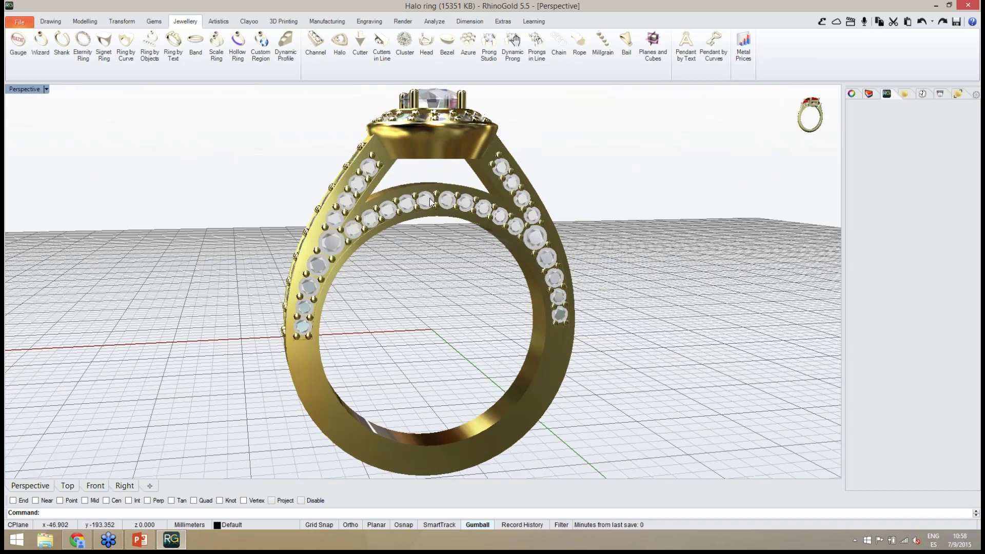
scroll(441, 204, up, 5)
right_drag(430, 202, 473, 213)
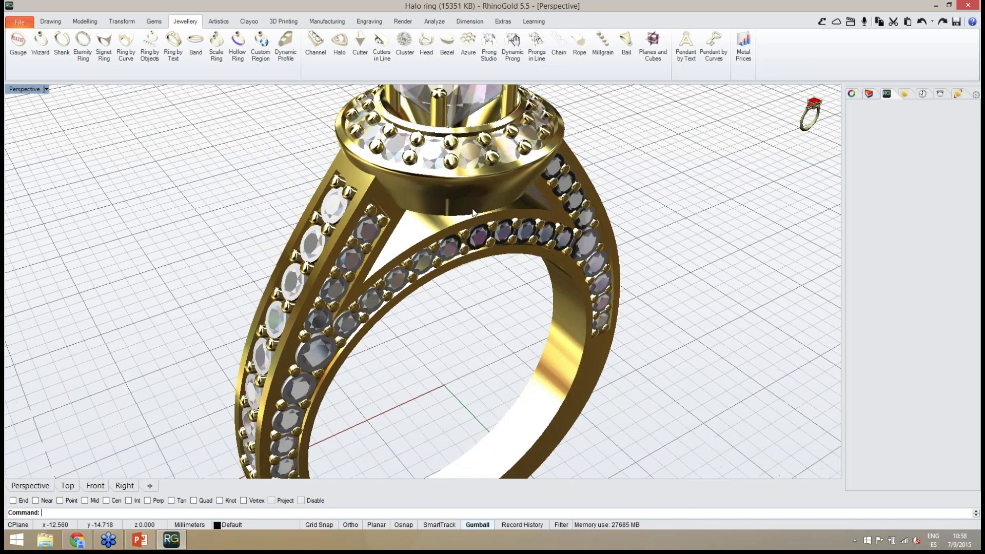
scroll(432, 310, down, 4)
shift+right_drag(431, 310, 453, 275)
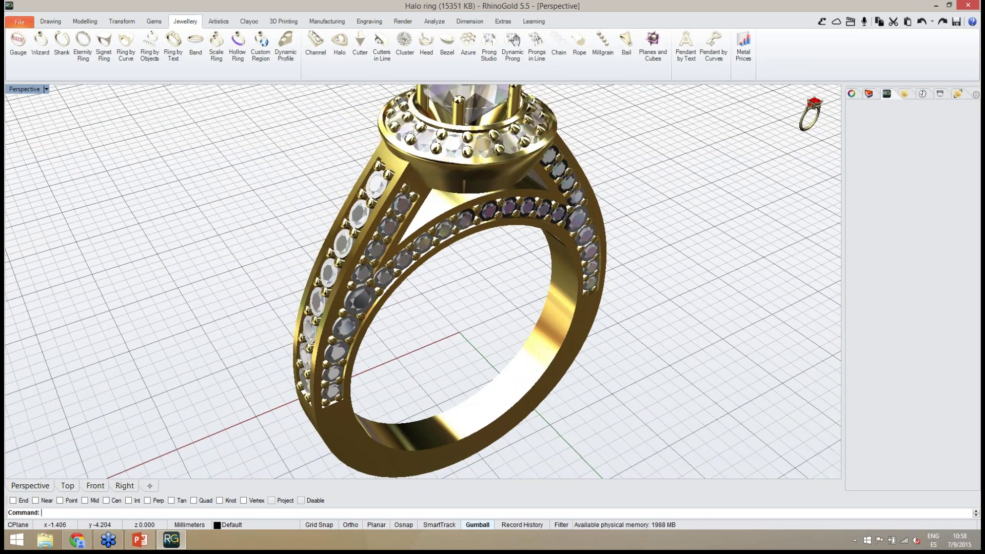
right_drag(448, 317, 441, 288)
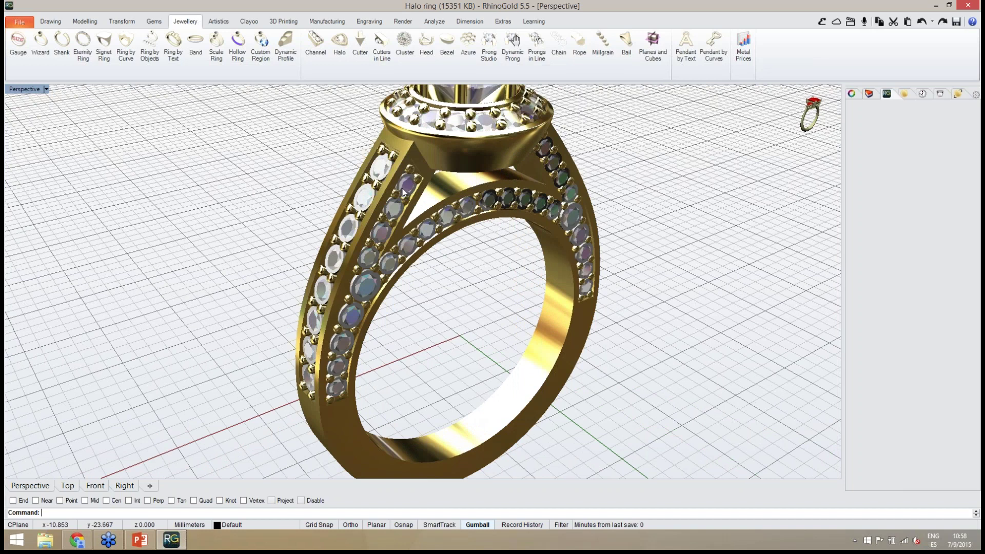
Start a Boolean Difference from the Modelling tab with the ring shank as the base object.
click(88, 23)
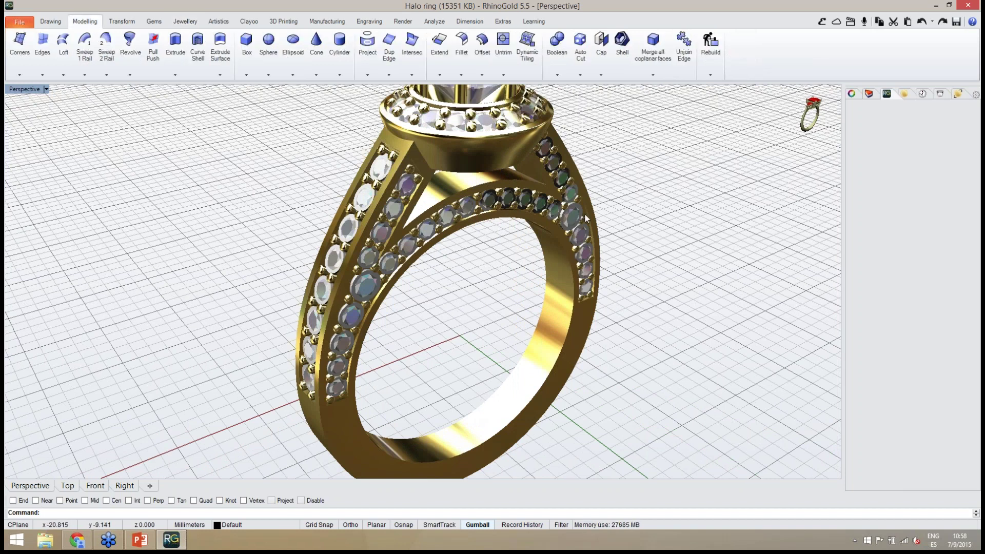
click(558, 57)
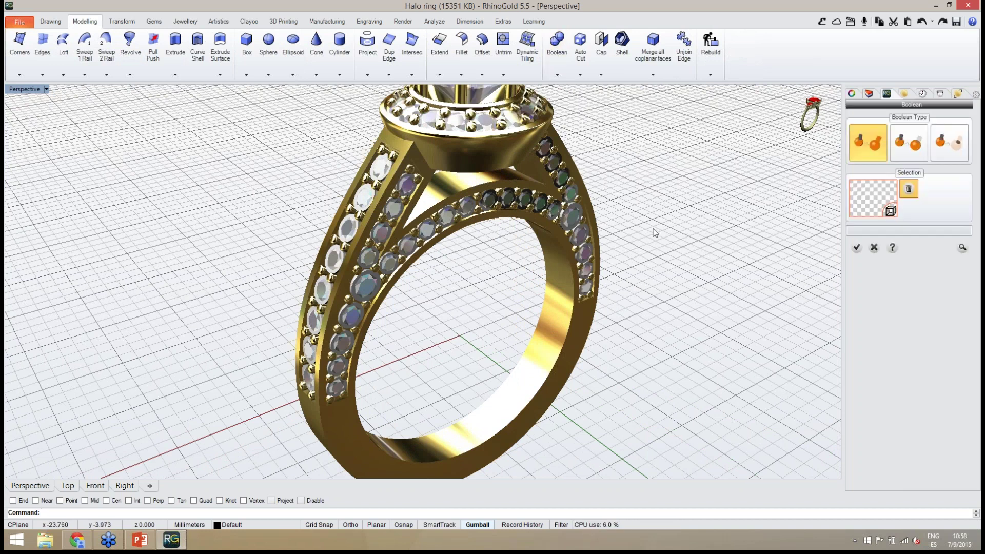
click(910, 150)
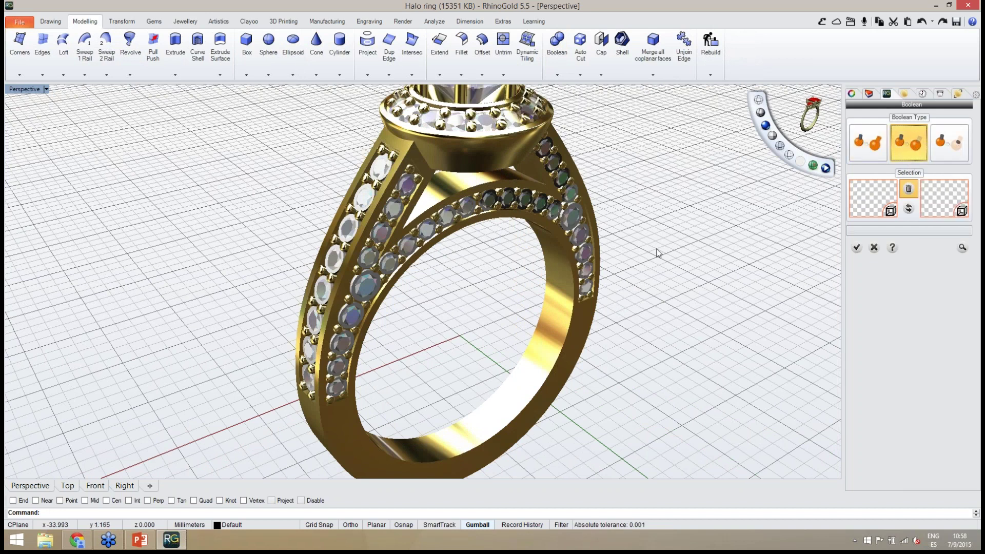
right_drag(655, 252, 534, 326)
scroll(583, 343, down, 3)
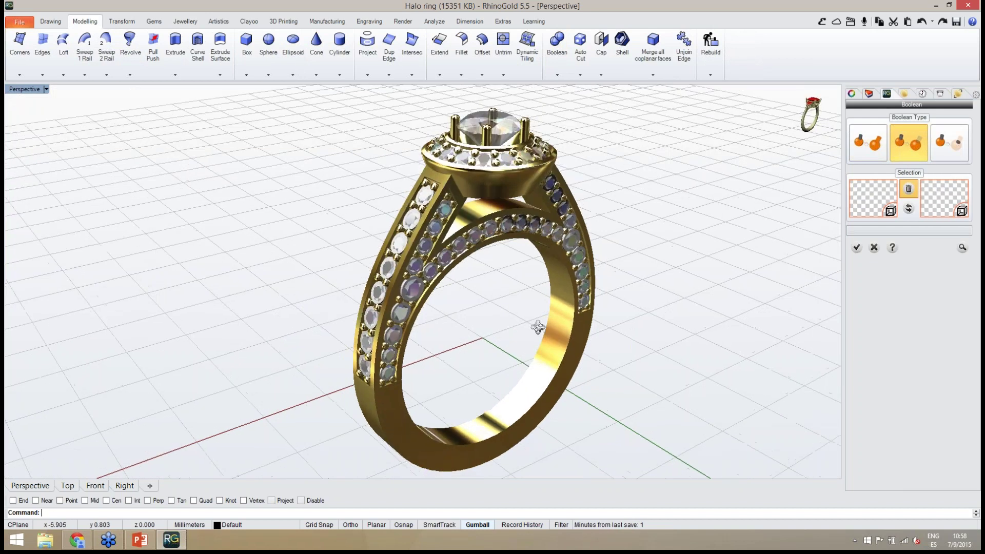
click(871, 207)
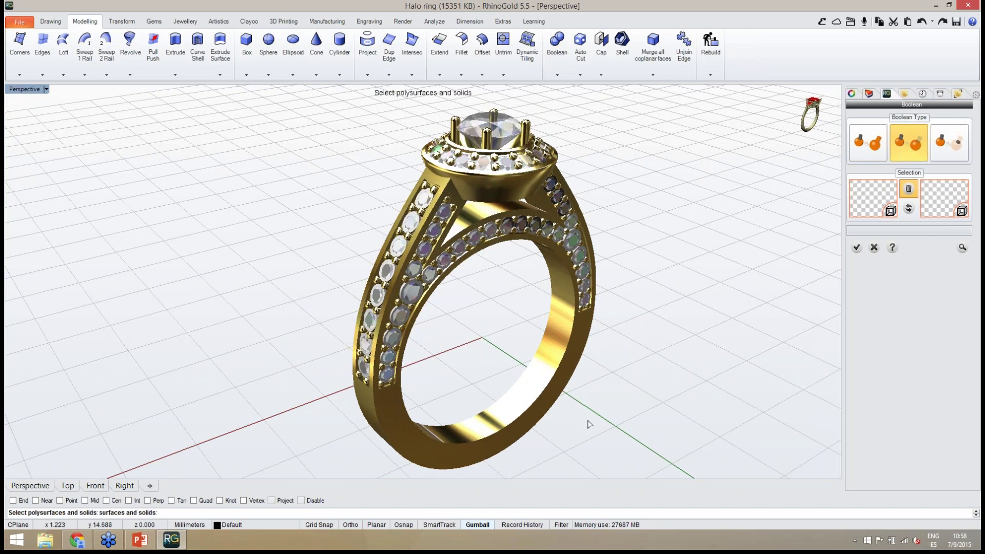
click(542, 371)
key(Return)
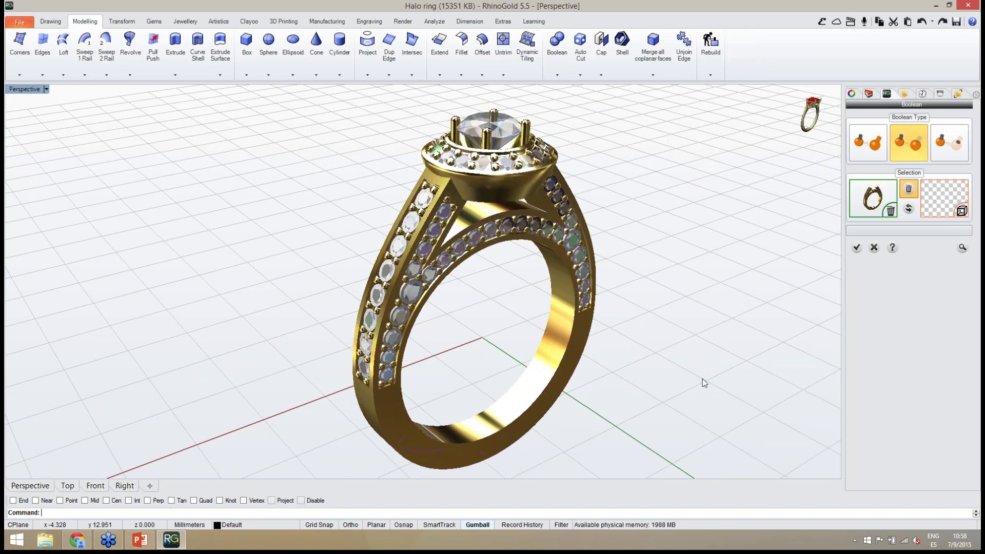
Pick the stone cutters below the halo as objects to subtract and preview the result.
click(946, 200)
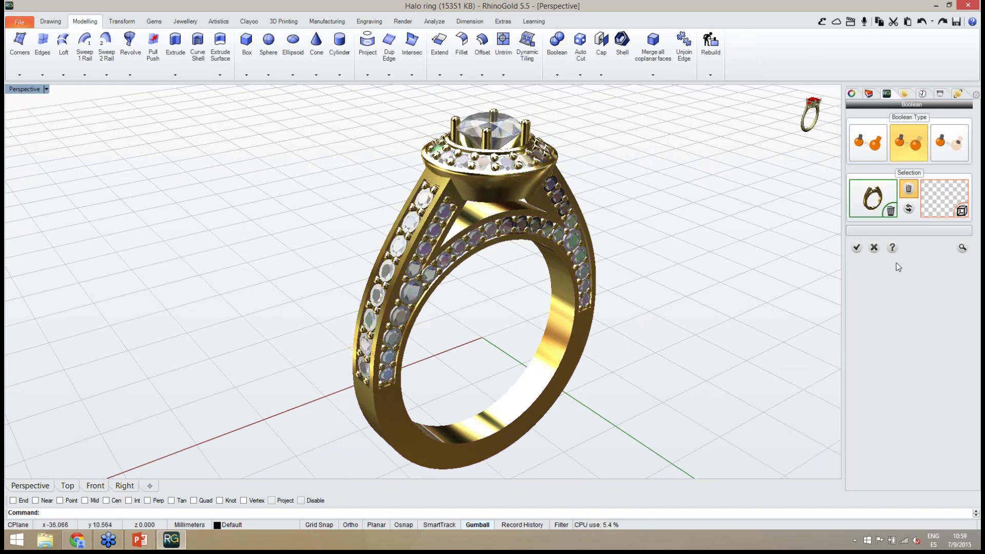
scroll(491, 323, up, 2)
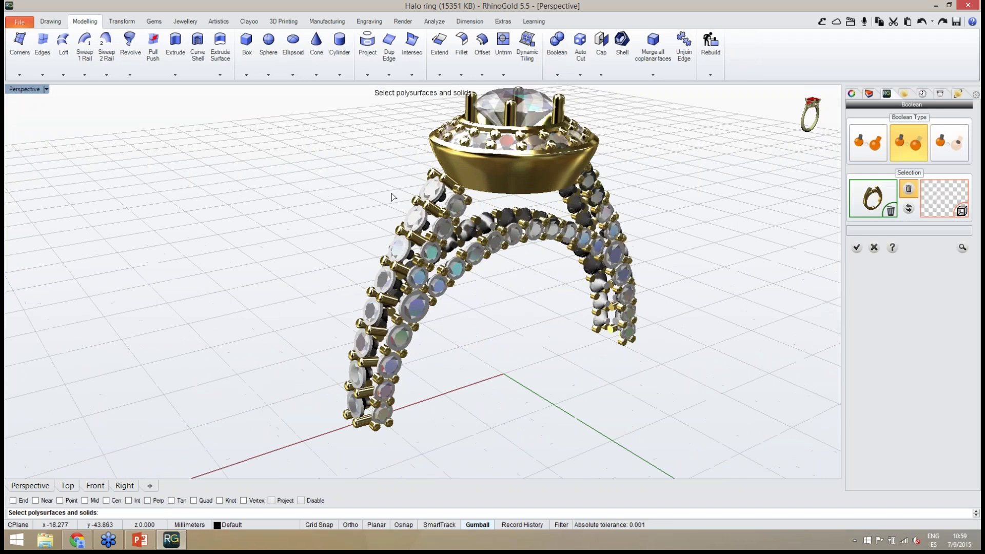
scroll(419, 235, up, 5)
right_drag(359, 231, 400, 226)
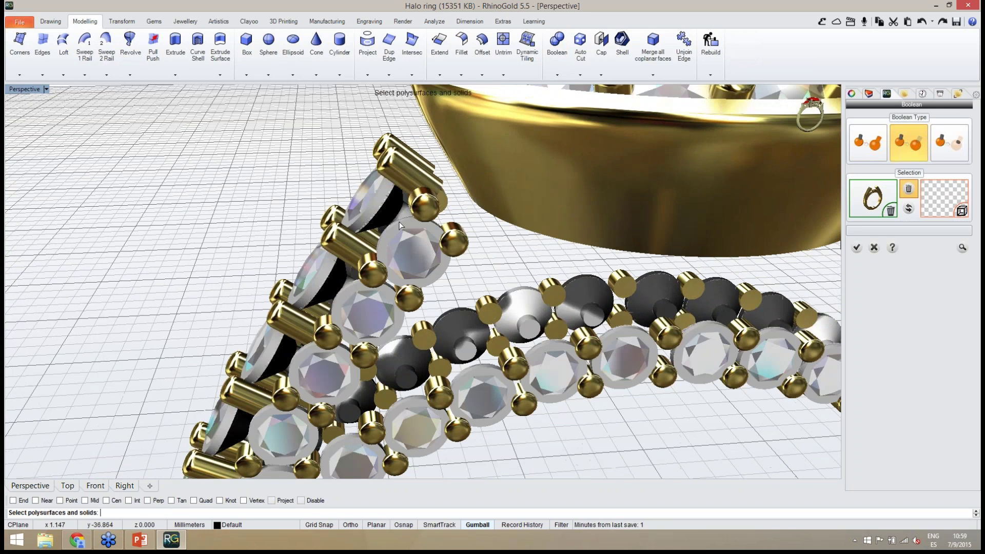
click(360, 212)
right_click(361, 203)
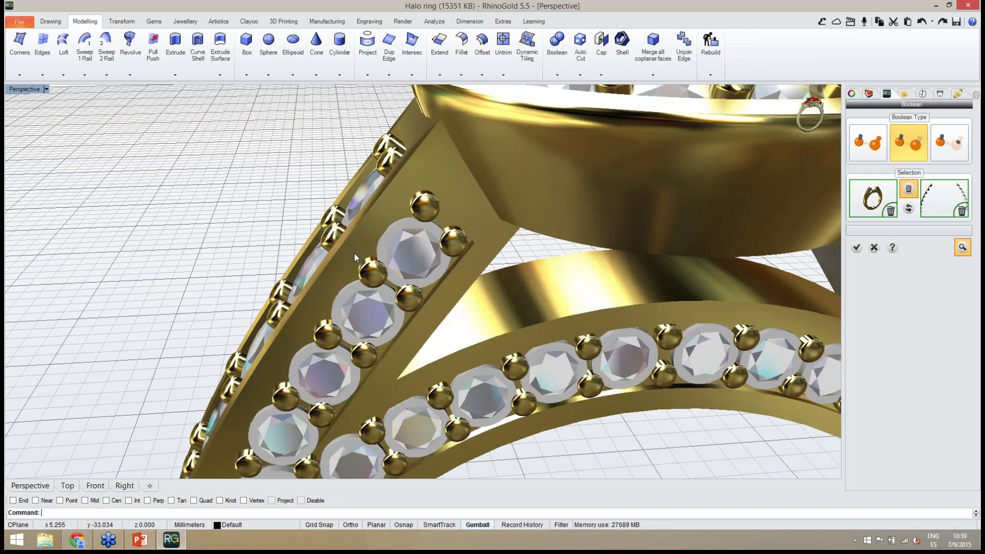
scroll(355, 255, down, 8)
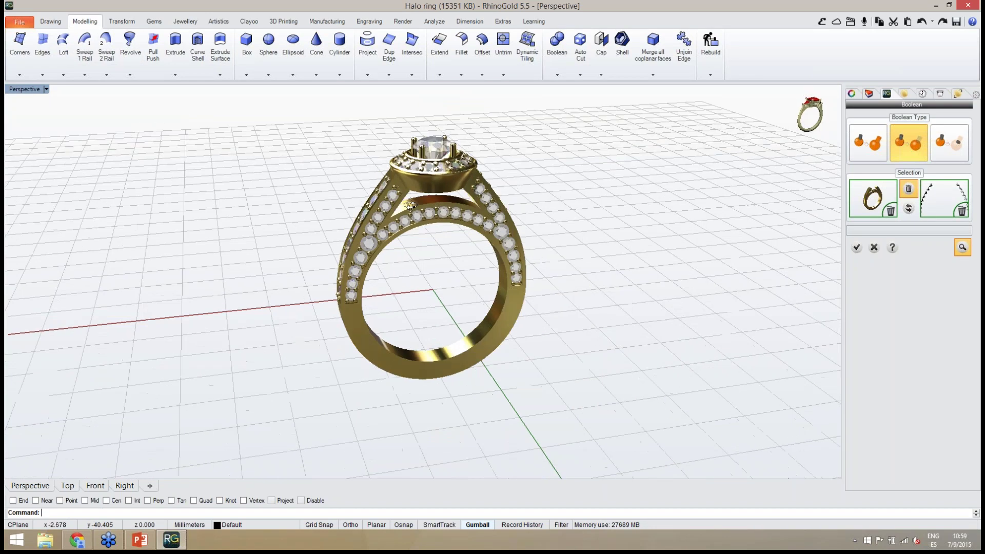
right_drag(410, 206, 436, 211)
click(961, 249)
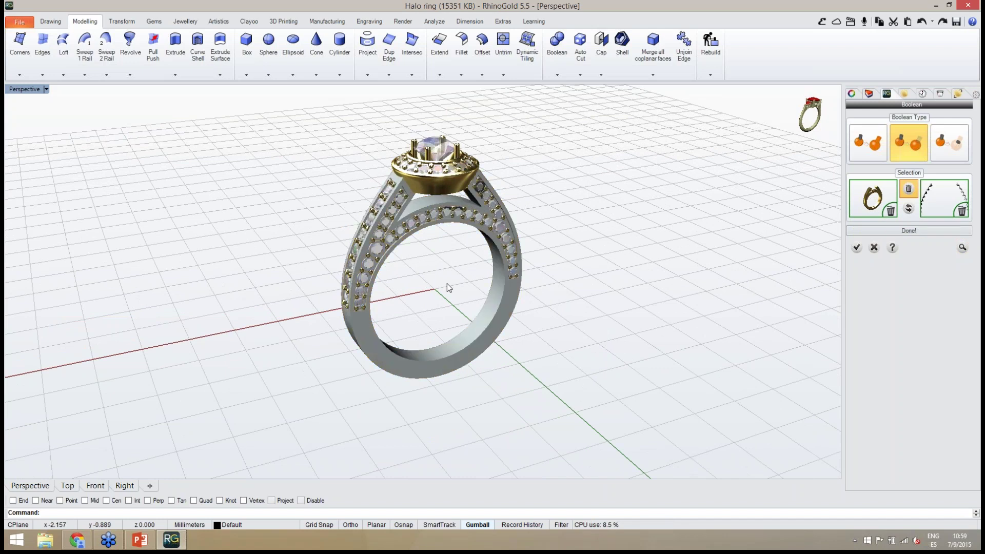
scroll(395, 250, up, 5)
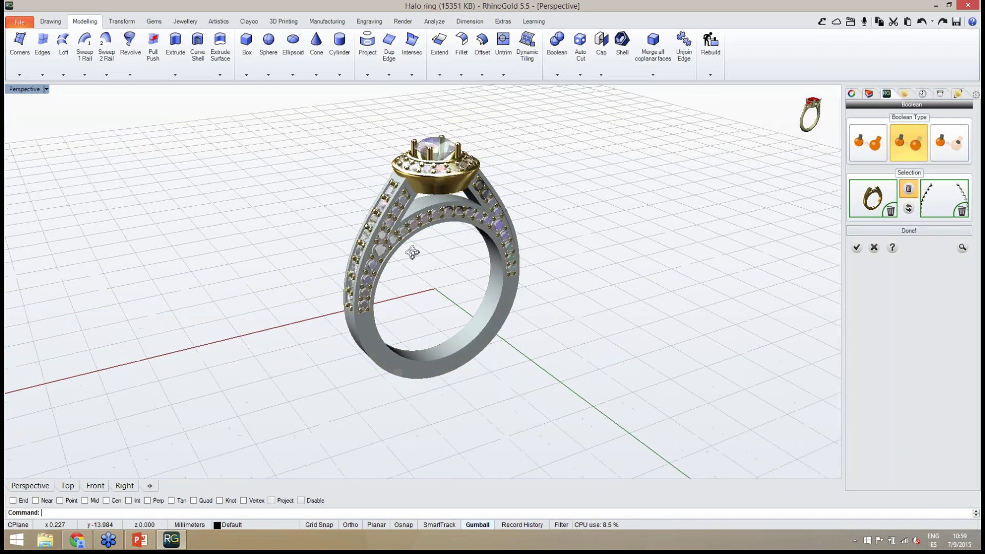
scroll(393, 221, up, 4)
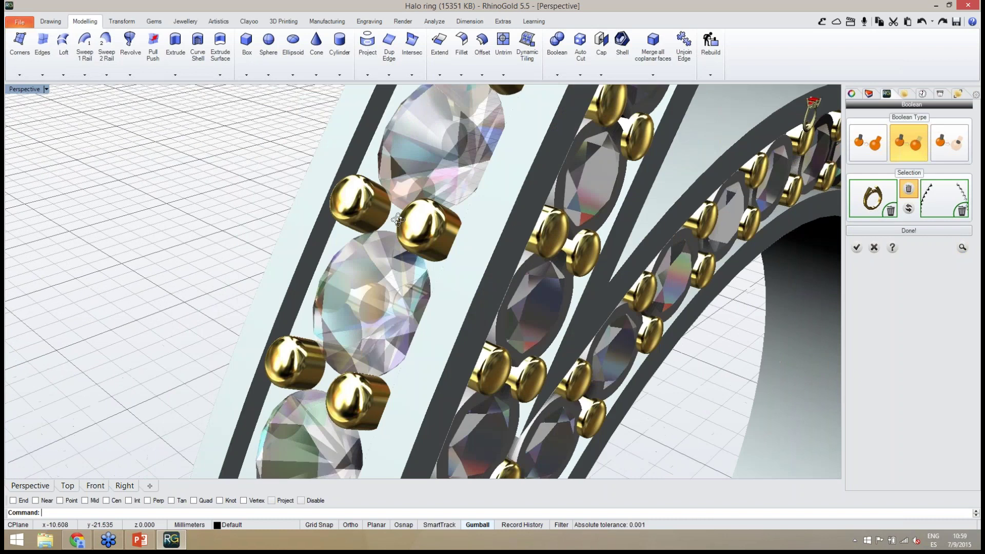
Apply the Boolean Difference, then delete the selected wireframe pavé gems from the band.
click(857, 248)
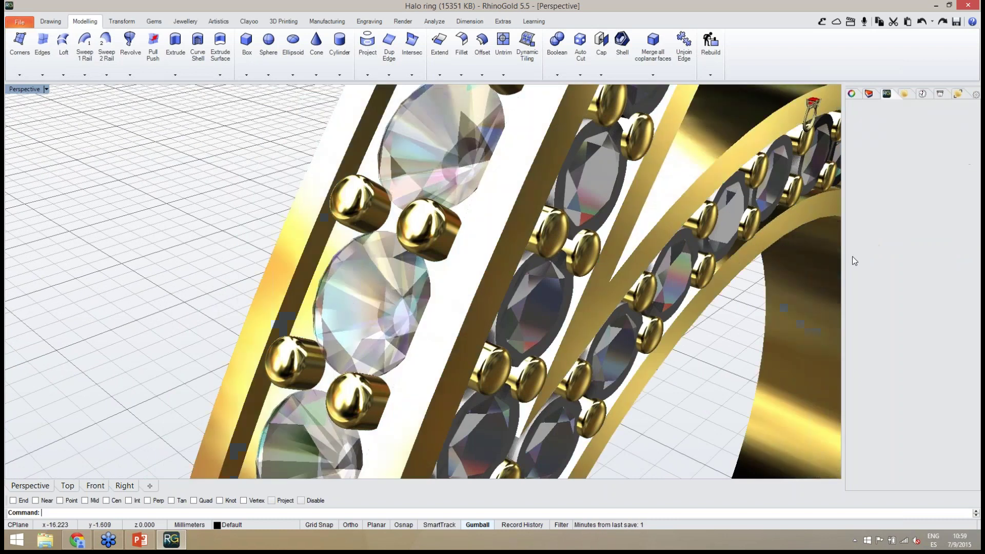
key(Left)
click(481, 353)
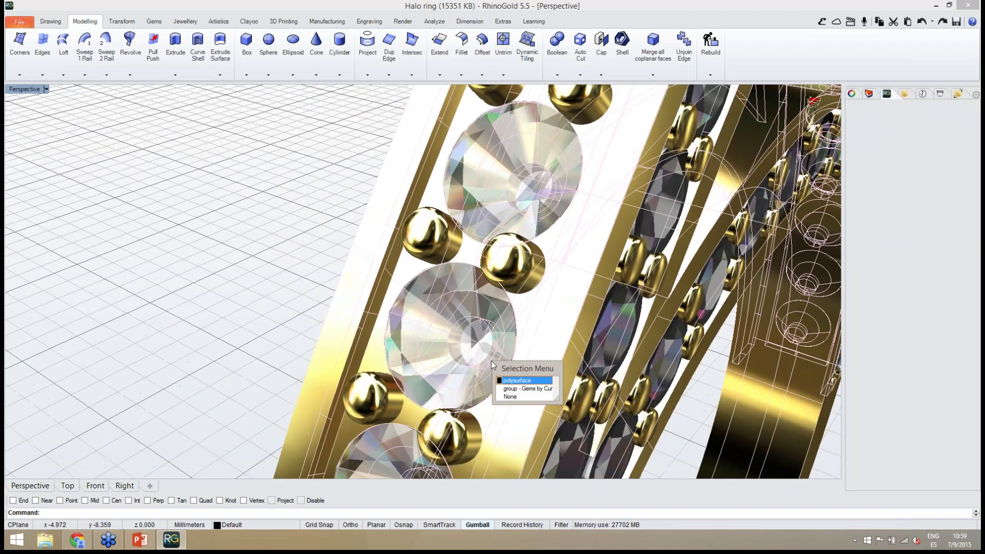
click(513, 386)
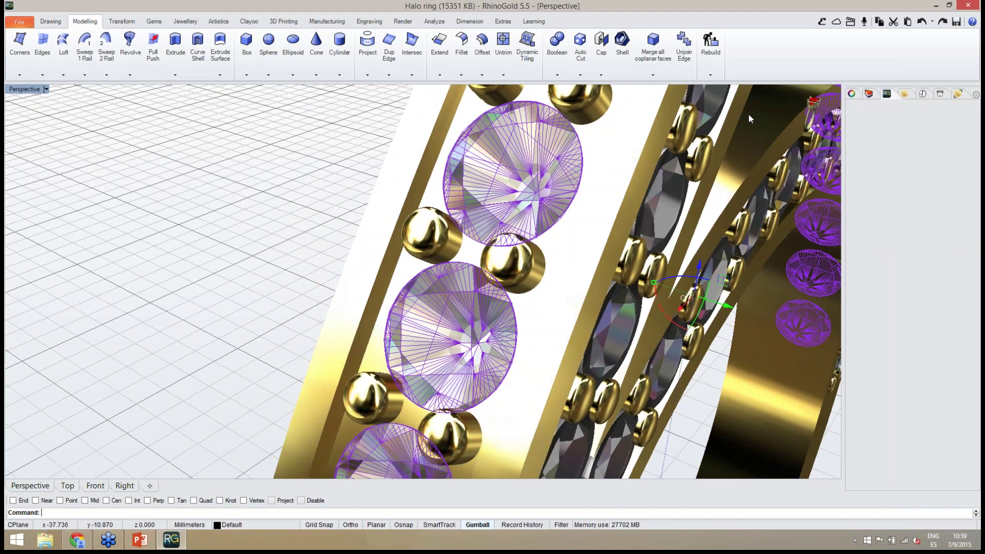
key(Delete)
Show the gem objects again so stones fill the cut seats along the shank.
right_drag(611, 206, 665, 201)
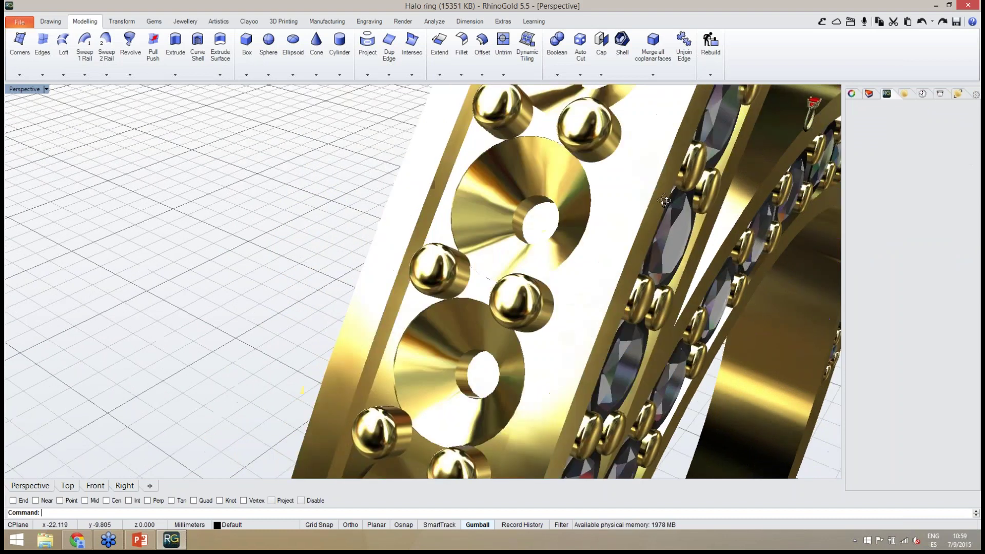
scroll(607, 224, down, 10)
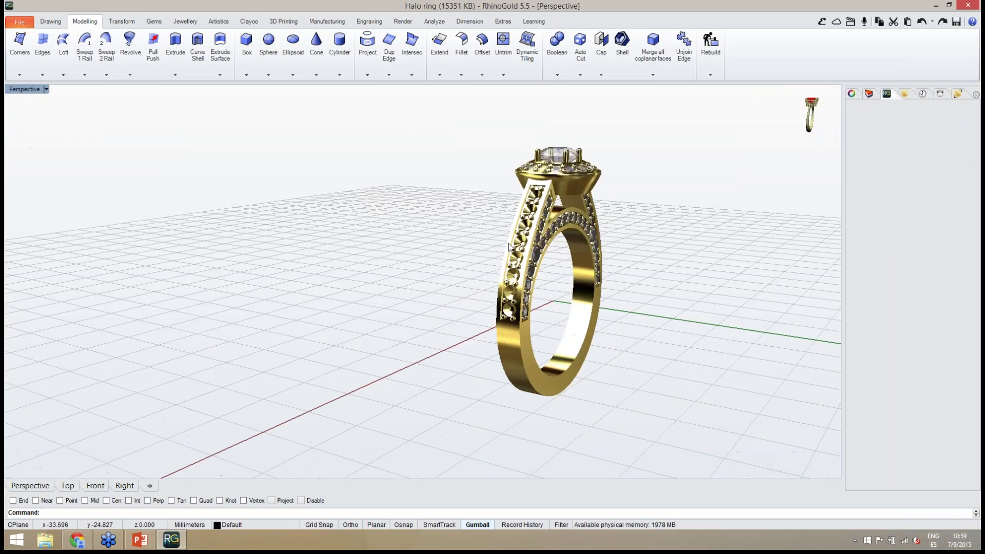
right_drag(509, 247, 383, 258)
scroll(382, 258, up, 8)
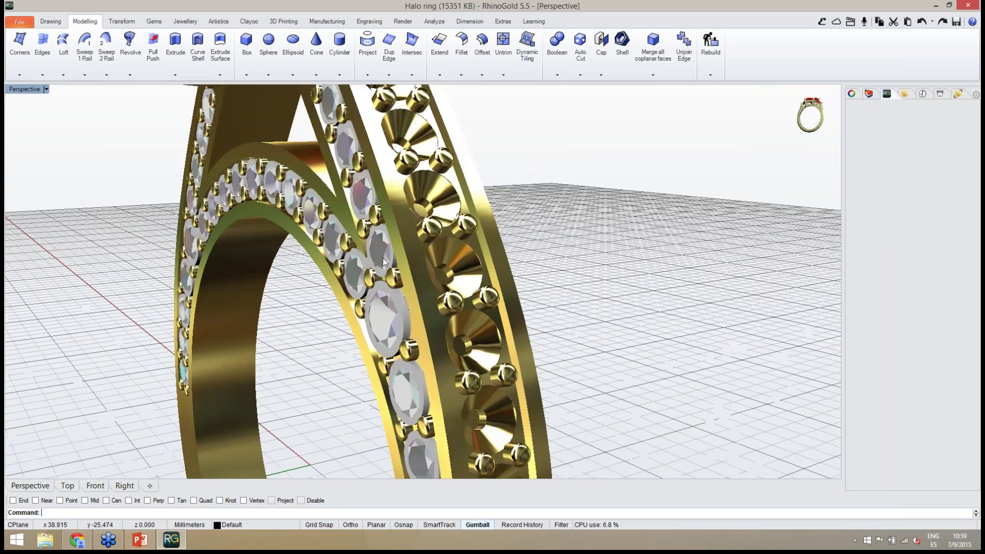
scroll(383, 258, down, 8)
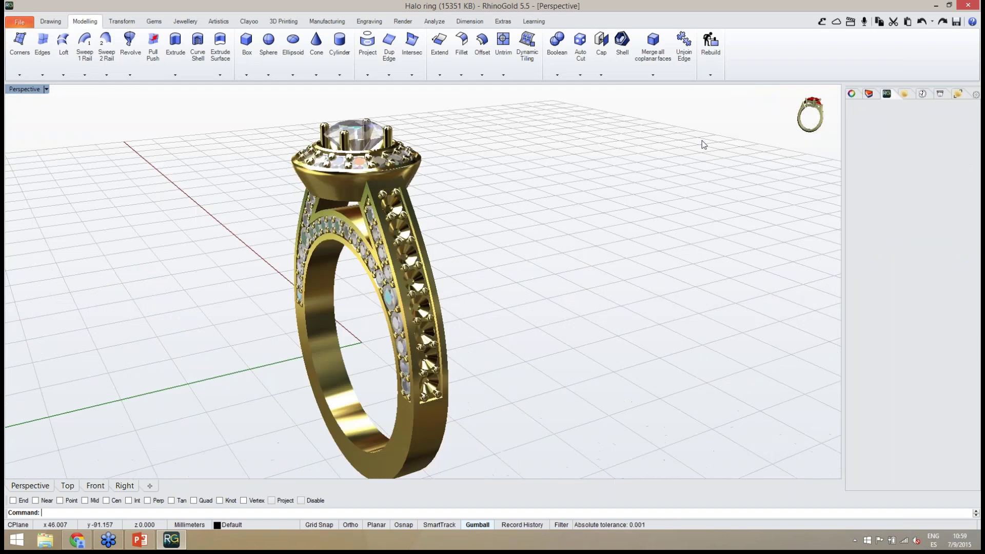
click(760, 116)
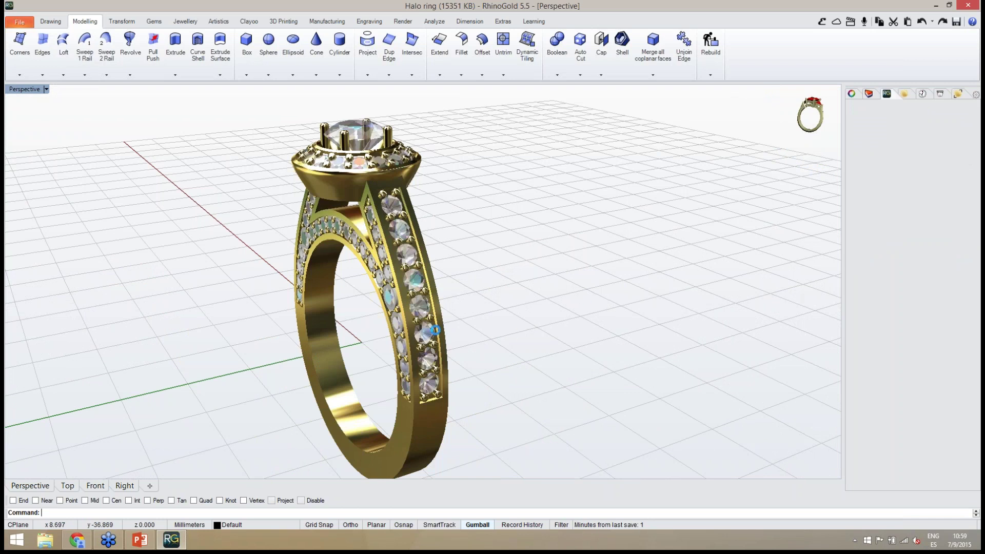
right_drag(421, 339, 334, 279)
scroll(334, 278, up, 5)
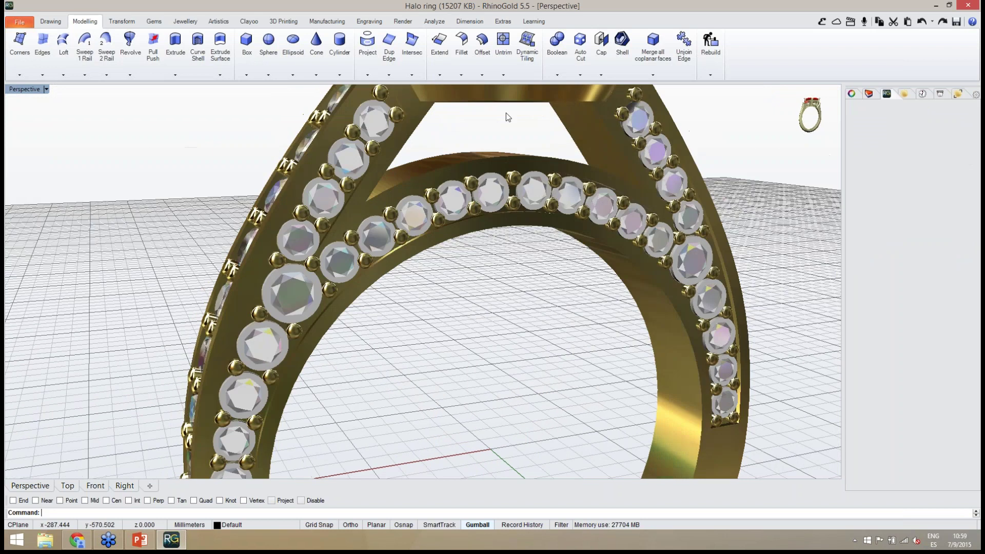
Start a Boolean Difference with the ring band as the base solid.
click(555, 70)
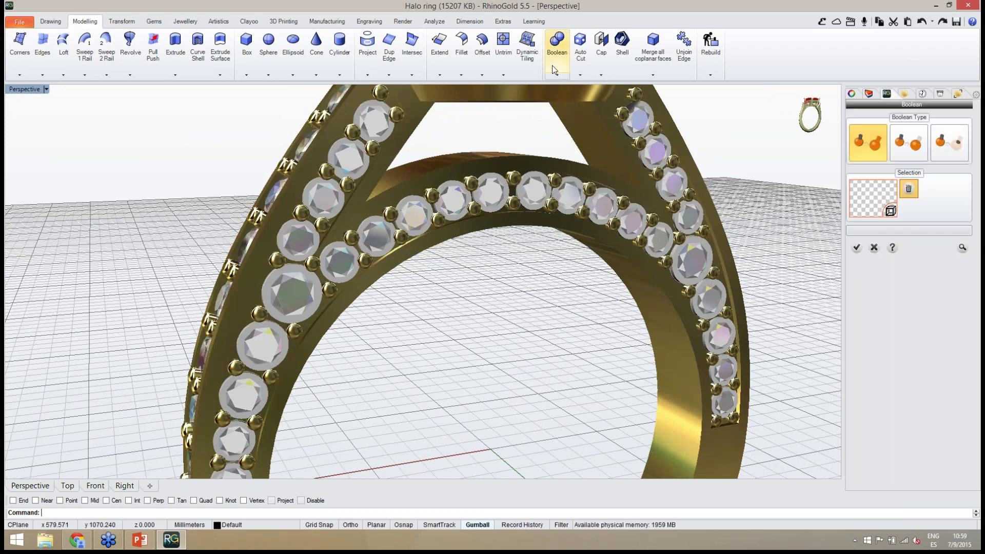
click(892, 150)
click(880, 197)
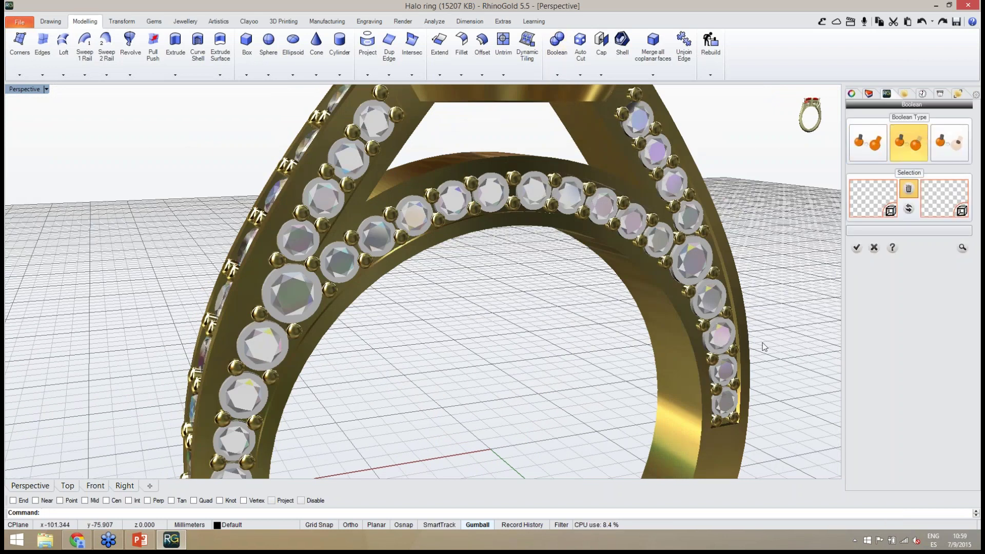
click(661, 439)
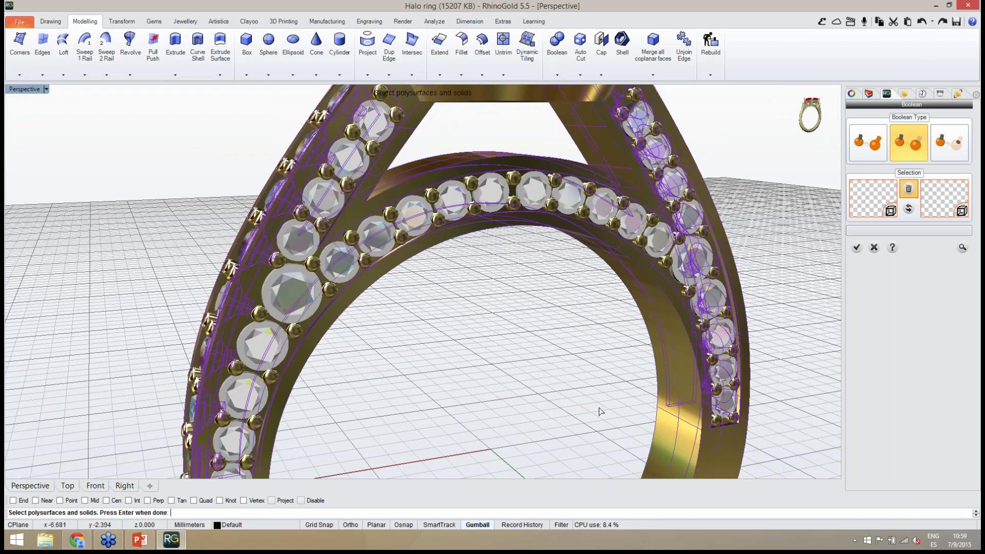
key(Return)
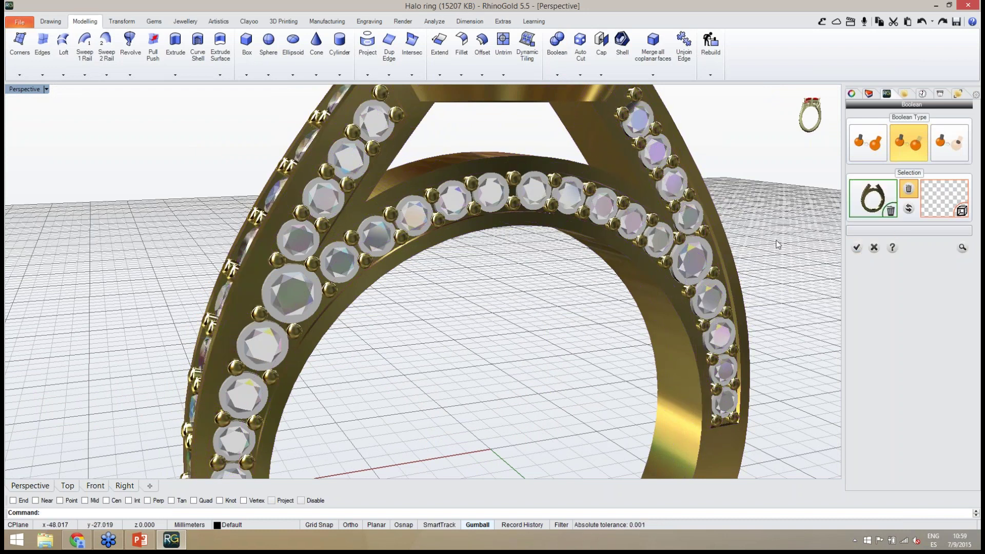
Select all the stones as cutters, preview the subtraction, and apply it.
scroll(543, 279, down, 3)
scroll(477, 294, up, 8)
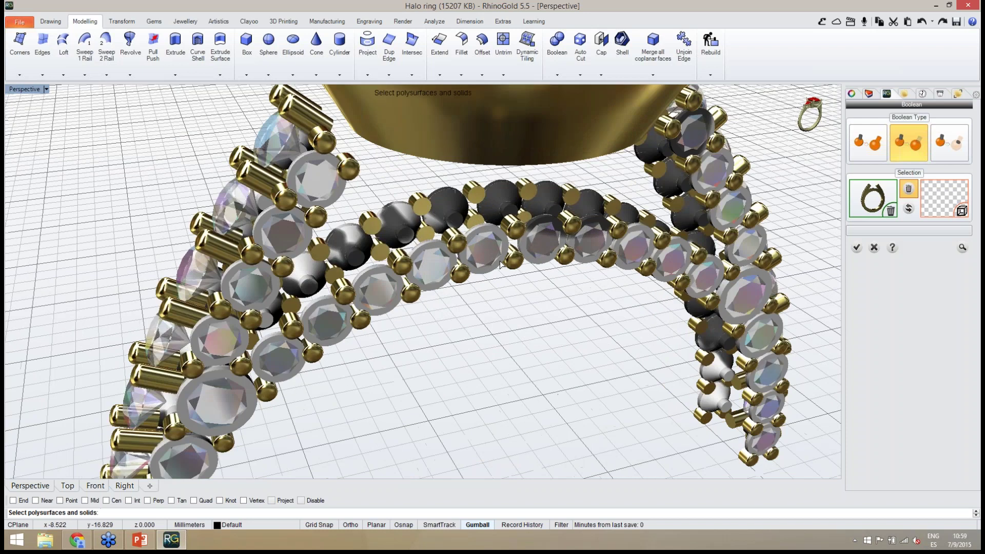
key(ctrl+a)
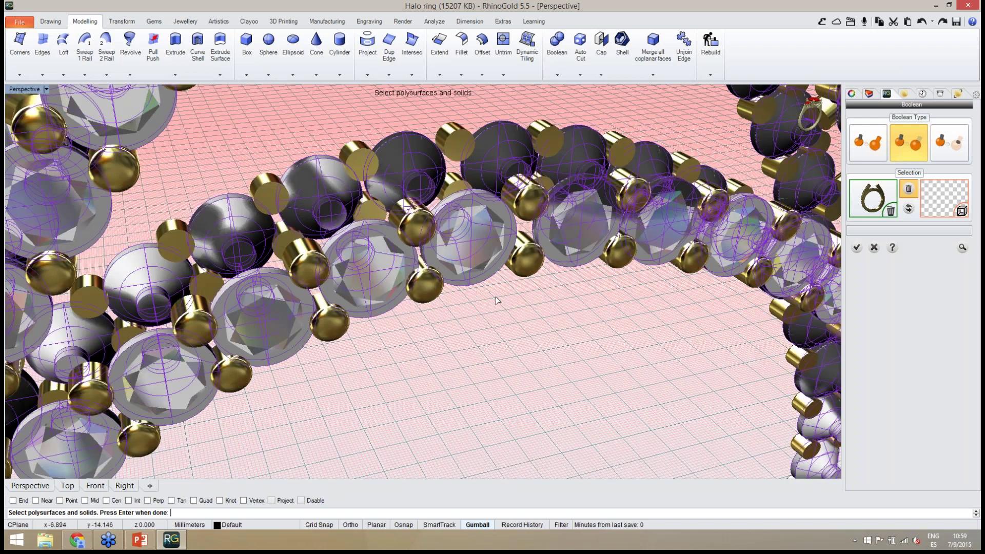
scroll(495, 302, down, 5)
scroll(492, 353, down, 5)
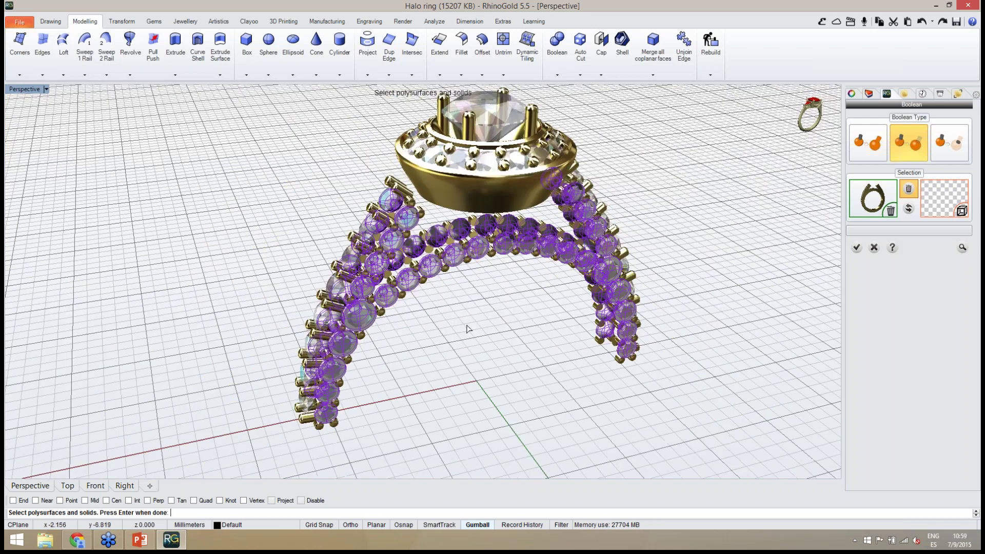
scroll(521, 352, up, 2)
key(Return)
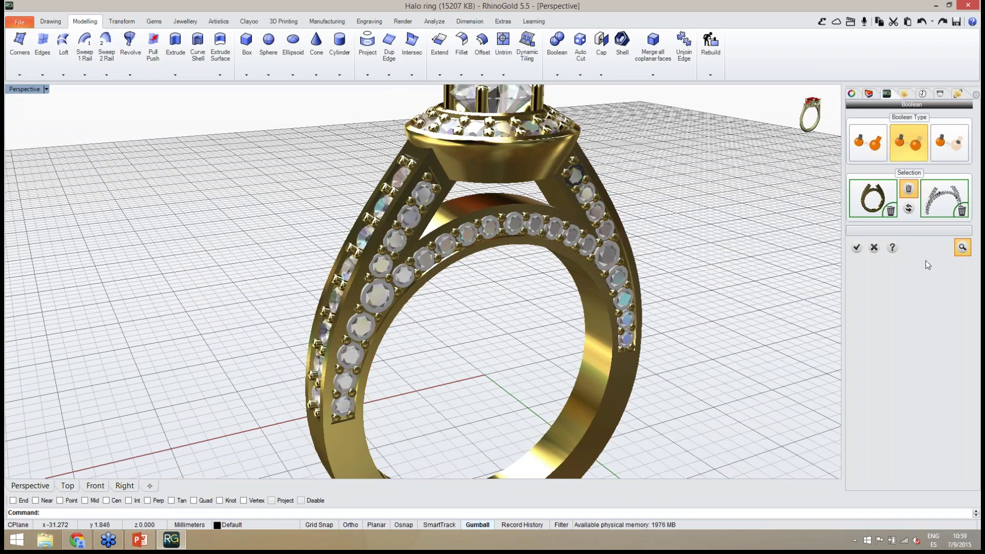
click(962, 249)
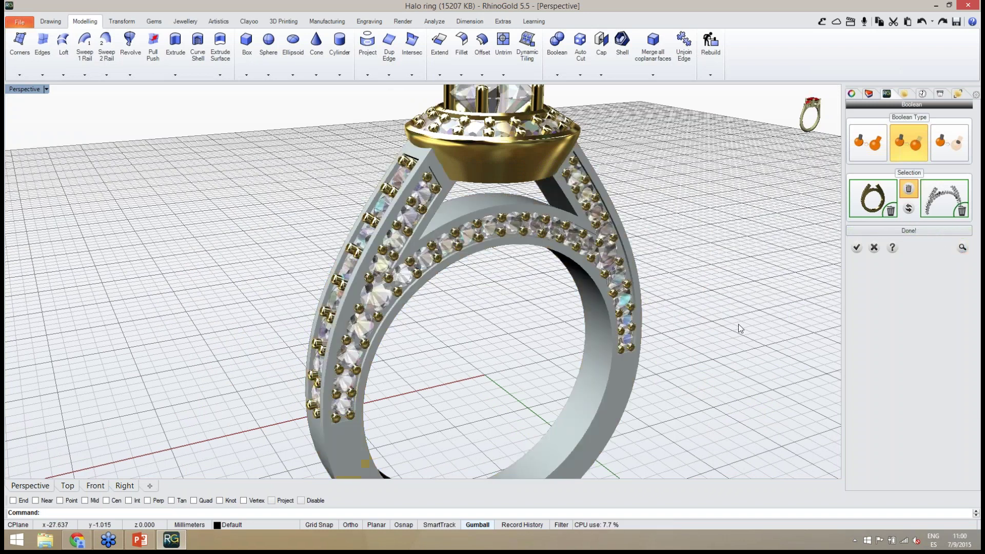
right_drag(738, 325, 814, 279)
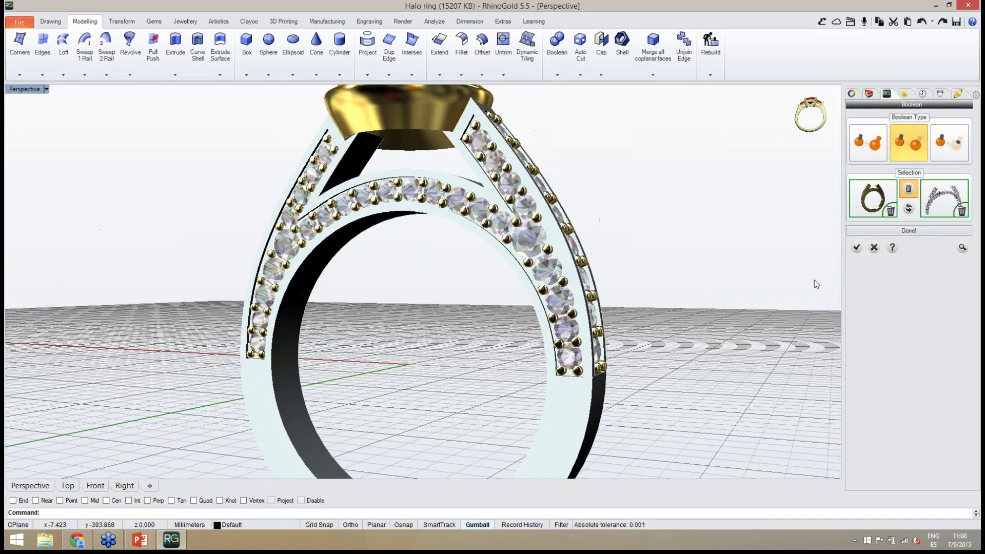
click(856, 247)
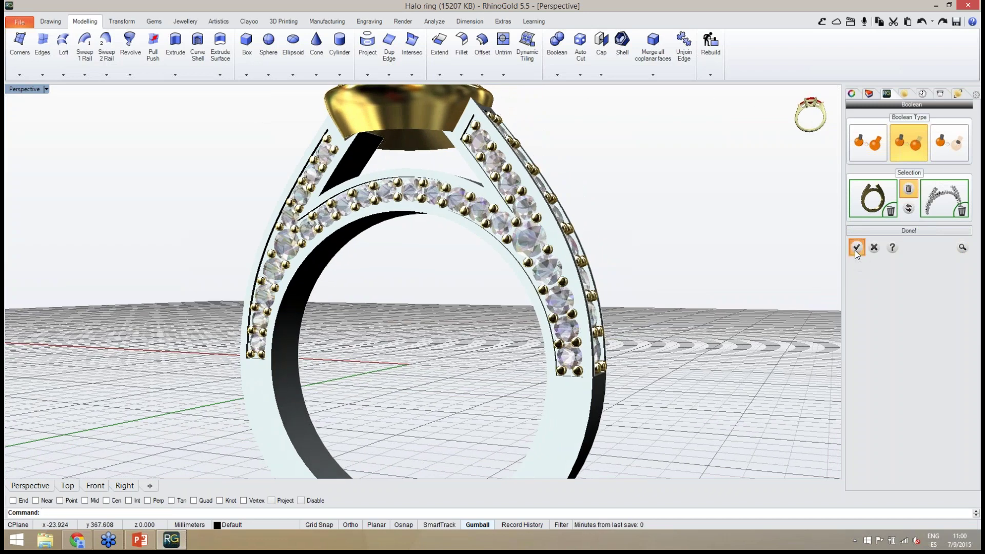
right_drag(459, 345, 438, 308)
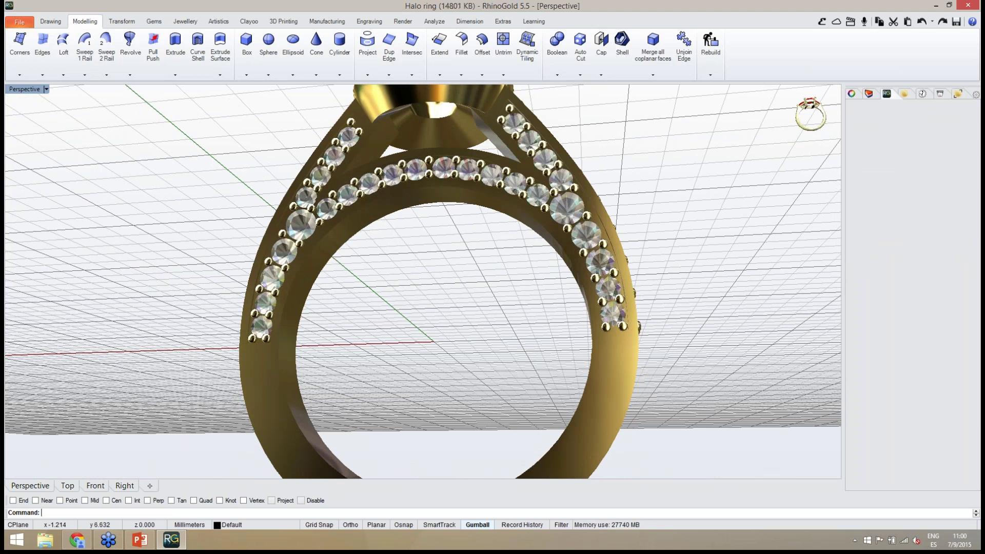
right_drag(413, 335, 560, 280)
scroll(429, 222, up, 3)
scroll(429, 241, down, 2)
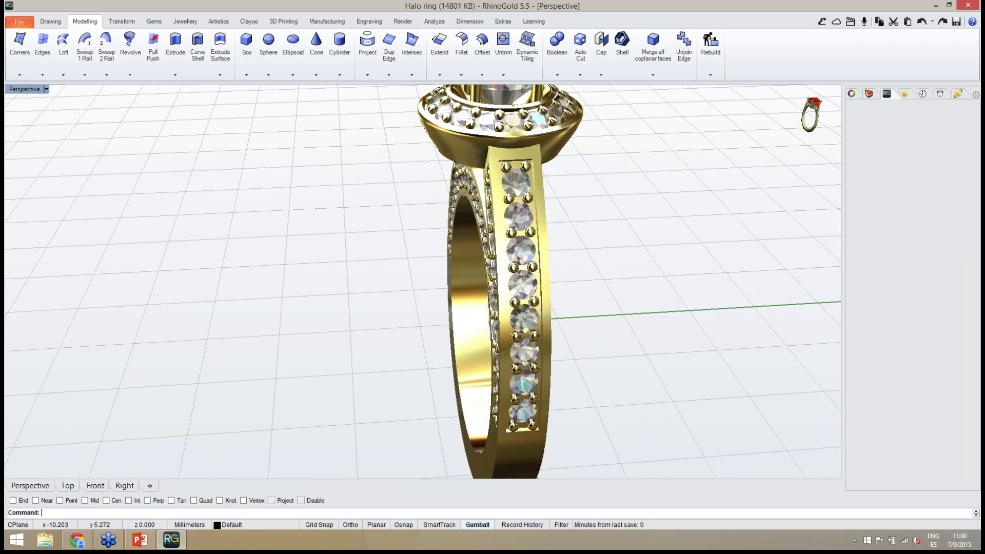
right_drag(580, 284, 472, 257)
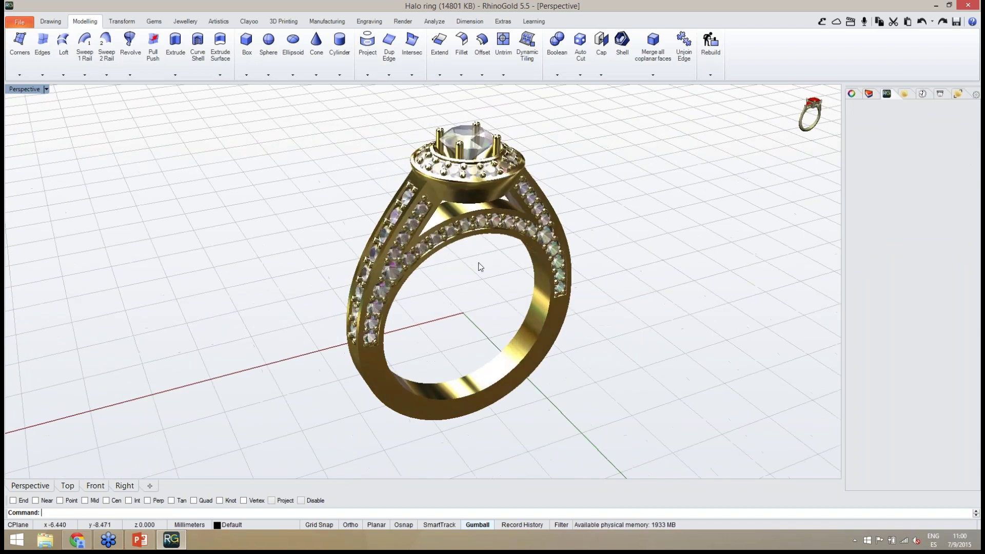
scroll(480, 267, up, 3)
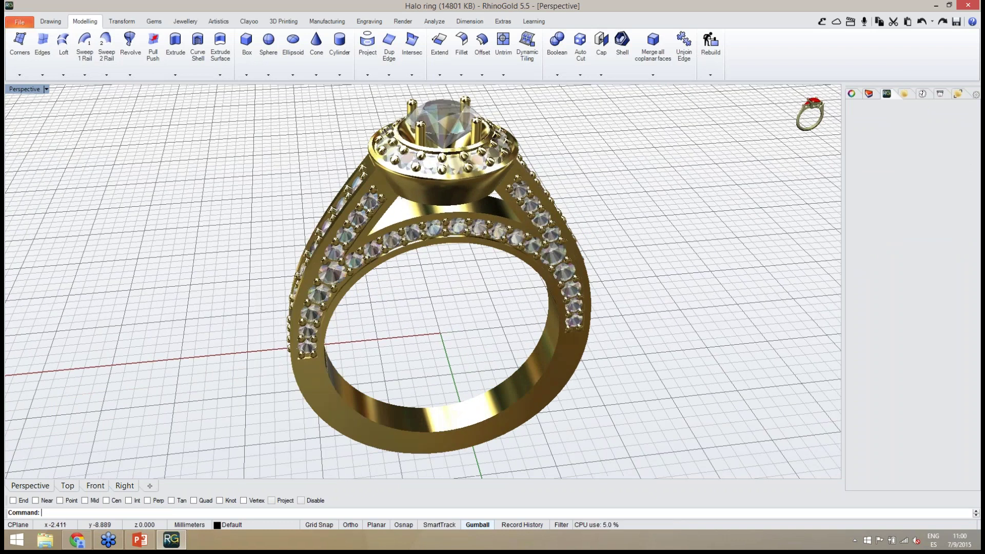
scroll(479, 266, down, 2)
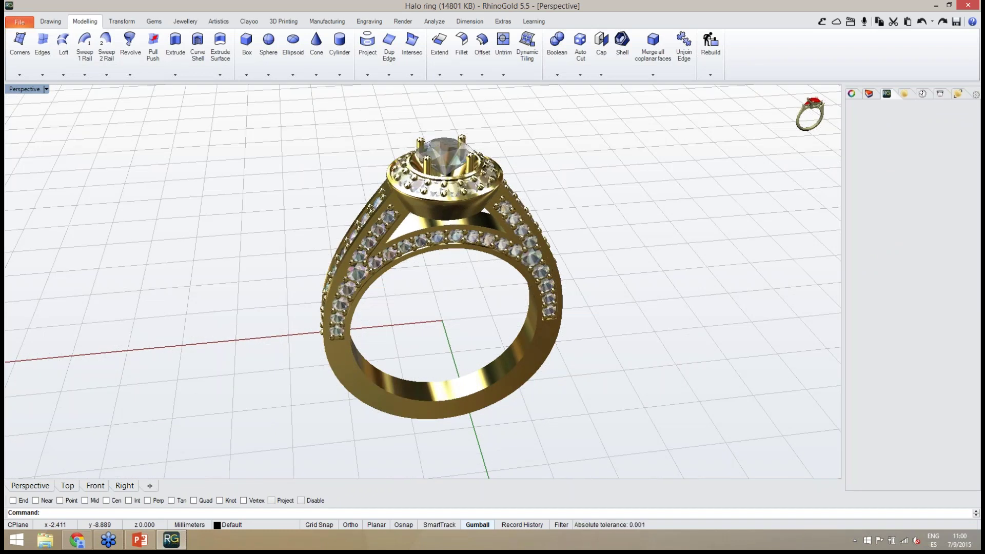
right_drag(454, 301, 456, 266)
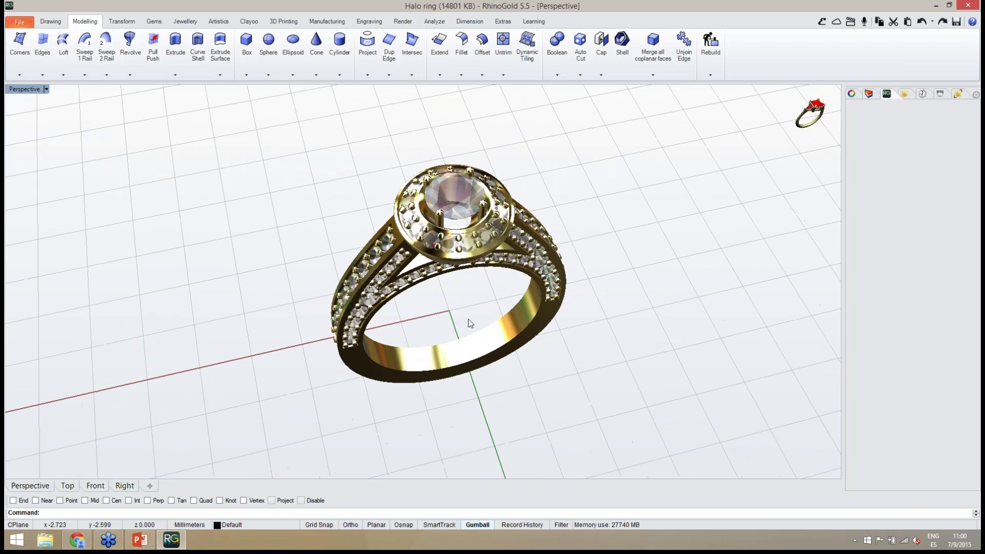
right_drag(468, 326, 399, 231)
scroll(440, 288, up, 3)
right_drag(493, 200, 467, 273)
scroll(435, 273, up, 2)
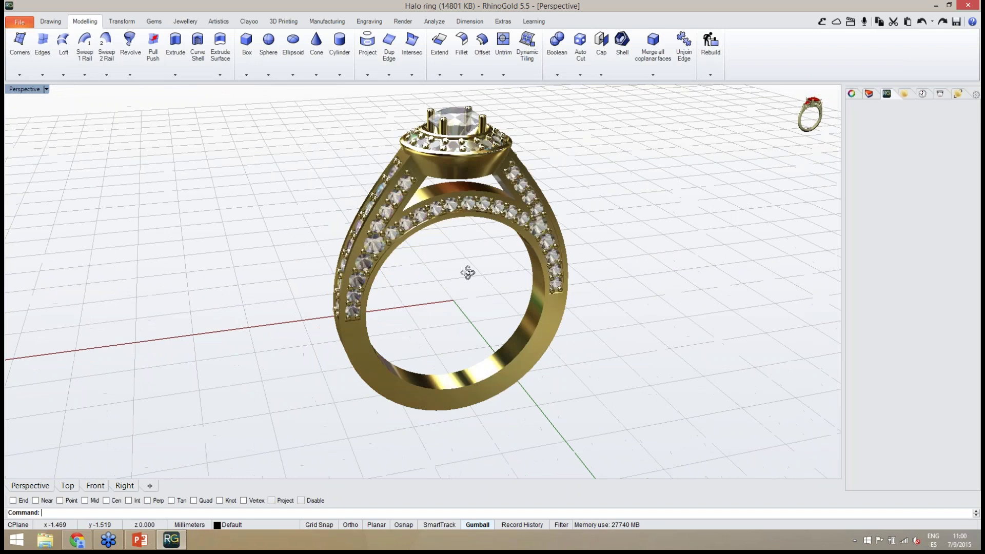
scroll(470, 183, up, 1)
right_drag(470, 184, 519, 351)
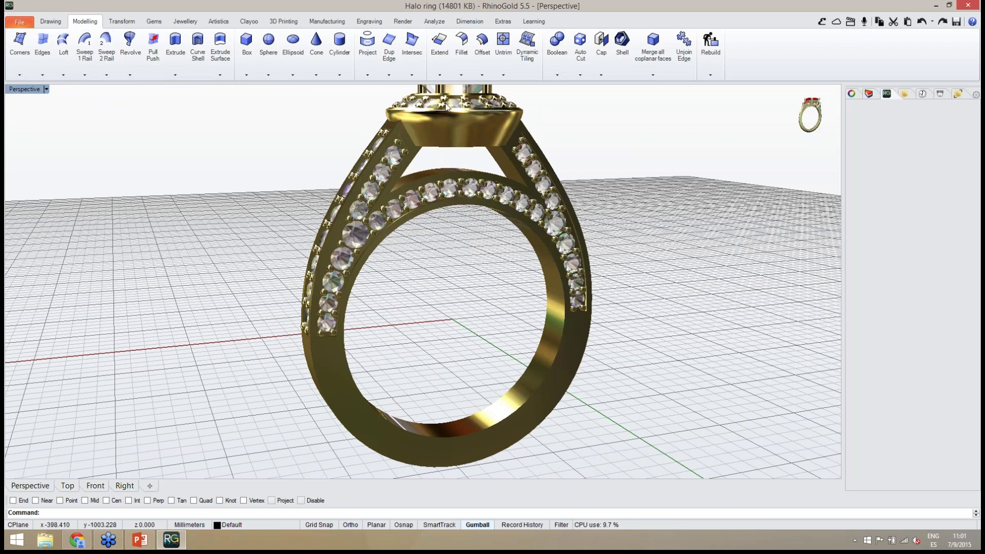
click(461, 76)
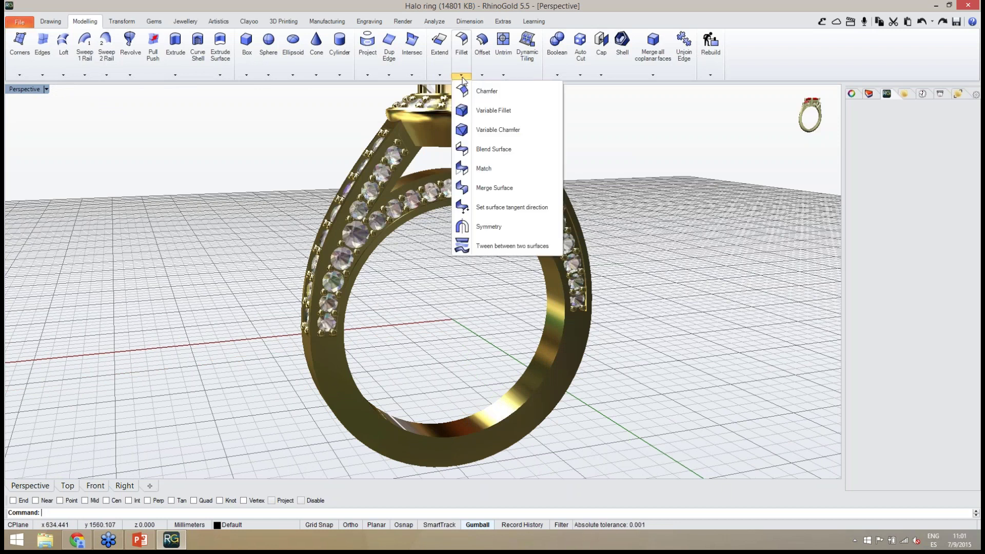
click(482, 111)
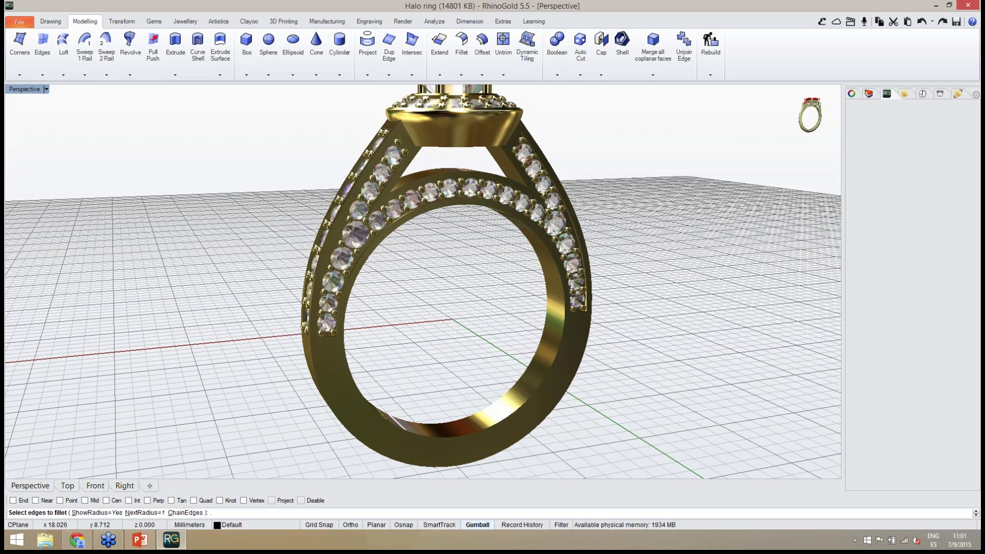
key(Return)
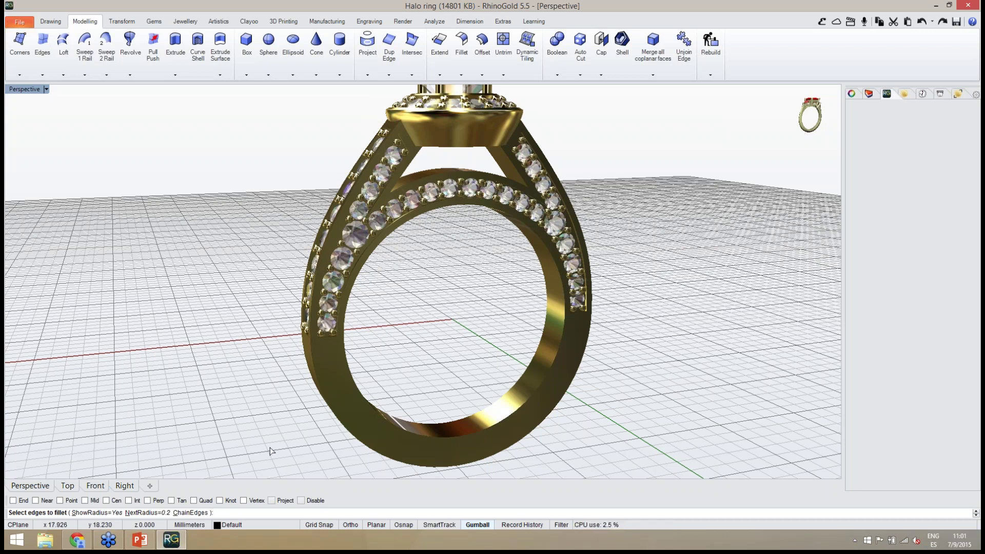
click(528, 399)
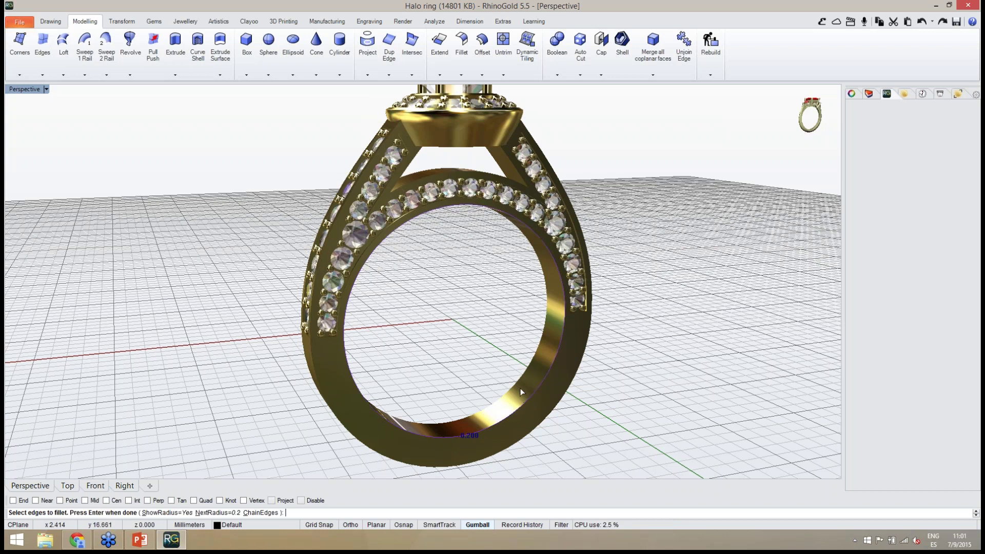
key(Return)
key(Return)
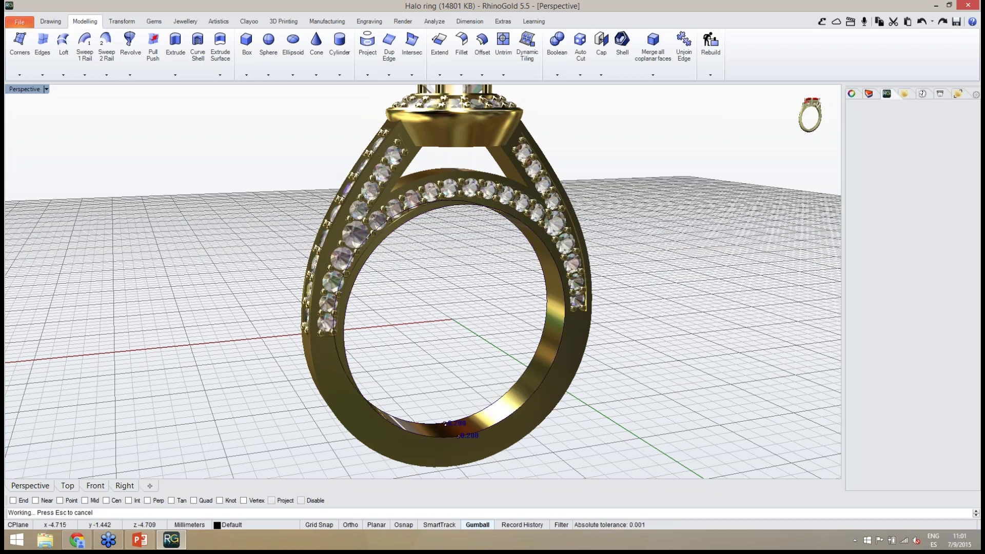
right_drag(501, 367, 128, 287)
scroll(403, 362, up, 5)
scroll(405, 362, down, 5)
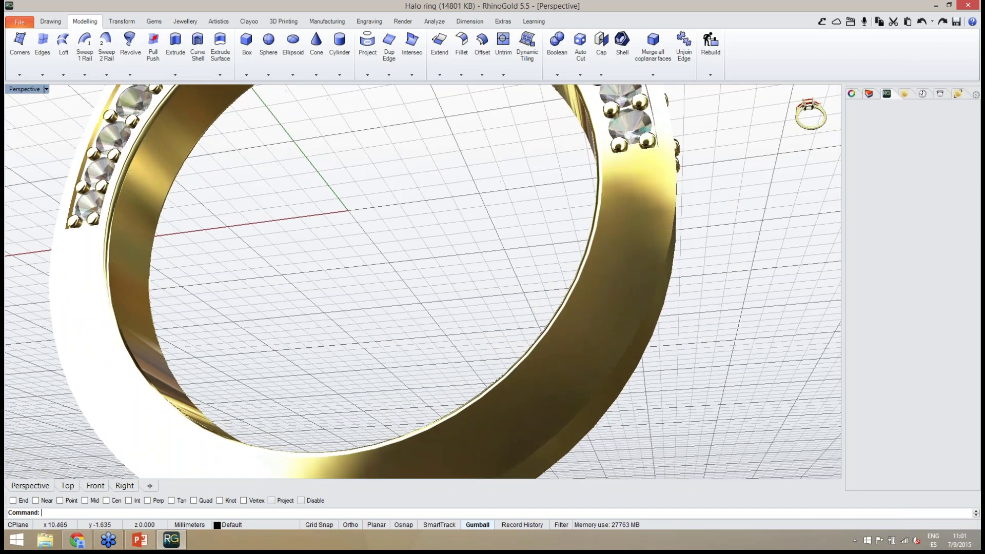
scroll(318, 321, down, 6)
right_drag(324, 320, 405, 354)
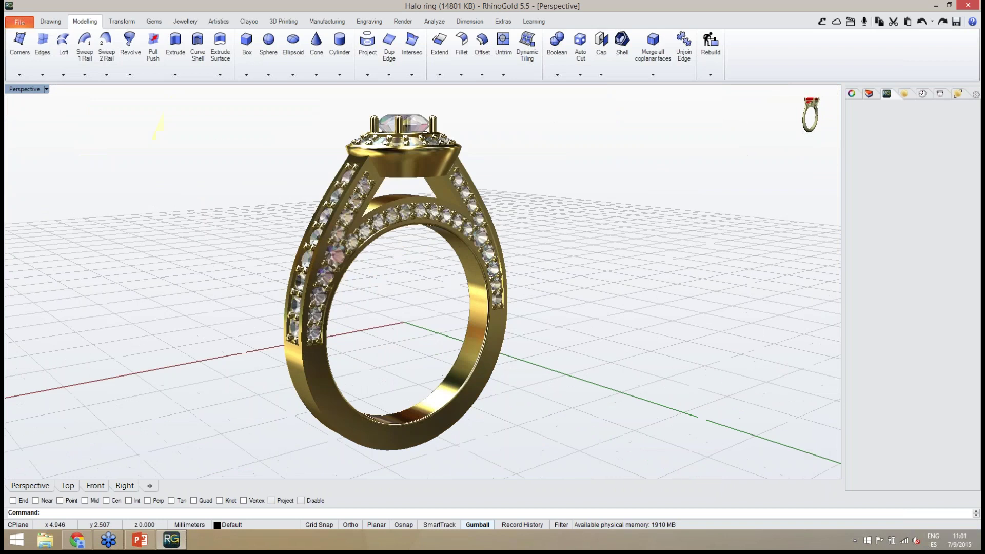
Fillet two ring band edges at radius 0.2 and orbit to inspect the rounded band.
right_click(377, 343)
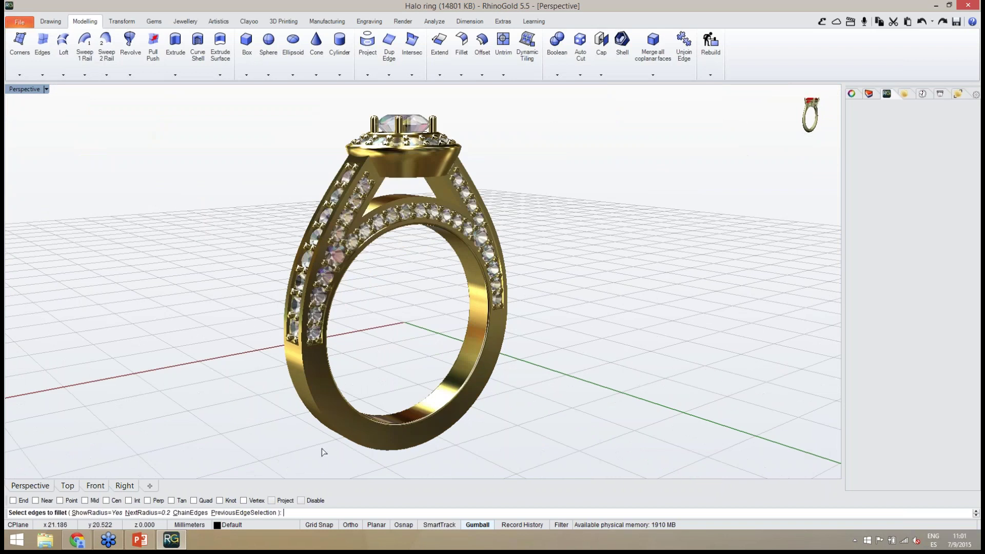
click(344, 447)
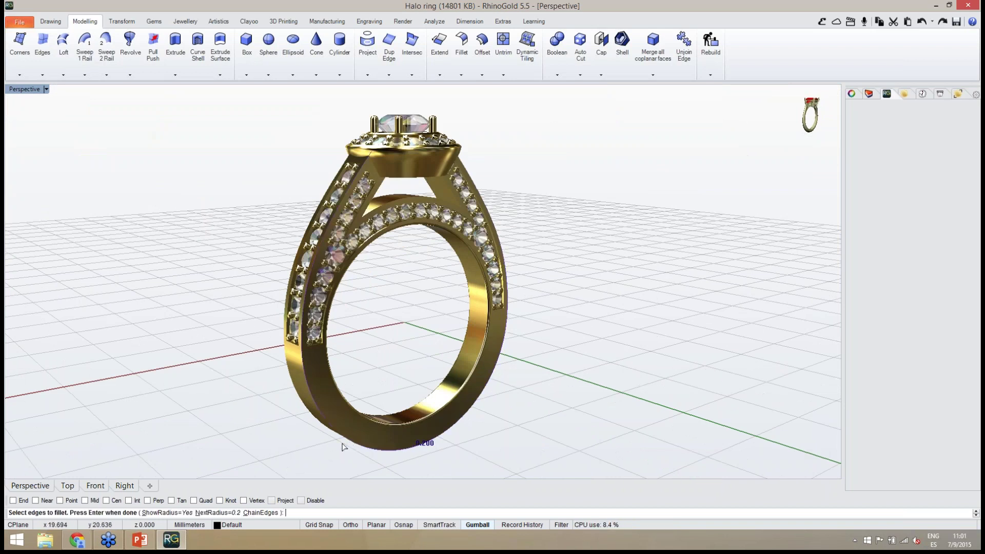
click(297, 400)
right_drag(286, 407, 356, 174)
key(Return)
key(Return)
scroll(549, 189, up, 2)
scroll(390, 95, up, 5)
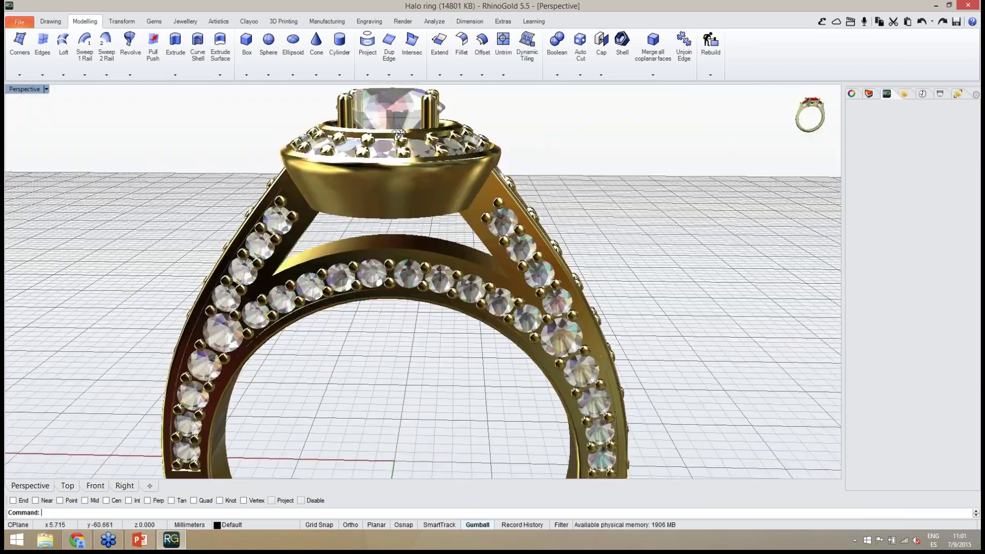
scroll(399, 133, down, 5)
right_drag(398, 133, 356, 221)
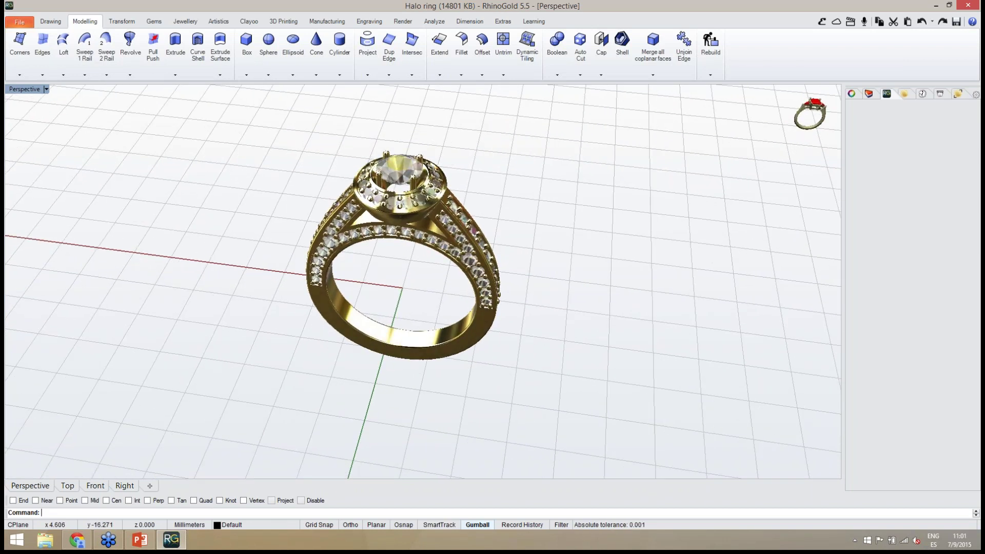
Save the Halo ring file with Ctrl+S, then orbit the Perspective view to inspect it.
key(ctrl+s)
right_drag(407, 283, 444, 266)
scroll(386, 147, up, 3)
scroll(387, 147, down, 3)
scroll(433, 300, up, 5)
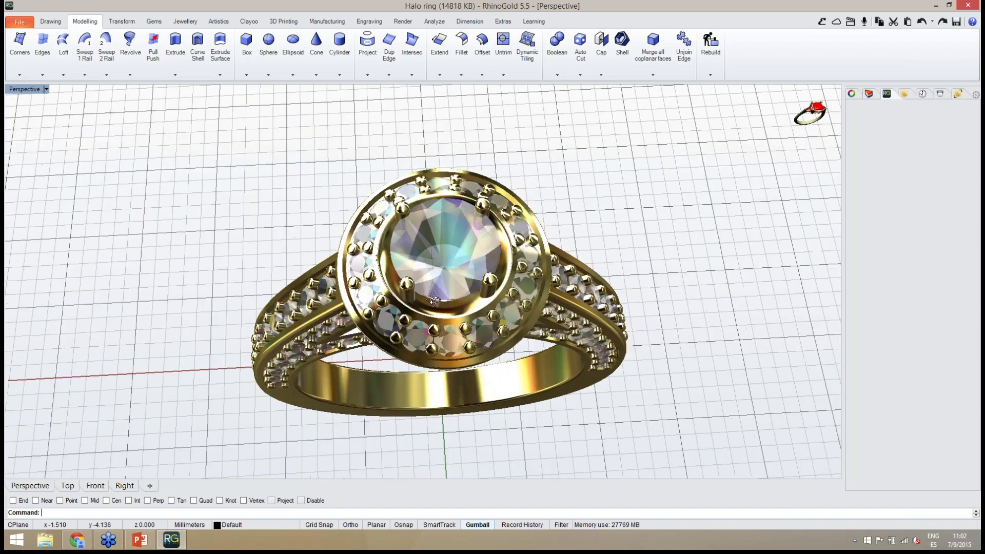
right_drag(433, 300, 415, 297)
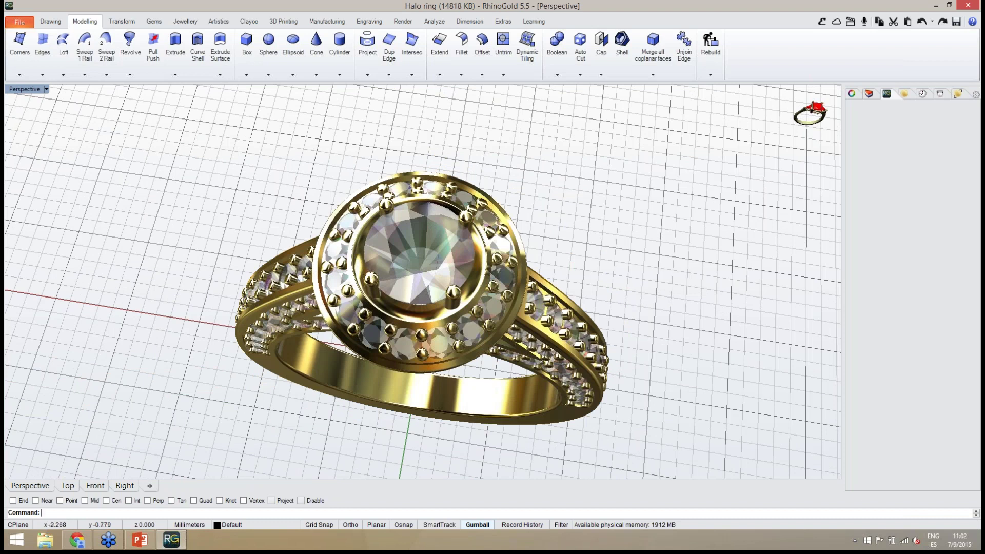
scroll(456, 354, down, 4)
right_drag(454, 298, 422, 289)
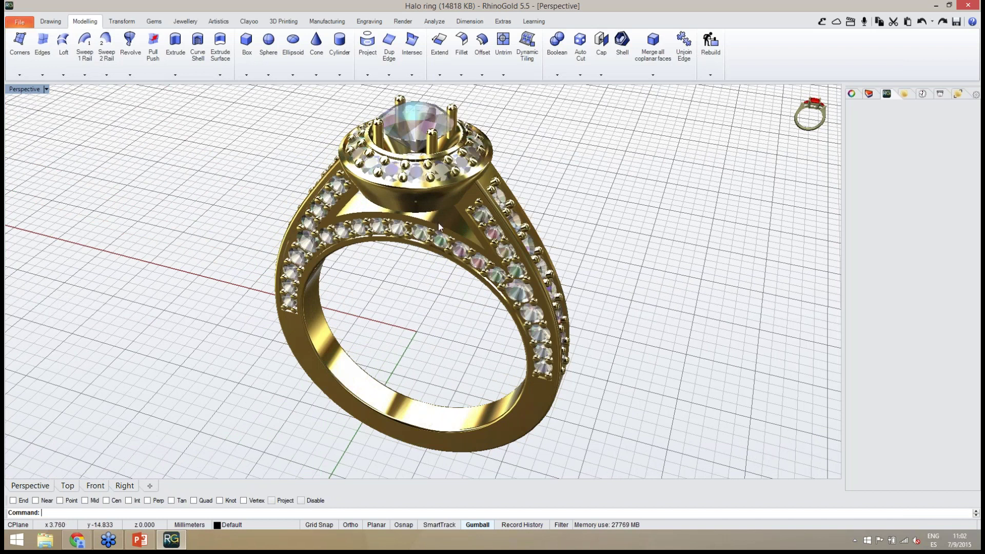
scroll(439, 216, down, 5)
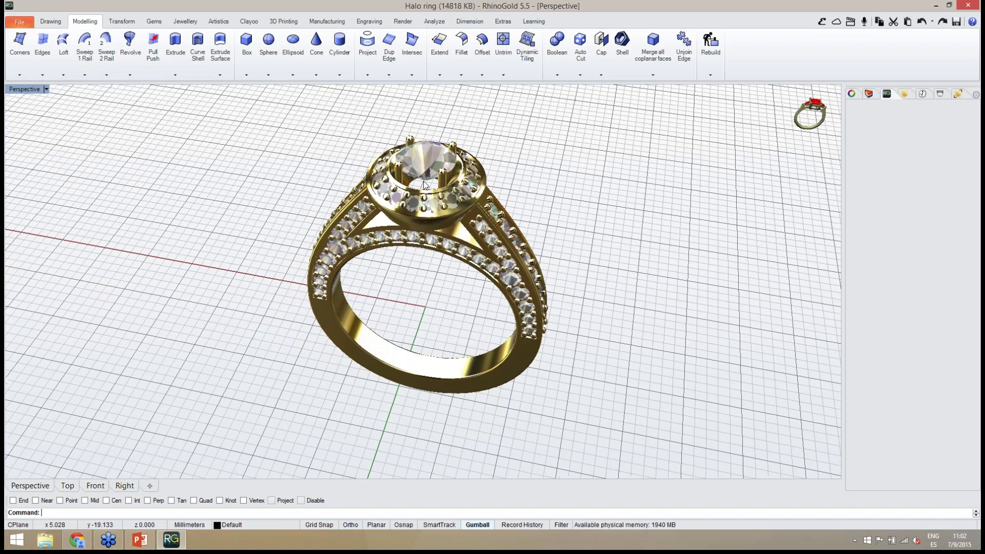
scroll(426, 200, up, 2)
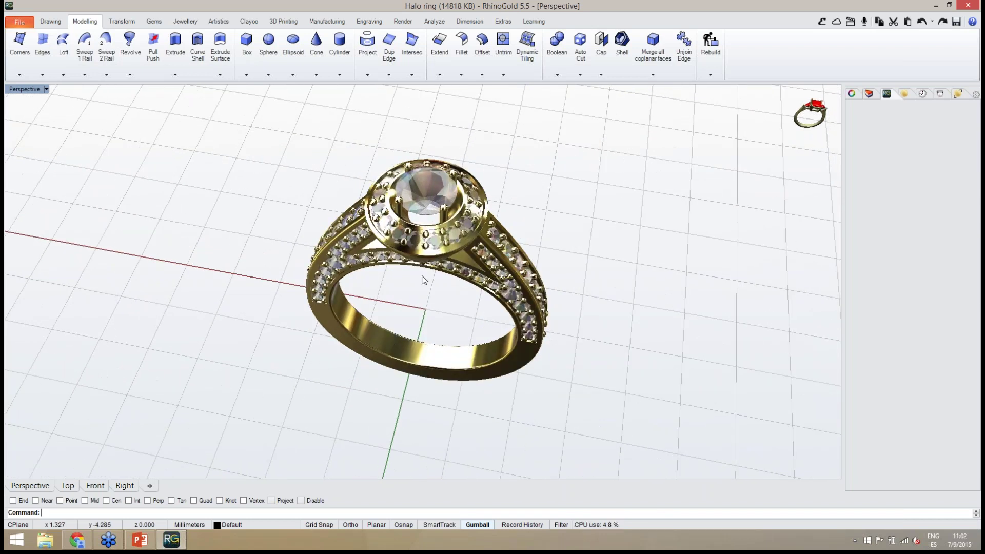
right_drag(422, 277, 477, 269)
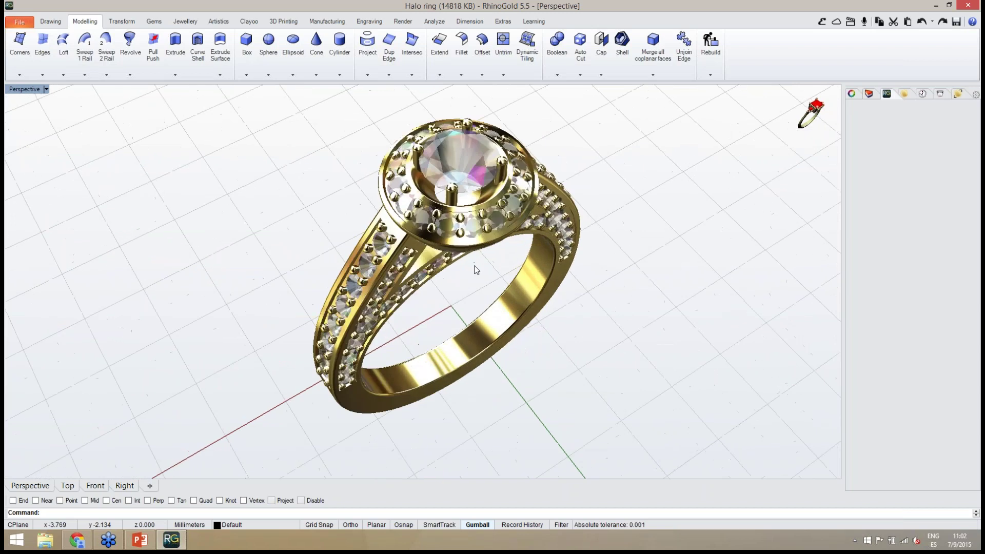
scroll(476, 273, up, 2)
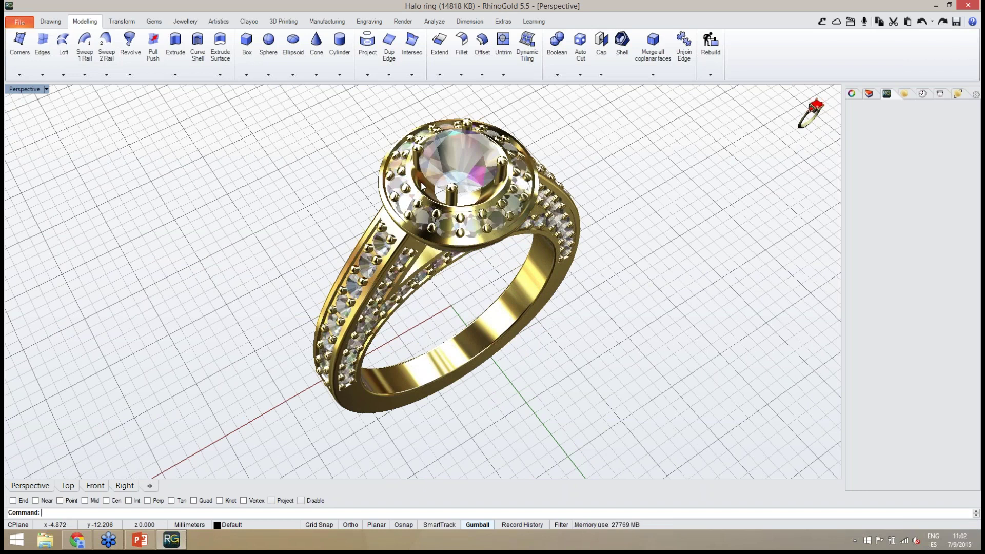
right_drag(448, 261, 451, 275)
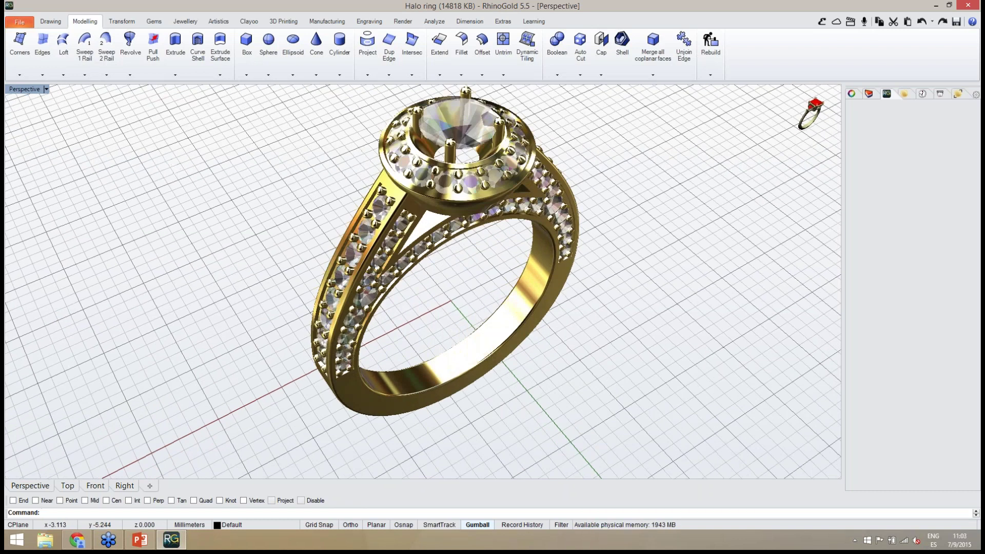
Open Render Studio from the Render tab to show the Gems, Glass, Metal Polish material library.
click(408, 24)
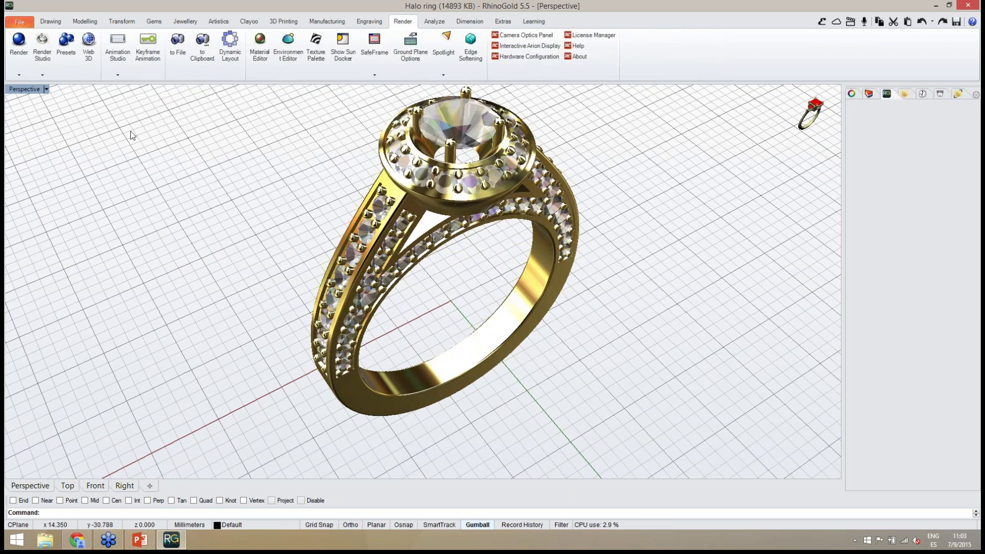
click(44, 65)
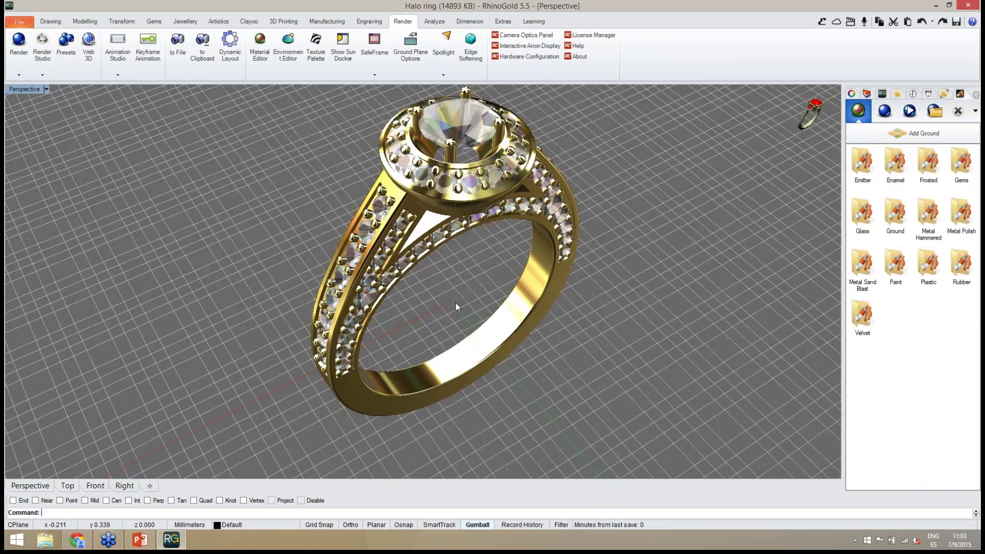
right_drag(456, 302, 407, 262)
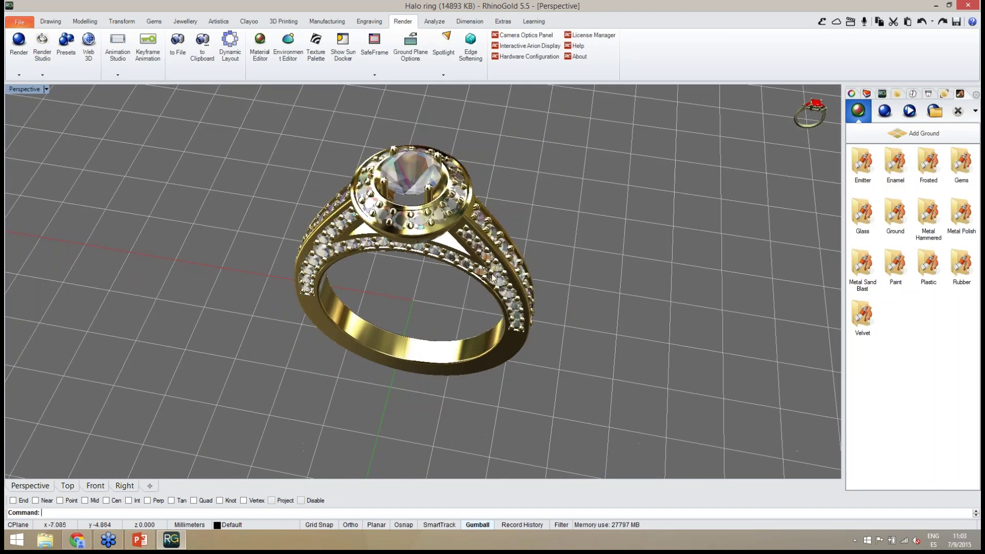
right_drag(461, 280, 675, 282)
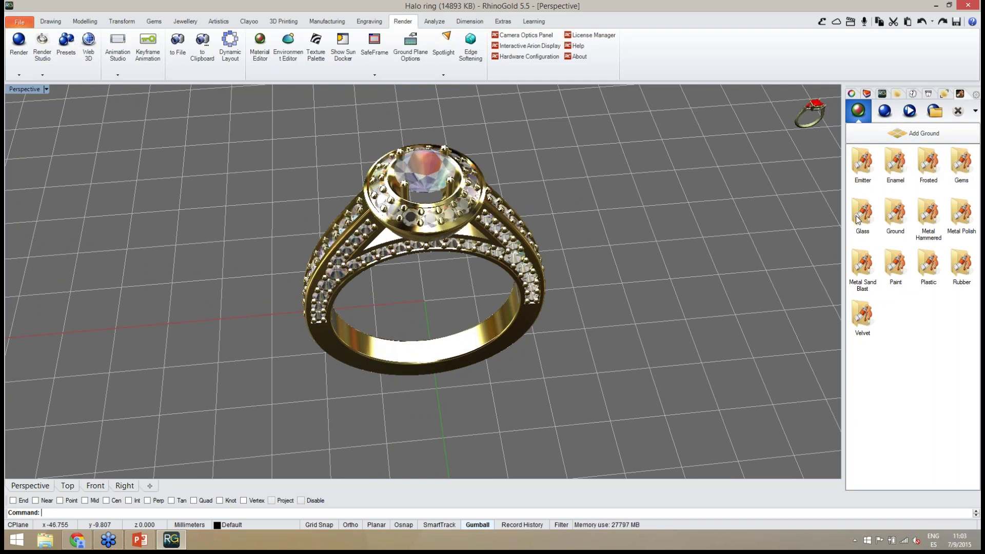
Open the Gems folder, select only the centre stone, and apply the Ruby material.
double_click(967, 170)
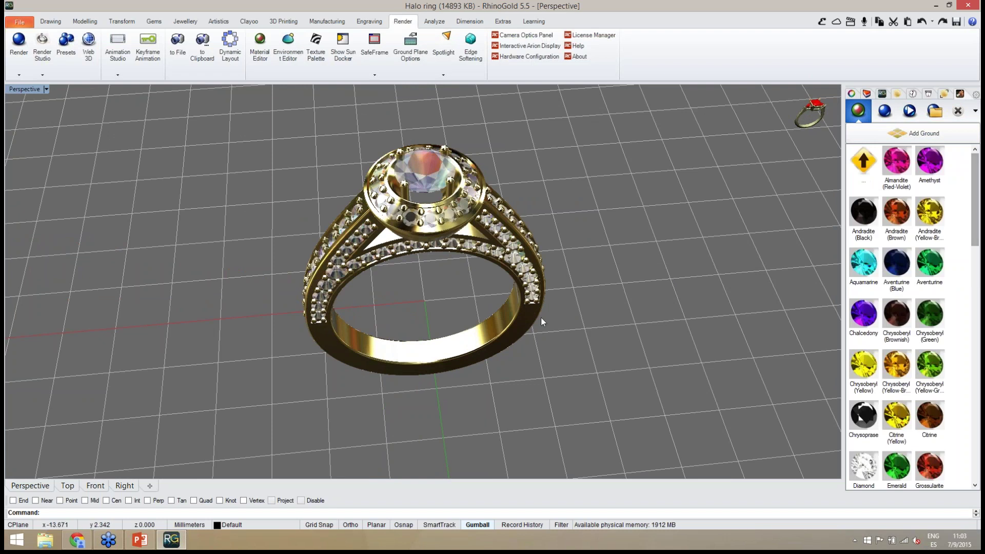
right_drag(541, 318, 501, 289)
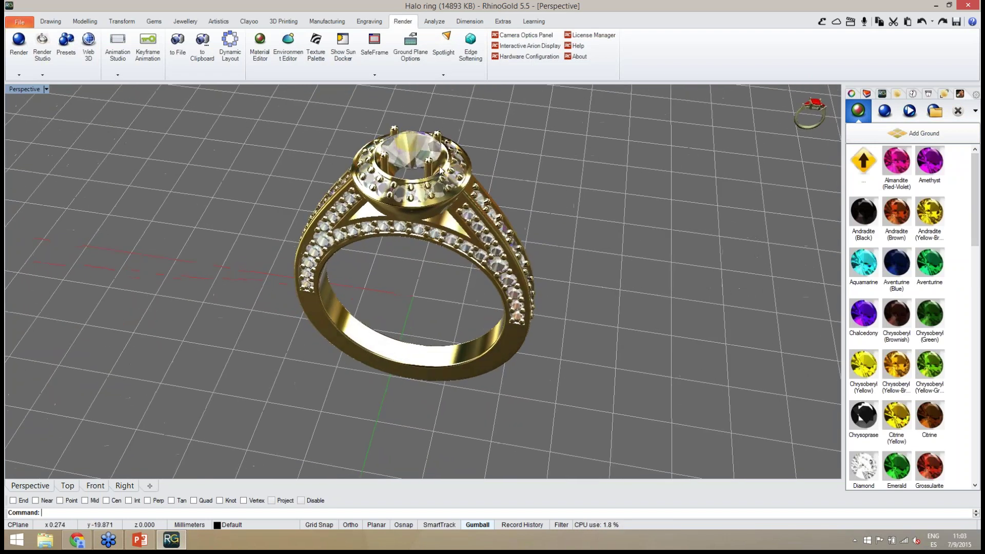
click(408, 170)
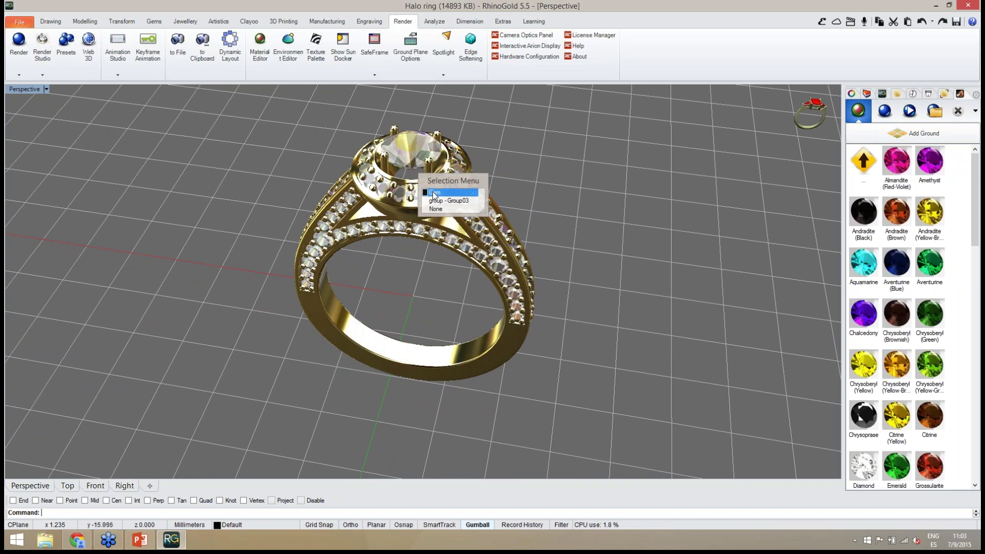
click(433, 188)
scroll(891, 297, down, 2)
scroll(891, 297, down, 3)
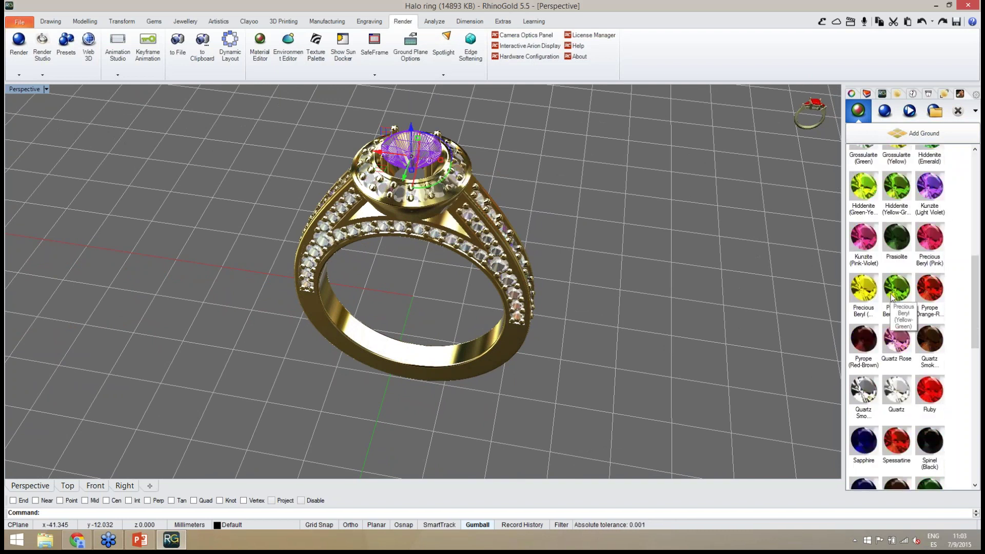
click(932, 405)
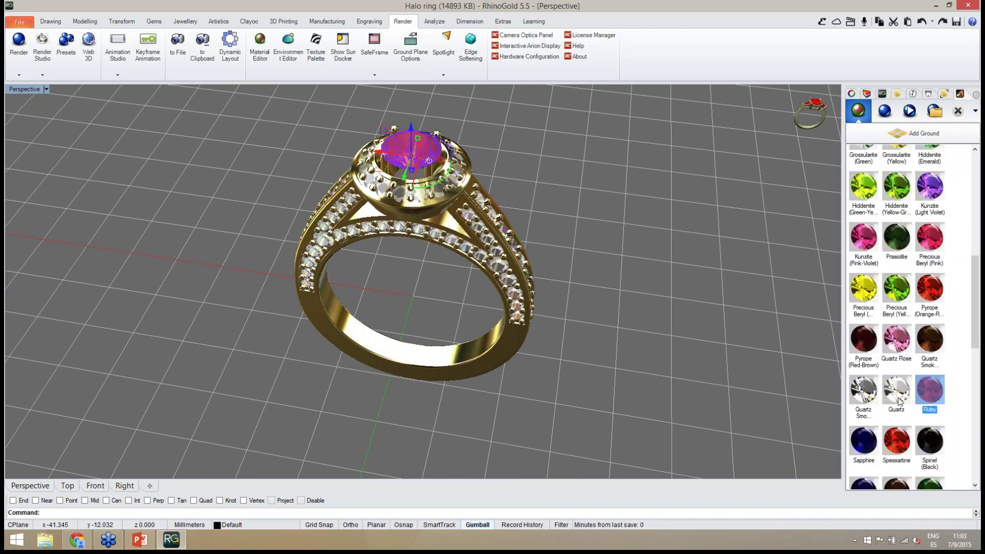
click(423, 198)
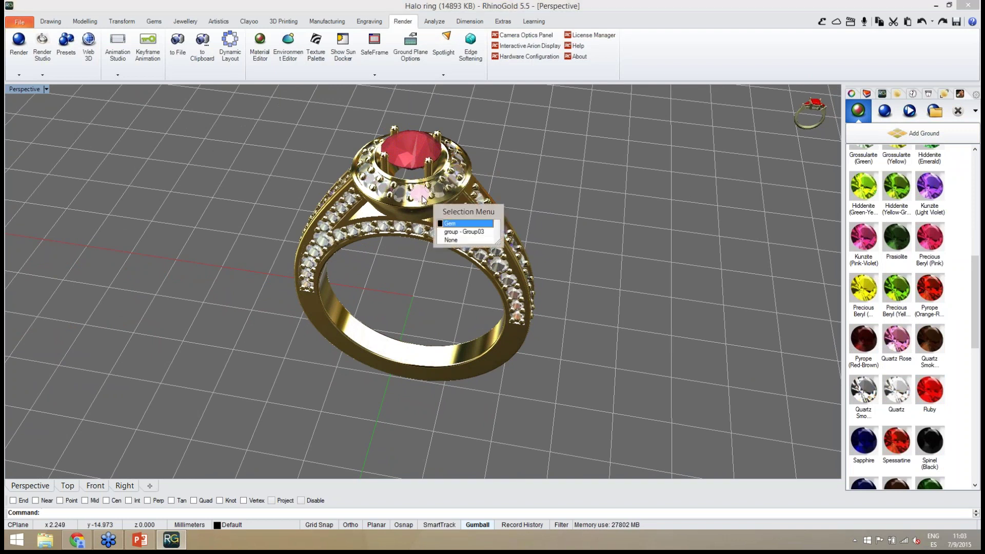
Window-select the small halo stones in the Front view, removing one stone from the selection.
click(462, 232)
scroll(428, 203, up, 5)
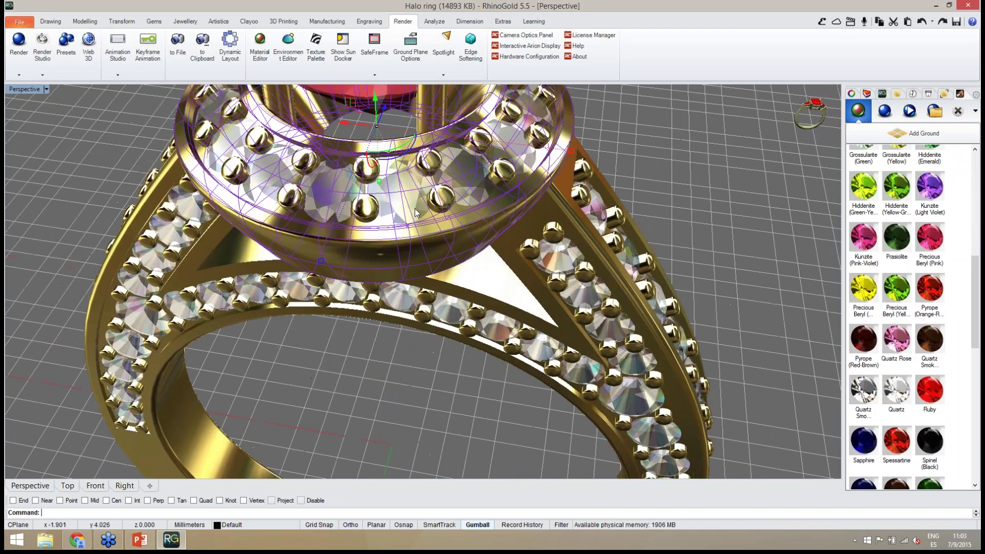
click(417, 213)
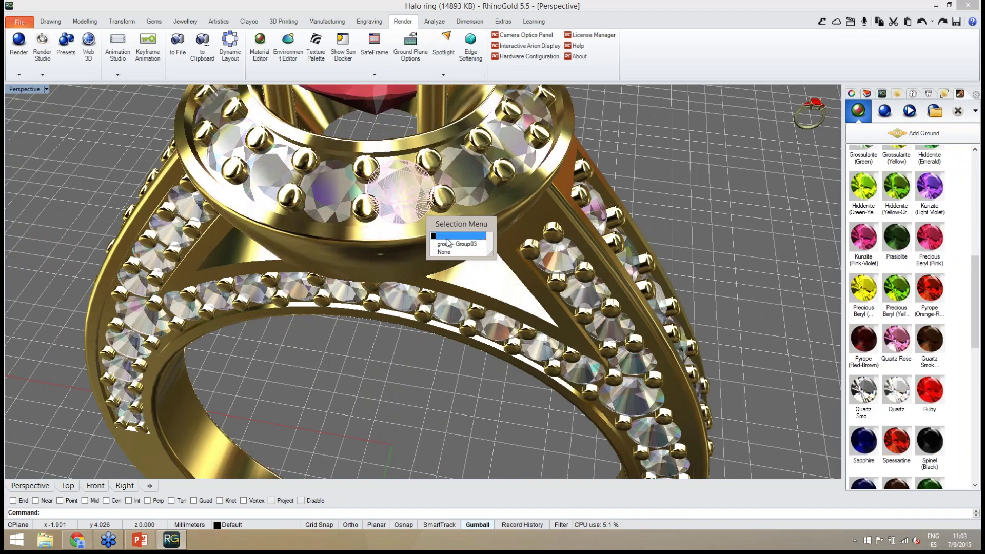
click(445, 237)
scroll(443, 249, down, 5)
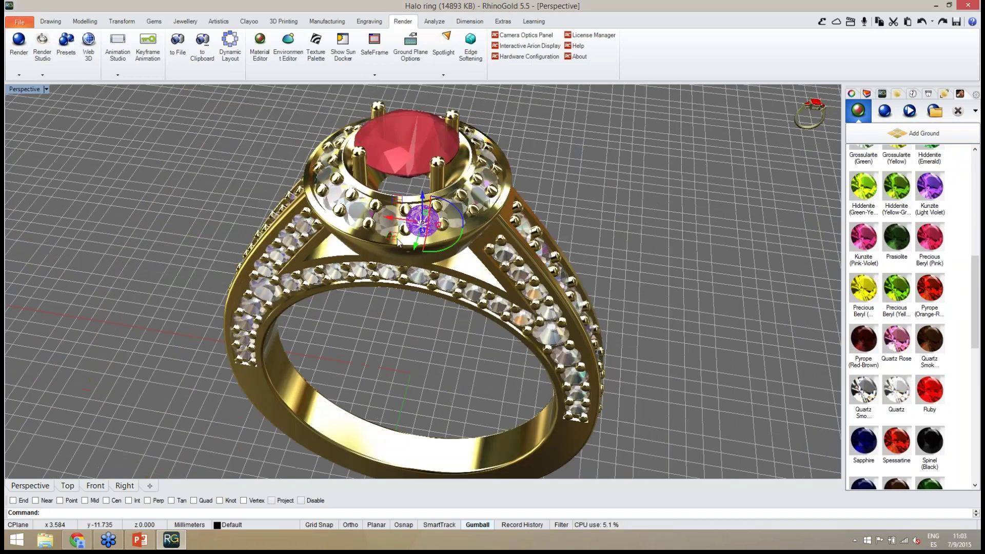
click(96, 485)
scroll(370, 138, up, 4)
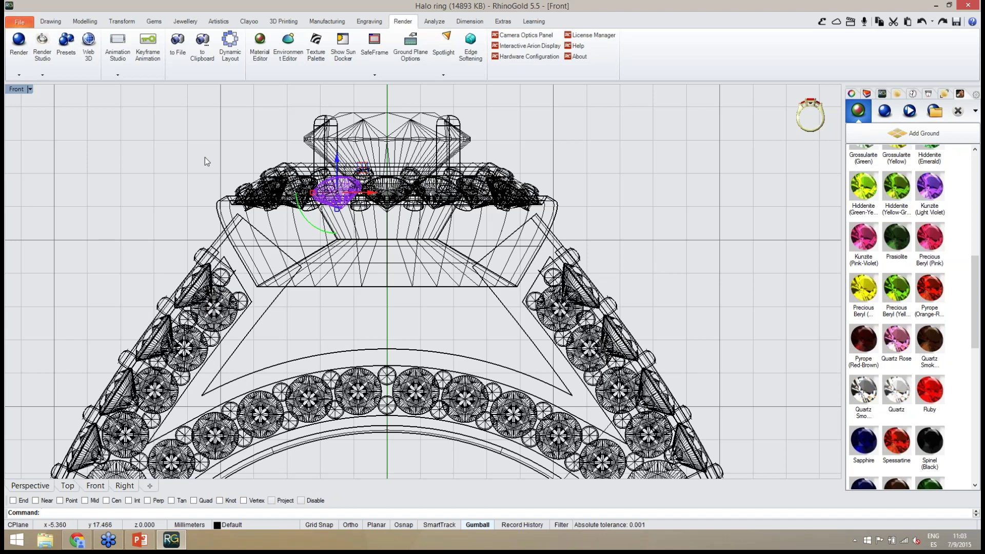
drag(188, 144, 596, 235)
scroll(372, 174, up, 3)
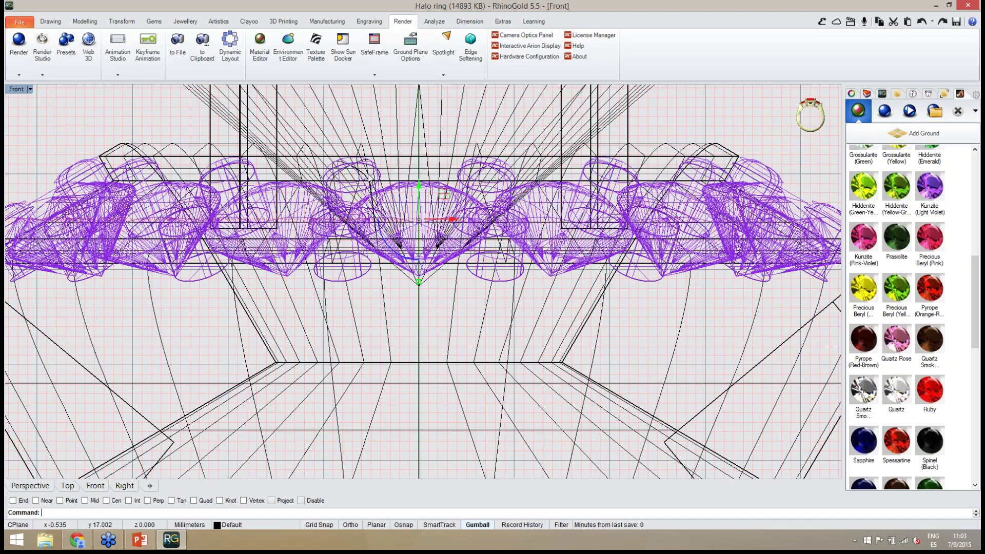
ctrl+click(366, 179)
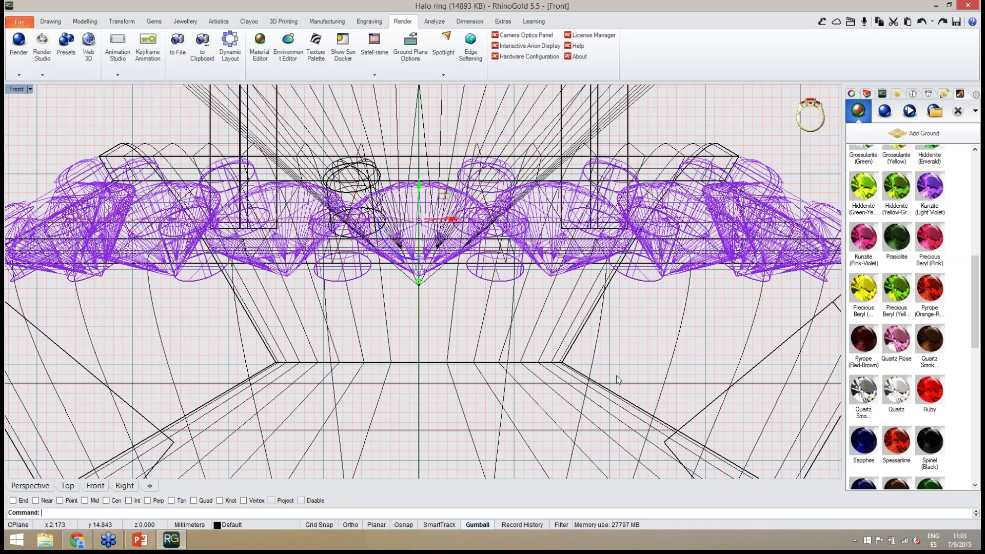
scroll(346, 256, down, 3)
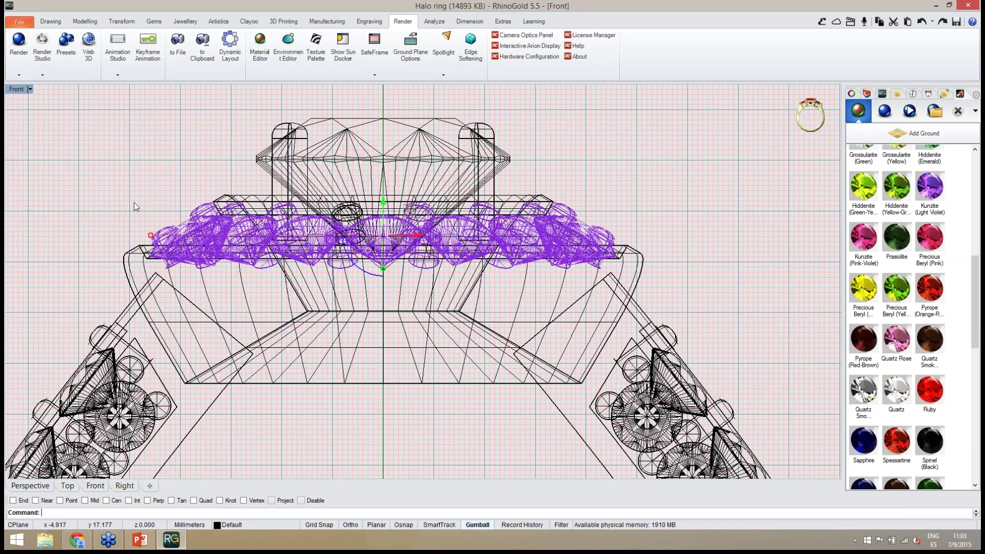
scroll(155, 228, up, 3)
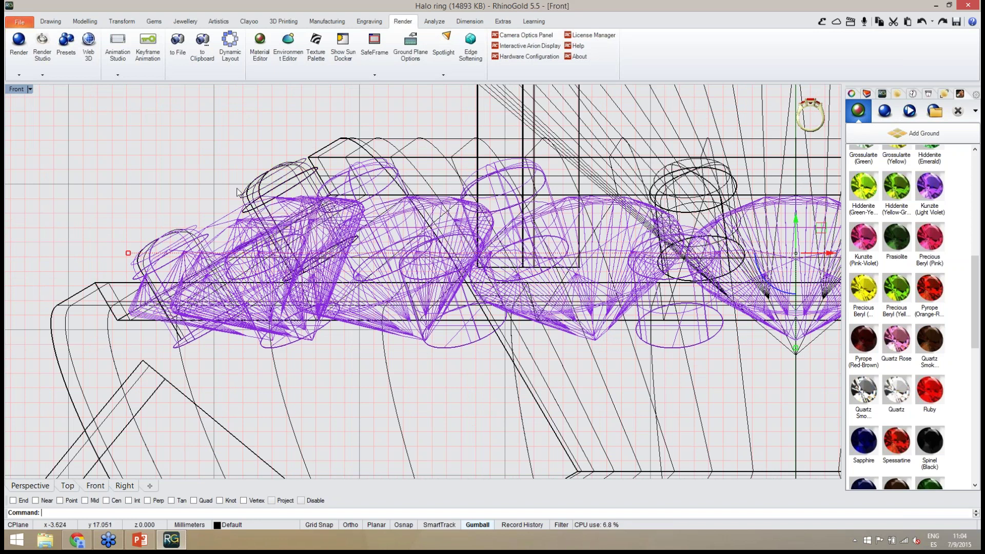
Switch to the rendered Perspective view and orbit around the halo stones and shank.
click(39, 488)
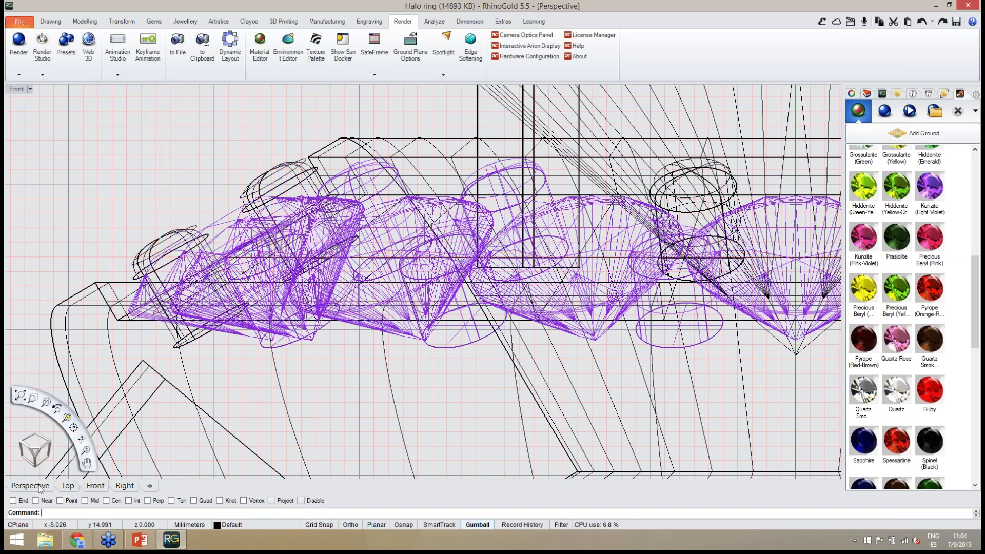
scroll(362, 193, up, 5)
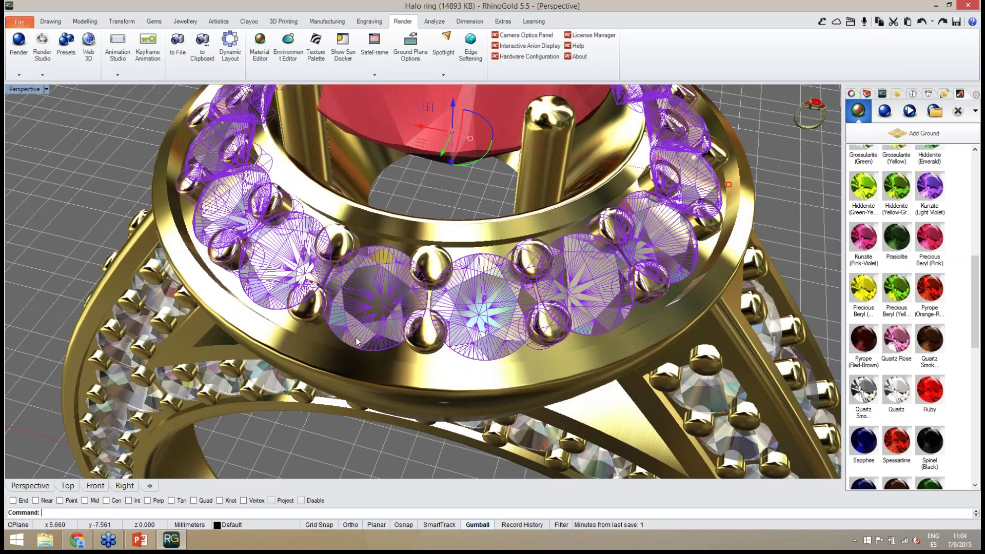
right_drag(356, 337, 462, 352)
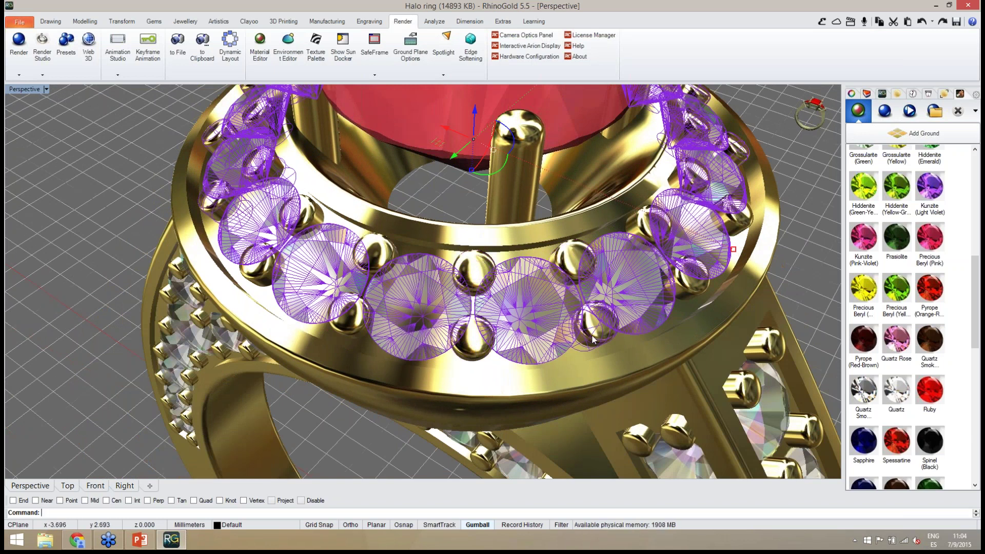
right_drag(592, 340, 513, 336)
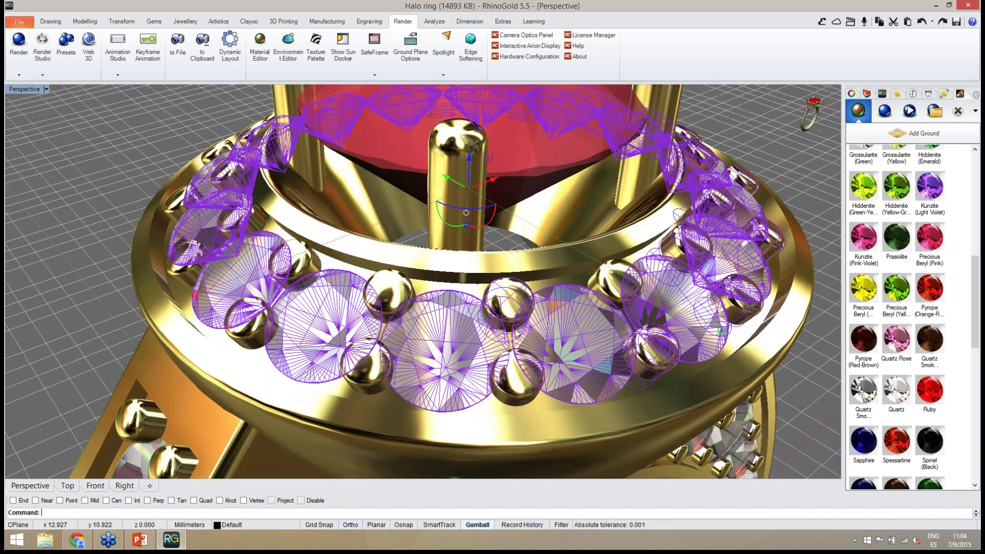
scroll(449, 362, up, 4)
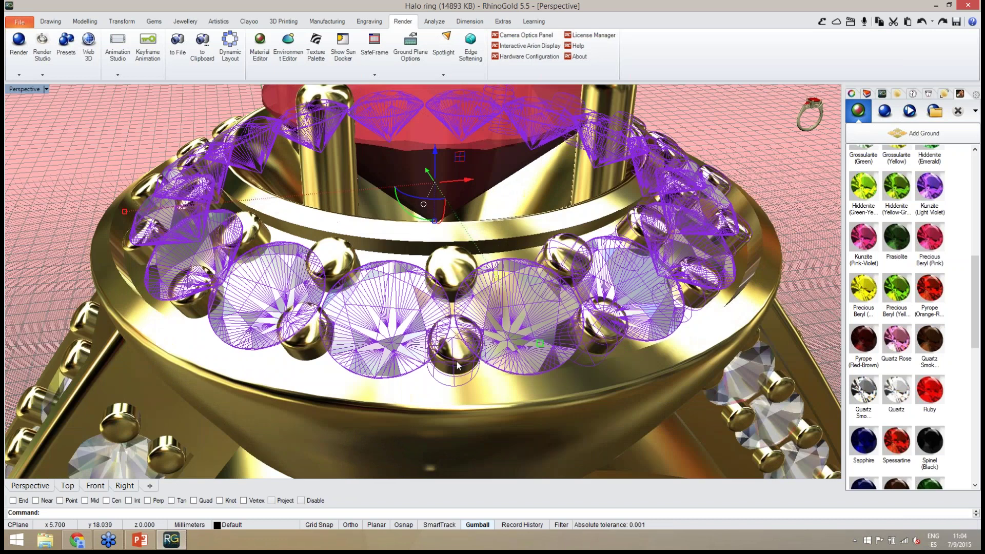
right_drag(449, 363, 502, 266)
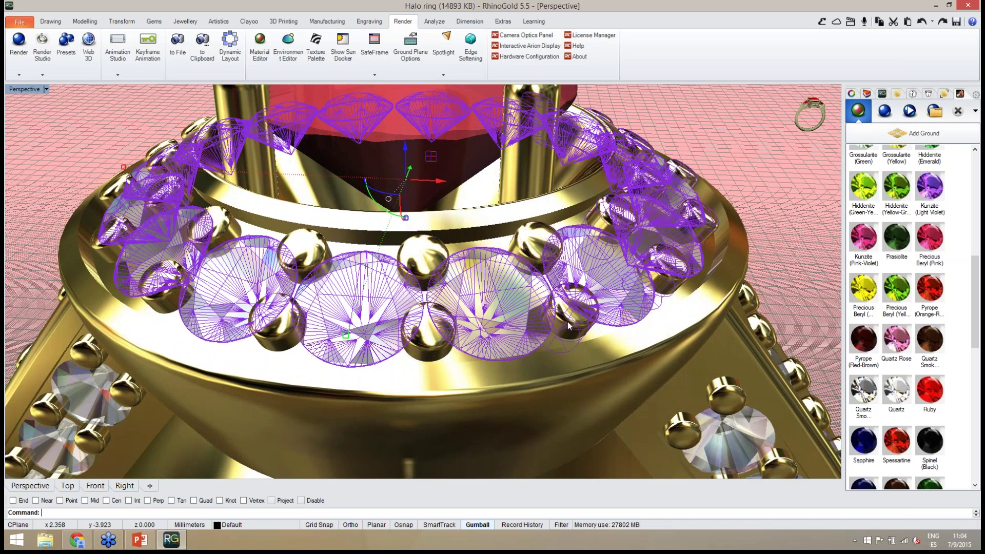
right_drag(568, 325, 462, 297)
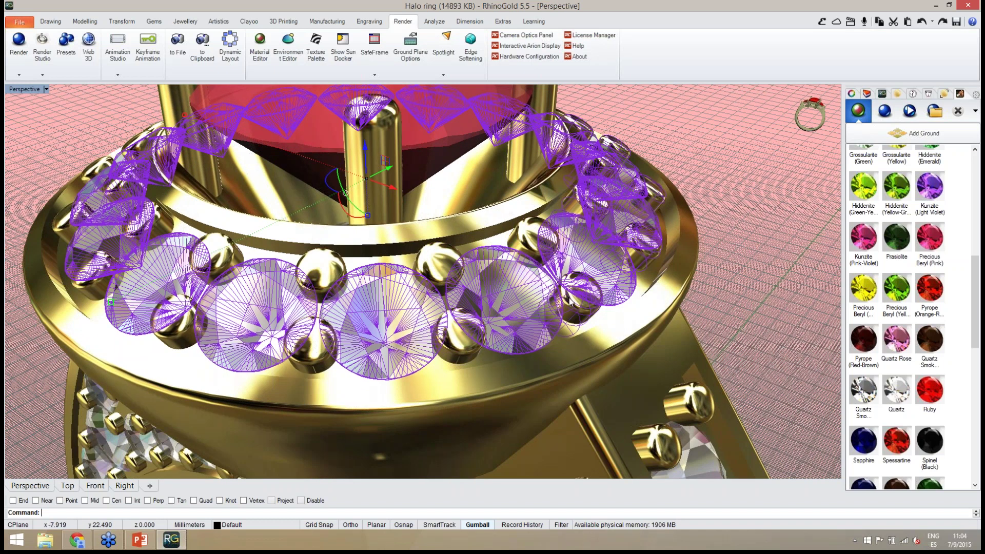
right_drag(576, 326, 405, 350)
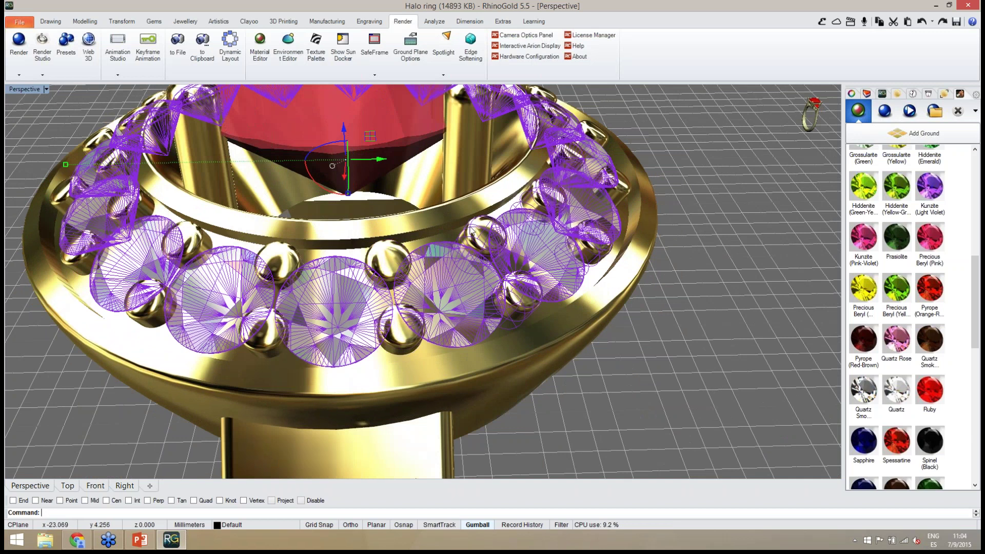
click(523, 319)
right_drag(522, 314, 457, 242)
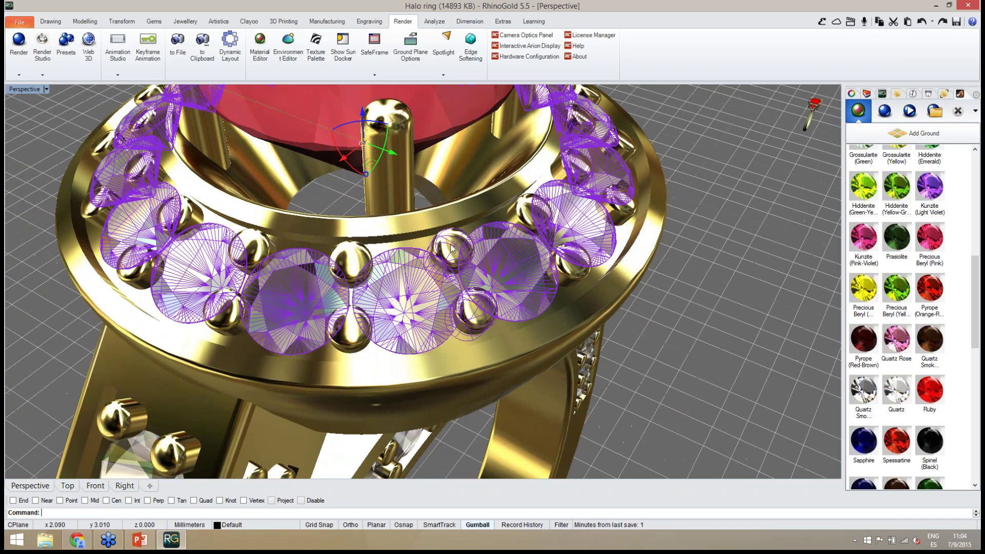
scroll(479, 332, down, 5)
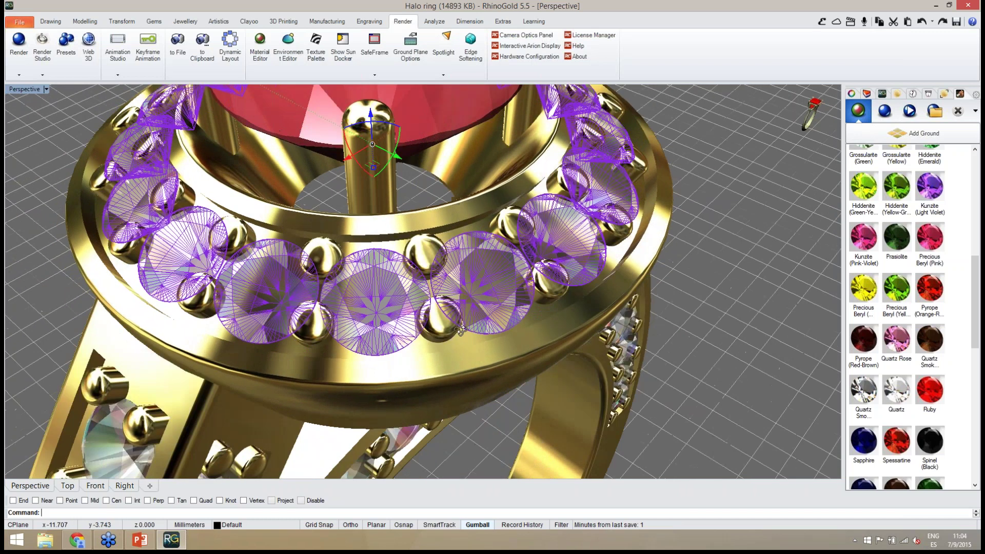
scroll(431, 281, down, 3)
right_drag(431, 281, 455, 306)
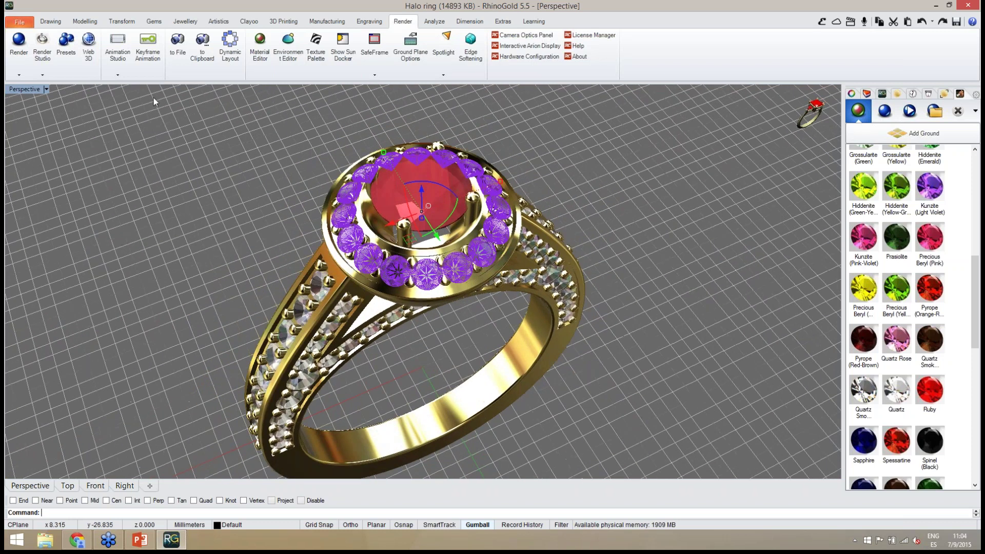
Assign Andradite (Black) from the Drawing gem library to the selected halo stones around the ruby.
click(62, 23)
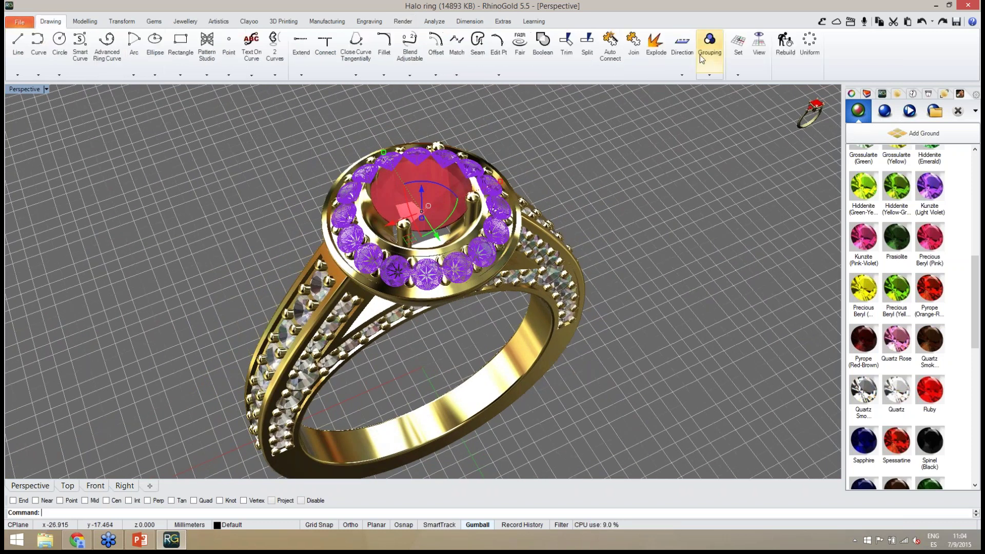
right_drag(598, 397, 480, 328)
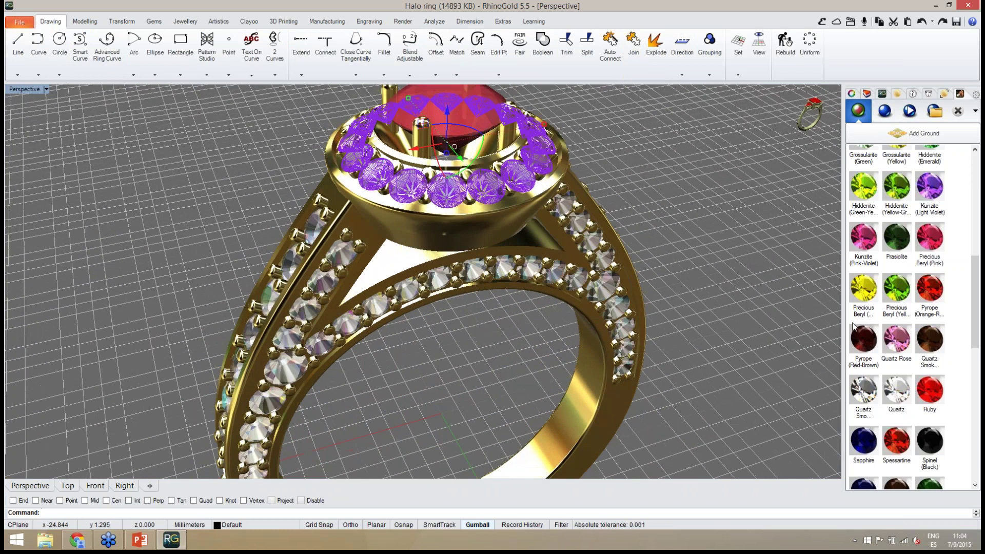
drag(978, 291, 978, 194)
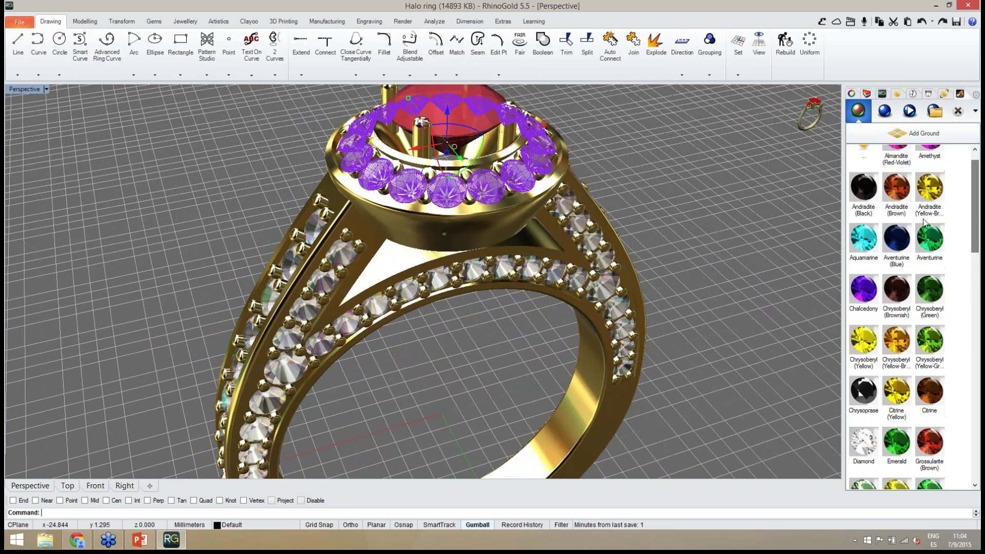
click(865, 193)
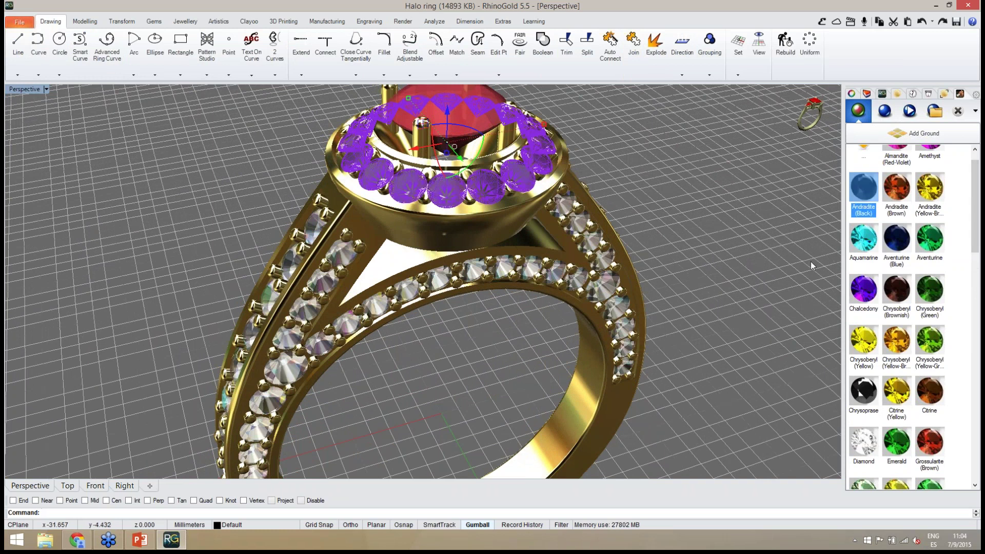
click(744, 277)
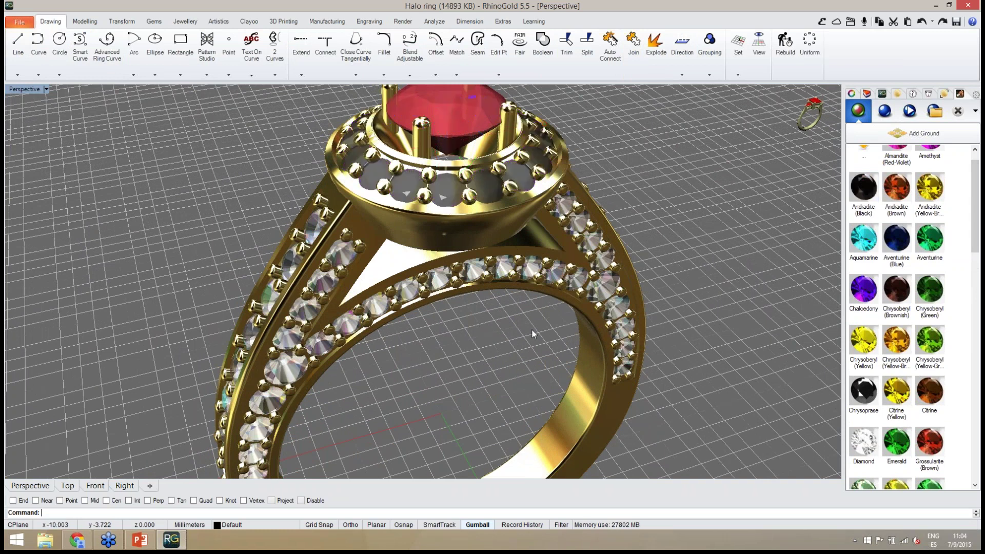
right_drag(532, 329, 369, 308)
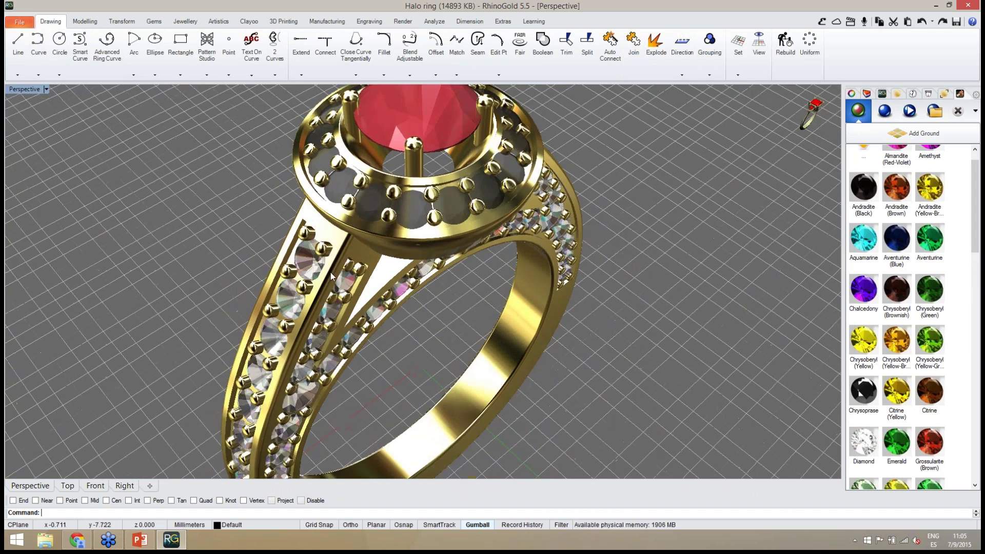
Select both gem groups of stones set along the shank.
click(314, 267)
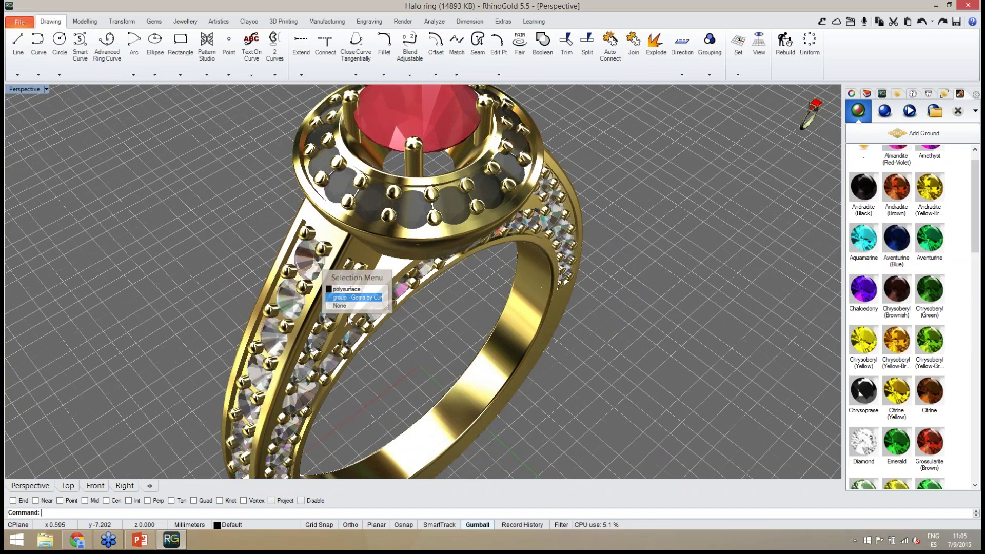
click(357, 297)
scroll(361, 340, up, 3)
scroll(360, 340, up, 3)
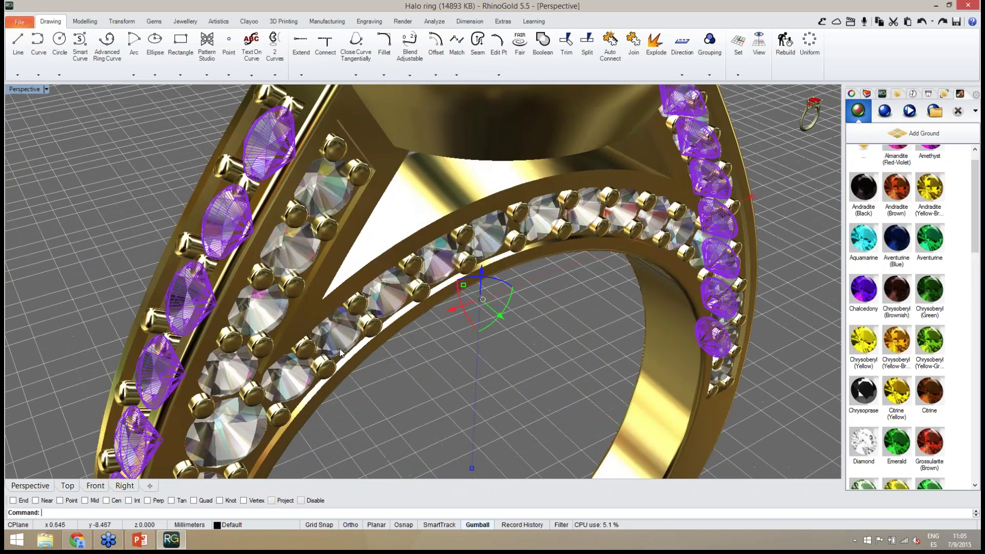
click(341, 351)
click(369, 384)
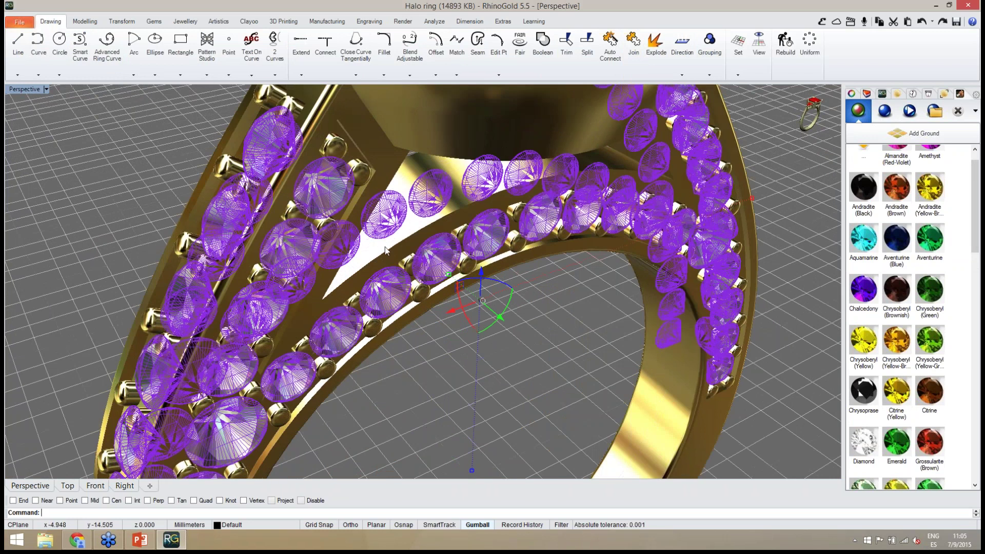
scroll(369, 384, down, 5)
right_drag(369, 384, 362, 337)
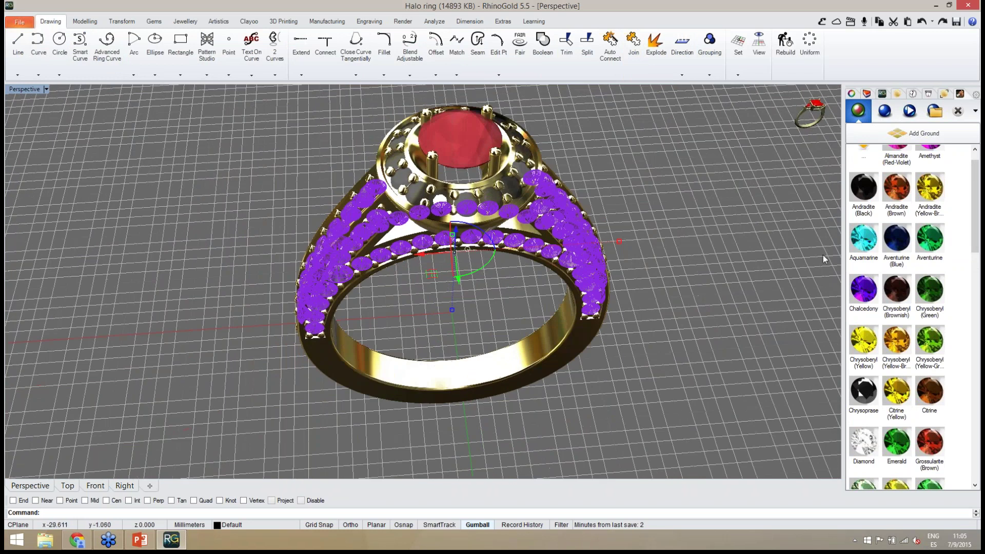
Make the shank stones black Andradite and show the model's material list.
click(866, 193)
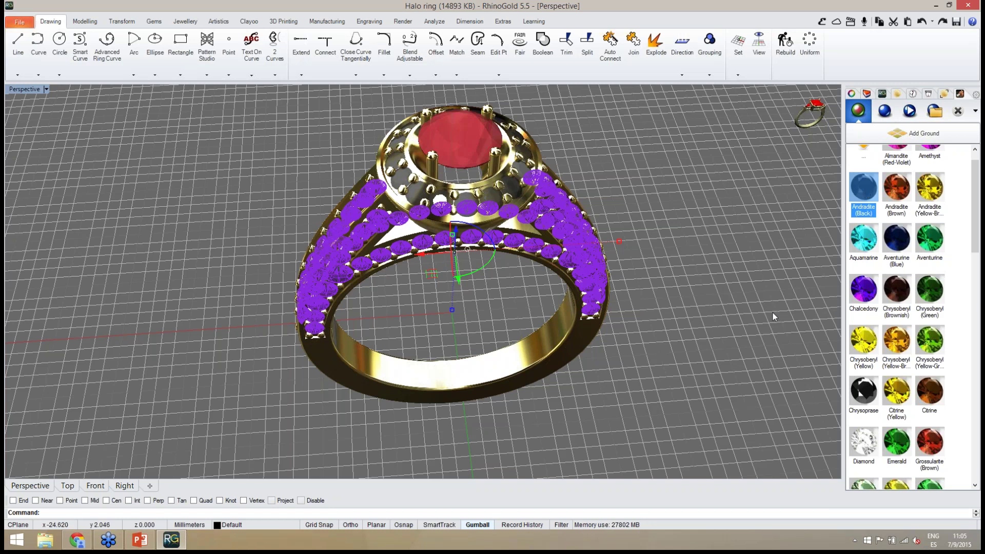
right_drag(725, 351, 463, 317)
click(479, 311)
right_drag(577, 322, 465, 354)
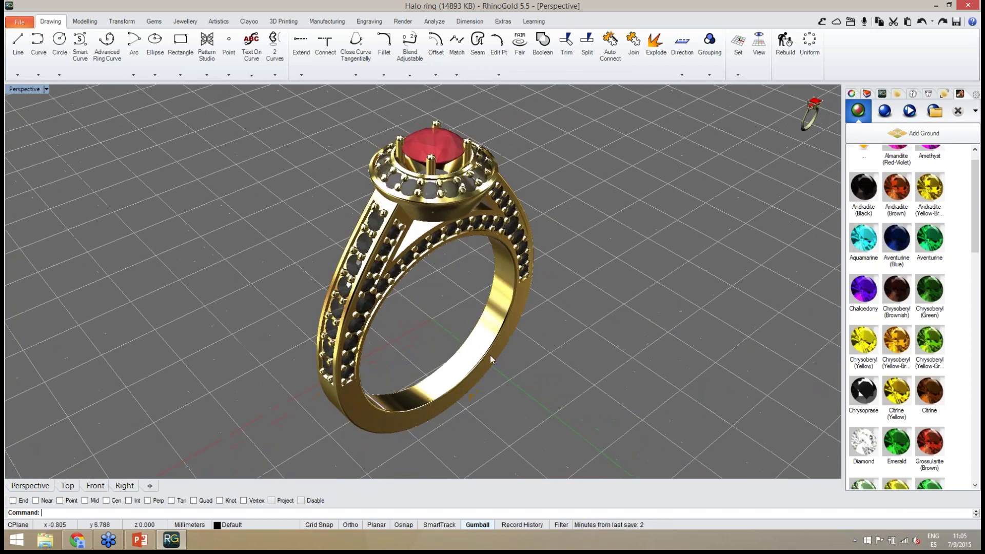
click(947, 97)
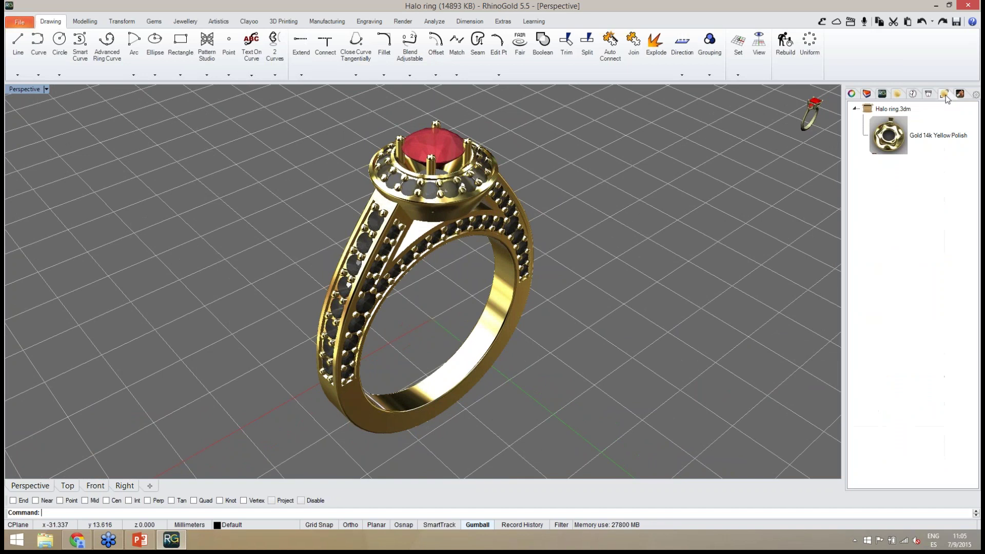
Select all Gold 14k Yellow Polish parts and change their metal to polished White Gold.
click(905, 145)
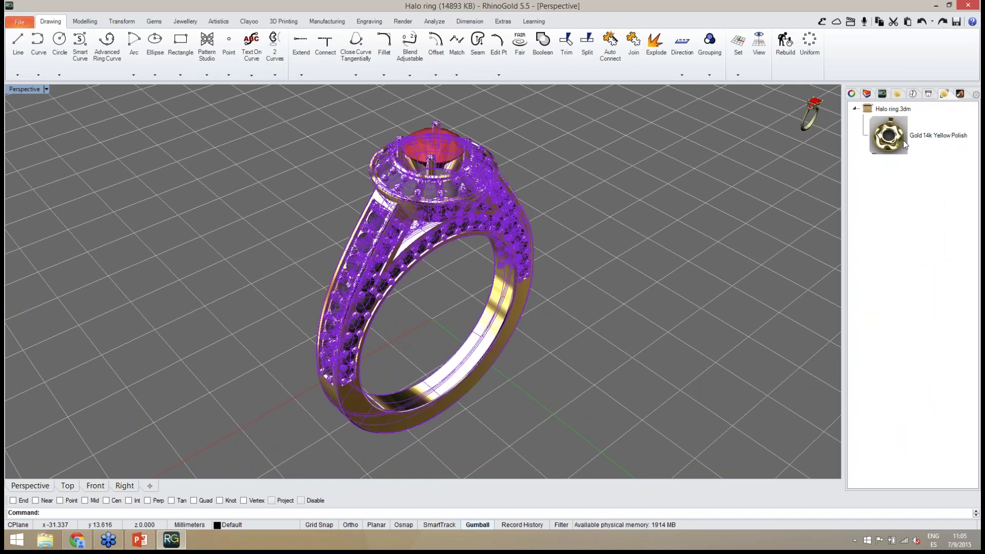
right_drag(669, 308, 452, 288)
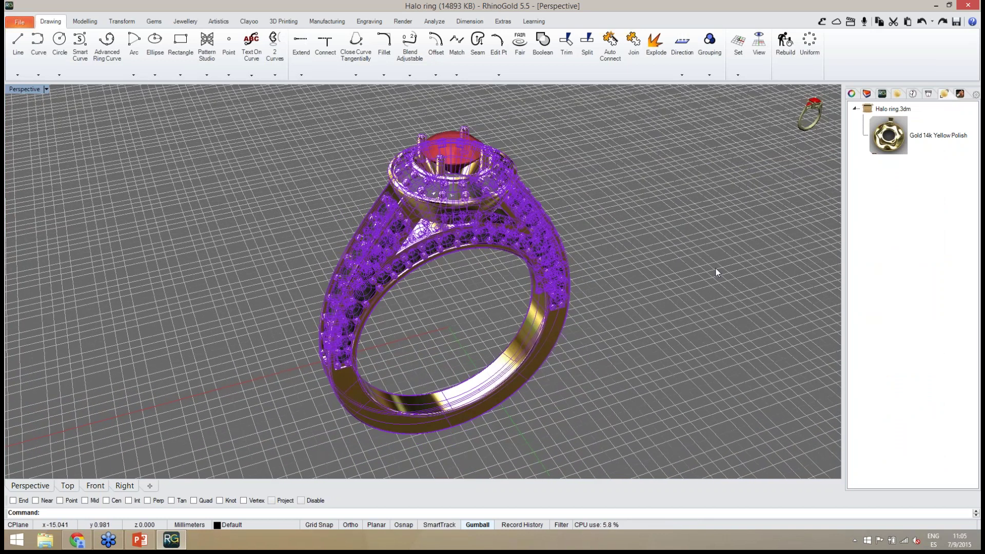
click(960, 94)
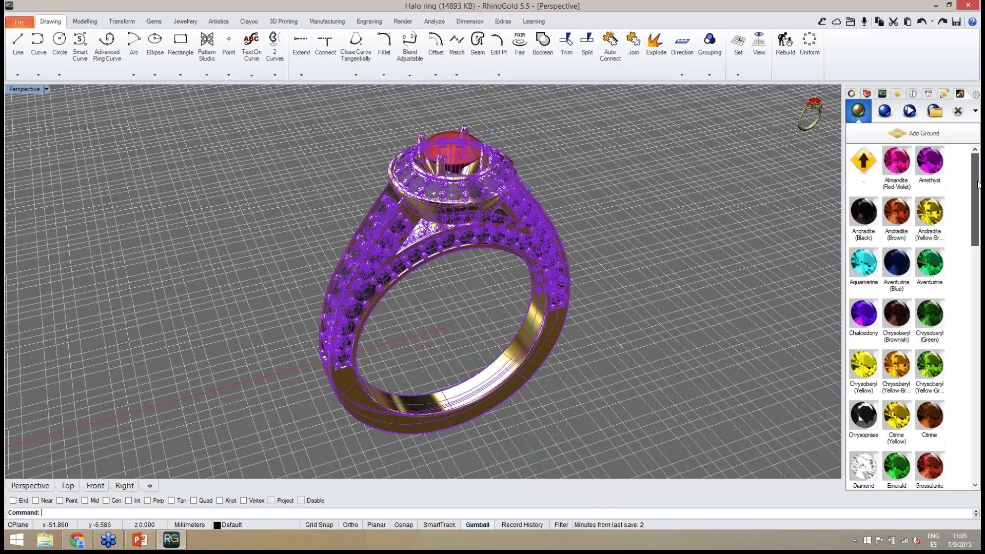
double_click(869, 167)
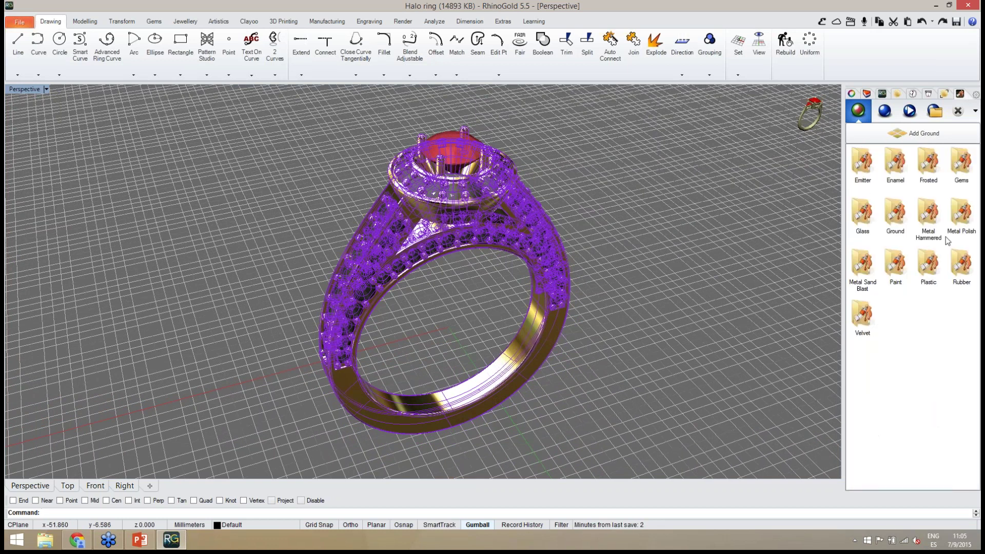
double_click(961, 214)
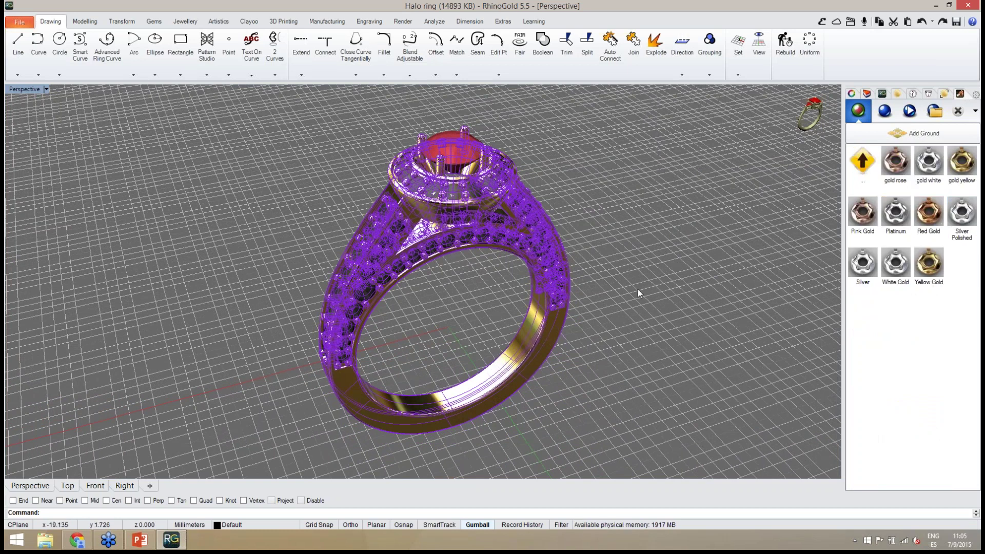
mouse_move(638, 288)
right_down()
mouse_move(641, 300)
mouse_move(649, 290)
right_up()
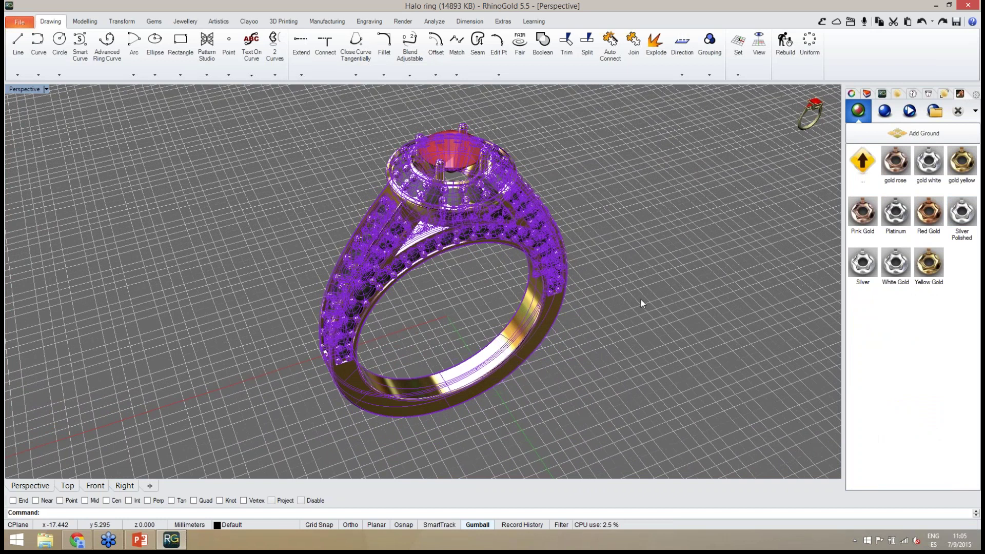
click(897, 266)
Deselect the ring and shift the view so it sits lower and more side-on.
click(727, 327)
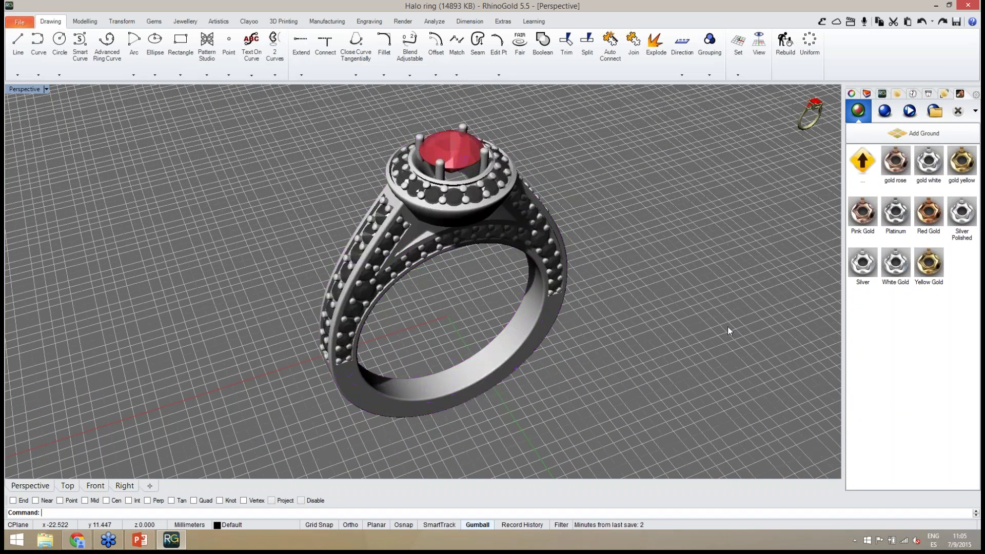
right_drag(727, 327, 457, 293)
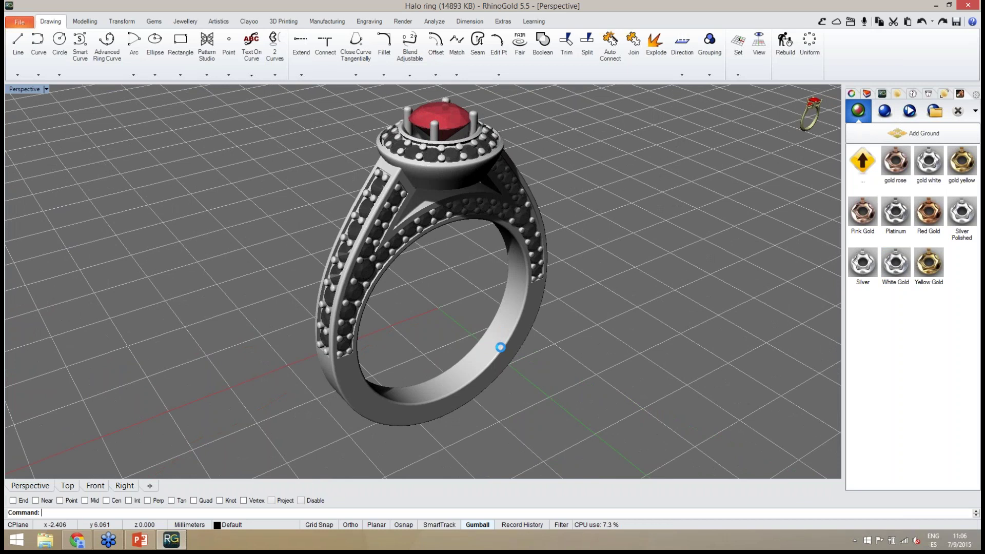
shift+right_drag(503, 351, 493, 323)
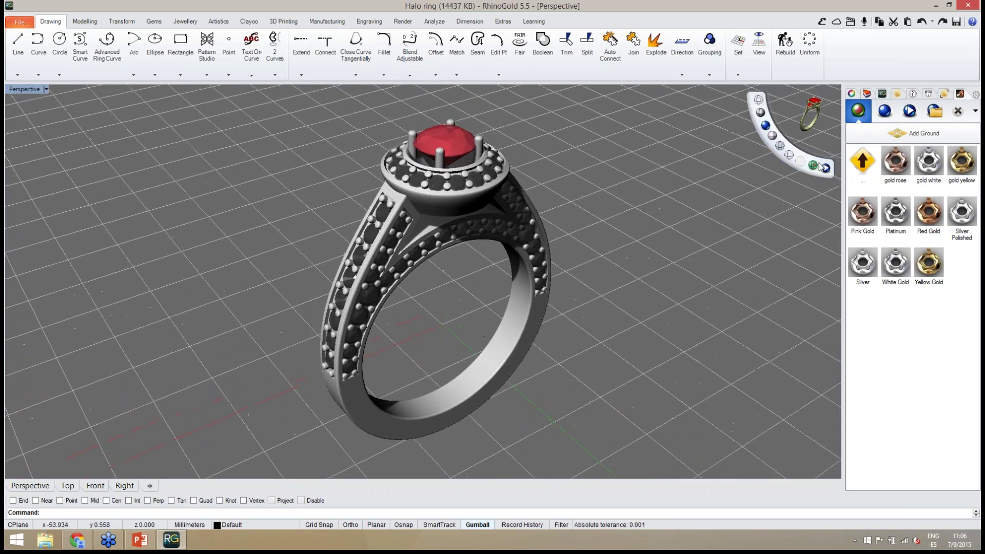
Launch a 640x480 render of the ring with Passes set to 500.
click(885, 111)
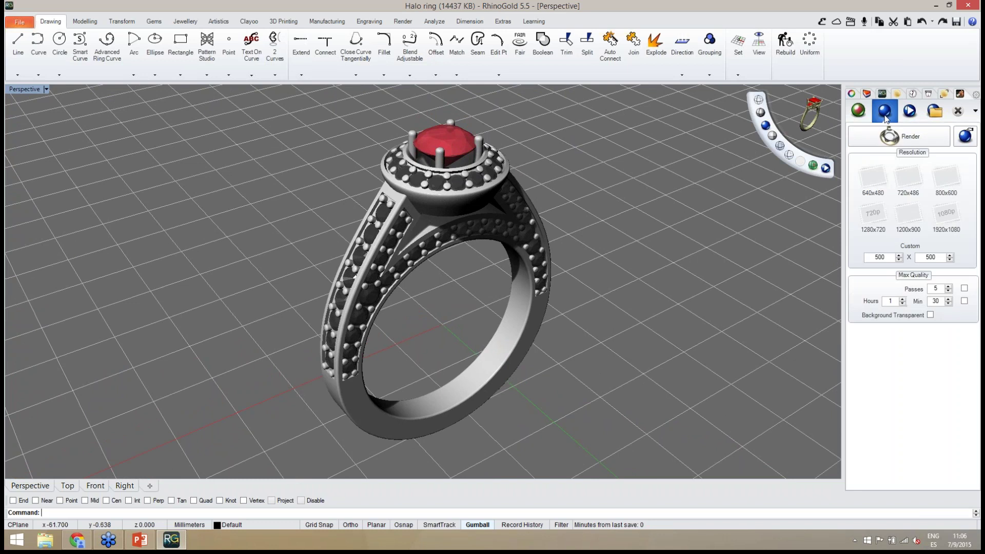
click(867, 182)
mouse_move(505, 308)
right_down()
mouse_move(507, 340)
mouse_move(519, 340)
mouse_move(527, 306)
mouse_move(454, 286)
mouse_move(438, 308)
mouse_move(352, 326)
mouse_move(347, 351)
mouse_move(355, 345)
right_up()
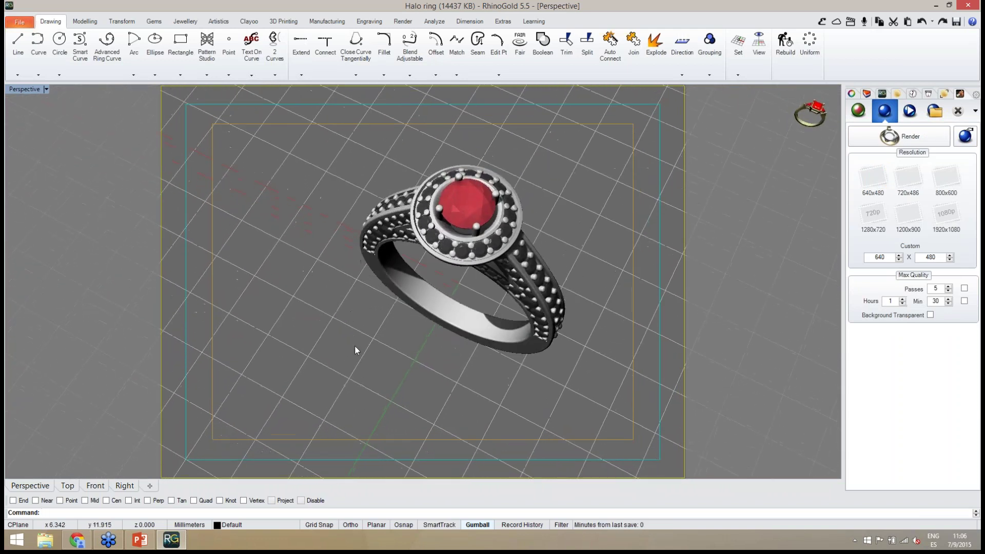
scroll(470, 206, up, 5)
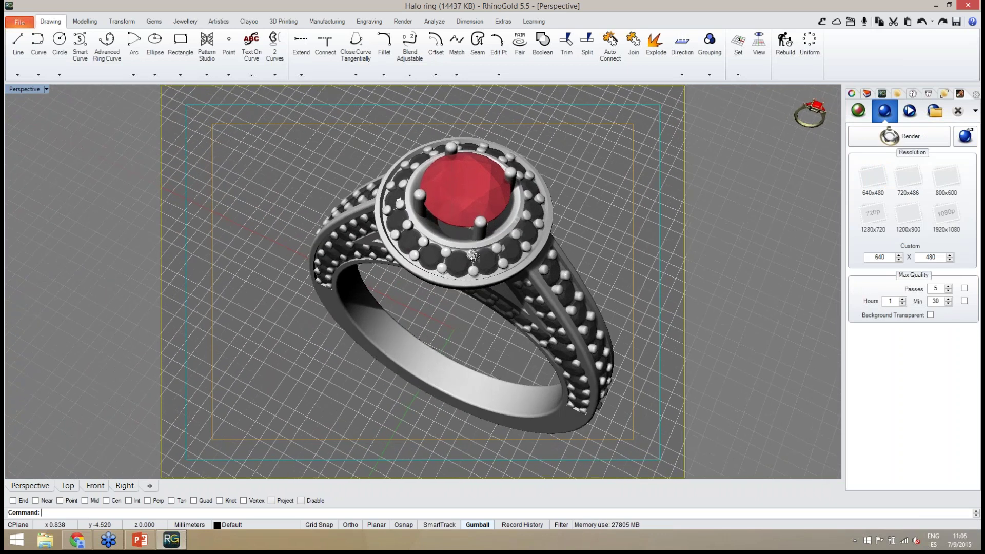
scroll(465, 286, down, 4)
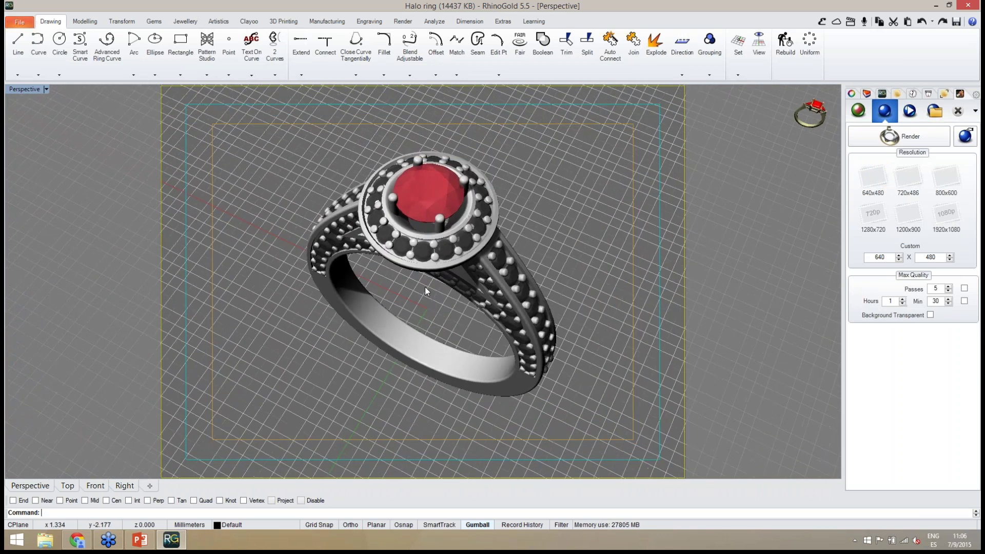
scroll(426, 288, down, 3)
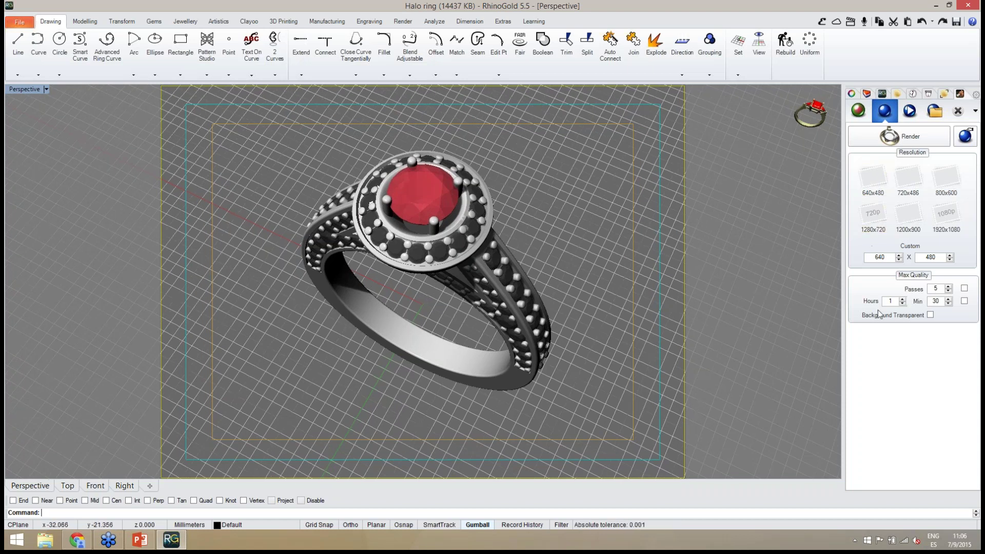
double_click(939, 288)
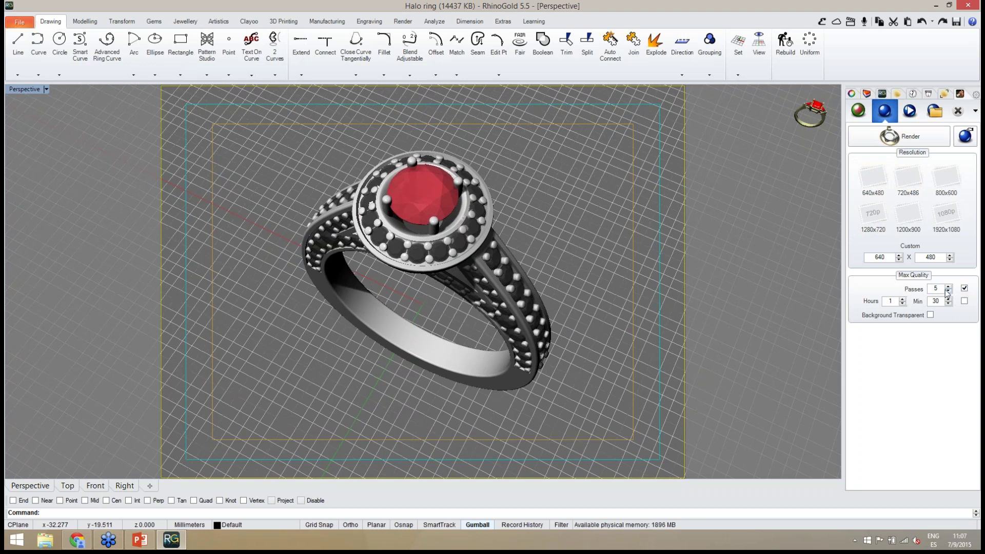
text(00)
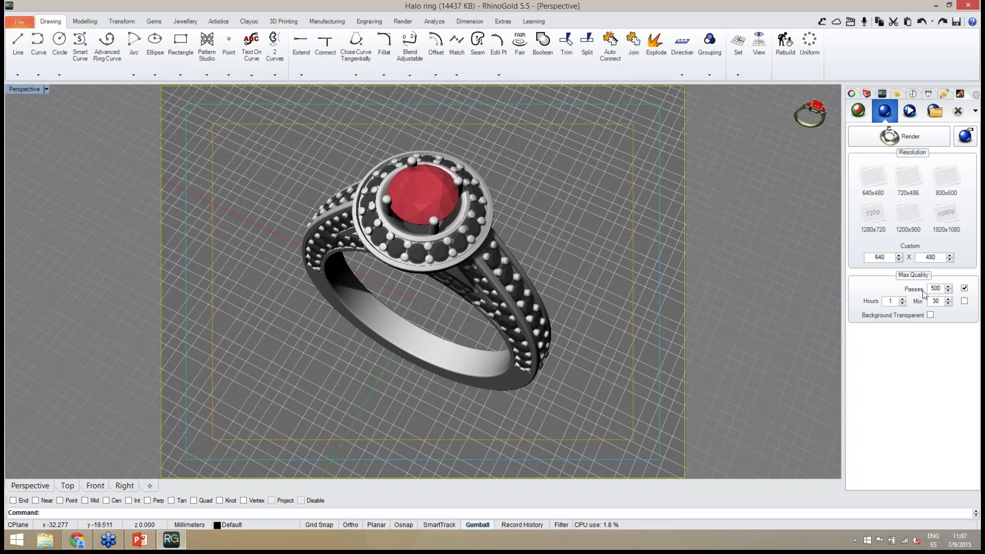
click(911, 139)
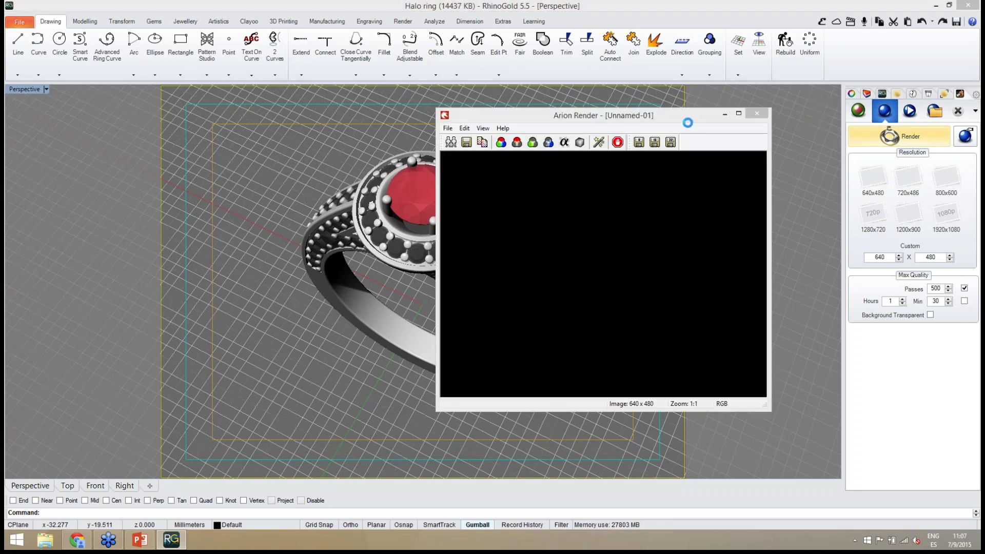
Move the Arion Render window aside while the render completes.
drag(687, 122, 746, 104)
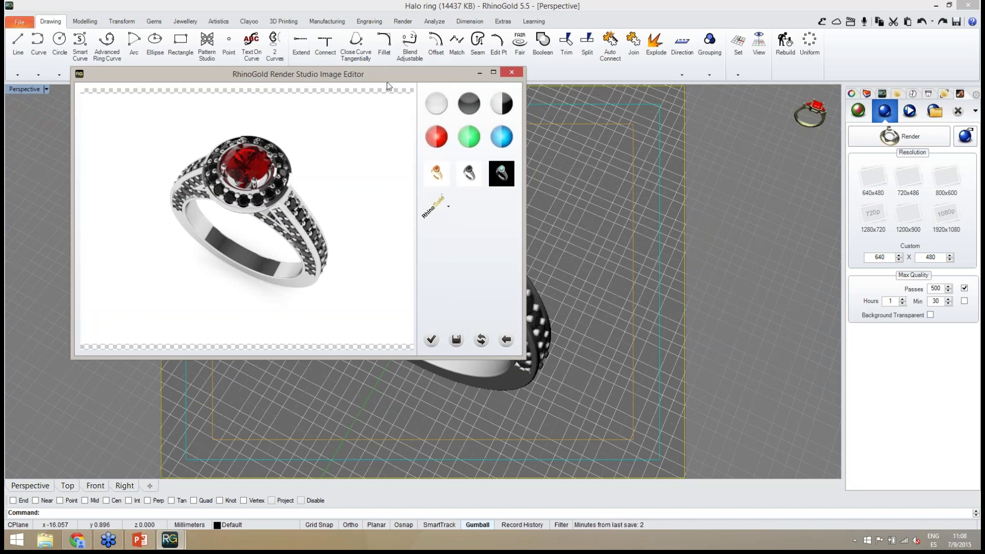
drag(386, 78, 414, 106)
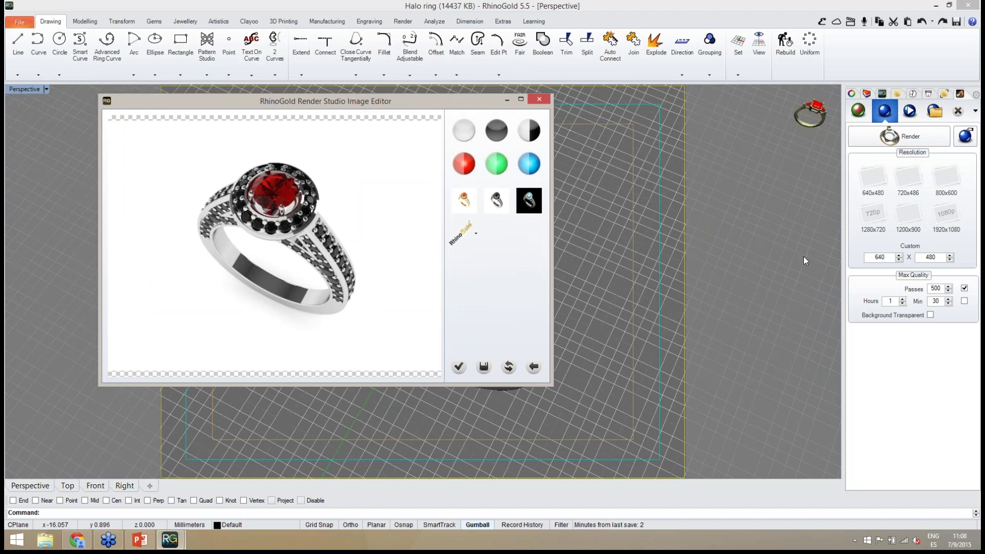
drag(415, 106, 359, 105)
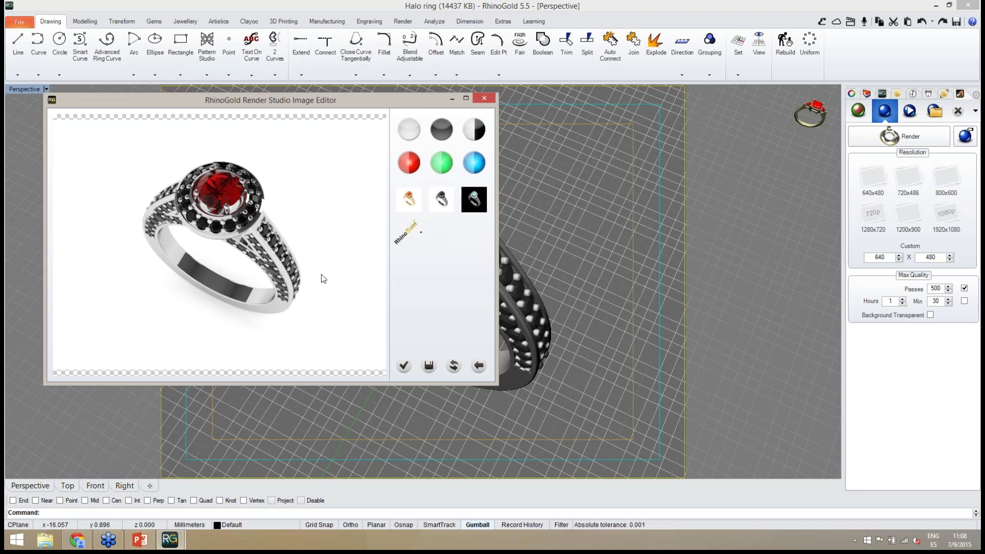
click(467, 129)
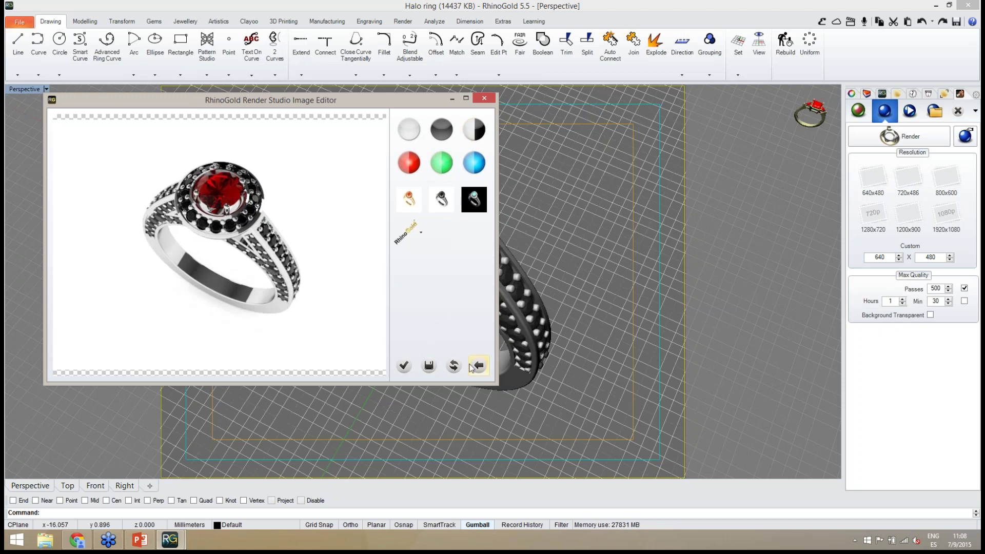
click(454, 365)
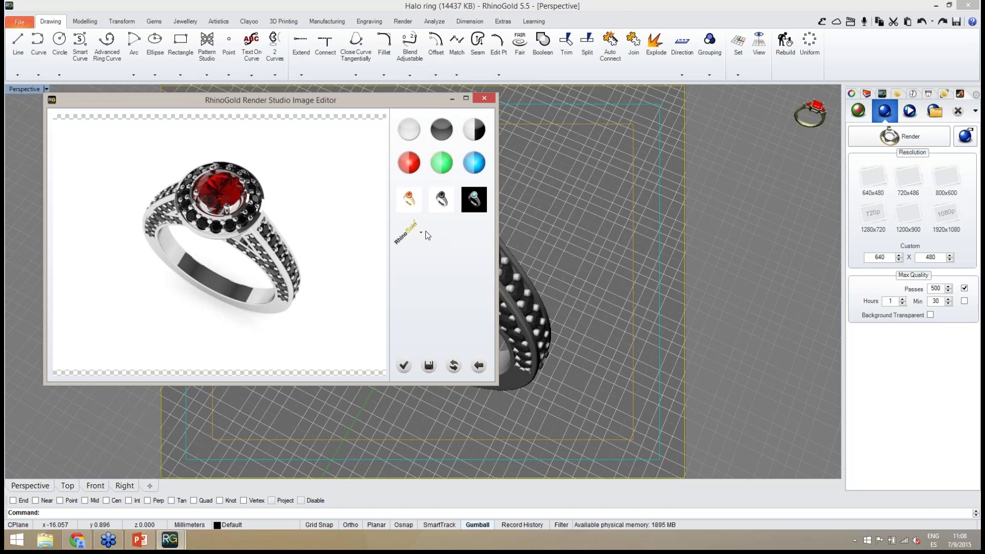
click(421, 232)
Save the rendered image to the Desktop as a JPEG named 'render'.
click(429, 365)
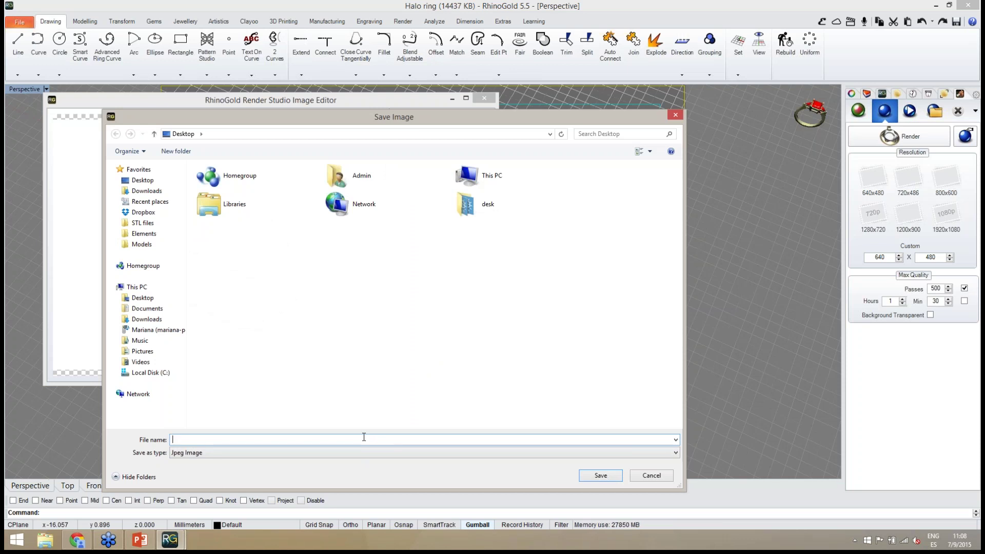
text(render)
click(600, 476)
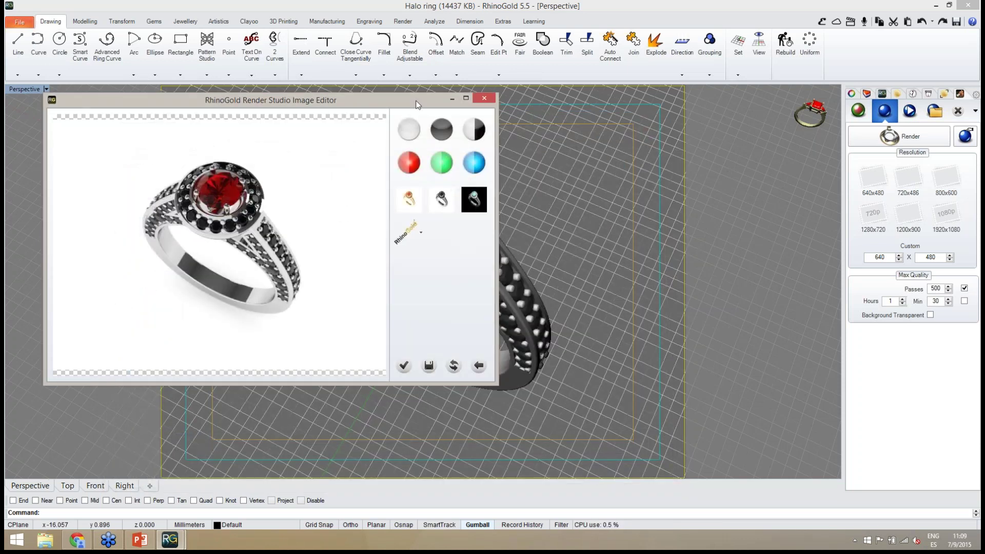
drag(414, 99, 882, 58)
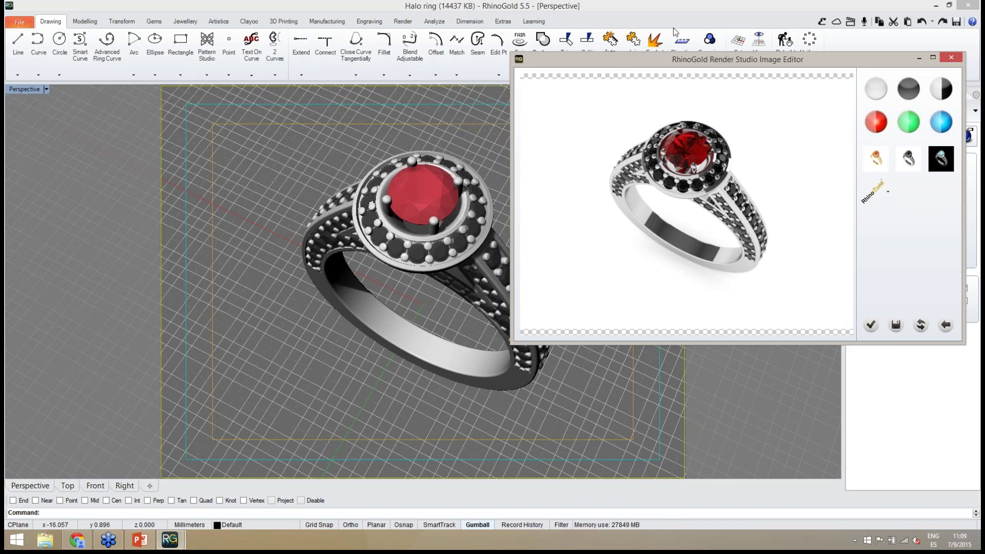
drag(670, 58, 173, 24)
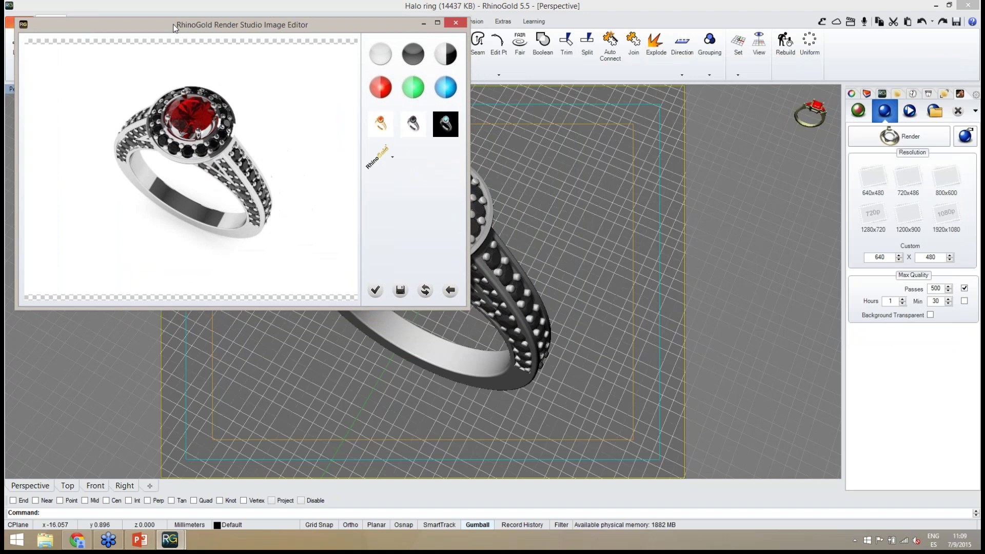
click(978, 330)
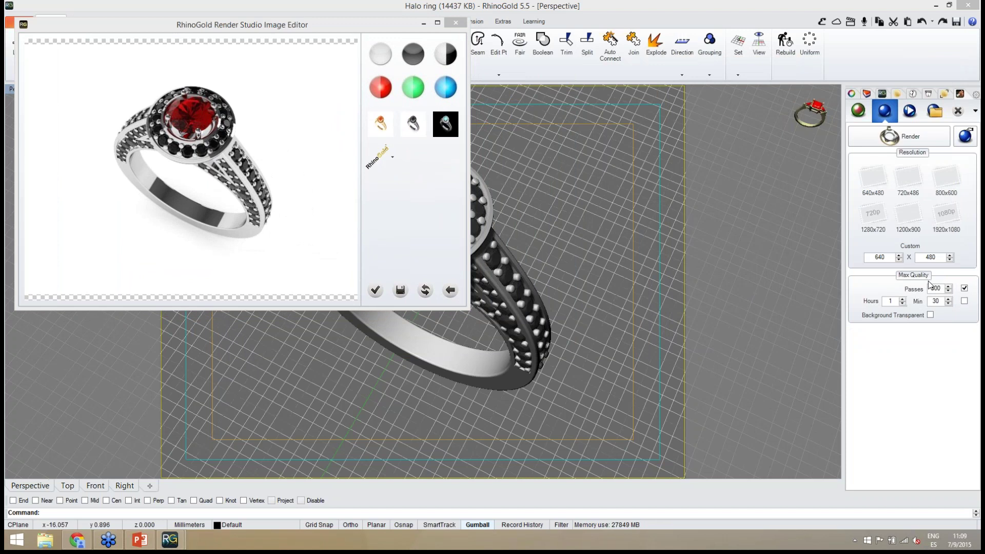
drag(405, 25, 911, 111)
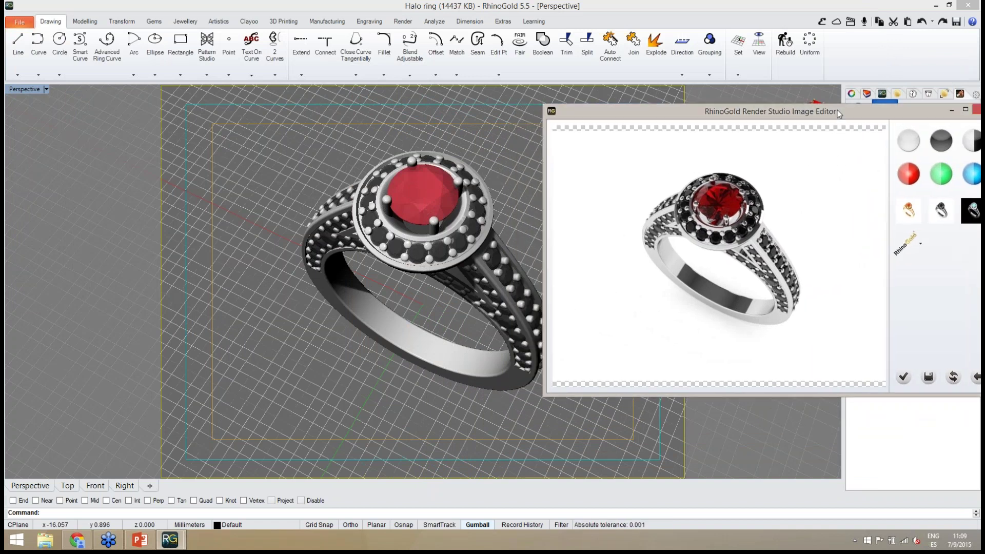
drag(837, 111, 922, 127)
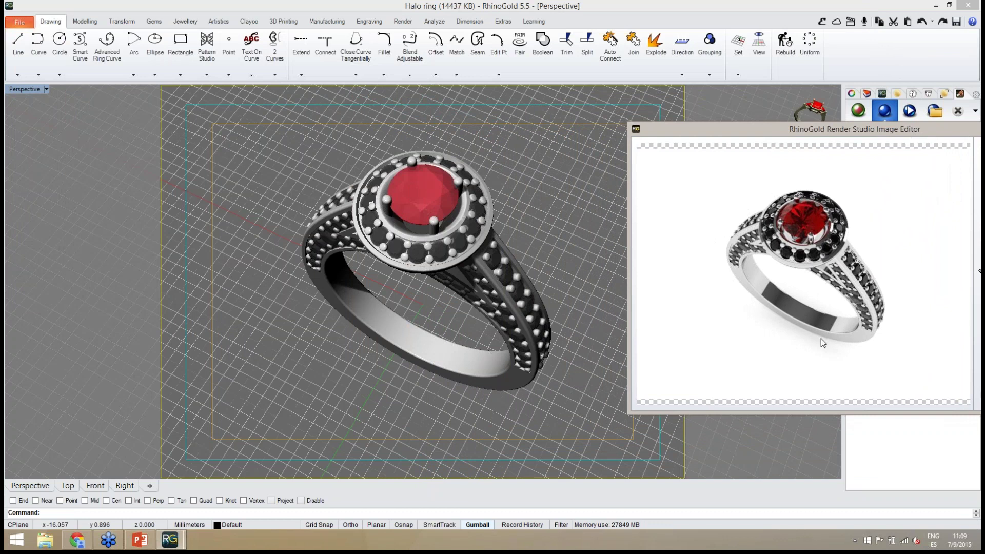
mouse_move(140, 540)
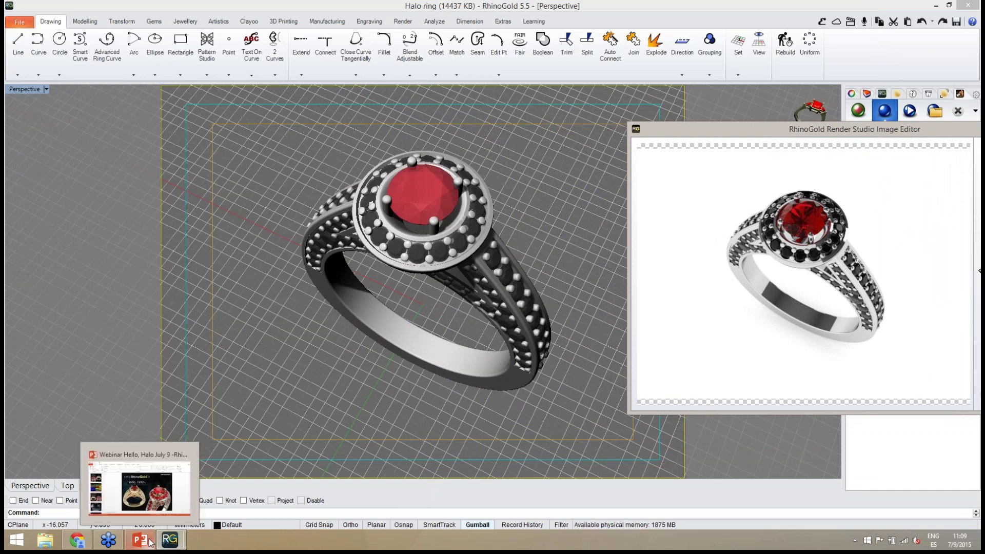
Start the webinar slide show from the two-rings slide and advance to the RhinoGold 5.5 pricing slide.
click(143, 458)
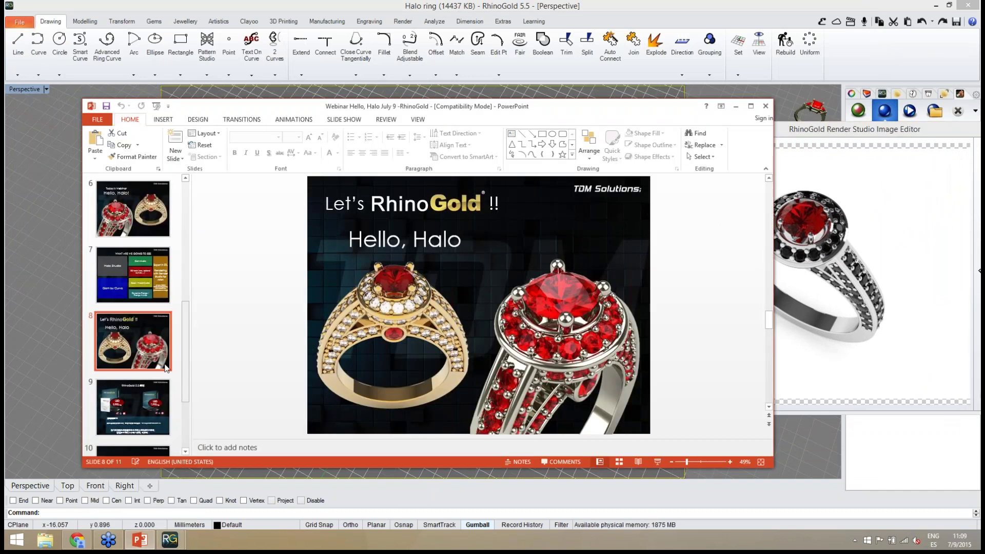
scroll(186, 365, down, 2)
scroll(185, 365, down, 1)
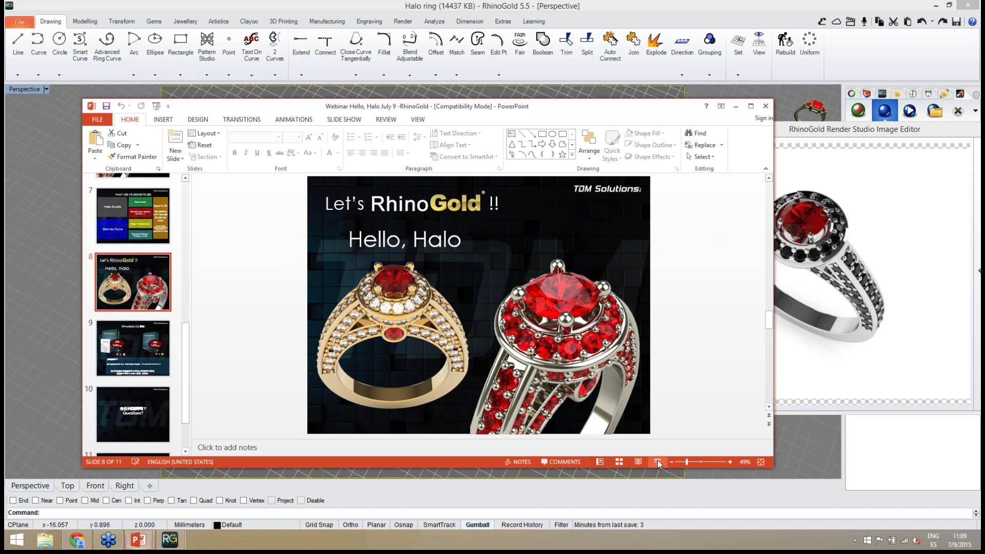
key(shift+F5)
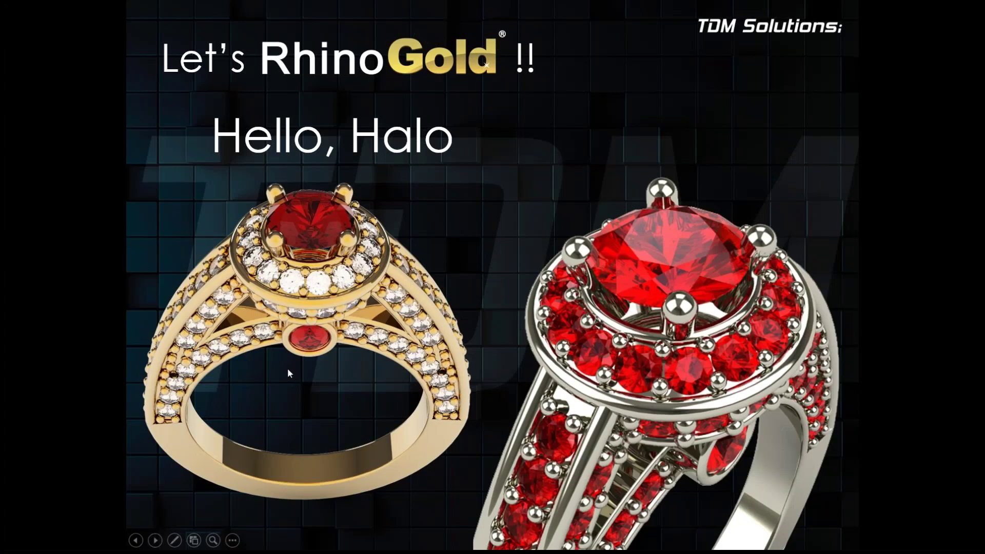
click(156, 540)
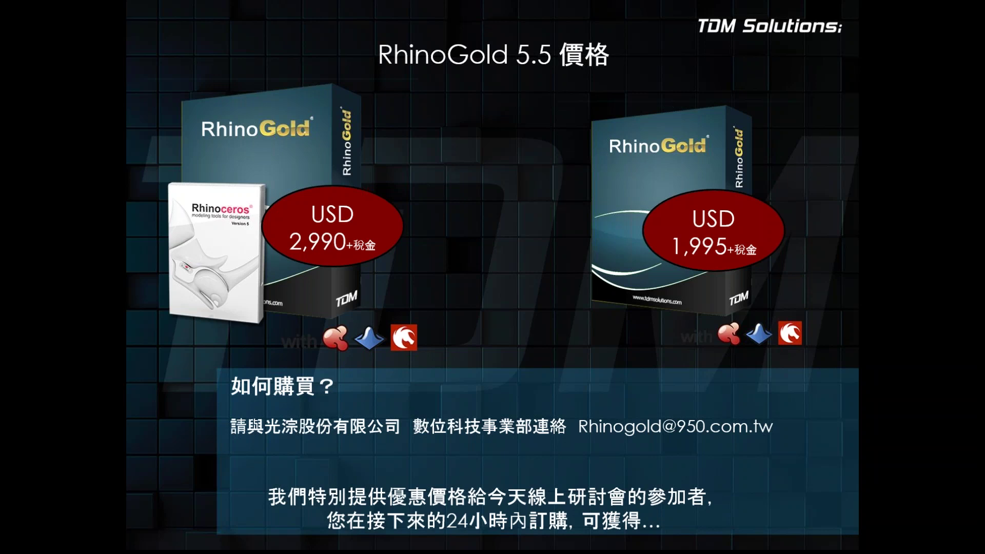
Advance through the Questions slide to the closing Thank you slide.
key(Right)
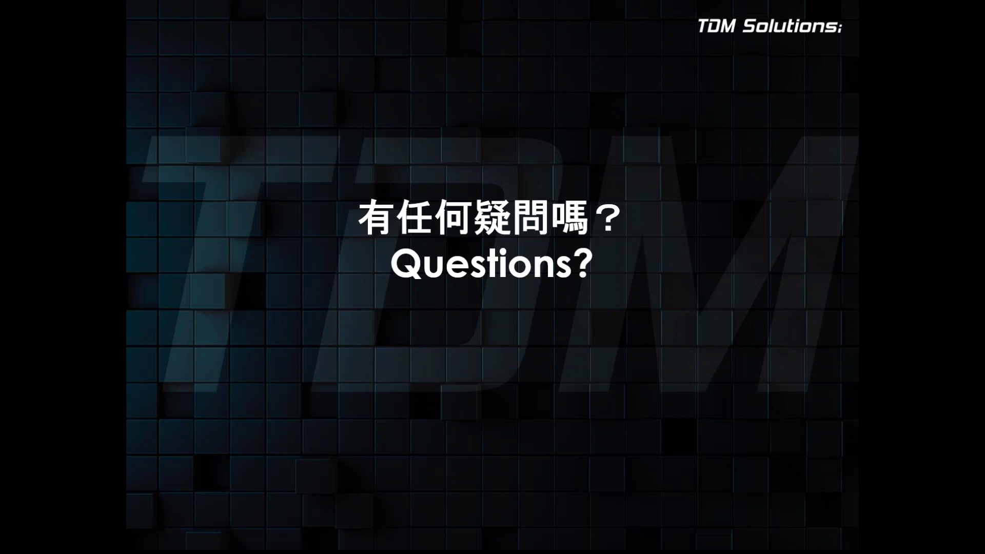
key(Right)
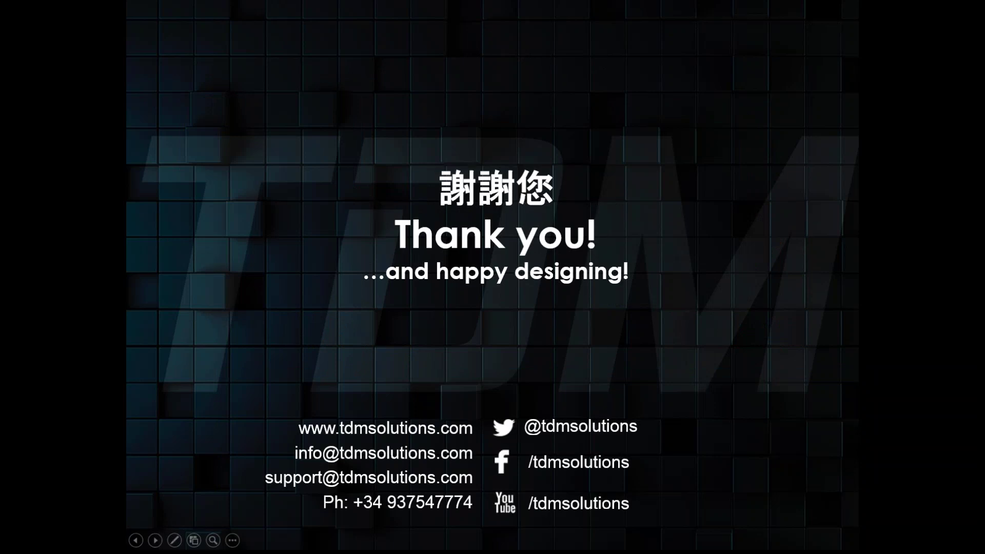